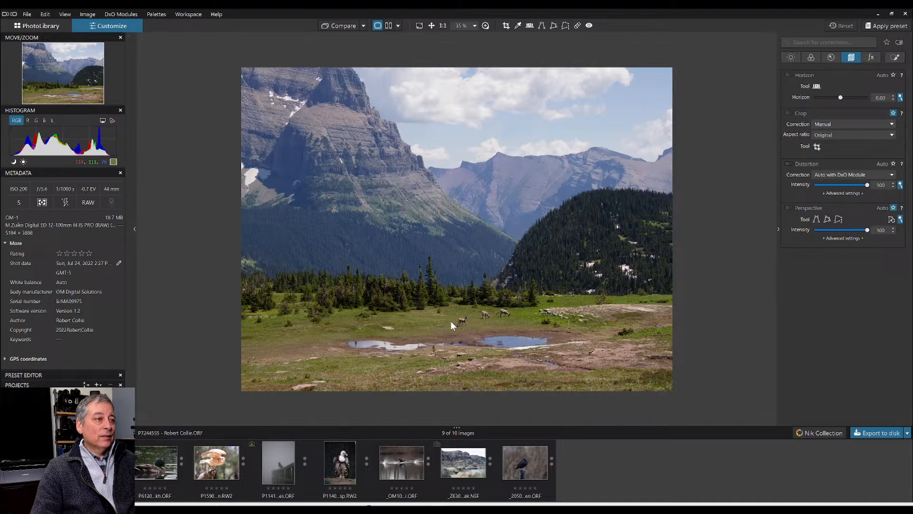
- Apply the demo default preset from the general purpose presets to the mountain landscape photo
{"action": "scroll", "coordinate": [467, 325], "scroll_direction": "up", "scroll_amount": 6}
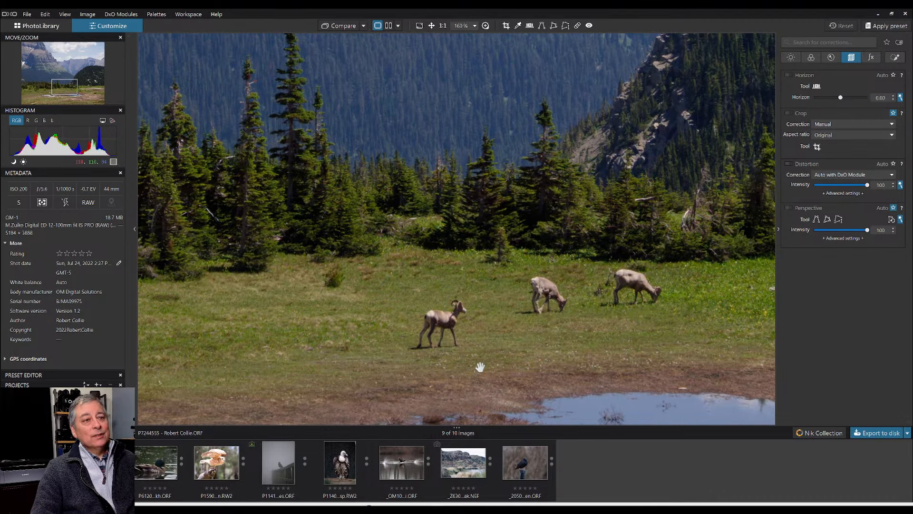
{"action": "scroll", "coordinate": [480, 367], "scroll_direction": "down", "scroll_amount": 5}
{"action": "scroll", "coordinate": [480, 367], "scroll_direction": "down", "scroll_amount": 2}
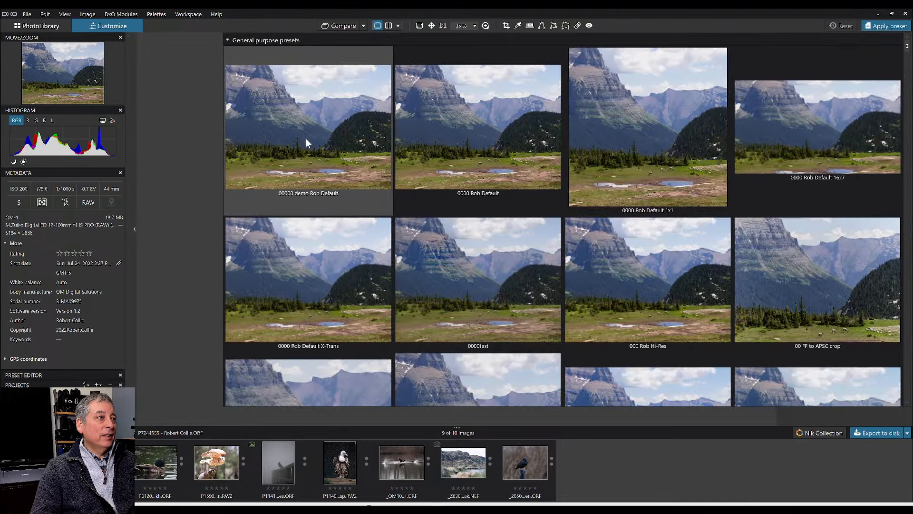
{"action": "double_click", "coordinate": [306, 139]}
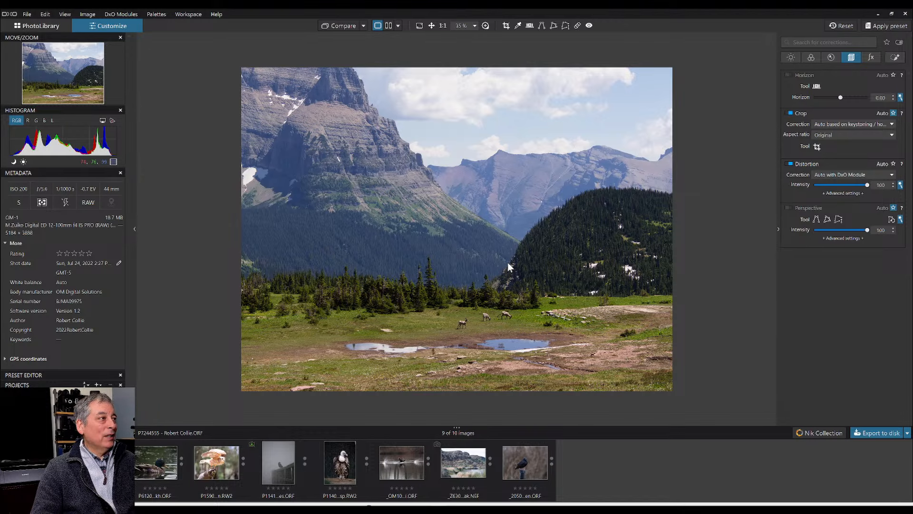
- Crop the photo to a 16 × 9 aspect ratio, with the frame shifted down to include the ponds and foreground
{"action": "scroll", "coordinate": [507, 262], "scroll_direction": "down", "scroll_amount": 1}
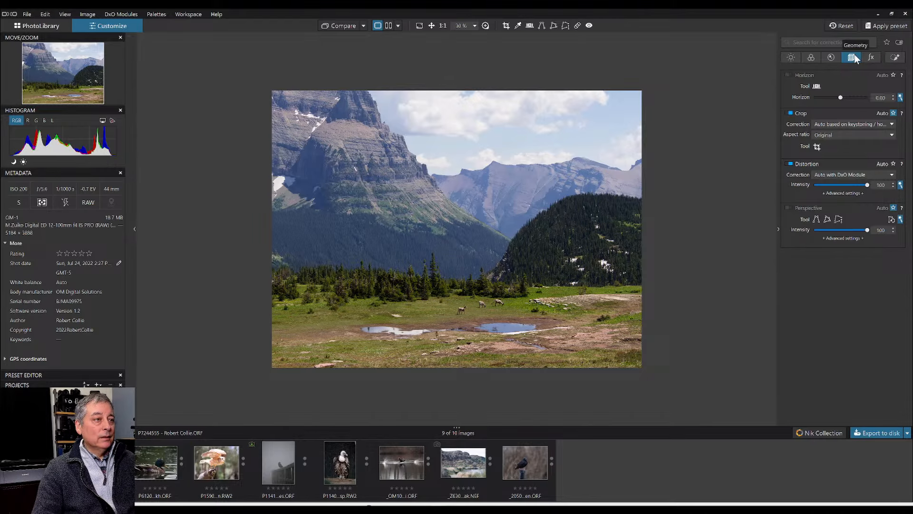
{"action": "left_click", "coordinate": [823, 136]}
{"action": "left_click", "coordinate": [829, 227]}
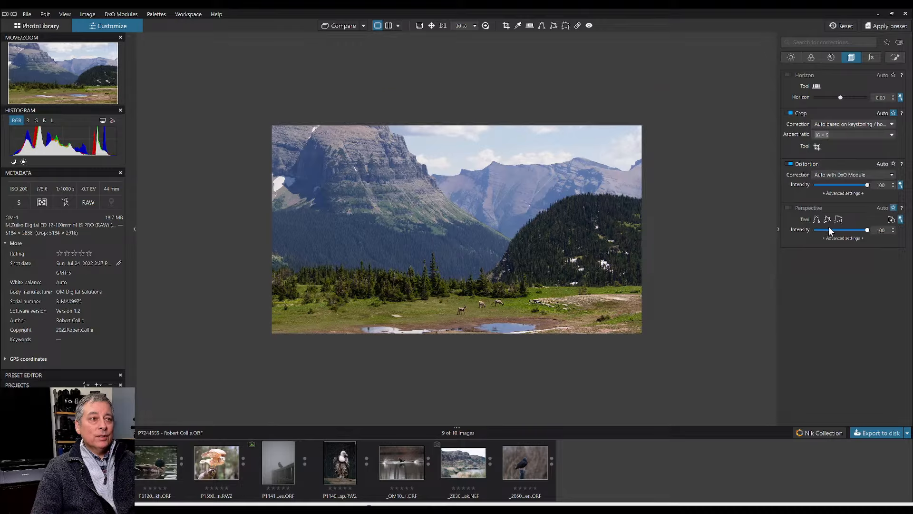
{"action": "left_click", "coordinate": [816, 150]}
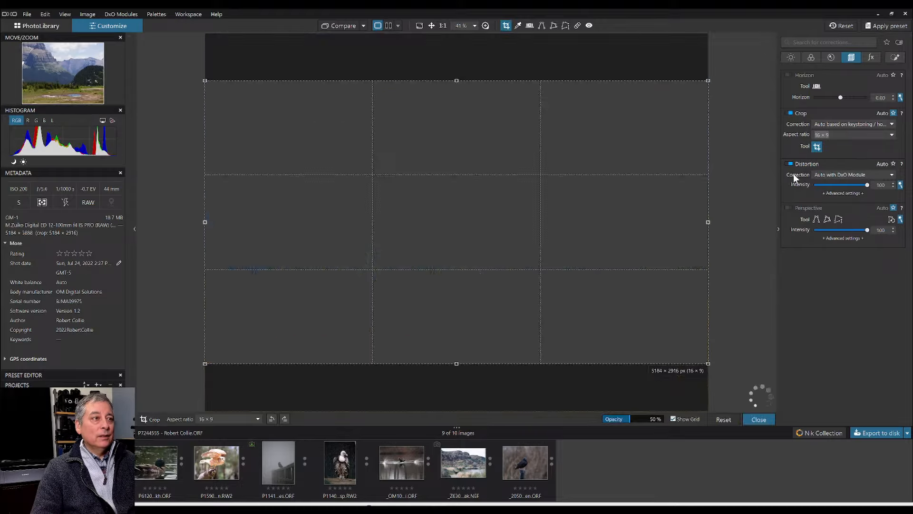
{"action": "left_click_drag", "start_coordinate": [587, 188], "coordinate": [581, 212]}
{"action": "key", "text": "Return"}
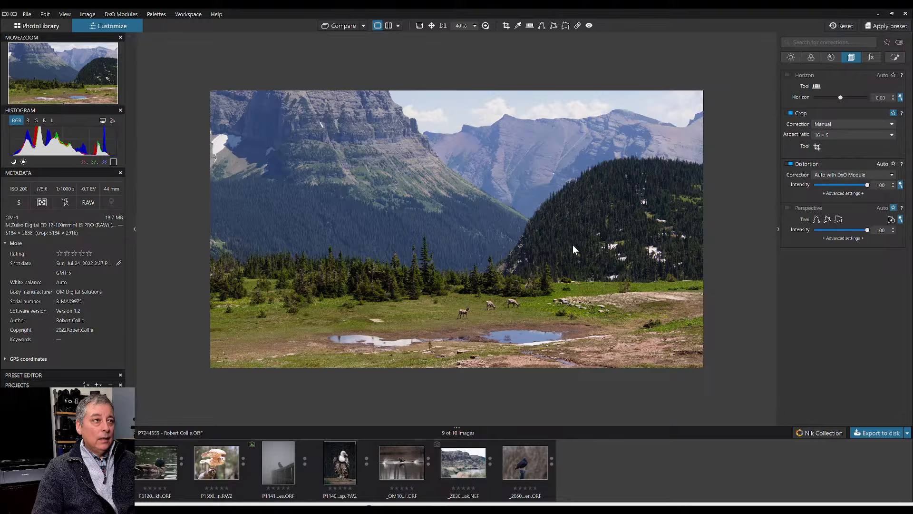
- Set the crop's aspect ratio to 4 × 3 and reshape it into a portrait frame of about 2816 × 3755 px over the valley and animals
{"action": "left_click", "coordinate": [817, 147]}
{"action": "left_click", "coordinate": [832, 135]}
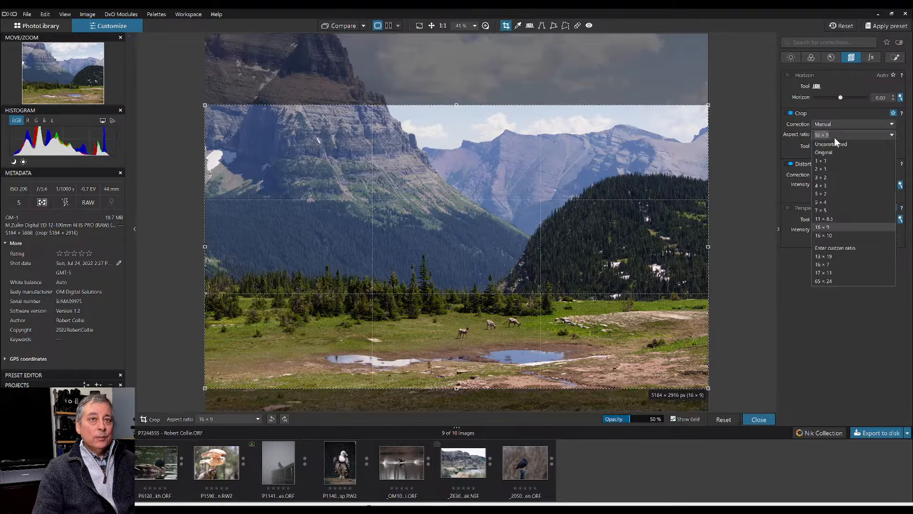
{"action": "left_click", "coordinate": [823, 186]}
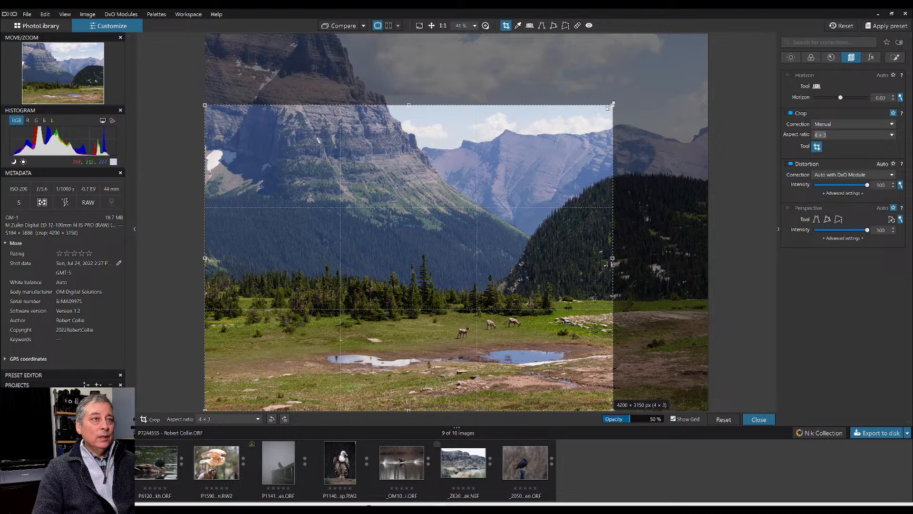
{"action": "left_click_drag", "start_coordinate": [610, 102], "coordinate": [535, 46]}
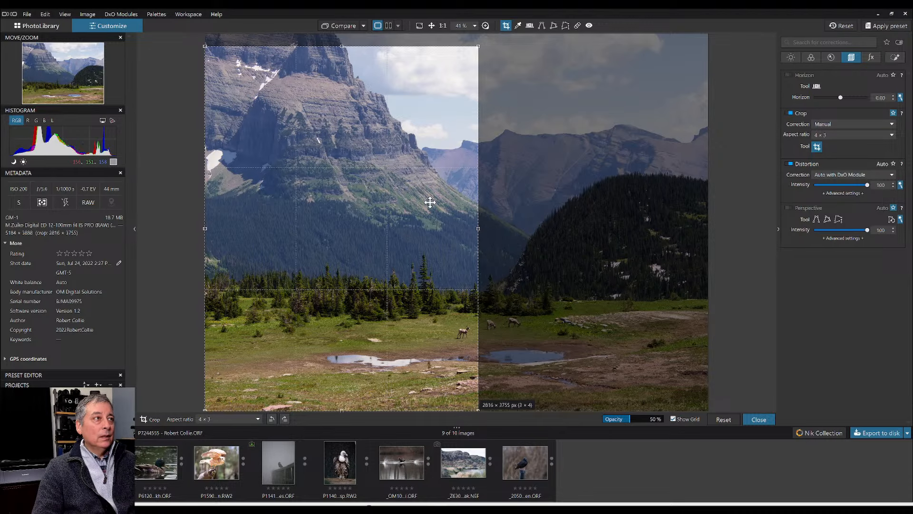
{"action": "left_click_drag", "start_coordinate": [430, 202], "coordinate": [566, 217]}
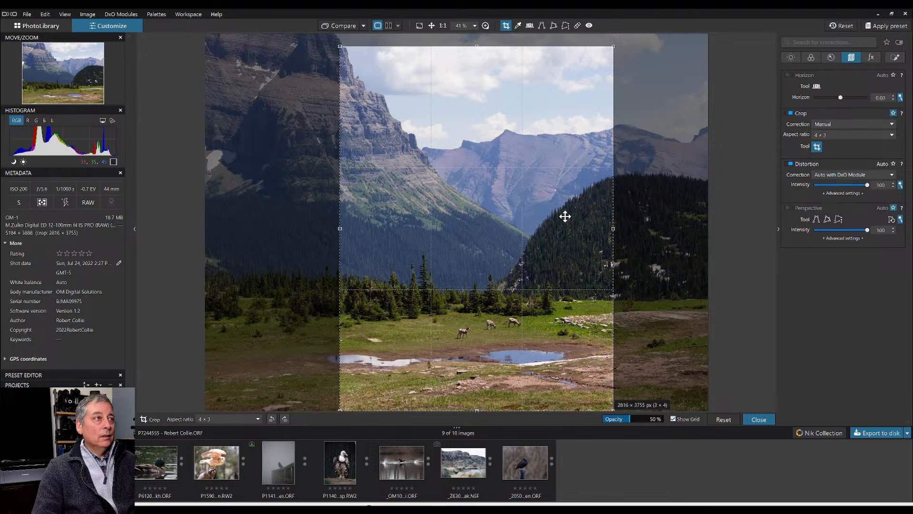
{"action": "key", "text": "Return"}
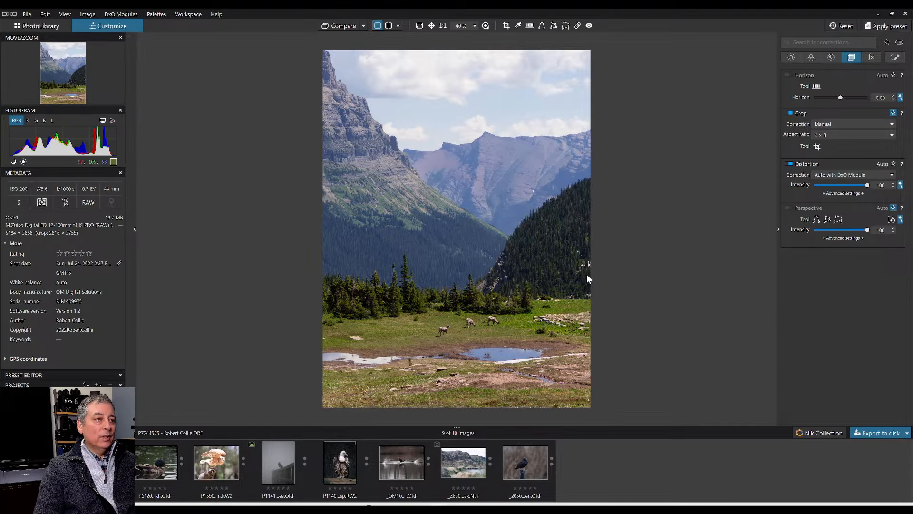
- Shrink the portrait crop to about 2698 × 3598 px and shift it up to the photo's upper edge
{"action": "left_click", "coordinate": [817, 148]}
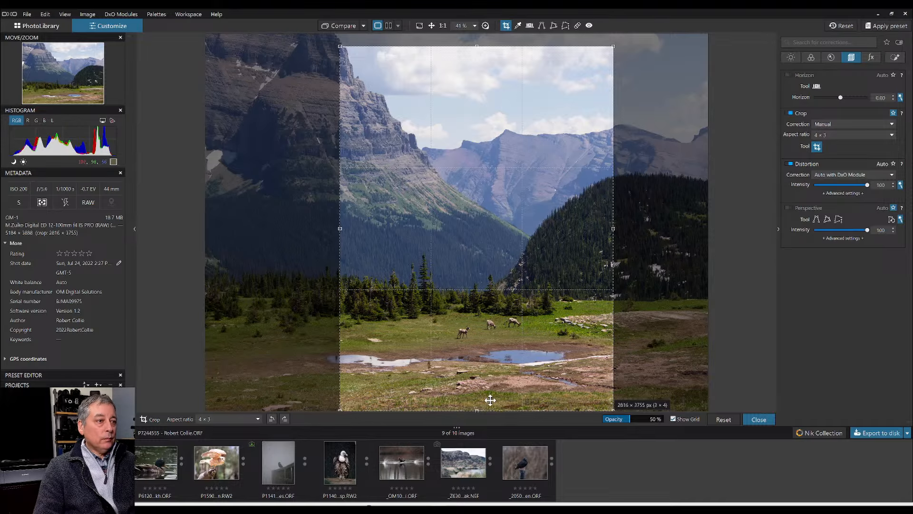
{"action": "left_click_drag", "start_coordinate": [481, 409], "coordinate": [502, 371]}
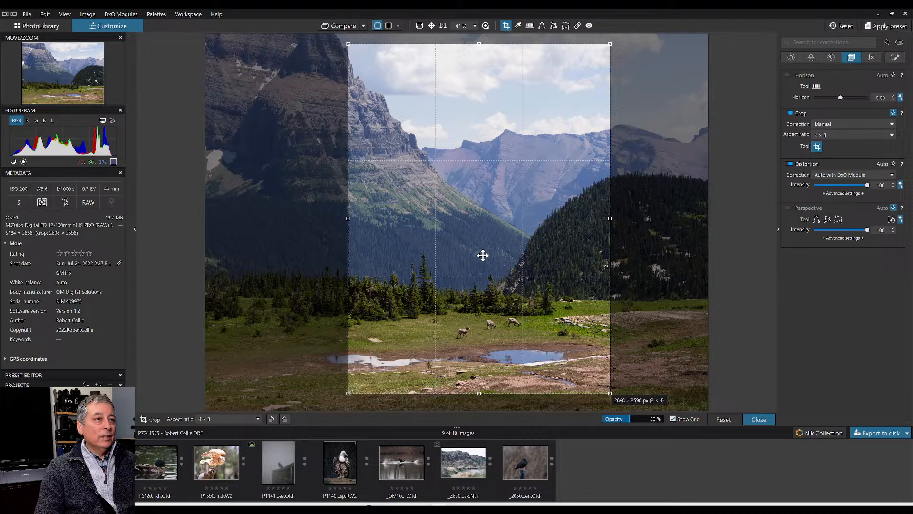
{"action": "left_click_drag", "start_coordinate": [482, 256], "coordinate": [483, 243]}
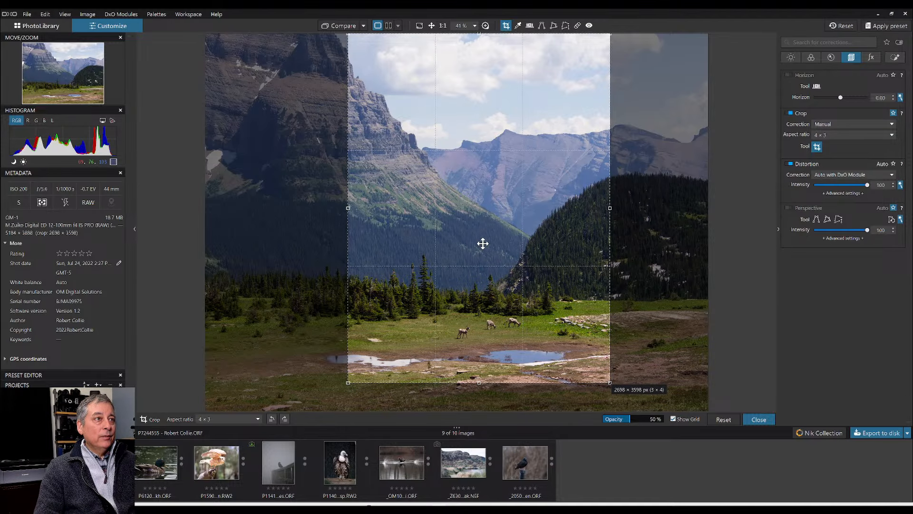
{"action": "key", "text": "Return"}
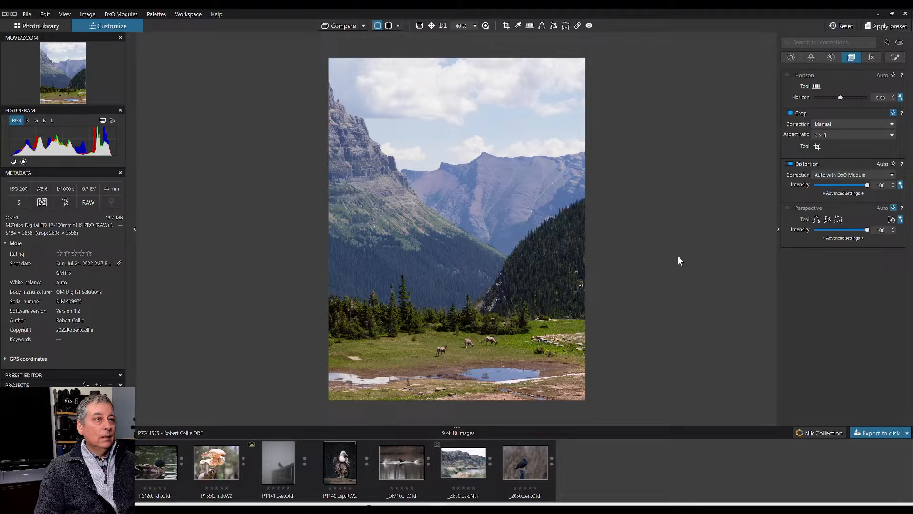
- Shift the portrait crop slightly left and trim its lower edge, reducing it to about 2656 × 3542 px
{"action": "left_click", "coordinate": [821, 147]}
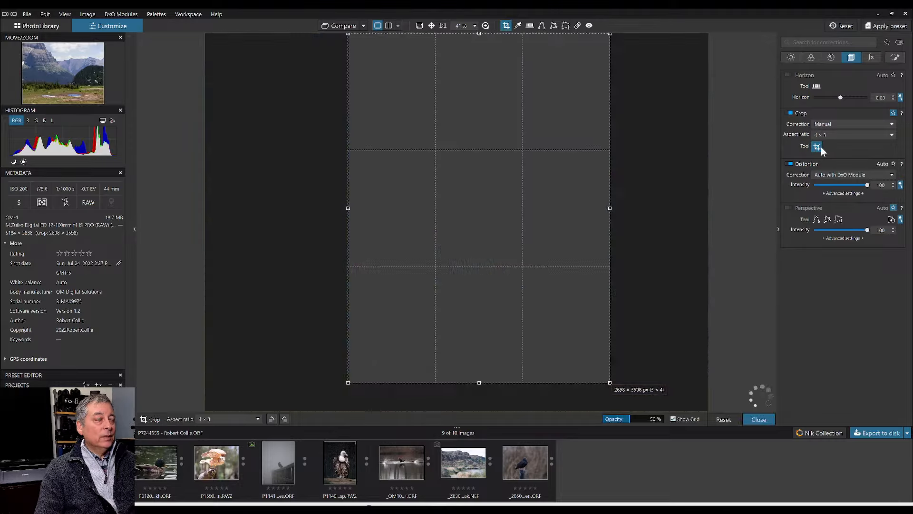
{"action": "left_click_drag", "start_coordinate": [516, 210], "coordinate": [506, 212]}
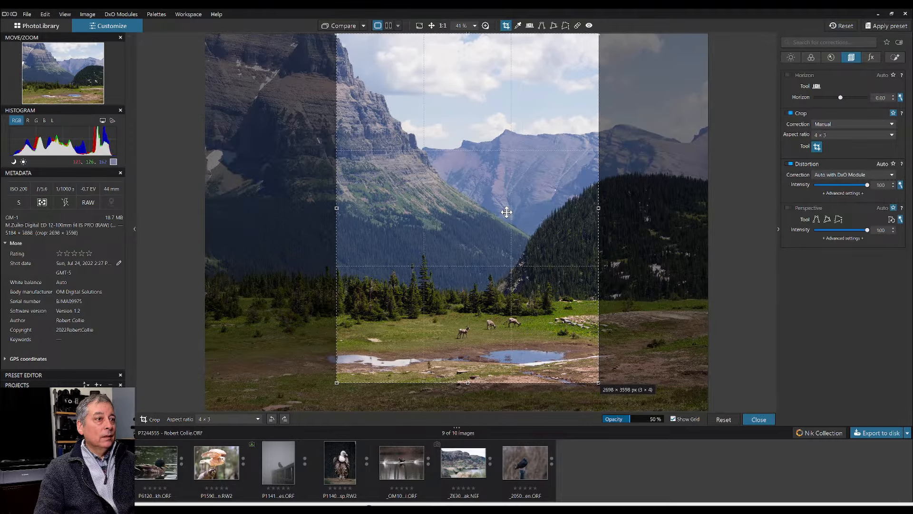
{"action": "left_click_drag", "start_coordinate": [469, 383], "coordinate": [469, 378]}
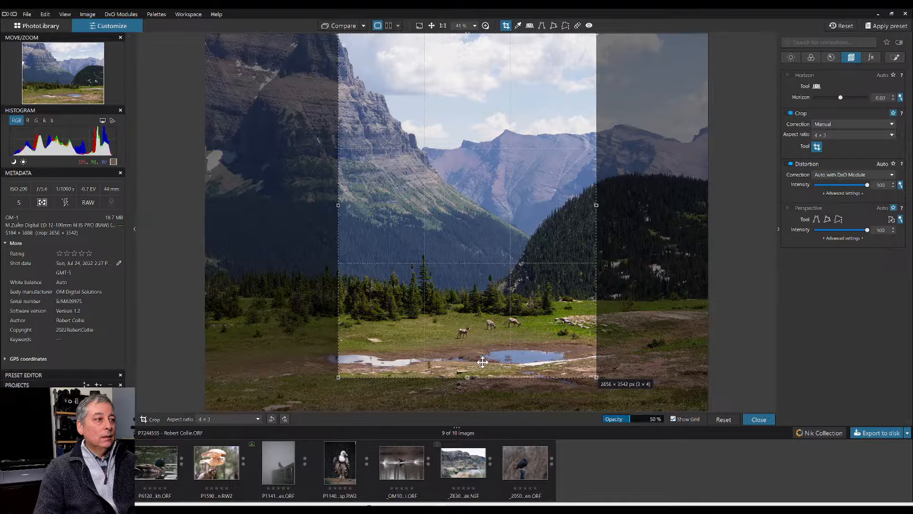
{"action": "key", "text": "Return"}
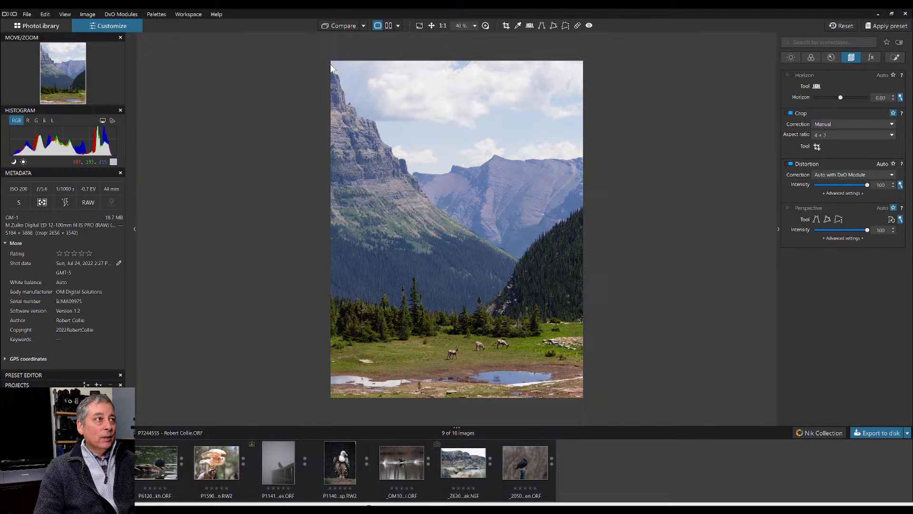
{"action": "left_click", "coordinate": [506, 25]}
{"action": "left_click_drag", "start_coordinate": [494, 176], "coordinate": [492, 177]}
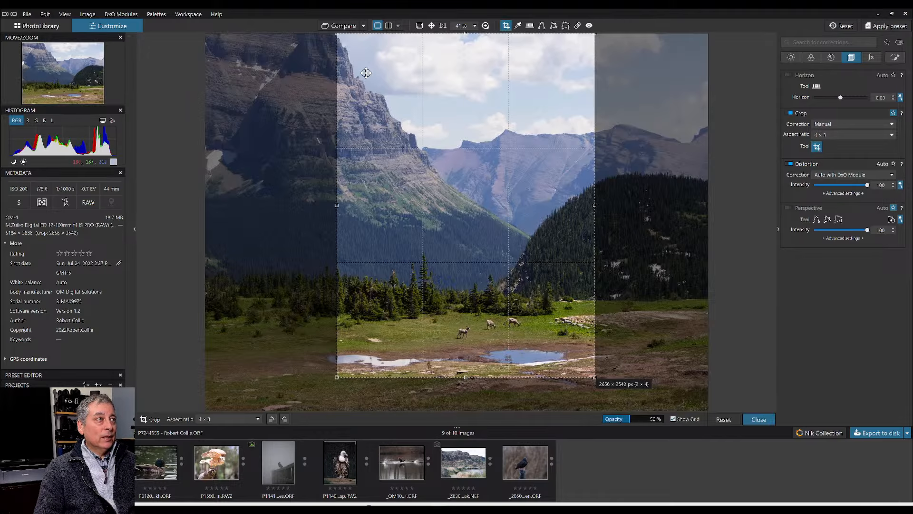
{"action": "double_click", "coordinate": [533, 234]}
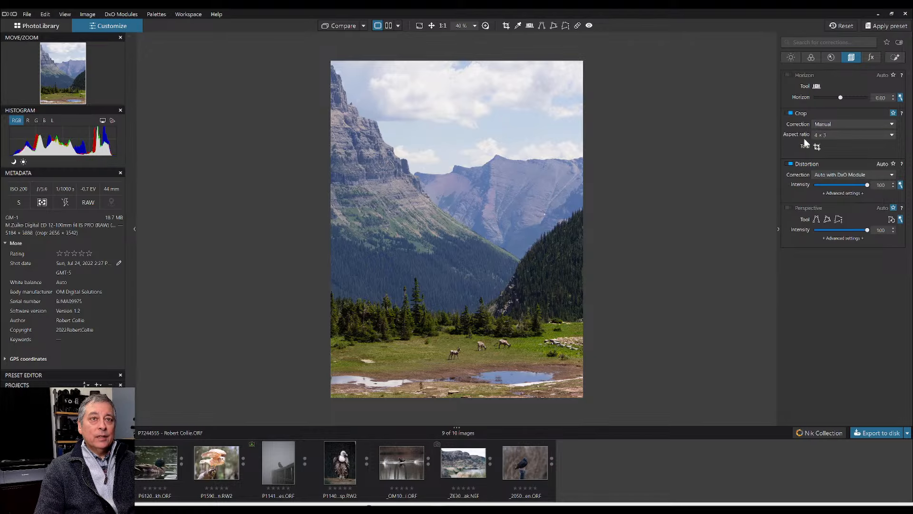
- Move the portrait crop down and slightly right to include more foreground below the ponds
{"action": "left_click", "coordinate": [818, 147]}
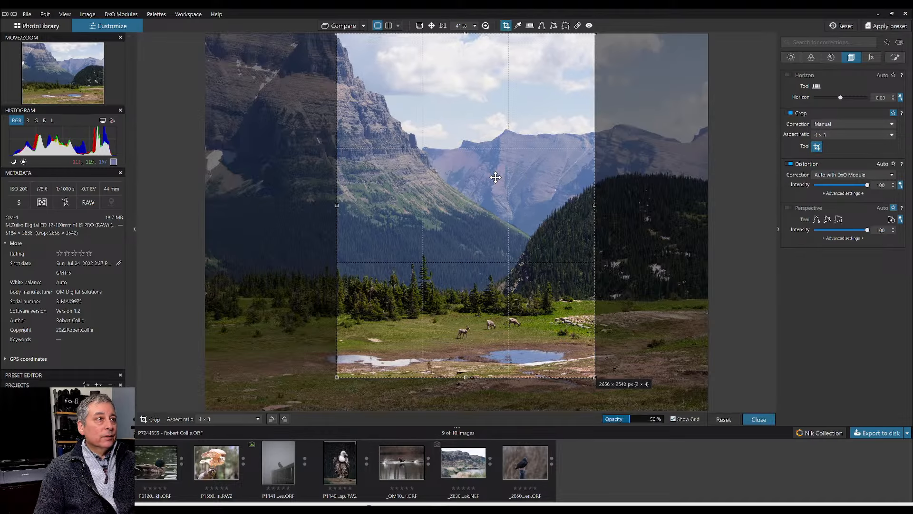
{"action": "left_click_drag", "start_coordinate": [470, 170], "coordinate": [480, 202]}
{"action": "key", "text": "Return"}
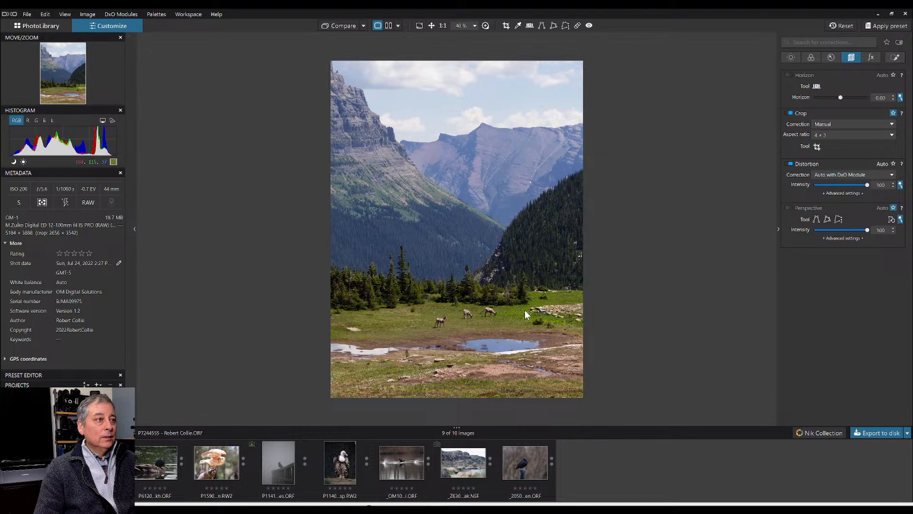
- Tighten the portrait crop to about 2518 × 3358 px, lowering its upper edge and fine-tuning its position around the animals
{"action": "left_click", "coordinate": [816, 148]}
{"action": "left_click_drag", "start_coordinate": [583, 273], "coordinate": [583, 261]}
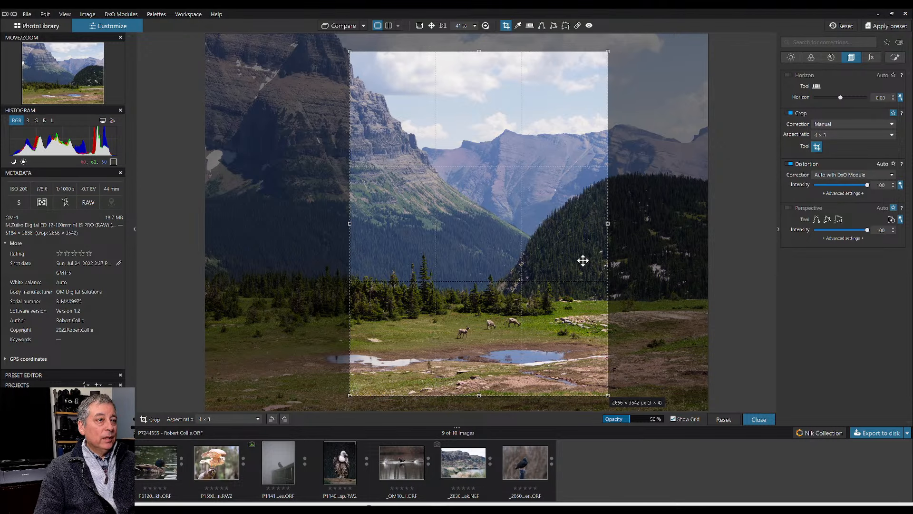
{"action": "left_click_drag", "start_coordinate": [479, 51], "coordinate": [481, 69]}
{"action": "left_click_drag", "start_coordinate": [522, 123], "coordinate": [526, 119]}
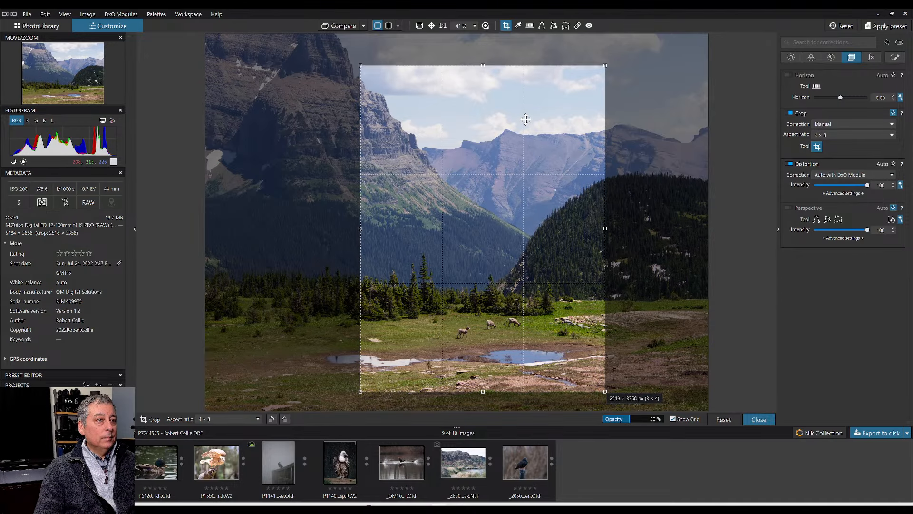
{"action": "key", "text": "Return"}
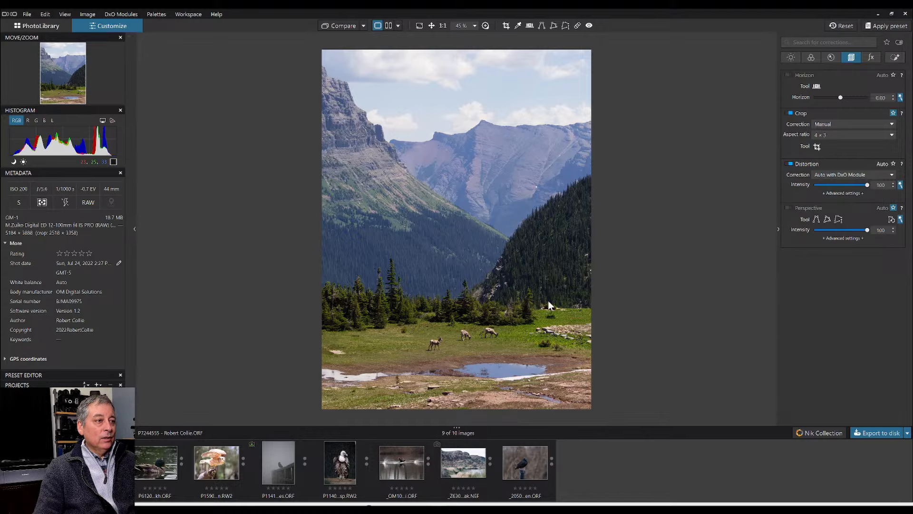
- Create a separate AI mask local adjustment on each of the three animals in the meadow
{"action": "left_click", "coordinate": [895, 58]}
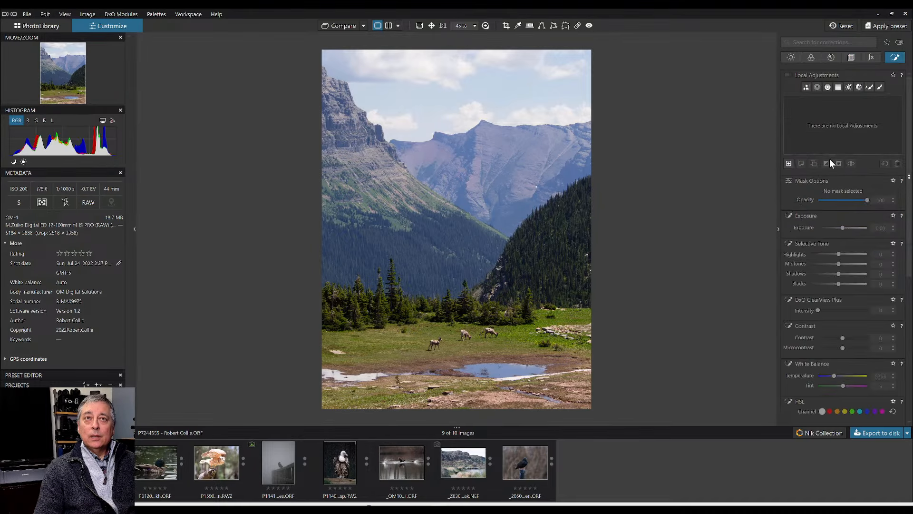
{"action": "left_click", "coordinate": [818, 88]}
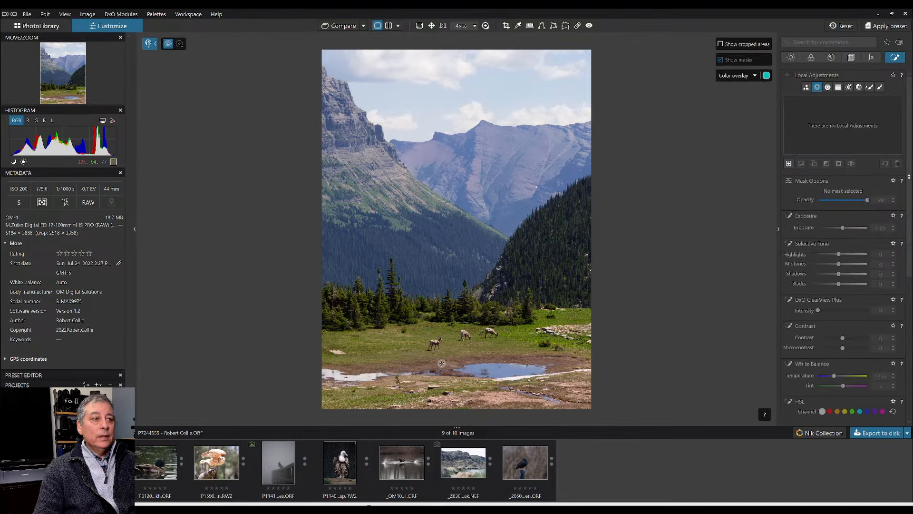
{"action": "scroll", "coordinate": [432, 372], "scroll_direction": "up", "scroll_amount": 3}
{"action": "scroll", "coordinate": [432, 371], "scroll_direction": "up", "scroll_amount": 1}
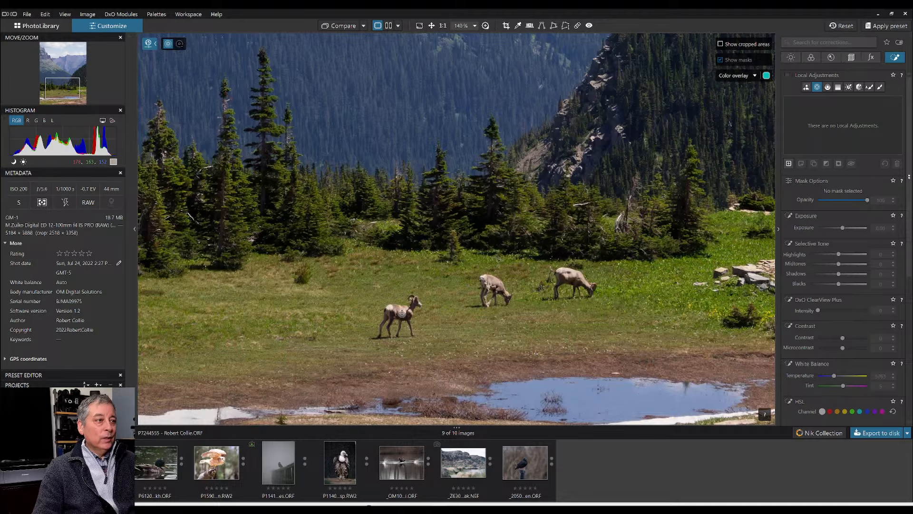
{"action": "left_click", "coordinate": [806, 87]}
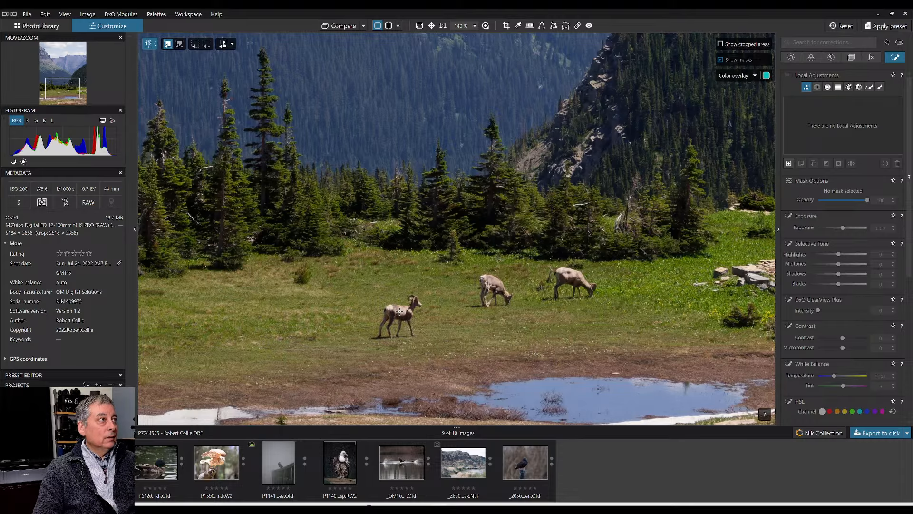
{"action": "mouse_move", "coordinate": [400, 312]}
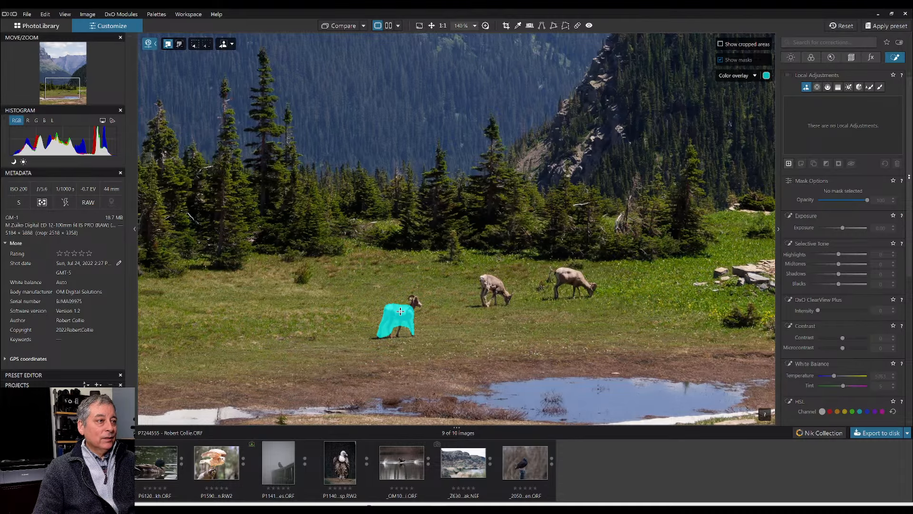
{"action": "left_click", "coordinate": [408, 316]}
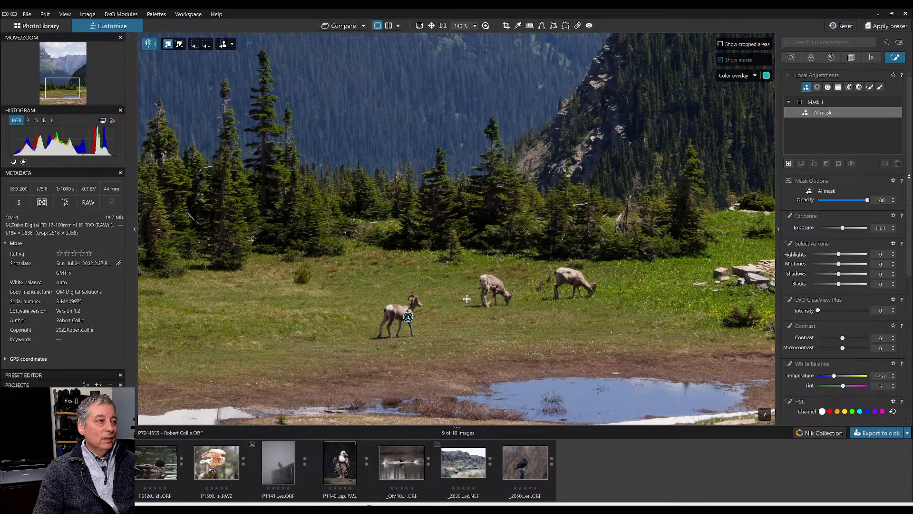
{"action": "left_click", "coordinate": [497, 287]}
{"action": "left_click", "coordinate": [577, 279]}
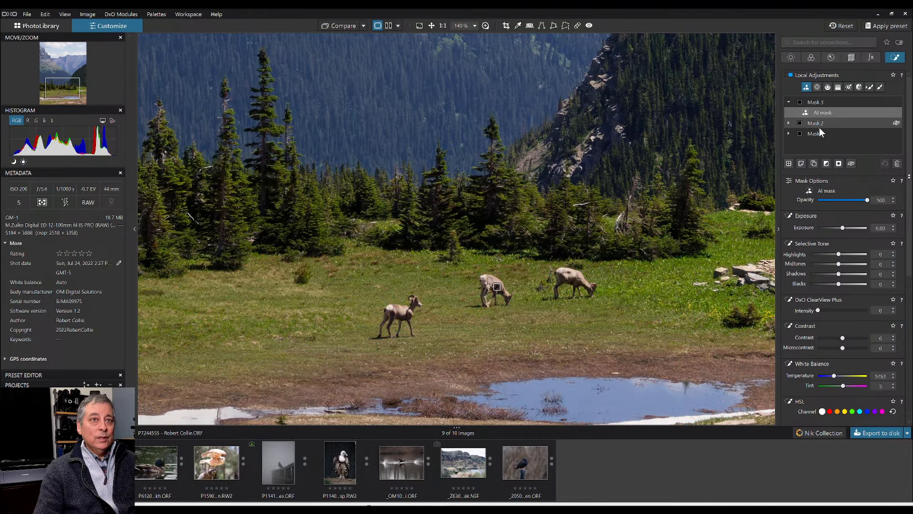
{"action": "mouse_move", "coordinate": [899, 102]}
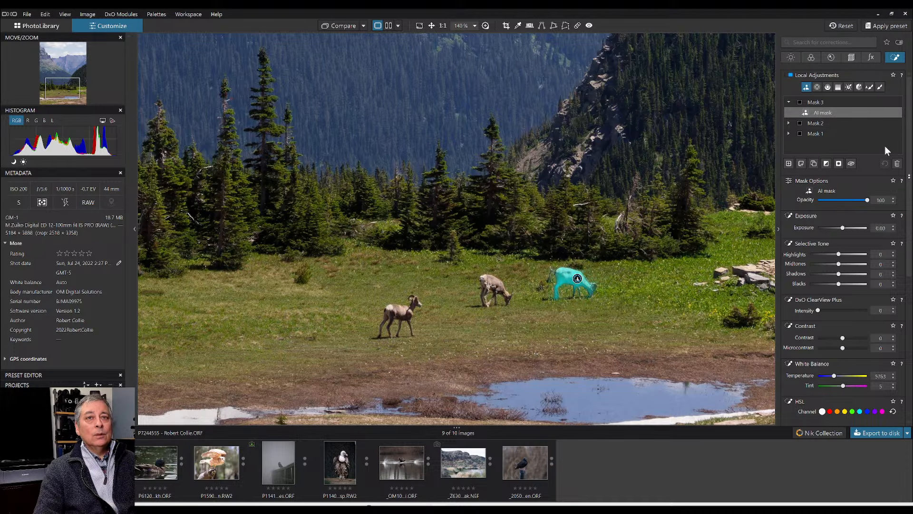
- Delete all three separate animal masks from the local adjustments list
{"action": "left_click", "coordinate": [897, 163]}
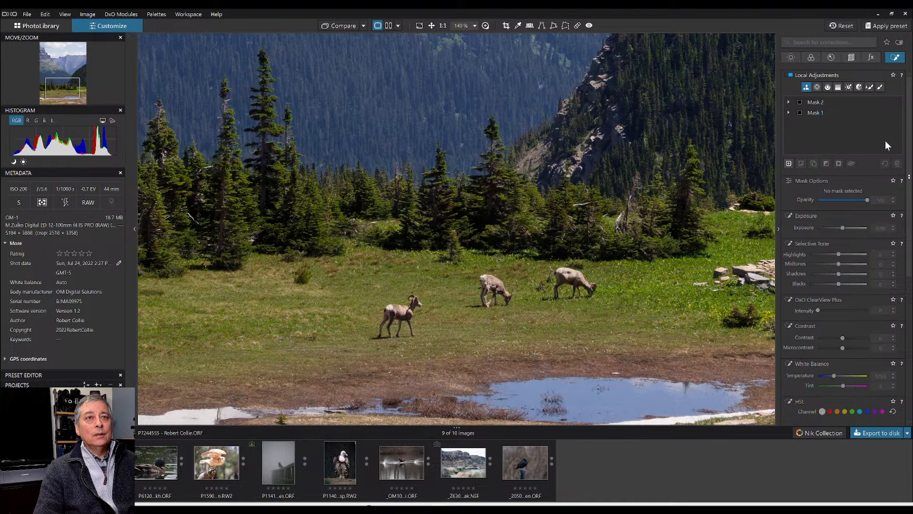
{"action": "left_click", "coordinate": [867, 102]}
{"action": "left_click", "coordinate": [897, 163]}
{"action": "left_click", "coordinate": [871, 103]}
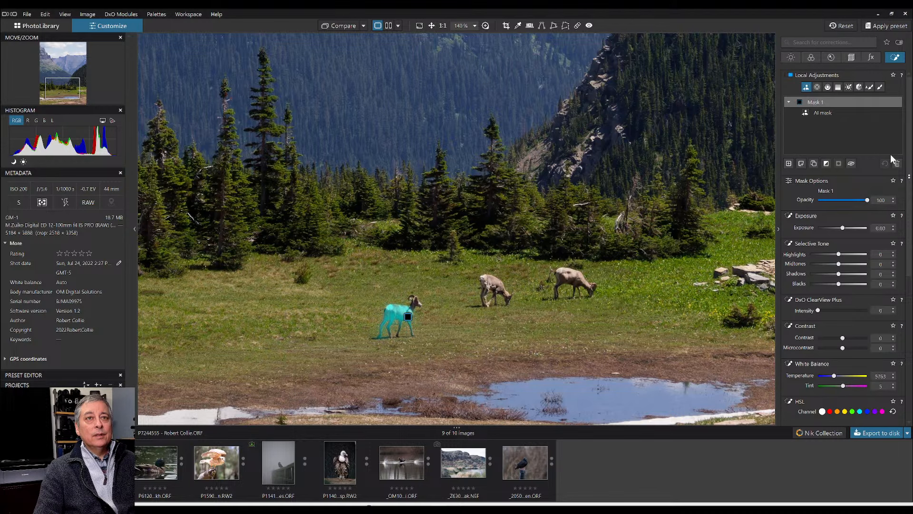
{"action": "left_click", "coordinate": [897, 164]}
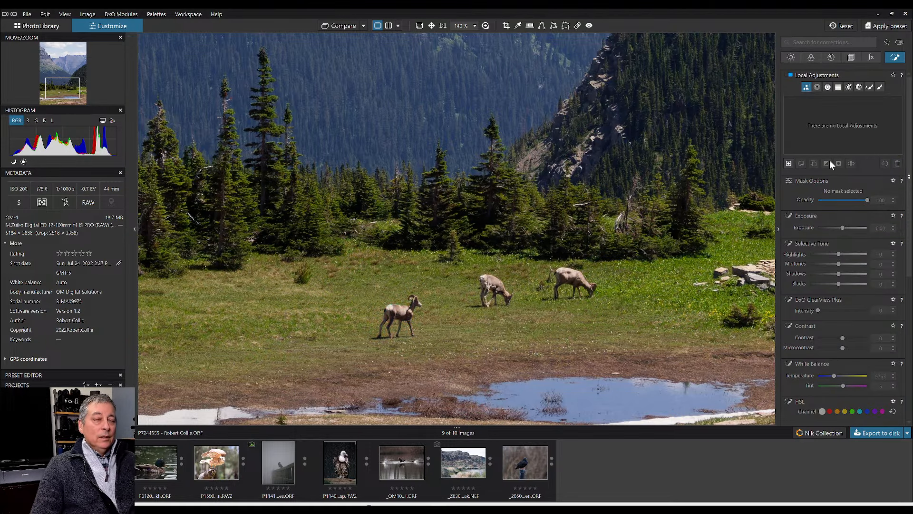
- Group AI masks for the nearest animal's body and head and the two grazing animals in one new local adjustment
{"action": "left_click", "coordinate": [806, 87]}
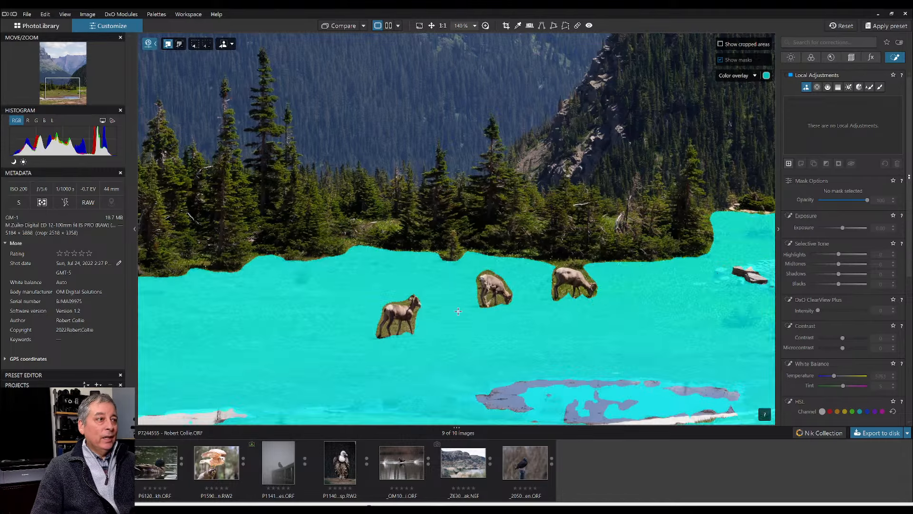
{"action": "left_click", "coordinate": [406, 314]}
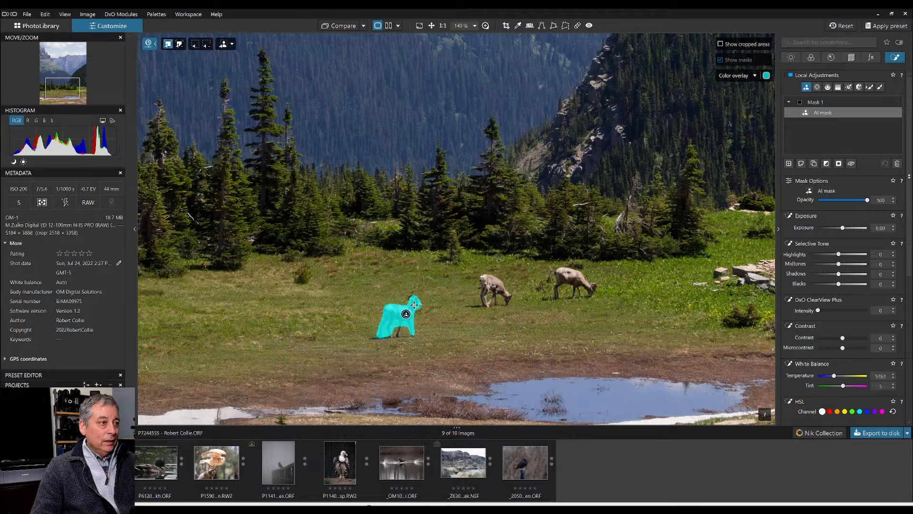
{"action": "left_click", "coordinate": [414, 306]}
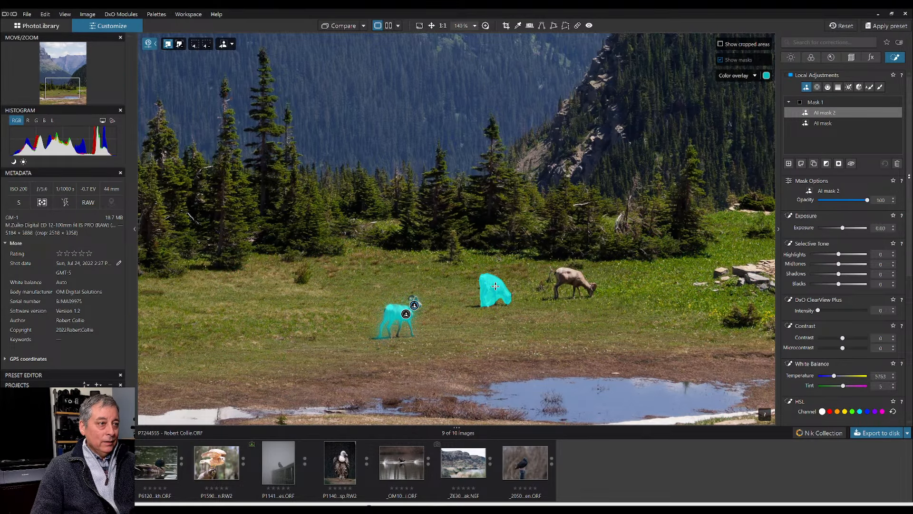
{"action": "left_click", "coordinate": [495, 287]}
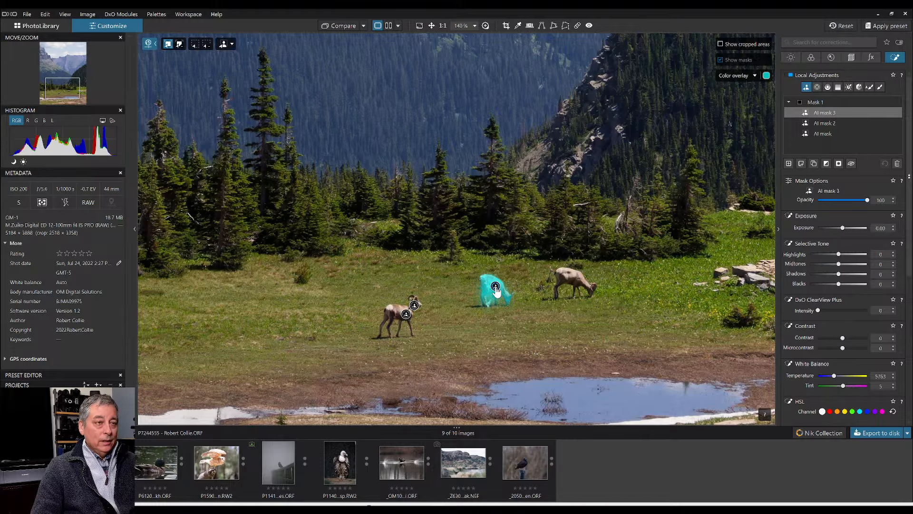
{"action": "left_click", "coordinate": [567, 277]}
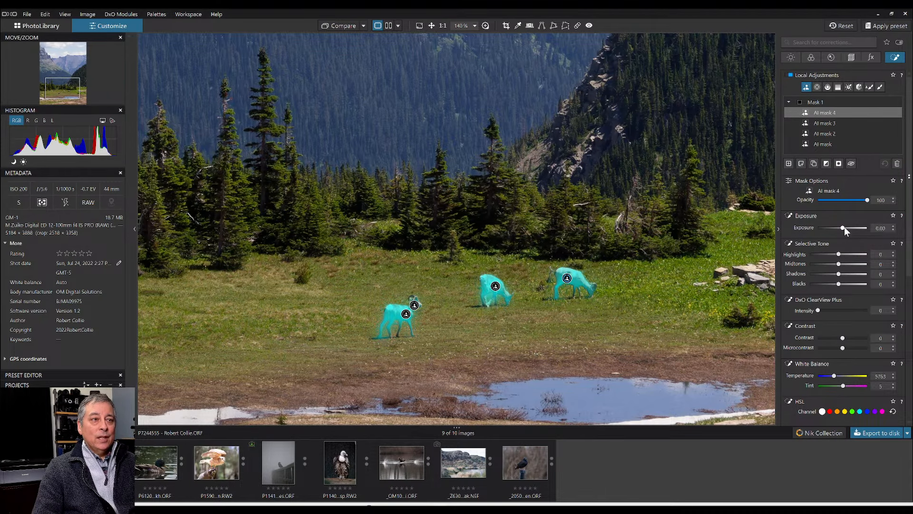
- Brighten the masked animals with Highlights 26, Midtones 13 and Shadows 10, keeping the local Exposure at 0
{"action": "left_click_drag", "start_coordinate": [844, 227], "coordinate": [866, 229]}
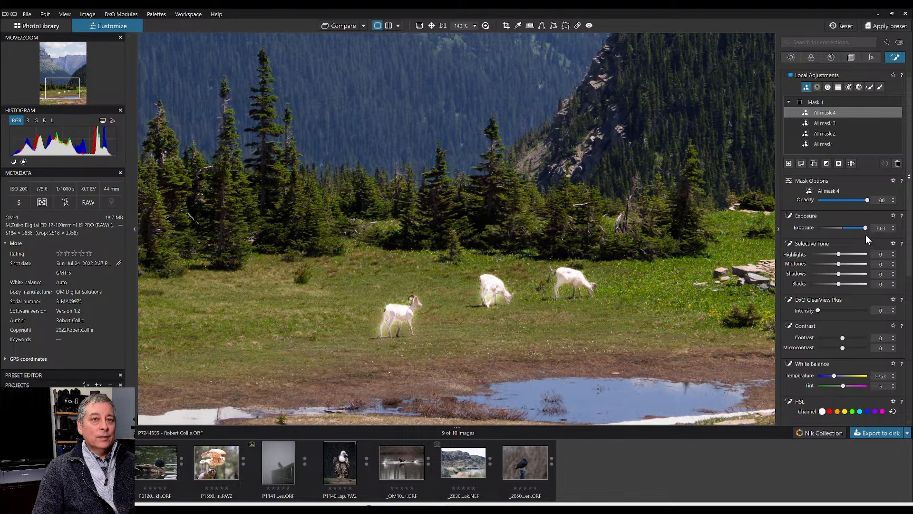
{"action": "double_click", "coordinate": [866, 228]}
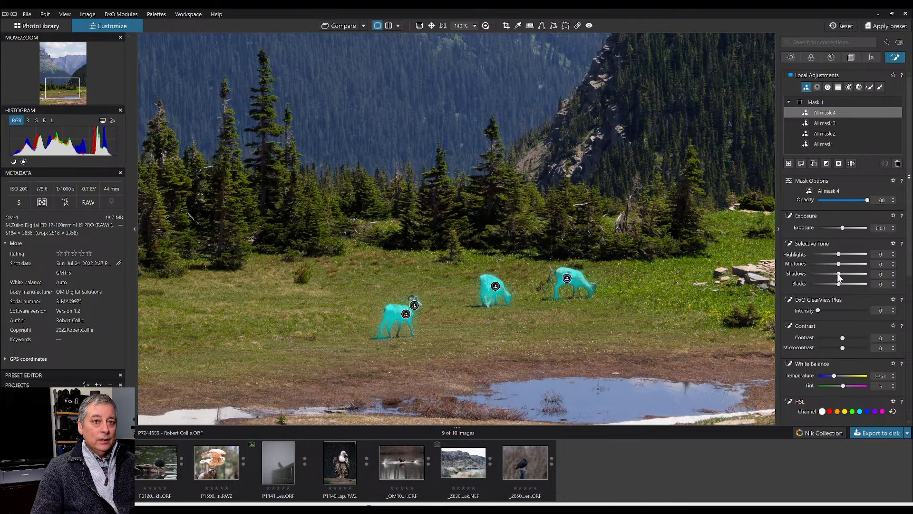
{"action": "left_click_drag", "start_coordinate": [839, 274], "coordinate": [846, 255]}
- Warm the masked animals by raising their local white balance temperature to about 7070
{"action": "scroll", "coordinate": [829, 327], "scroll_direction": "down", "scroll_amount": 1}
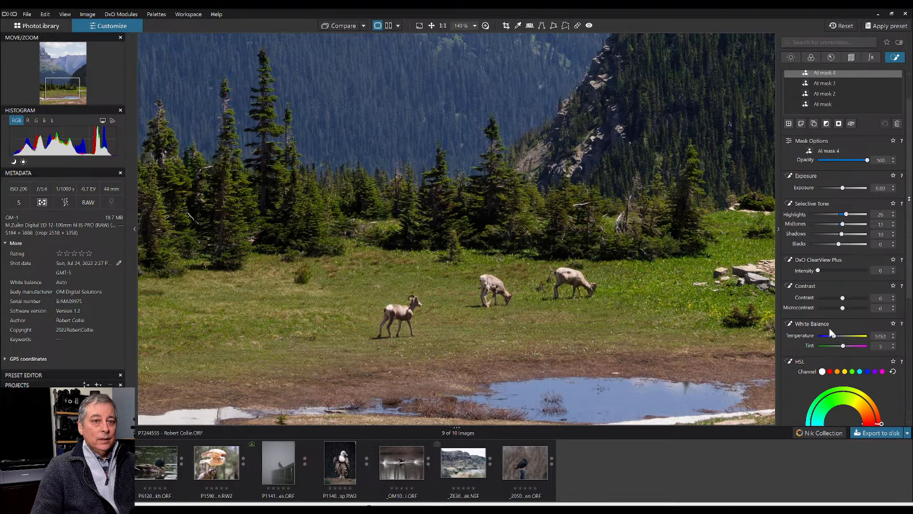
{"action": "left_click_drag", "start_coordinate": [832, 336], "coordinate": [837, 338]}
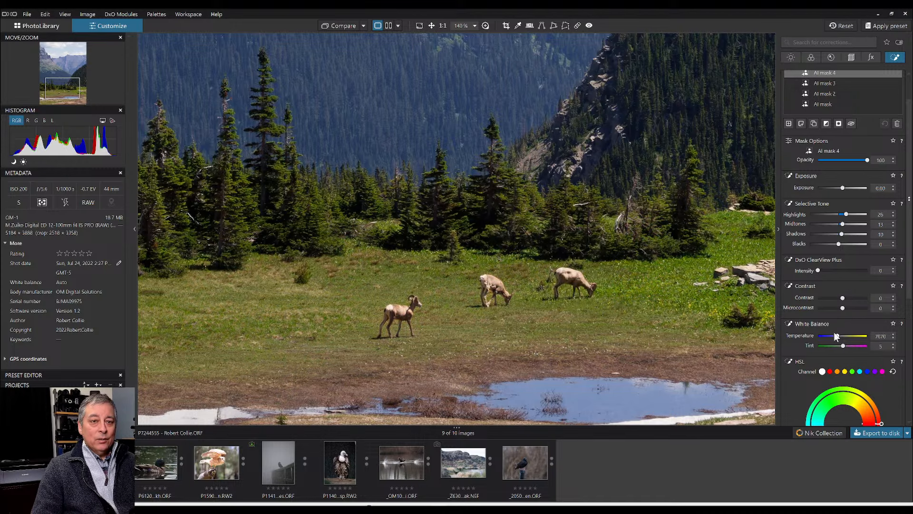
{"action": "scroll", "coordinate": [654, 314], "scroll_direction": "down", "scroll_amount": 5}
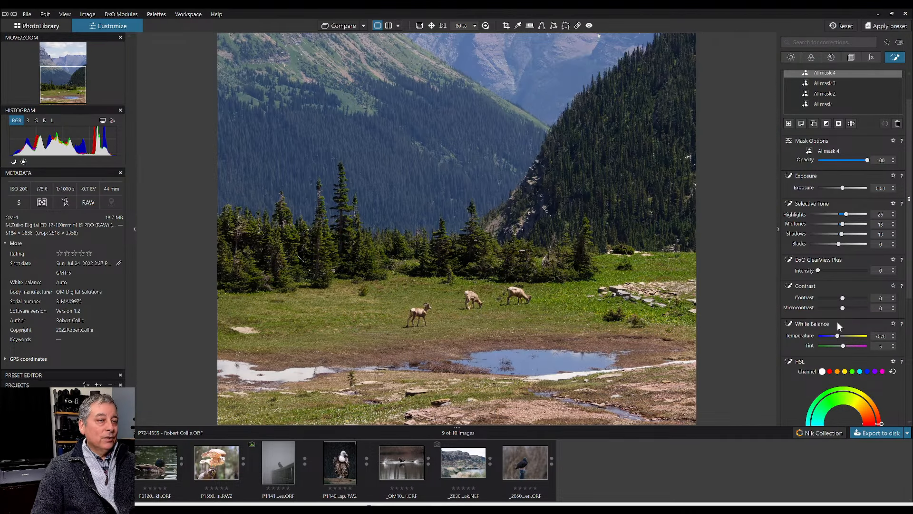
{"action": "scroll", "coordinate": [836, 323], "scroll_direction": "down", "scroll_amount": 1}
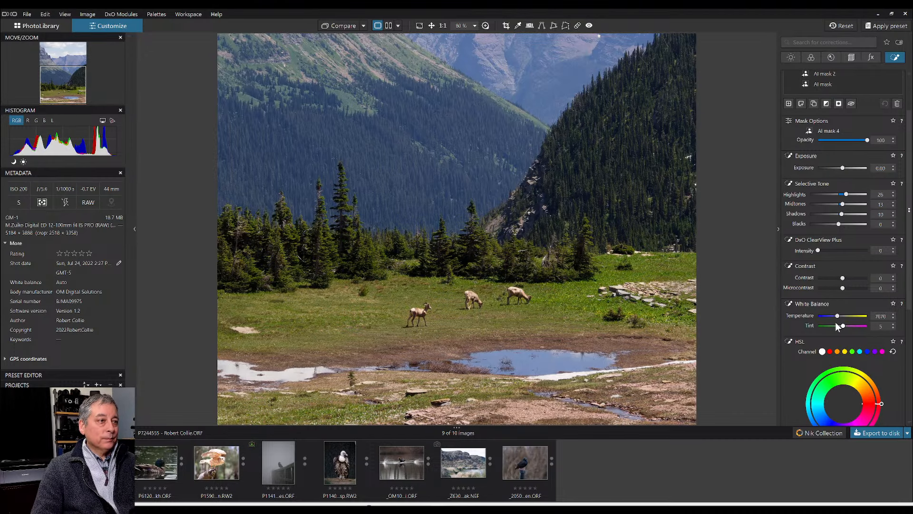
{"action": "scroll", "coordinate": [838, 327], "scroll_direction": "up", "scroll_amount": 2}
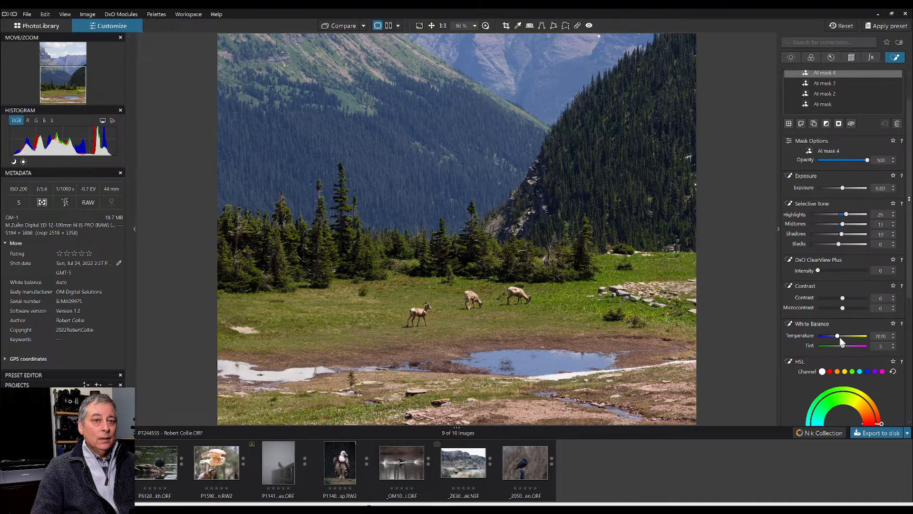
- Raise the masked animals' HSL Vibrancy to 31, leaving Blacks at 0
{"action": "scroll", "coordinate": [804, 340], "scroll_direction": "down", "scroll_amount": 7}
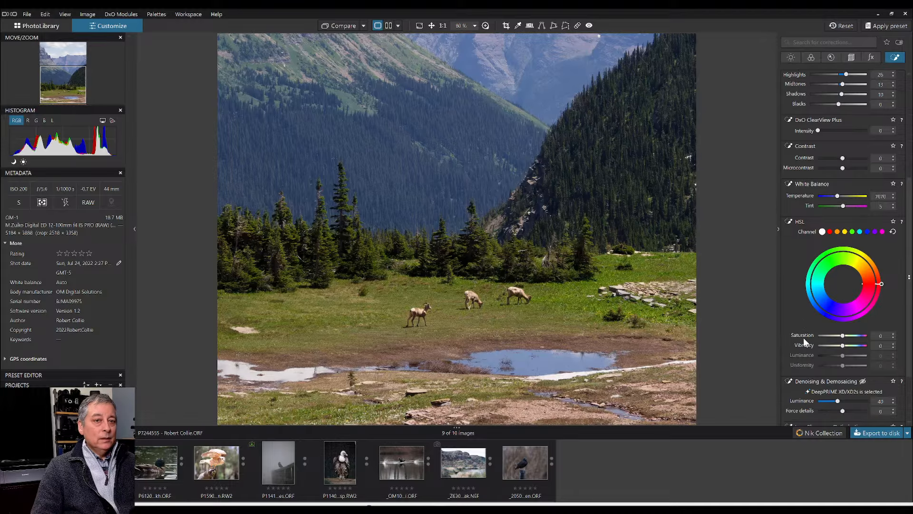
{"action": "scroll", "coordinate": [842, 345], "scroll_direction": "down", "scroll_amount": 1}
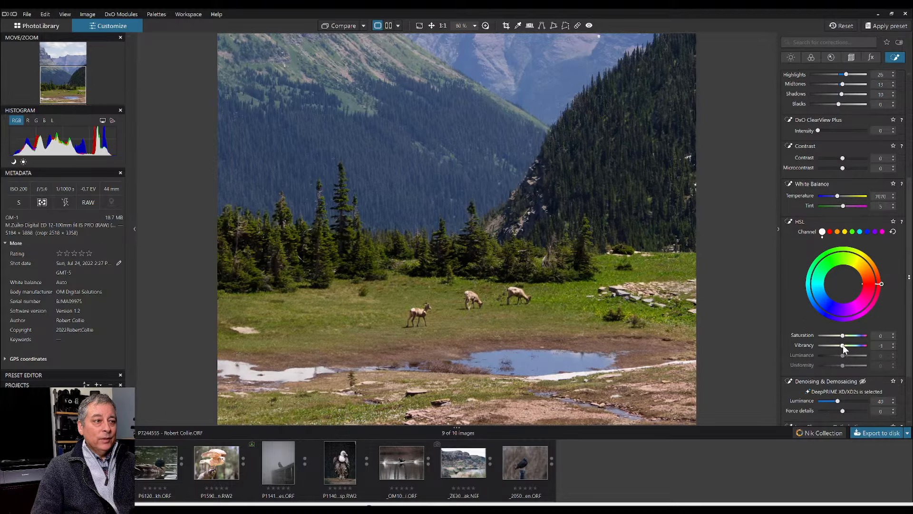
{"action": "left_click_drag", "start_coordinate": [846, 346], "coordinate": [851, 349]}
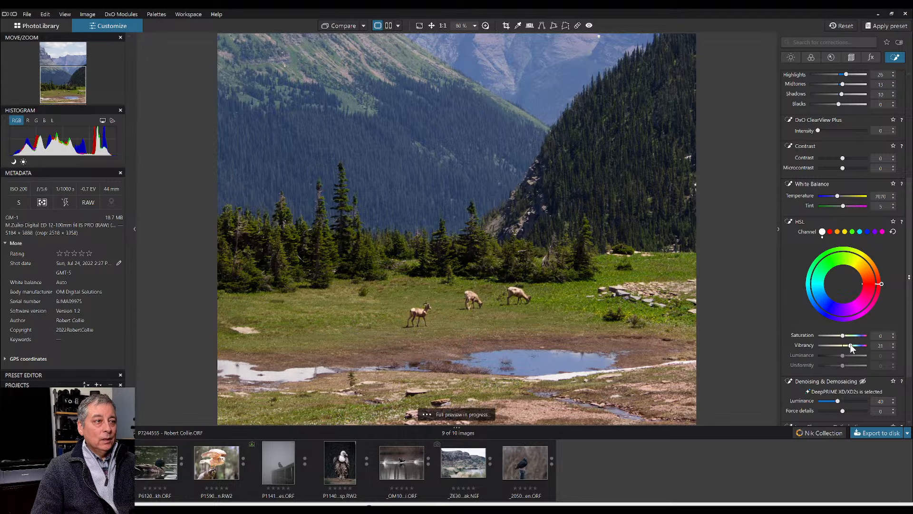
{"action": "scroll", "coordinate": [798, 314], "scroll_direction": "up", "scroll_amount": 1}
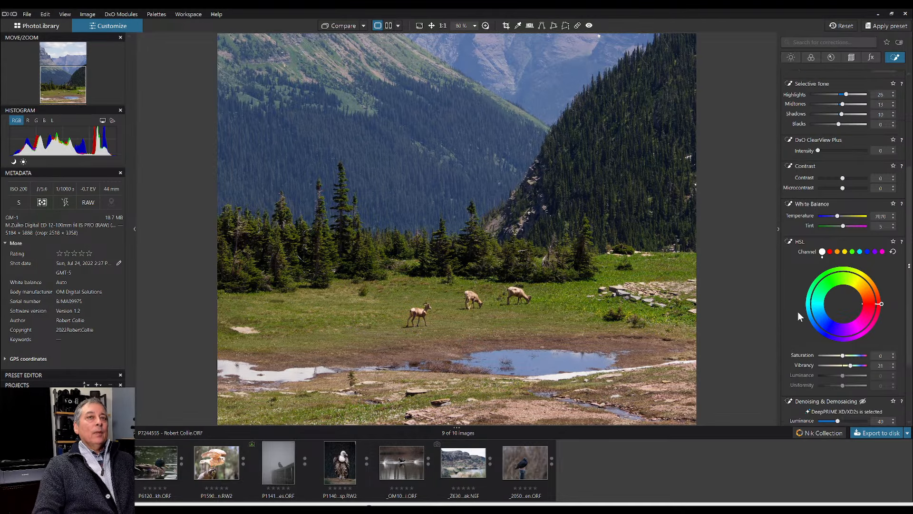
{"action": "scroll", "coordinate": [798, 312], "scroll_direction": "up", "scroll_amount": 3}
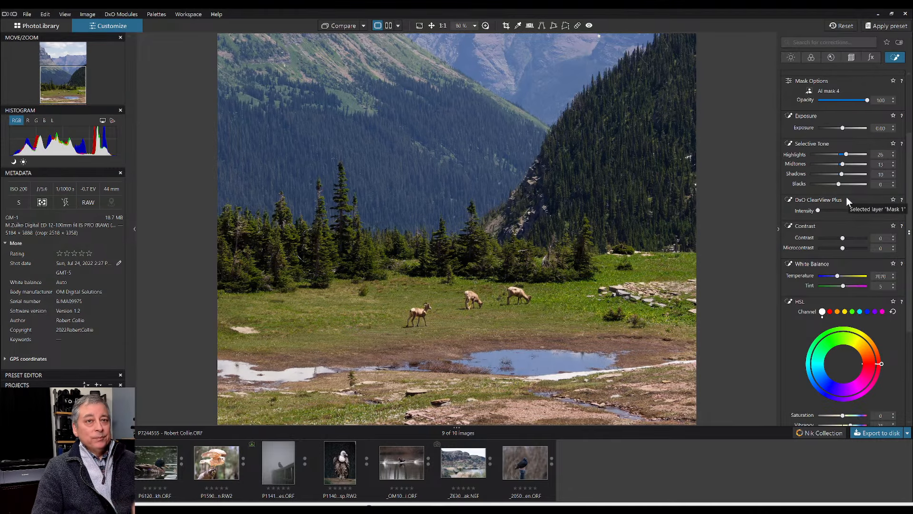
{"action": "mouse_move", "coordinate": [839, 184]}
{"action": "left_mouse_down"}
{"action": "mouse_move", "coordinate": [818, 185]}
{"action": "mouse_move", "coordinate": [863, 186]}
{"action": "mouse_move", "coordinate": [840, 189]}
{"action": "left_mouse_up"}
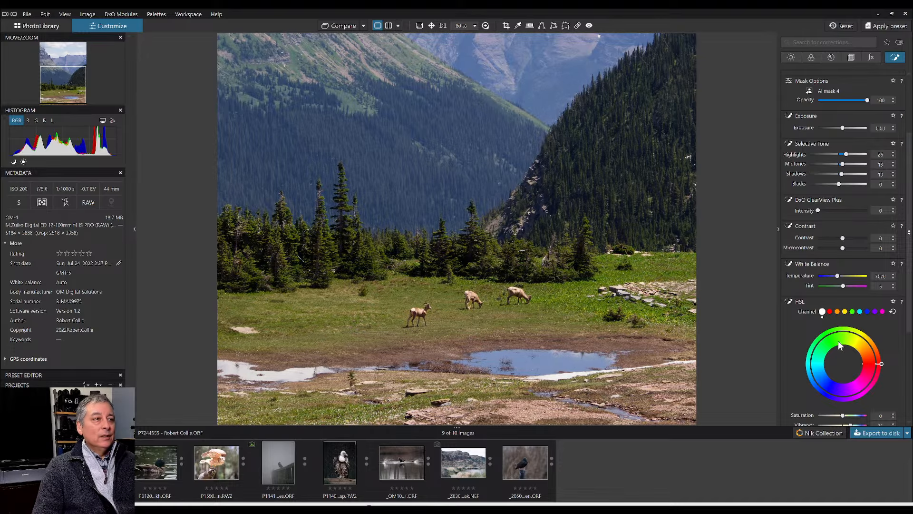
- Create a new local adjustment with AI masks covering both ponds, the water channel between them and the small foreground stream
{"action": "scroll", "coordinate": [648, 361], "scroll_direction": "down", "scroll_amount": 3}
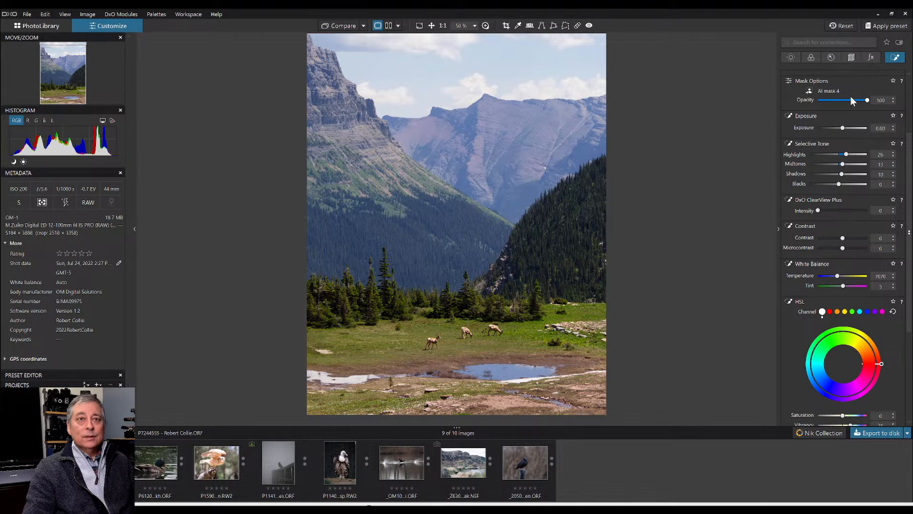
{"action": "scroll", "coordinate": [825, 229], "scroll_direction": "up", "scroll_amount": 2}
{"action": "scroll", "coordinate": [824, 225], "scroll_direction": "up", "scroll_amount": 1}
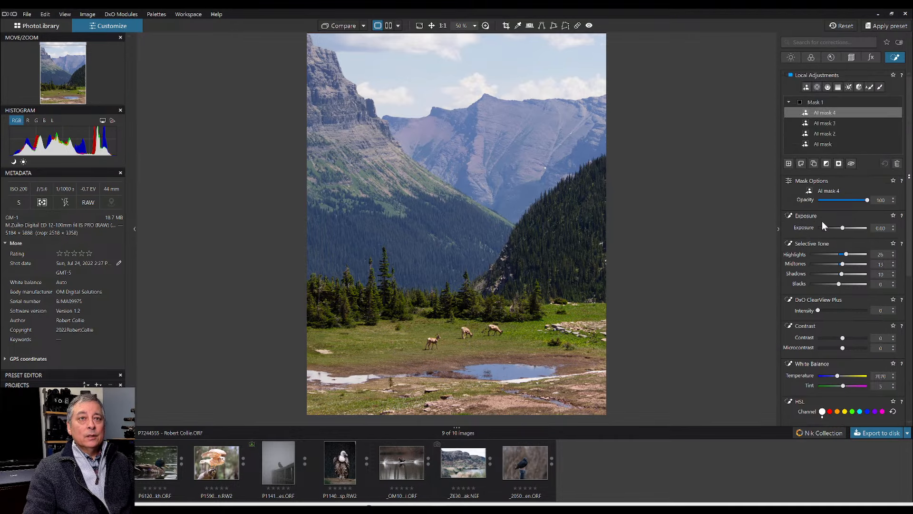
{"action": "left_click", "coordinate": [789, 164]}
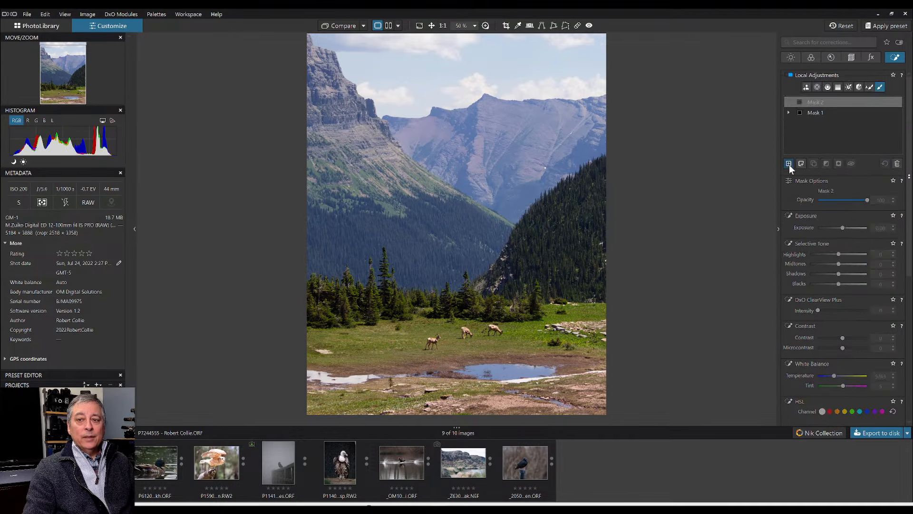
{"action": "left_click", "coordinate": [808, 87]}
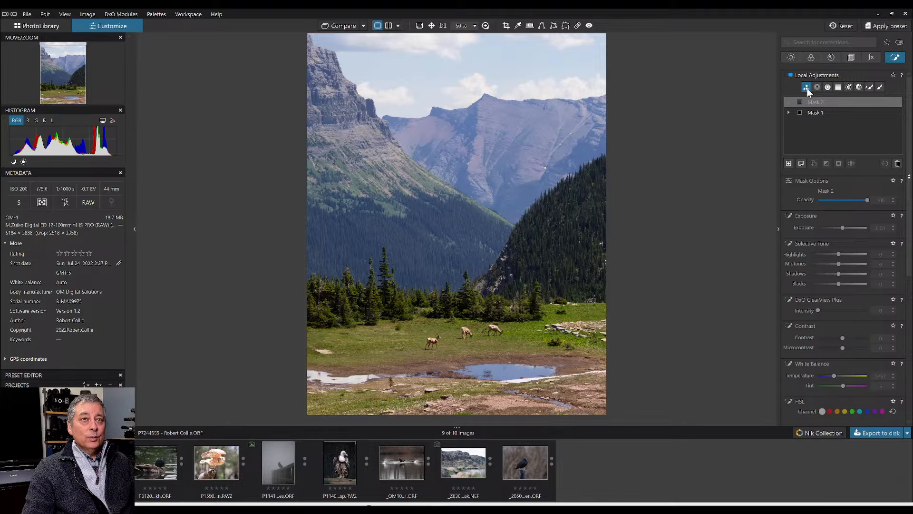
{"action": "left_click", "coordinate": [514, 371]}
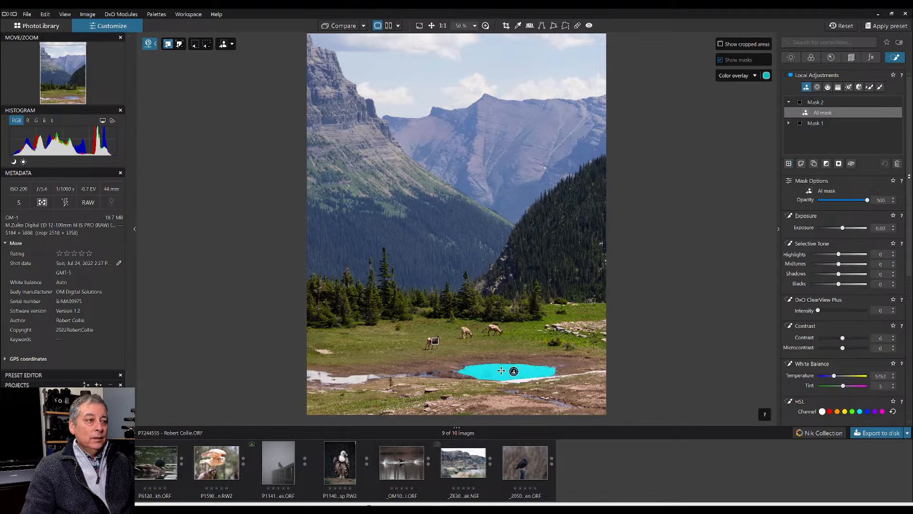
{"action": "left_click", "coordinate": [436, 375]}
{"action": "left_click", "coordinate": [427, 375]}
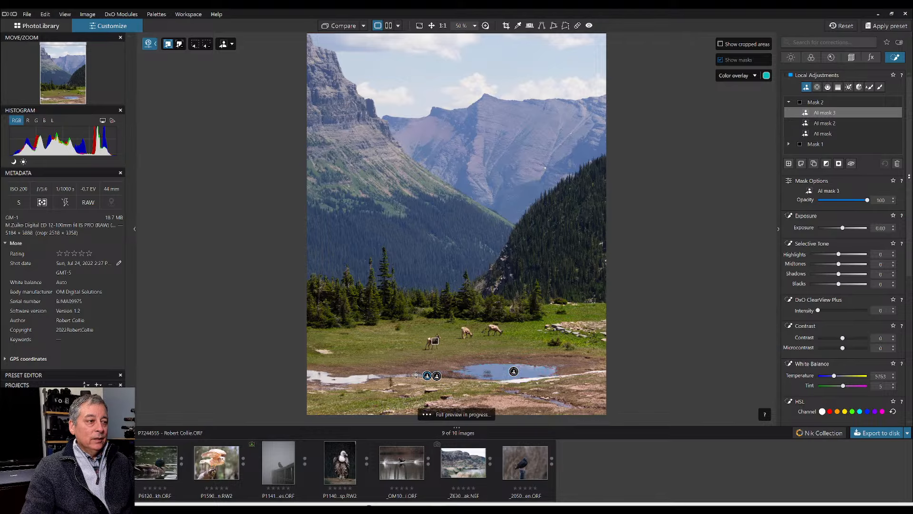
{"action": "left_click", "coordinate": [361, 376]}
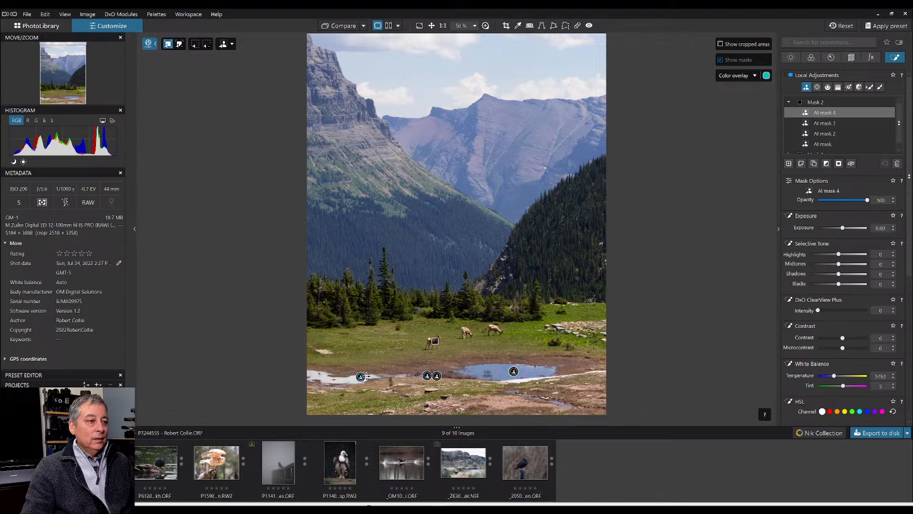
{"action": "left_click", "coordinate": [561, 405]}
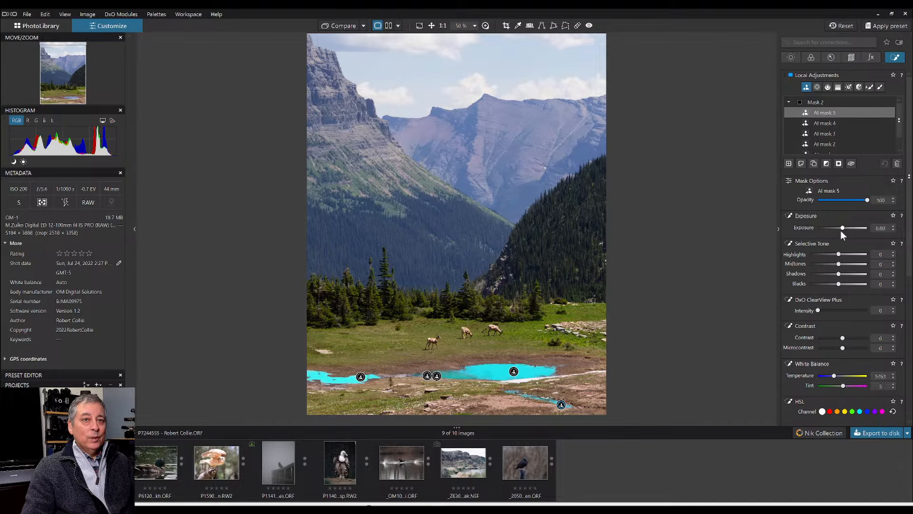
- Darken the masked water with Exposure -0.55, Highlights -33 and Midtones -9, and set its ClearView Plus intensity to 18
{"action": "left_click_drag", "start_coordinate": [841, 229], "coordinate": [837, 231]}
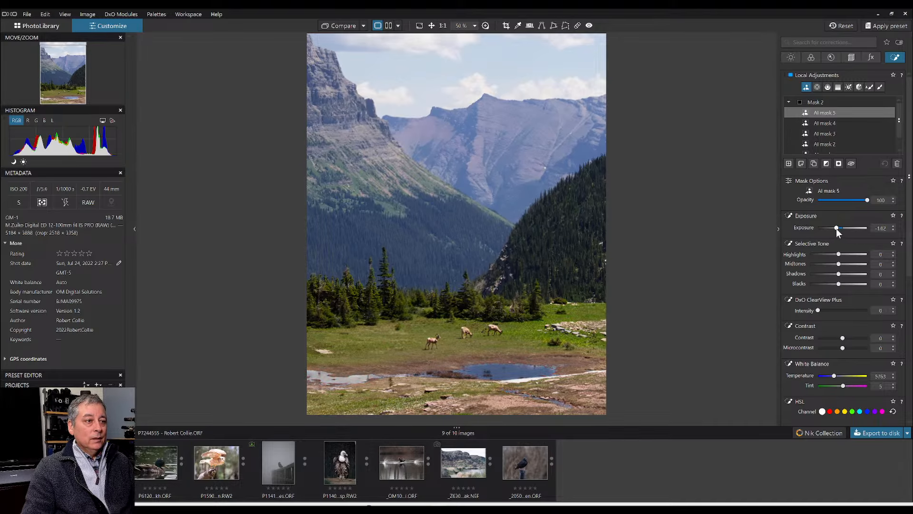
{"action": "left_click", "coordinate": [821, 254]}
{"action": "left_click_drag", "start_coordinate": [822, 254], "coordinate": [834, 264]}
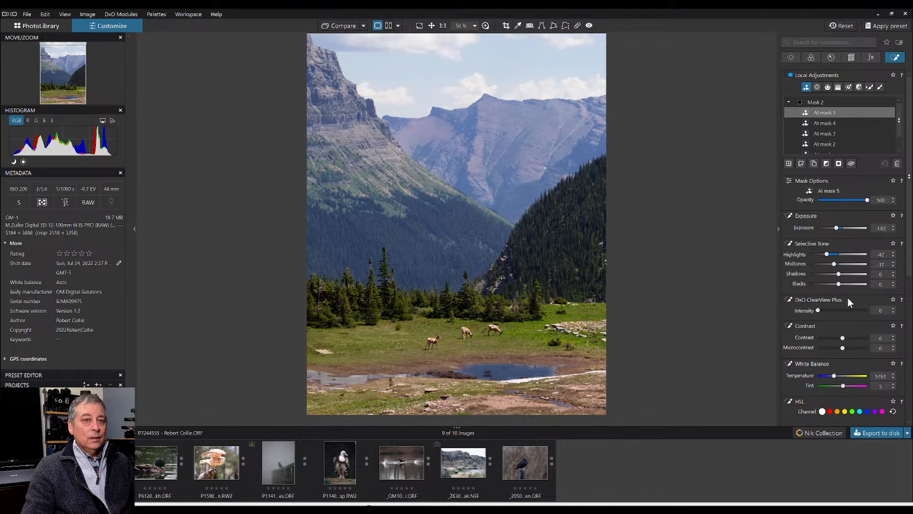
{"action": "left_click", "coordinate": [831, 256]}
{"action": "left_click_drag", "start_coordinate": [831, 255], "coordinate": [837, 264]}
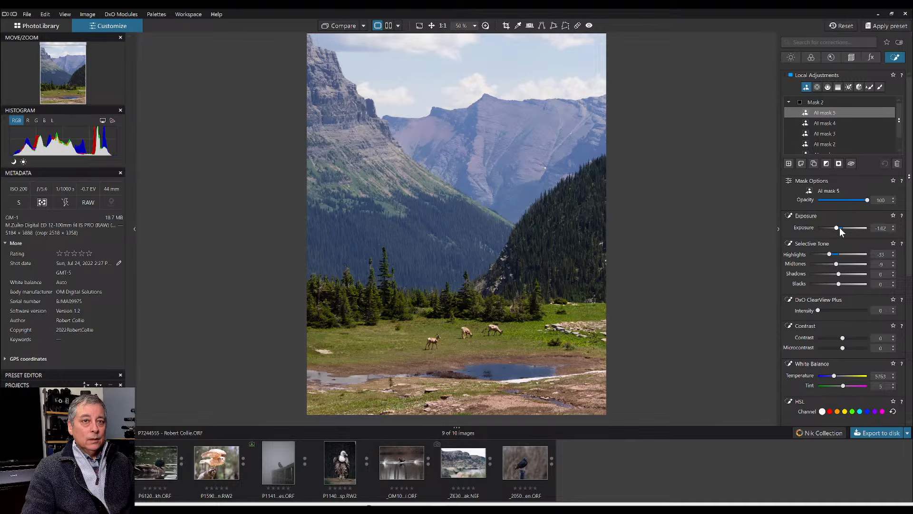
{"action": "left_click", "coordinate": [840, 228]}
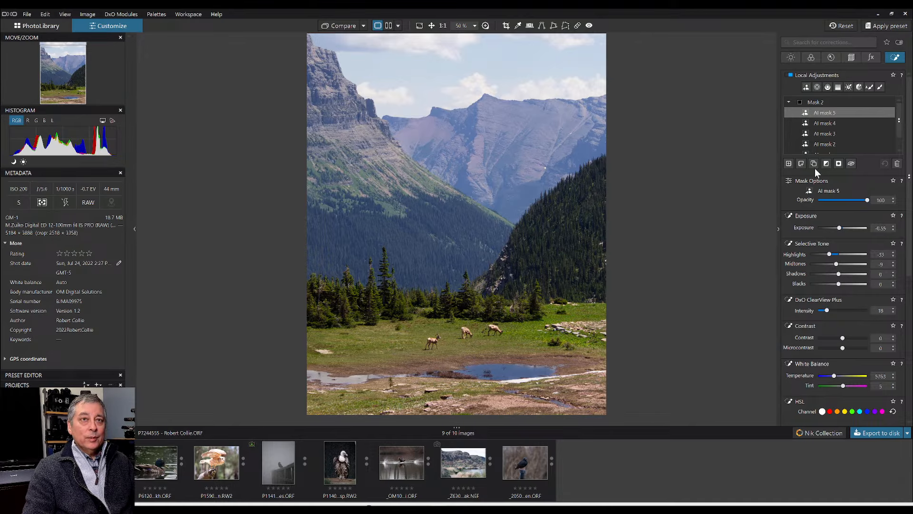
- Add a control point mask on the pale rock pile at the meadow's far edge
{"action": "left_click", "coordinate": [818, 87]}
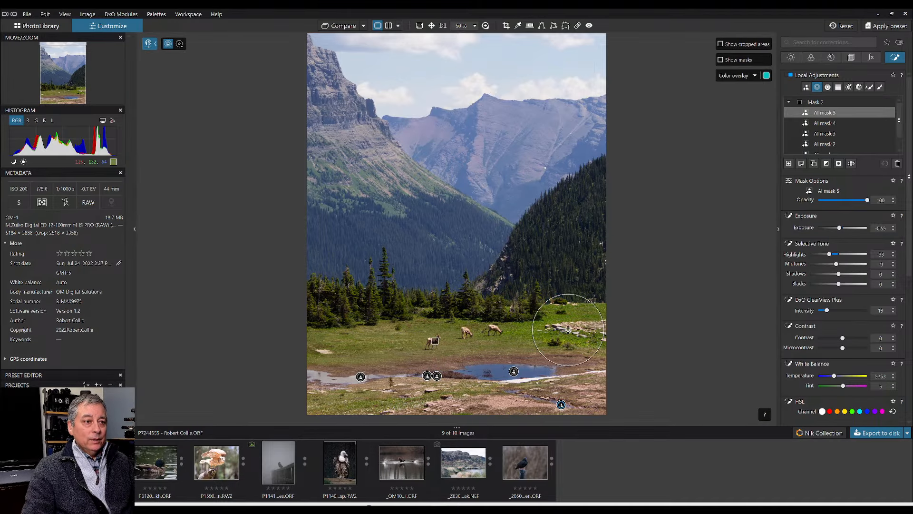
{"action": "left_click", "coordinate": [568, 329]}
{"action": "scroll", "coordinate": [569, 334], "scroll_direction": "up", "scroll_amount": 3}
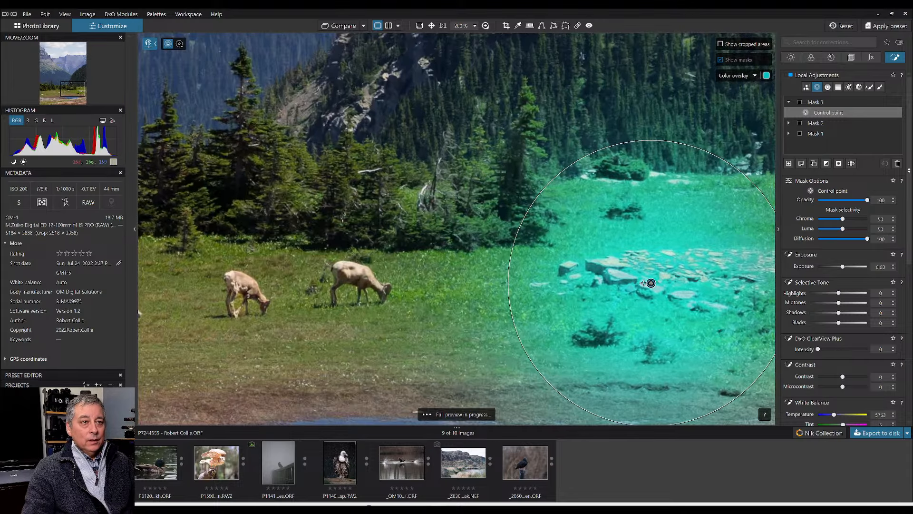
- Move the control point onto the rock pile's pale slabs and set Highlights to -46 and Midtones to -26
{"action": "left_click_drag", "start_coordinate": [647, 284], "coordinate": [623, 277]}
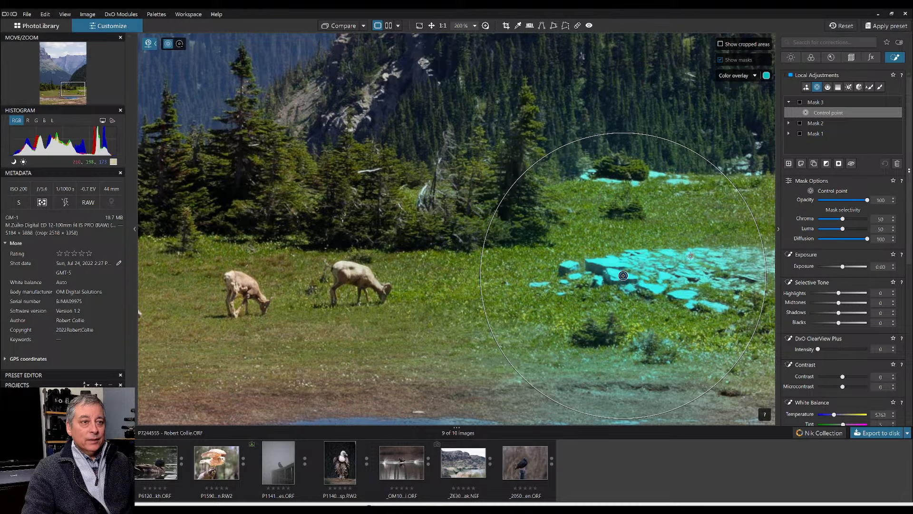
{"action": "left_click", "coordinate": [827, 292]}
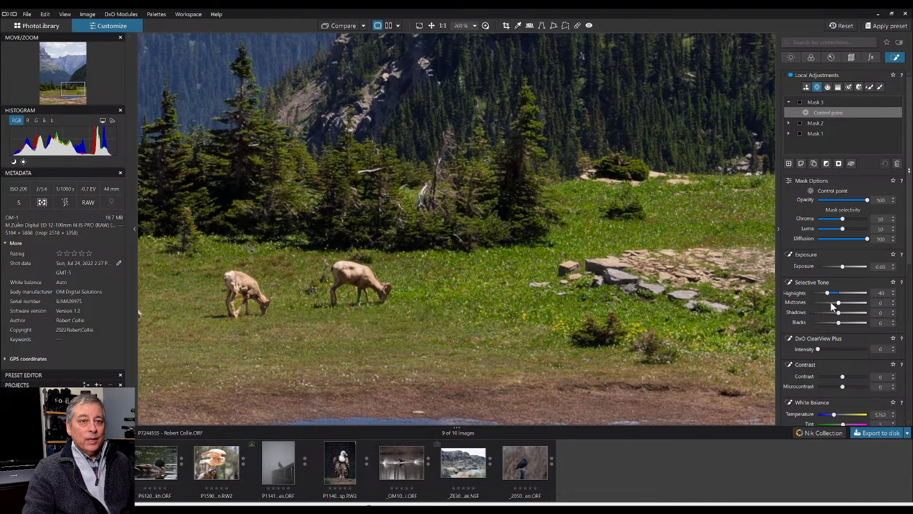
{"action": "left_click", "coordinate": [832, 302]}
{"action": "left_click", "coordinate": [825, 293]}
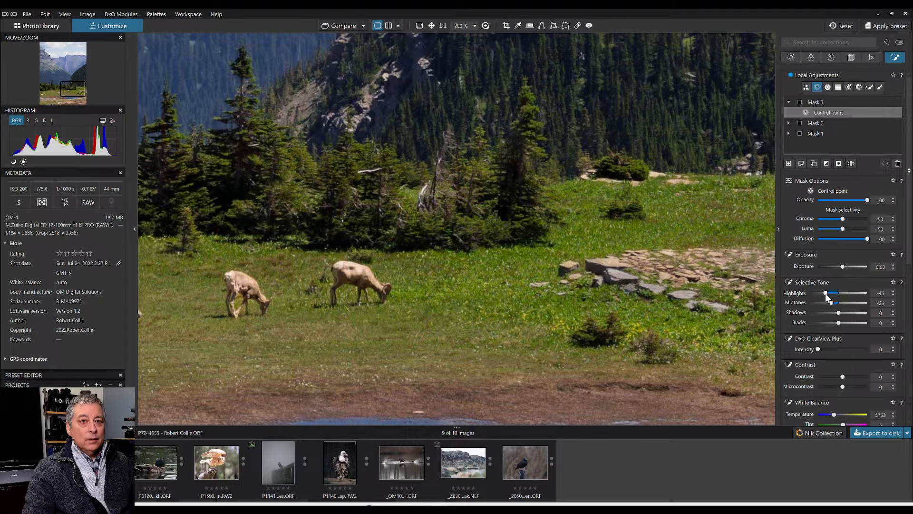
- Extend the mask with smaller control points on the pale foreground bank, the bare meadow patch and the pond edge, discarding one placed on the mountain
{"action": "scroll", "coordinate": [632, 347], "scroll_direction": "down", "scroll_amount": 5}
{"action": "scroll", "coordinate": [539, 414], "scroll_direction": "down", "scroll_amount": 3}
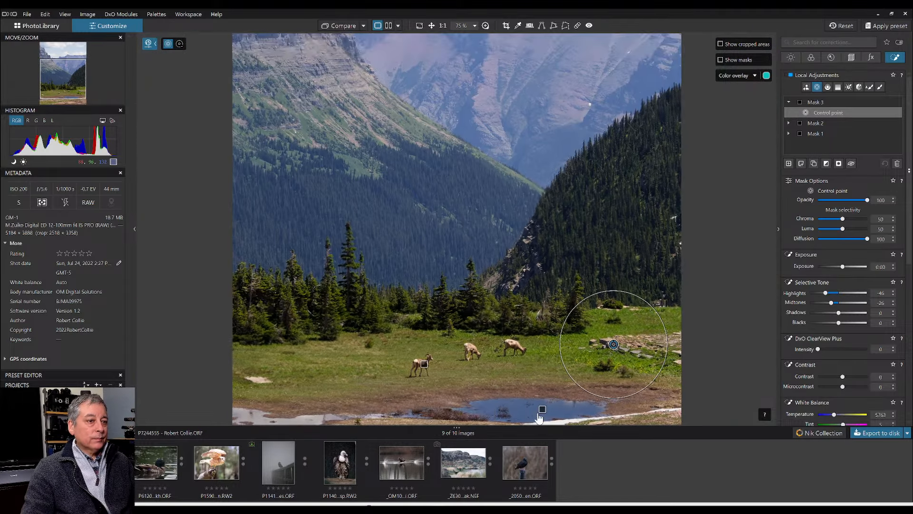
{"action": "left_click", "coordinate": [525, 421]}
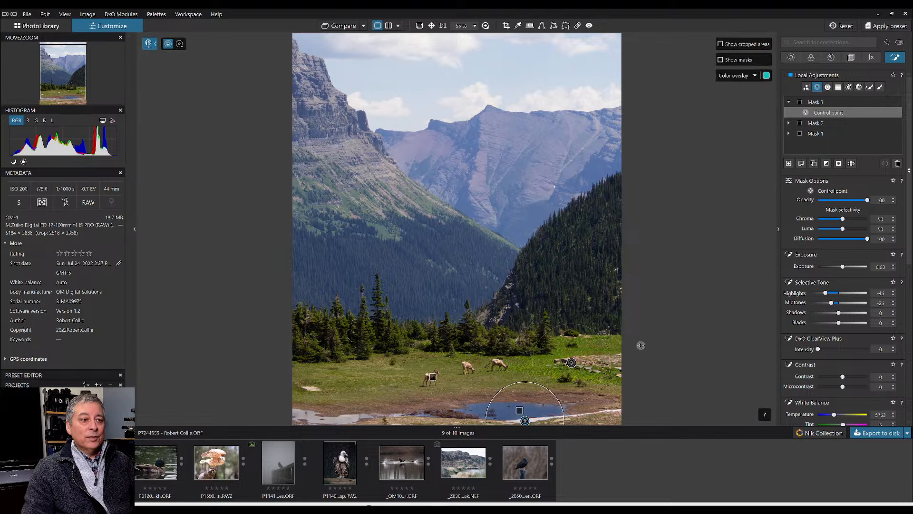
{"action": "left_click", "coordinate": [524, 176]}
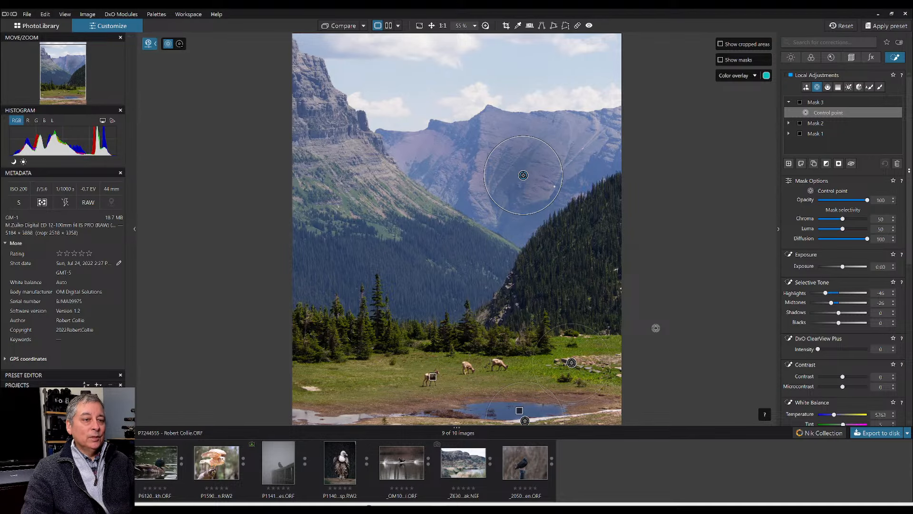
{"action": "key", "text": "Delete"}
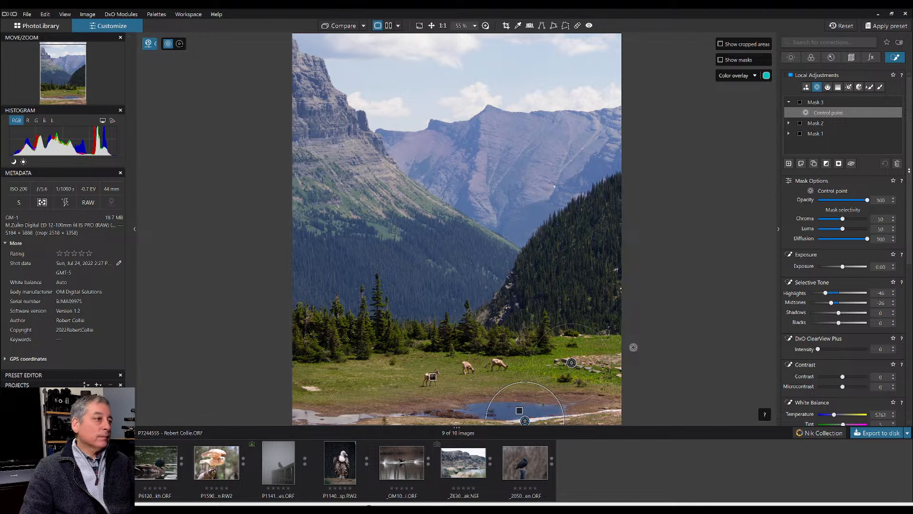
{"action": "left_click", "coordinate": [310, 389]}
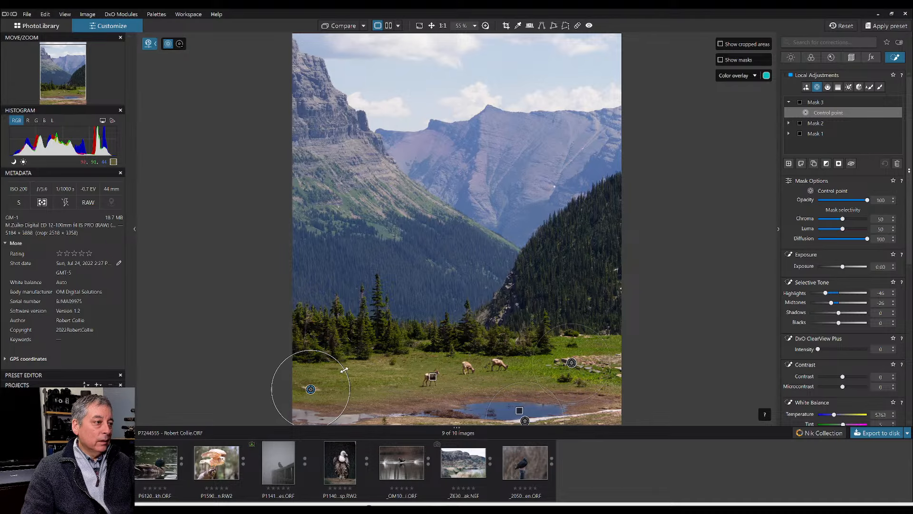
{"action": "left_click_drag", "start_coordinate": [335, 377], "coordinate": [326, 382]}
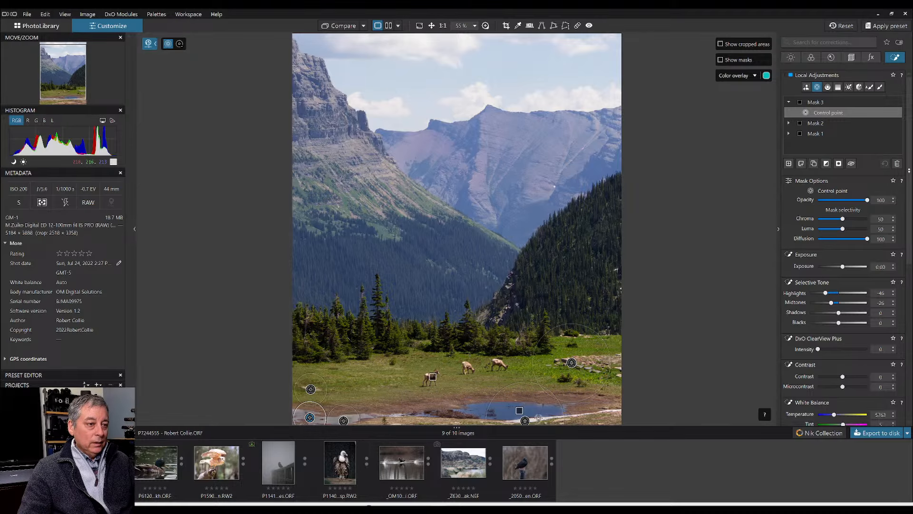
{"action": "left_click_drag", "start_coordinate": [529, 382], "coordinate": [532, 401]}
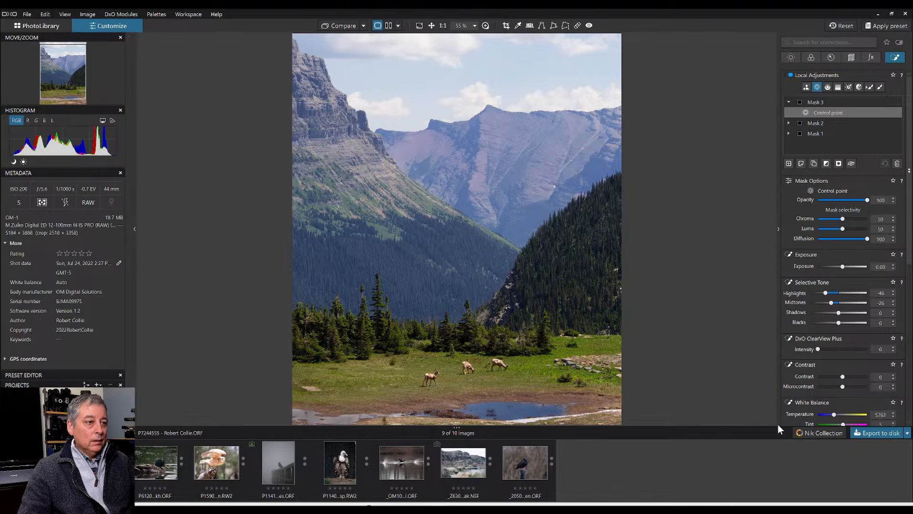
{"action": "key", "text": "Escape"}
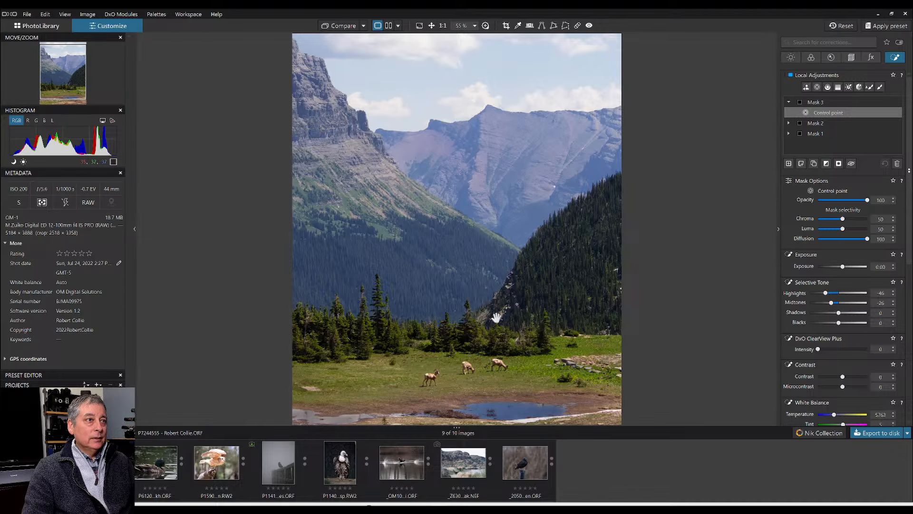
- Examine the animals, water and rock pile close up and within the whole image
{"action": "left_click", "coordinate": [478, 394]}
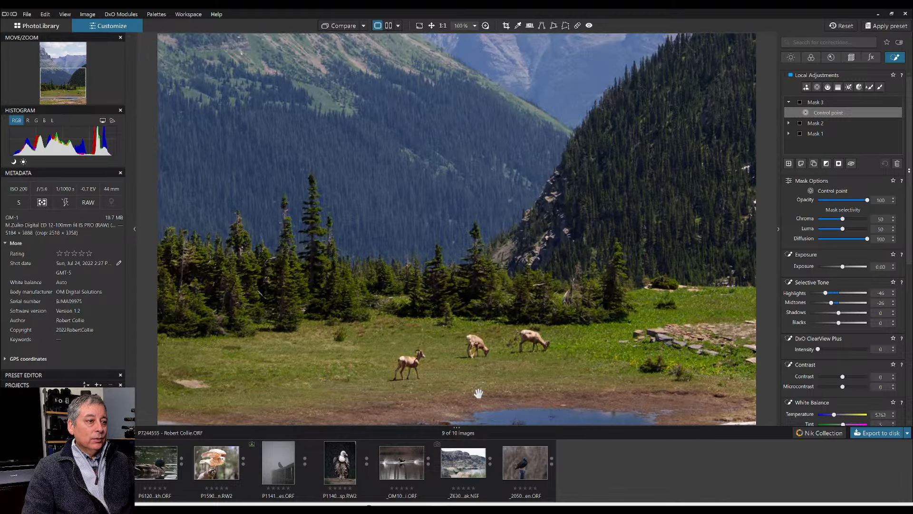
{"action": "scroll", "coordinate": [478, 394], "scroll_direction": "up", "scroll_amount": 1}
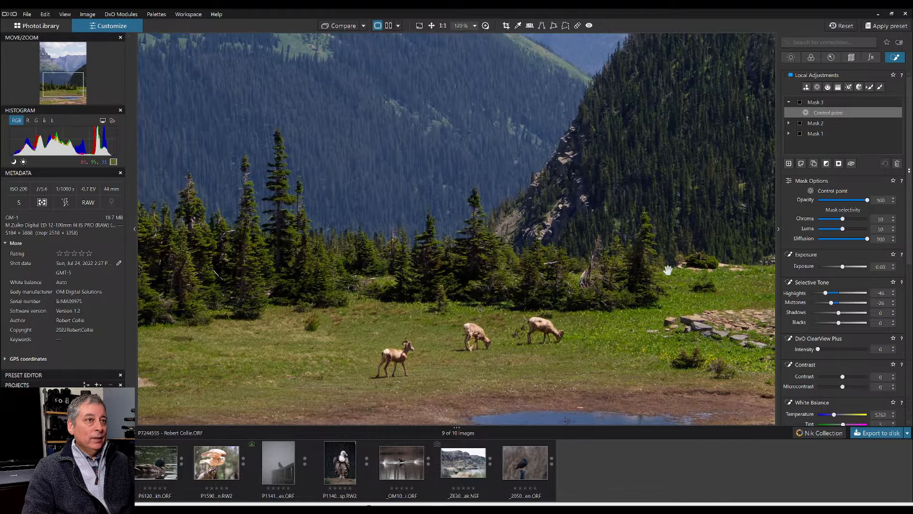
{"action": "scroll", "coordinate": [665, 228], "scroll_direction": "down", "scroll_amount": 2}
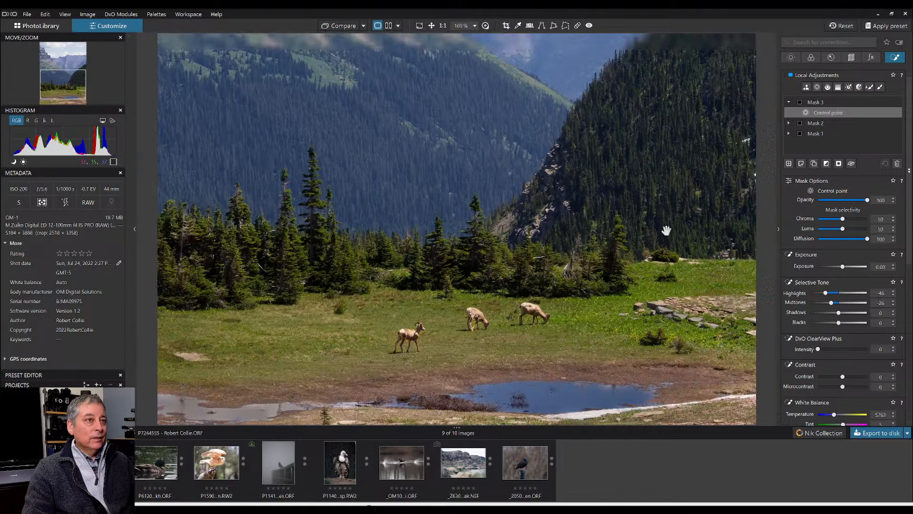
{"action": "scroll", "coordinate": [665, 232], "scroll_direction": "down", "scroll_amount": 3}
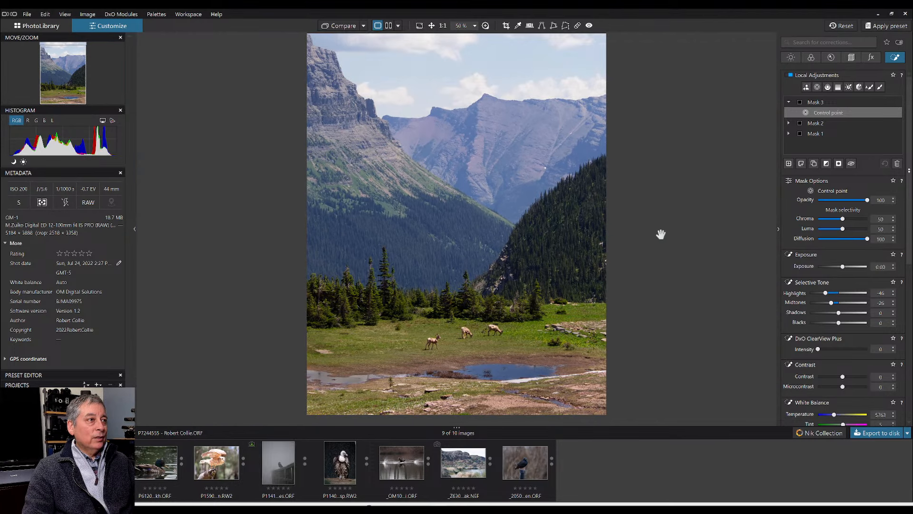
{"action": "scroll", "coordinate": [637, 248], "scroll_direction": "down", "scroll_amount": 1}
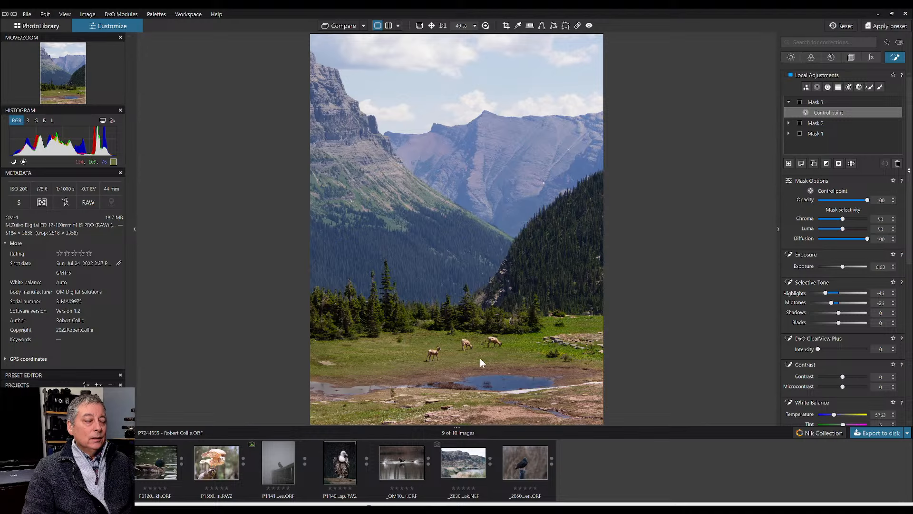
{"action": "scroll", "coordinate": [478, 359], "scroll_direction": "up", "scroll_amount": 5}
{"action": "scroll", "coordinate": [447, 368], "scroll_direction": "up", "scroll_amount": 1}
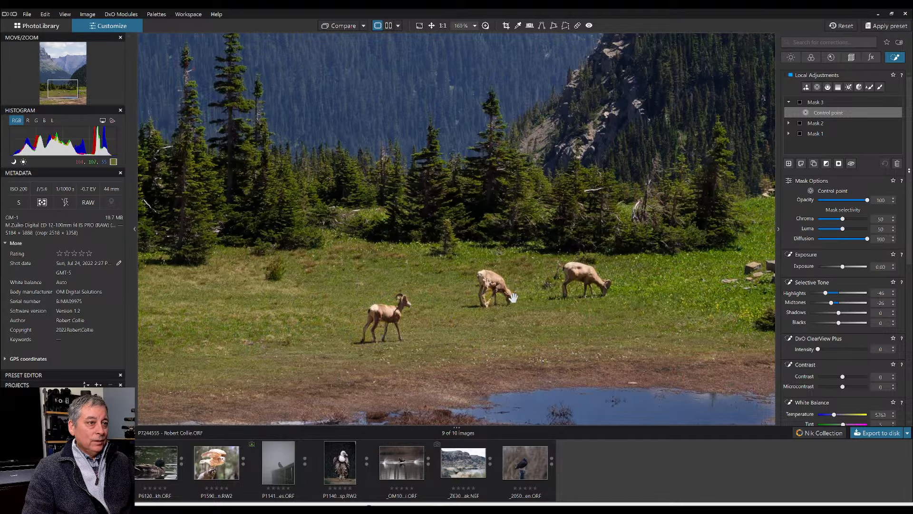
{"action": "scroll", "coordinate": [551, 286], "scroll_direction": "down", "scroll_amount": 4}
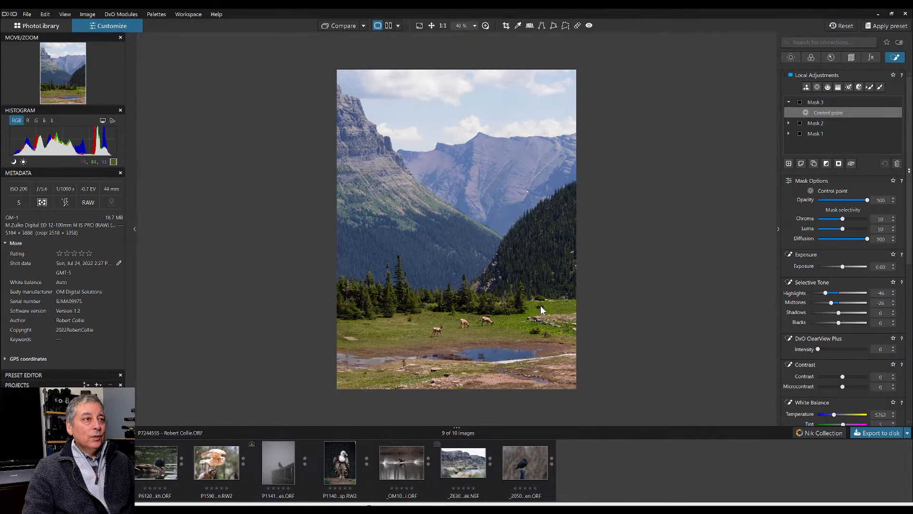
- Delete the control point local adjustment, Mask 3
{"action": "left_click", "coordinate": [827, 87]}
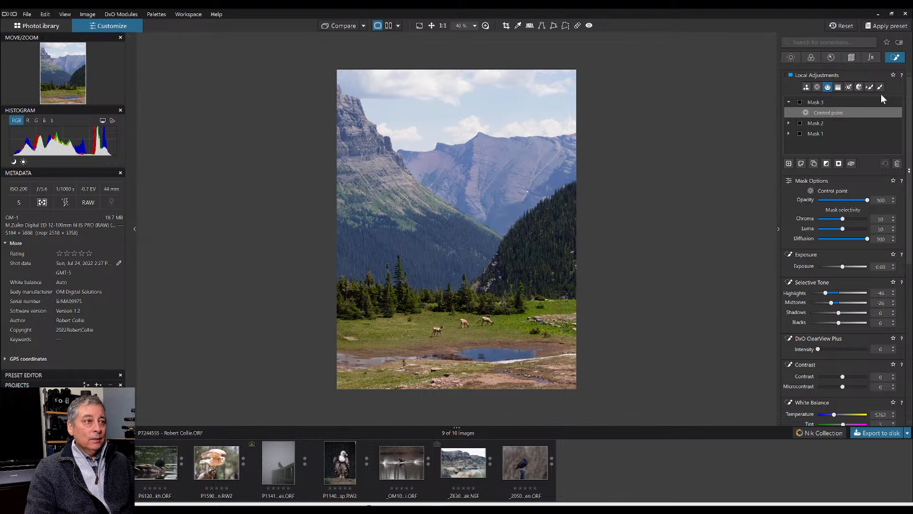
{"action": "left_click", "coordinate": [896, 163]}
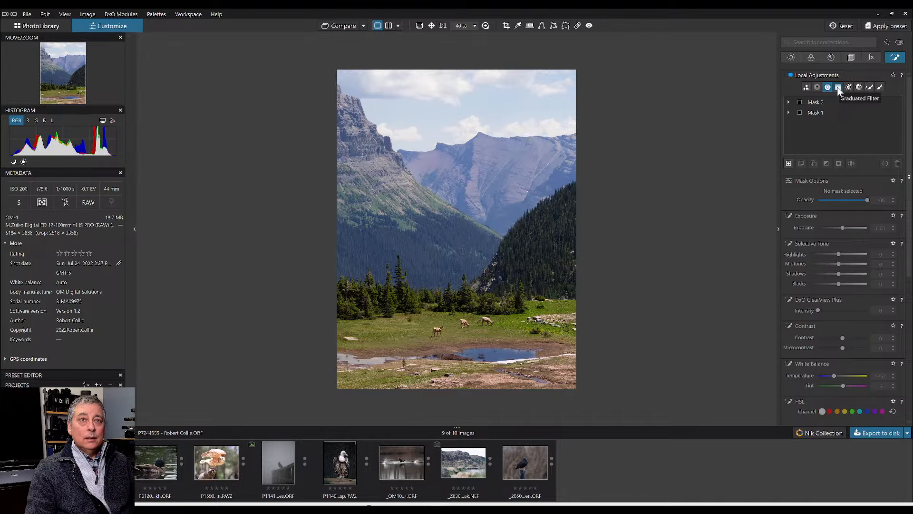
- Paint a new brush mask at 20% Flow over the evergreen trees along the meadow's far edge
{"action": "left_click", "coordinate": [881, 88]}
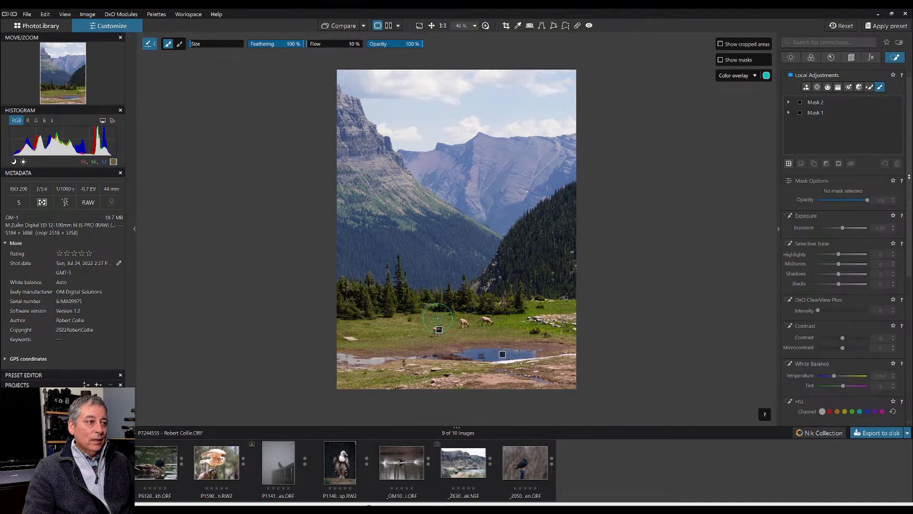
{"action": "scroll", "coordinate": [394, 320], "scroll_direction": "up", "scroll_amount": 2}
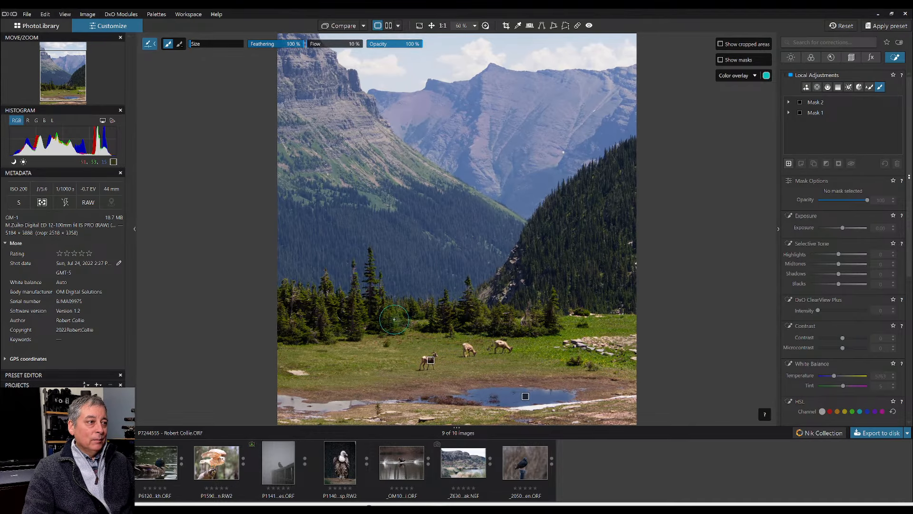
{"action": "scroll", "coordinate": [395, 319], "scroll_direction": "down", "scroll_amount": 1}
{"action": "scroll", "coordinate": [390, 323], "scroll_direction": "down", "scroll_amount": 2}
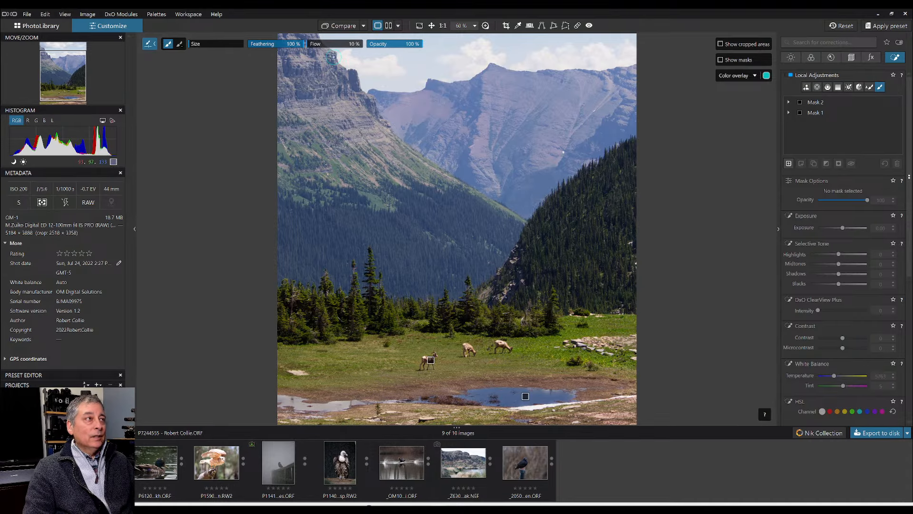
{"action": "left_click_drag", "start_coordinate": [309, 49], "coordinate": [314, 50]}
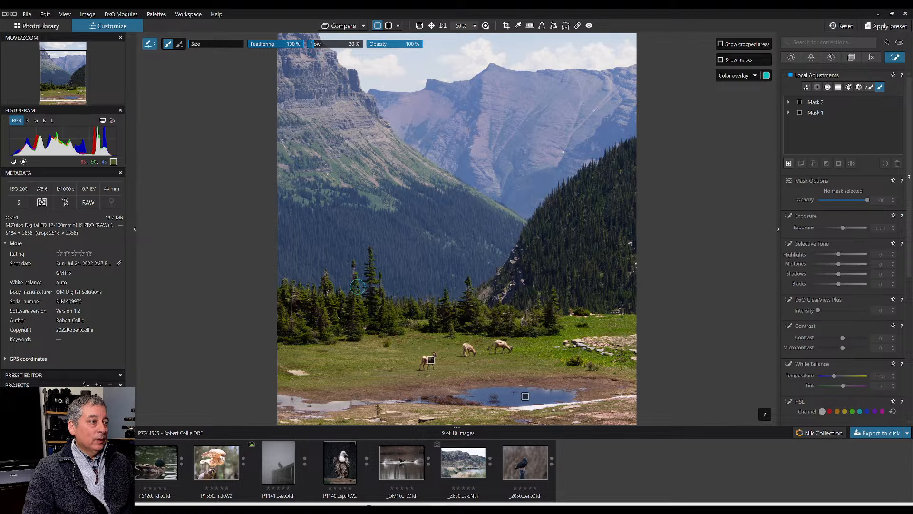
{"action": "mouse_move", "coordinate": [357, 286]}
{"action": "left_mouse_down"}
{"action": "mouse_move", "coordinate": [362, 324]}
{"action": "mouse_move", "coordinate": [385, 304]}
{"action": "mouse_move", "coordinate": [396, 329]}
{"action": "left_mouse_up"}
{"action": "mouse_move", "coordinate": [473, 299]}
{"action": "left_mouse_down"}
{"action": "mouse_move", "coordinate": [478, 318]}
{"action": "mouse_move", "coordinate": [497, 314]}
{"action": "mouse_move", "coordinate": [505, 328]}
{"action": "mouse_move", "coordinate": [520, 322]}
{"action": "left_mouse_up"}
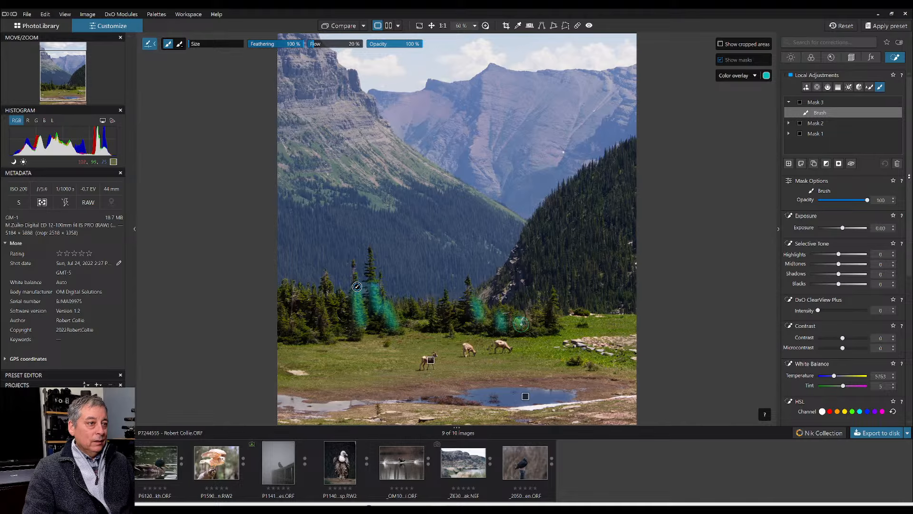
{"action": "mouse_move", "coordinate": [320, 301]}
{"action": "left_mouse_down"}
{"action": "mouse_move", "coordinate": [331, 328]}
{"action": "mouse_move", "coordinate": [329, 287]}
{"action": "mouse_move", "coordinate": [336, 308]}
{"action": "mouse_move", "coordinate": [317, 317]}
{"action": "mouse_move", "coordinate": [302, 298]}
{"action": "mouse_move", "coordinate": [307, 330]}
{"action": "mouse_move", "coordinate": [281, 315]}
{"action": "mouse_move", "coordinate": [292, 330]}
{"action": "left_mouse_up"}
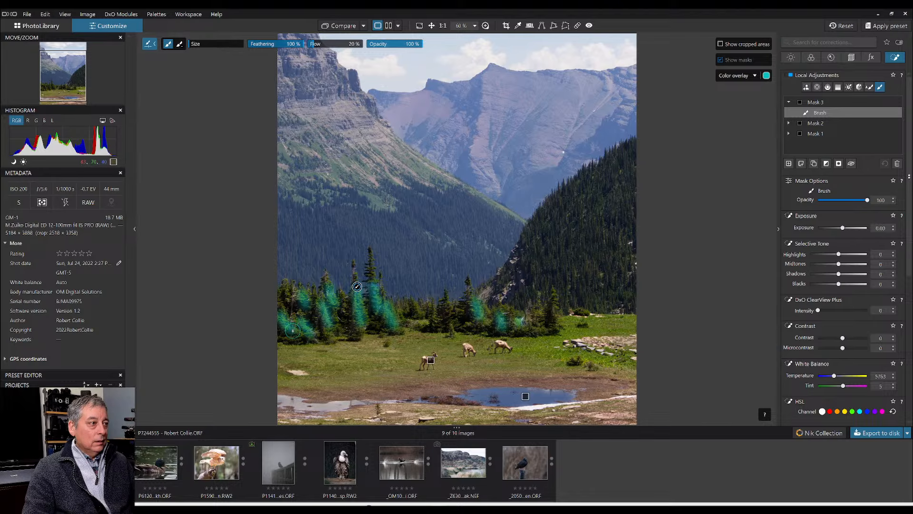
{"action": "mouse_move", "coordinate": [443, 304]}
{"action": "left_mouse_down"}
{"action": "mouse_move", "coordinate": [419, 302]}
{"action": "mouse_move", "coordinate": [467, 328]}
{"action": "mouse_move", "coordinate": [401, 310]}
{"action": "left_mouse_up"}
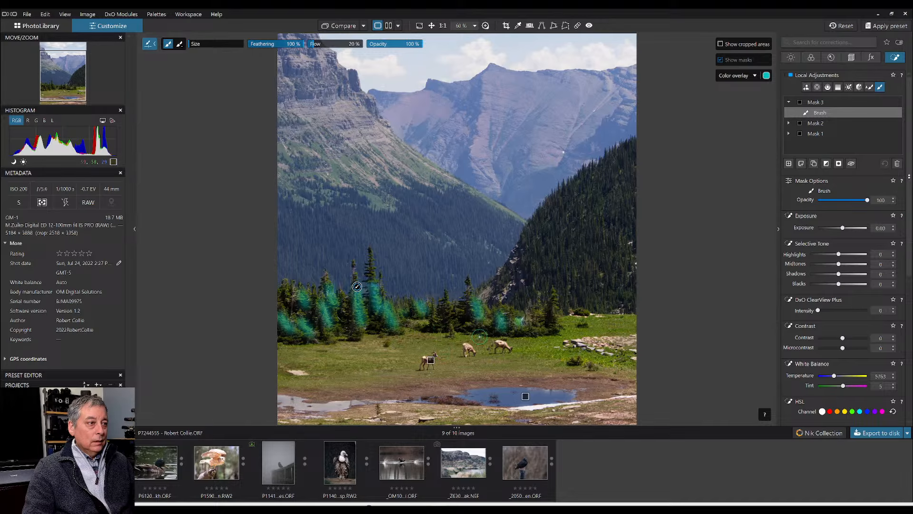
{"action": "scroll", "coordinate": [492, 327], "scroll_direction": "down", "scroll_amount": 1}
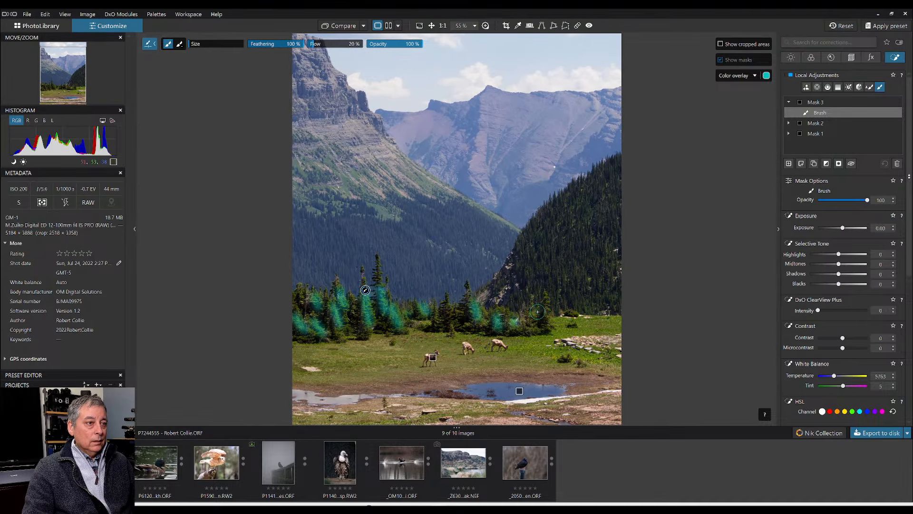
{"action": "mouse_move", "coordinate": [532, 308]}
{"action": "left_mouse_down"}
{"action": "mouse_move", "coordinate": [542, 331]}
{"action": "mouse_move", "coordinate": [526, 333]}
{"action": "left_mouse_up"}
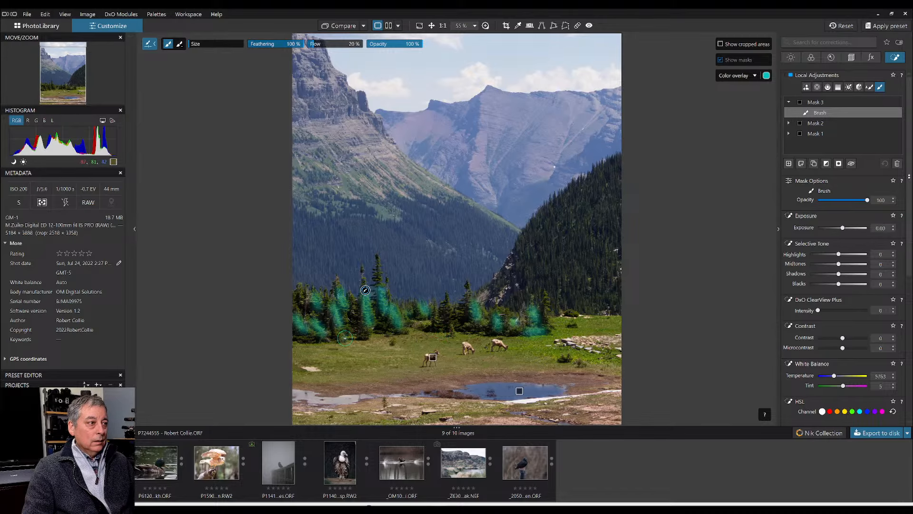
- Brighten and warm the painted trees with Exposure 0.20, Highlights 53, Midtones 33, Shadows 27 and white balance Temperature 8255
{"action": "scroll", "coordinate": [450, 365], "scroll_direction": "down", "scroll_amount": 2}
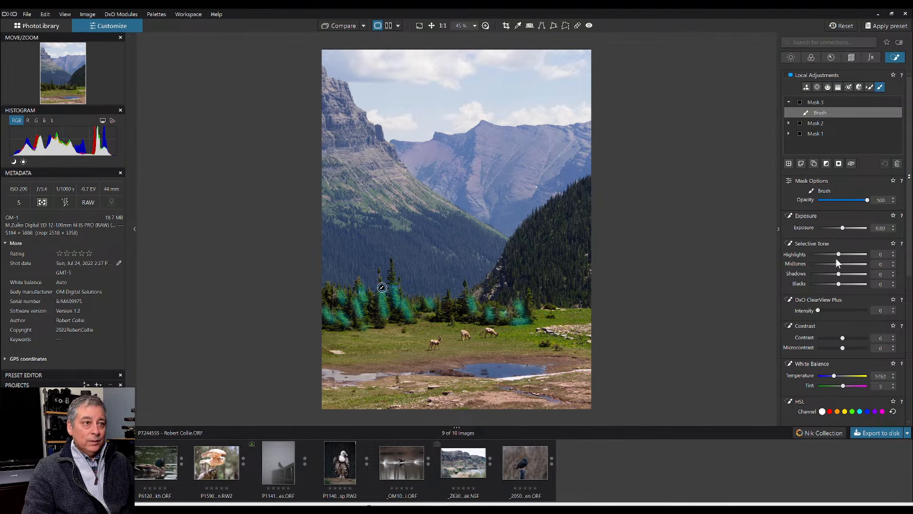
{"action": "left_click_drag", "start_coordinate": [839, 255], "coordinate": [845, 275]}
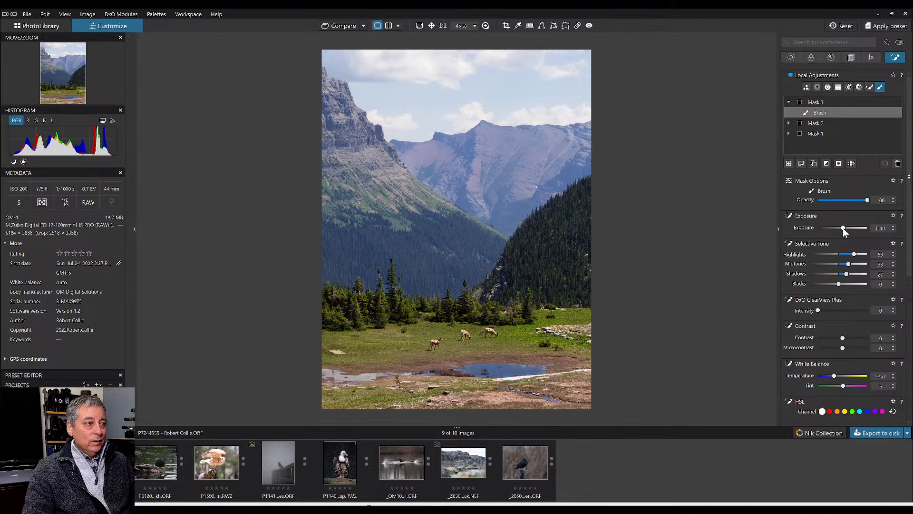
{"action": "left_click_drag", "start_coordinate": [843, 228], "coordinate": [844, 228]}
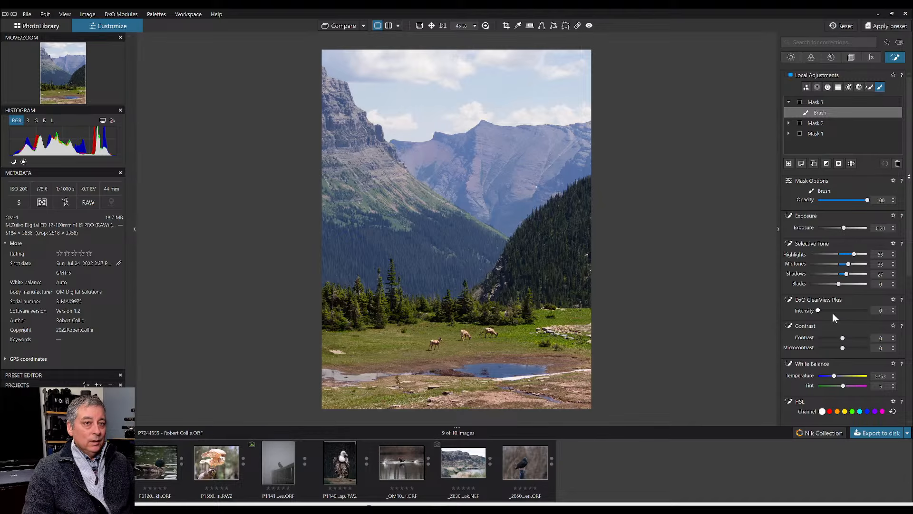
{"action": "scroll", "coordinate": [833, 314], "scroll_direction": "down", "scroll_amount": 2}
{"action": "left_click_drag", "start_coordinate": [836, 316], "coordinate": [839, 316]}
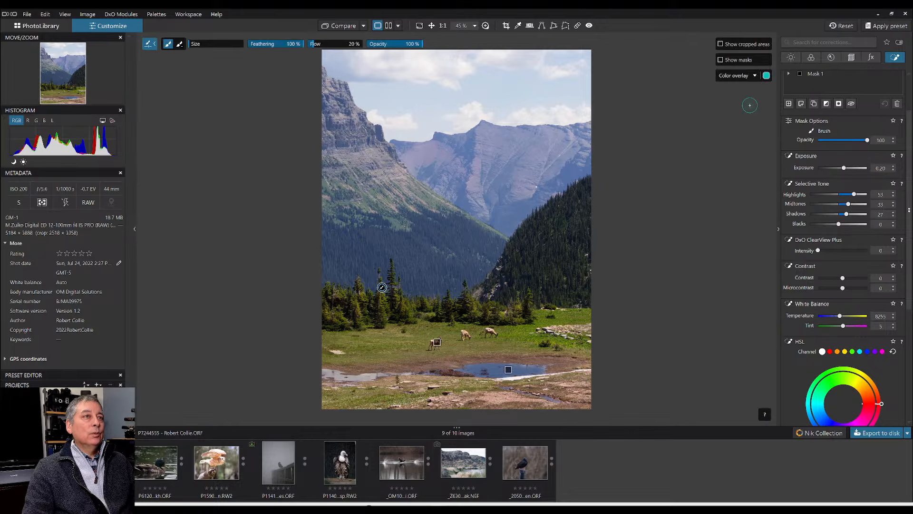
- Compare the photo with the tree brush mask disabled and enabled, then examine the trees in the image
{"action": "scroll", "coordinate": [809, 129], "scroll_direction": "up", "scroll_amount": 3}
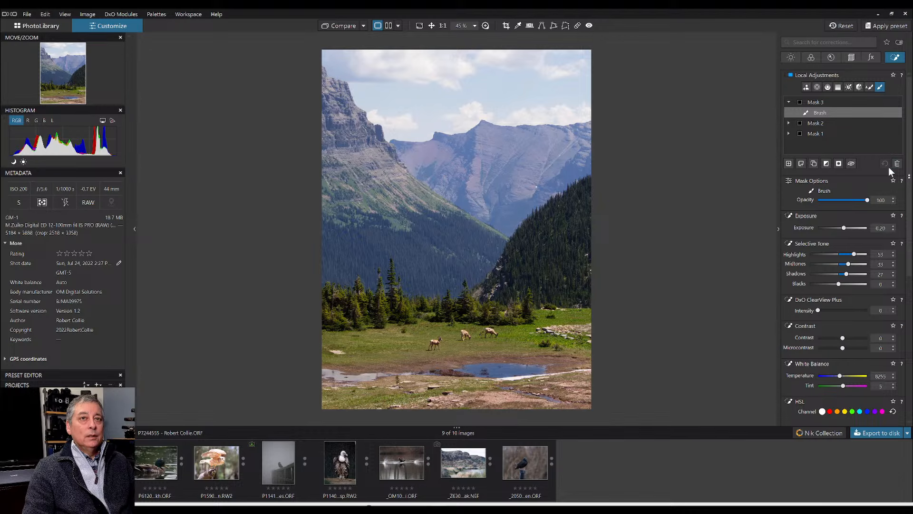
{"action": "left_click", "coordinate": [851, 164]}
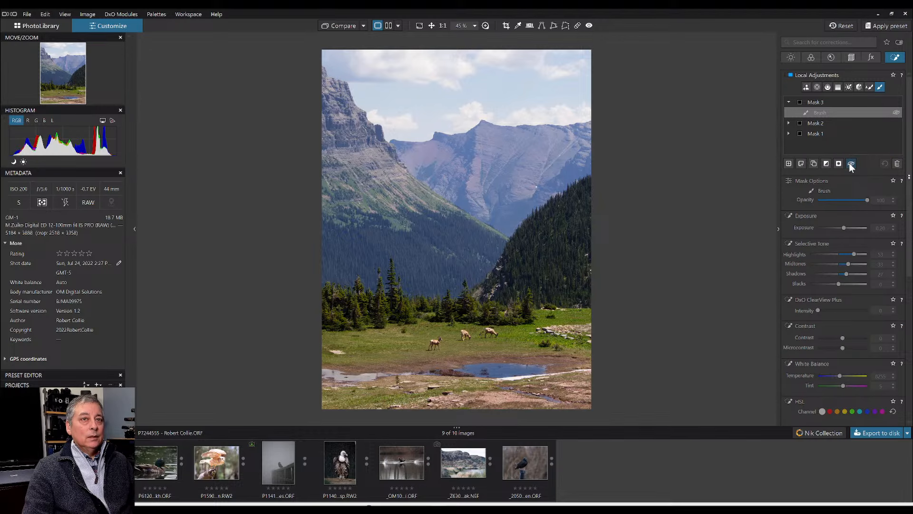
{"action": "left_click", "coordinate": [852, 164]}
{"action": "left_click", "coordinate": [851, 164]}
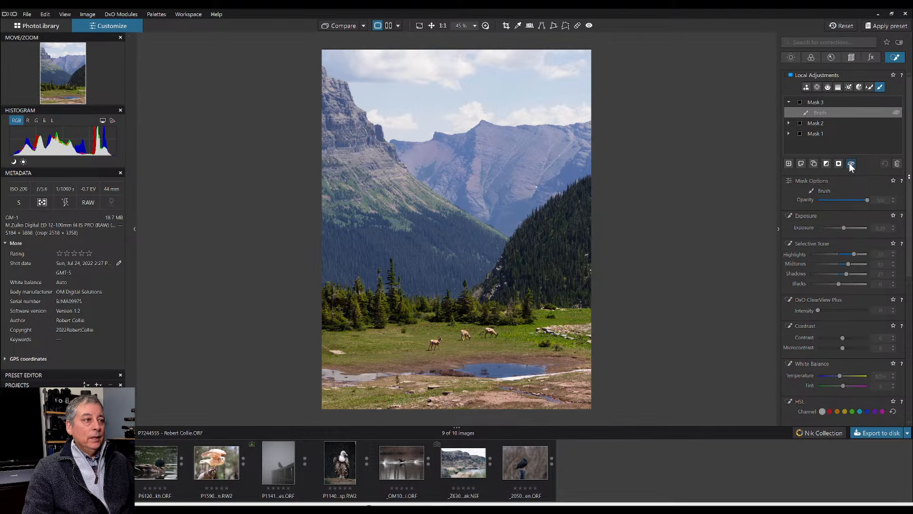
{"action": "left_click", "coordinate": [852, 164]}
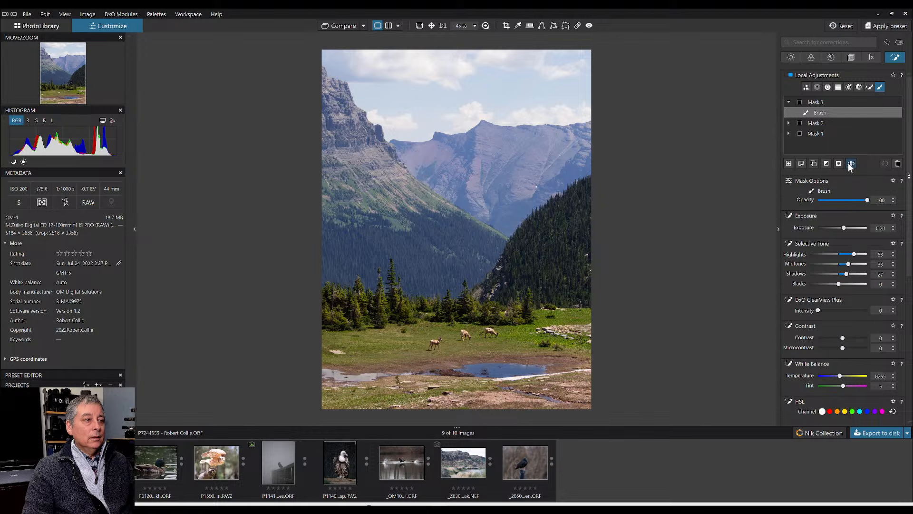
{"action": "scroll", "coordinate": [376, 292], "scroll_direction": "up", "scroll_amount": 1}
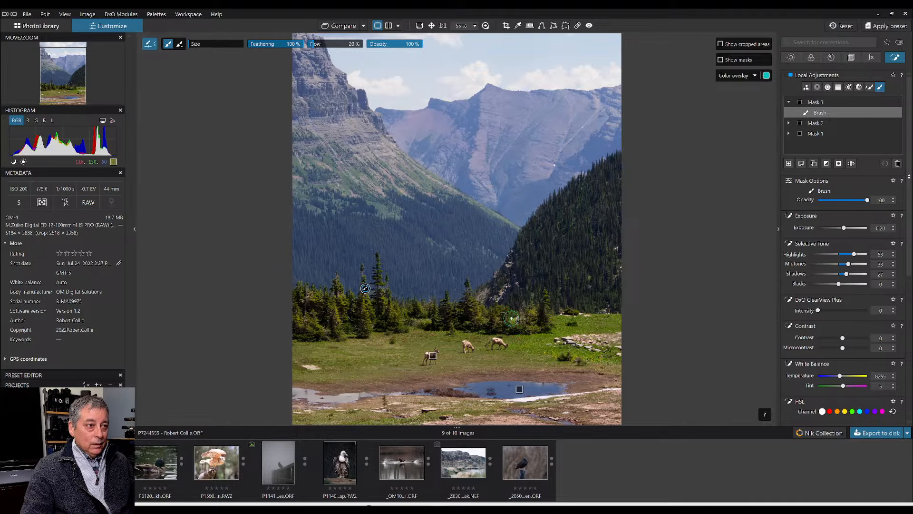
{"action": "scroll", "coordinate": [560, 287], "scroll_direction": "down", "scroll_amount": 1}
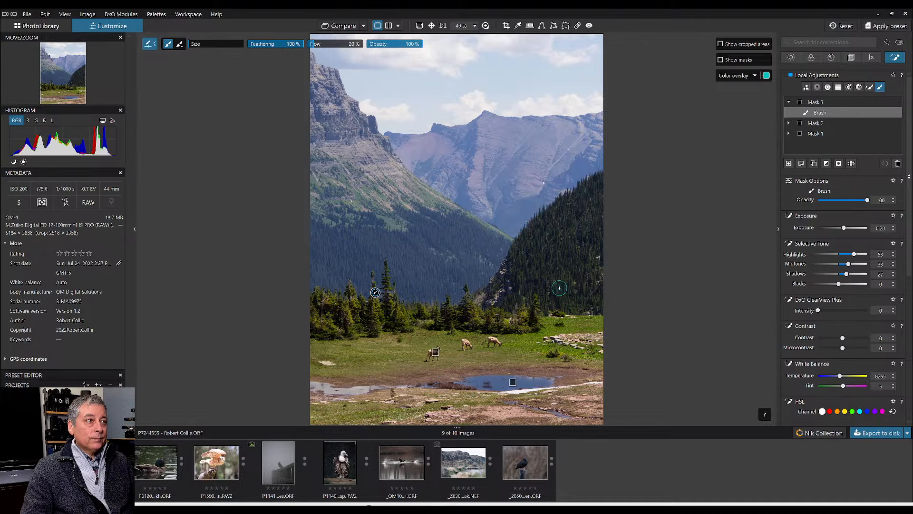
- Extend the tree mask over the dark forested slope beside the meadow with a larger brush at 10% Flow
{"action": "scroll", "coordinate": [561, 264], "scroll_direction": "up", "scroll_amount": 9}
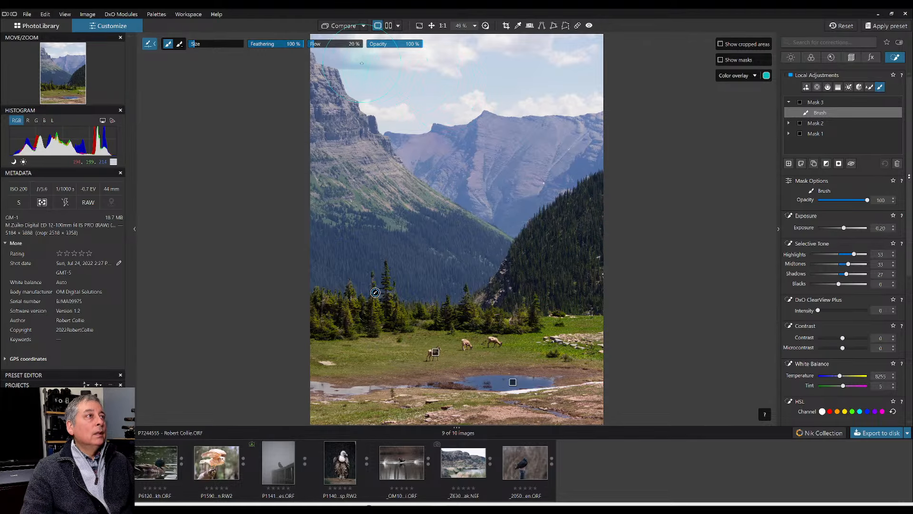
{"action": "left_click", "coordinate": [310, 44]}
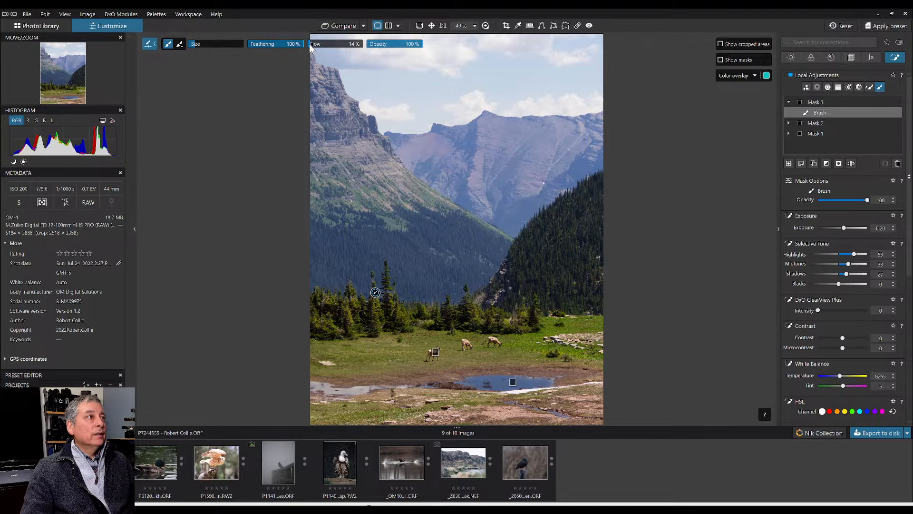
{"action": "left_click", "coordinate": [305, 44]}
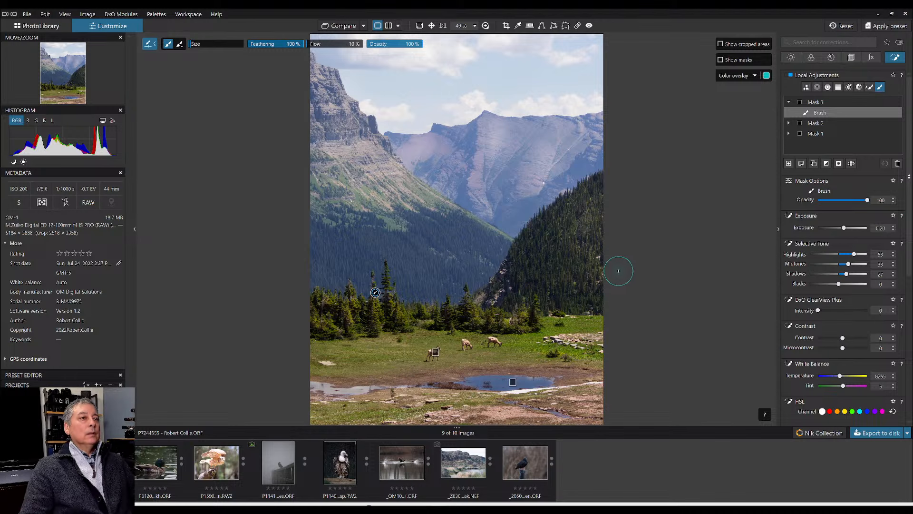
- Erase the brush paint spilled on the far mountain just above the dark forested slope
{"action": "key", "text": "alt"}
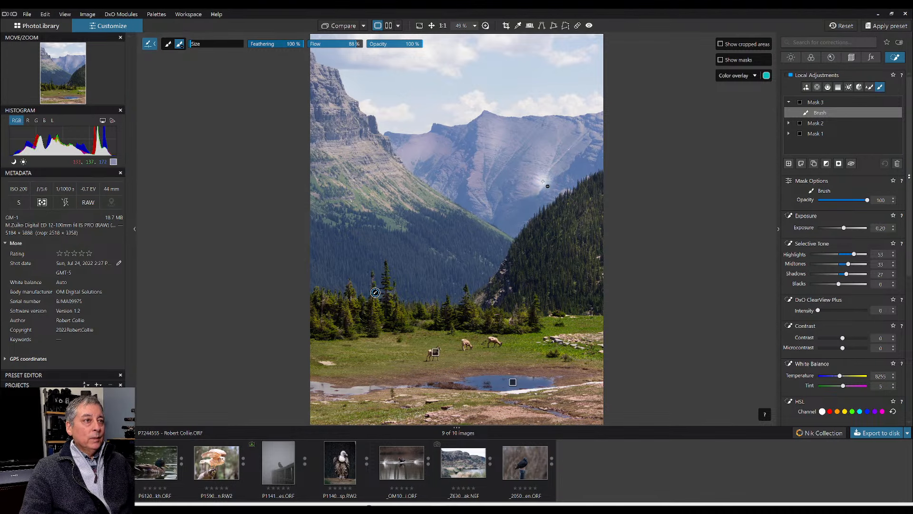
{"action": "scroll", "coordinate": [543, 182], "scroll_direction": "up", "scroll_amount": 2}
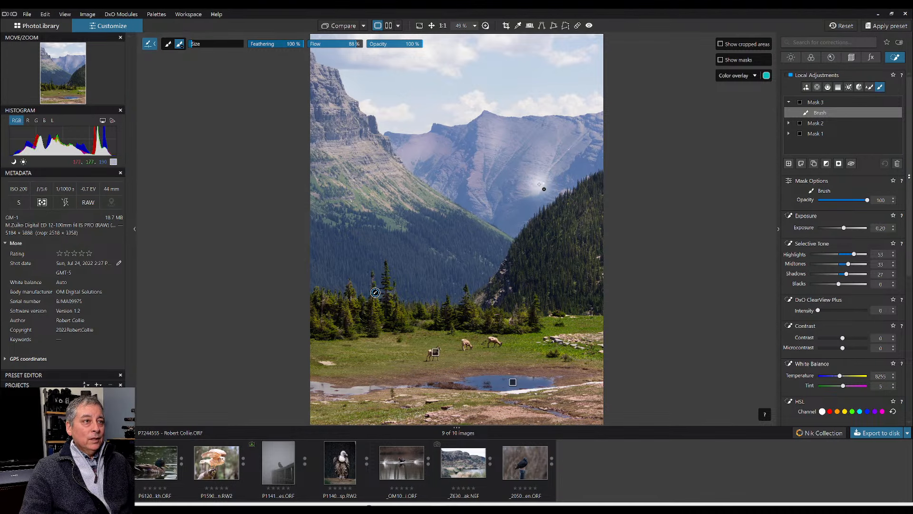
{"action": "key", "text": "alt"}
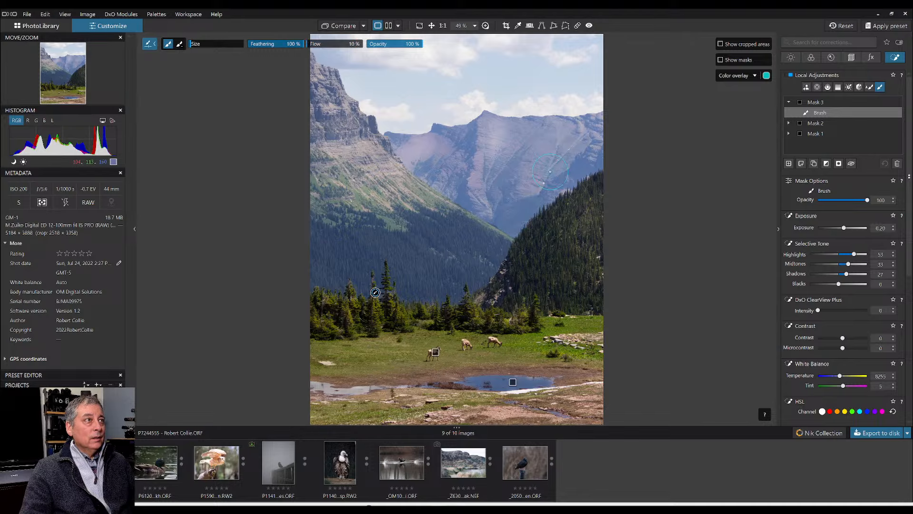
- Try the brush at 33% Opacity and restore it to 100%
{"action": "left_click", "coordinate": [380, 44]}
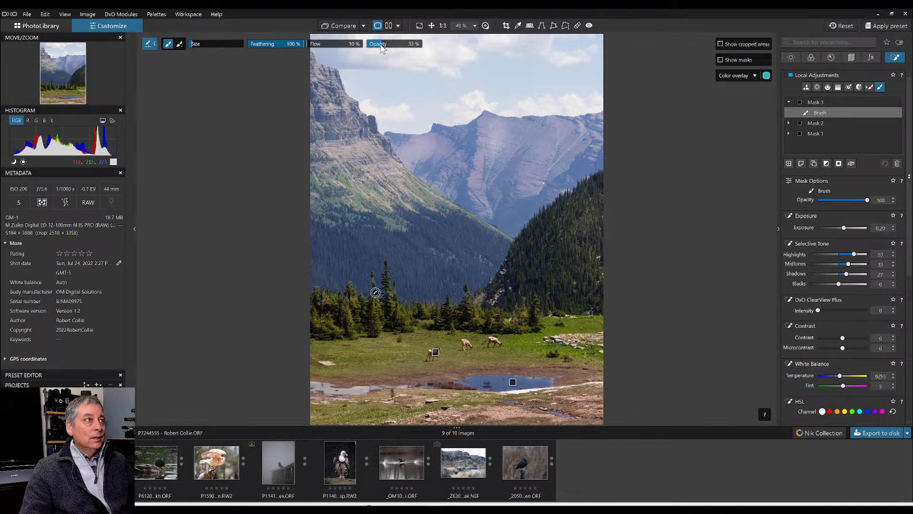
{"action": "left_click_drag", "start_coordinate": [381, 45], "coordinate": [436, 51]}
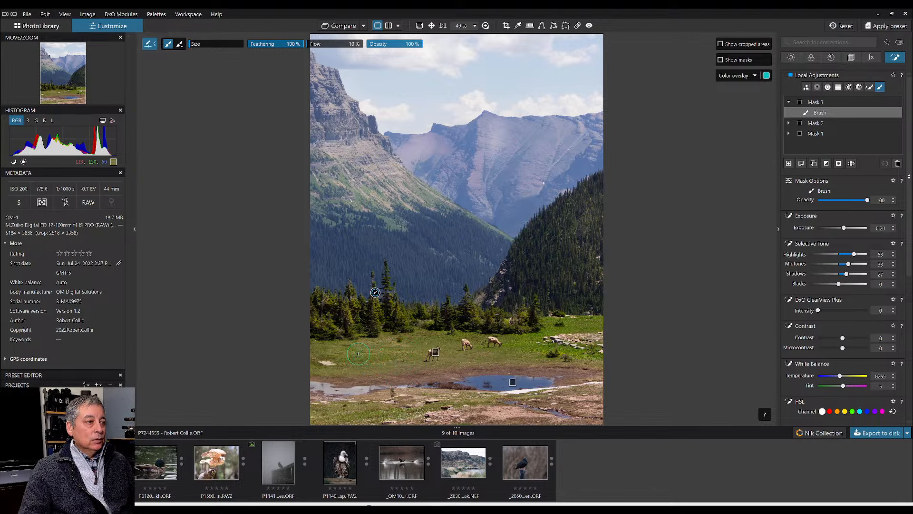
- Paint a new brush mask at 10% Flow over the meadow and the muddy foreground around the water
{"action": "left_click", "coordinate": [792, 164]}
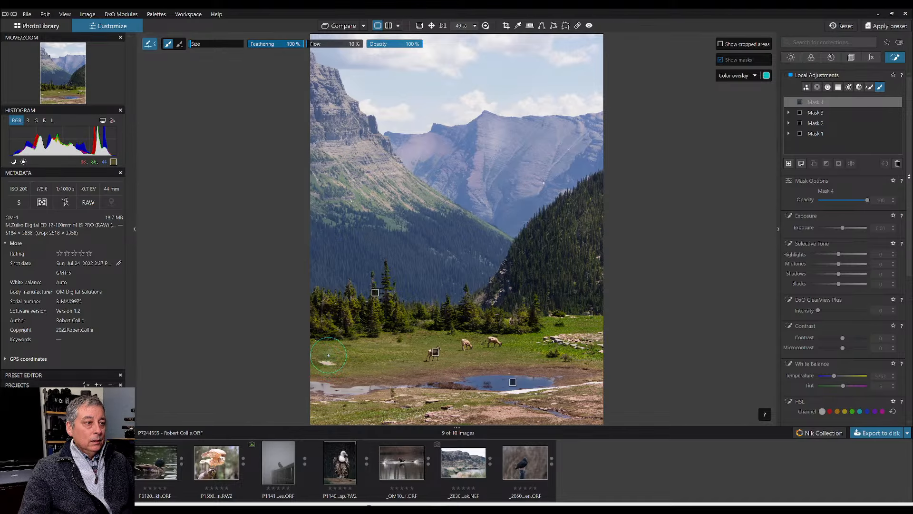
{"action": "mouse_move", "coordinate": [328, 362]}
{"action": "left_mouse_down"}
{"action": "mouse_move", "coordinate": [387, 366]}
{"action": "mouse_move", "coordinate": [379, 370]}
{"action": "left_mouse_up"}
{"action": "mouse_move", "coordinate": [317, 412]}
{"action": "left_mouse_down"}
{"action": "mouse_move", "coordinate": [440, 413]}
{"action": "mouse_move", "coordinate": [482, 404]}
{"action": "mouse_move", "coordinate": [511, 416]}
{"action": "mouse_move", "coordinate": [314, 419]}
{"action": "mouse_move", "coordinate": [357, 421]}
{"action": "left_mouse_up"}
{"action": "mouse_move", "coordinate": [594, 404]}
{"action": "left_mouse_down"}
{"action": "mouse_move", "coordinate": [549, 399]}
{"action": "mouse_move", "coordinate": [597, 395]}
{"action": "mouse_move", "coordinate": [604, 403]}
{"action": "mouse_move", "coordinate": [595, 372]}
{"action": "mouse_move", "coordinate": [345, 372]}
{"action": "left_mouse_up"}
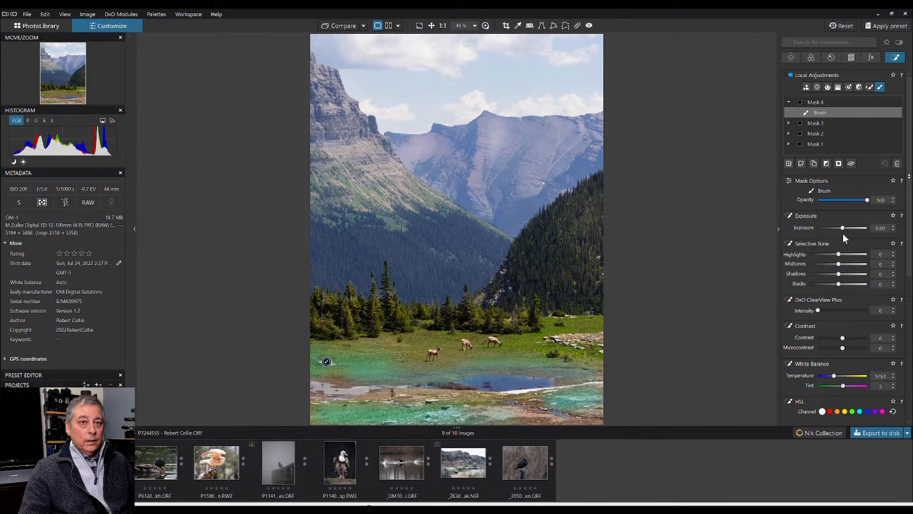
- Darken the painted foreground with Exposure 0, Midtones -7, Shadows -20 and Blacks -61, and brush the meadow beside the animals
{"action": "left_click_drag", "start_coordinate": [844, 231], "coordinate": [832, 230]}
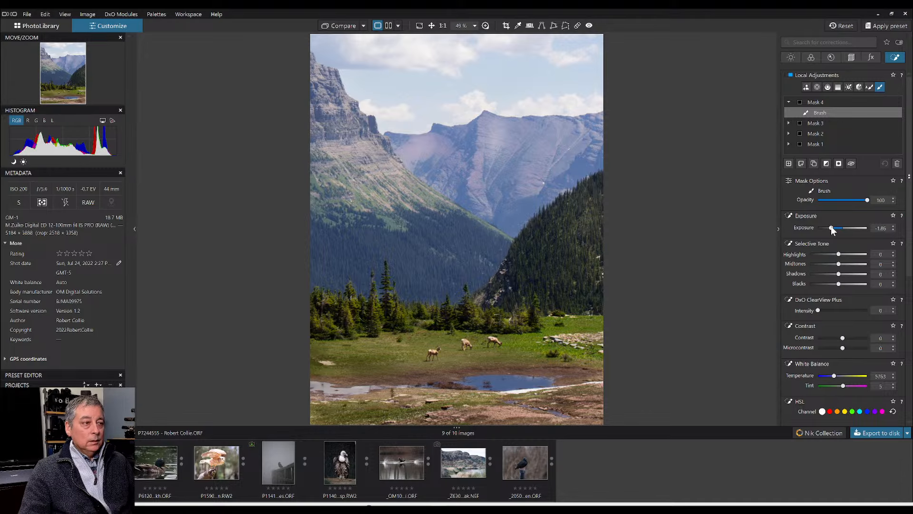
{"action": "double_click", "coordinate": [832, 230]}
{"action": "mouse_move", "coordinate": [838, 284]}
{"action": "left_mouse_down"}
{"action": "mouse_move", "coordinate": [828, 284]}
{"action": "mouse_move", "coordinate": [837, 263]}
{"action": "mouse_move", "coordinate": [821, 284]}
{"action": "left_mouse_up"}
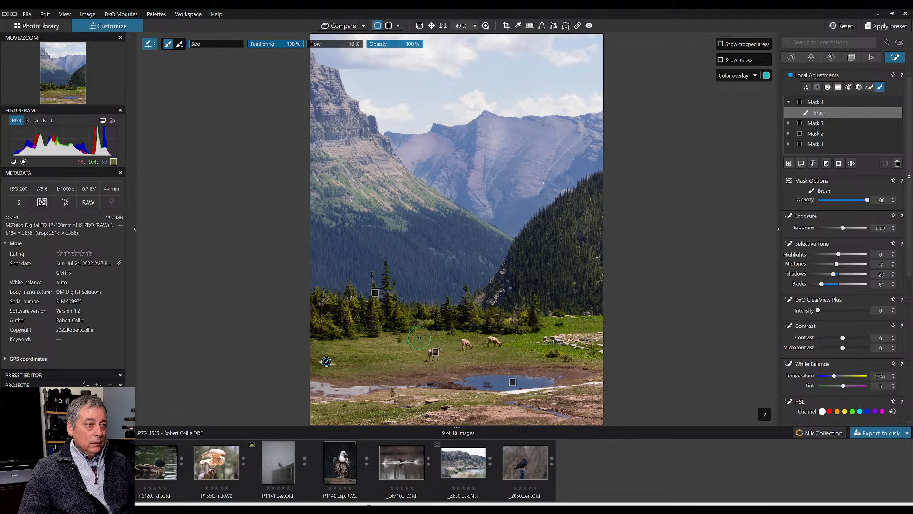
{"action": "mouse_move", "coordinate": [446, 340]}
{"action": "left_mouse_down"}
{"action": "mouse_move", "coordinate": [418, 337]}
{"action": "mouse_move", "coordinate": [458, 342]}
{"action": "left_mouse_up"}
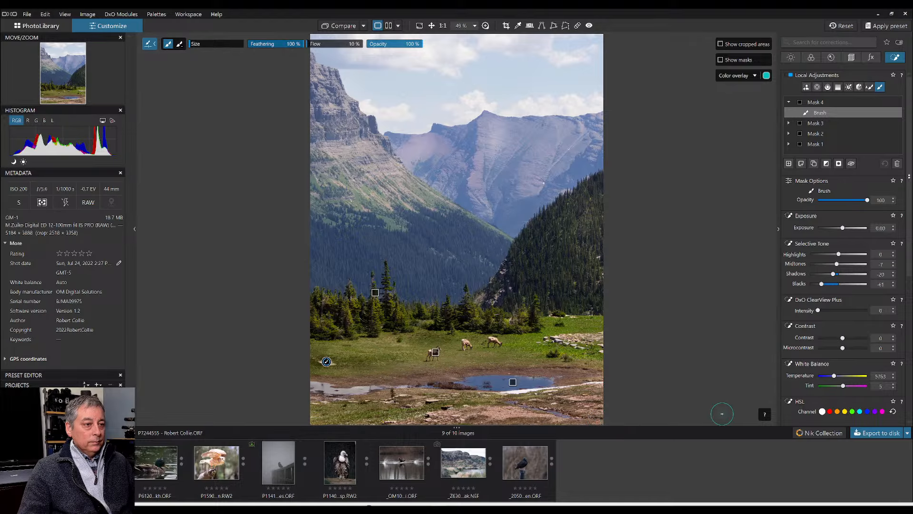
{"action": "key", "text": "Escape"}
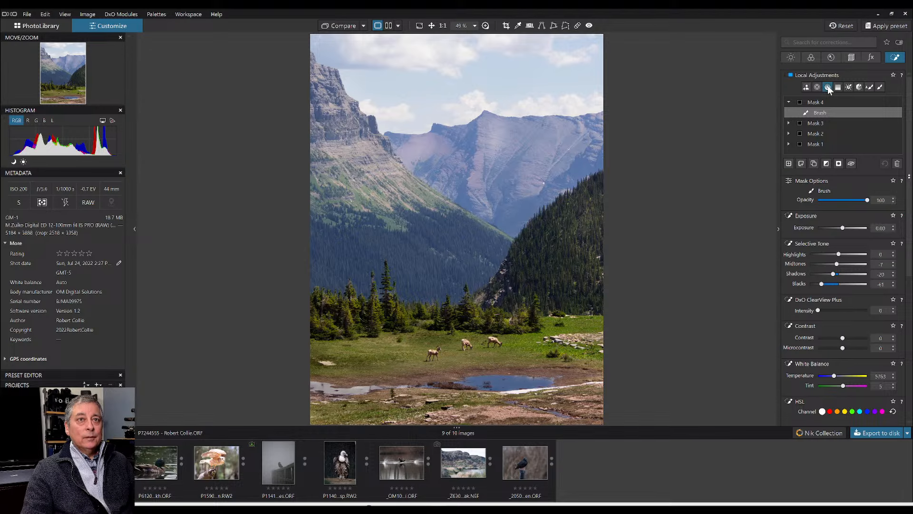
- Add a new mask with a control line selecting the sky above the mountain ridge
{"action": "left_click", "coordinate": [789, 164]}
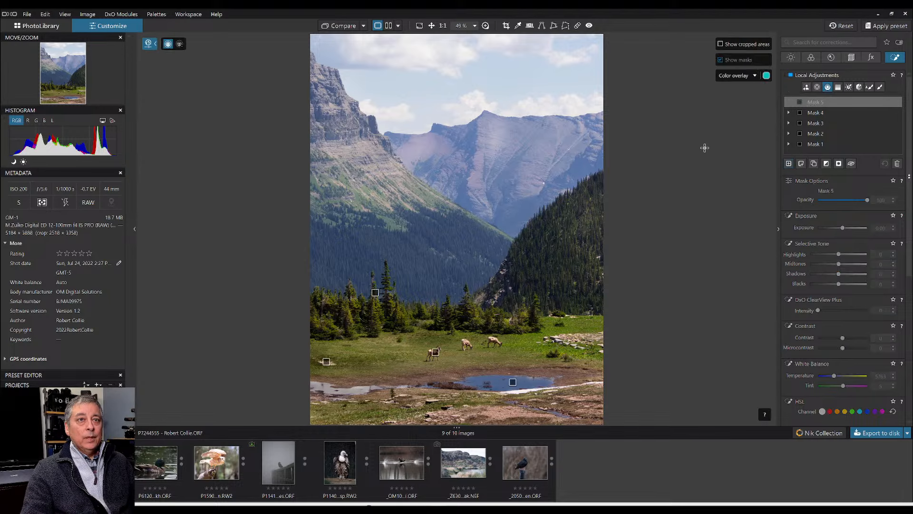
{"action": "left_click_drag", "start_coordinate": [516, 96], "coordinate": [516, 148]}
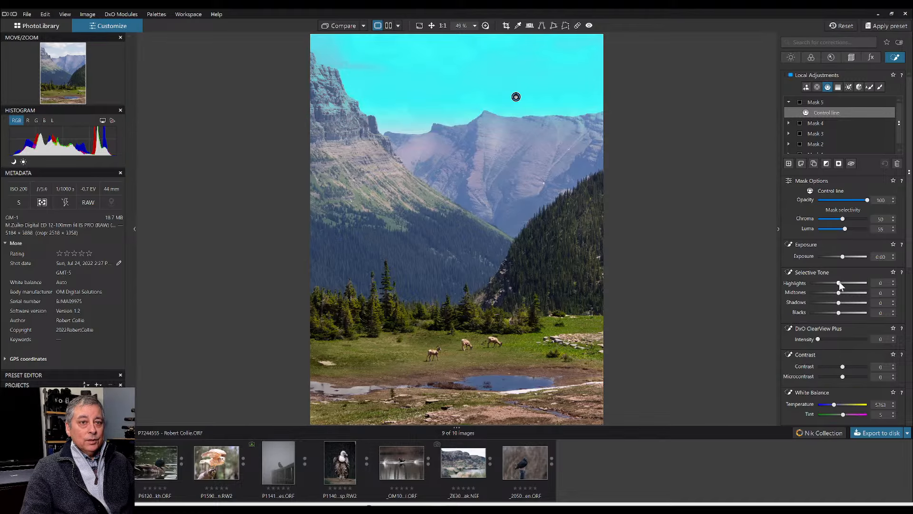
- Enhance the sky with Highlights -22, ClearView Plus Intensity 6, Microcontrast 40 and Vibrancy 46
{"action": "left_click_drag", "start_coordinate": [839, 284], "coordinate": [834, 284]}
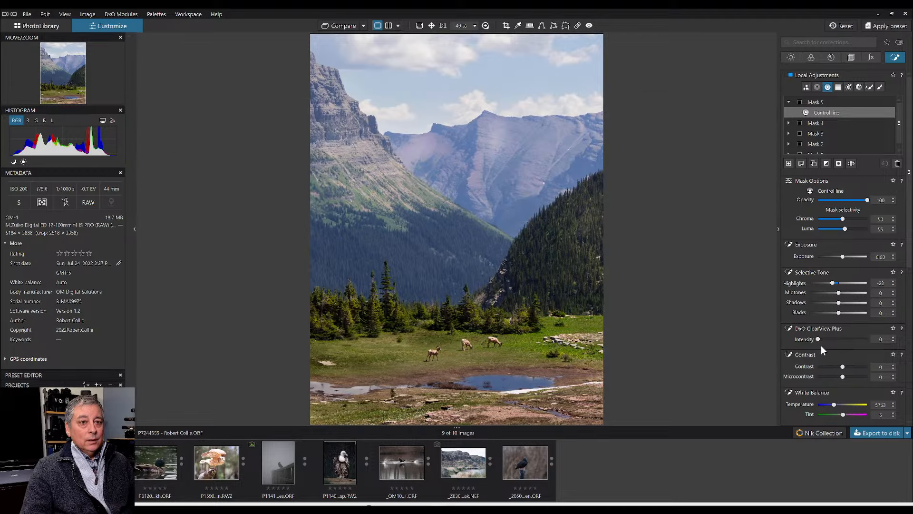
{"action": "left_click_drag", "start_coordinate": [818, 338], "coordinate": [825, 338]}
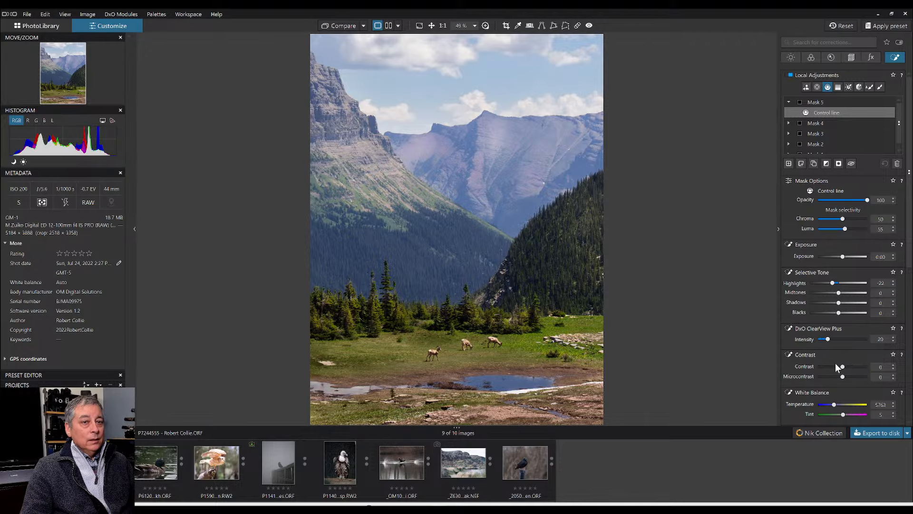
{"action": "left_click_drag", "start_coordinate": [846, 377], "coordinate": [853, 377]}
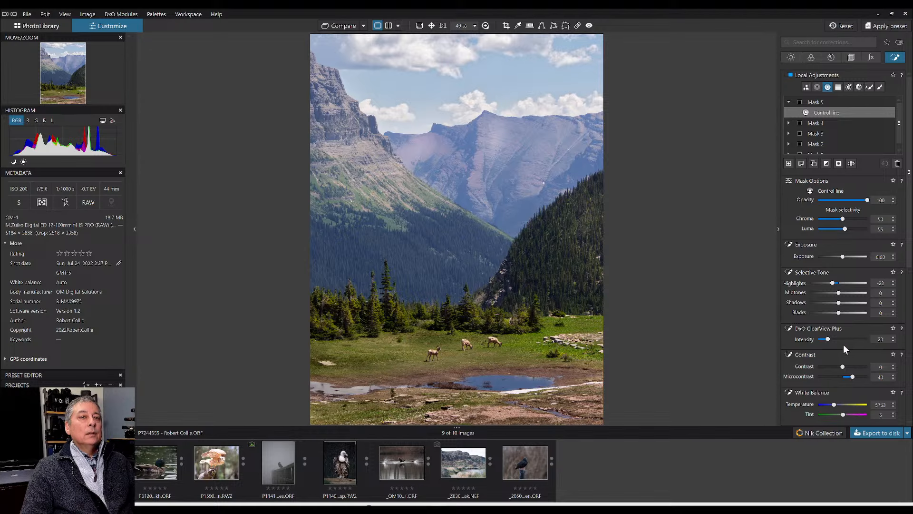
{"action": "scroll", "coordinate": [838, 352], "scroll_direction": "down", "scroll_amount": 5}
{"action": "scroll", "coordinate": [837, 357], "scroll_direction": "down", "scroll_amount": 3}
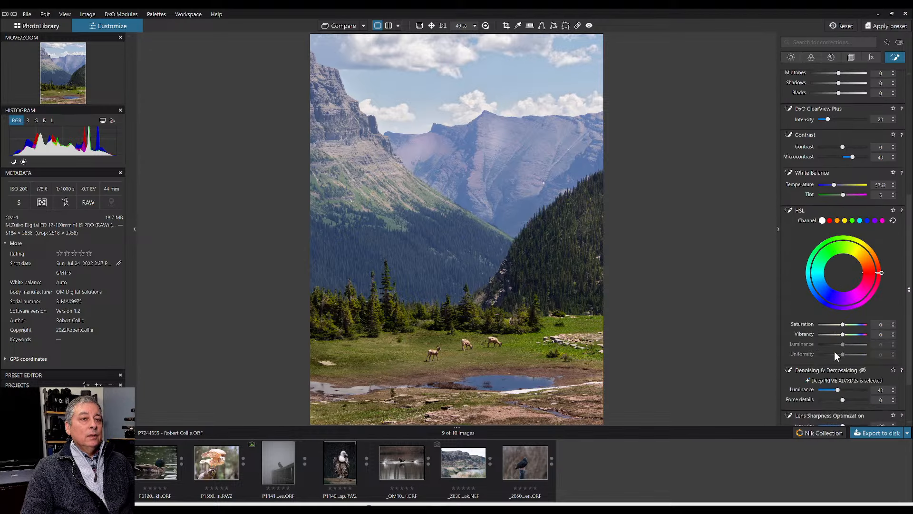
{"action": "mouse_move", "coordinate": [843, 334]}
{"action": "left_mouse_down"}
{"action": "mouse_move", "coordinate": [864, 335]}
{"action": "mouse_move", "coordinate": [855, 334]}
{"action": "left_mouse_up"}
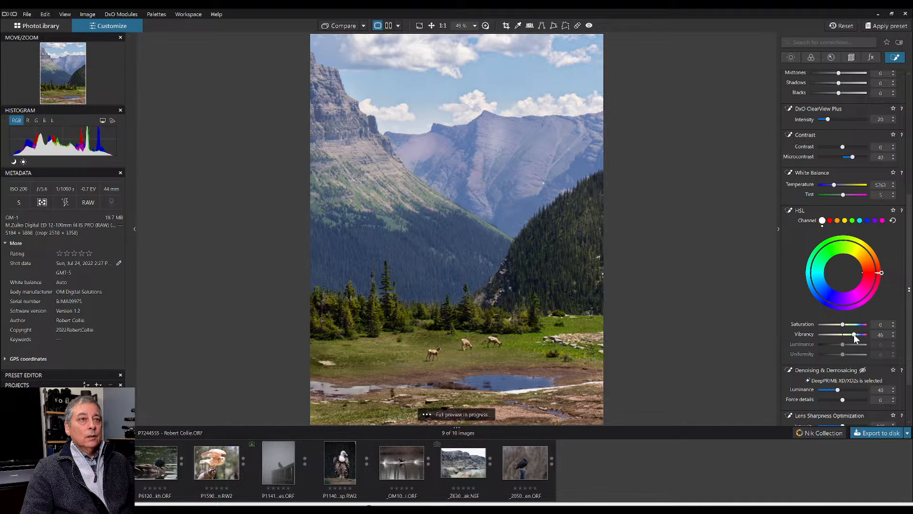
{"action": "left_click_drag", "start_coordinate": [827, 121], "coordinate": [821, 120]}
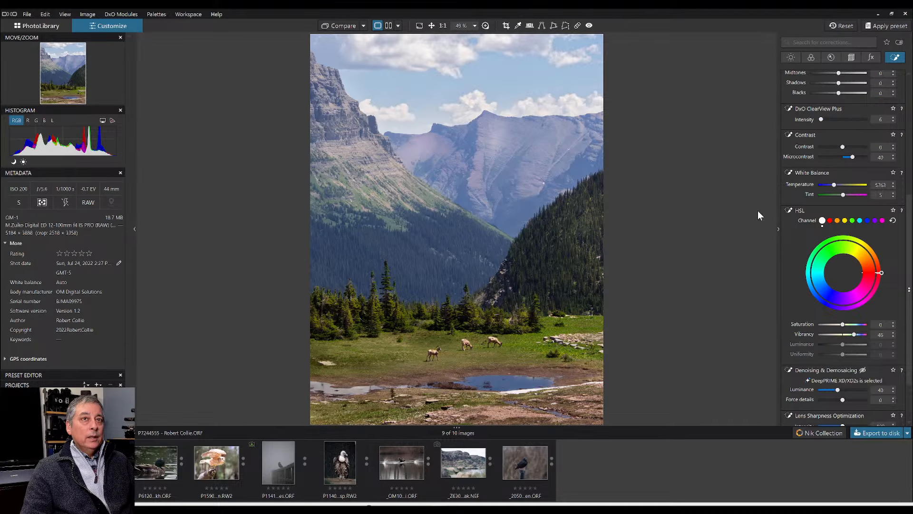
{"action": "scroll", "coordinate": [535, 294], "scroll_direction": "up", "scroll_amount": 3}
{"action": "scroll", "coordinate": [529, 281], "scroll_direction": "down", "scroll_amount": 2}
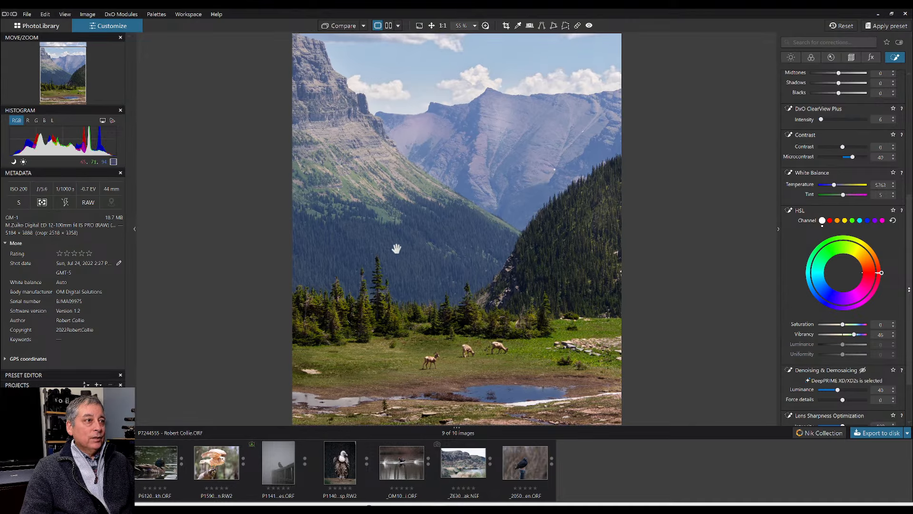
{"action": "scroll", "coordinate": [433, 252], "scroll_direction": "down", "scroll_amount": 1}
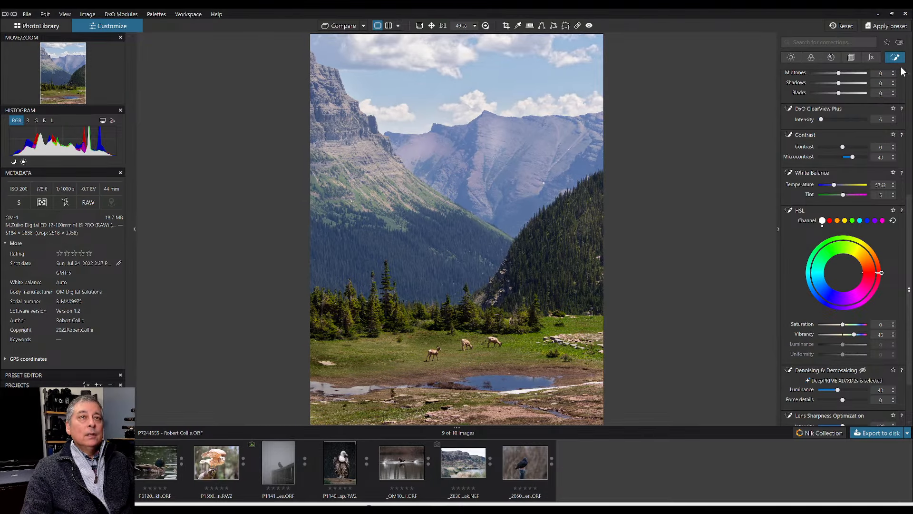
- Paint a new brush mask at 10% Flow over the green, forested lower slopes of the large mountain
{"action": "scroll", "coordinate": [851, 171], "scroll_direction": "up", "scroll_amount": 5}
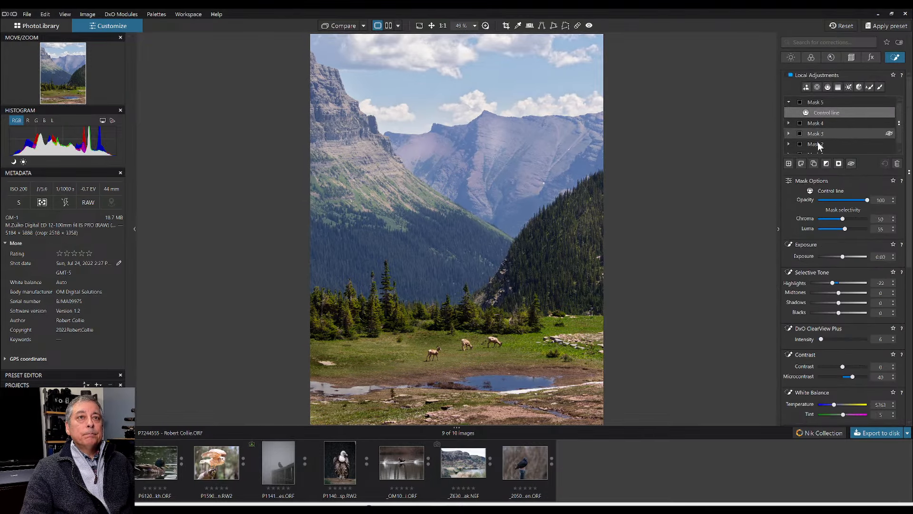
{"action": "left_click", "coordinate": [788, 163]}
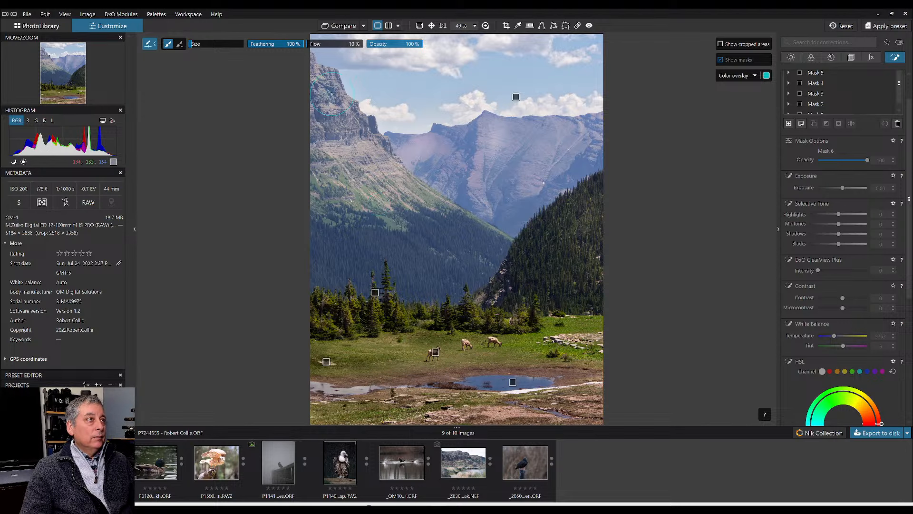
{"action": "mouse_move", "coordinate": [320, 181]}
{"action": "left_mouse_down"}
{"action": "mouse_move", "coordinate": [344, 203]}
{"action": "mouse_move", "coordinate": [438, 203]}
{"action": "mouse_move", "coordinate": [419, 186]}
{"action": "mouse_move", "coordinate": [481, 239]}
{"action": "mouse_move", "coordinate": [331, 244]}
{"action": "mouse_move", "coordinate": [414, 274]}
{"action": "mouse_move", "coordinate": [416, 286]}
{"action": "mouse_move", "coordinate": [478, 252]}
{"action": "mouse_move", "coordinate": [471, 284]}
{"action": "mouse_move", "coordinate": [520, 220]}
{"action": "left_mouse_up"}
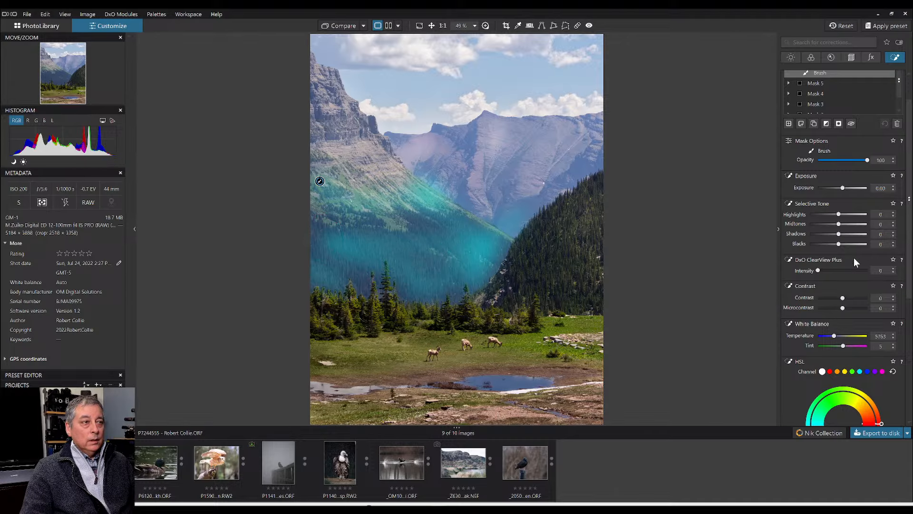
- Set the Microcontrast of the painted mountain slopes to 72
{"action": "scroll", "coordinate": [855, 307], "scroll_direction": "down", "scroll_amount": 1}
{"action": "left_click_drag", "start_coordinate": [844, 288], "coordinate": [862, 290]}
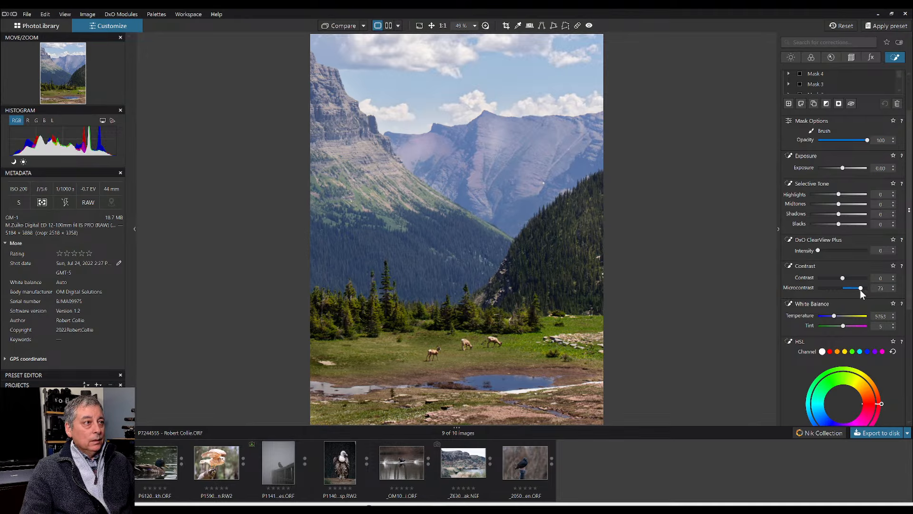
{"action": "left_click_drag", "start_coordinate": [860, 289], "coordinate": [859, 290]}
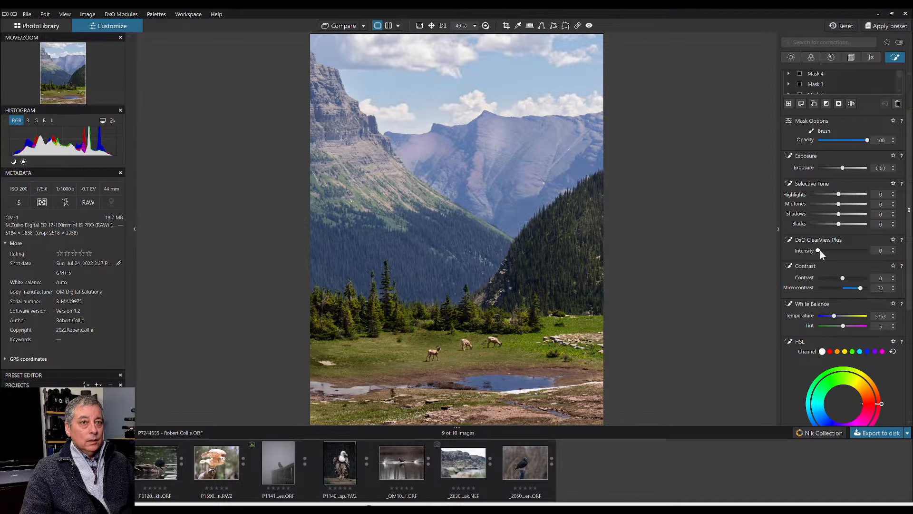
- Set the Vibrancy of the painted mountain slopes mask to 45 and check the photo with the mask overlay controls hidden
{"action": "left_click_drag", "start_coordinate": [819, 250], "coordinate": [823, 251]}
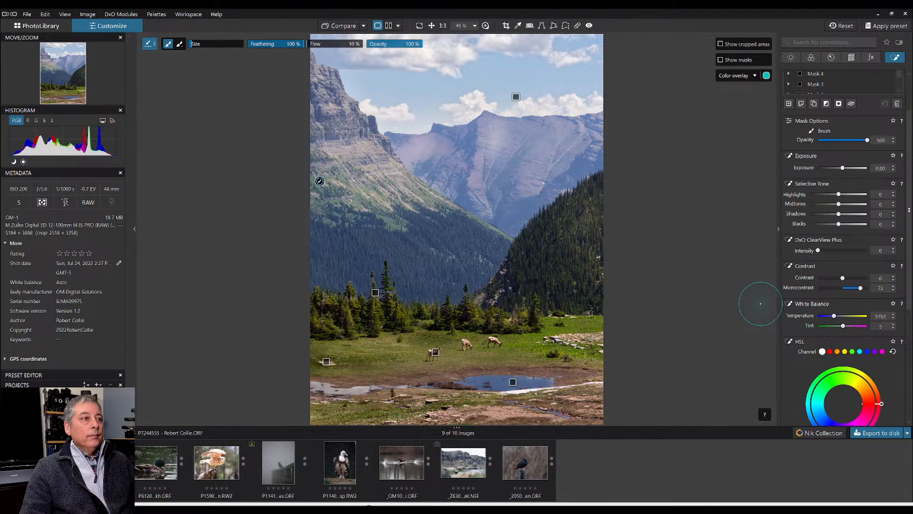
{"action": "scroll", "coordinate": [846, 353], "scroll_direction": "down", "scroll_amount": 3}
{"action": "scroll", "coordinate": [837, 341], "scroll_direction": "down", "scroll_amount": 2}
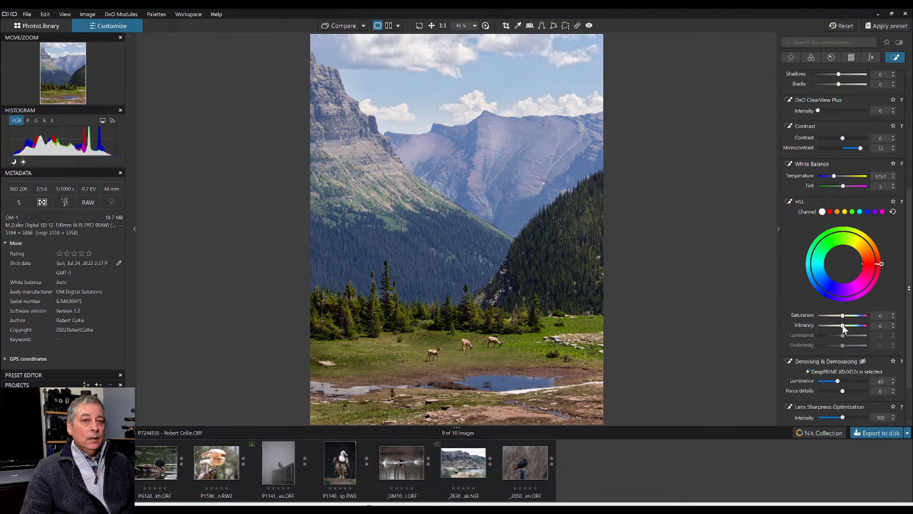
{"action": "left_click_drag", "start_coordinate": [844, 325], "coordinate": [861, 325]}
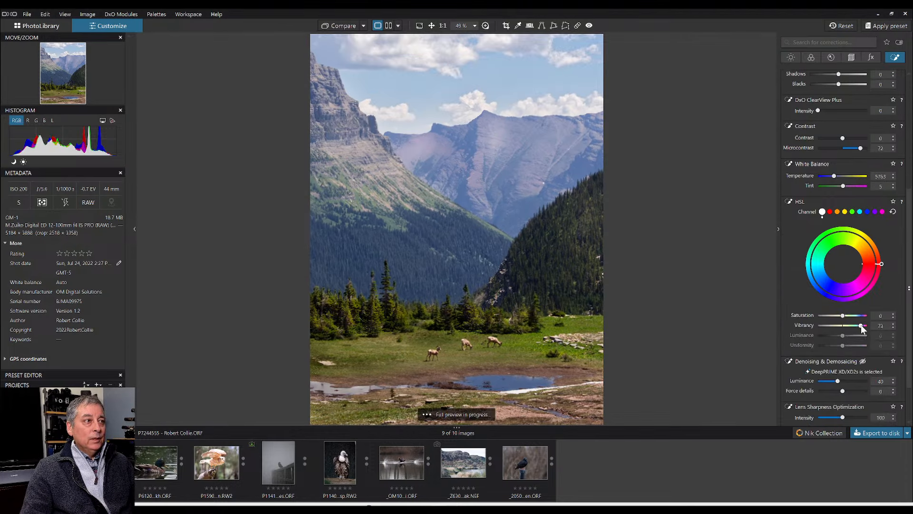
{"action": "key", "text": "l"}
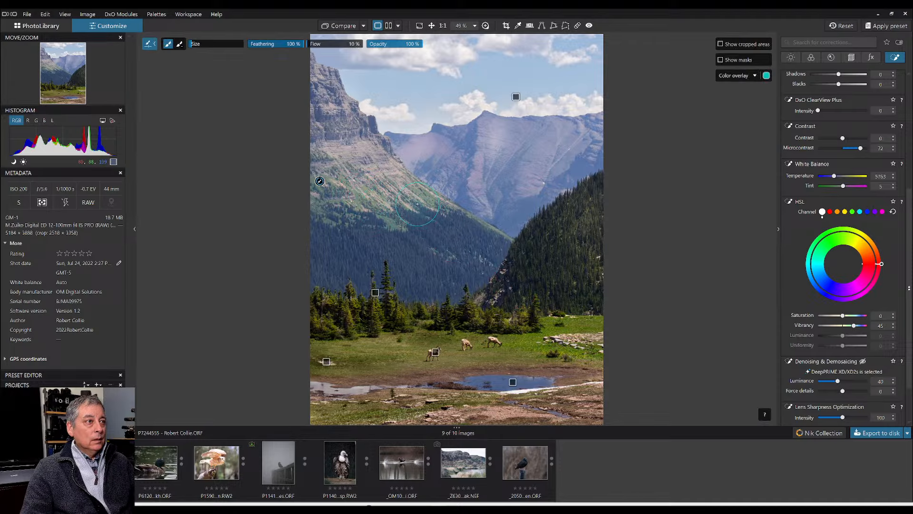
{"action": "key", "text": "l"}
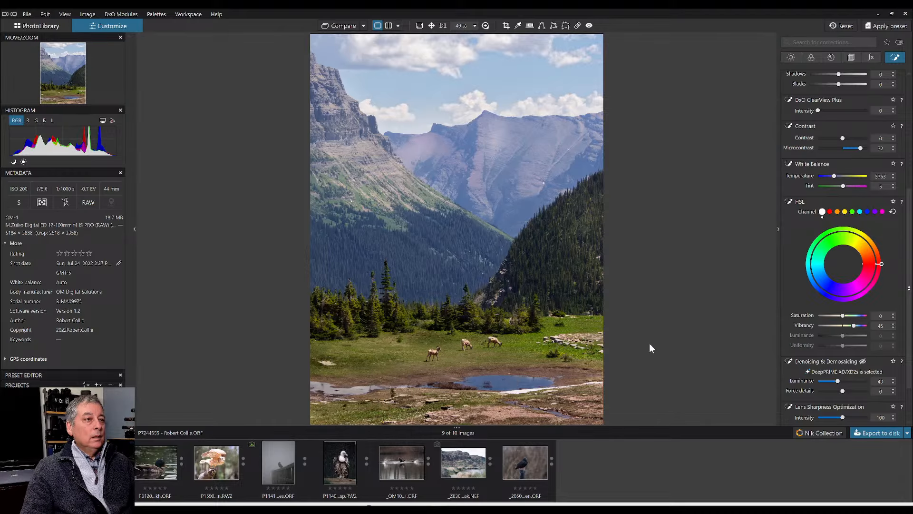
- Open the disk export options for the mountain photo, set the file name suffix to -dxo and disable resizing
{"action": "right_click", "coordinate": [544, 302]}
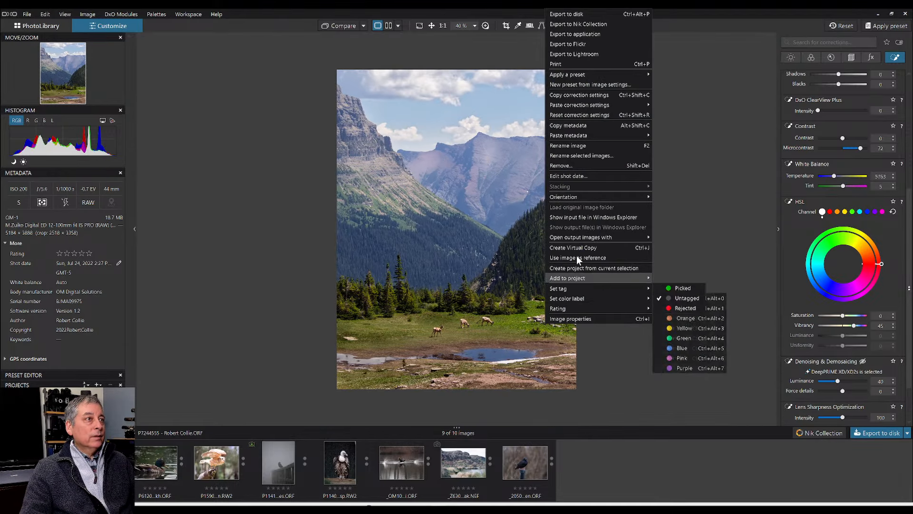
{"action": "left_click", "coordinate": [567, 16]}
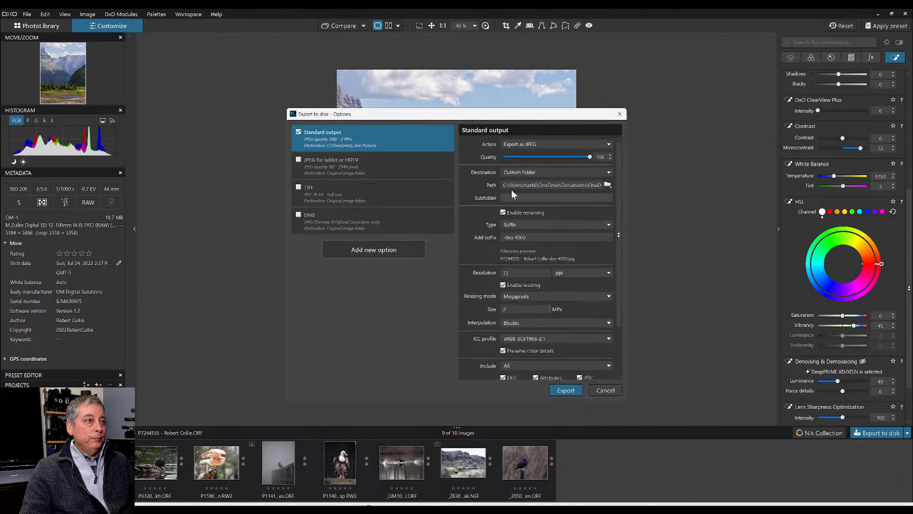
{"action": "left_click", "coordinate": [528, 238]}
{"action": "key", "text": "BackSpace"}
{"action": "key", "text": "BackSpace"}
{"action": "key", "text": "BackSpace"}
{"action": "key", "text": "BackSpace"}
{"action": "key", "text": "BackSpace"}
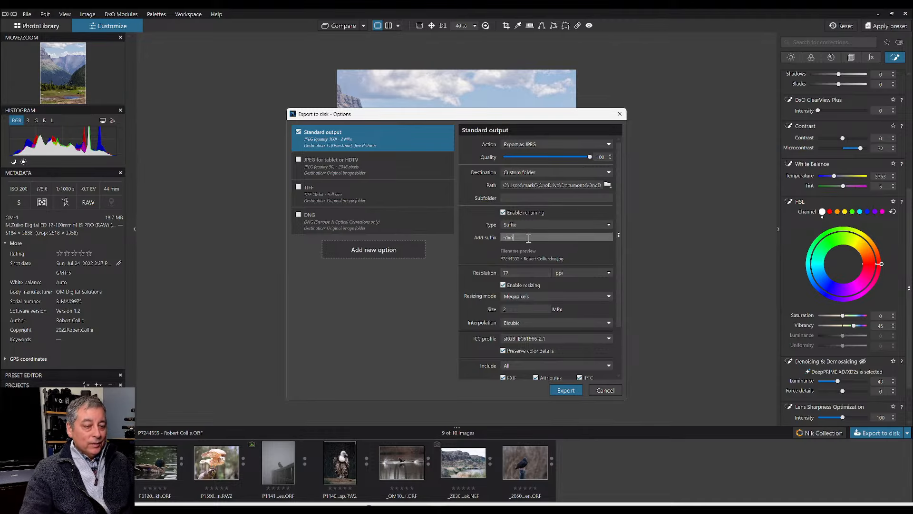
{"action": "left_click", "coordinate": [503, 285]}
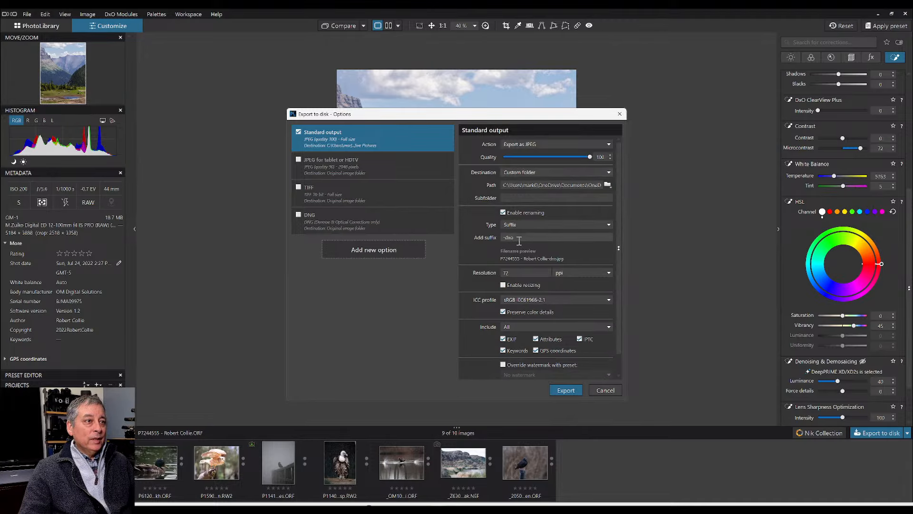
{"action": "left_click_drag", "start_coordinate": [519, 240], "coordinate": [495, 241]}
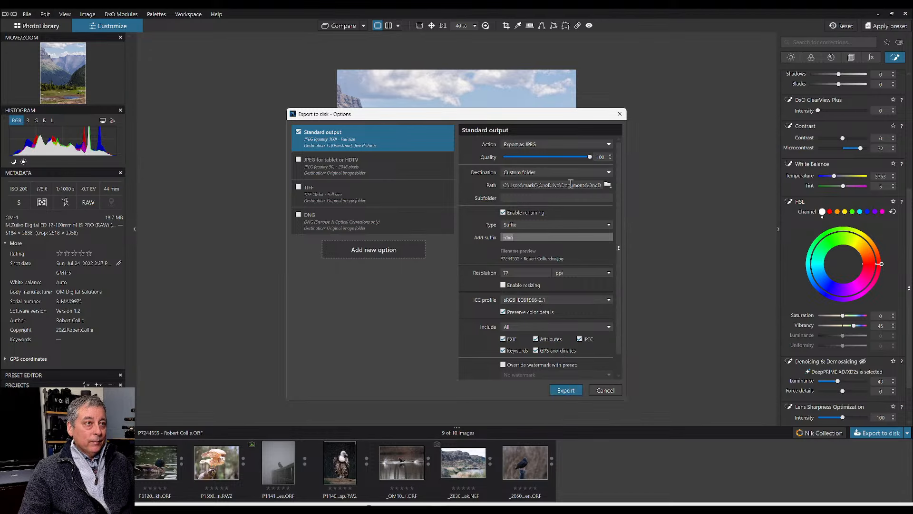
- Set the export destination to Original image folder, export the full-size JPEG and check the export progress
{"action": "scroll", "coordinate": [574, 178], "scroll_direction": "down", "scroll_amount": 1}
{"action": "left_click", "coordinate": [566, 155]}
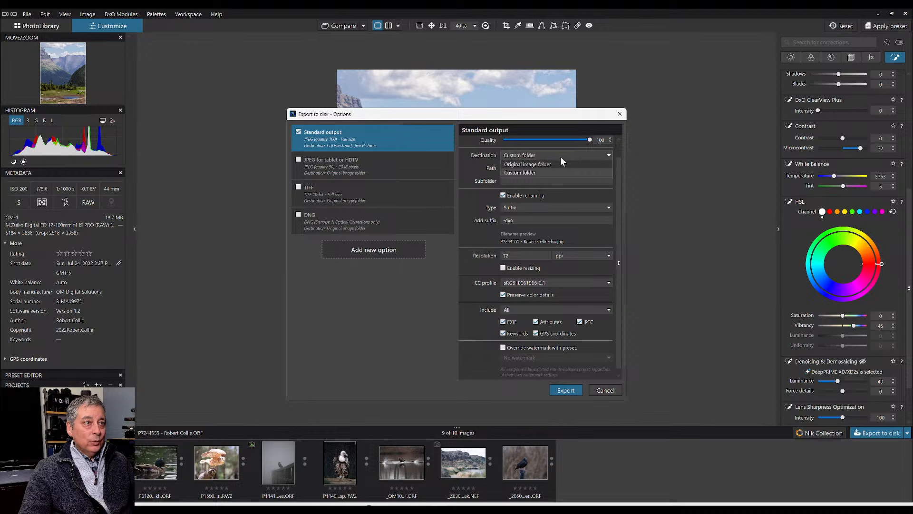
{"action": "left_click", "coordinate": [555, 162]}
{"action": "left_click", "coordinate": [566, 390]}
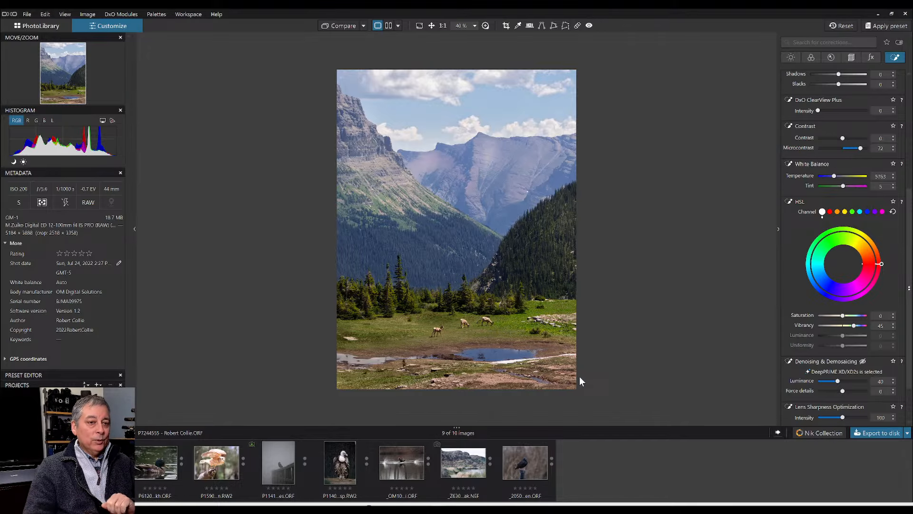
{"action": "left_click", "coordinate": [779, 433]}
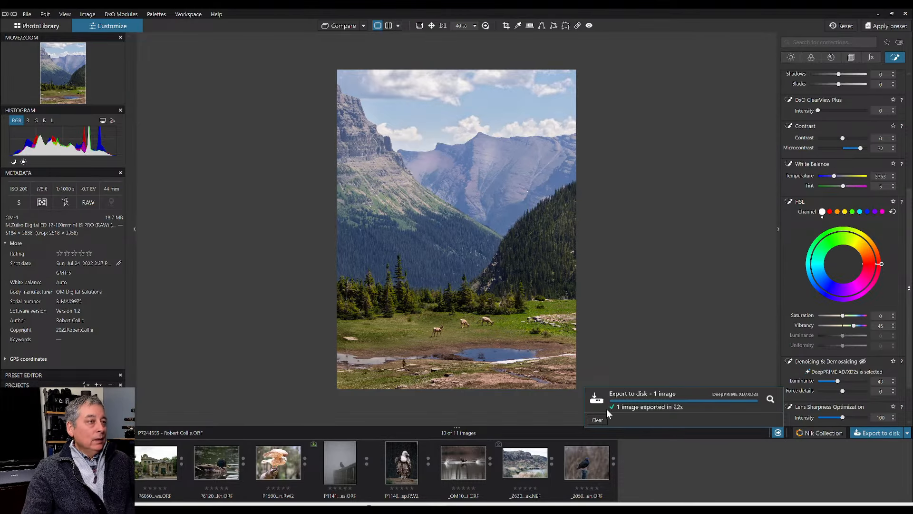
- Reset all corrections on the raw mountain photo and use it as the comparison reference image
{"action": "left_click", "coordinate": [842, 26]}
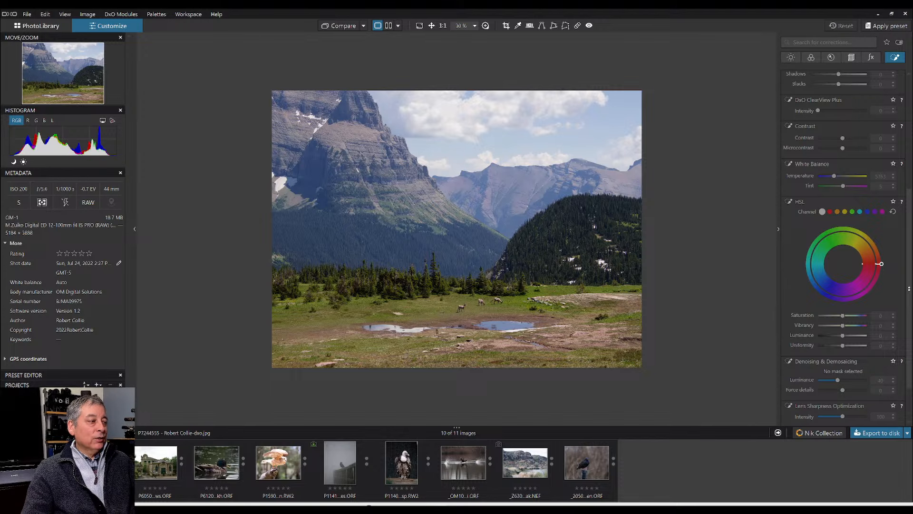
{"action": "right_click", "coordinate": [29, 464]}
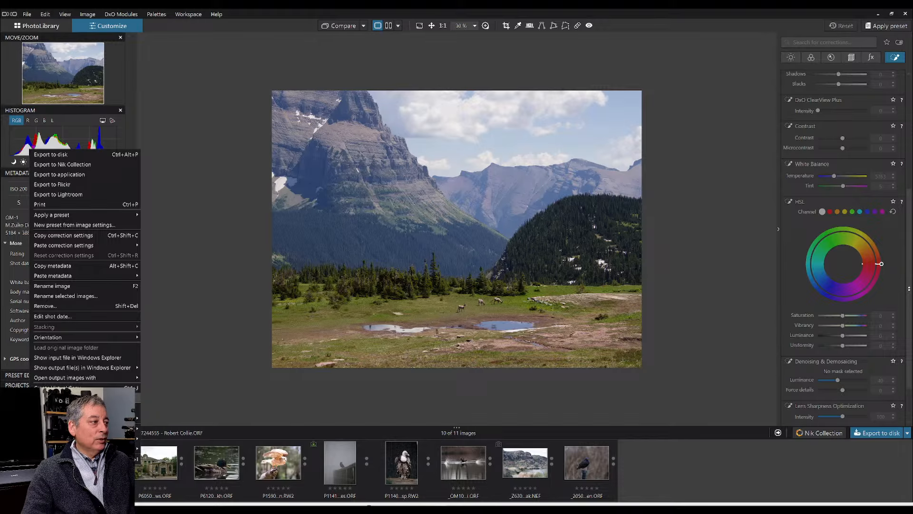
{"action": "left_click", "coordinate": [96, 398]}
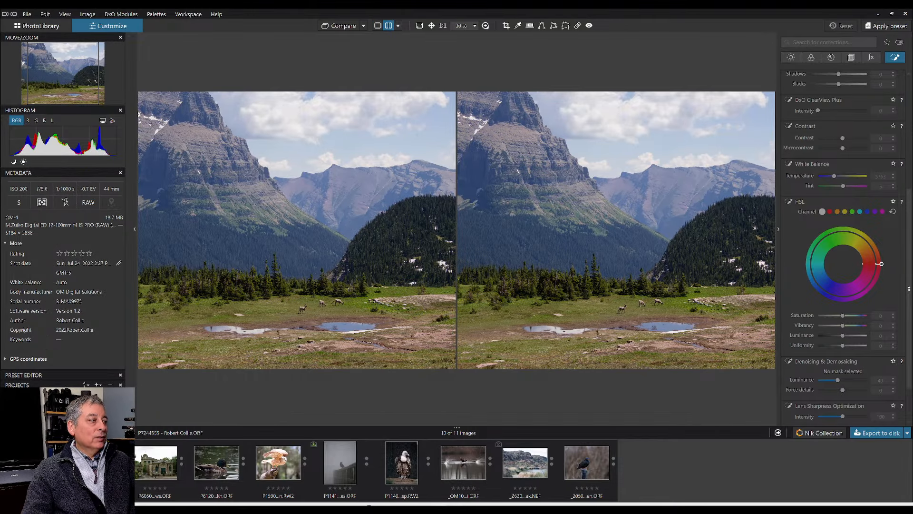
- View the building, duck and exported mountain photos in turn beside the reference image
{"action": "left_click", "coordinate": [147, 467]}
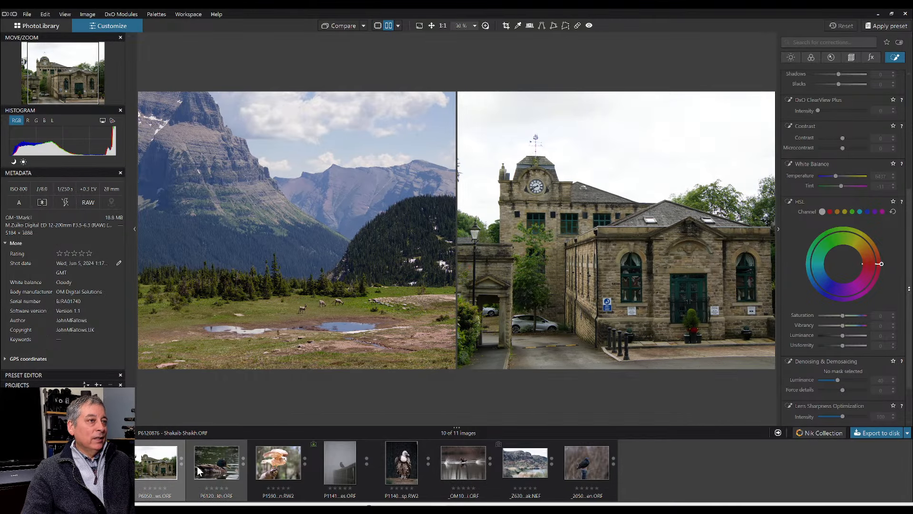
{"action": "left_click", "coordinate": [199, 471]}
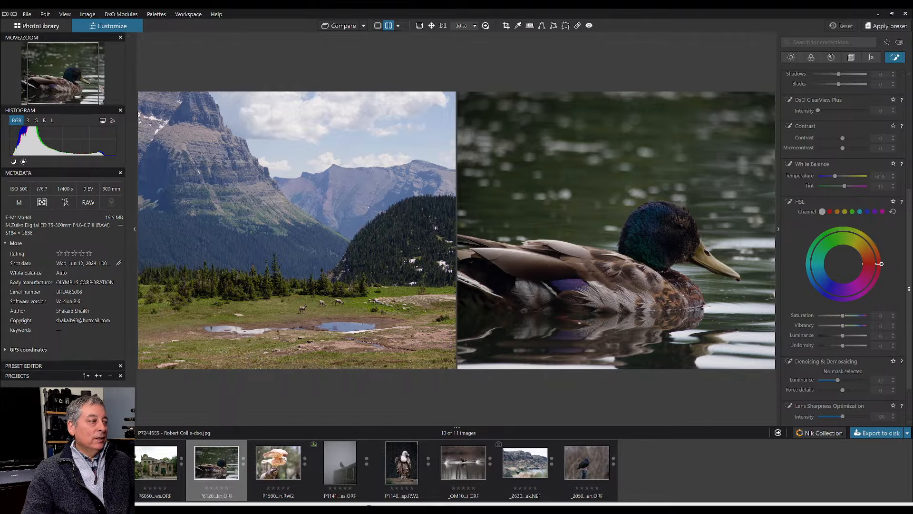
{"action": "left_click", "coordinate": [93, 465]}
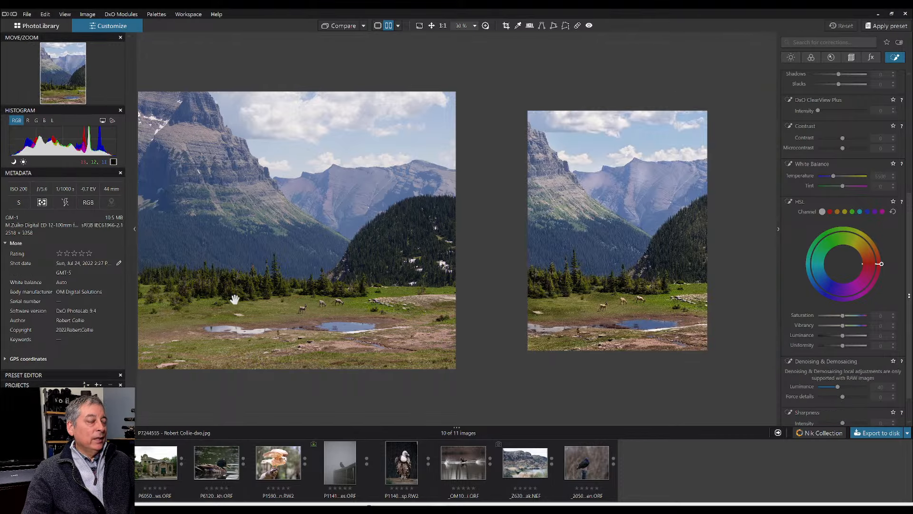
- Hide the side palettes and compare the exported mountain JPEG side by side with the unedited original at a larger size
{"action": "key", "text": "Tab"}
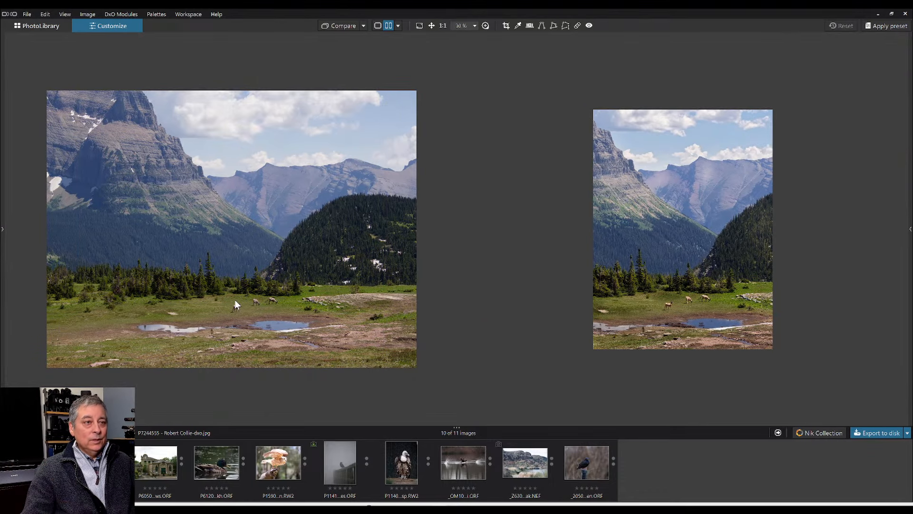
{"action": "scroll", "coordinate": [582, 312], "scroll_direction": "up", "scroll_amount": 1}
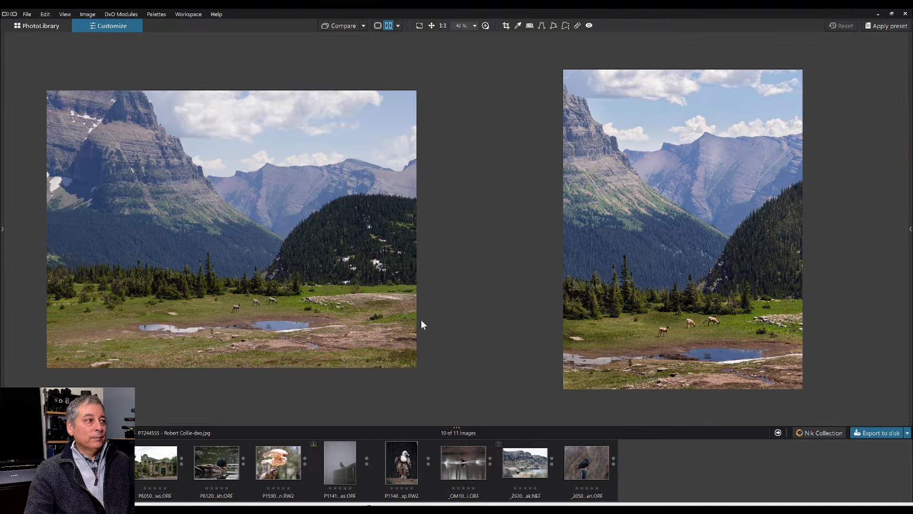
{"action": "scroll", "coordinate": [391, 316], "scroll_direction": "up", "scroll_amount": 1}
{"action": "left_click", "coordinate": [93, 463]}
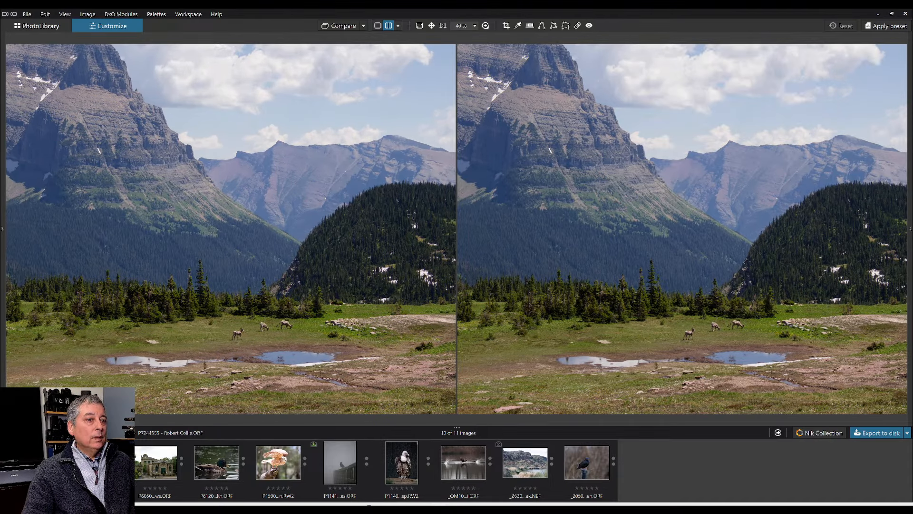
{"action": "left_click", "coordinate": [31, 462]}
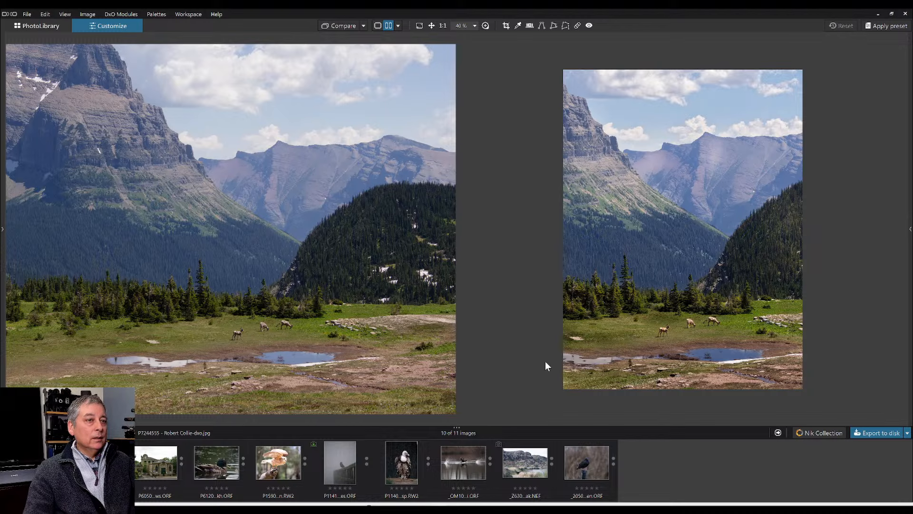
{"action": "scroll", "coordinate": [577, 365], "scroll_direction": "up", "scroll_amount": 1}
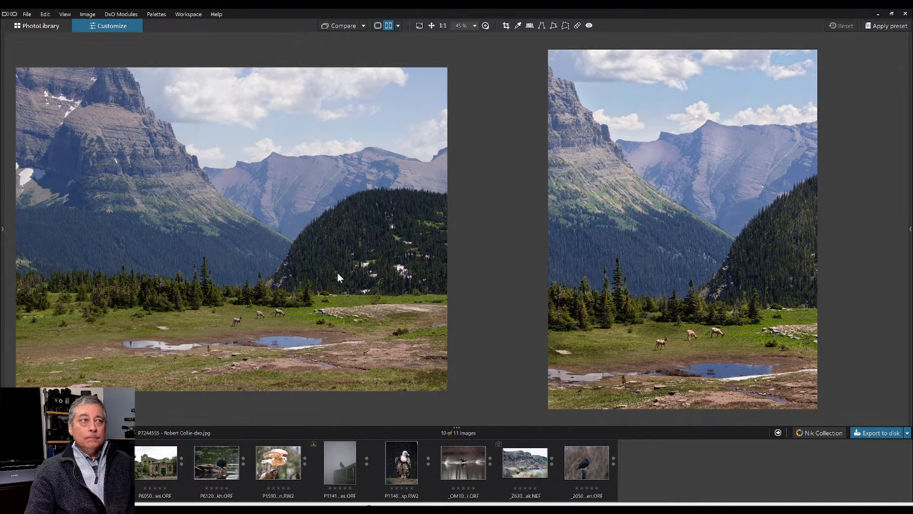
- Compare the original and exported mountain photos in Split view left / right, sweeping the divider across them, and return to the single-image view
{"action": "left_click", "coordinate": [398, 26]}
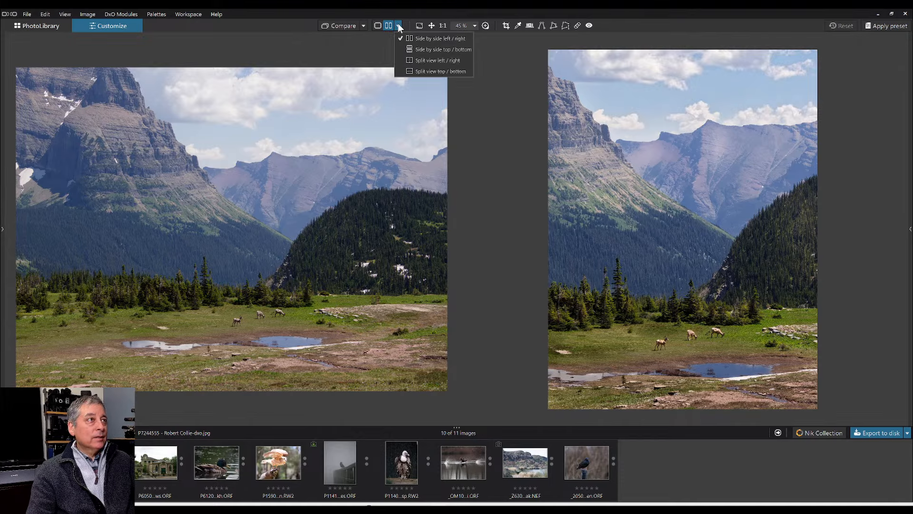
{"action": "left_click", "coordinate": [411, 60]}
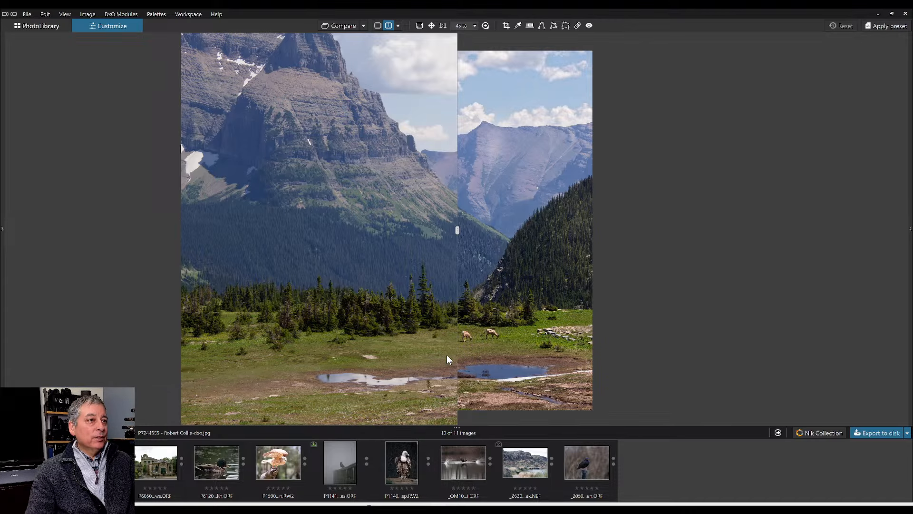
{"action": "left_click_drag", "start_coordinate": [459, 236], "coordinate": [345, 238]}
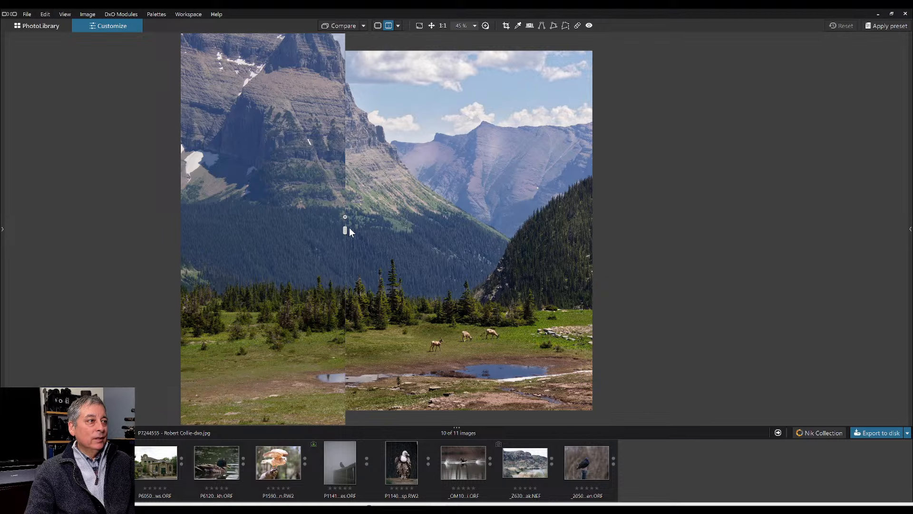
{"action": "left_click_drag", "start_coordinate": [345, 230], "coordinate": [433, 248]}
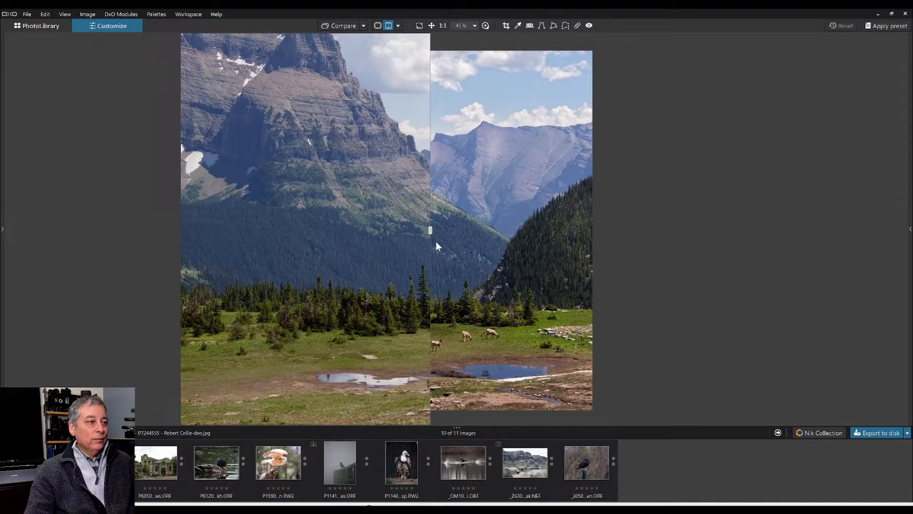
{"action": "left_click_drag", "start_coordinate": [430, 230], "coordinate": [167, 221]}
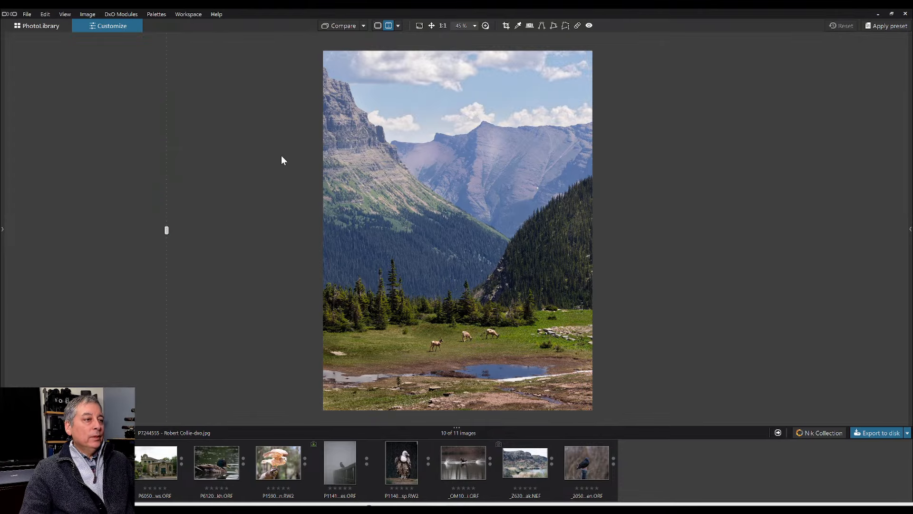
{"action": "left_click", "coordinate": [377, 25]}
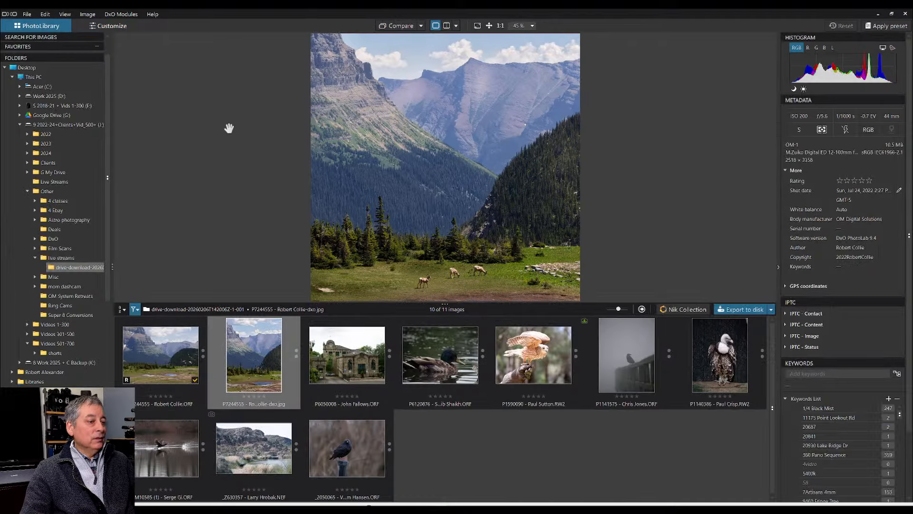
- Open the stone clock-tower building photo for customizing and collapse the filmstrip to enlarge the image area
{"action": "key", "text": "Tab"}
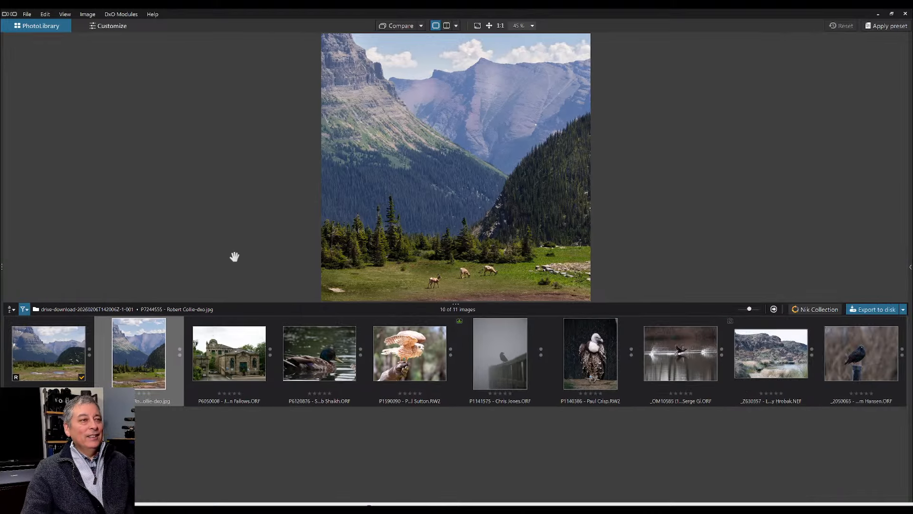
{"action": "left_click", "coordinate": [247, 354]}
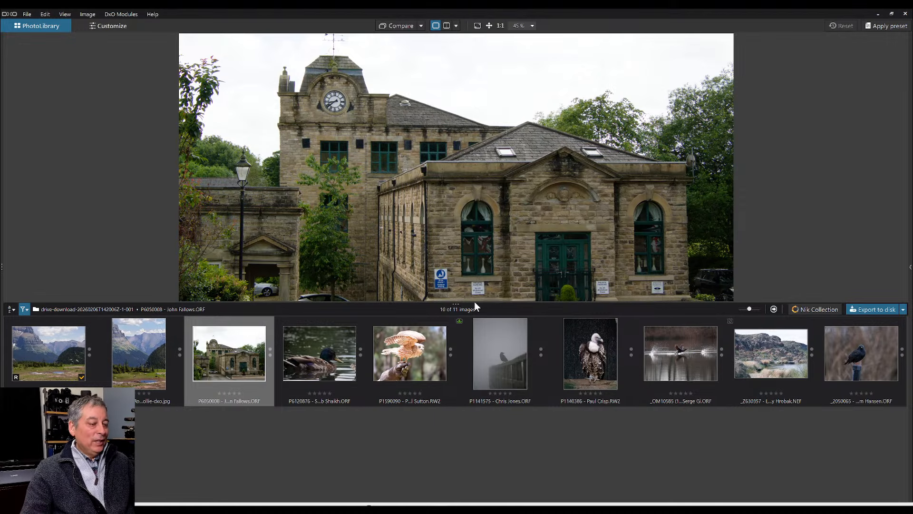
{"action": "key", "text": "F9"}
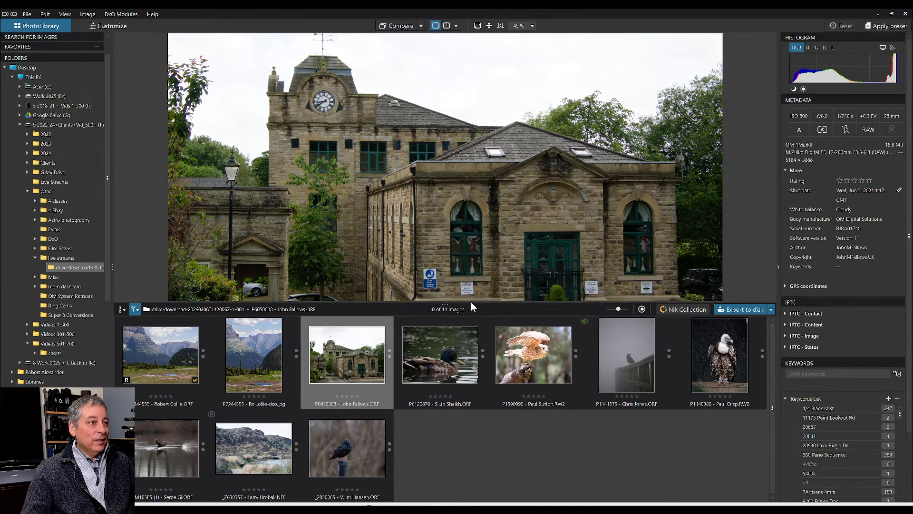
{"action": "left_click", "coordinate": [123, 30]}
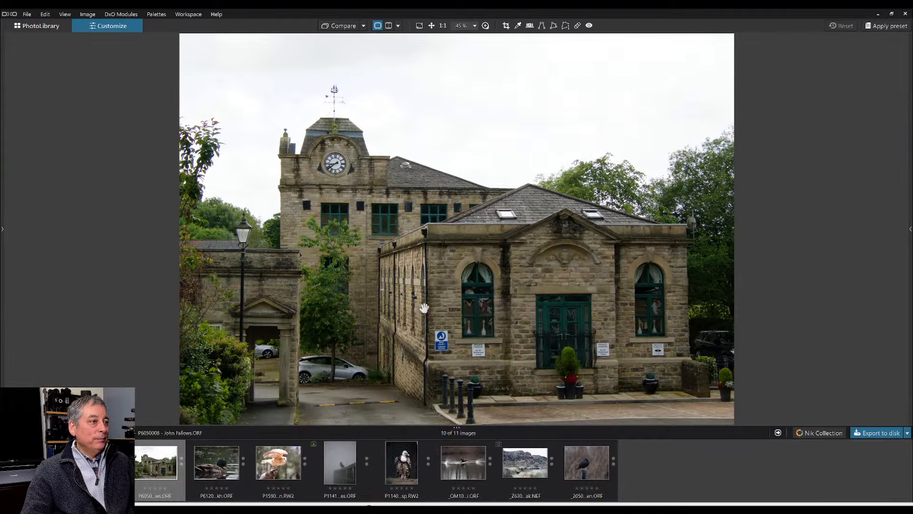
{"action": "left_click_drag", "start_coordinate": [490, 428], "coordinate": [488, 467]}
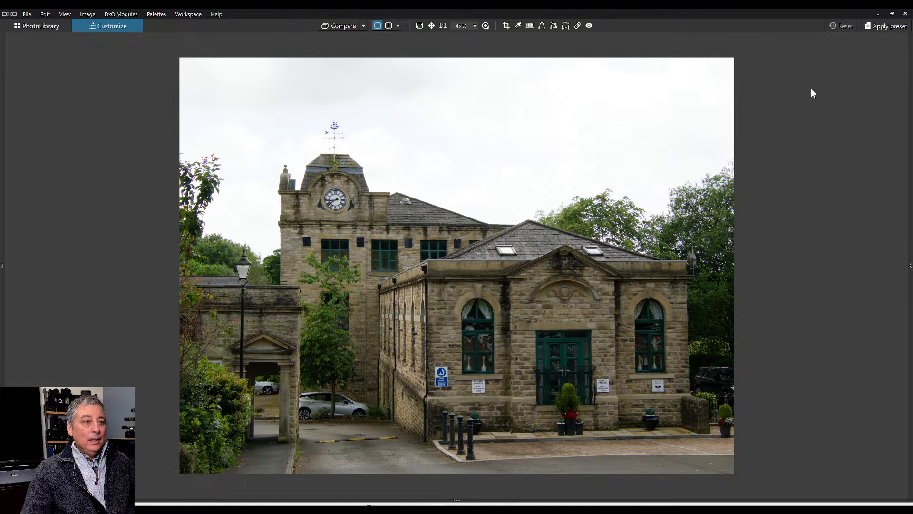
- Restore the side palettes and apply the first demo default preset from the General purpose presets to the building photo
{"action": "key", "text": "F9"}
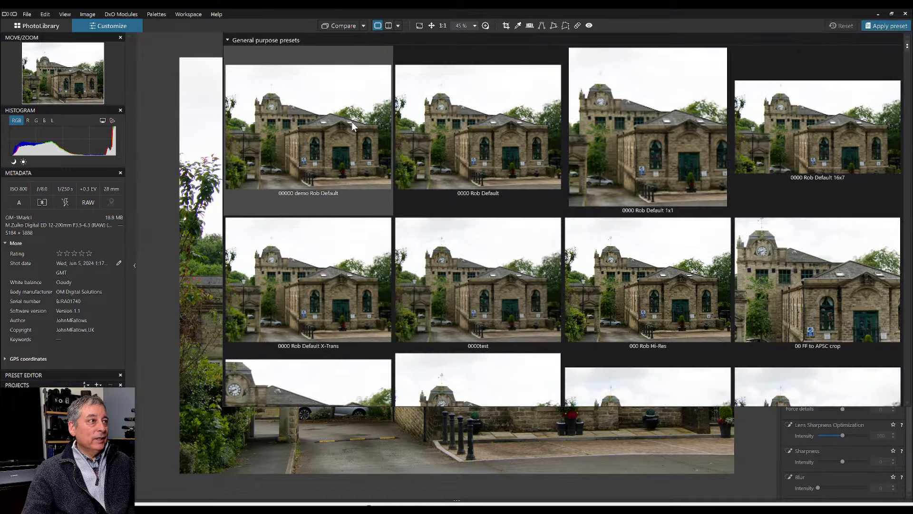
{"action": "left_click", "coordinate": [352, 122]}
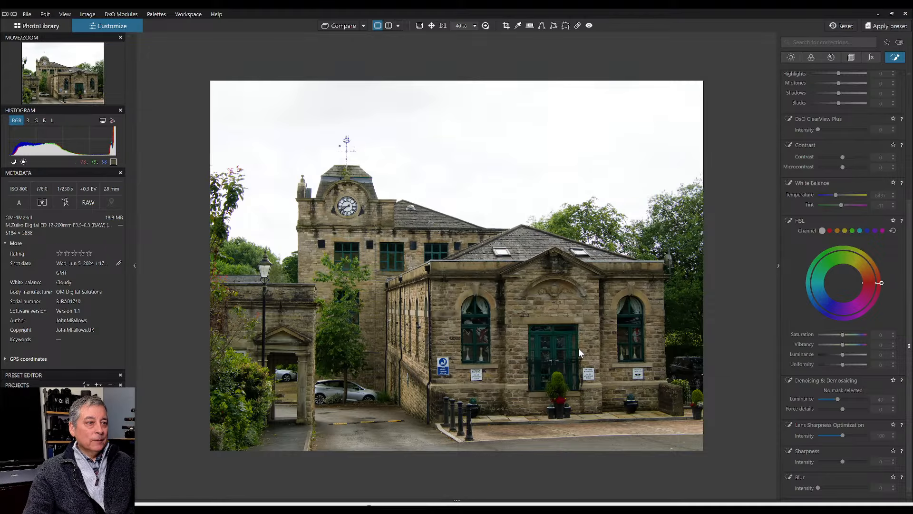
- Inspect the front windows, stonework, doorway and left-hand archway of the building up close, and return to the whole image
{"action": "scroll", "coordinate": [575, 319], "scroll_direction": "up", "scroll_amount": 5}
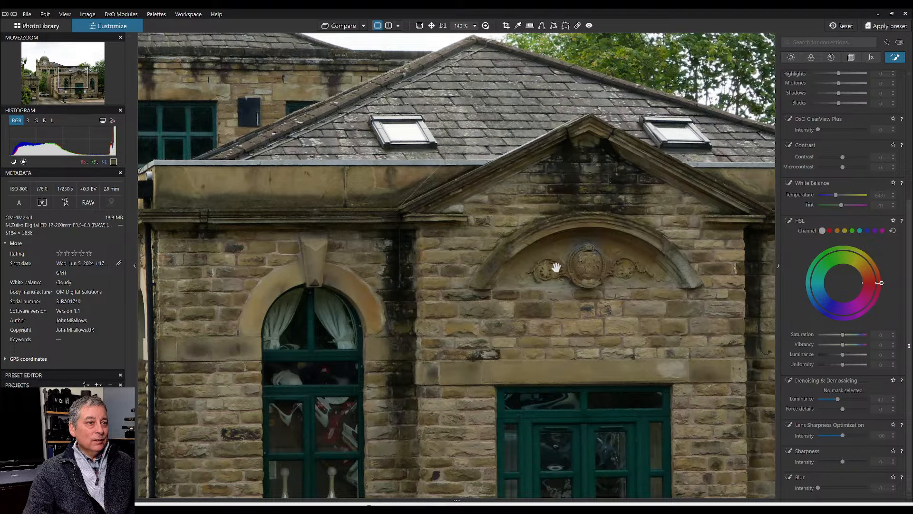
{"action": "left_click_drag", "start_coordinate": [508, 301], "coordinate": [526, 222]}
{"action": "mouse_move", "coordinate": [463, 345]}
{"action": "left_mouse_down"}
{"action": "mouse_move", "coordinate": [458, 360]}
{"action": "mouse_move", "coordinate": [466, 343]}
{"action": "left_mouse_up"}
{"action": "scroll", "coordinate": [357, 337], "scroll_direction": "up", "scroll_amount": 1}
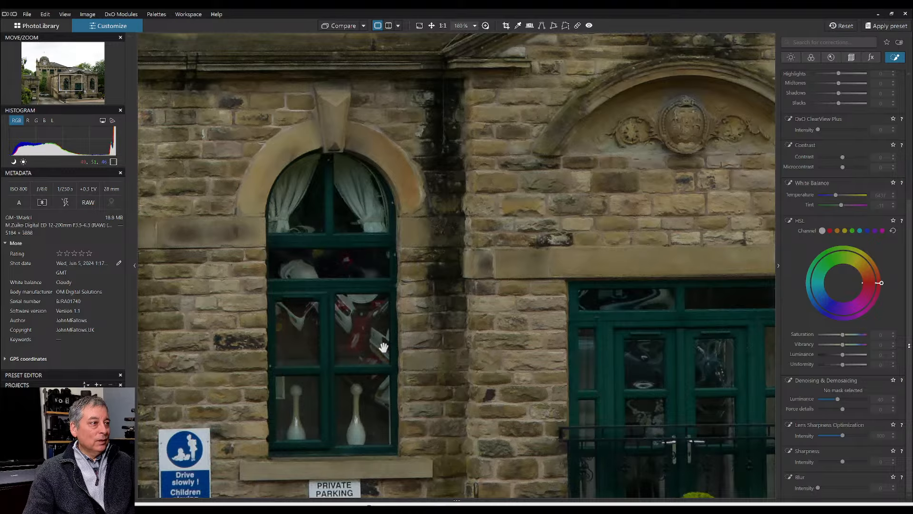
{"action": "scroll", "coordinate": [383, 348], "scroll_direction": "down", "scroll_amount": 4}
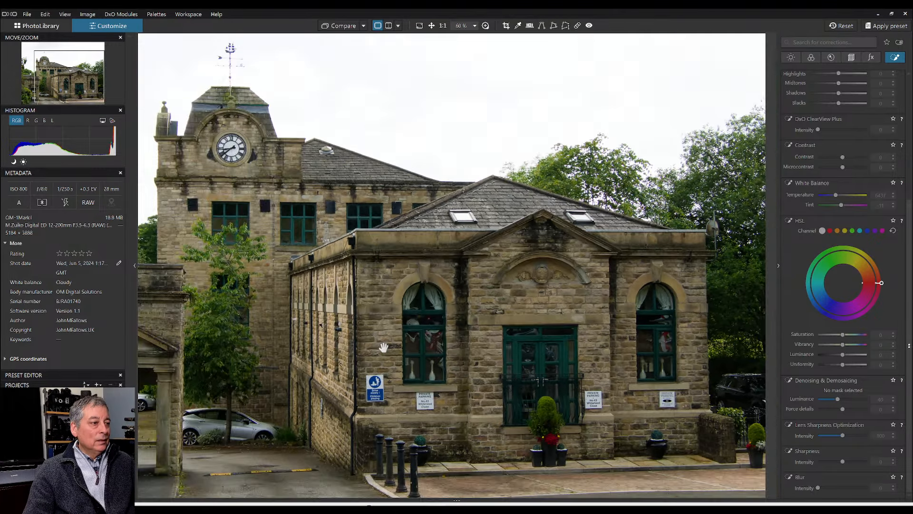
{"action": "left_click_drag", "start_coordinate": [384, 347], "coordinate": [590, 342]}
{"action": "scroll", "coordinate": [516, 342], "scroll_direction": "up", "scroll_amount": 1}
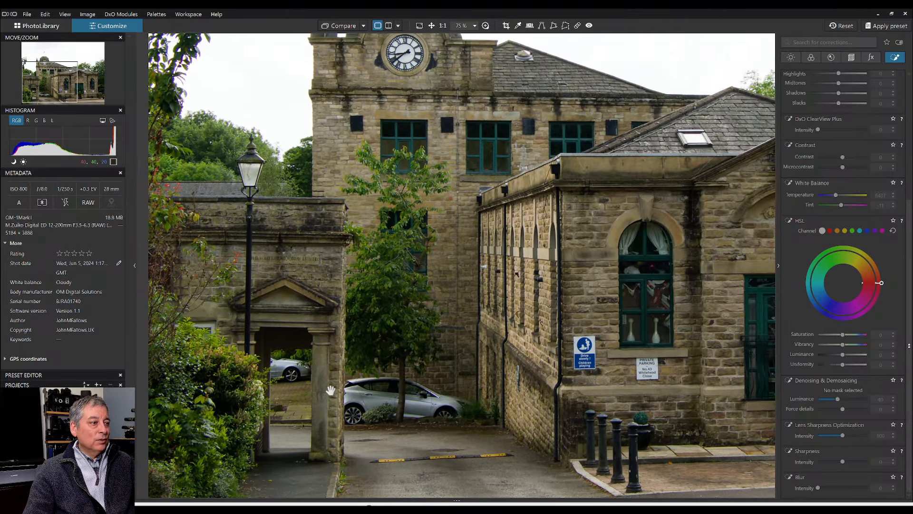
{"action": "scroll", "coordinate": [391, 412], "scroll_direction": "down", "scroll_amount": 2}
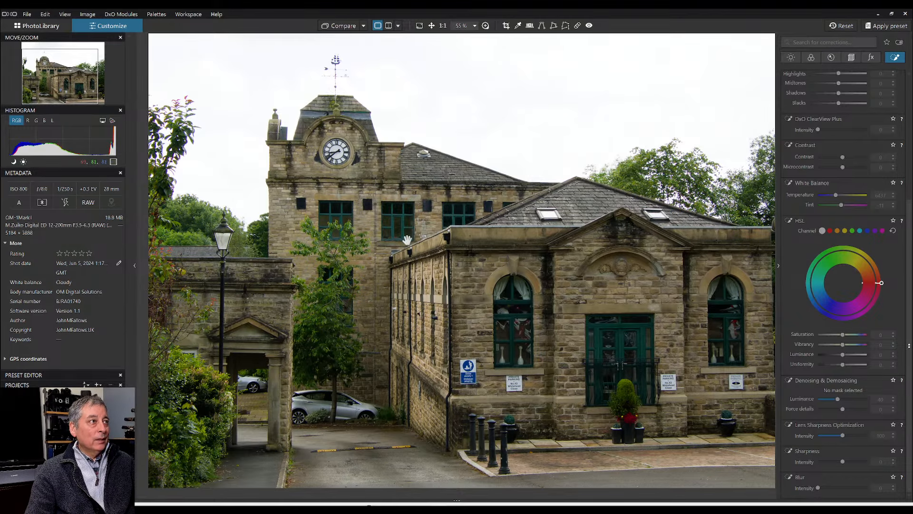
{"action": "scroll", "coordinate": [412, 251], "scroll_direction": "down", "scroll_amount": 2}
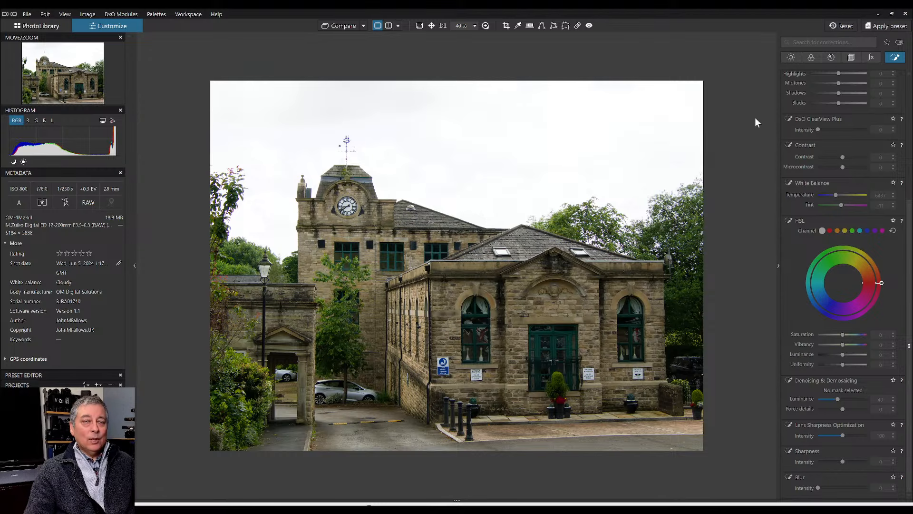
- Crop the photo to a portrait frame of about 2281 × 3041 px around the clock tower, lamp post and archway
{"action": "left_click", "coordinate": [856, 61]}
{"action": "left_click", "coordinate": [818, 145]}
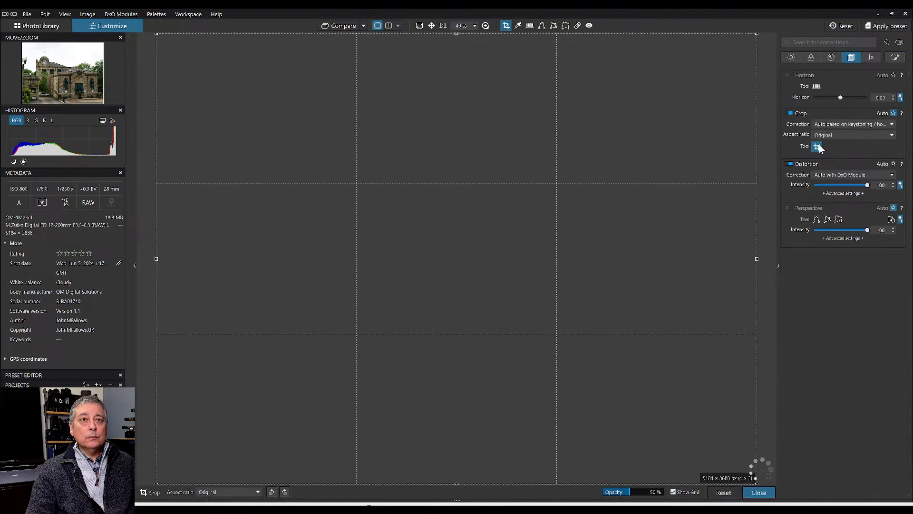
{"action": "left_click_drag", "start_coordinate": [760, 36], "coordinate": [412, 129]}
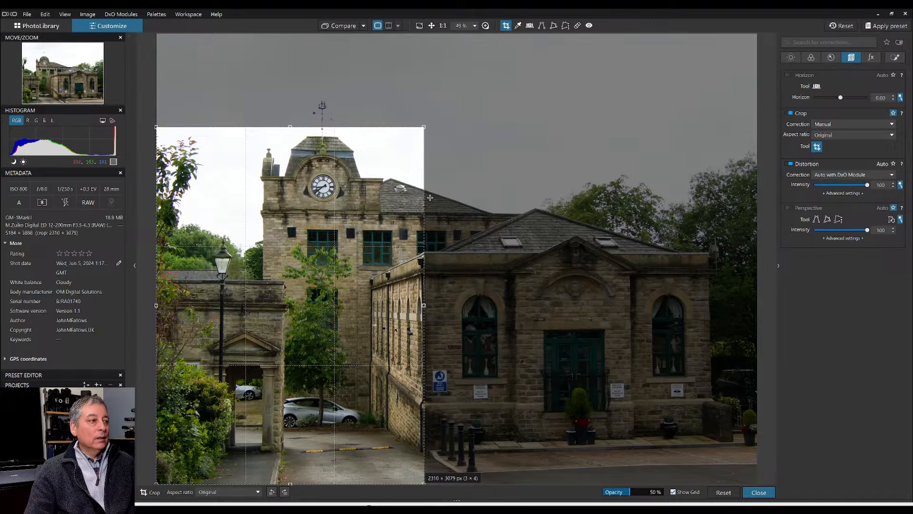
{"action": "left_click_drag", "start_coordinate": [413, 208], "coordinate": [419, 178]}
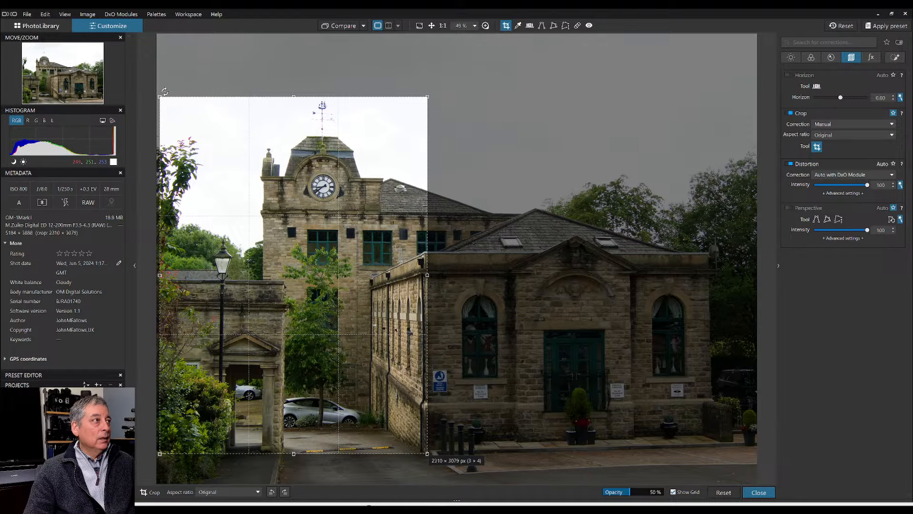
{"action": "left_click_drag", "start_coordinate": [162, 97], "coordinate": [164, 98]}
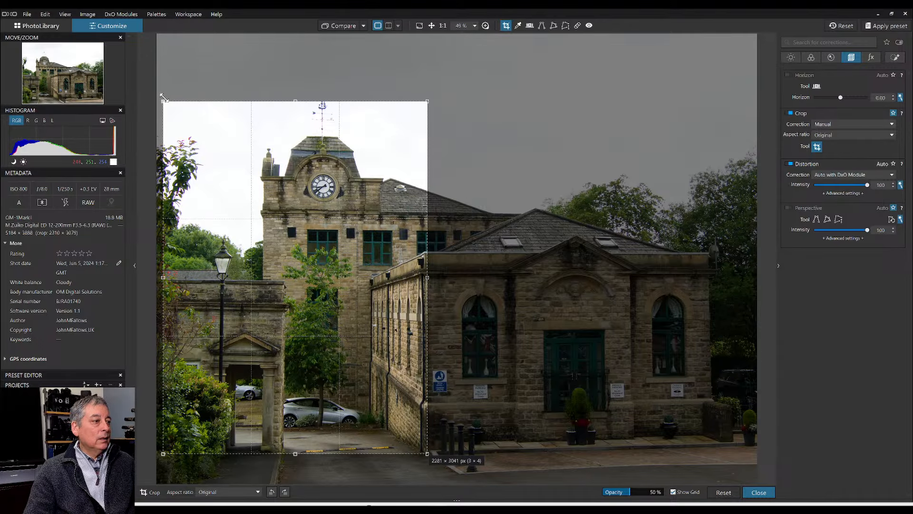
{"action": "left_click_drag", "start_coordinate": [273, 170], "coordinate": [276, 169]}
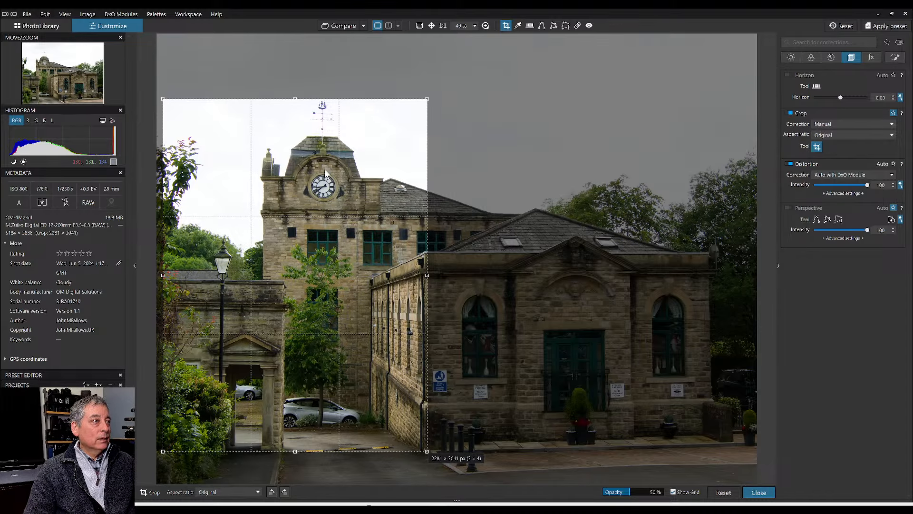
{"action": "key", "text": "Return"}
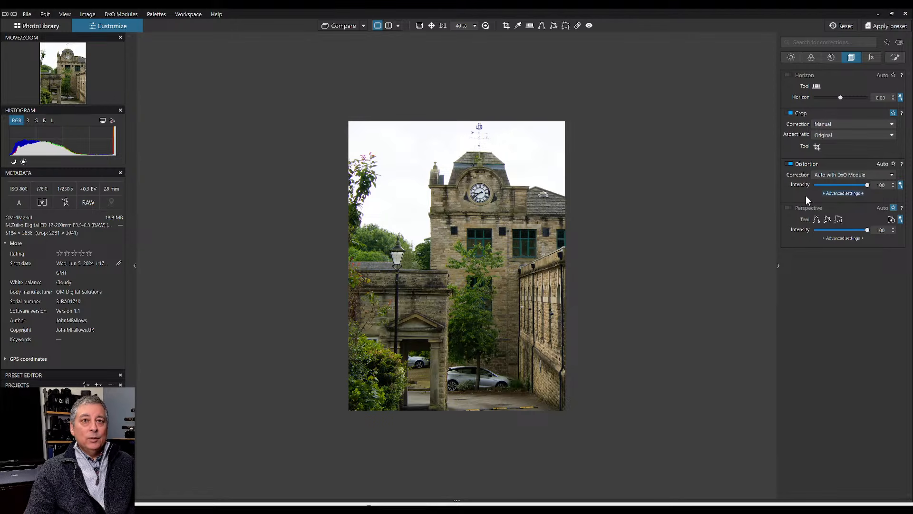
- Turn on the perspective correction and set the horizon rotation to -0.70
{"action": "left_click", "coordinate": [793, 208]}
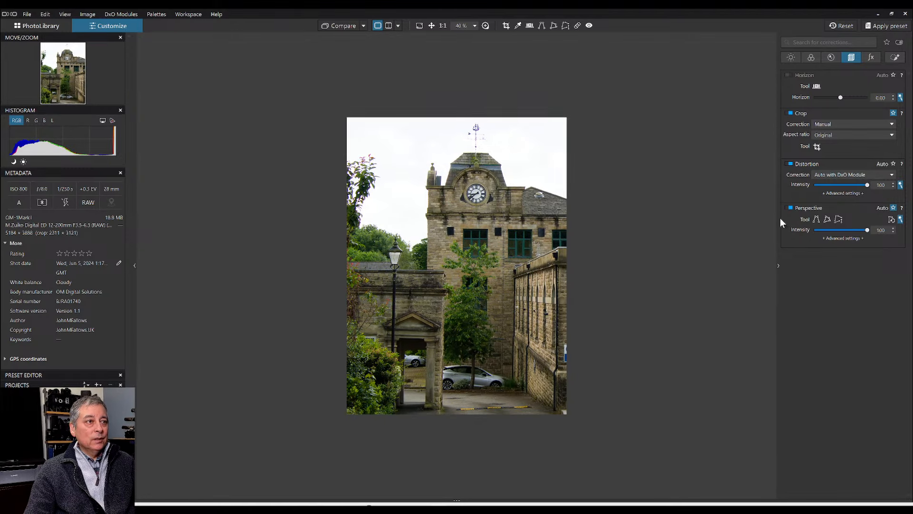
{"action": "left_click", "coordinate": [838, 98]}
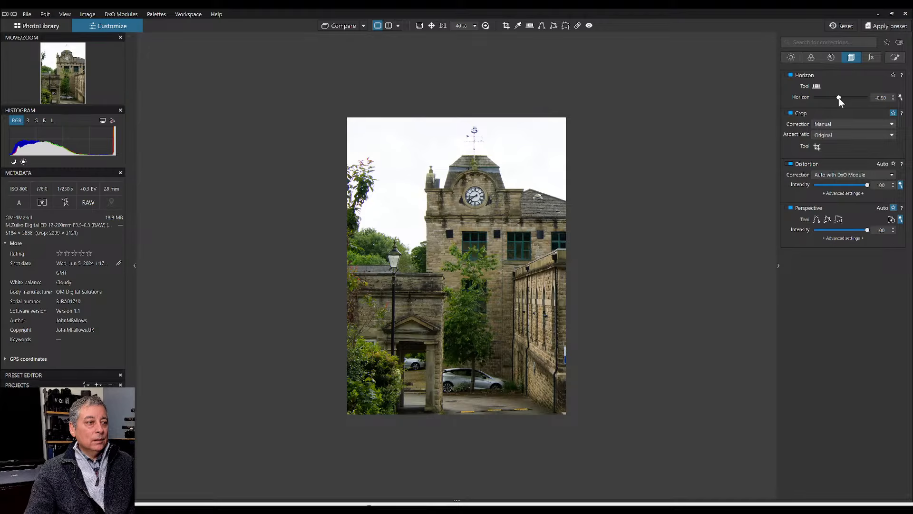
{"action": "scroll", "coordinate": [839, 98], "scroll_direction": "down", "scroll_amount": 3}
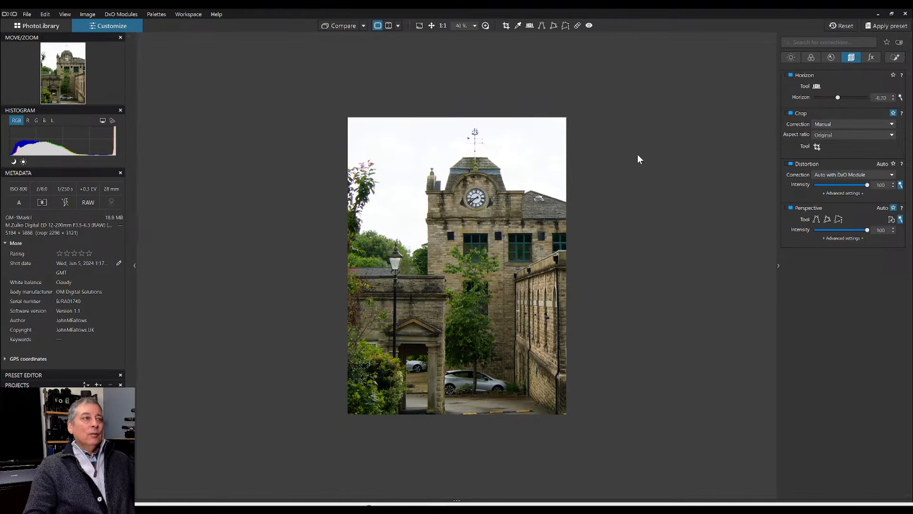
- Change the crop's aspect ratio to 3 × 2 and enlarge it to about 2283 × 3424 px, keeping the weather vane inside the frame
{"action": "left_click", "coordinate": [817, 147]}
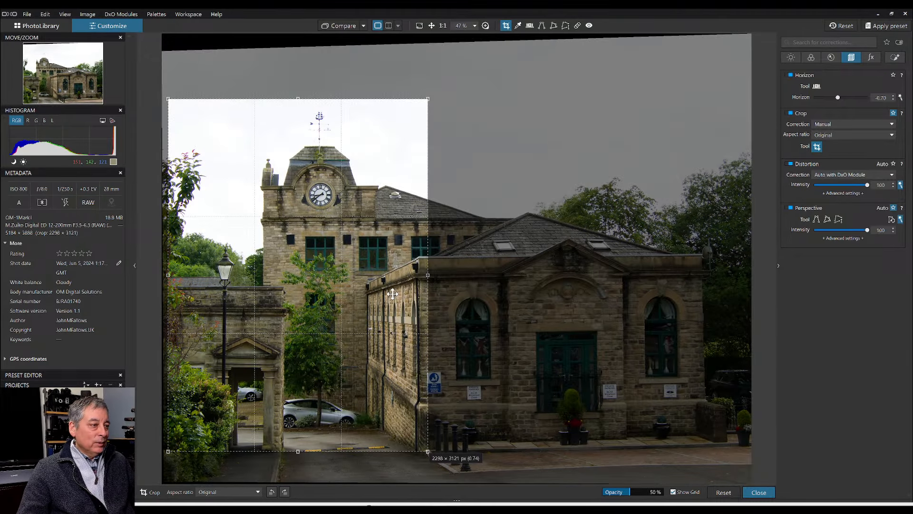
{"action": "left_click_drag", "start_coordinate": [394, 293], "coordinate": [392, 314]}
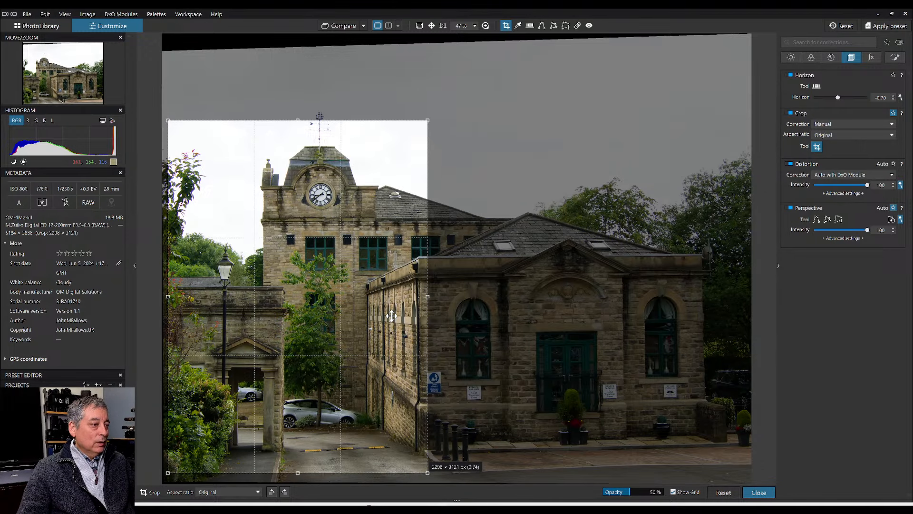
{"action": "left_click", "coordinate": [843, 137]}
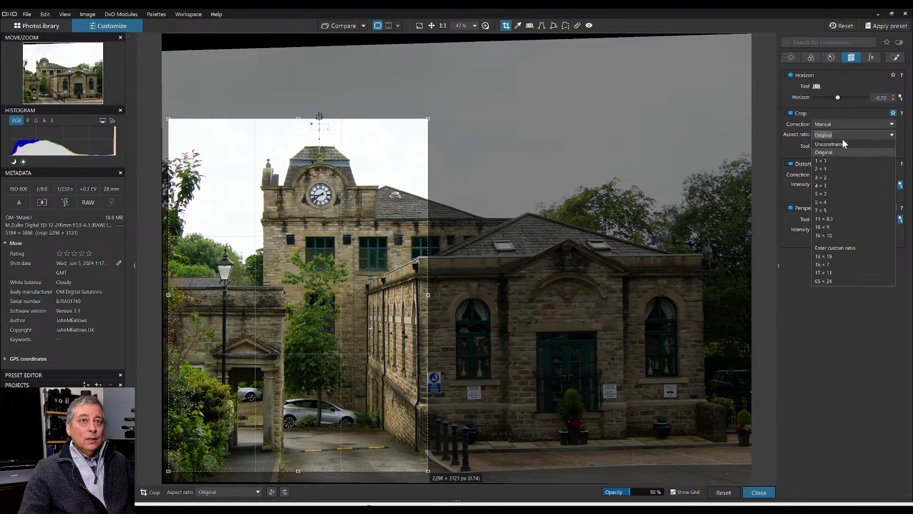
{"action": "left_click", "coordinate": [834, 175]}
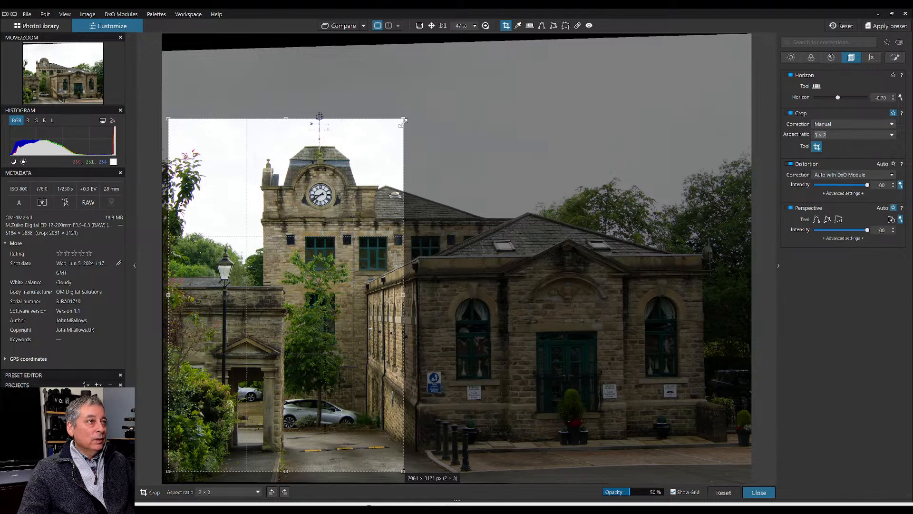
{"action": "left_click_drag", "start_coordinate": [403, 118], "coordinate": [427, 76]}
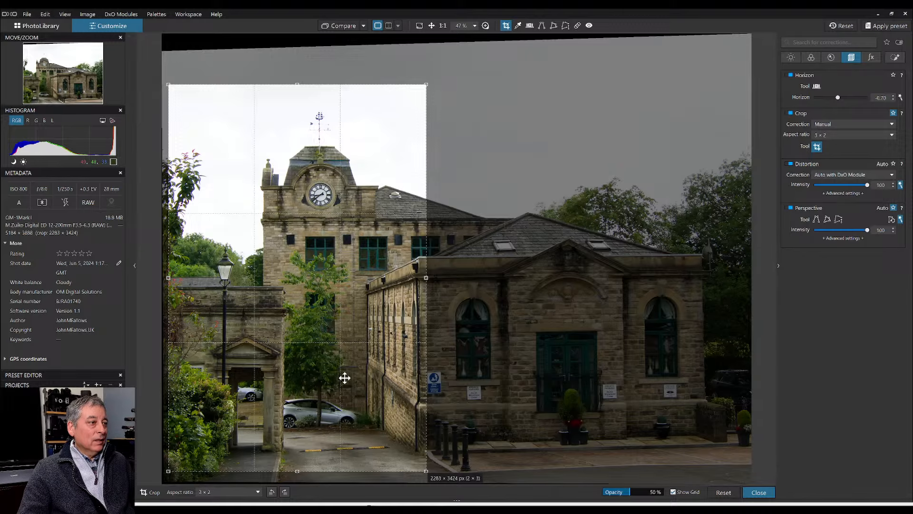
{"action": "double_click", "coordinate": [415, 307]}
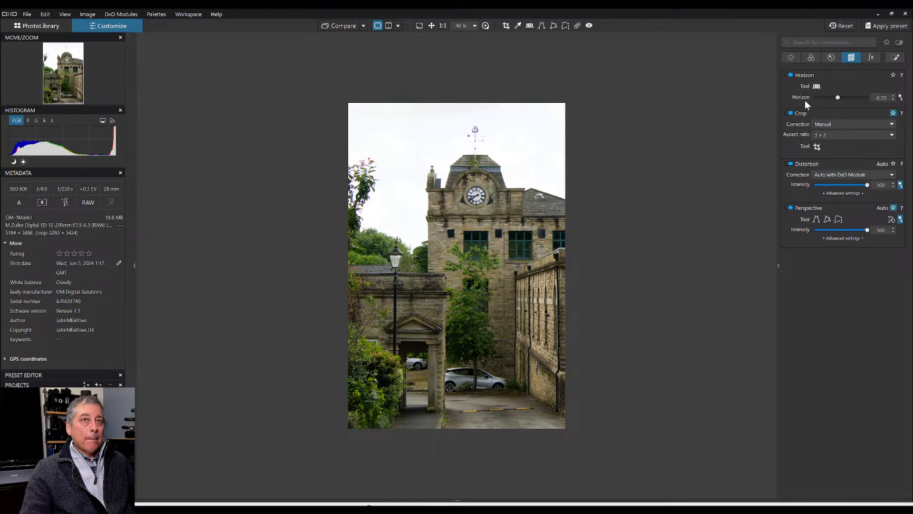
- Preview the photo in Neutral Black and White and return it to color with the Neutral color rendering
{"action": "left_click", "coordinate": [825, 60]}
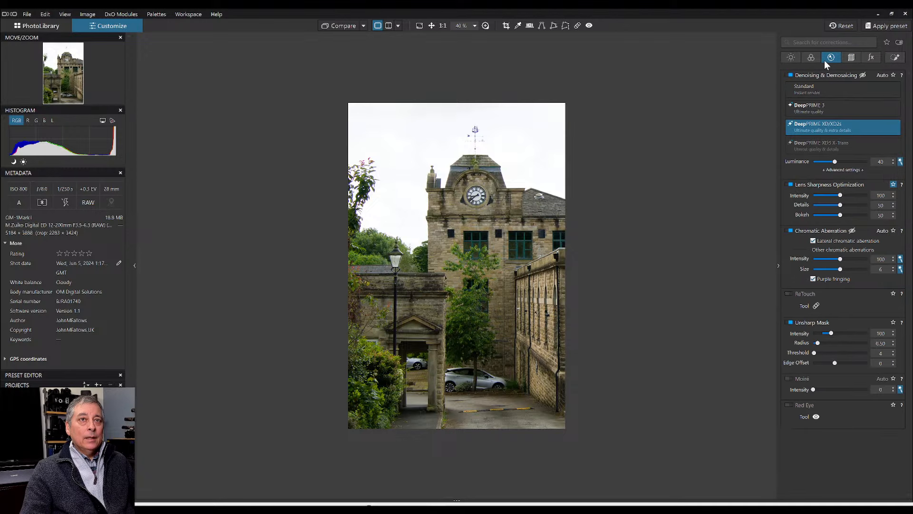
{"action": "left_click", "coordinate": [812, 59]}
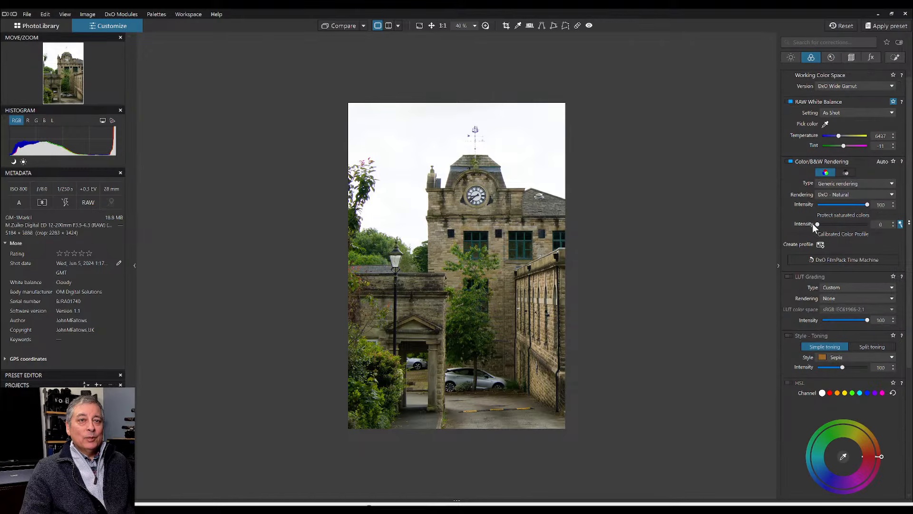
{"action": "left_click", "coordinate": [846, 174]}
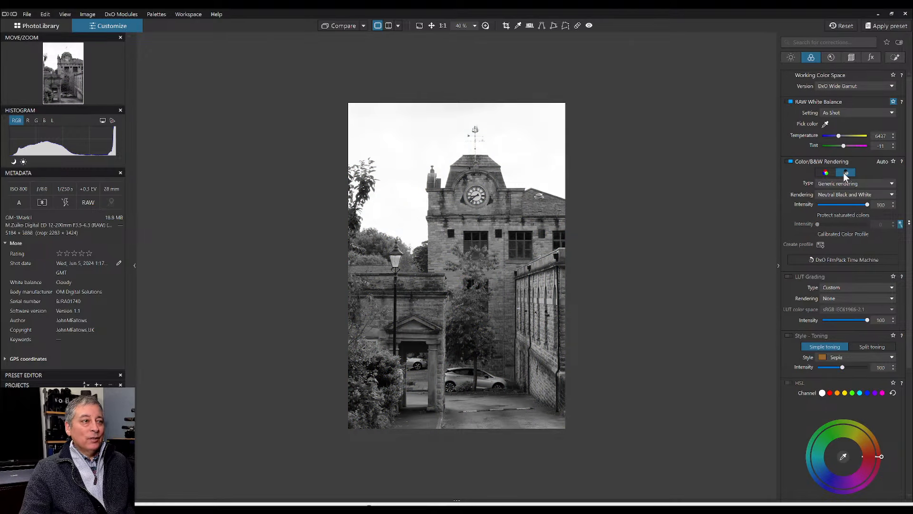
{"action": "left_click", "coordinate": [826, 173]}
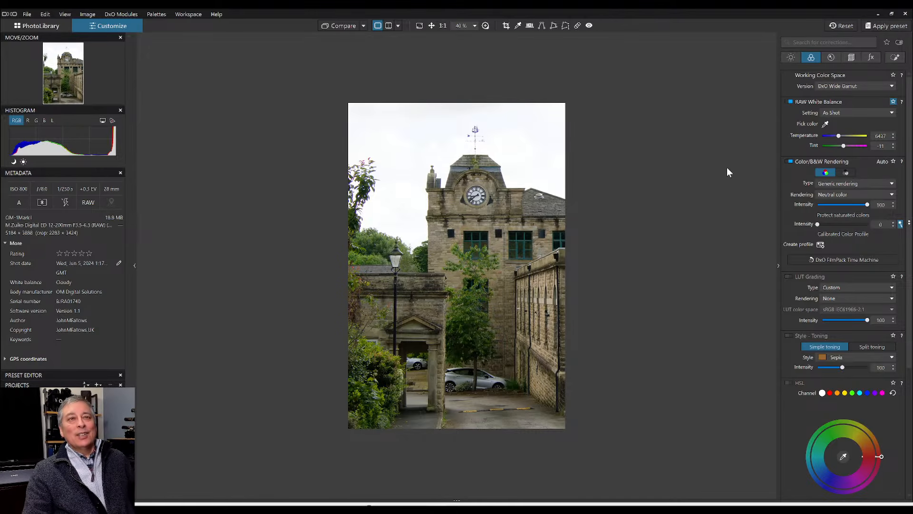
- Add a local adjustment Control line that masks the sky down to the rooftops, and set its luma selectivity to 55
{"action": "left_click", "coordinate": [792, 57]}
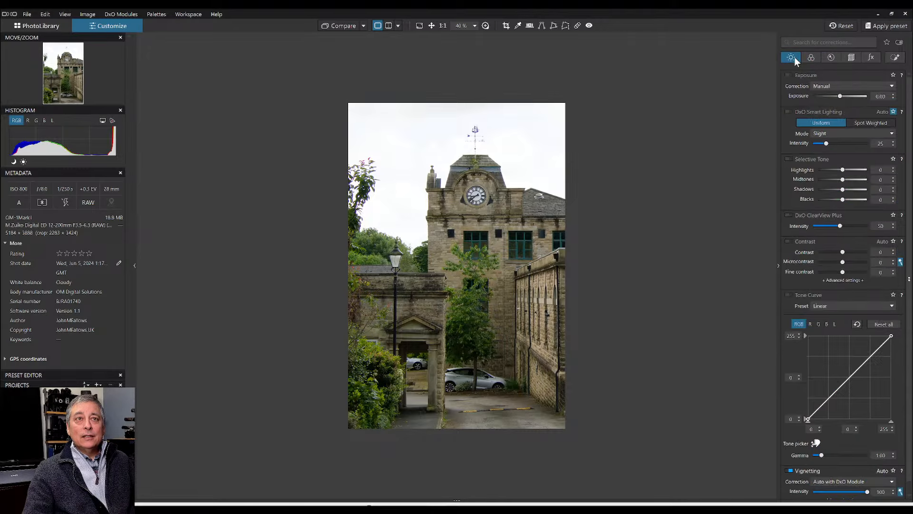
{"action": "left_click", "coordinate": [896, 57]}
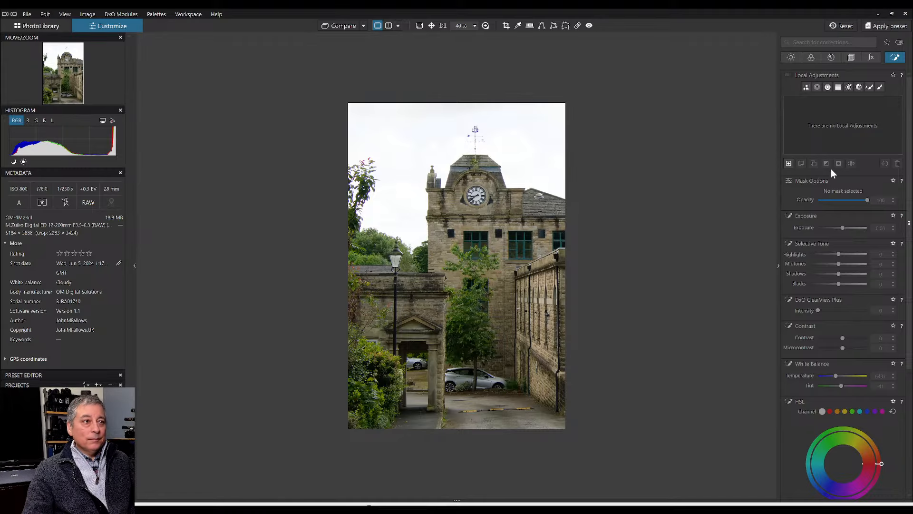
{"action": "left_click", "coordinate": [828, 88]}
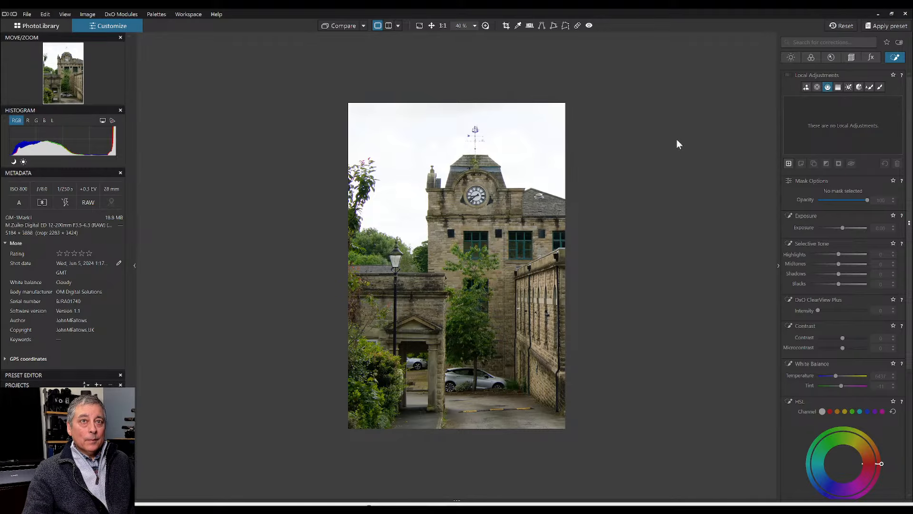
{"action": "left_click_drag", "start_coordinate": [417, 220], "coordinate": [414, 259]}
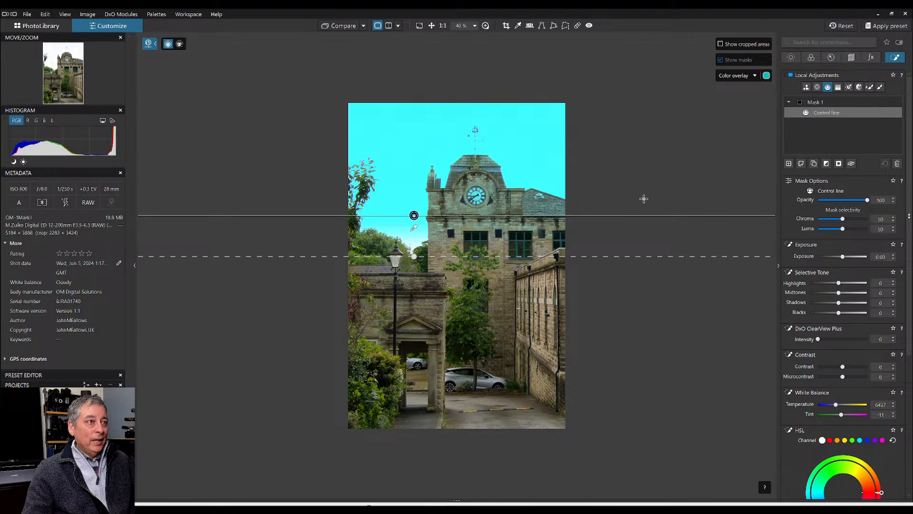
{"action": "left_click_drag", "start_coordinate": [842, 228], "coordinate": [845, 229]}
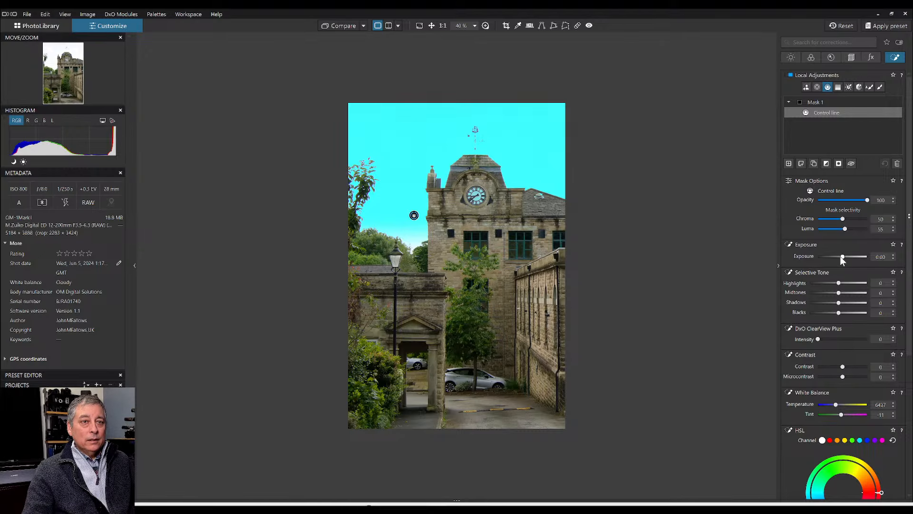
- Set the sky mask's highlights to -54 and its DxO ClearView Plus intensity to about 41
{"action": "left_click", "coordinate": [823, 283]}
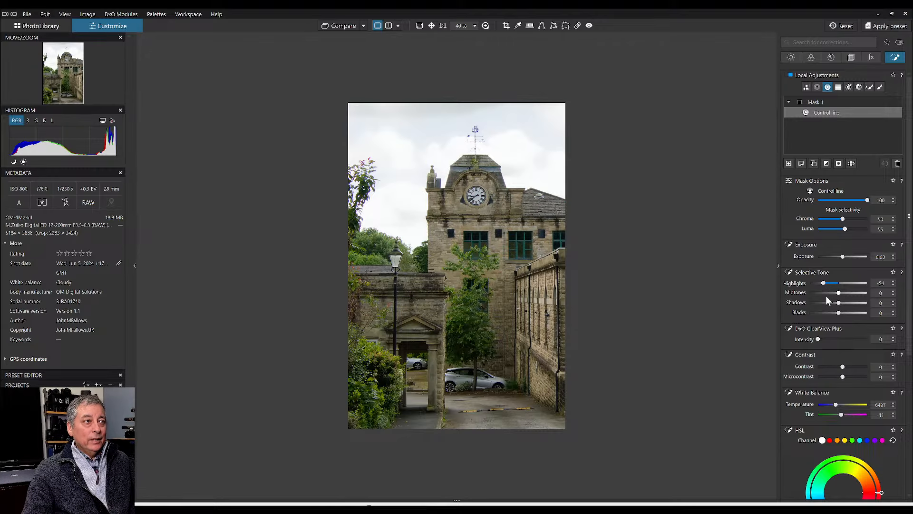
{"action": "left_click", "coordinate": [838, 339]}
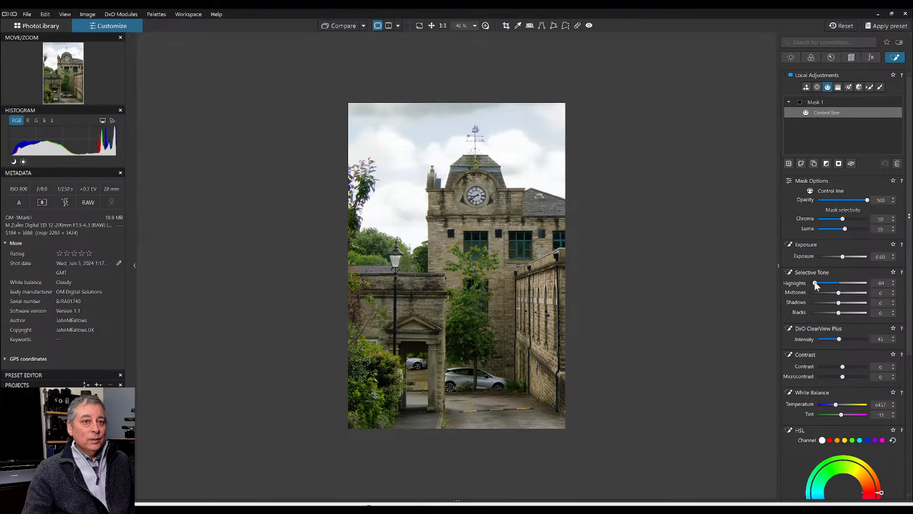
{"action": "left_click_drag", "start_coordinate": [816, 284], "coordinate": [824, 282]}
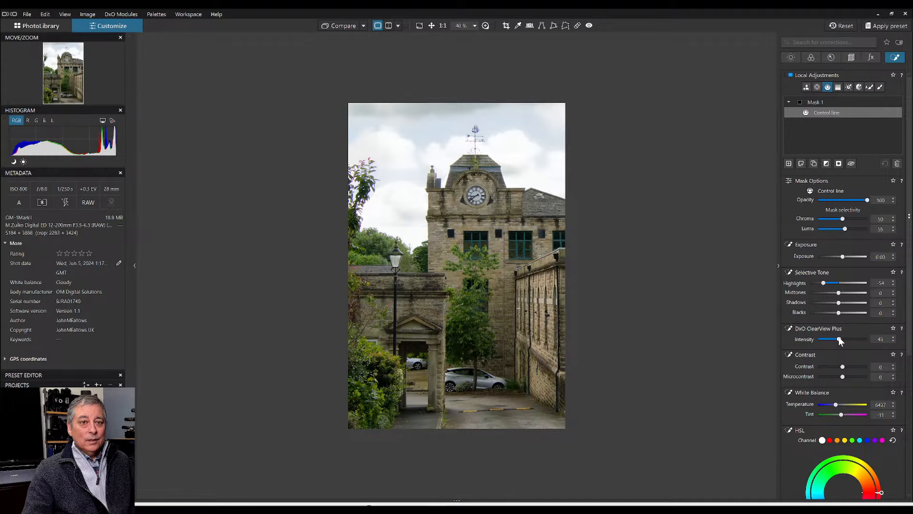
- Set the sky mask's DxO ClearView Plus intensity to 48, vibrancy to 49 and microcontrast to 38
{"action": "mouse_move", "coordinate": [839, 339]}
{"action": "left_mouse_down"}
{"action": "mouse_move", "coordinate": [849, 338]}
{"action": "mouse_move", "coordinate": [841, 338]}
{"action": "left_mouse_up"}
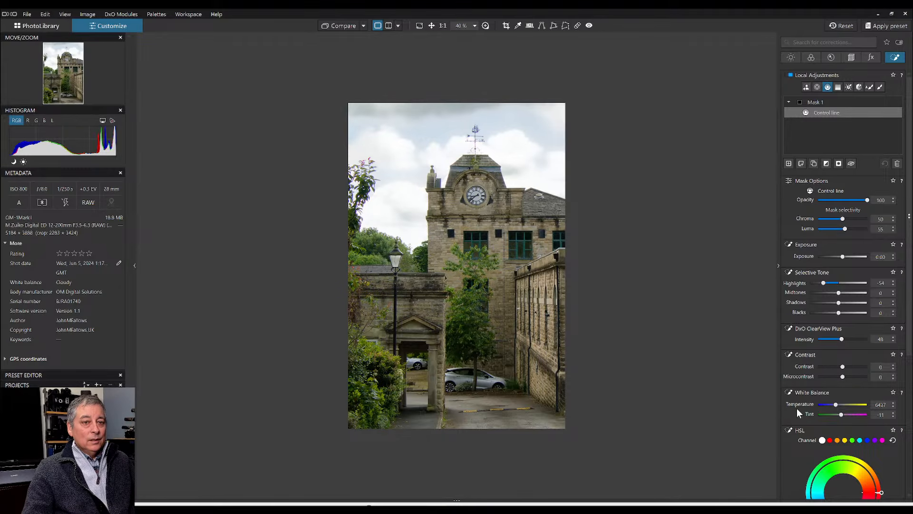
{"action": "scroll", "coordinate": [798, 413], "scroll_direction": "down", "scroll_amount": 5}
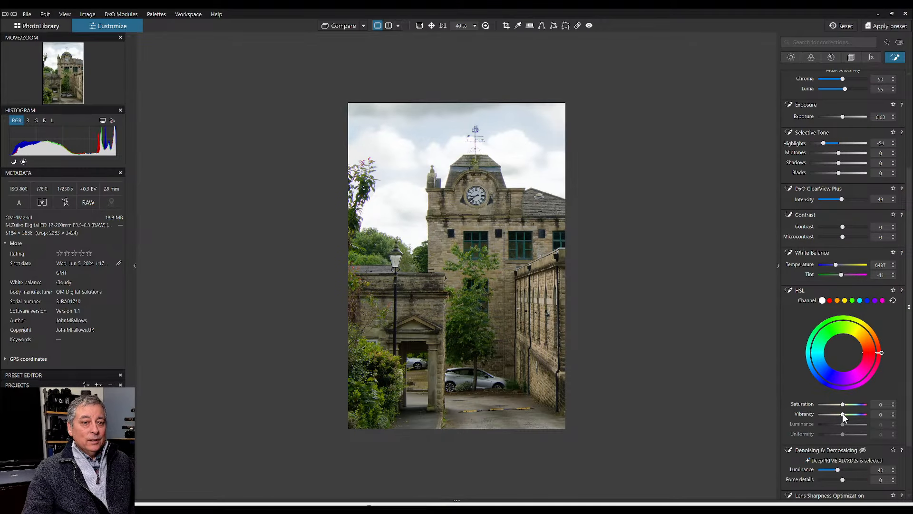
{"action": "mouse_move", "coordinate": [852, 414]}
{"action": "left_mouse_down"}
{"action": "mouse_move", "coordinate": [869, 416]}
{"action": "mouse_move", "coordinate": [849, 414]}
{"action": "mouse_move", "coordinate": [856, 415]}
{"action": "left_mouse_up"}
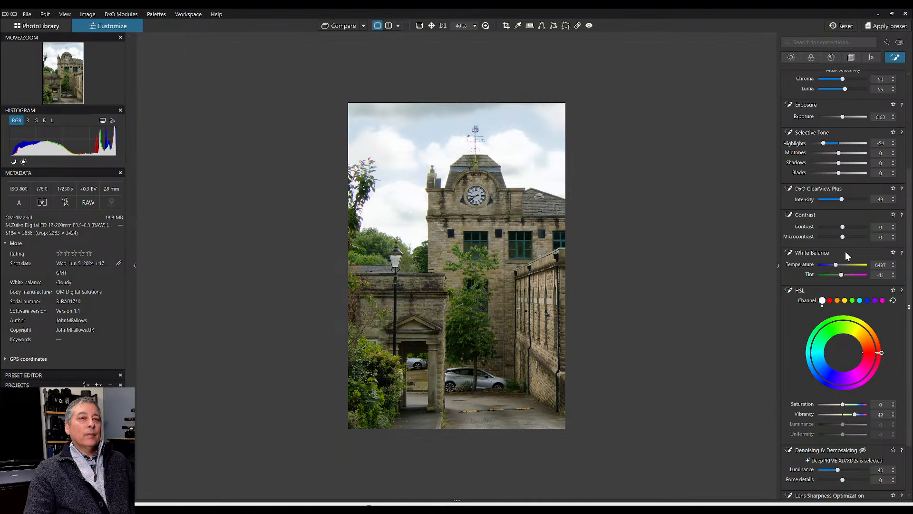
{"action": "left_click_drag", "start_coordinate": [846, 238], "coordinate": [851, 238]}
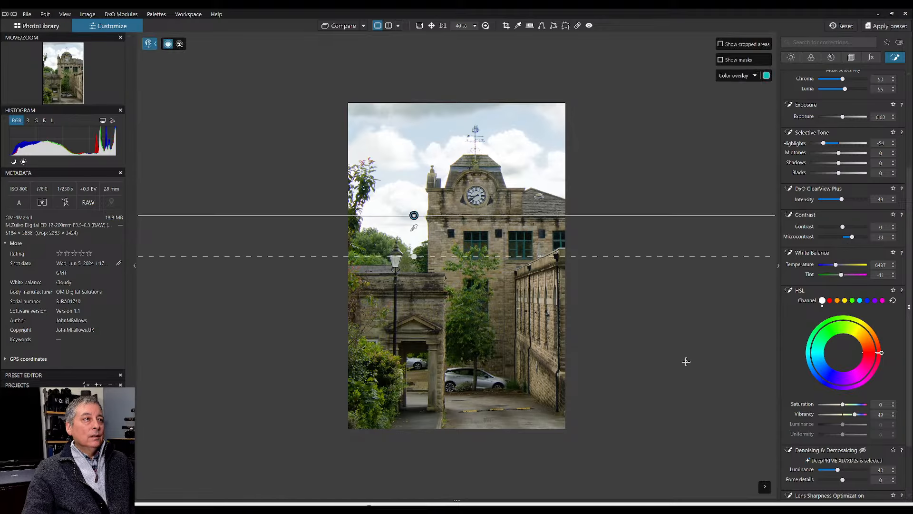
- Create a new local adjustment mask and use AI mask selections to cover the silver car and the car behind the archway
{"action": "scroll", "coordinate": [660, 365], "scroll_direction": "up", "scroll_amount": 1}
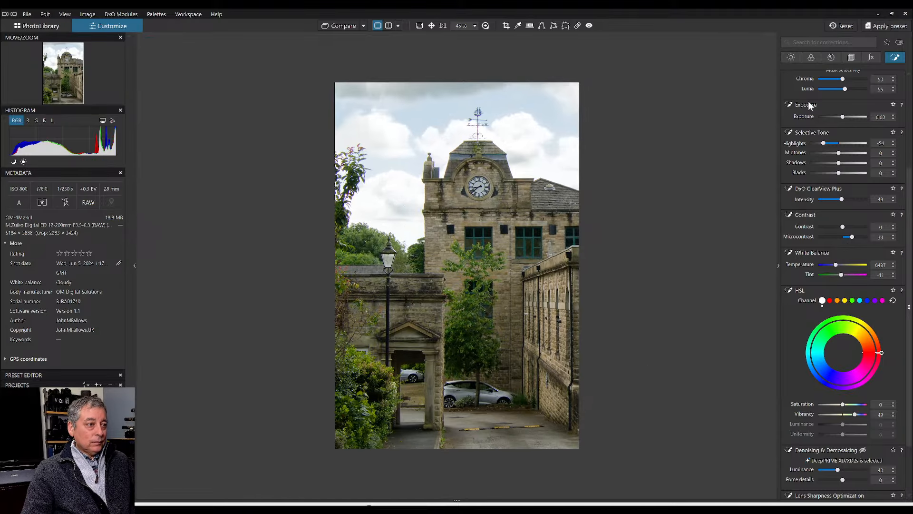
{"action": "scroll", "coordinate": [820, 190], "scroll_direction": "up", "scroll_amount": 3}
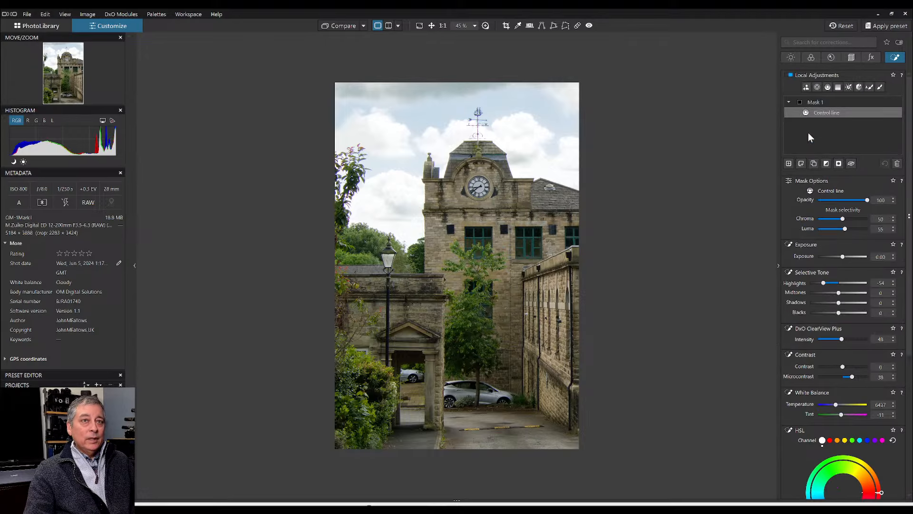
{"action": "left_click", "coordinate": [789, 163]}
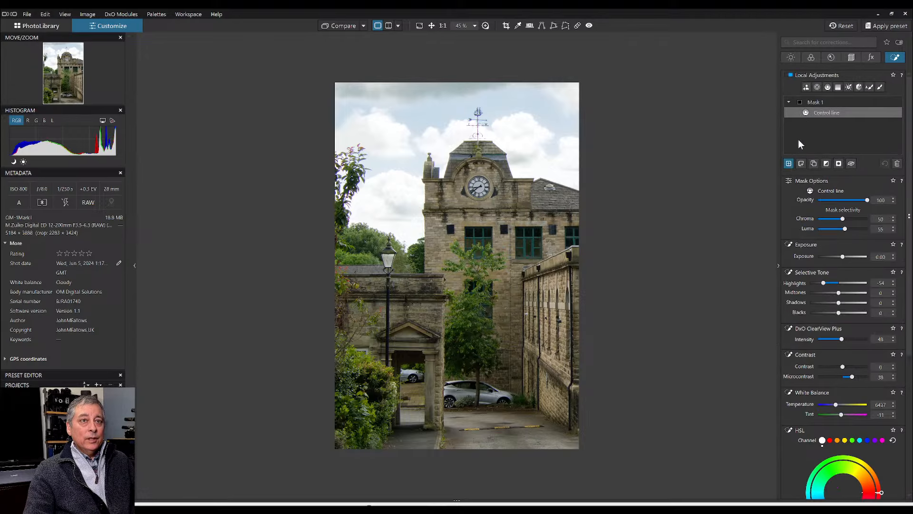
{"action": "left_click", "coordinate": [807, 89]}
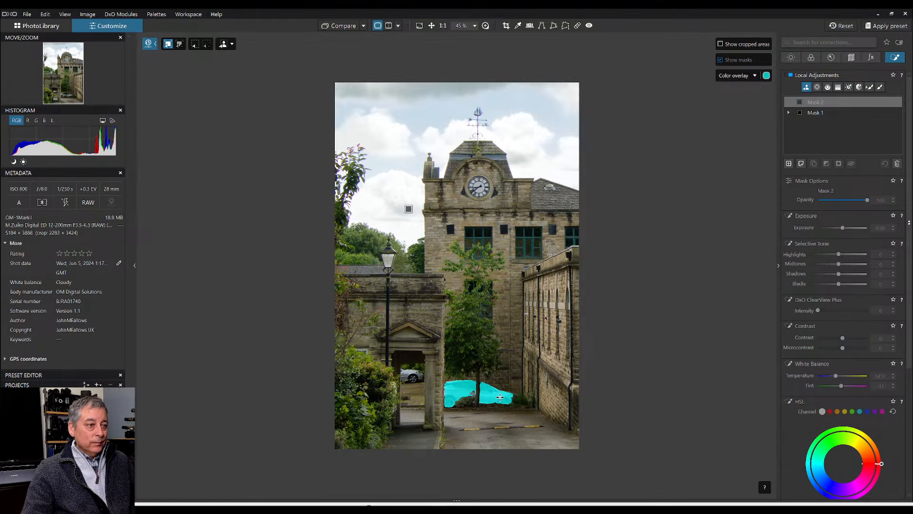
{"action": "left_click", "coordinate": [500, 397]}
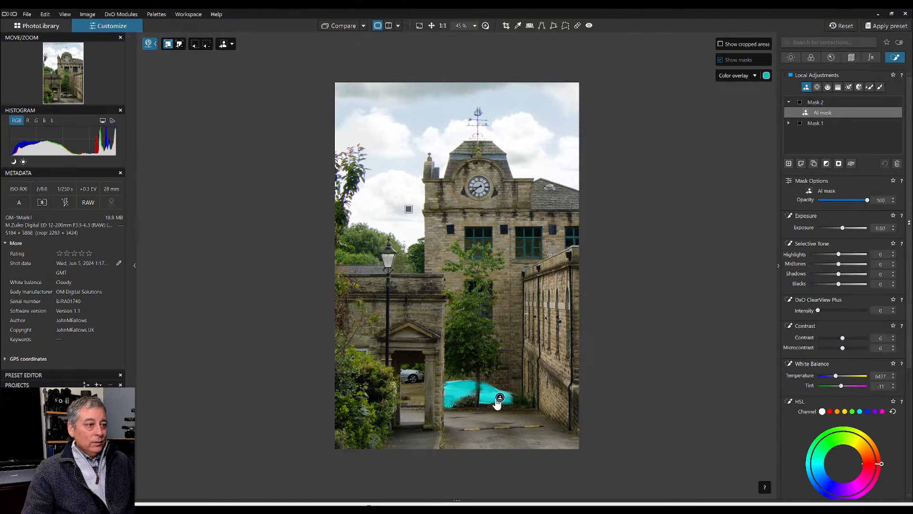
{"action": "left_click", "coordinate": [473, 392]}
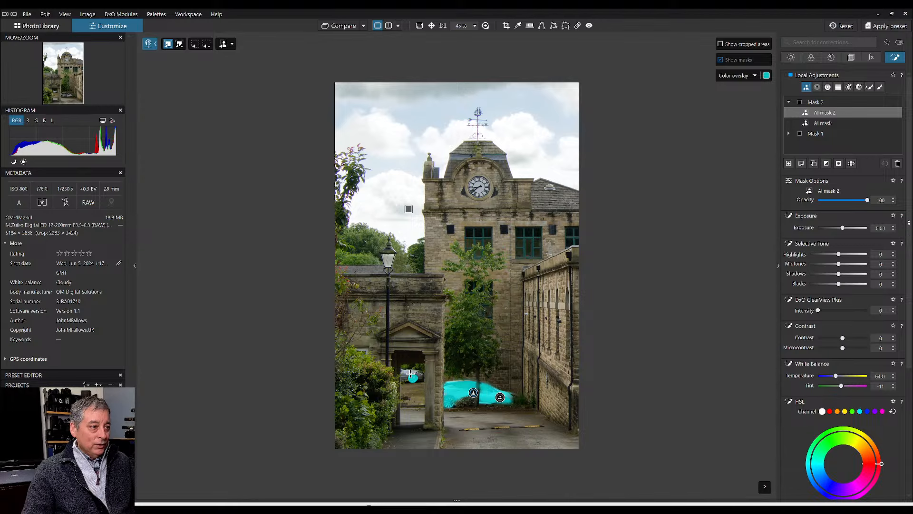
{"action": "left_click", "coordinate": [409, 373]}
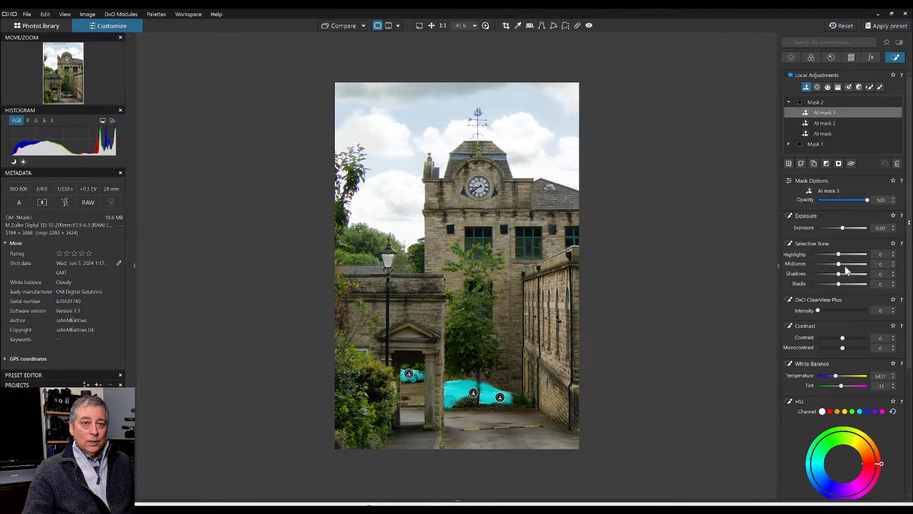
- Set the car mask's highlights to about 75, midtones to 42, shadows to 19, DxO ClearView Plus intensity to 13 and microcontrast to 61
{"action": "left_click_drag", "start_coordinate": [838, 255], "coordinate": [843, 275]}
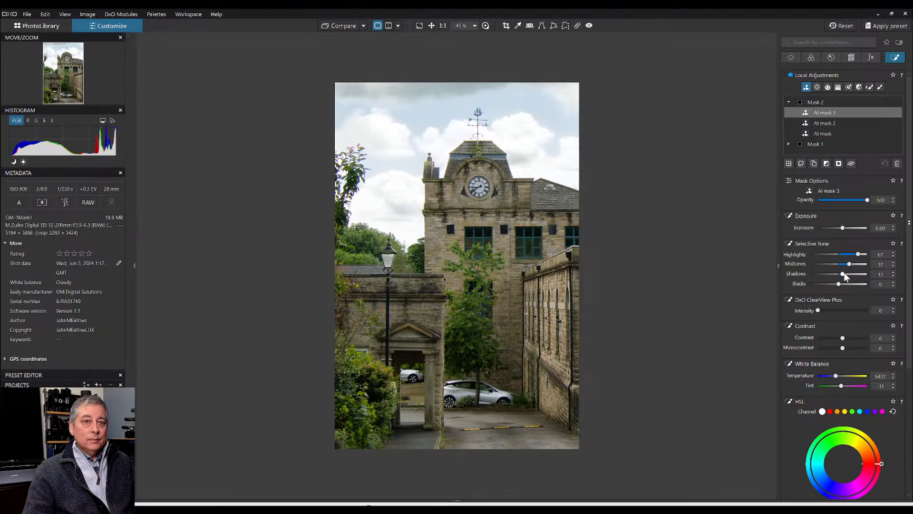
{"action": "mouse_move", "coordinate": [843, 274]}
{"action": "left_mouse_down"}
{"action": "mouse_move", "coordinate": [862, 254]}
{"action": "mouse_move", "coordinate": [851, 264]}
{"action": "left_mouse_up"}
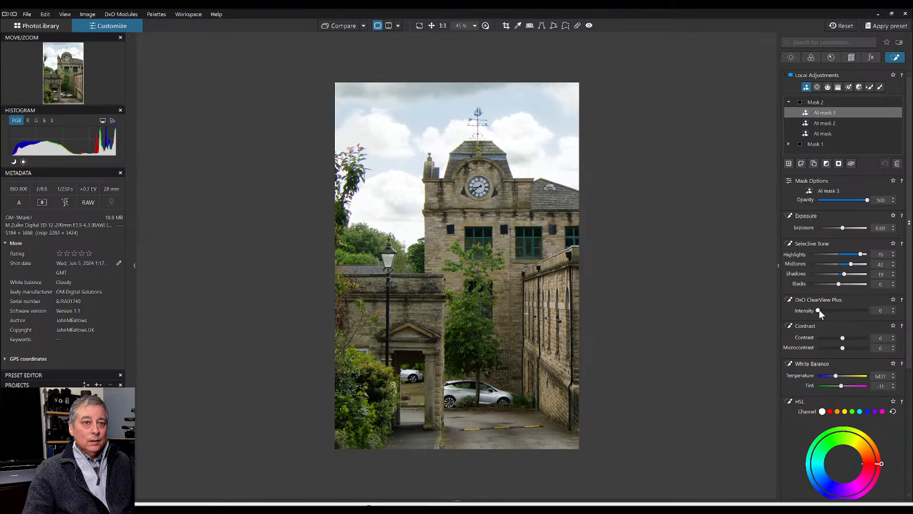
{"action": "left_click_drag", "start_coordinate": [819, 310], "coordinate": [826, 310]}
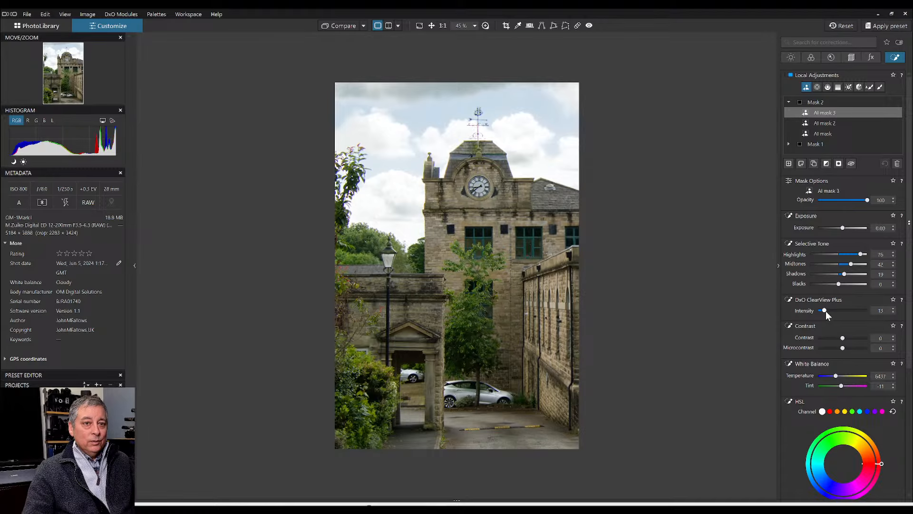
{"action": "left_click_drag", "start_coordinate": [842, 347], "coordinate": [857, 349]}
{"action": "scroll", "coordinate": [800, 371], "scroll_direction": "down", "scroll_amount": 2}
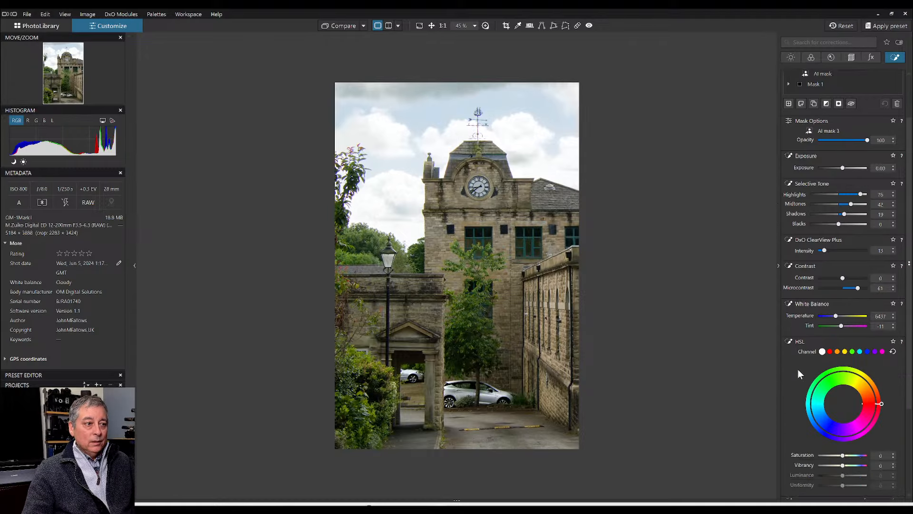
{"action": "scroll", "coordinate": [798, 369], "scroll_direction": "down", "scroll_amount": 3}
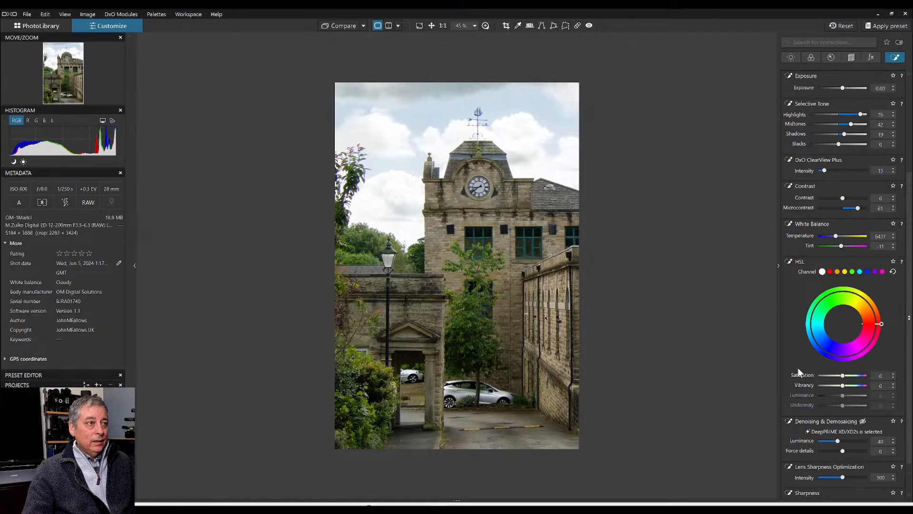
{"action": "key", "text": "l"}
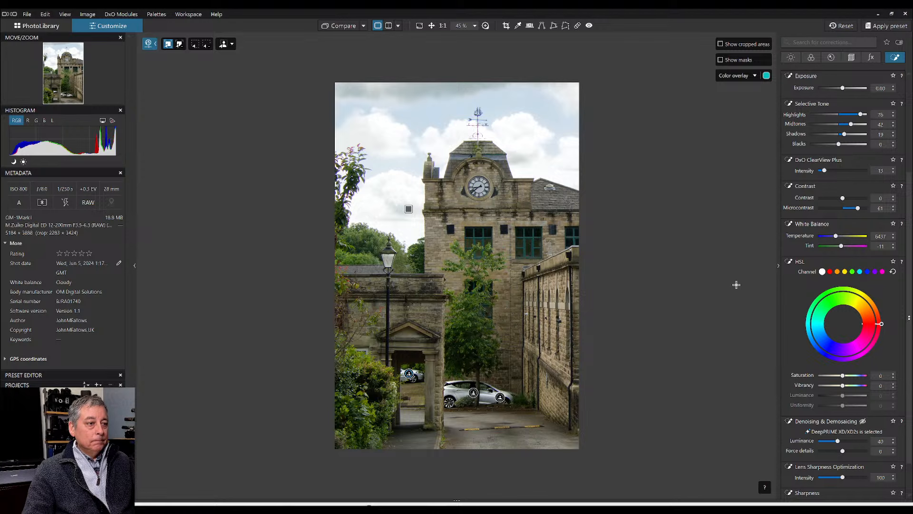
{"action": "key", "text": "l"}
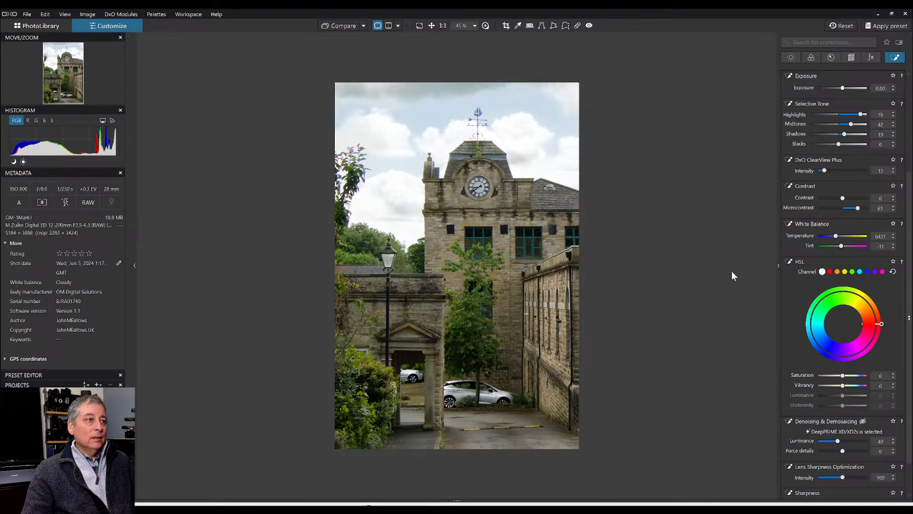
- Darken the whole photo by setting the global exposure correction to -0.99
{"action": "scroll", "coordinate": [753, 269], "scroll_direction": "up", "scroll_amount": 1}
{"action": "scroll", "coordinate": [816, 257], "scroll_direction": "up", "scroll_amount": 6}
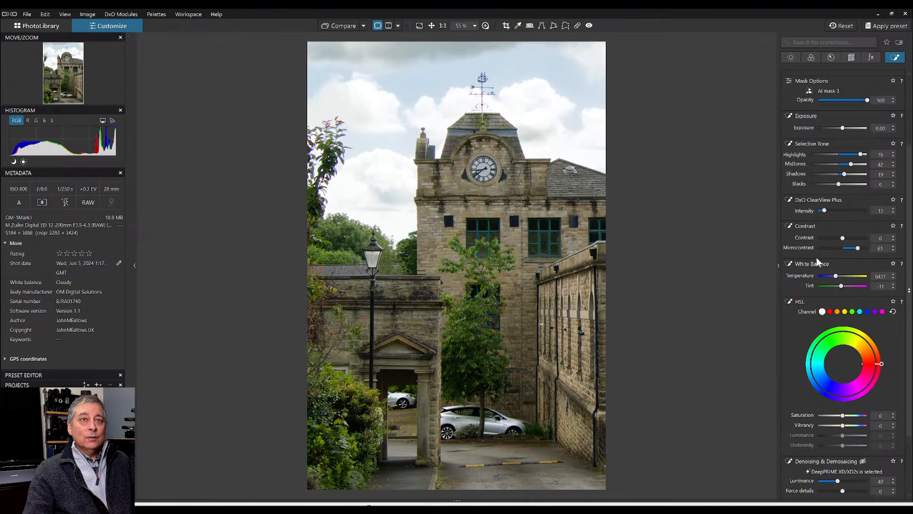
{"action": "left_click", "coordinate": [791, 57]}
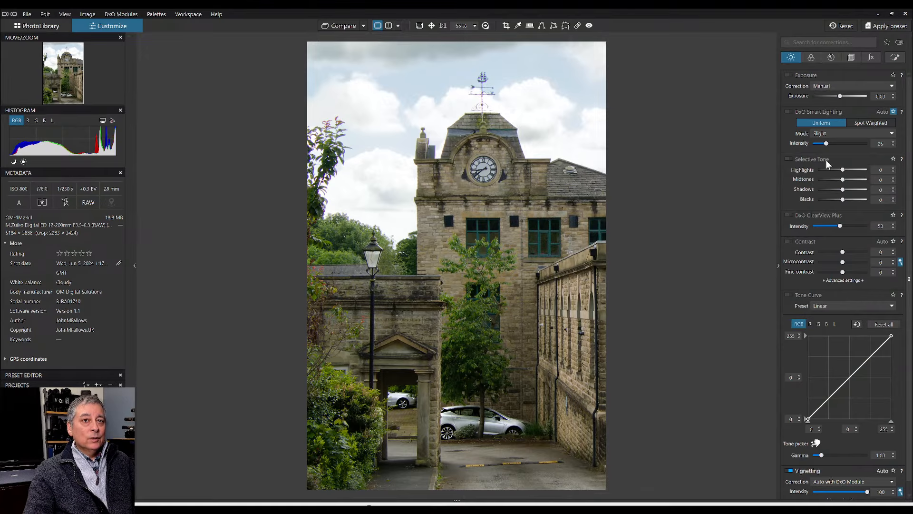
{"action": "left_click_drag", "start_coordinate": [840, 96], "coordinate": [820, 98]}
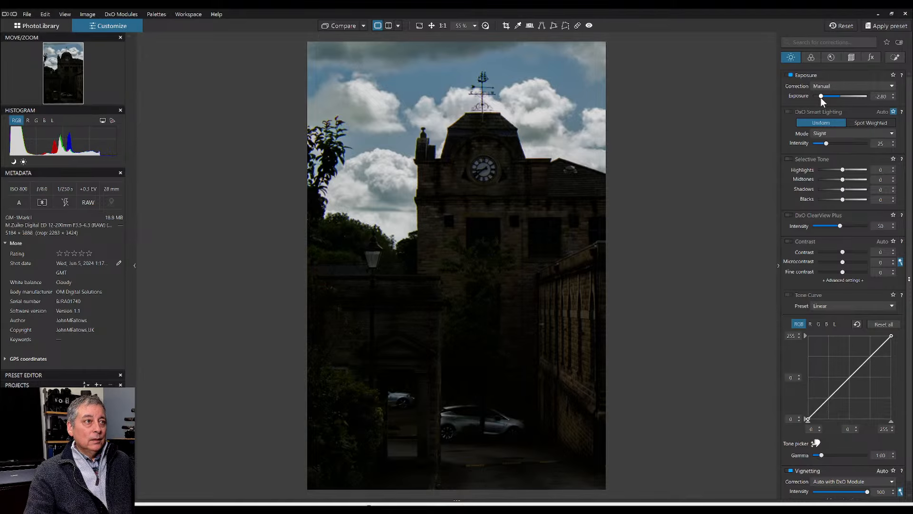
{"action": "double_click", "coordinate": [821, 97]}
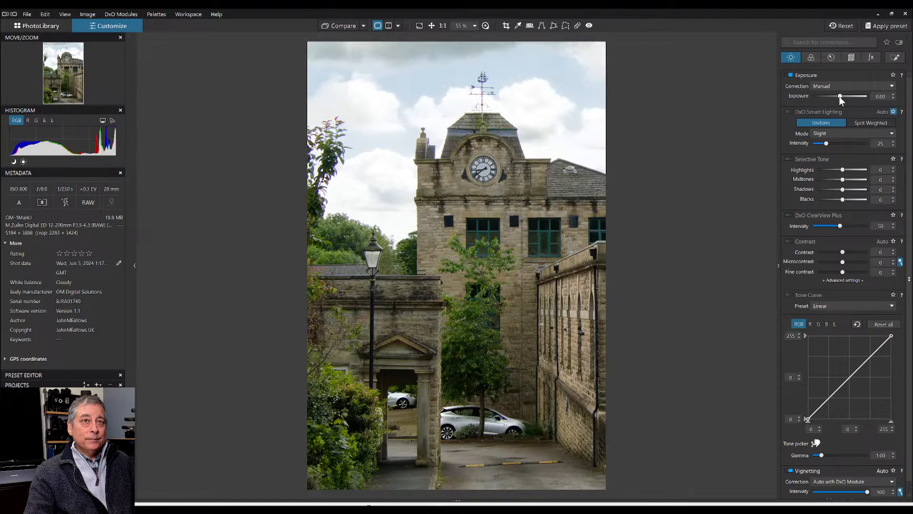
{"action": "left_click_drag", "start_coordinate": [838, 97], "coordinate": [834, 96]}
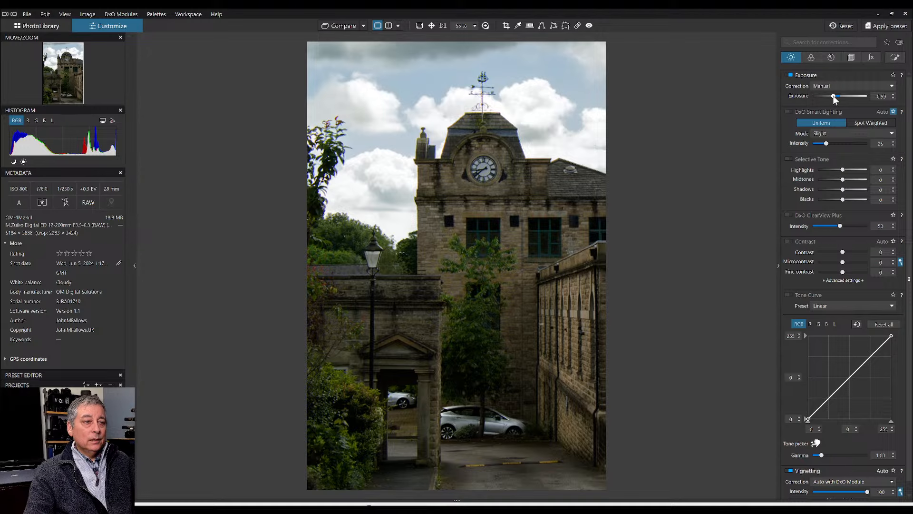
{"action": "left_click_drag", "start_coordinate": [834, 96], "coordinate": [833, 95]}
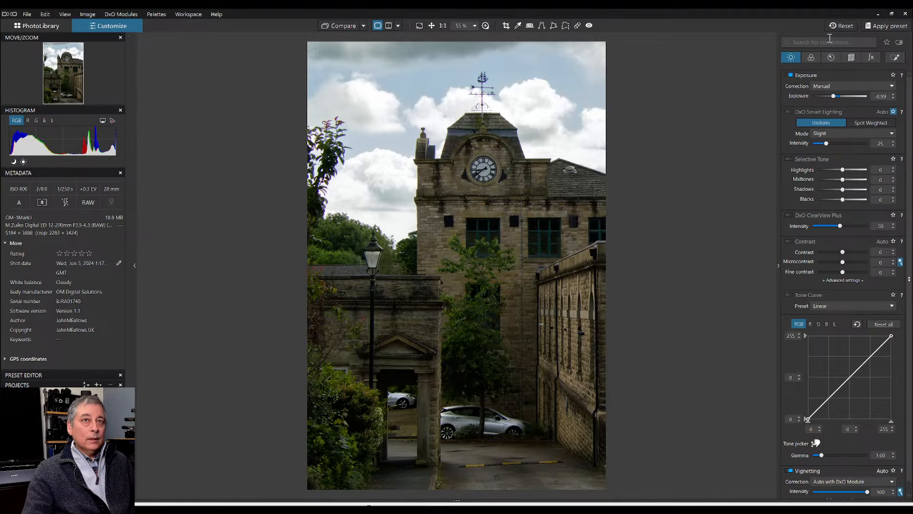
- Return to the local adjustments and set the car mask's exposure to 0.60
{"action": "left_click", "coordinate": [895, 57]}
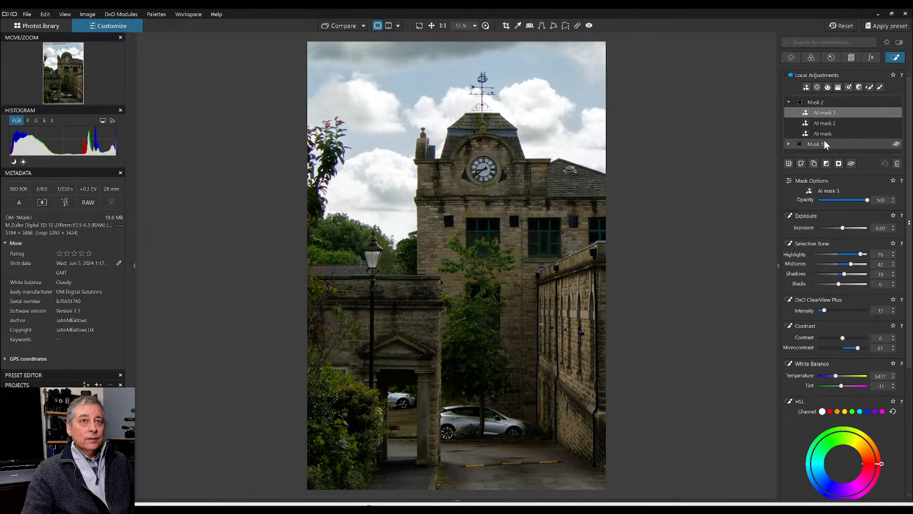
{"action": "left_click", "coordinate": [820, 103]}
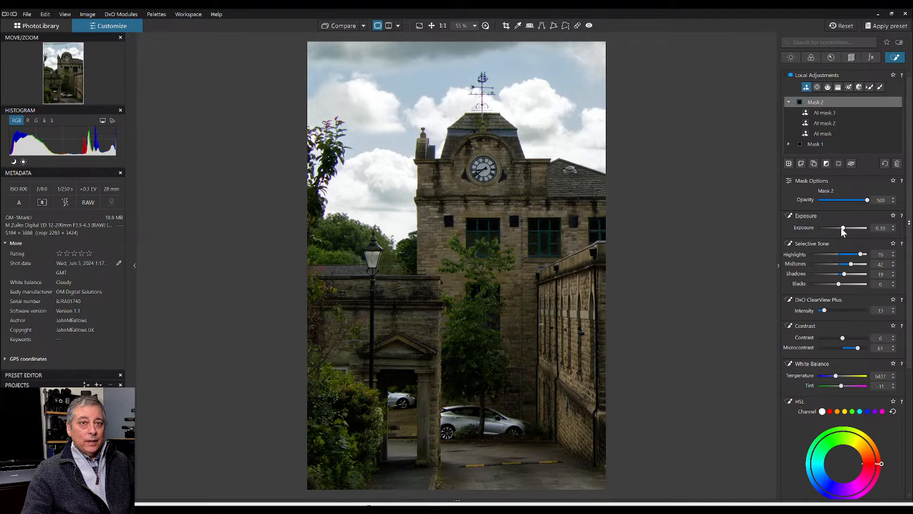
{"action": "scroll", "coordinate": [843, 231], "scroll_direction": "up", "scroll_amount": 4}
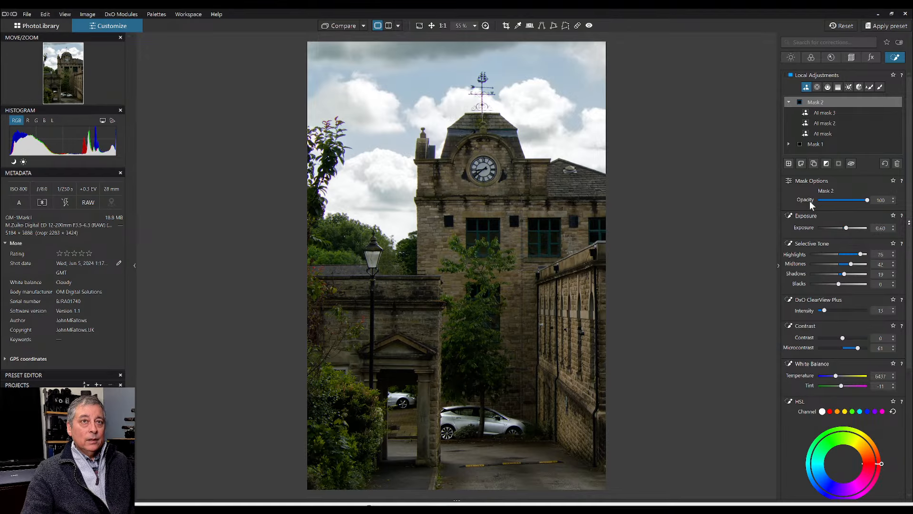
- Add a new AI mask on the street lamp's lantern and set its highlights to 71, midtones to 40 and shadows to about 19
{"action": "left_click", "coordinate": [789, 102]}
{"action": "left_click", "coordinate": [790, 163]}
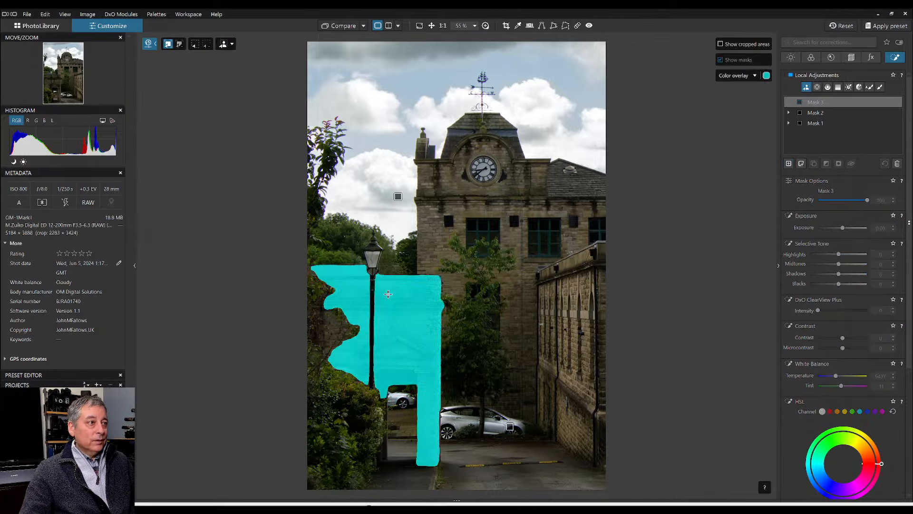
{"action": "left_click", "coordinate": [374, 264]}
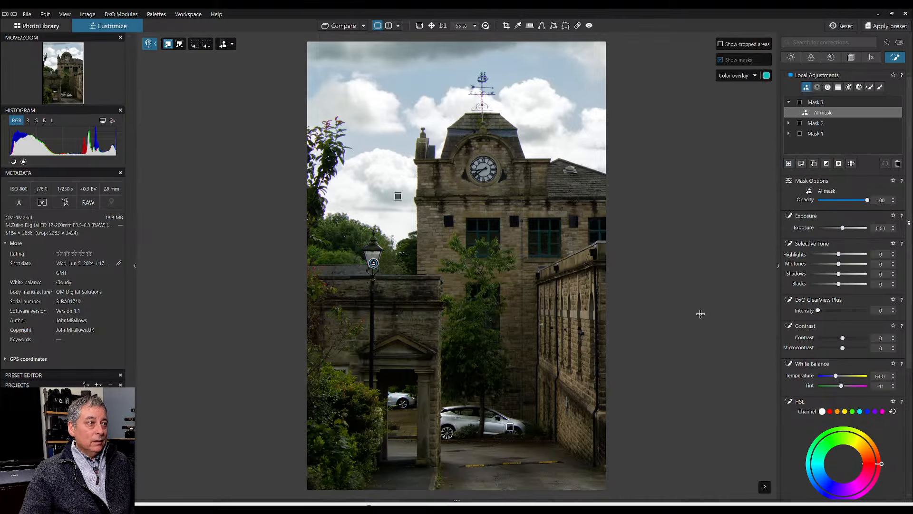
{"action": "left_click", "coordinate": [855, 255]}
{"action": "left_click_drag", "start_coordinate": [854, 255], "coordinate": [849, 265]}
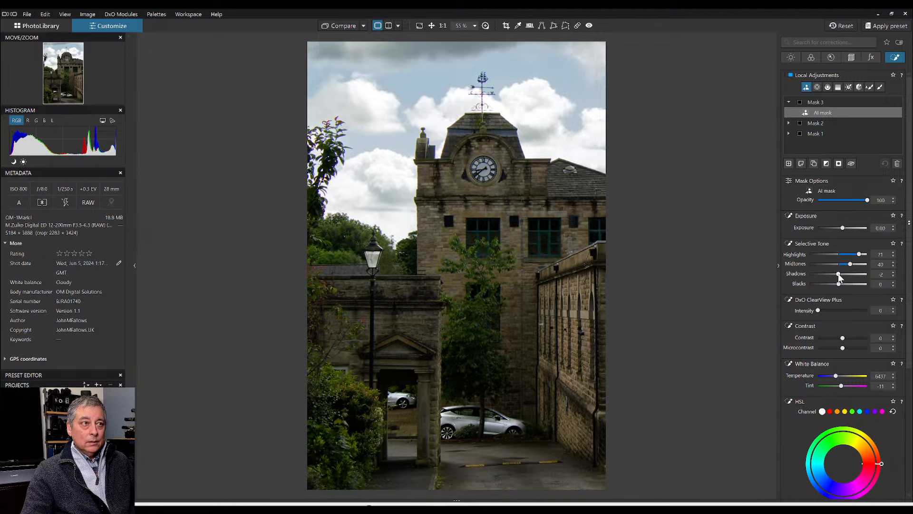
{"action": "left_click_drag", "start_coordinate": [839, 278], "coordinate": [843, 275]}
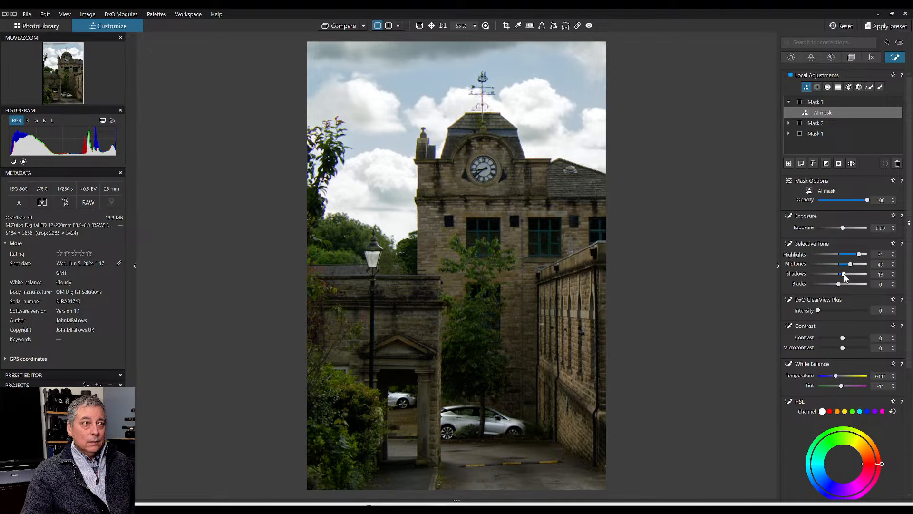
- Add a separate AI mask on the tower's clock face and set its highlights to 47 and midtones to 15
{"action": "left_click", "coordinate": [482, 171]}
{"action": "scroll", "coordinate": [843, 387], "scroll_direction": "down", "scroll_amount": 3}
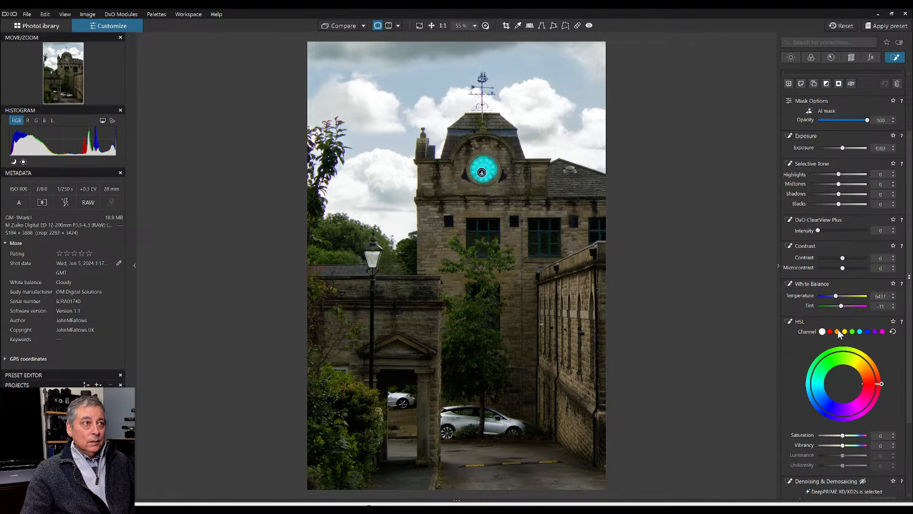
{"action": "scroll", "coordinate": [814, 290], "scroll_direction": "up", "scroll_amount": 3}
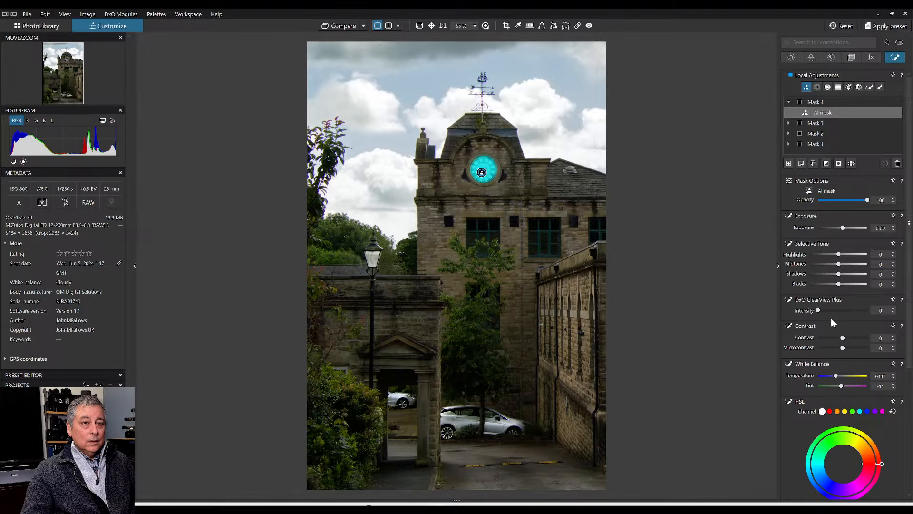
{"action": "mouse_move", "coordinate": [839, 254]}
{"action": "left_mouse_down"}
{"action": "mouse_move", "coordinate": [852, 255]}
{"action": "mouse_move", "coordinate": [843, 264]}
{"action": "left_mouse_up"}
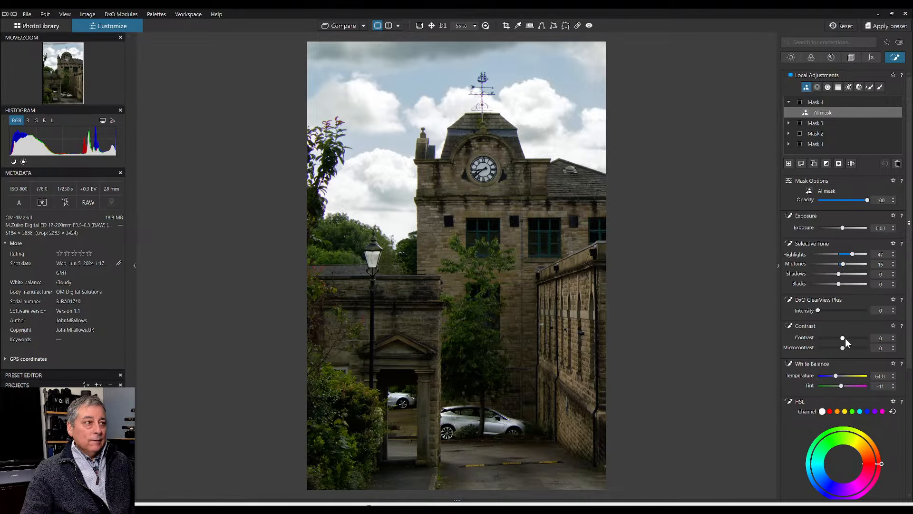
- Warm the street lamp's lantern mask by setting its white balance temperature to 9942
{"action": "left_click", "coordinate": [826, 123]}
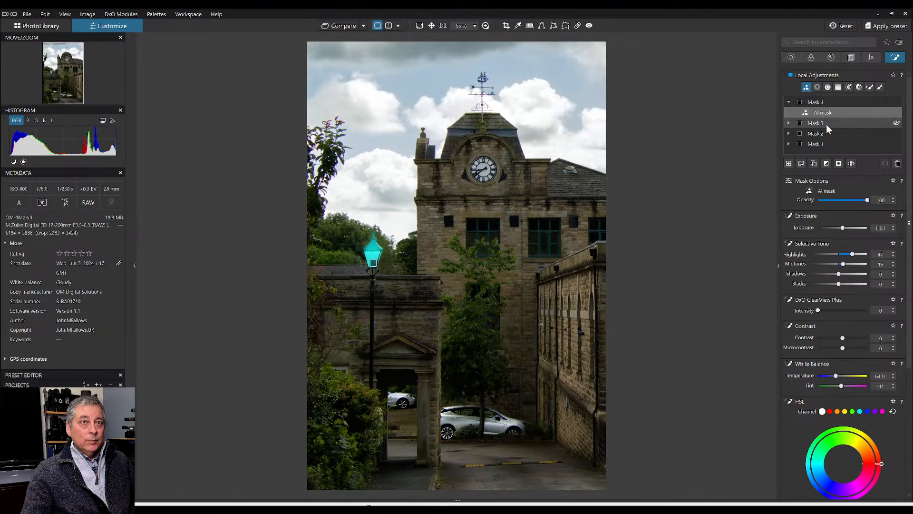
{"action": "scroll", "coordinate": [828, 337], "scroll_direction": "down", "scroll_amount": 1}
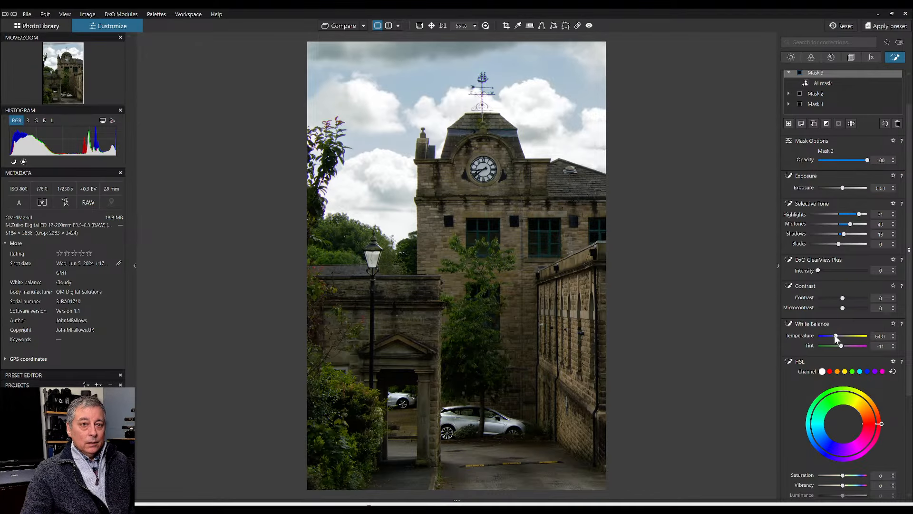
{"action": "left_click_drag", "start_coordinate": [836, 337], "coordinate": [843, 335]}
{"action": "scroll", "coordinate": [819, 310], "scroll_direction": "up", "scroll_amount": 1}
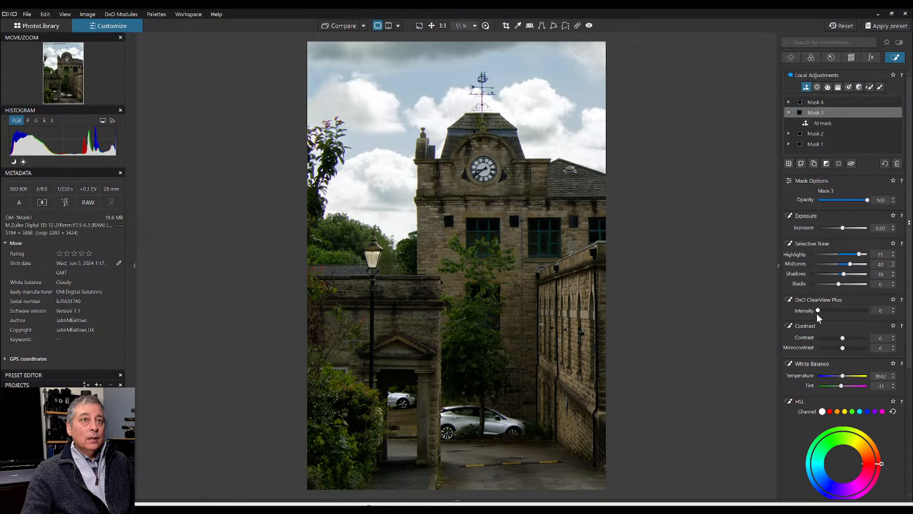
- Create a new mask with a control point on the lamp post just below the lantern, covering the surrounding wall
{"action": "left_click", "coordinate": [818, 87]}
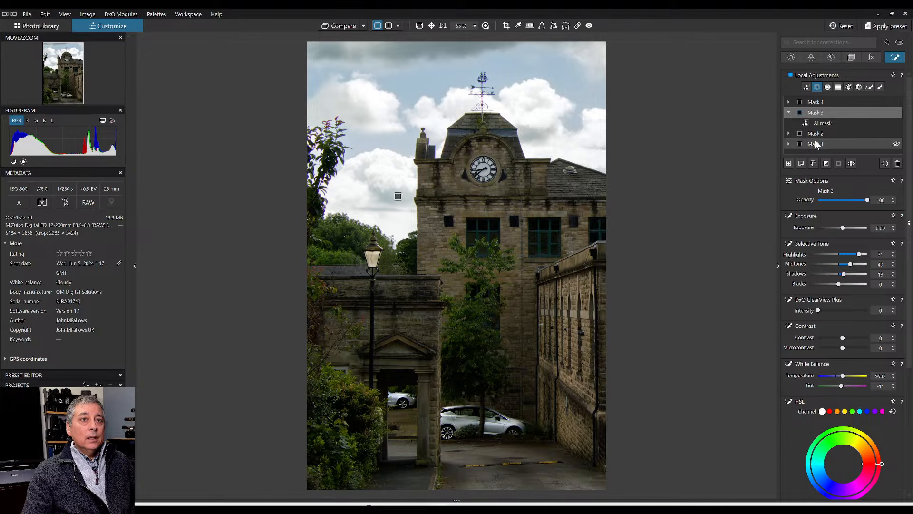
{"action": "left_click", "coordinate": [789, 164]}
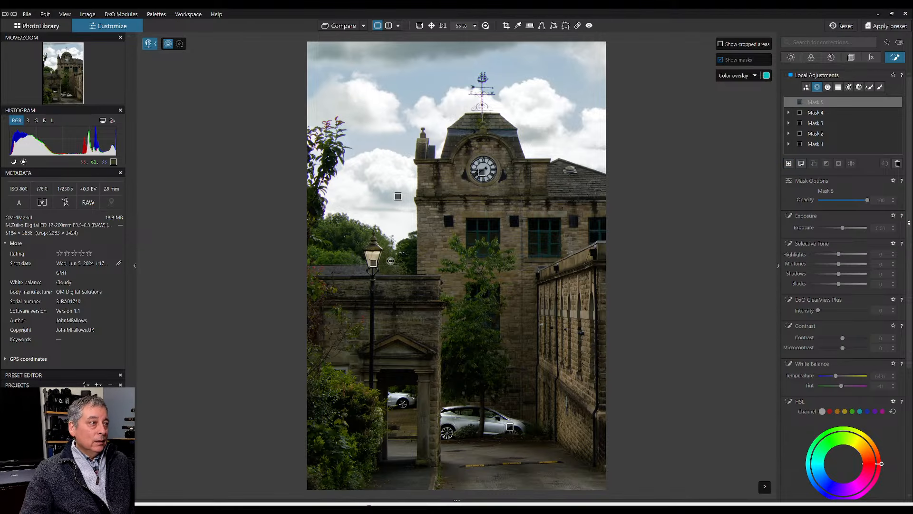
{"action": "left_click", "coordinate": [372, 275]}
{"action": "left_click_drag", "start_coordinate": [386, 287], "coordinate": [441, 310]}
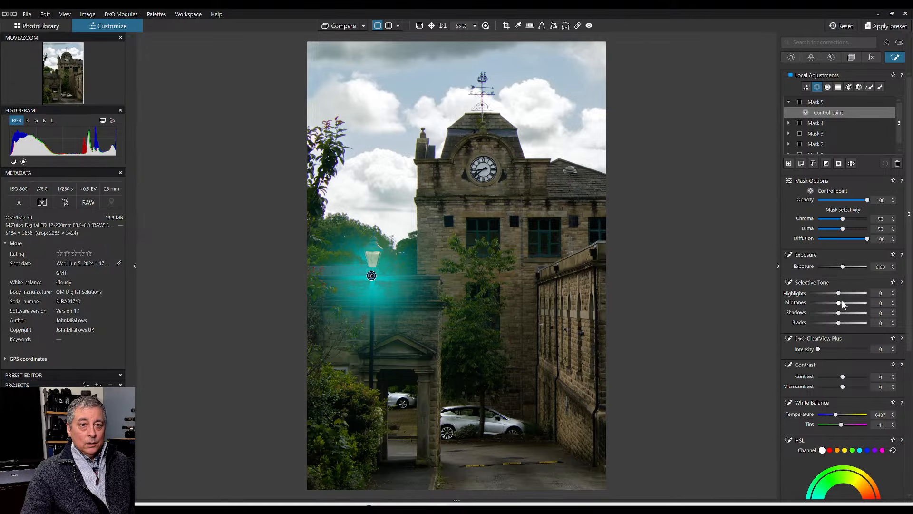
- Set the lamp-post control point's highlights to 60, midtones to 43, shadows to 28, temperature to 9786 and microcontrast to about 23
{"action": "mouse_move", "coordinate": [840, 294]}
{"action": "left_mouse_down"}
{"action": "mouse_move", "coordinate": [858, 293]}
{"action": "mouse_move", "coordinate": [852, 303]}
{"action": "left_mouse_up"}
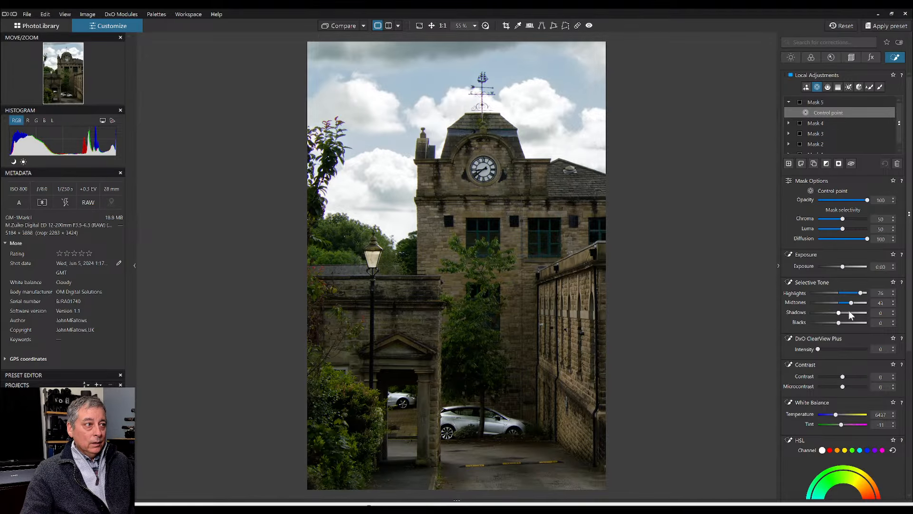
{"action": "left_click_drag", "start_coordinate": [839, 313], "coordinate": [848, 313]}
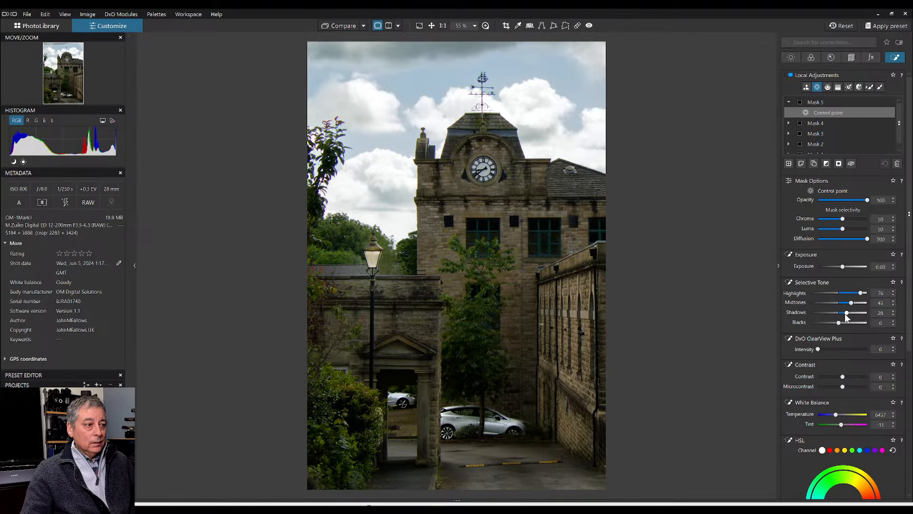
{"action": "scroll", "coordinate": [818, 362], "scroll_direction": "down", "scroll_amount": 1}
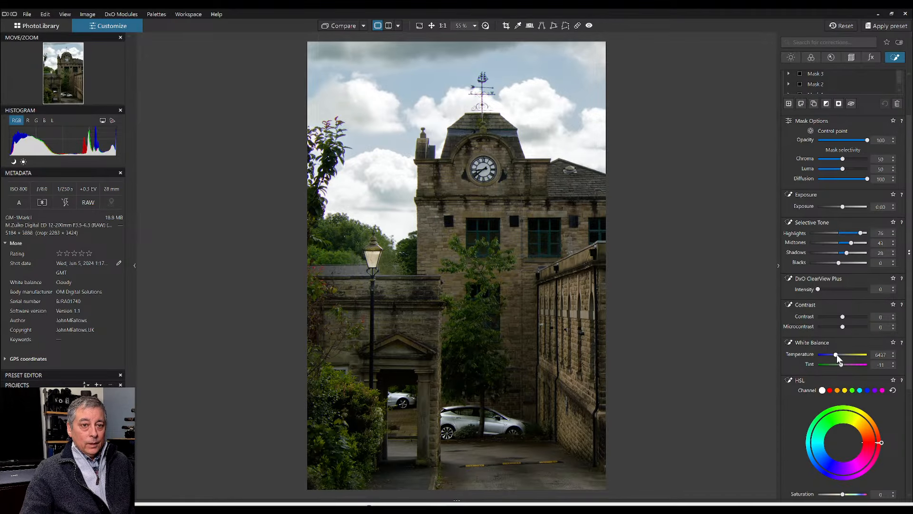
{"action": "left_click_drag", "start_coordinate": [836, 354], "coordinate": [842, 356]}
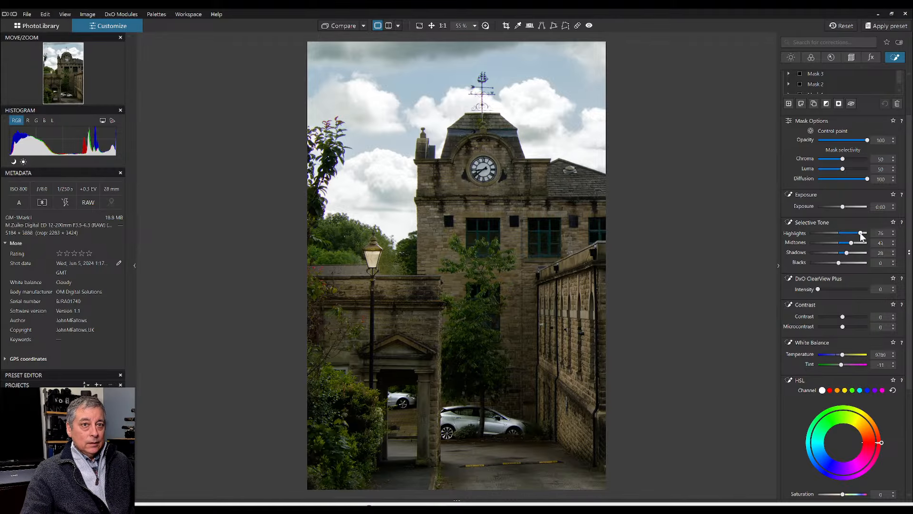
{"action": "left_click_drag", "start_coordinate": [860, 232], "coordinate": [855, 232]}
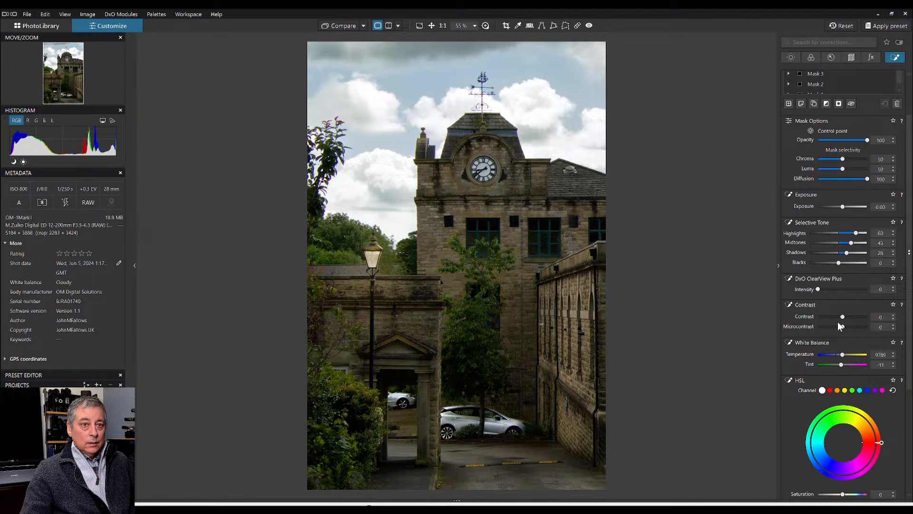
{"action": "left_click_drag", "start_coordinate": [843, 326], "coordinate": [848, 326]}
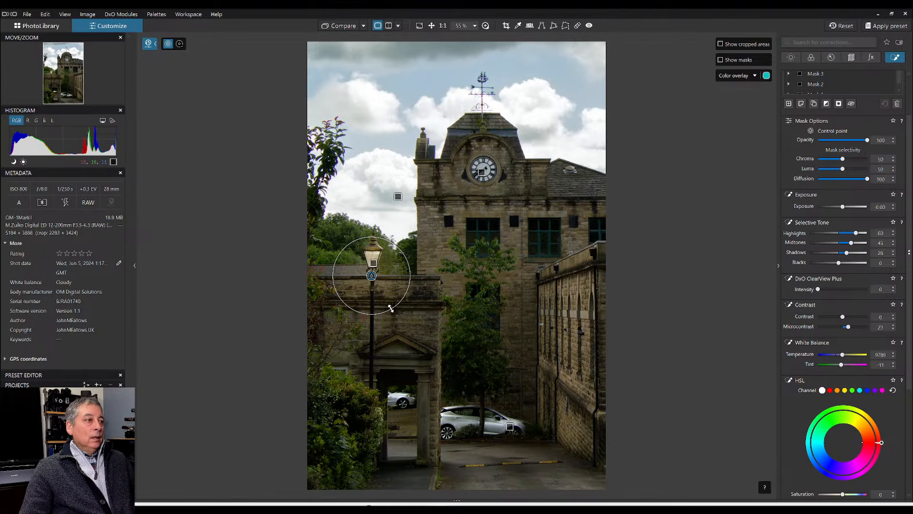
- Enlarge the lamp-post control point and shift it slightly down, reducing its highlights to 33, midtones to 24 and shadows to 14
{"action": "left_click_drag", "start_coordinate": [394, 341], "coordinate": [392, 339]}
{"action": "left_click_drag", "start_coordinate": [371, 276], "coordinate": [378, 286]}
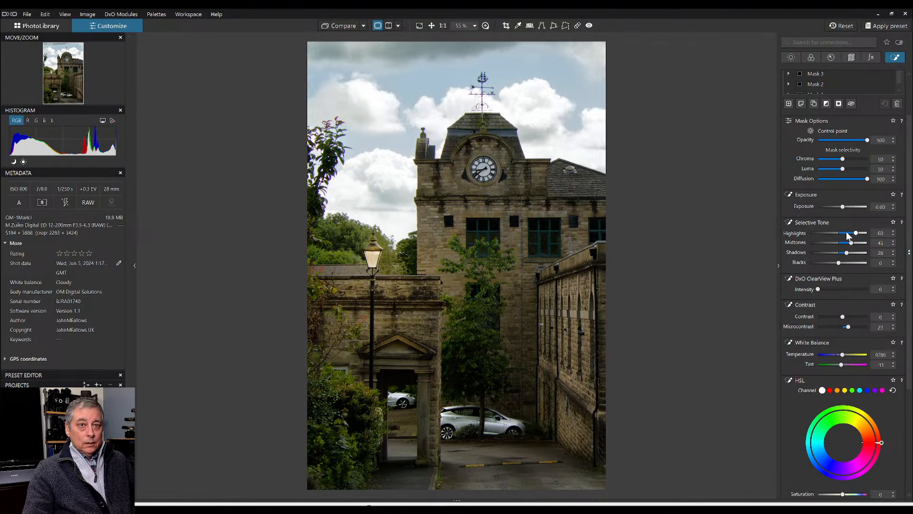
{"action": "left_click_drag", "start_coordinate": [855, 232], "coordinate": [842, 253]}
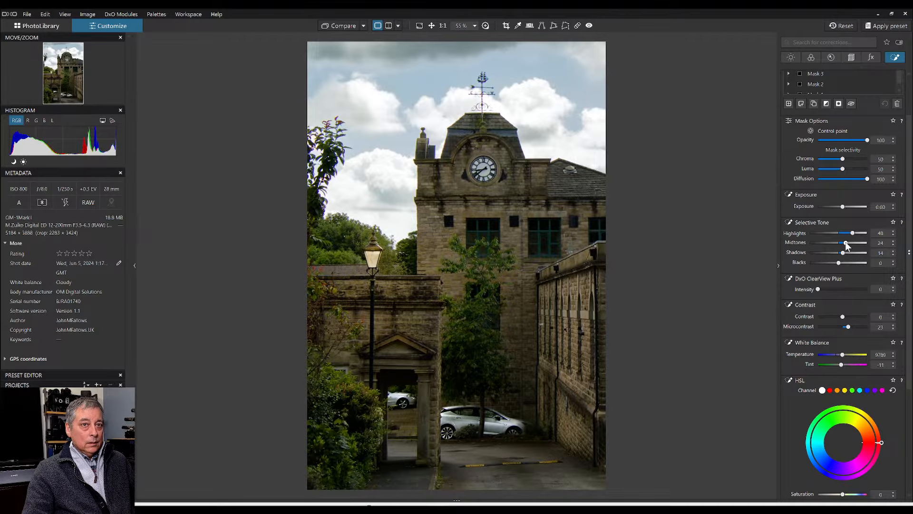
{"action": "left_click_drag", "start_coordinate": [852, 233], "coordinate": [849, 232]}
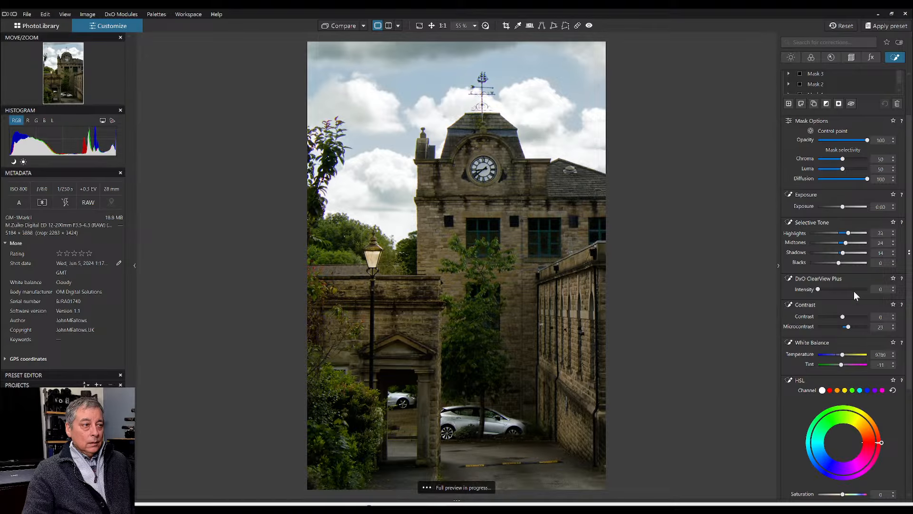
- Add control points to the mask on the ground by the gateway and on the arch's pediment, shrinking the reach of each
{"action": "left_click", "coordinate": [388, 465]}
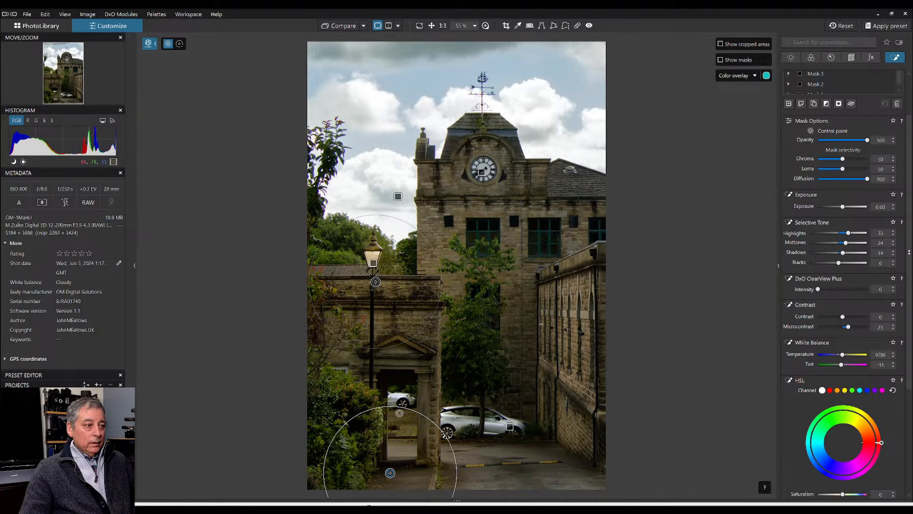
{"action": "left_click_drag", "start_coordinate": [400, 407], "coordinate": [398, 426]}
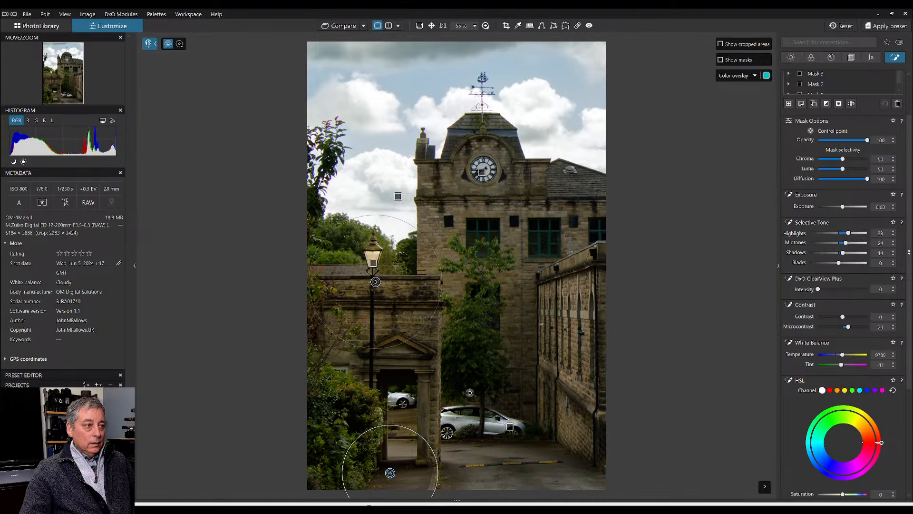
{"action": "left_click", "coordinate": [396, 338]}
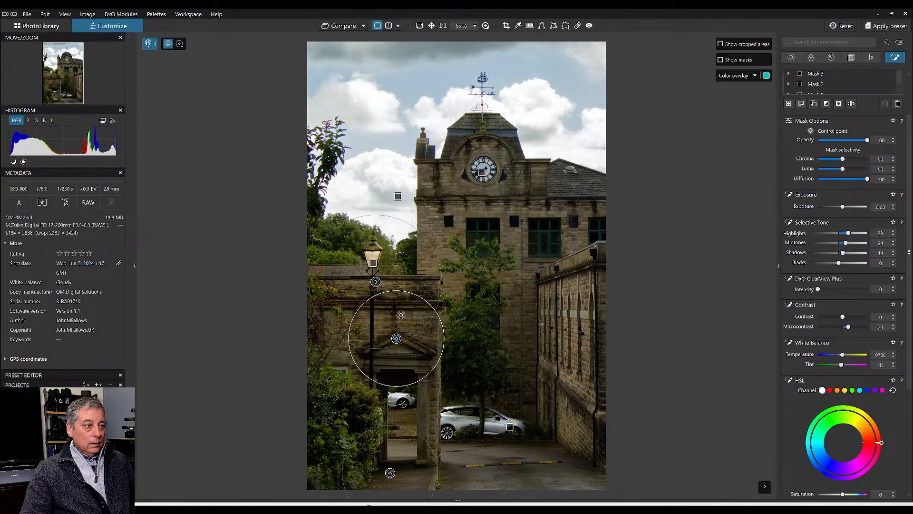
{"action": "left_click_drag", "start_coordinate": [403, 291], "coordinate": [402, 318]}
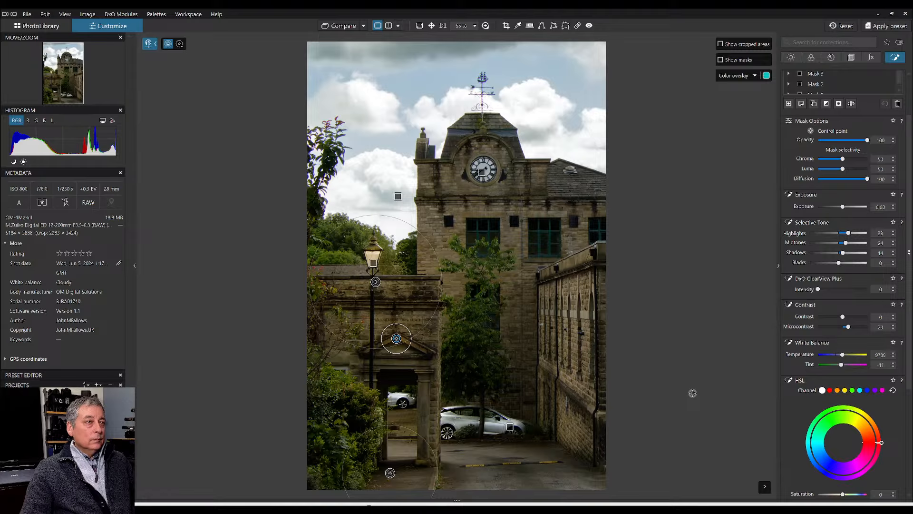
- Add four small control points to the same mask over the foliage of the tree in front of the building
{"action": "scroll", "coordinate": [824, 233], "scroll_direction": "up", "scroll_amount": 3}
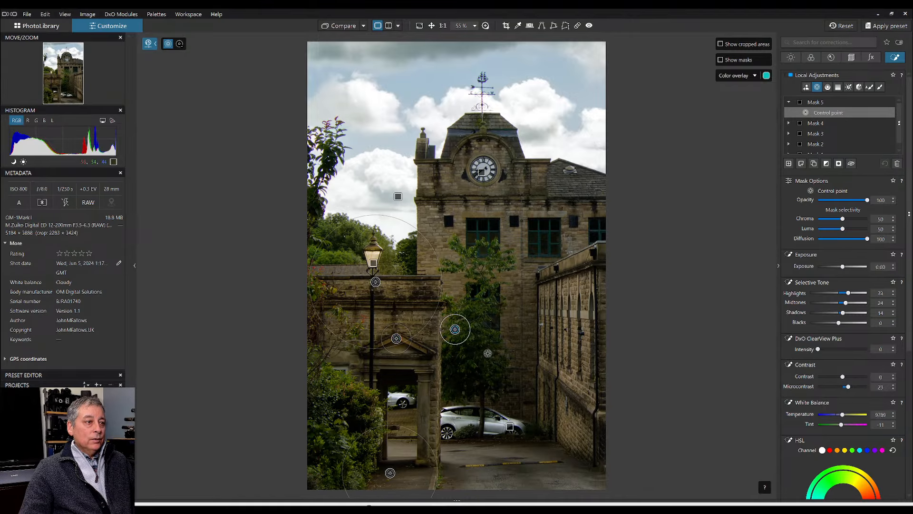
{"action": "left_click", "coordinate": [456, 329]}
{"action": "left_click", "coordinate": [467, 363]}
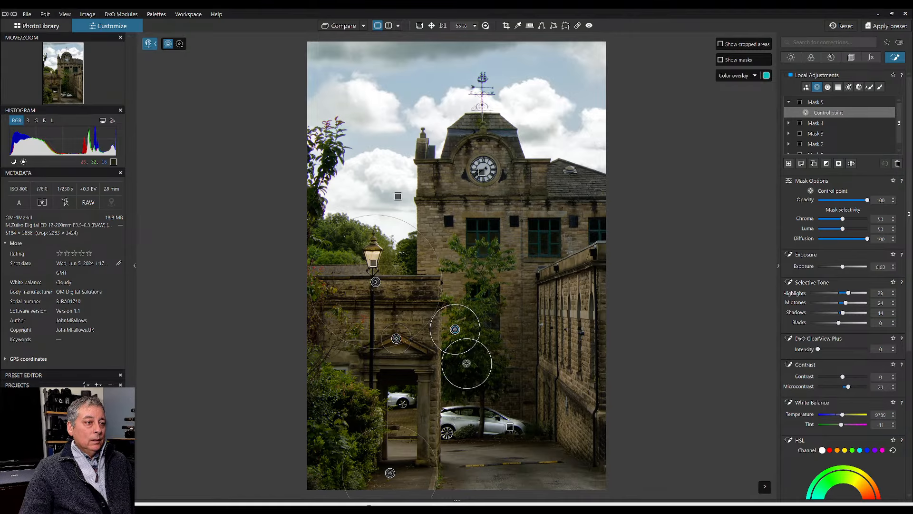
{"action": "left_click", "coordinate": [483, 294]}
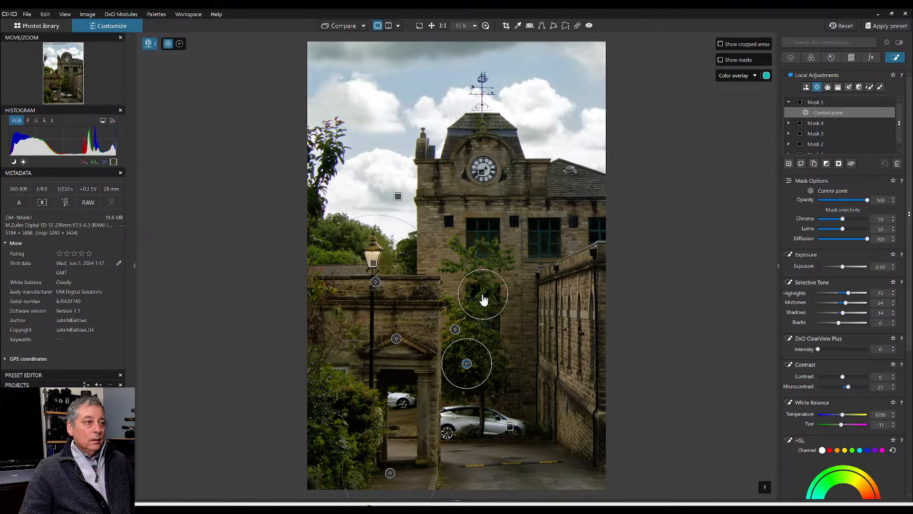
{"action": "left_click", "coordinate": [469, 253]}
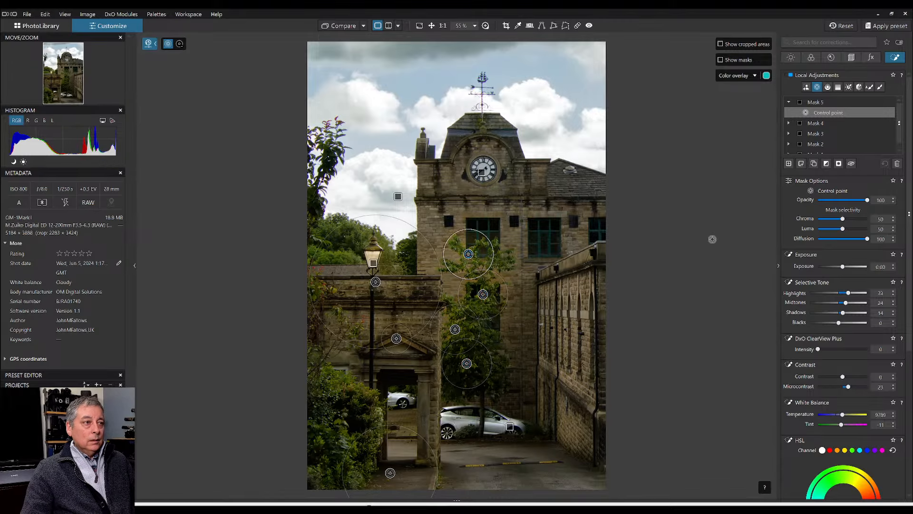
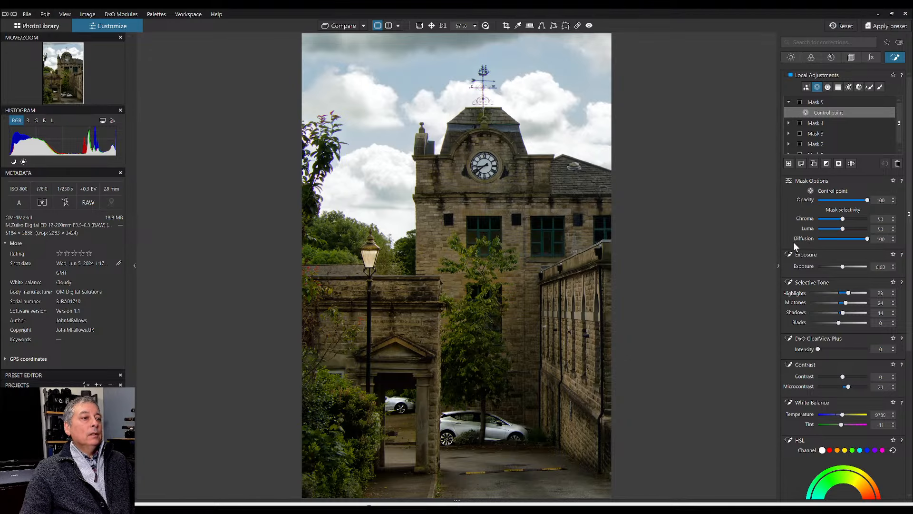
- Add small control points to the same mask around the parked car, on the ground beside it and near the wall base
{"action": "left_click", "coordinate": [467, 440]}
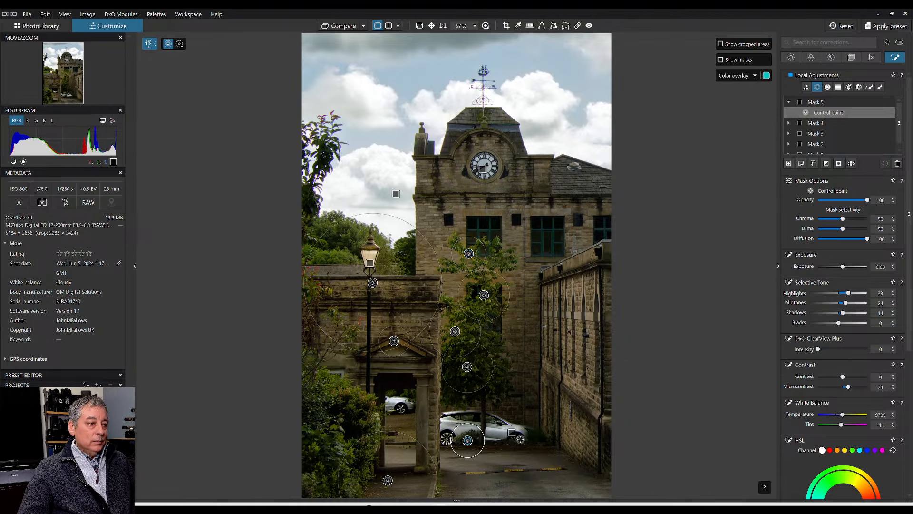
{"action": "left_click", "coordinate": [551, 438]}
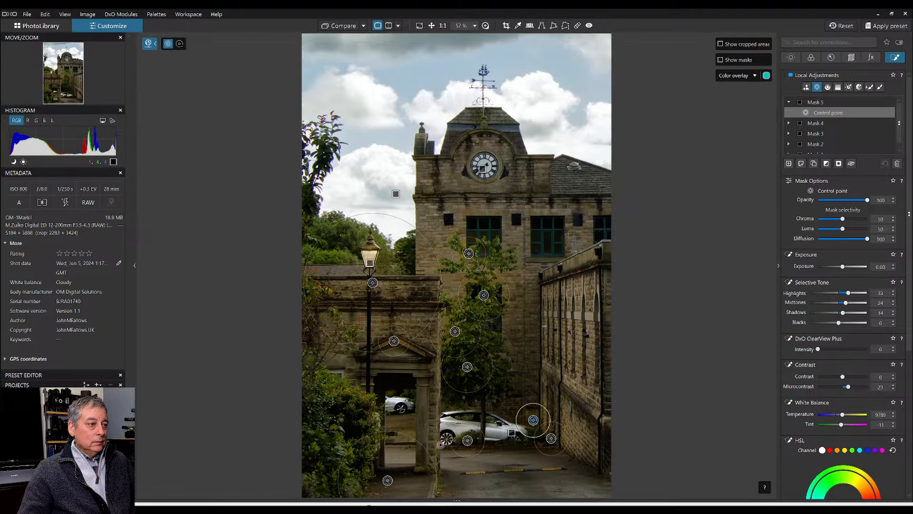
{"action": "scroll", "coordinate": [543, 446], "scroll_direction": "down", "scroll_amount": 1}
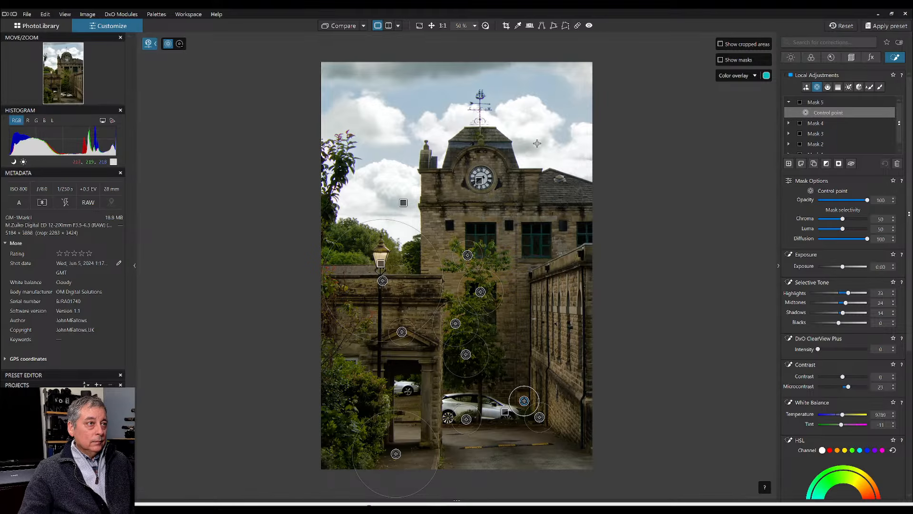
- Brighten the clock-face mask by setting its midtones to about 26 and shadows to about 16
{"action": "left_click", "coordinate": [815, 123]}
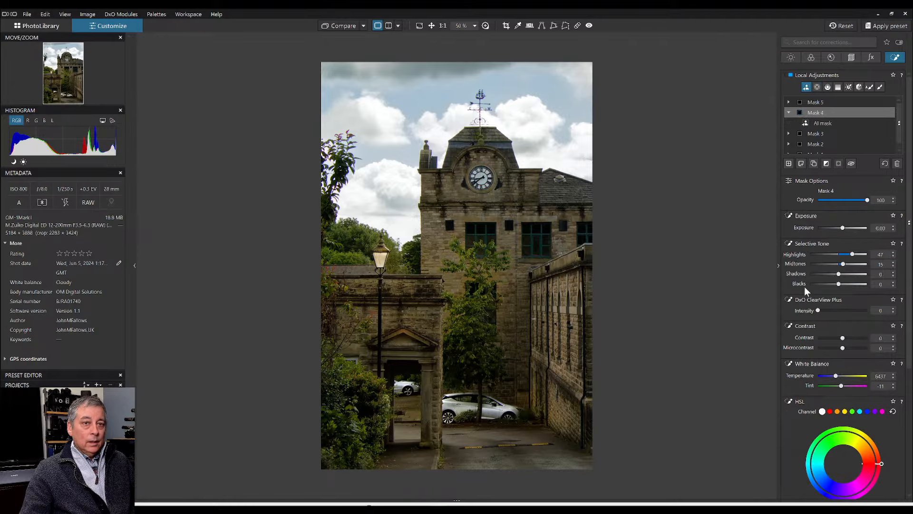
{"action": "left_click_drag", "start_coordinate": [843, 264], "coordinate": [841, 274]}
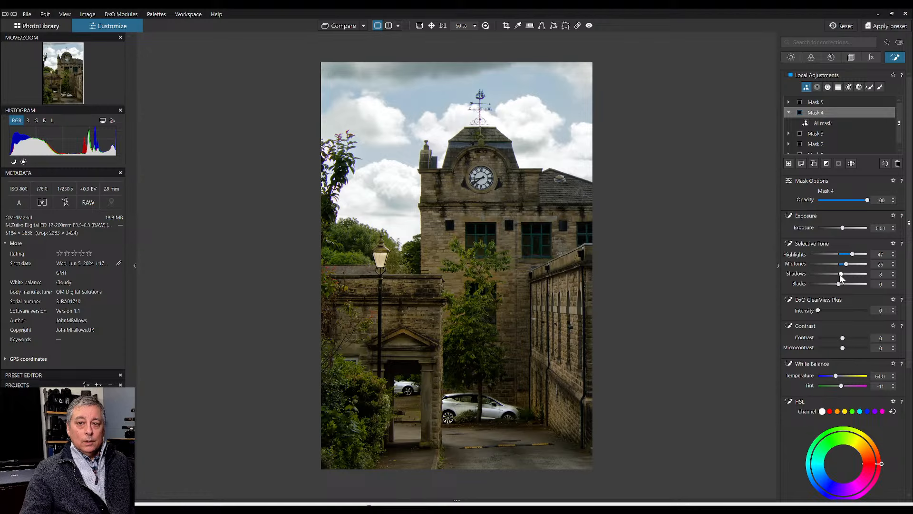
{"action": "left_click_drag", "start_coordinate": [842, 274], "coordinate": [845, 274]}
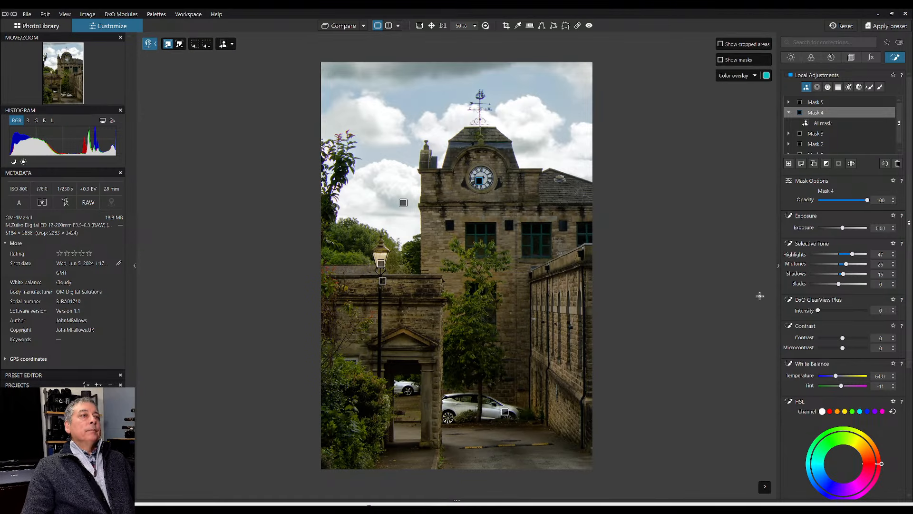
- Add a new AI mask on the window below the clock and a separate mask covering the two other upper windows
{"action": "left_click", "coordinate": [801, 164]}
{"action": "left_click", "coordinate": [487, 230]}
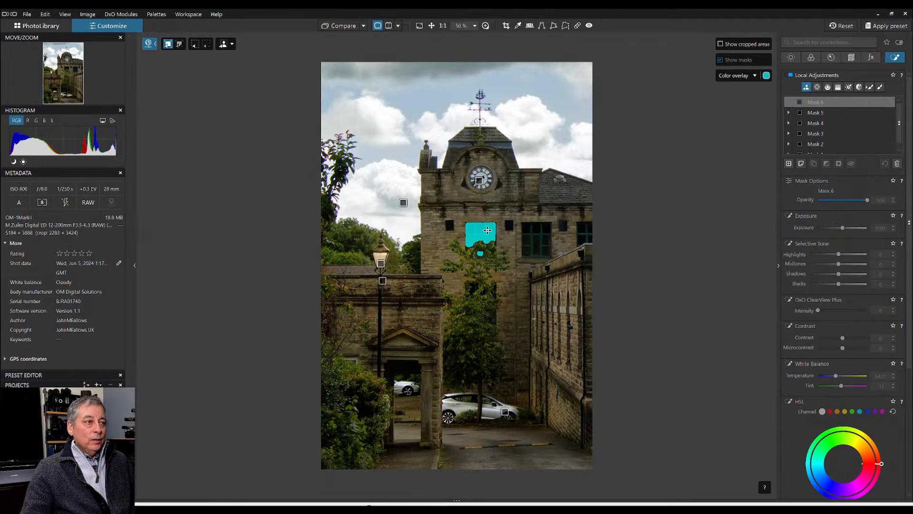
{"action": "left_click", "coordinate": [530, 231]}
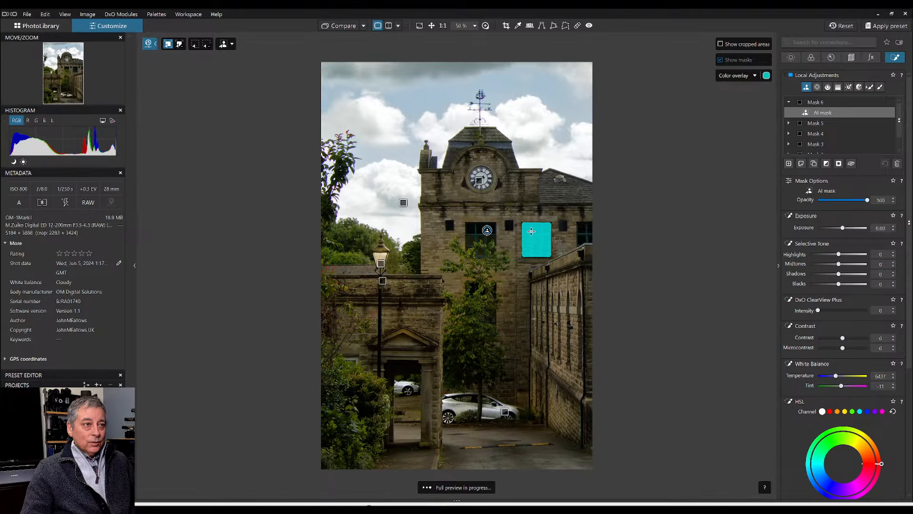
{"action": "key", "text": "Delete"}
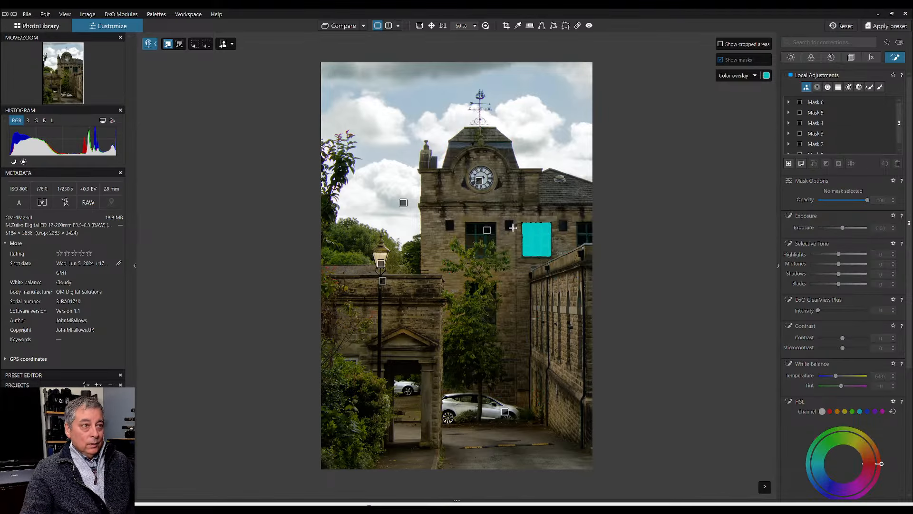
{"action": "left_click", "coordinate": [531, 234]}
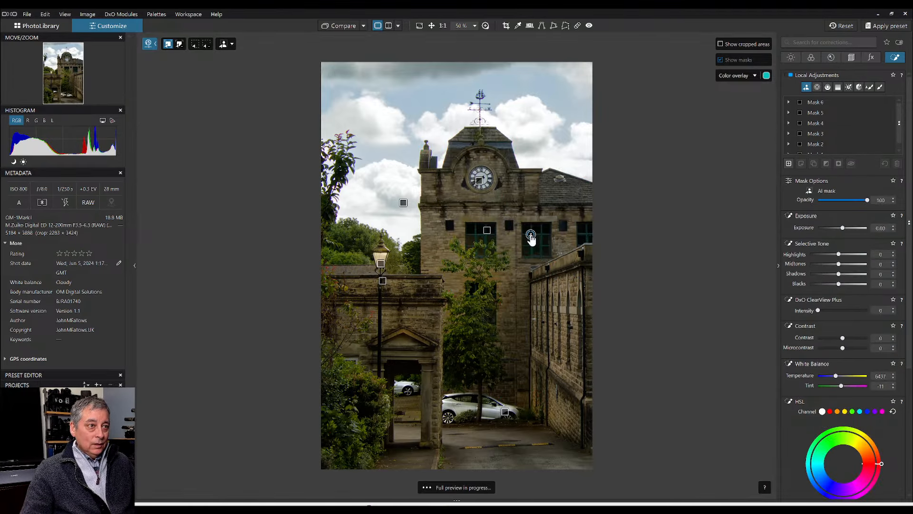
{"action": "left_click", "coordinate": [582, 233]}
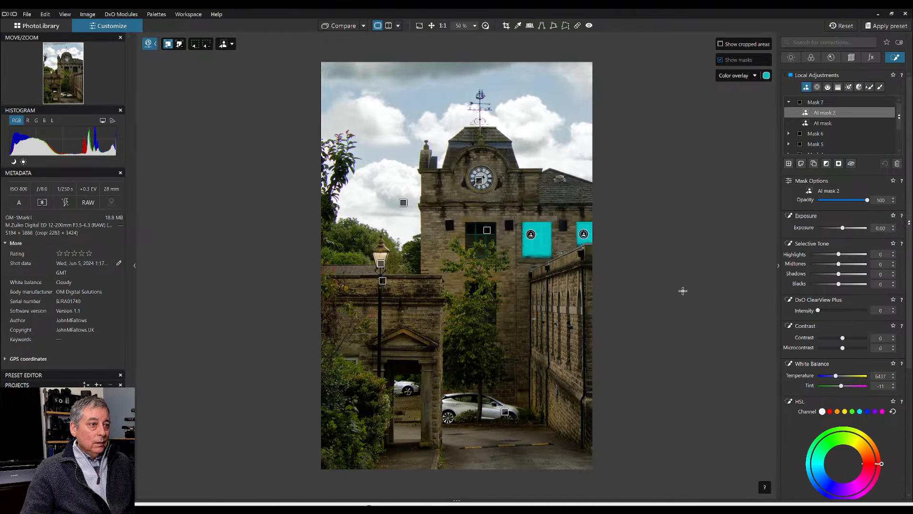
- Set ClearView Plus to 42 on the two-window mask, and delete the separate mask on the window below the clock
{"action": "left_click_drag", "start_coordinate": [818, 310], "coordinate": [838, 310]}
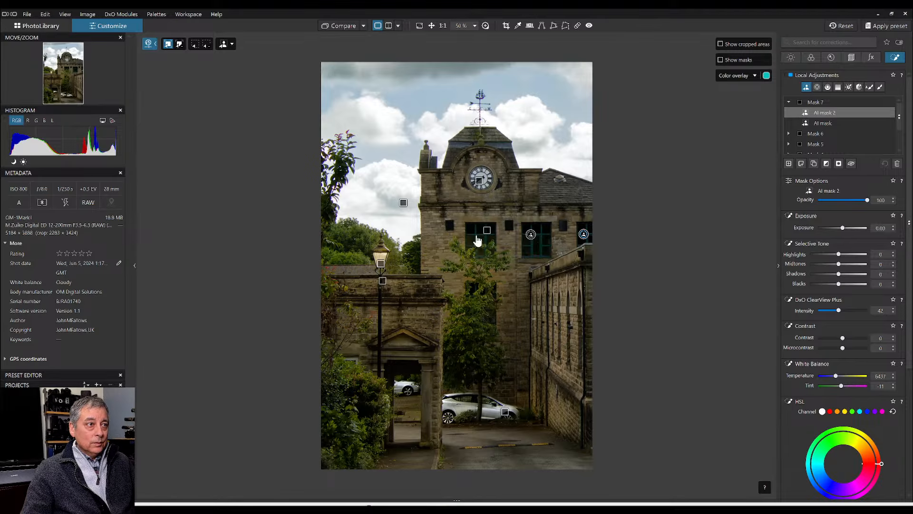
{"action": "left_click", "coordinate": [487, 231]}
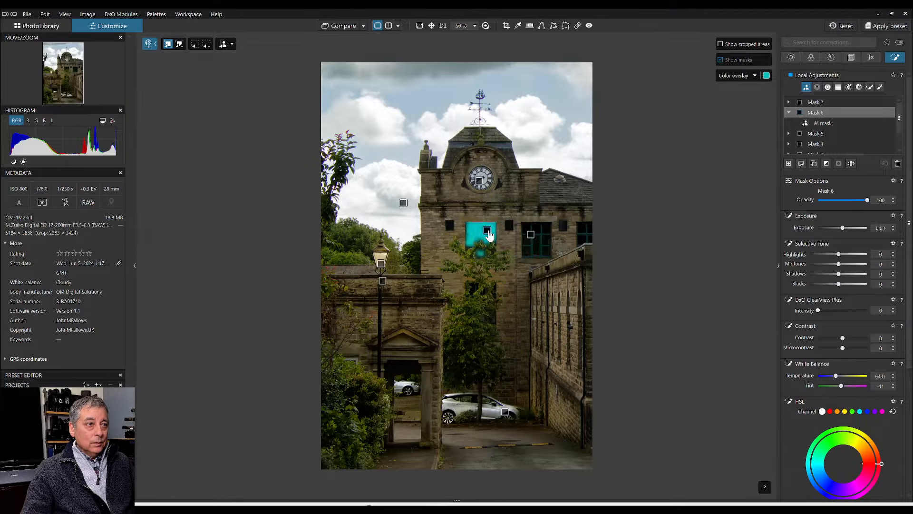
{"action": "key", "text": "Delete"}
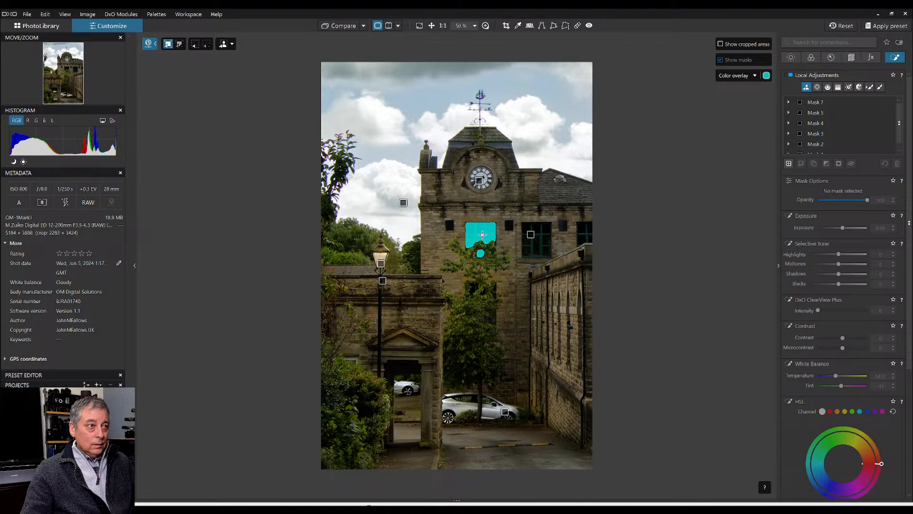
- Create an AI mask on the window below the clock again and move it into Mask 7 with the other windows
{"action": "left_click", "coordinate": [482, 234]}
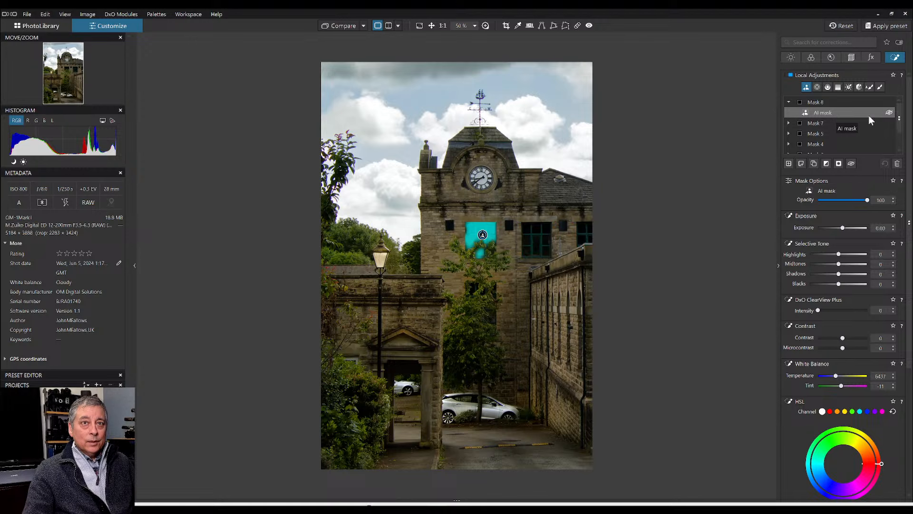
{"action": "scroll", "coordinate": [868, 114], "scroll_direction": "down", "scroll_amount": 2}
{"action": "scroll", "coordinate": [856, 128], "scroll_direction": "up", "scroll_amount": 2}
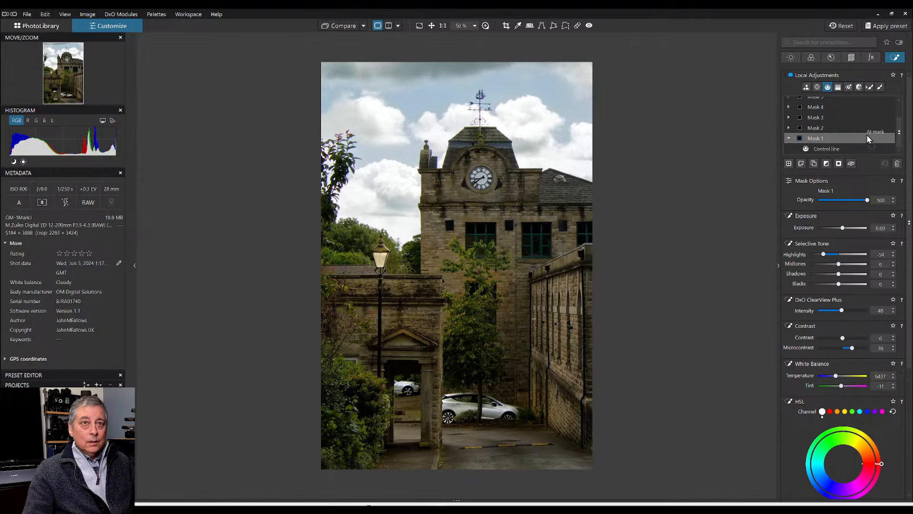
{"action": "left_click", "coordinate": [842, 104]}
{"action": "left_click_drag", "start_coordinate": [842, 107], "coordinate": [839, 120]}
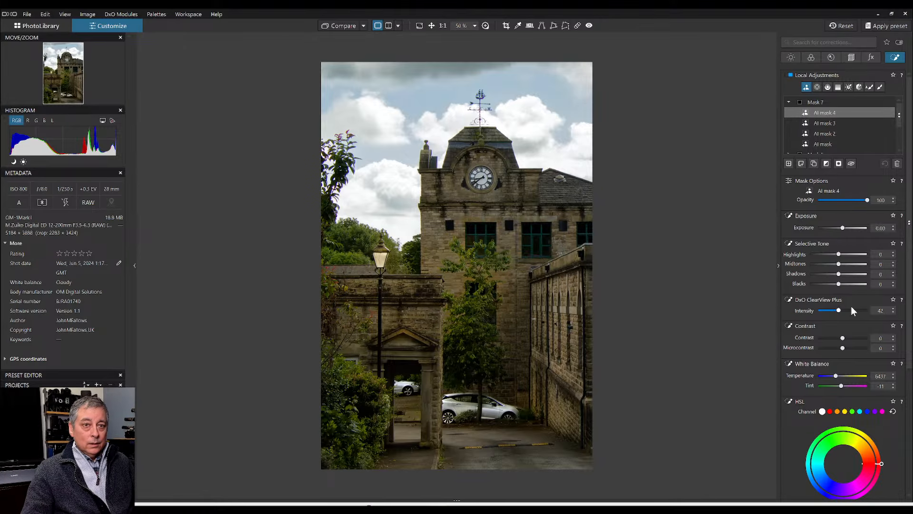
- Brighten the combined window mask with ClearView Plus 67, highlights 85, midtones 54 and shadows 23
{"action": "left_click_drag", "start_coordinate": [849, 310], "coordinate": [851, 310]}
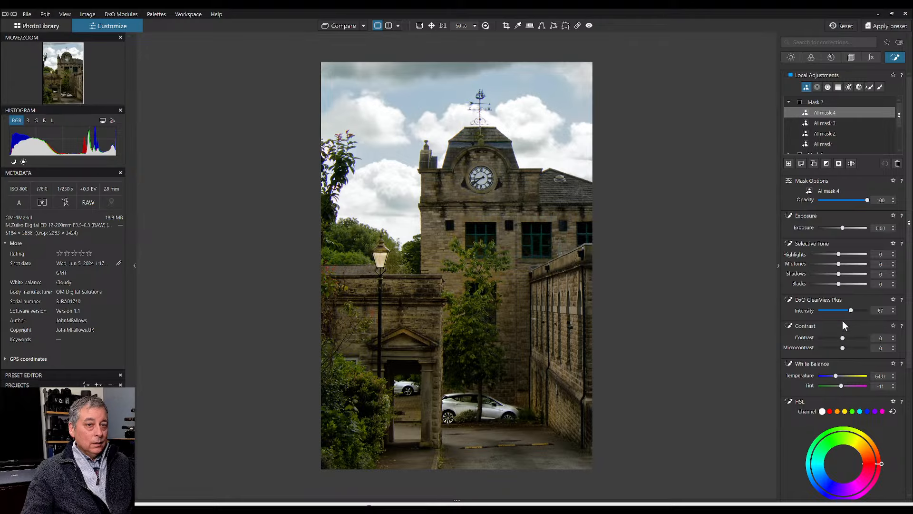
{"action": "left_click_drag", "start_coordinate": [861, 255], "coordinate": [847, 278]}
{"action": "left_click", "coordinate": [852, 264]}
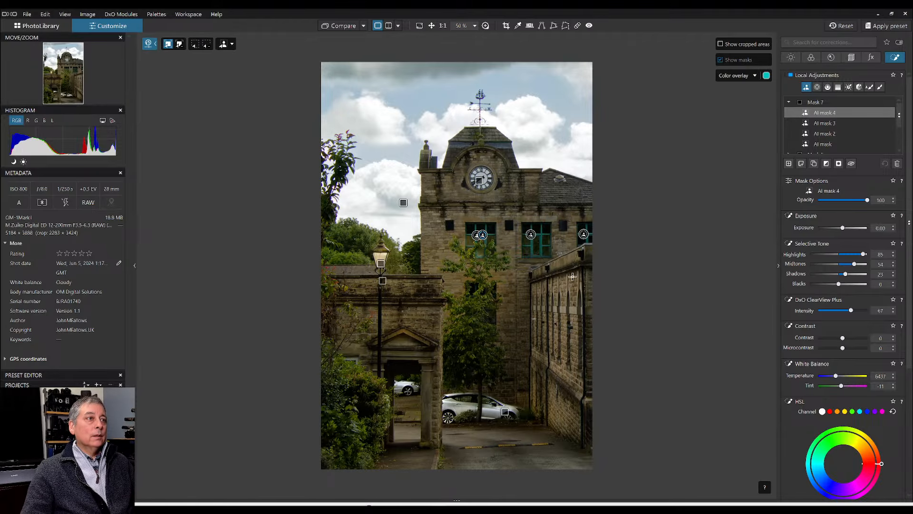
{"action": "key", "text": "Escape"}
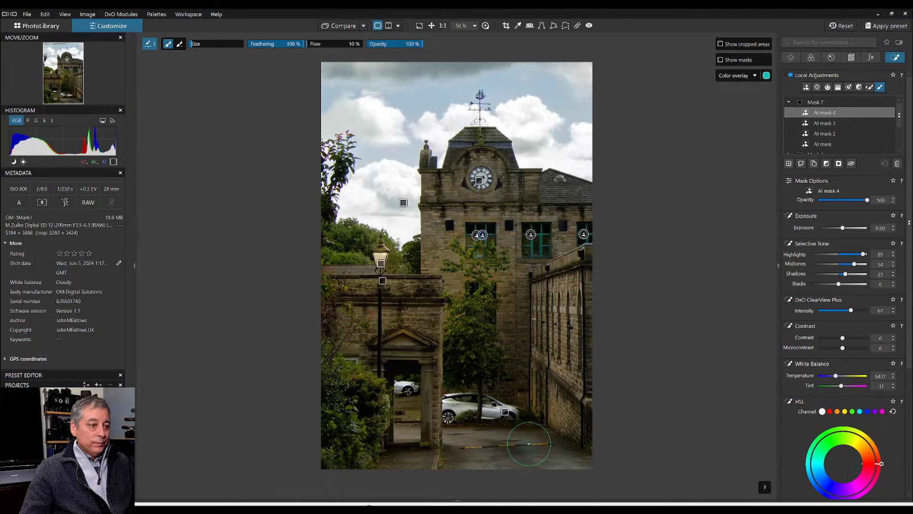
- Paint a new brush mask over the driveway and gateway ground, with highlights 24, shadows -17 and blacks -55
{"action": "mouse_move", "coordinate": [481, 437]}
{"action": "left_mouse_down"}
{"action": "mouse_move", "coordinate": [547, 447]}
{"action": "mouse_move", "coordinate": [519, 461]}
{"action": "mouse_move", "coordinate": [470, 464]}
{"action": "mouse_move", "coordinate": [566, 462]}
{"action": "mouse_move", "coordinate": [384, 462]}
{"action": "mouse_move", "coordinate": [404, 428]}
{"action": "mouse_move", "coordinate": [477, 442]}
{"action": "left_mouse_up"}
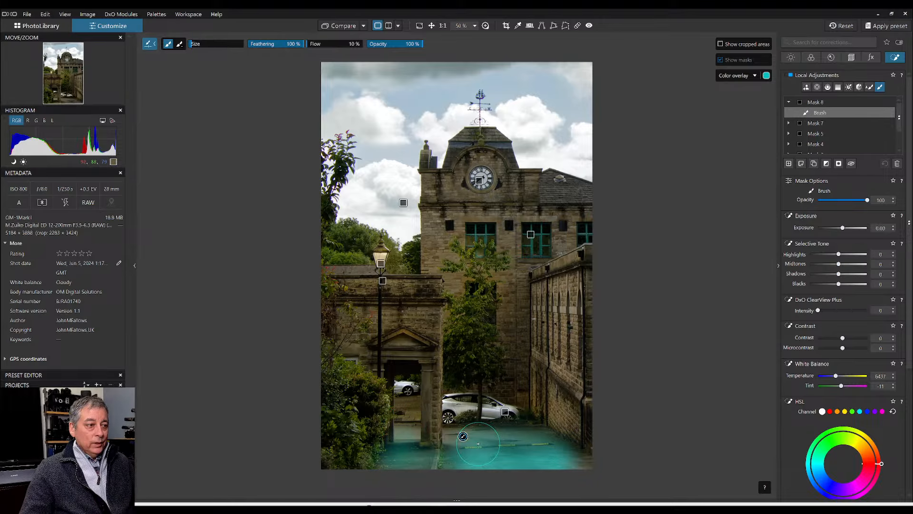
{"action": "mouse_move", "coordinate": [423, 424]}
{"action": "left_mouse_down"}
{"action": "mouse_move", "coordinate": [411, 410]}
{"action": "mouse_move", "coordinate": [408, 421]}
{"action": "left_mouse_up"}
{"action": "scroll", "coordinate": [411, 409], "scroll_direction": "down", "scroll_amount": 2}
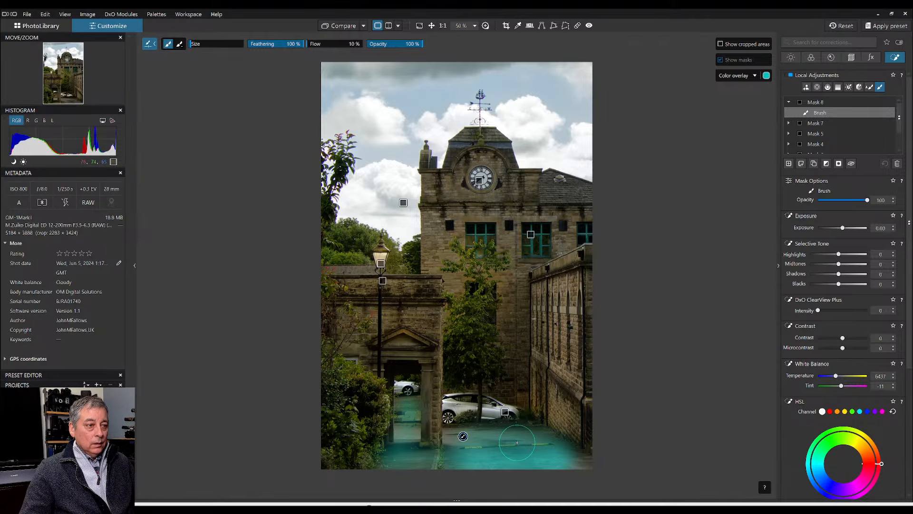
{"action": "left_click_drag", "start_coordinate": [517, 442], "coordinate": [601, 464]}
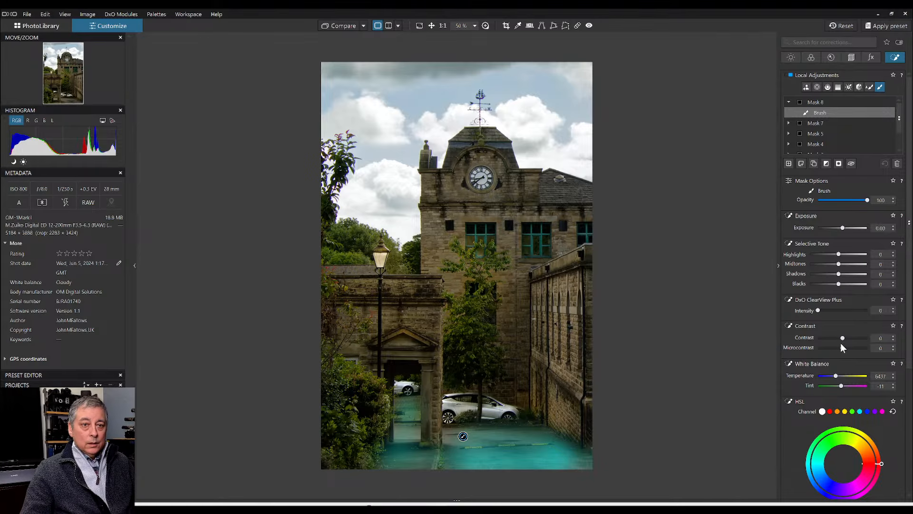
{"action": "left_click_drag", "start_coordinate": [839, 285], "coordinate": [846, 255]}
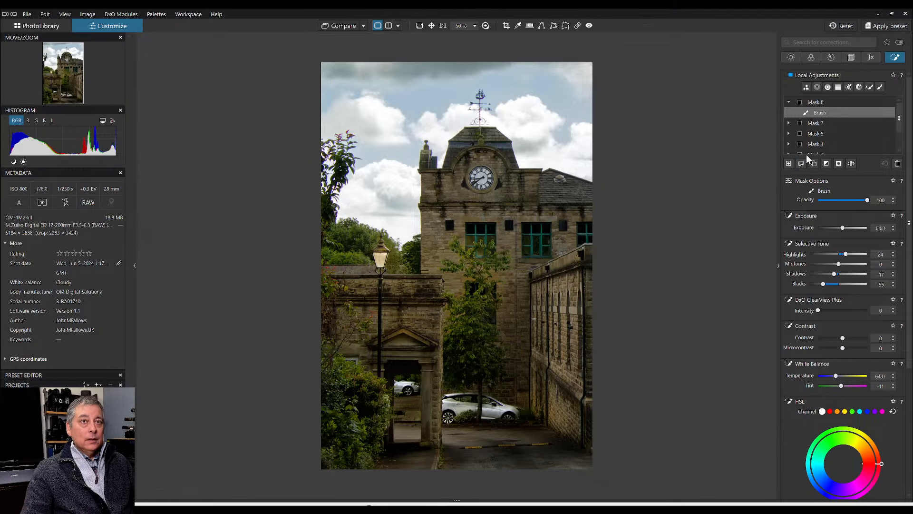
- In Mask 5, move the treetop control point down into the middle of the foliage and nudge the lower tree point upward
{"action": "scroll", "coordinate": [808, 144], "scroll_direction": "down", "scroll_amount": 2}
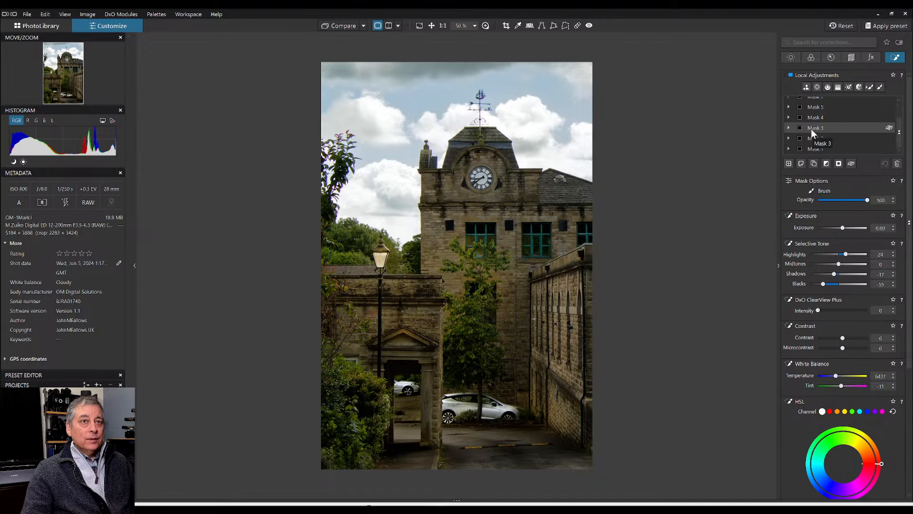
{"action": "left_click", "coordinate": [811, 127]}
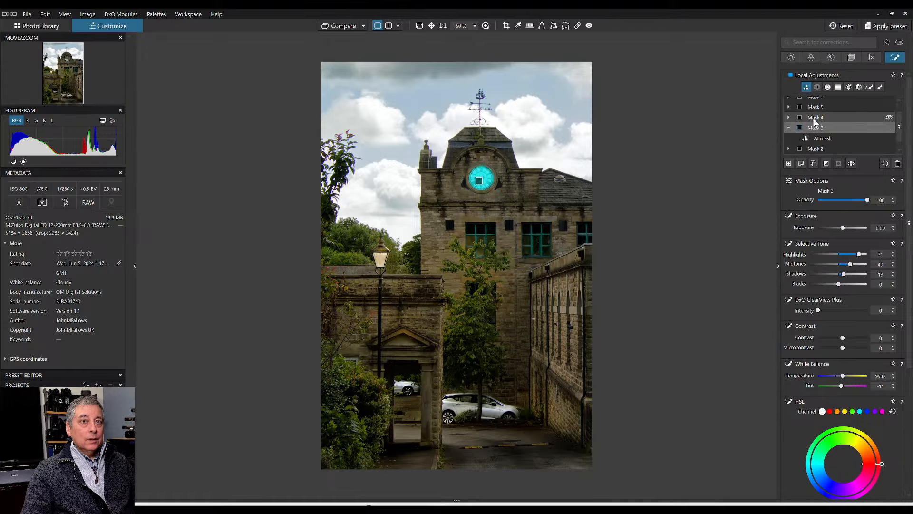
{"action": "left_click", "coordinate": [812, 110]}
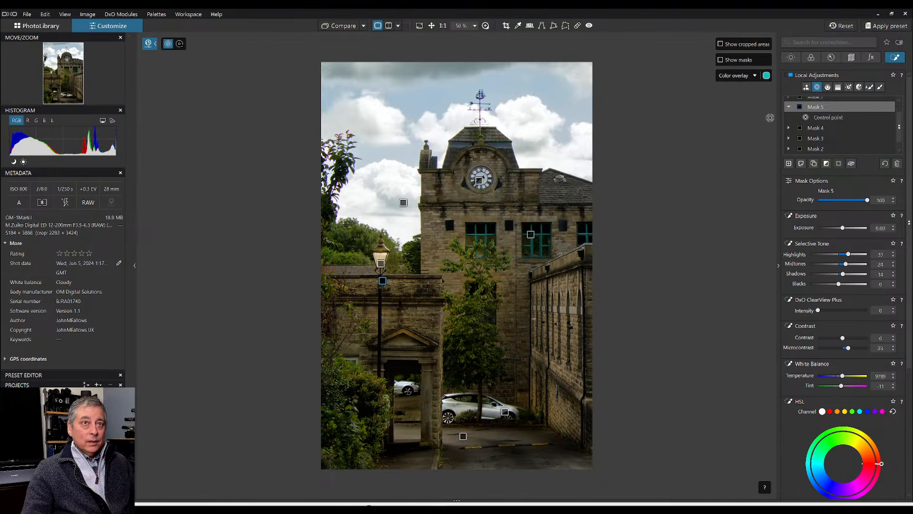
{"action": "left_click", "coordinate": [806, 117]}
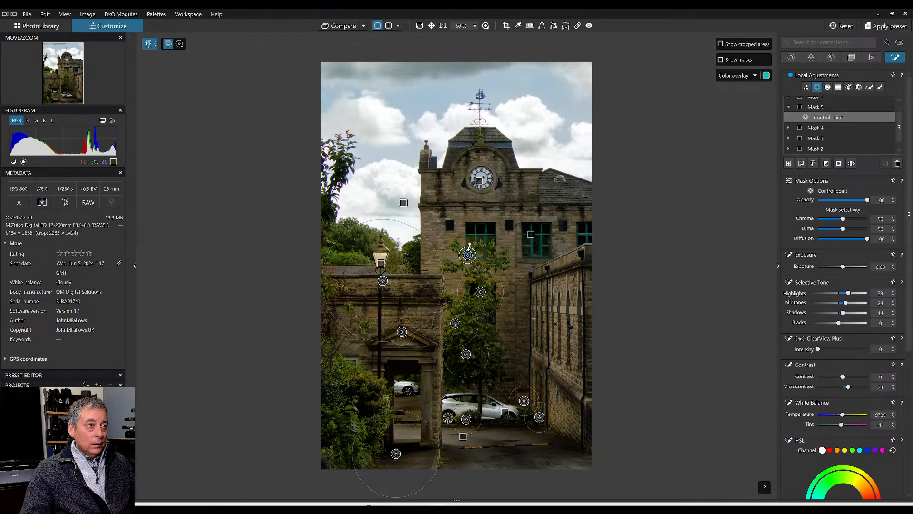
{"action": "left_click_drag", "start_coordinate": [467, 255], "coordinate": [469, 304]}
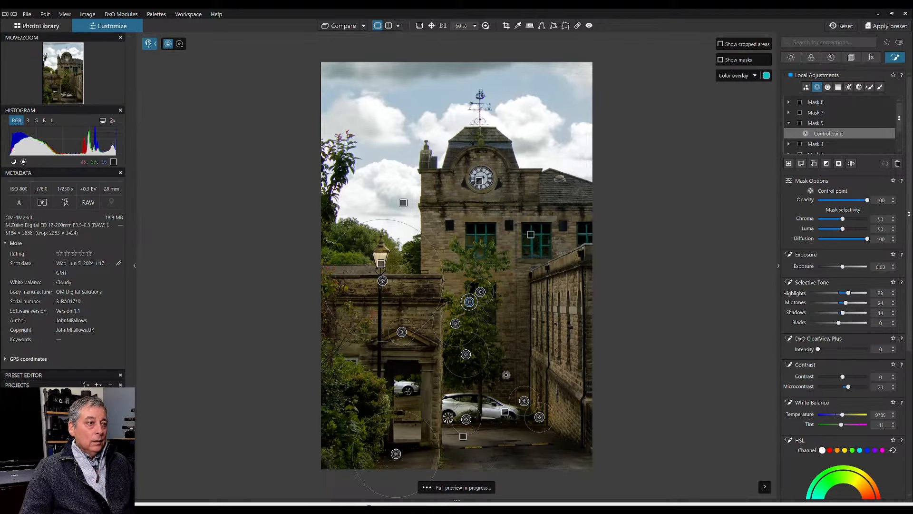
{"action": "left_click_drag", "start_coordinate": [467, 357], "coordinate": [465, 349]}
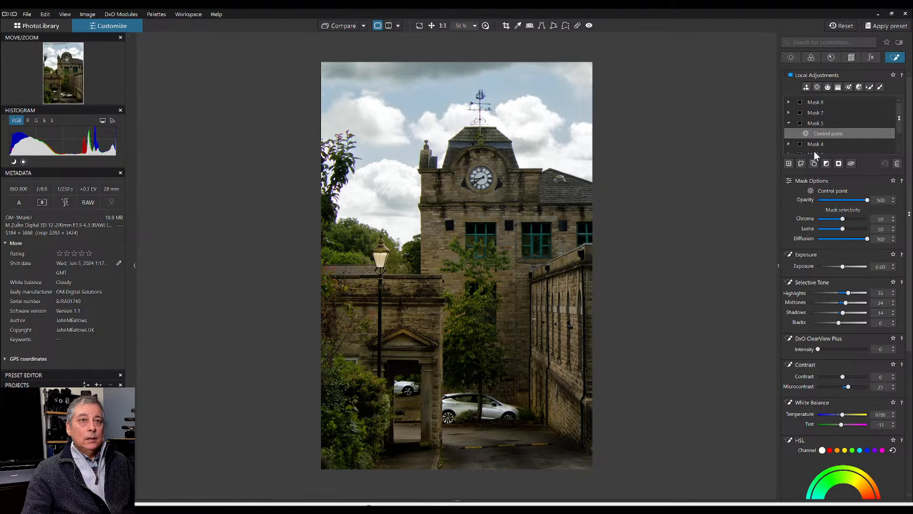
- Cool the driveway brush mask by setting its white balance temperature to about 4800
{"action": "left_click", "coordinate": [817, 104]}
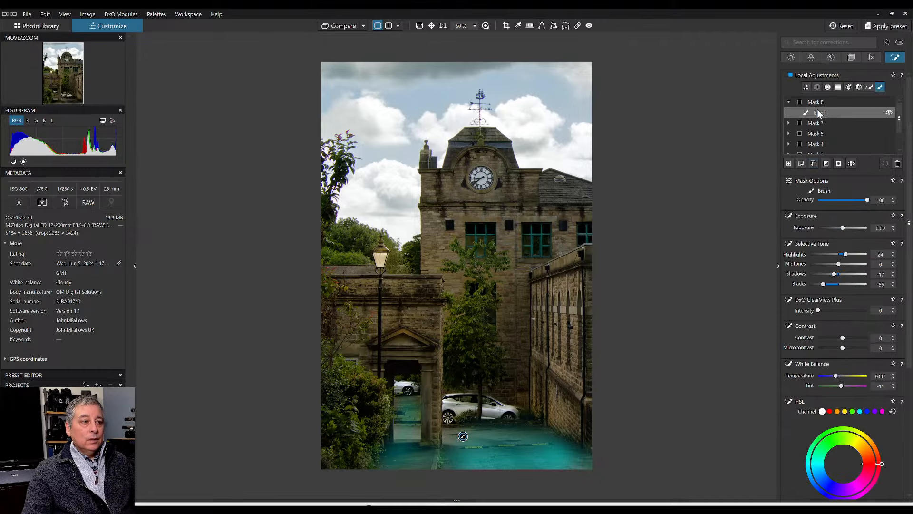
{"action": "scroll", "coordinate": [836, 312], "scroll_direction": "down", "scroll_amount": 3}
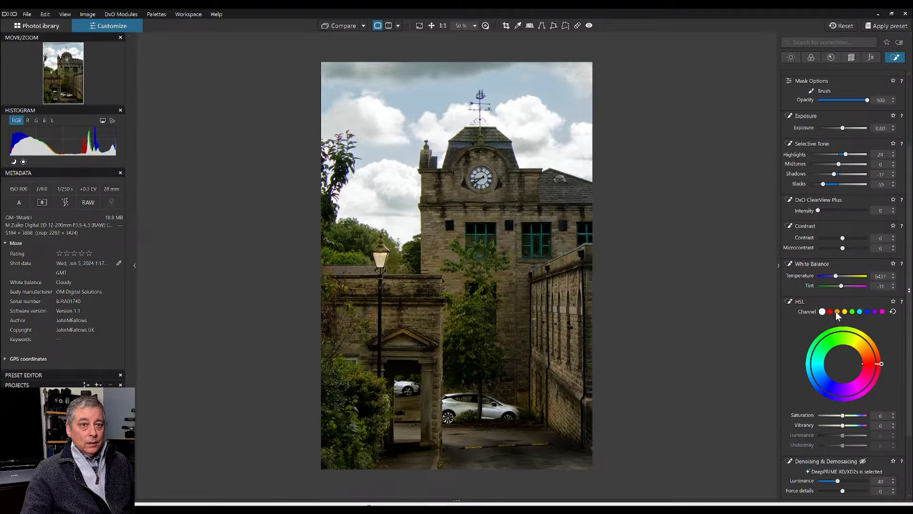
{"action": "left_click_drag", "start_coordinate": [835, 277], "coordinate": [832, 278]}
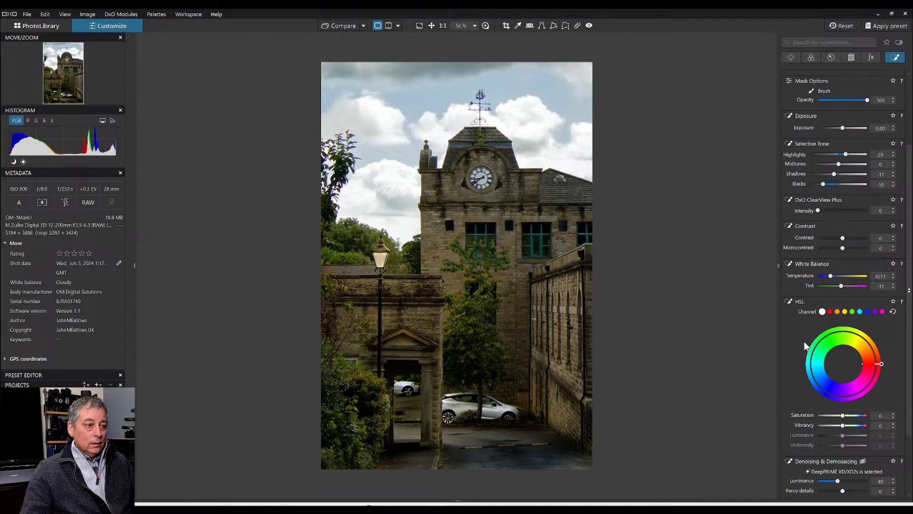
{"action": "left_click_drag", "start_coordinate": [829, 277], "coordinate": [831, 276]}
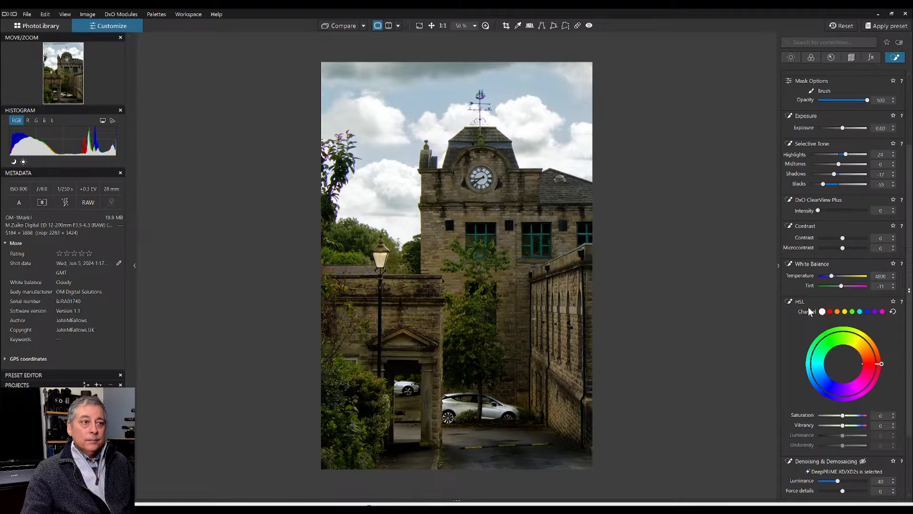
{"action": "scroll", "coordinate": [809, 311], "scroll_direction": "up", "scroll_amount": 3}
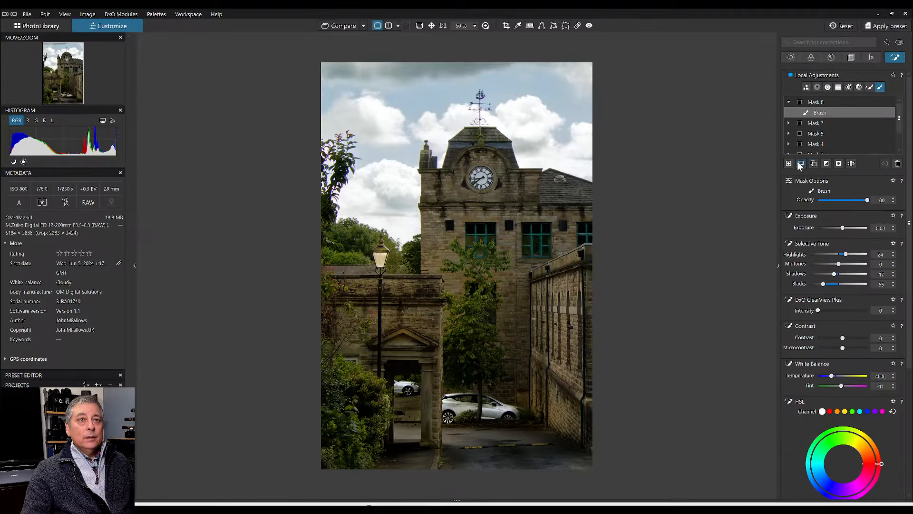
- Add Mask 9 as an AI mask on the side building's long wall at the photo's right edge, subtracting the upper window
{"action": "left_click", "coordinate": [789, 164]}
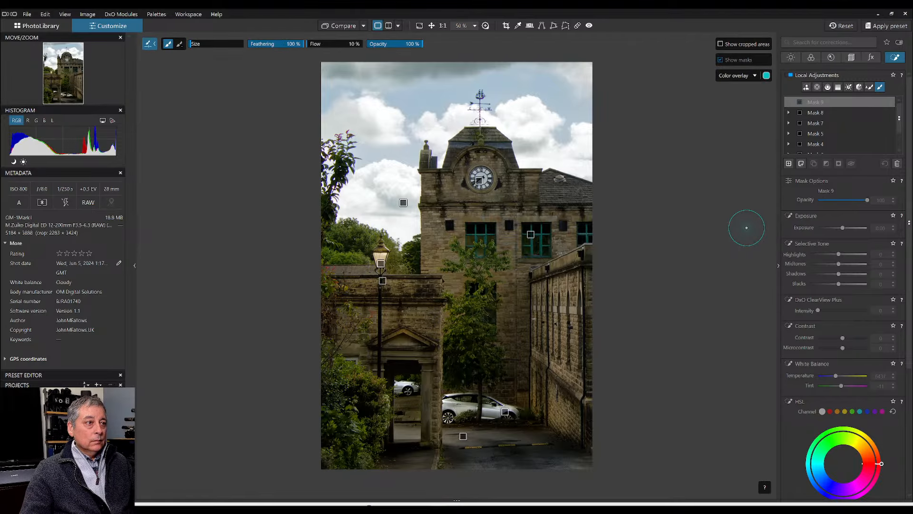
{"action": "left_click", "coordinate": [789, 163]}
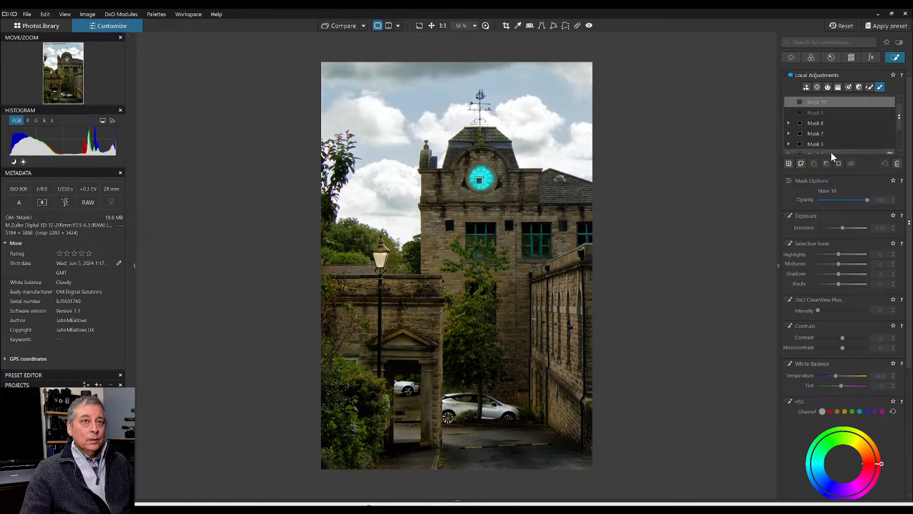
{"action": "left_click", "coordinate": [897, 163]}
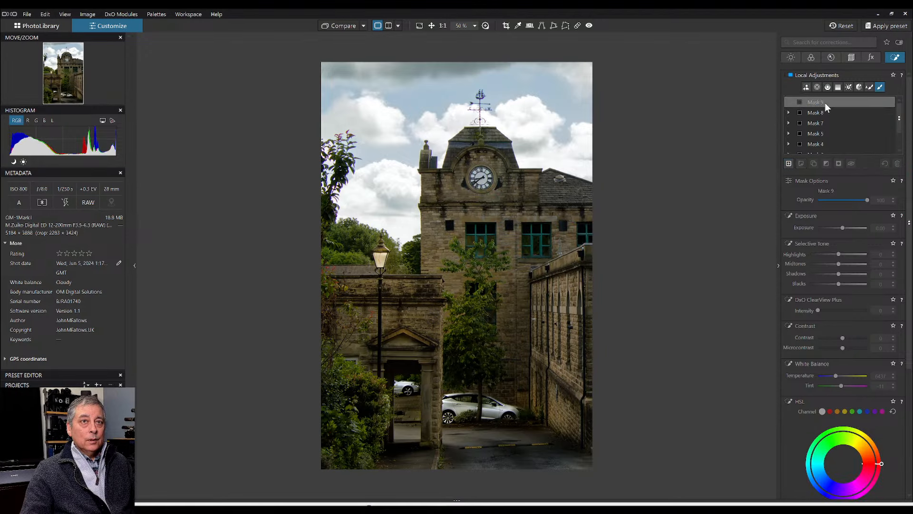
{"action": "left_click", "coordinate": [825, 102]}
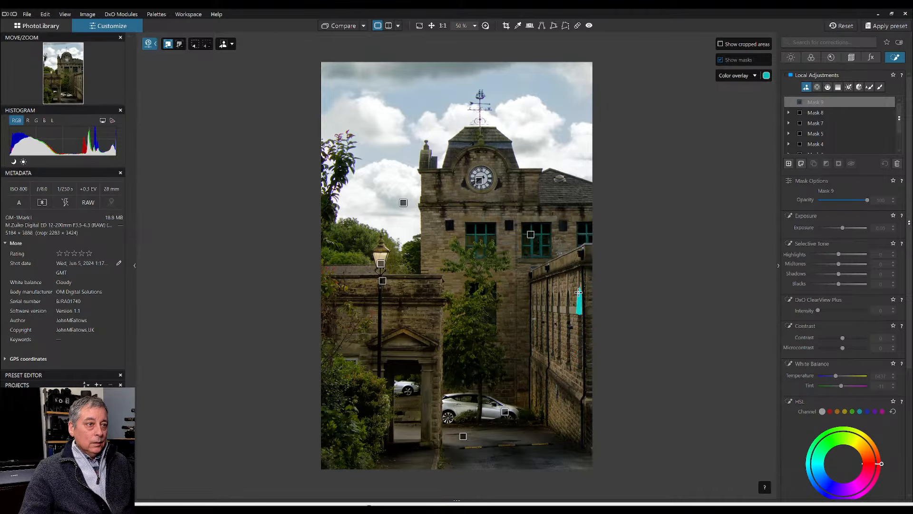
{"action": "left_click", "coordinate": [574, 268]}
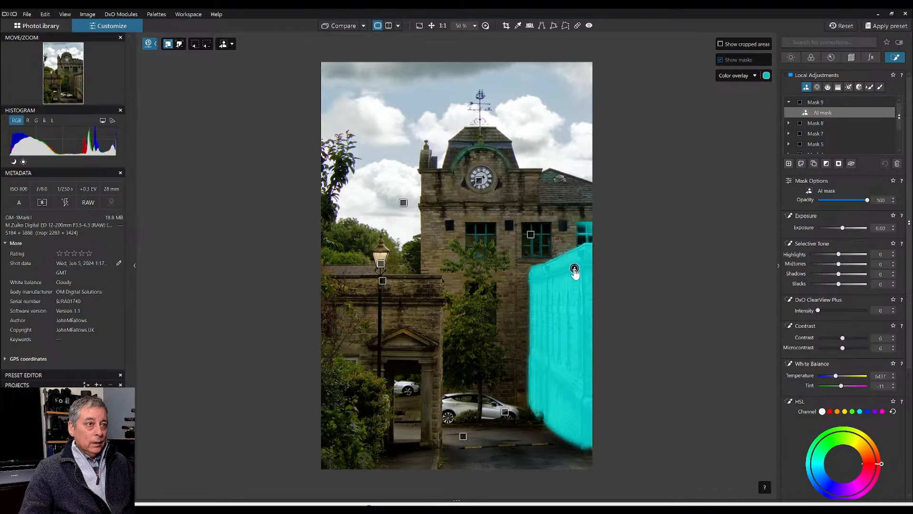
{"action": "key", "text": "alt"}
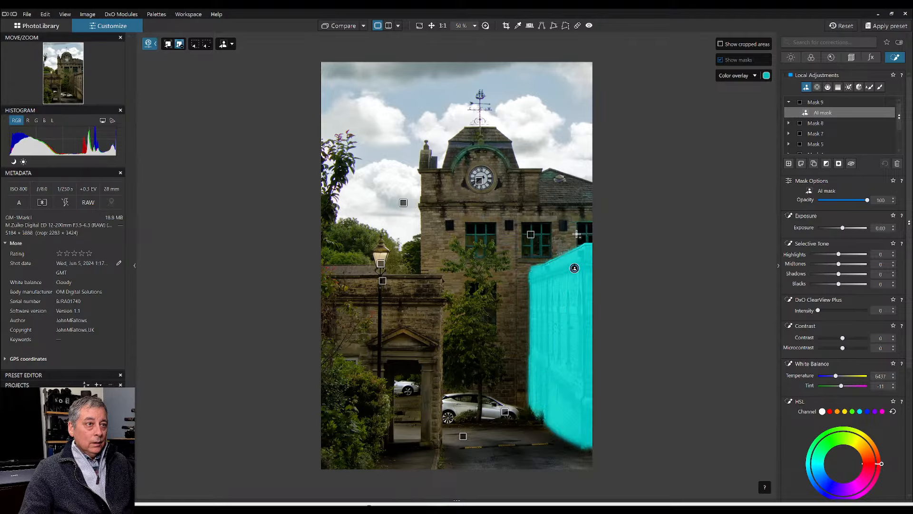
{"action": "left_click", "coordinate": [583, 228], "text": "alt"}
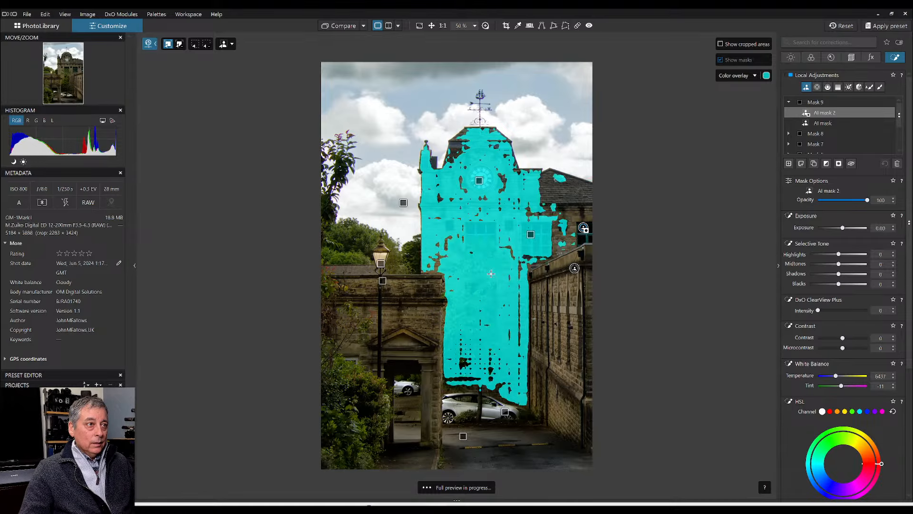
- Create separate AI masks for the clock-tower building and the stone gateway wall
{"action": "left_click", "coordinate": [506, 281]}
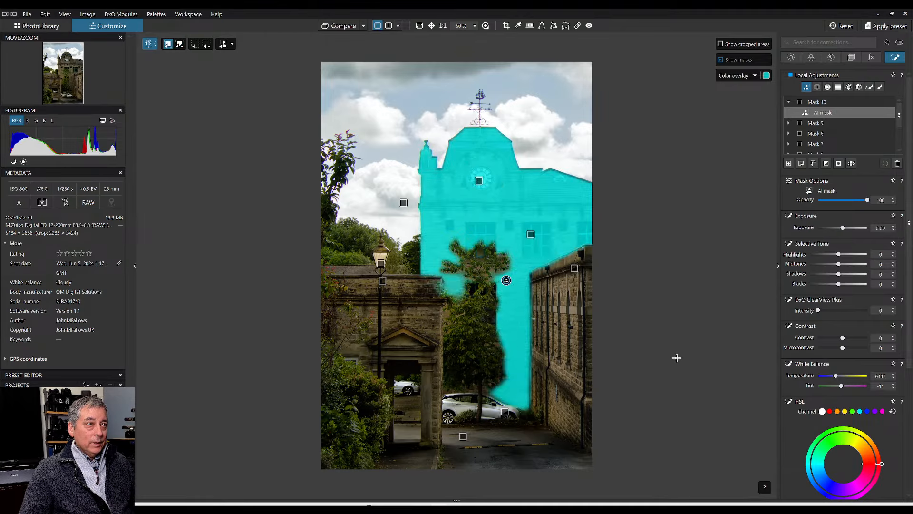
{"action": "key", "text": "alt"}
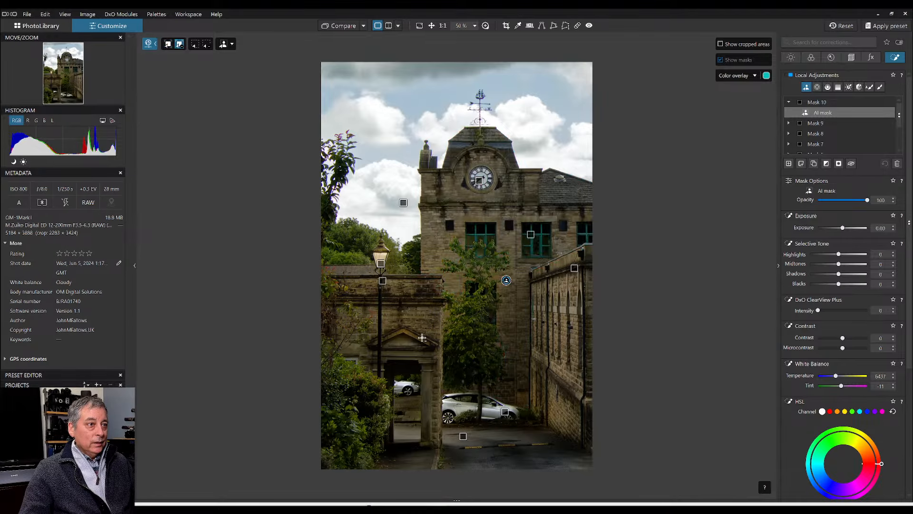
{"action": "left_click", "coordinate": [421, 311], "text": "alt"}
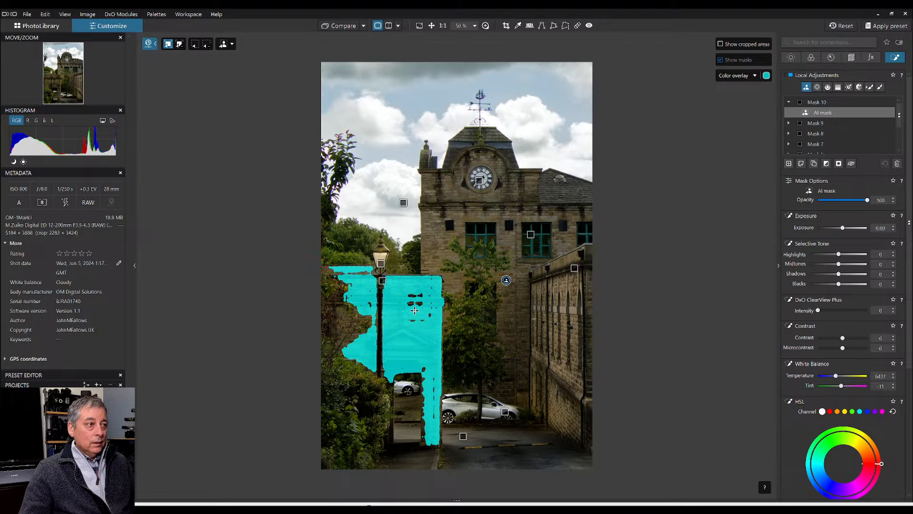
{"action": "left_click", "coordinate": [414, 310]}
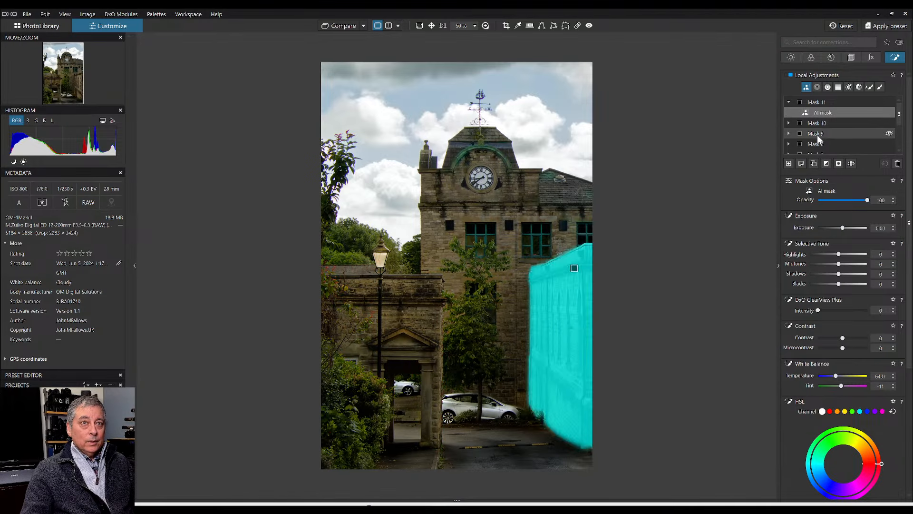
- Combine the gateway wall and clock-tower building AI masks with the side wall mask by moving them into Mask 9
{"action": "mouse_move", "coordinate": [824, 109]}
{"action": "left_mouse_down"}
{"action": "mouse_move", "coordinate": [823, 133]}
{"action": "mouse_move", "coordinate": [824, 114]}
{"action": "left_mouse_up"}
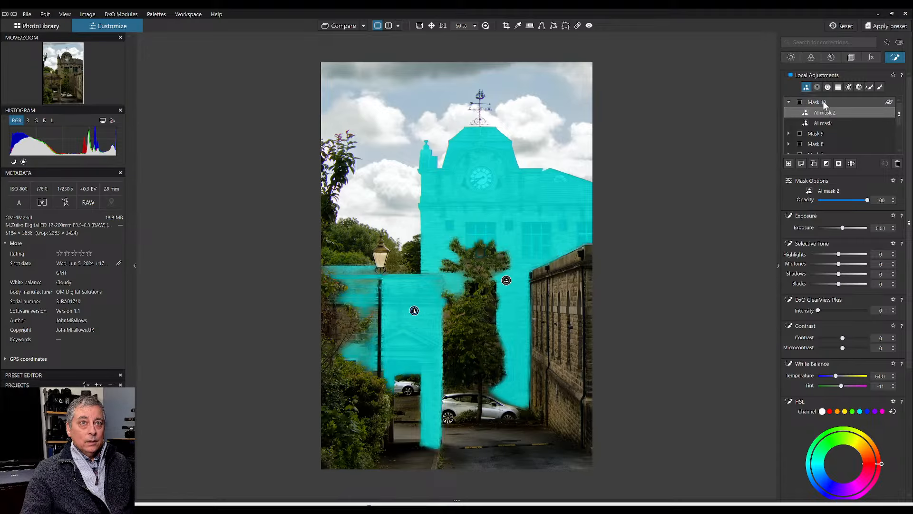
{"action": "left_click", "coordinate": [821, 133]}
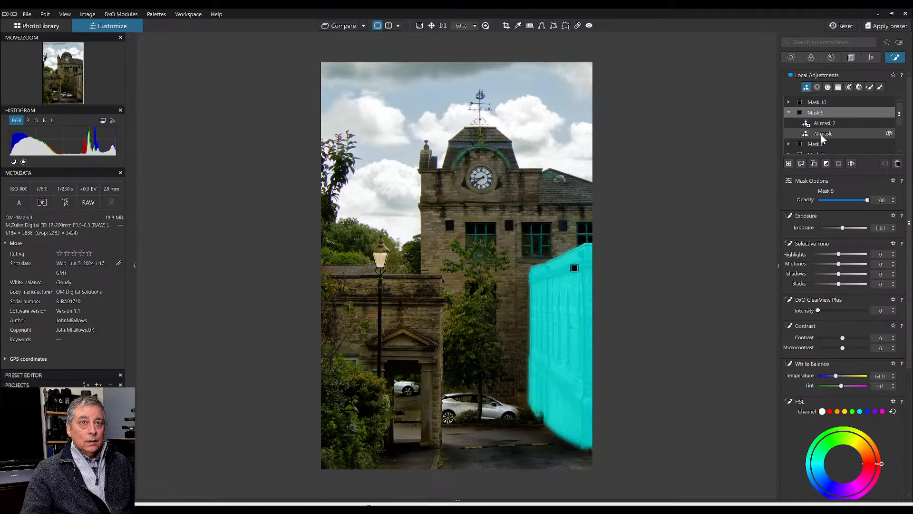
{"action": "left_click", "coordinate": [819, 103]}
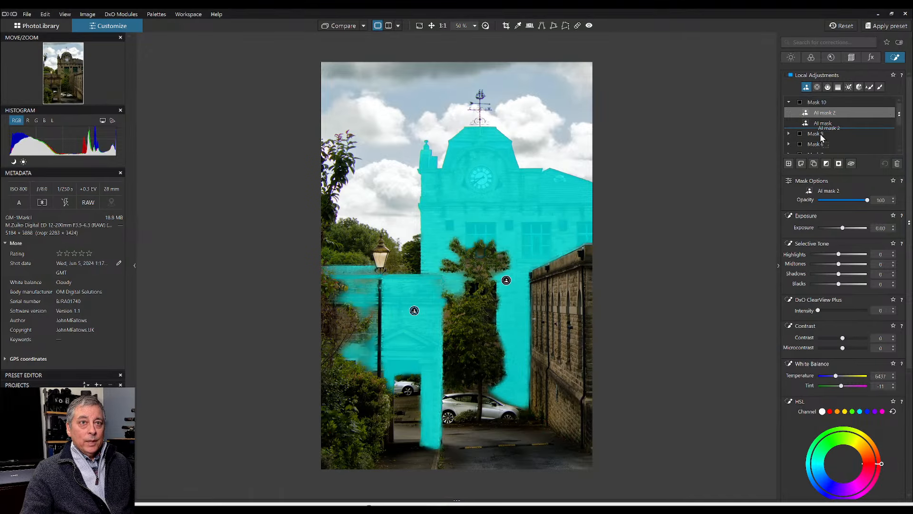
{"action": "left_click", "coordinate": [820, 133]}
{"action": "left_click", "coordinate": [820, 134]}
{"action": "left_click", "coordinate": [818, 102]}
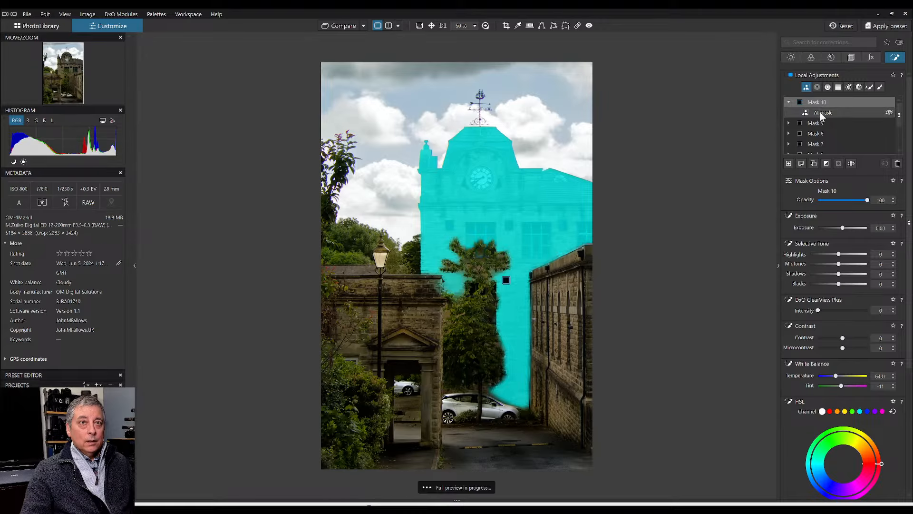
{"action": "left_click_drag", "start_coordinate": [820, 113], "coordinate": [821, 126]}
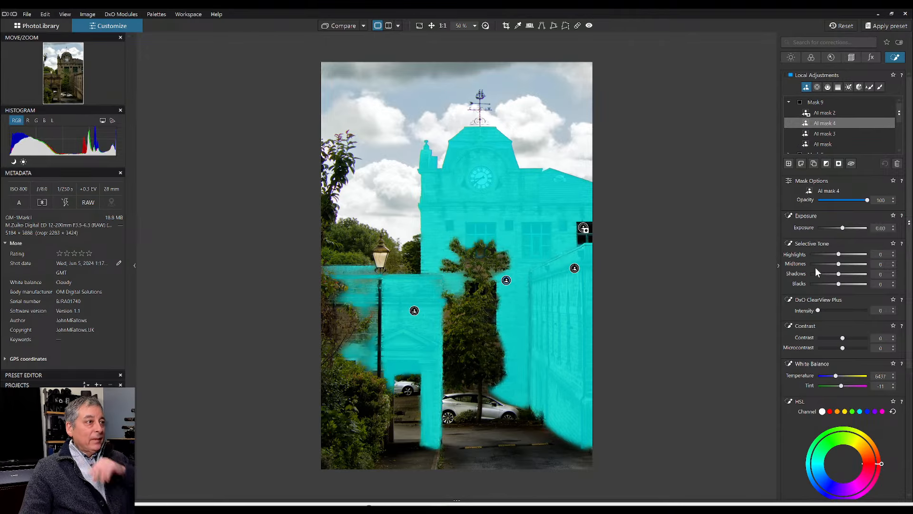
- In the combined Mask 9, set Microcontrast to about 86 and DxO ClearView Plus intensity to 8
{"action": "scroll", "coordinate": [831, 281], "scroll_direction": "down", "scroll_amount": 2}
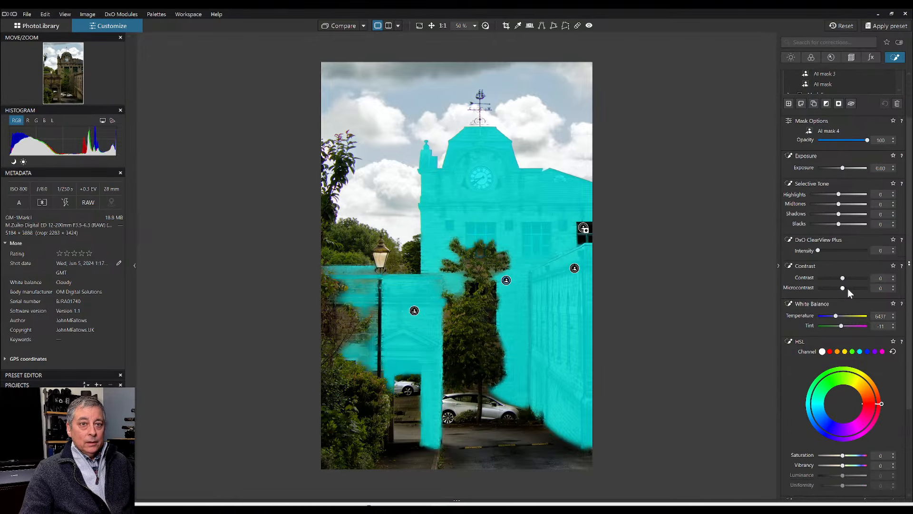
{"action": "left_click_drag", "start_coordinate": [843, 287], "coordinate": [858, 289]}
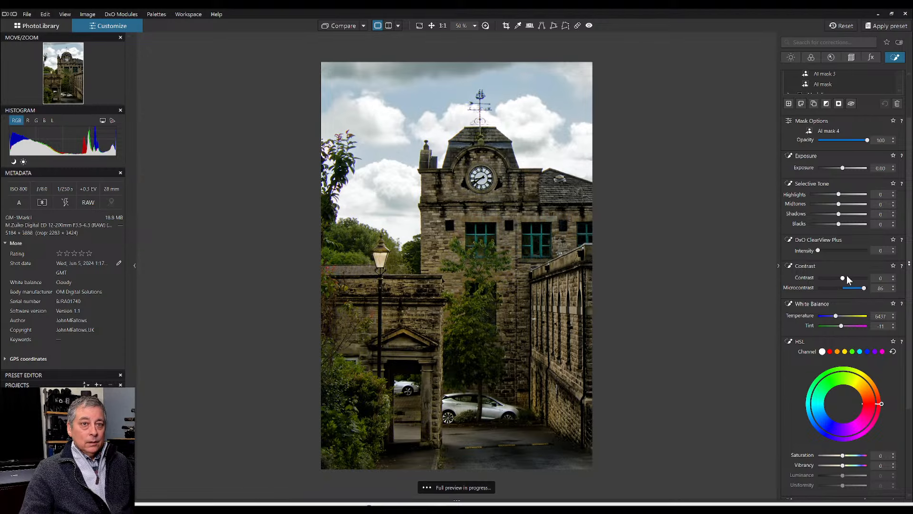
{"action": "left_click_drag", "start_coordinate": [818, 251], "coordinate": [822, 251]}
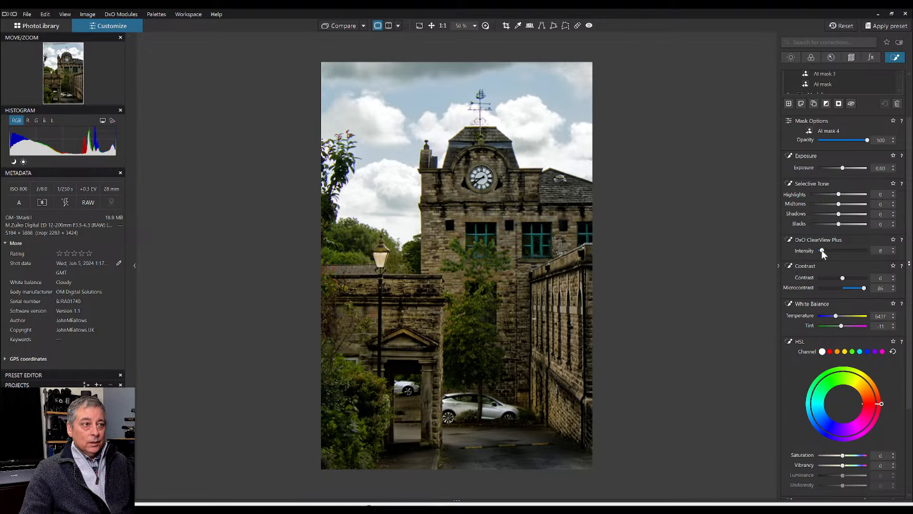
{"action": "scroll", "coordinate": [852, 307], "scroll_direction": "down", "scroll_amount": 3}
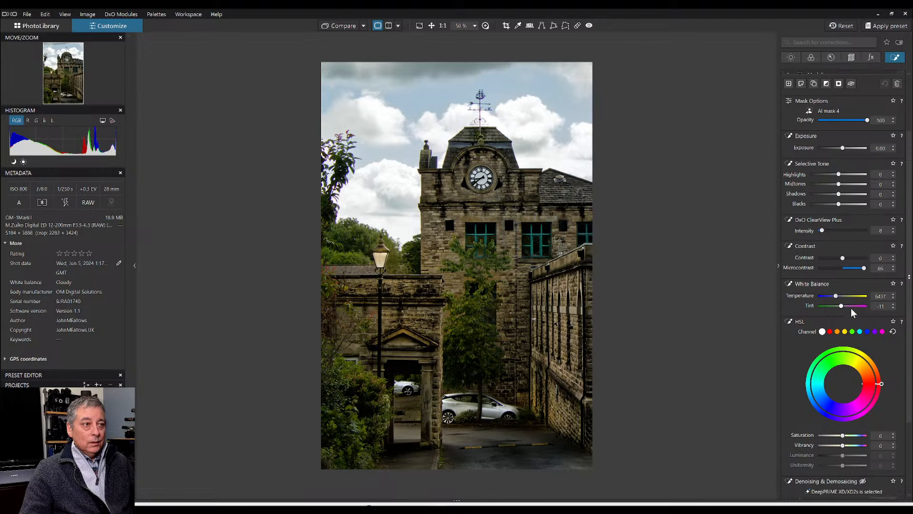
- In Mask 9, raise Highlights to about 45 and Midtones to 22, reset Blacks to 0, and reduce Microcontrast to 69
{"action": "scroll", "coordinate": [866, 185], "scroll_direction": "up", "scroll_amount": 1}
{"action": "mouse_move", "coordinate": [839, 155]}
{"action": "left_mouse_down"}
{"action": "mouse_move", "coordinate": [851, 155]}
{"action": "mouse_move", "coordinate": [844, 165]}
{"action": "left_mouse_up"}
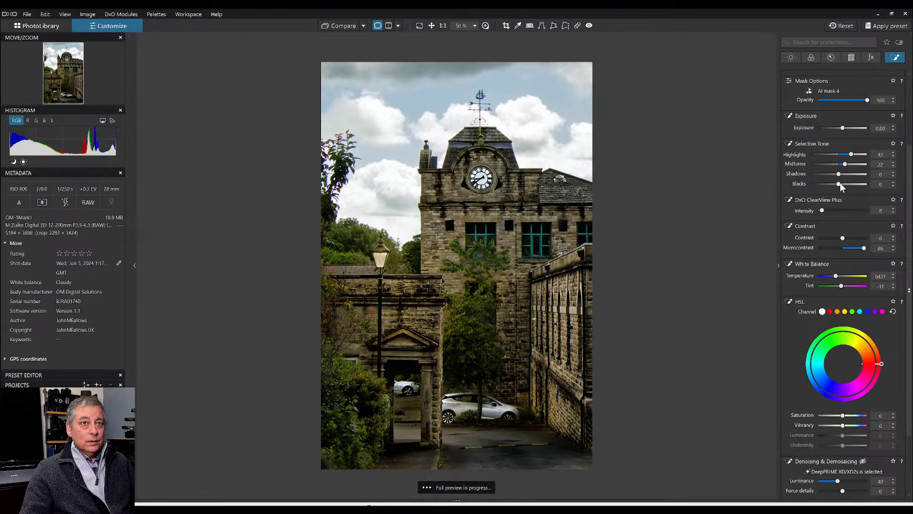
{"action": "left_click_drag", "start_coordinate": [838, 184], "coordinate": [836, 184]}
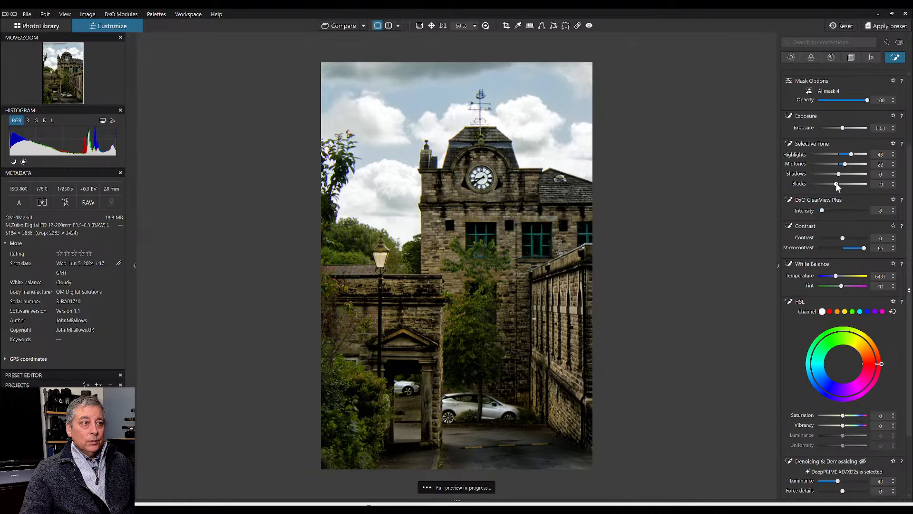
{"action": "double_click", "coordinate": [838, 184]}
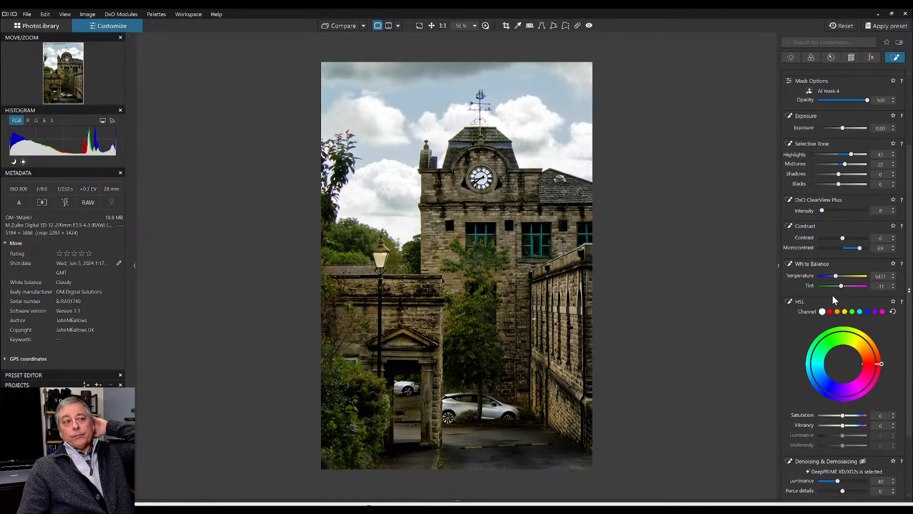
{"action": "scroll", "coordinate": [553, 297], "scroll_direction": "down", "scroll_amount": 1}
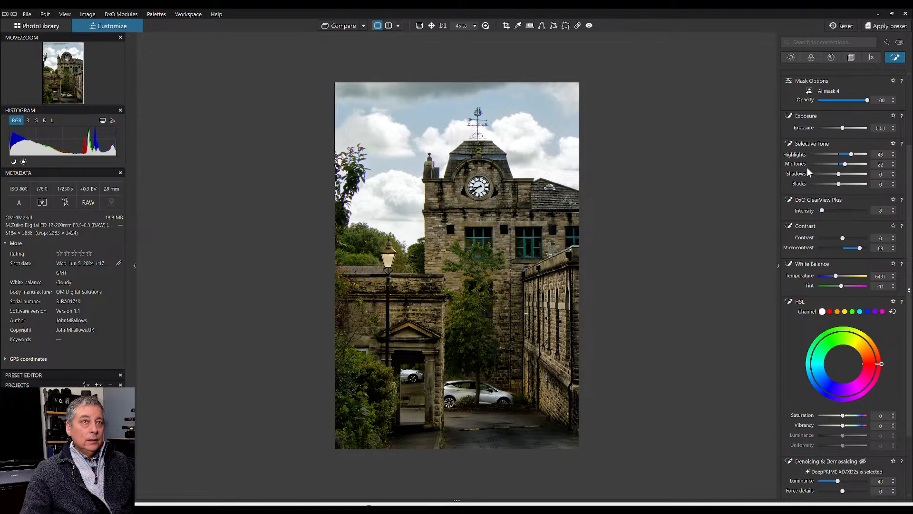
- In Mask 3, set Microcontrast to 81 and DxO ClearView Plus intensity to 34
{"action": "scroll", "coordinate": [808, 200], "scroll_direction": "up", "scroll_amount": 4}
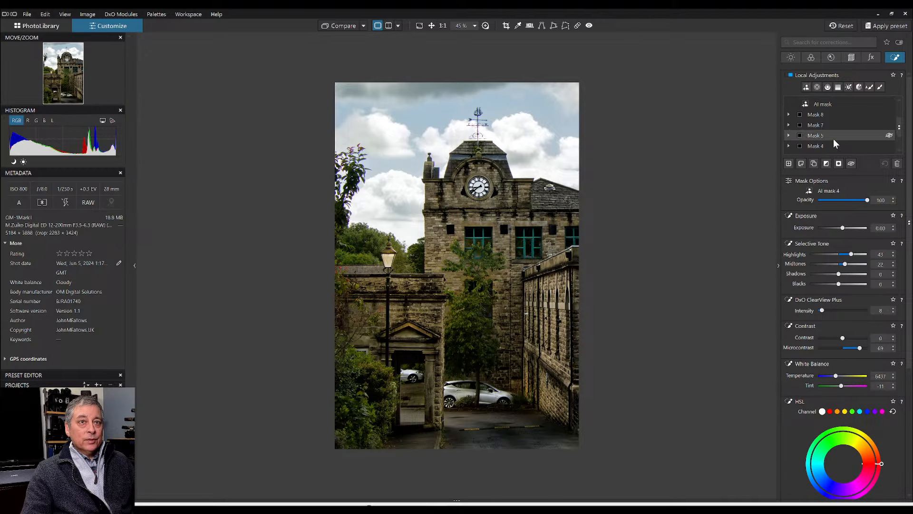
{"action": "left_click", "coordinate": [834, 140]}
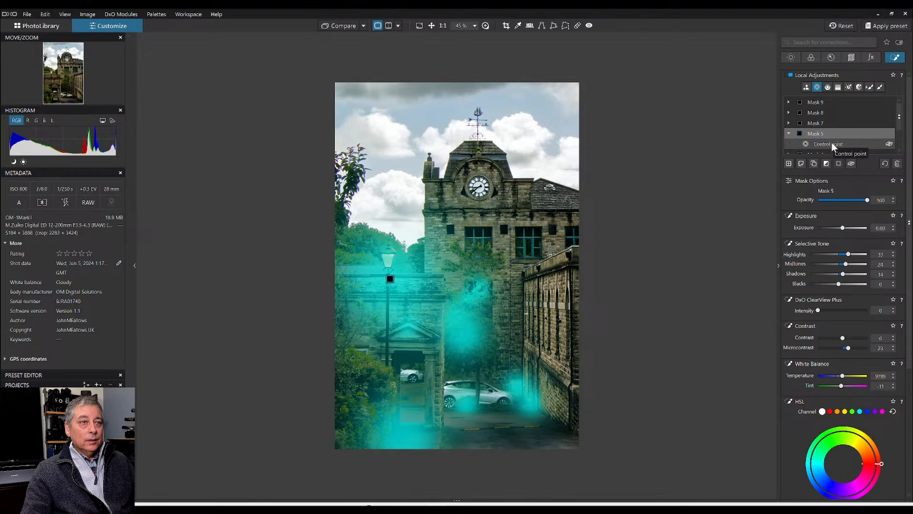
{"action": "scroll", "coordinate": [830, 146], "scroll_direction": "down", "scroll_amount": 2}
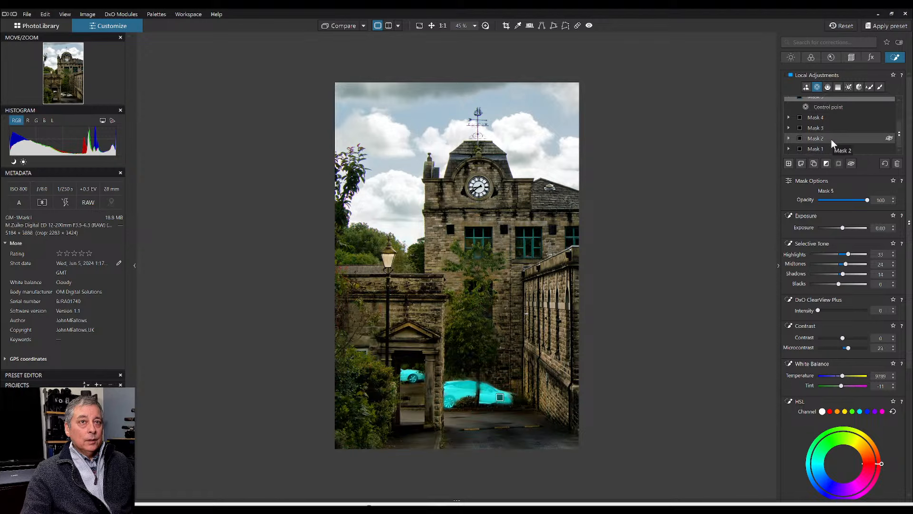
{"action": "left_click", "coordinate": [829, 128]}
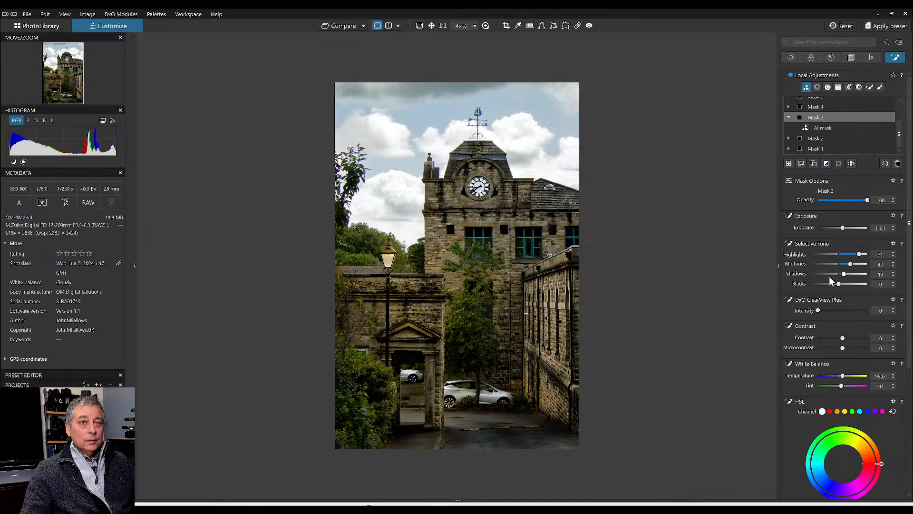
{"action": "scroll", "coordinate": [821, 335], "scroll_direction": "down", "scroll_amount": 1}
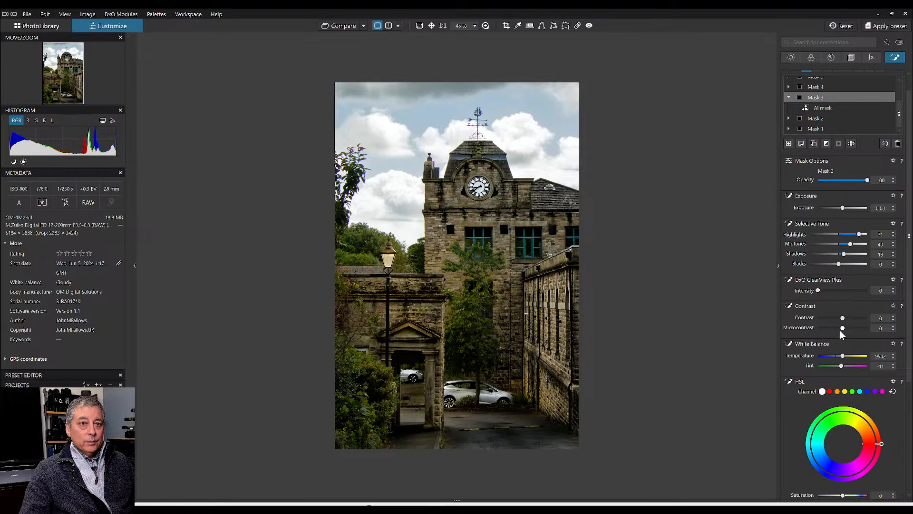
{"action": "left_click", "coordinate": [835, 107]}
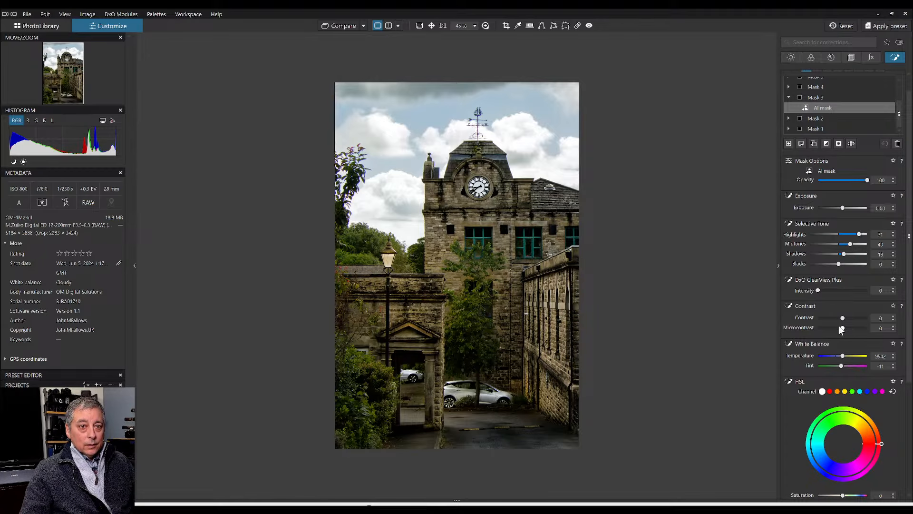
{"action": "left_click_drag", "start_coordinate": [840, 328], "coordinate": [864, 329]}
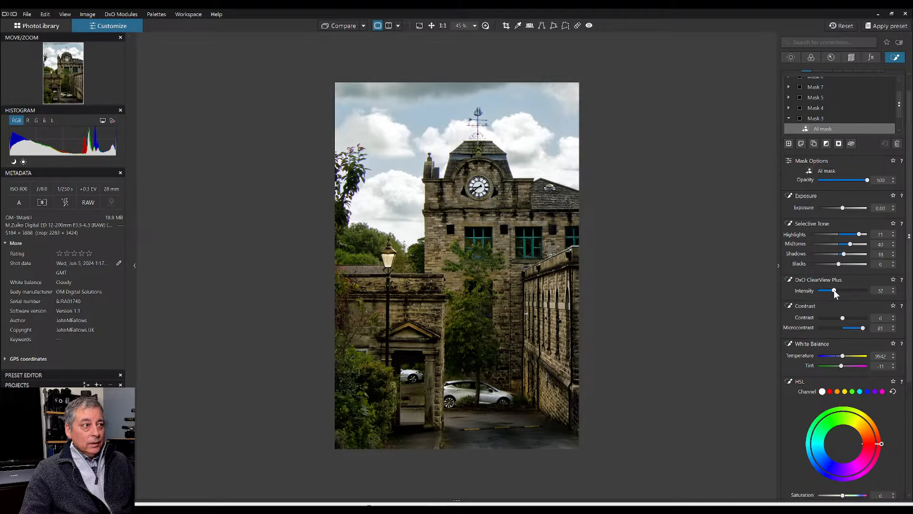
{"action": "left_click_drag", "start_coordinate": [835, 290], "coordinate": [835, 290]}
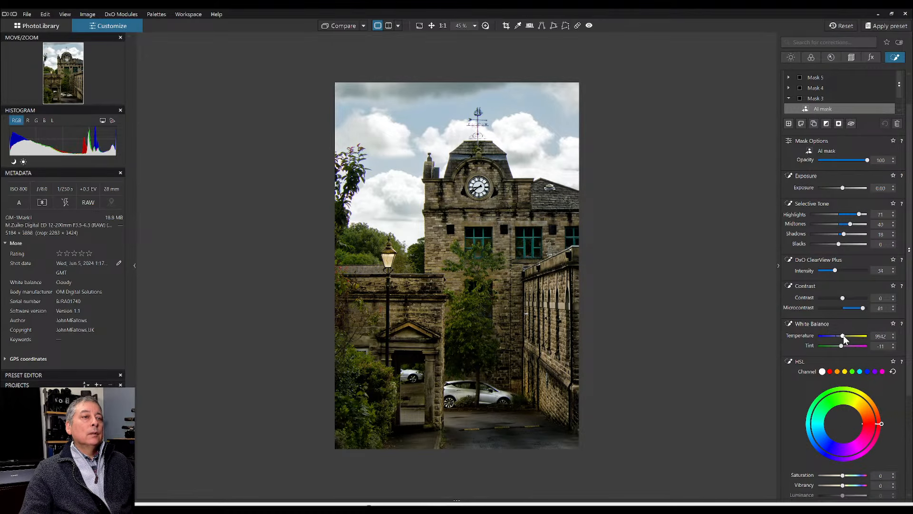
- Reset Mask 3's white balance temperature and raise it slightly to about 7000
{"action": "double_click", "coordinate": [843, 336]}
{"action": "scroll", "coordinate": [842, 341], "scroll_direction": "up", "scroll_amount": 2}
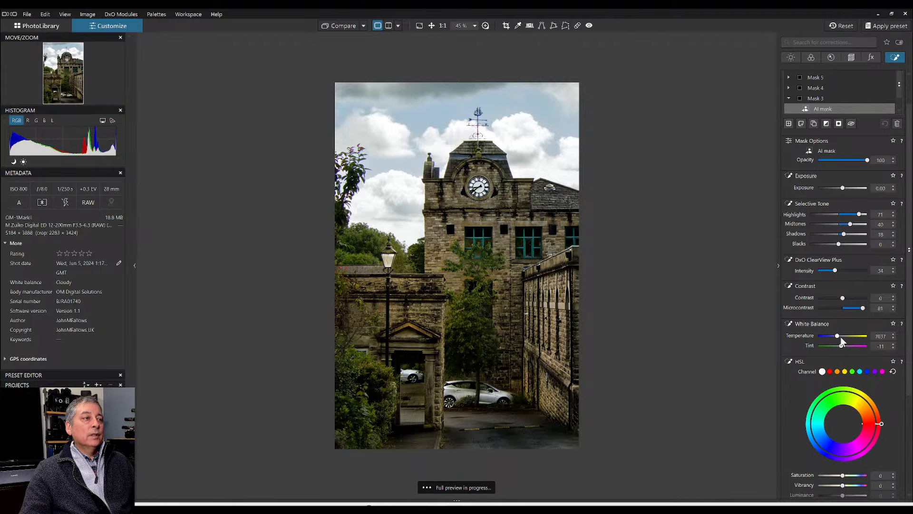
{"action": "scroll", "coordinate": [813, 330], "scroll_direction": "up", "scroll_amount": 2}
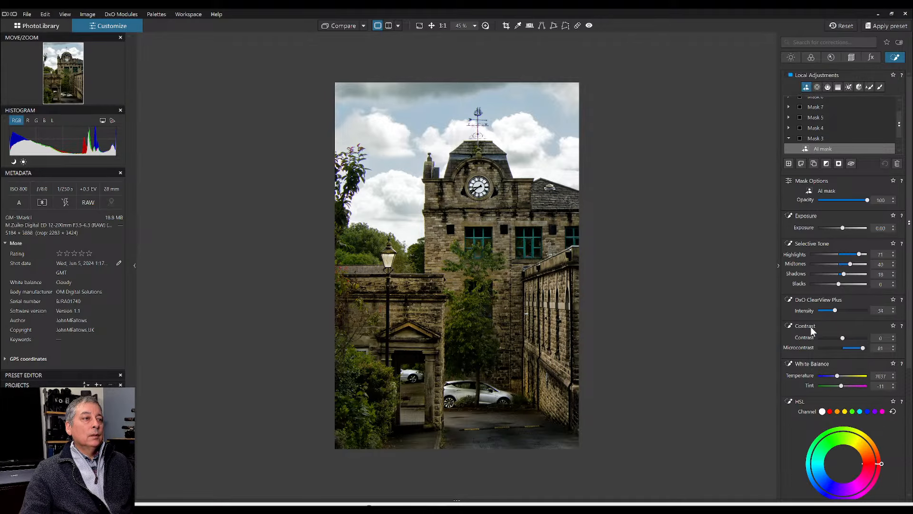
- Reset Mask 5's white balance temperature and raise it to about 8300
{"action": "mouse_move", "coordinate": [834, 132]}
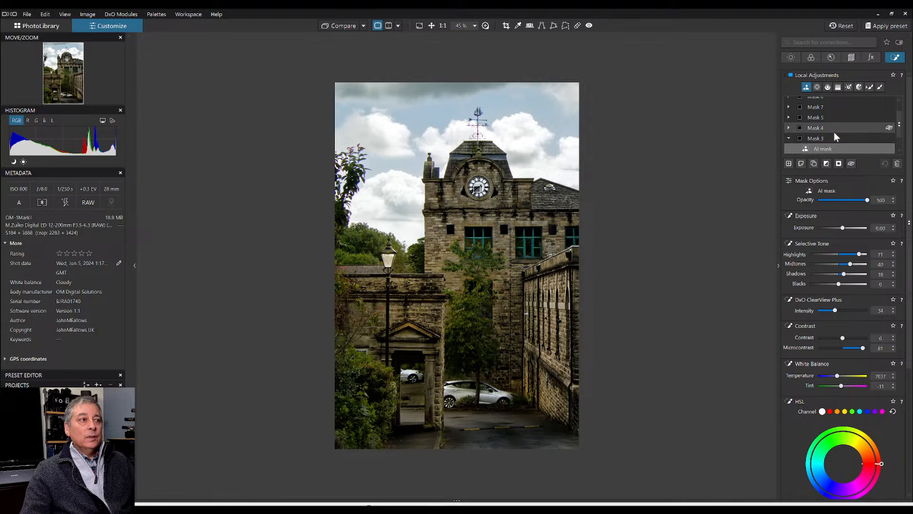
{"action": "left_click", "coordinate": [832, 120]}
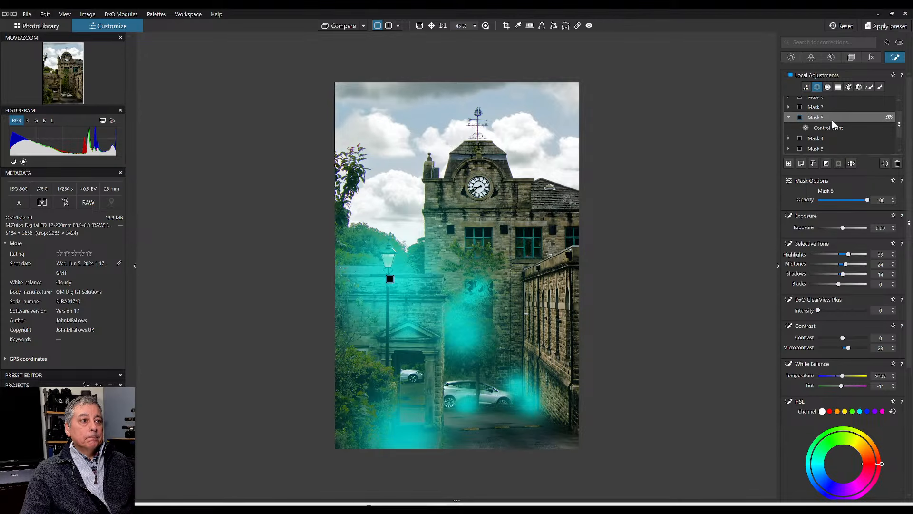
{"action": "scroll", "coordinate": [845, 294], "scroll_direction": "down", "scroll_amount": 1}
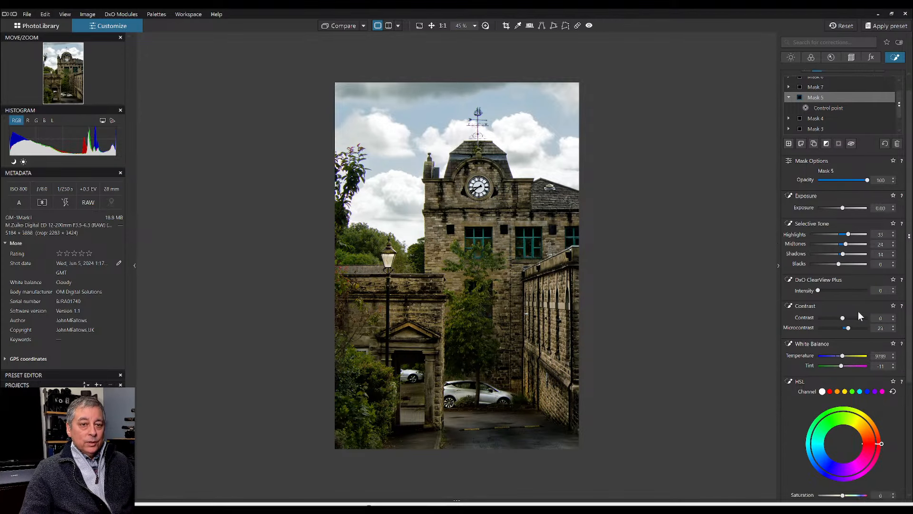
{"action": "double_click", "coordinate": [843, 356]}
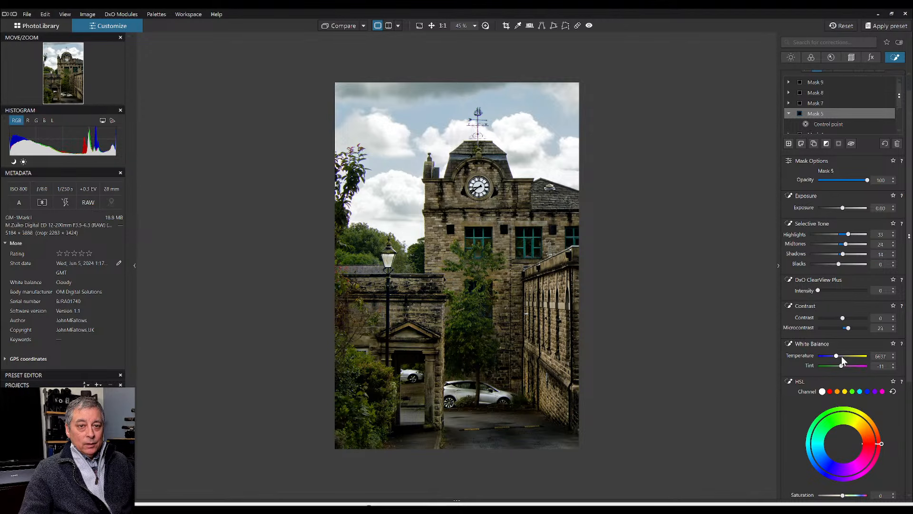
{"action": "scroll", "coordinate": [841, 356], "scroll_direction": "up", "scroll_amount": 1}
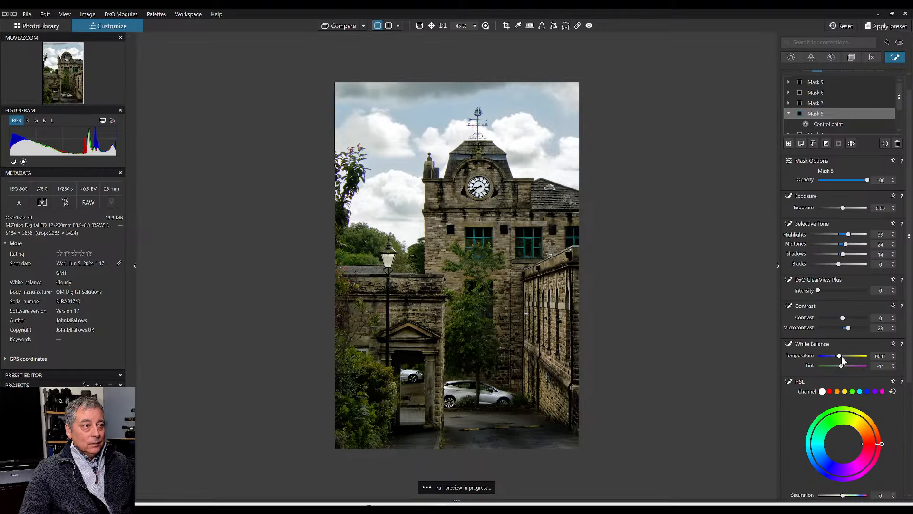
{"action": "scroll", "coordinate": [841, 356], "scroll_direction": "up", "scroll_amount": 1}
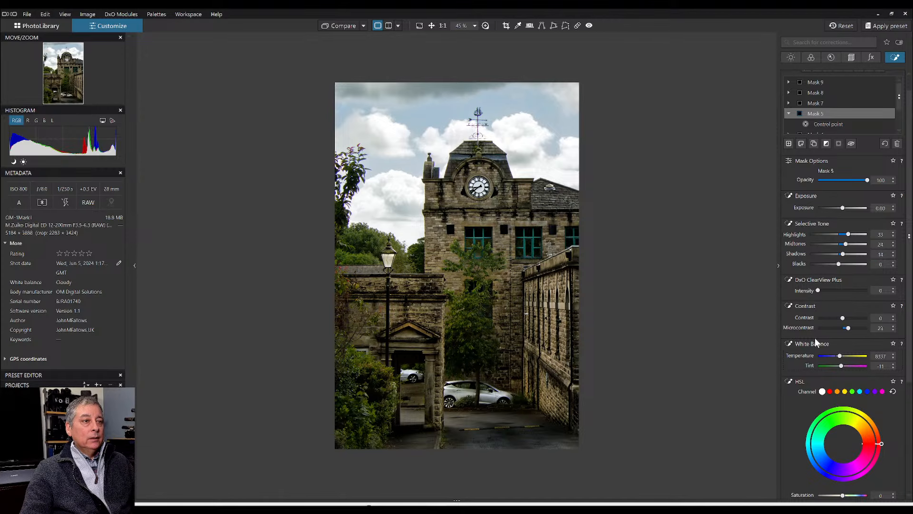
- In Mask 9, raise Exposure to 0.26, Shadows to about 5, and Highlights to 50
{"action": "scroll", "coordinate": [821, 262], "scroll_direction": "up", "scroll_amount": 1}
{"action": "left_click", "coordinate": [822, 101]}
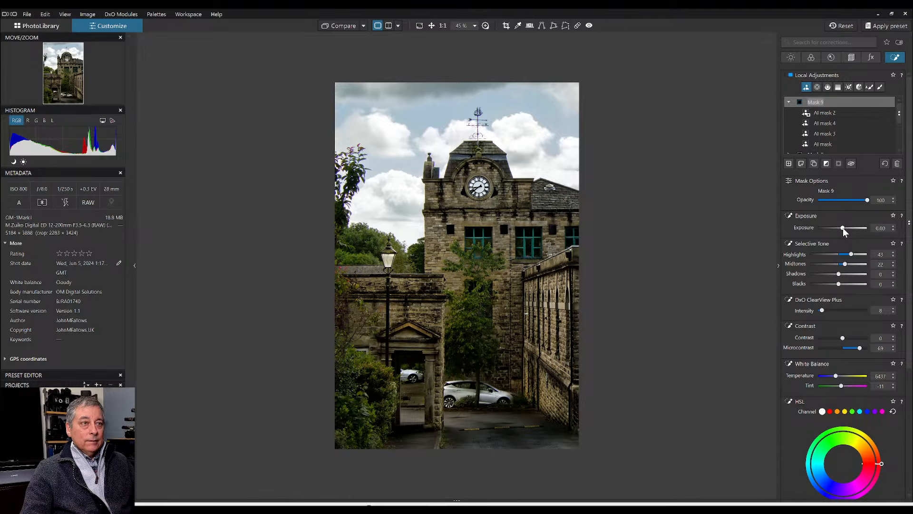
{"action": "left_click_drag", "start_coordinate": [843, 228], "coordinate": [844, 228]}
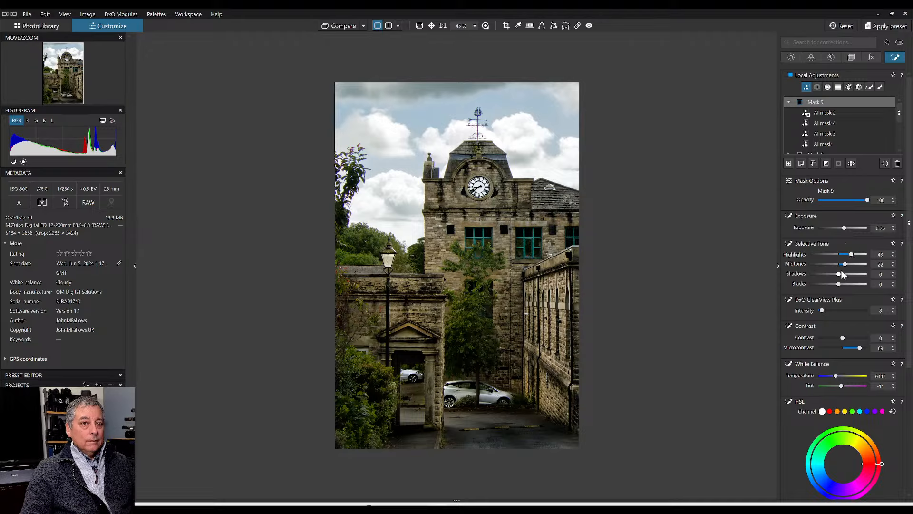
{"action": "left_click_drag", "start_coordinate": [838, 274], "coordinate": [855, 256]}
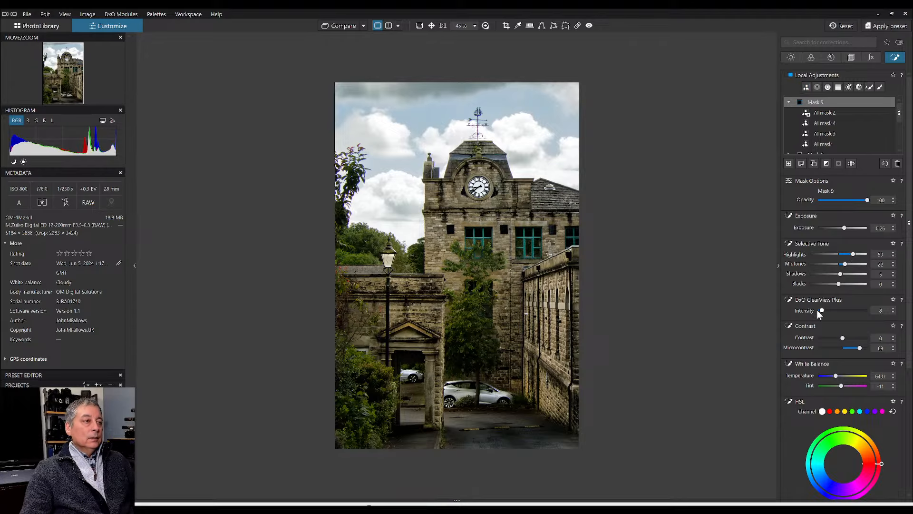
- Review the export-to-disk options for the standard JPEG output and close them without exporting
{"action": "right_click", "coordinate": [552, 215]}
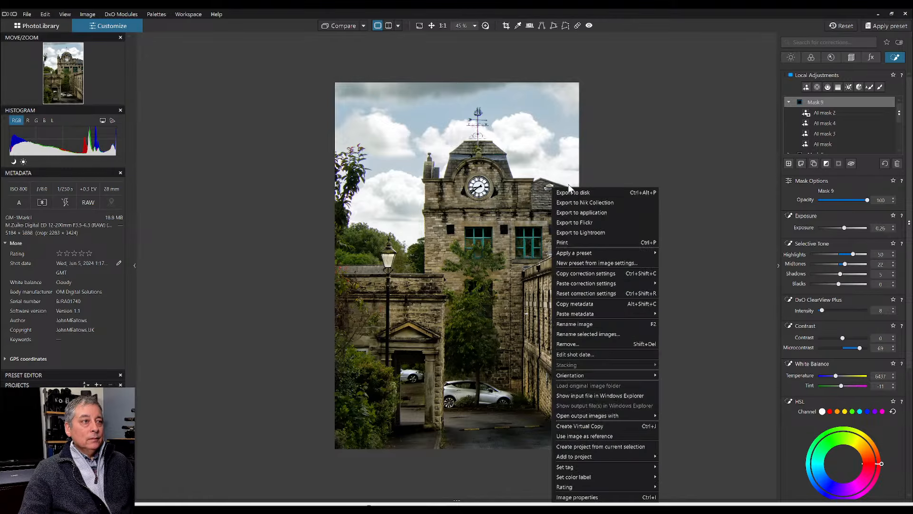
{"action": "left_click", "coordinate": [571, 191]}
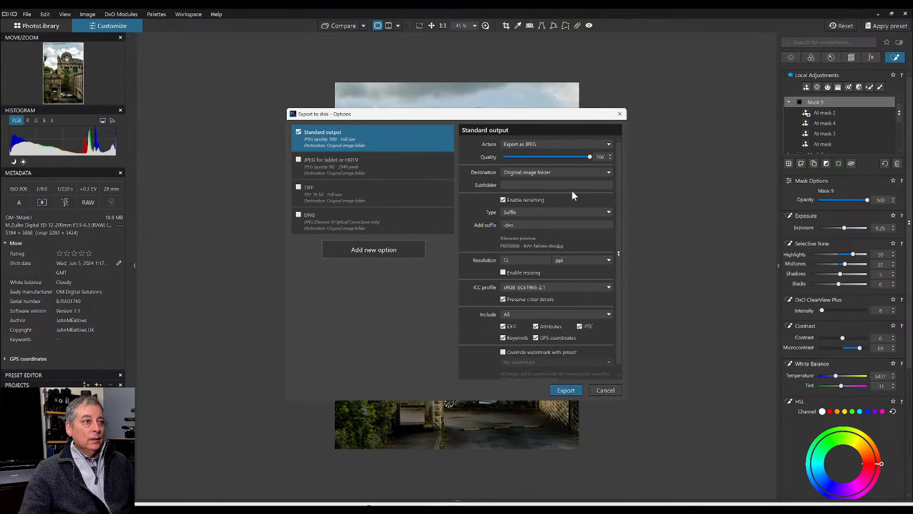
{"action": "key", "text": "Escape"}
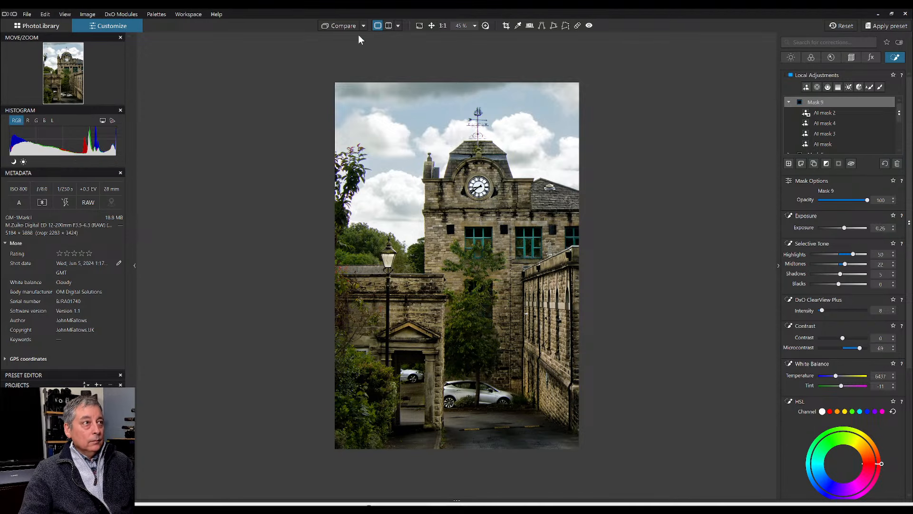
- Reset the corrections on the RAW building photo and compare it as the reference image beside its exported JPG
{"action": "left_click", "coordinate": [44, 27]}
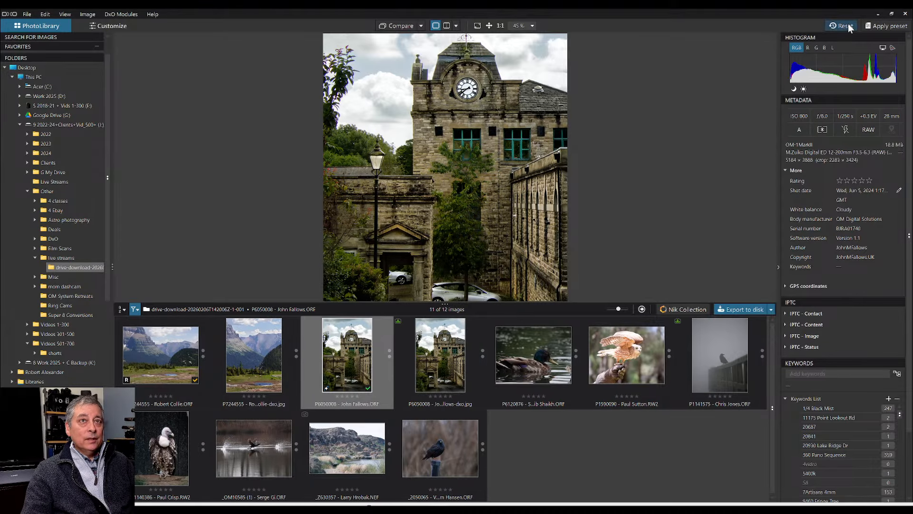
{"action": "left_click", "coordinate": [849, 24]}
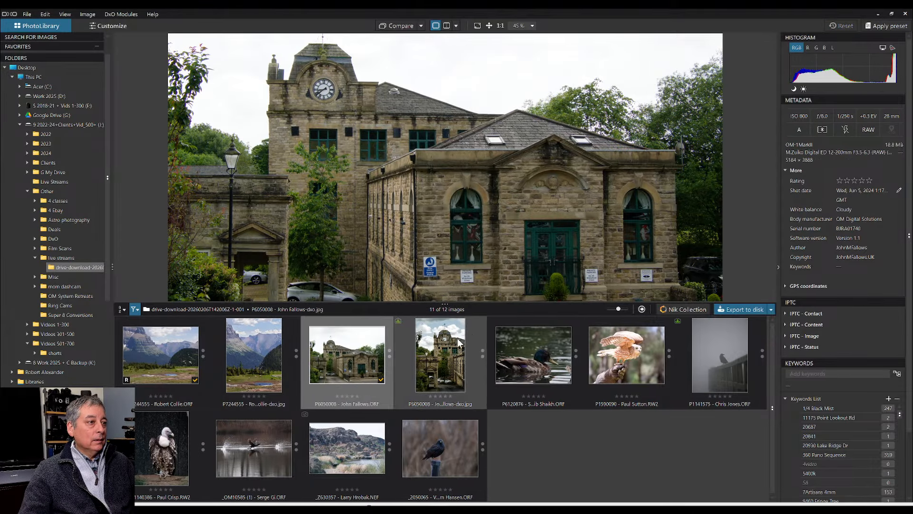
{"action": "right_click", "coordinate": [342, 353]}
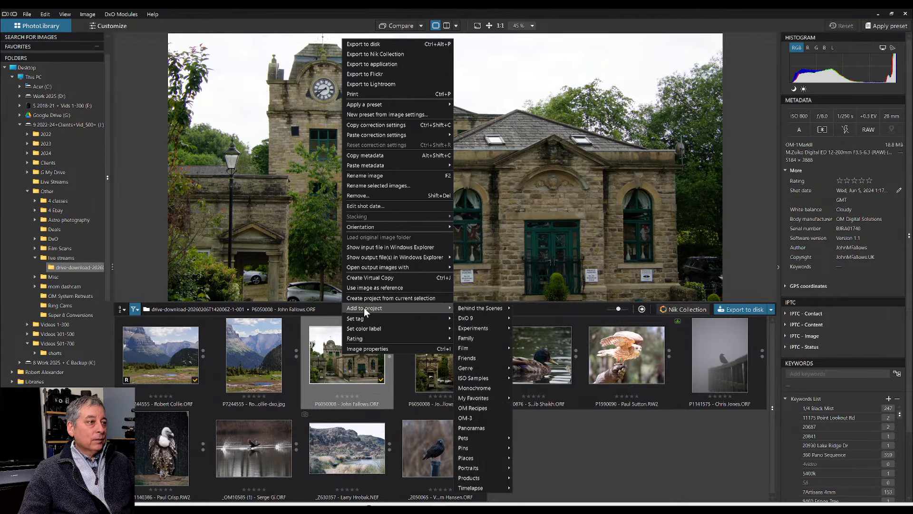
{"action": "left_click", "coordinate": [367, 288]}
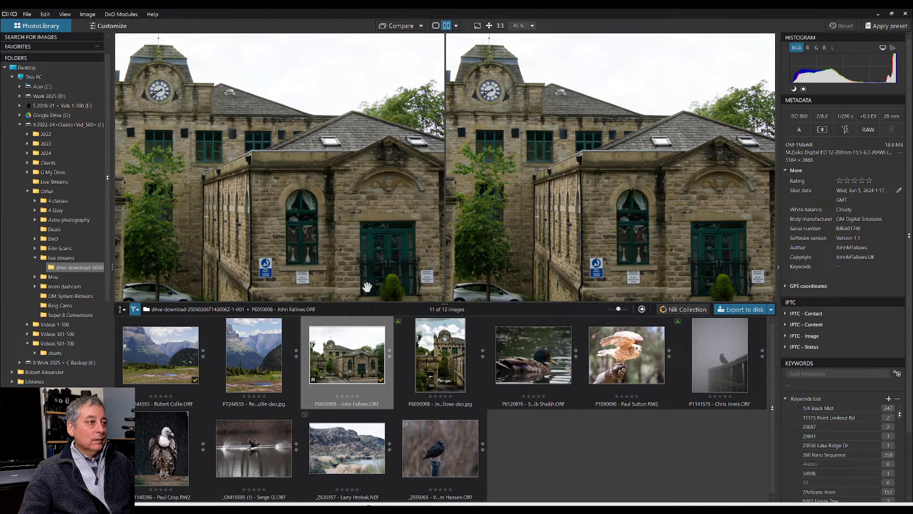
{"action": "left_click", "coordinate": [433, 352]}
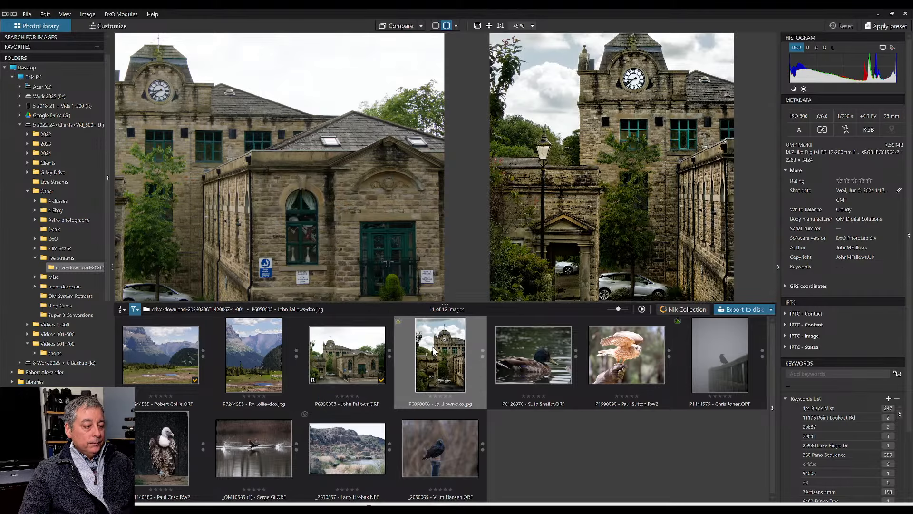
- Hide the side panels and filmstrip, and examine the unedited building photo against the finished crop, including the clock tower's detail
{"action": "key", "text": "Tab"}
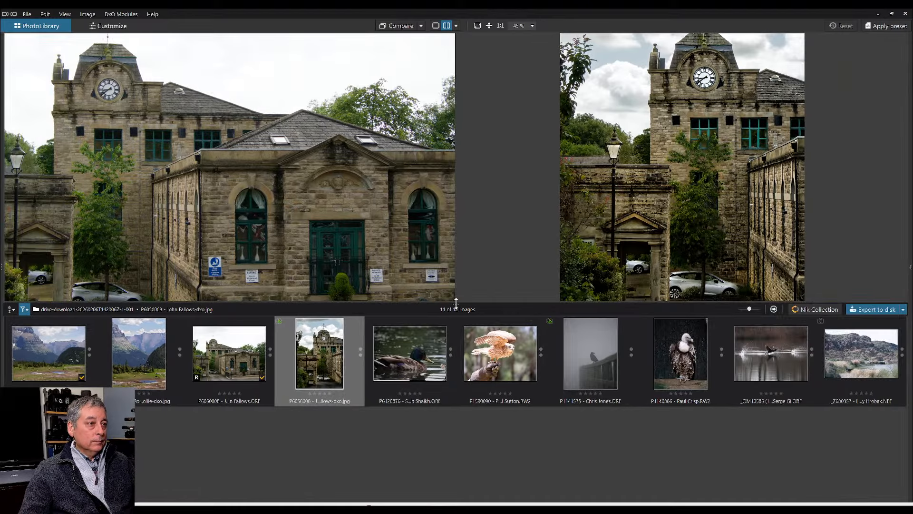
{"action": "left_click_drag", "start_coordinate": [455, 306], "coordinate": [452, 498]}
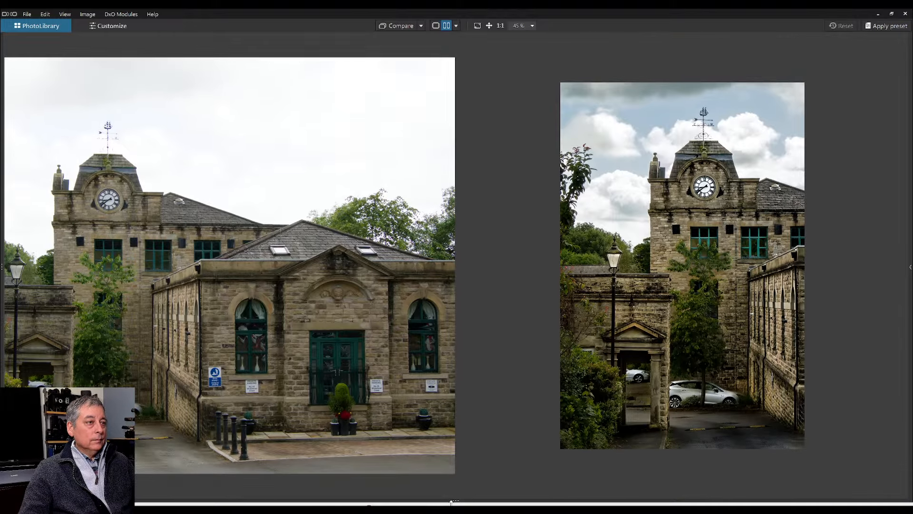
{"action": "scroll", "coordinate": [321, 344], "scroll_direction": "down", "scroll_amount": 4}
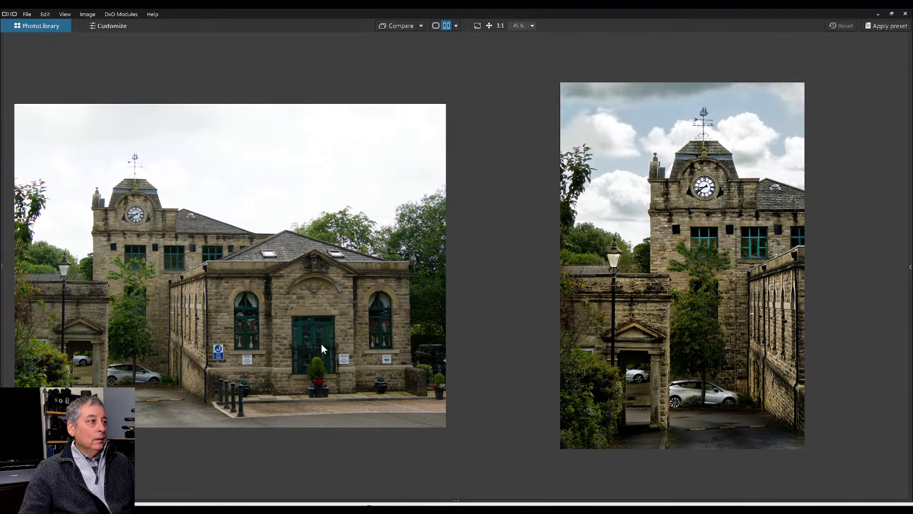
{"action": "scroll", "coordinate": [581, 340], "scroll_direction": "up", "scroll_amount": 1}
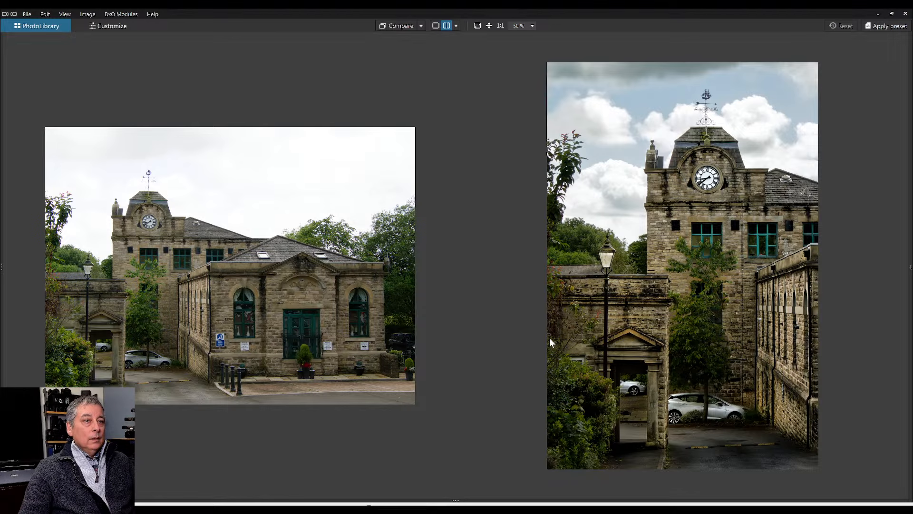
{"action": "scroll", "coordinate": [565, 362], "scroll_direction": "up", "scroll_amount": 1}
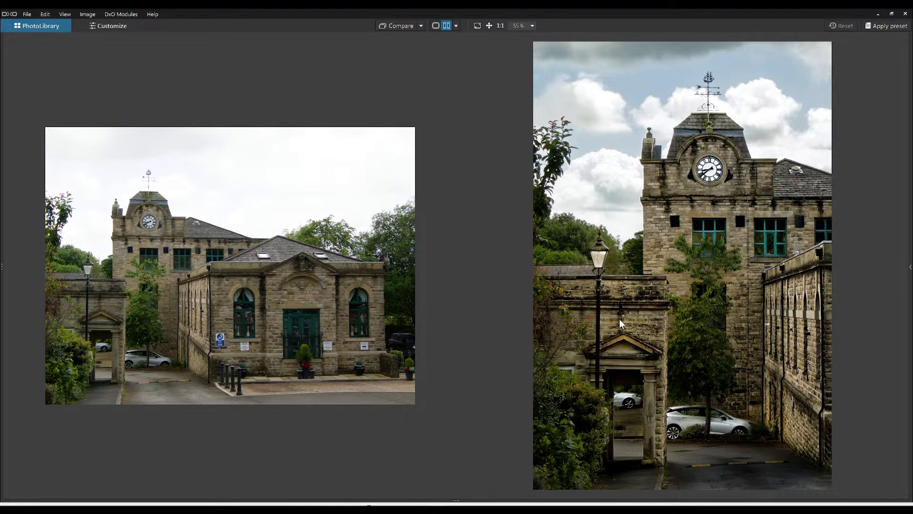
{"action": "scroll", "coordinate": [638, 347], "scroll_direction": "up", "scroll_amount": 1}
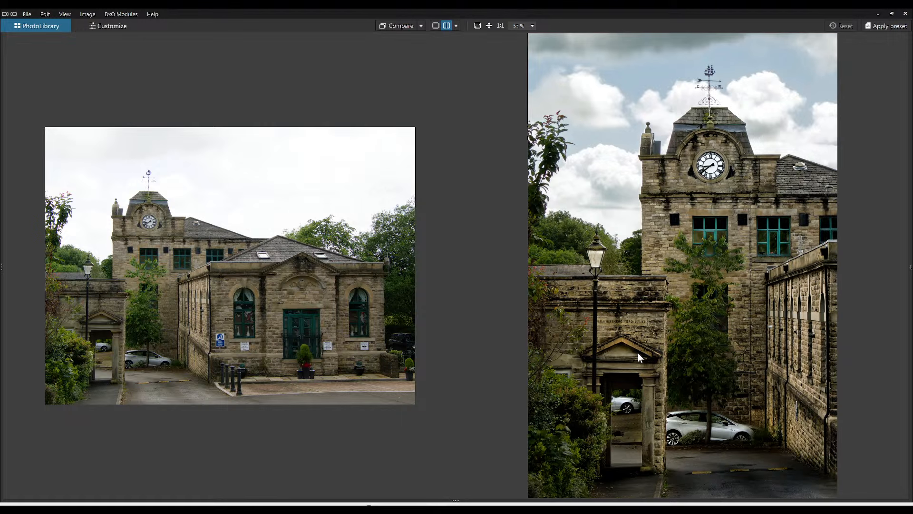
{"action": "scroll", "coordinate": [638, 357], "scroll_direction": "down", "scroll_amount": 1}
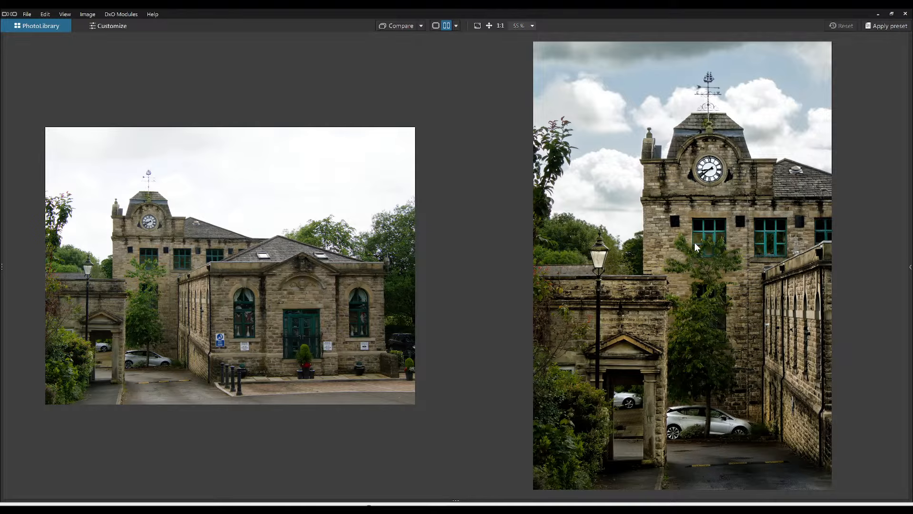
{"action": "scroll", "coordinate": [681, 180], "scroll_direction": "up", "scroll_amount": 5}
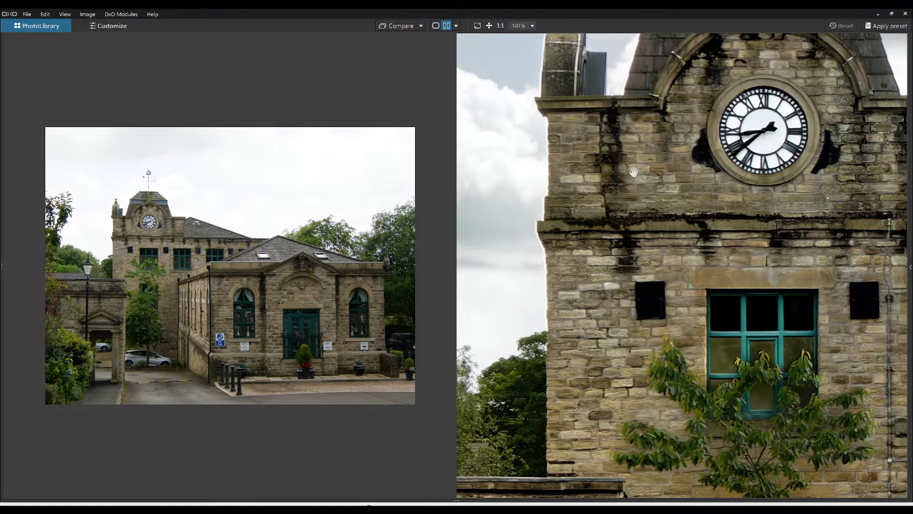
{"action": "scroll", "coordinate": [676, 342], "scroll_direction": "down", "scroll_amount": 5}
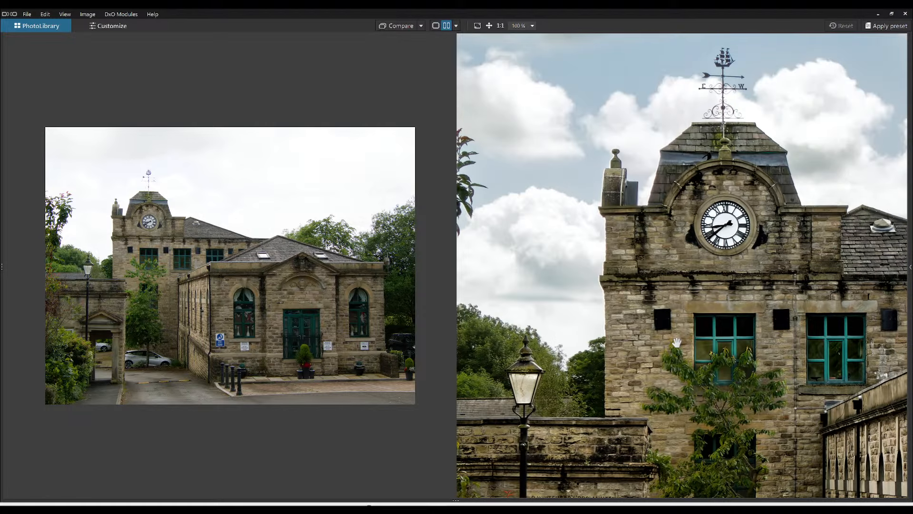
{"action": "scroll", "coordinate": [678, 347], "scroll_direction": "down", "scroll_amount": 1}
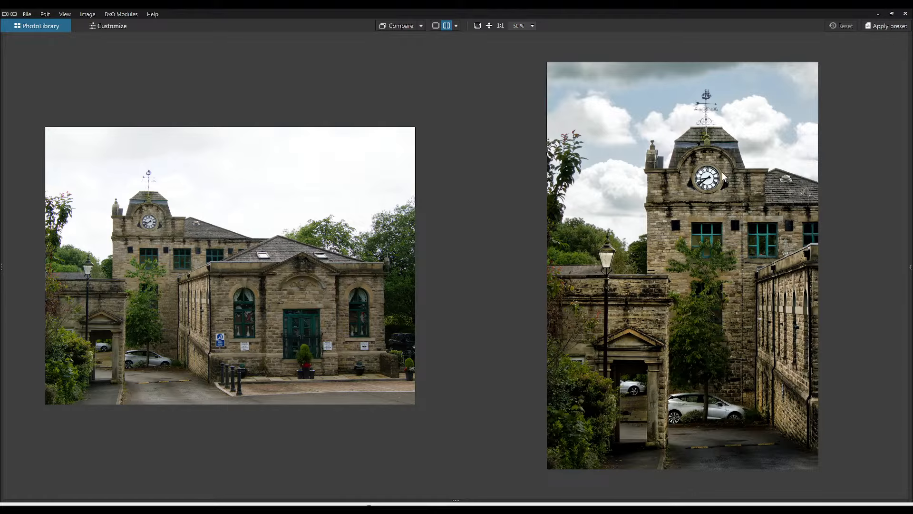
{"action": "scroll", "coordinate": [678, 343], "scroll_direction": "up", "scroll_amount": 1}
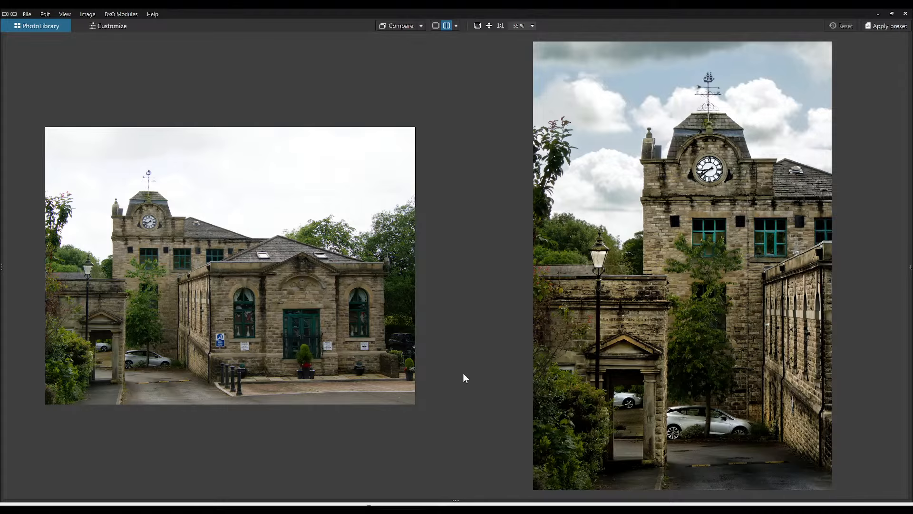
{"action": "scroll", "coordinate": [351, 370], "scroll_direction": "up", "scroll_amount": 1}
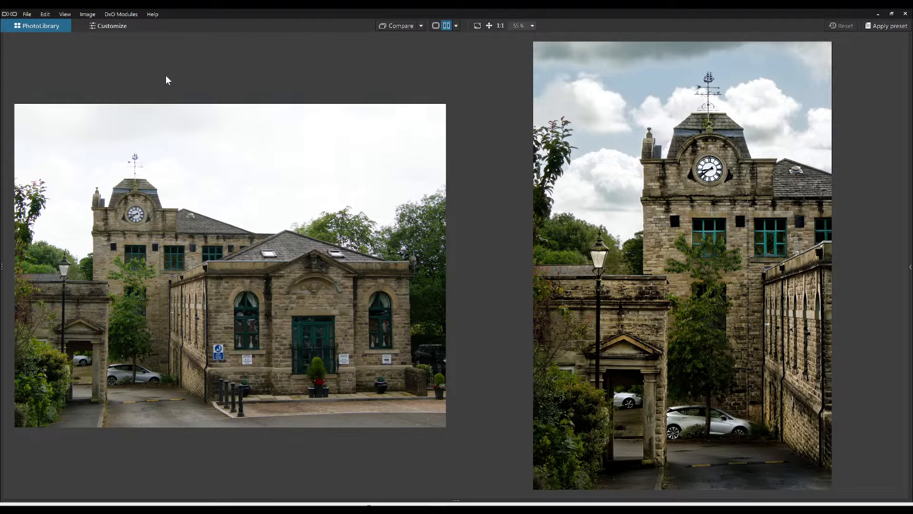
- Restore the side panels, switch to the Customize workspace and bring back the filmstrip
{"action": "key", "text": "F9"}
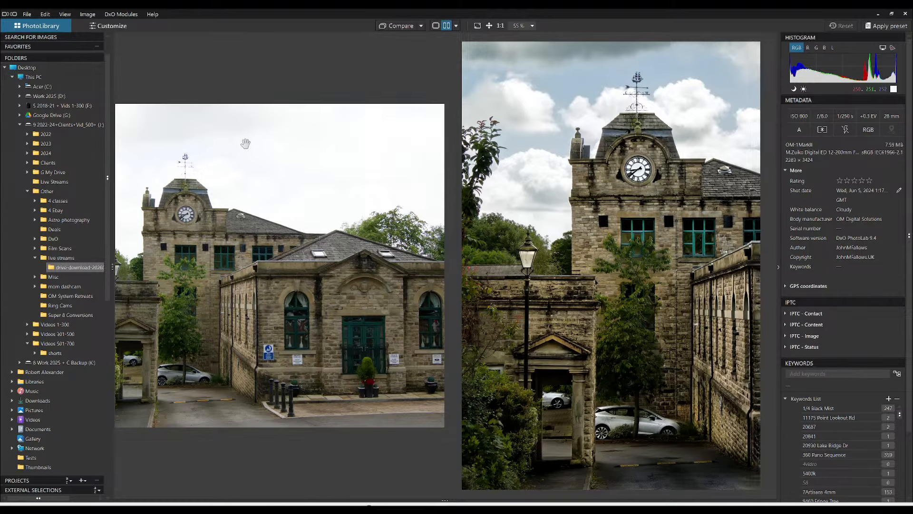
{"action": "left_click", "coordinate": [96, 25]}
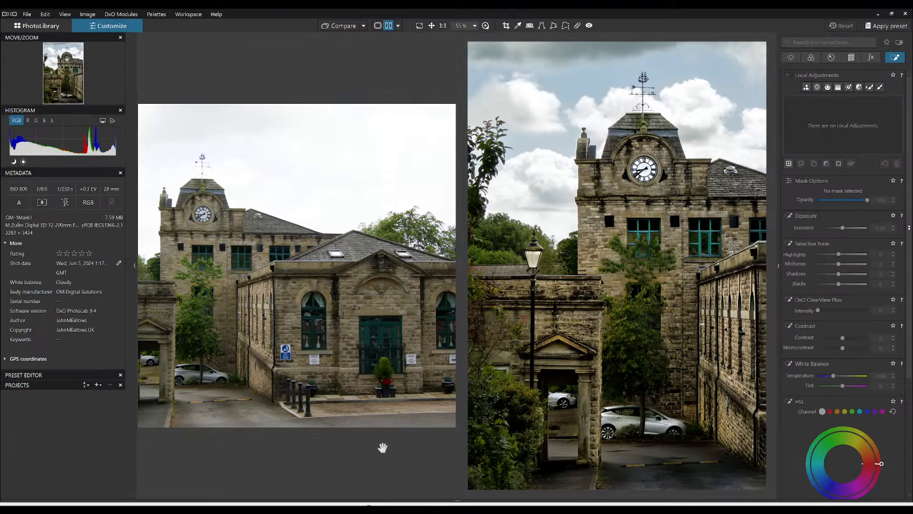
{"action": "left_click_drag", "start_coordinate": [457, 500], "coordinate": [454, 428]}
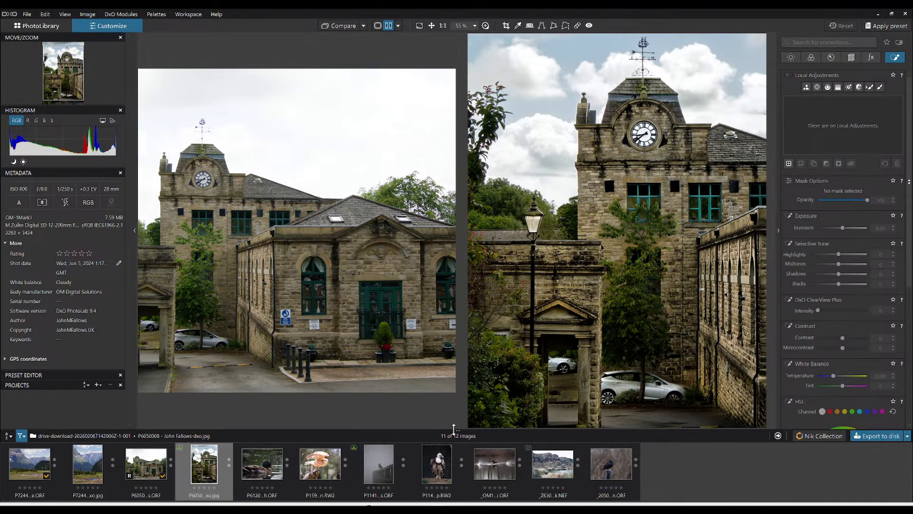
- Open the duck photo in single-image view and apply the "00000 demo" default preset from the general purpose presets
{"action": "left_click", "coordinate": [260, 470]}
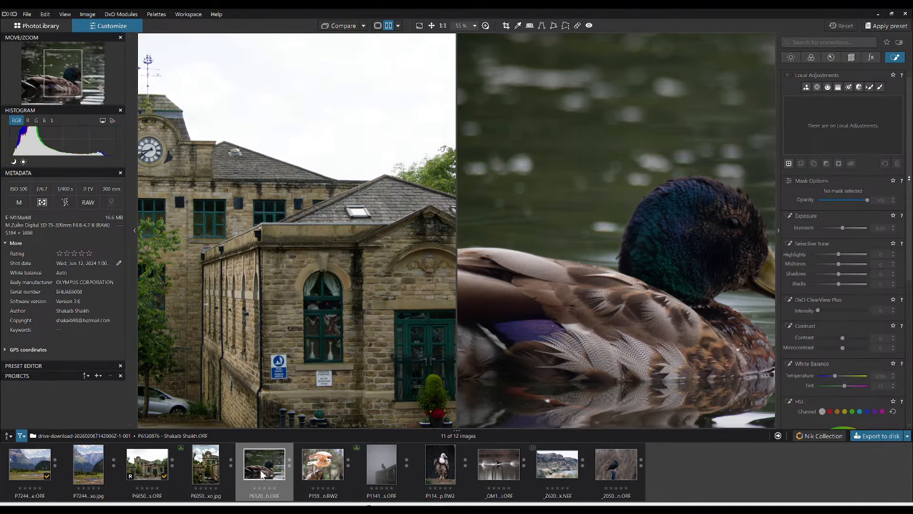
{"action": "left_click", "coordinate": [378, 25]}
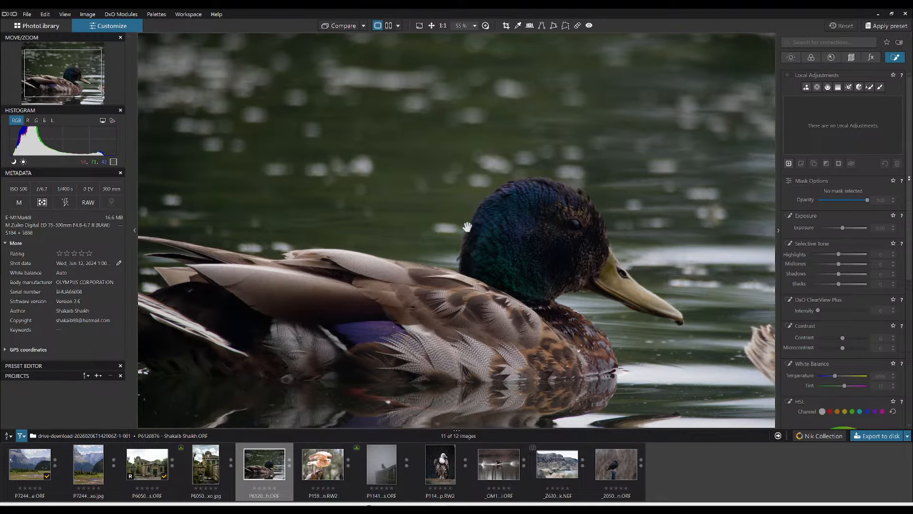
{"action": "scroll", "coordinate": [443, 270], "scroll_direction": "down", "scroll_amount": 1}
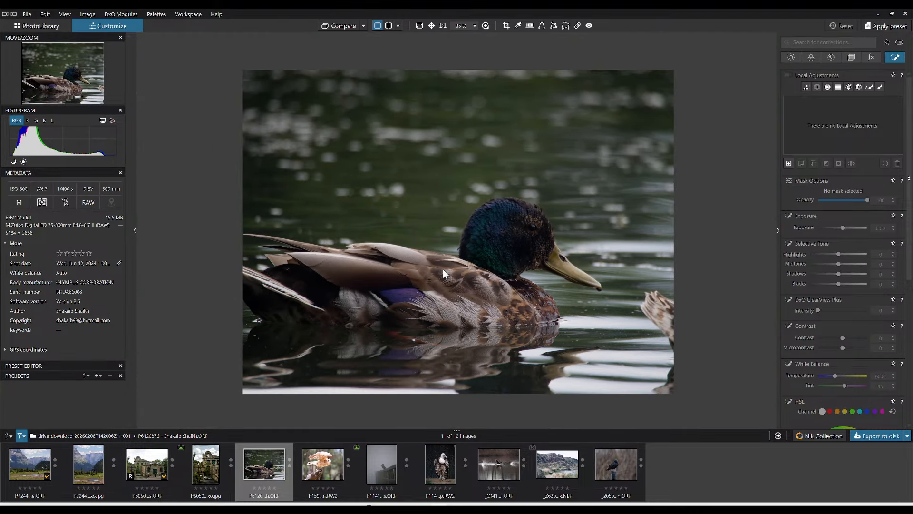
{"action": "scroll", "coordinate": [429, 189], "scroll_direction": "up", "scroll_amount": 1}
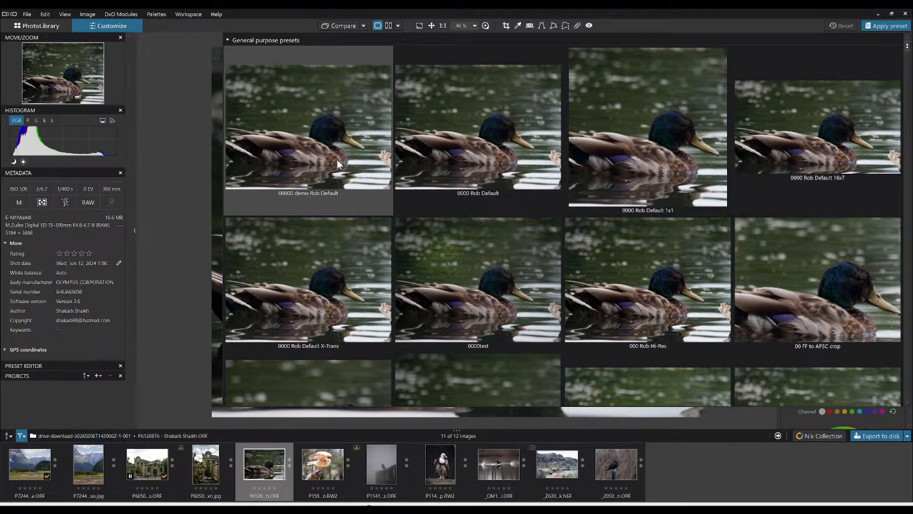
{"action": "left_click", "coordinate": [335, 159]}
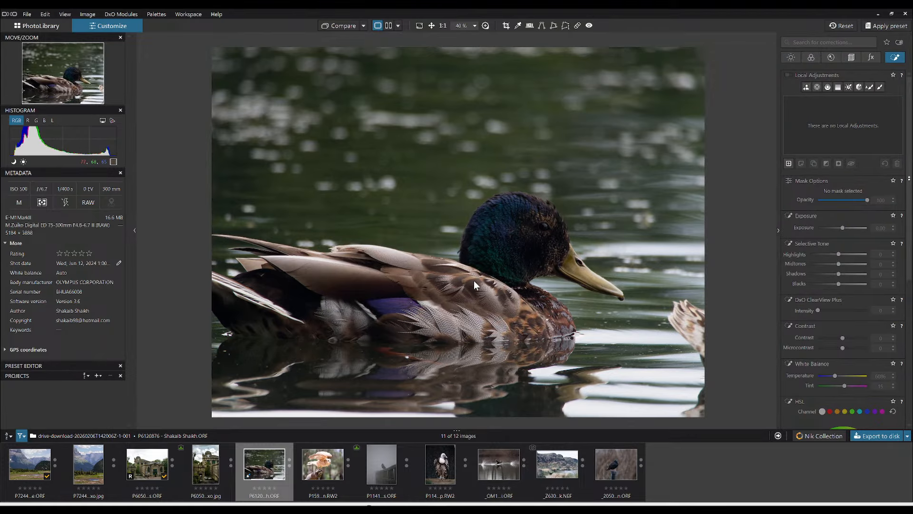
- Crop the duck photo at its original aspect ratio to about 3668 × 2751 px, cutting out the object beyond the beak
{"action": "scroll", "coordinate": [474, 281], "scroll_direction": "down", "scroll_amount": 1}
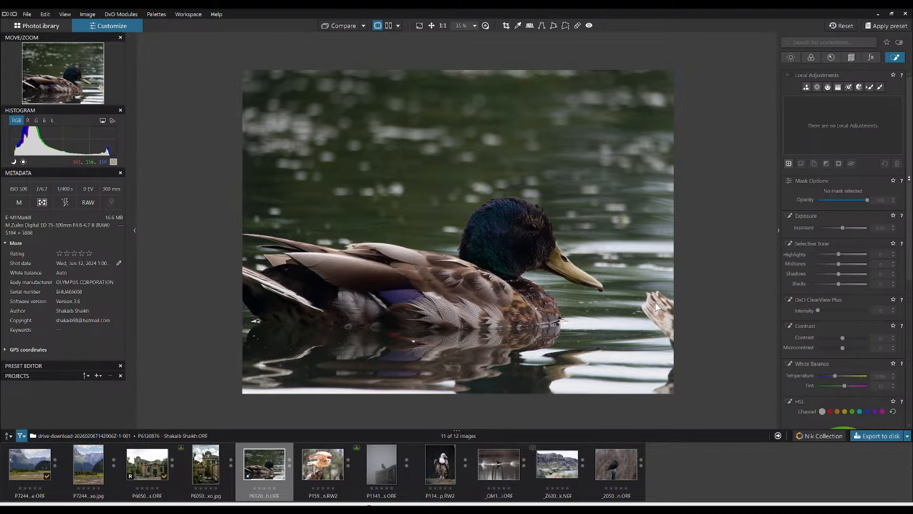
{"action": "left_click", "coordinate": [851, 58]}
{"action": "left_click", "coordinate": [818, 146]}
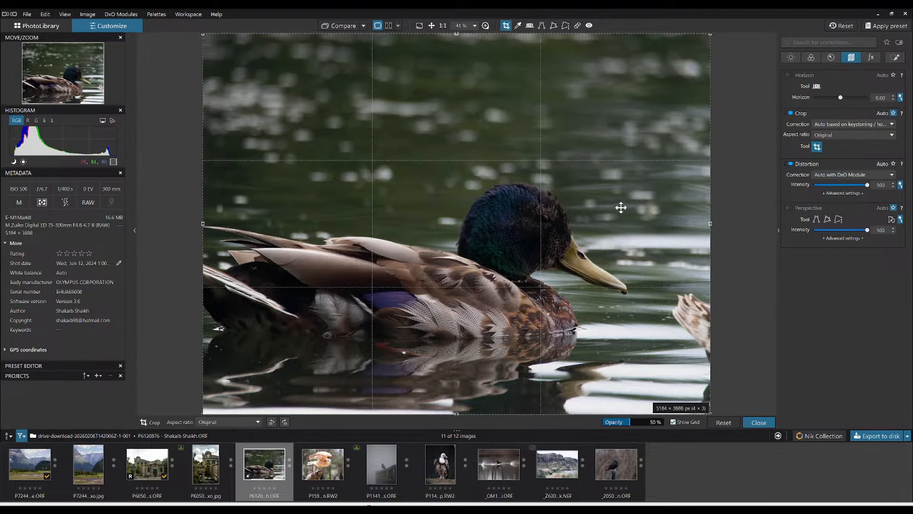
{"action": "left_click_drag", "start_coordinate": [705, 225], "coordinate": [670, 224]}
{"action": "left_click_drag", "start_coordinate": [599, 195], "coordinate": [589, 208]}
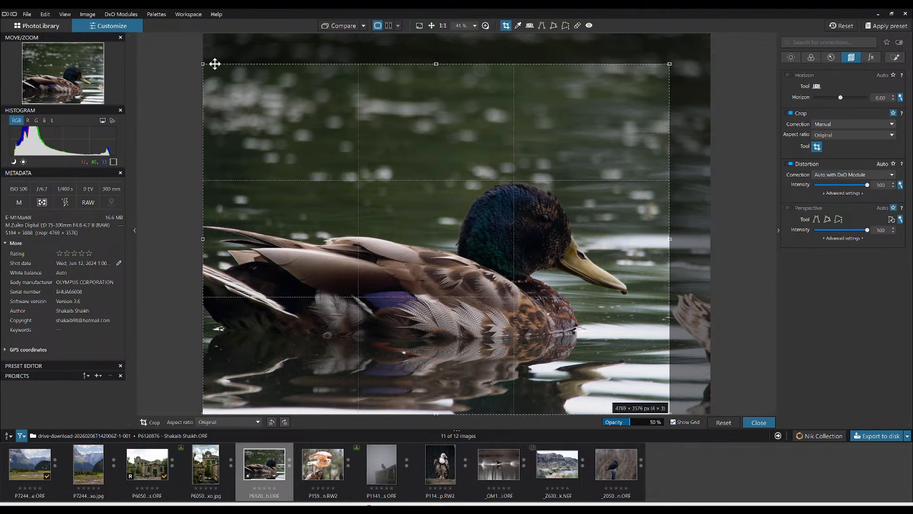
{"action": "left_click_drag", "start_coordinate": [203, 63], "coordinate": [312, 110]}
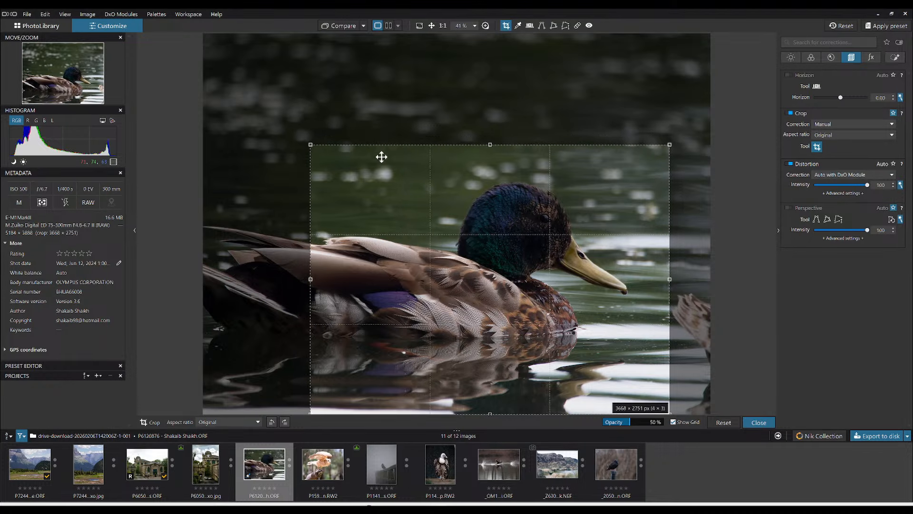
{"action": "left_click_drag", "start_coordinate": [428, 188], "coordinate": [424, 183]}
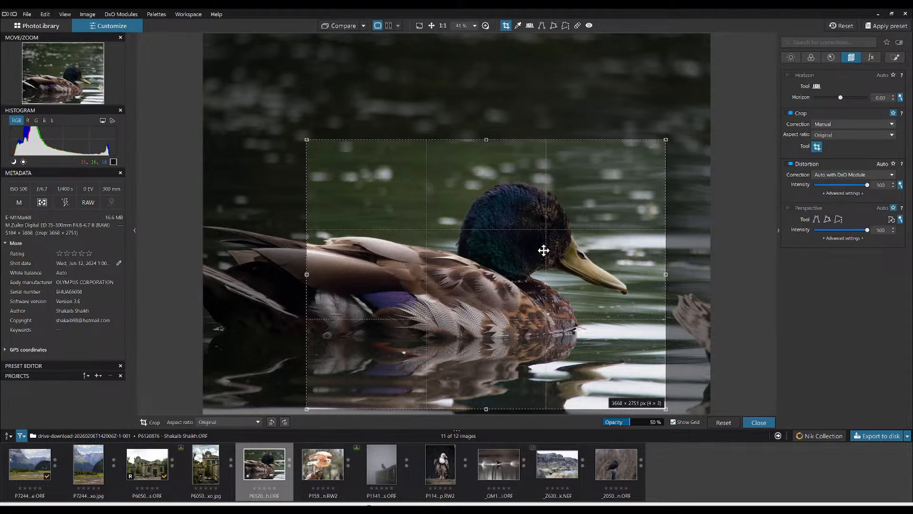
{"action": "key", "text": "Return"}
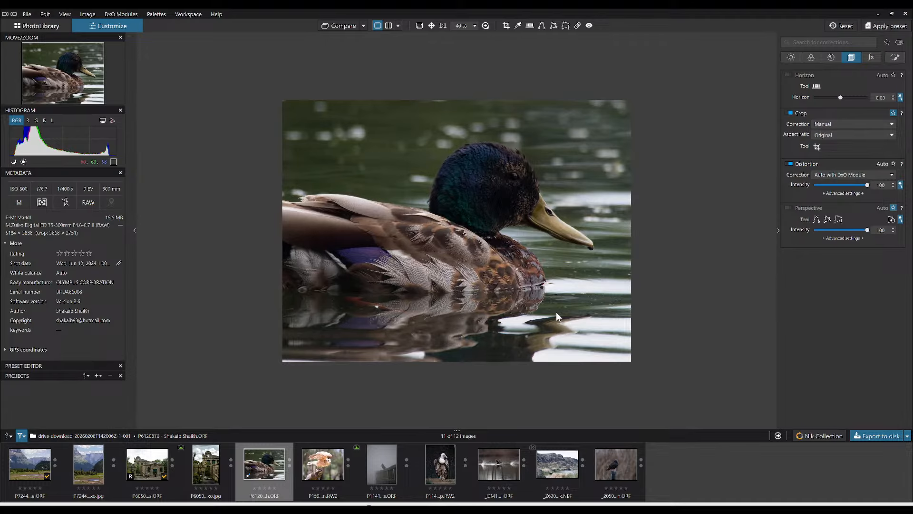
- Reopen the duck photo's crop and tighten it slightly from the lower edge to about 3633 × 2724 px
{"action": "scroll", "coordinate": [555, 312], "scroll_direction": "up", "scroll_amount": 1}
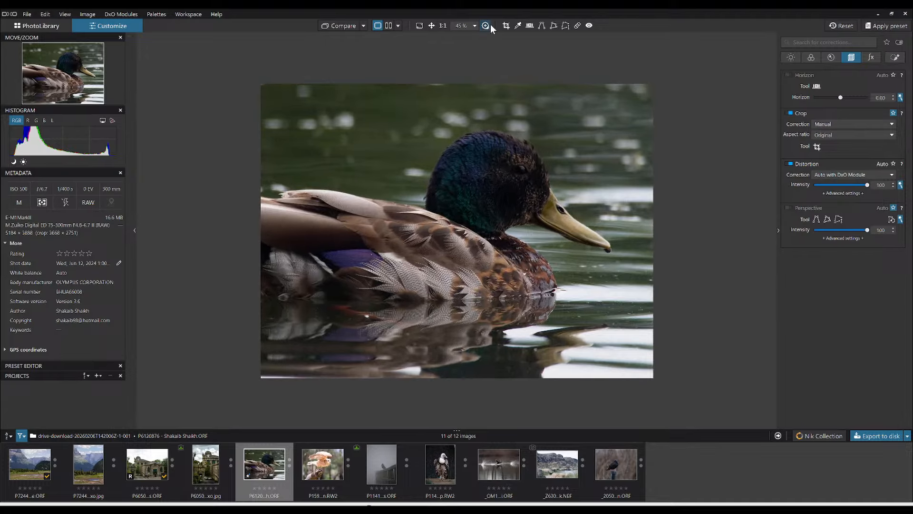
{"action": "left_click", "coordinate": [506, 26]}
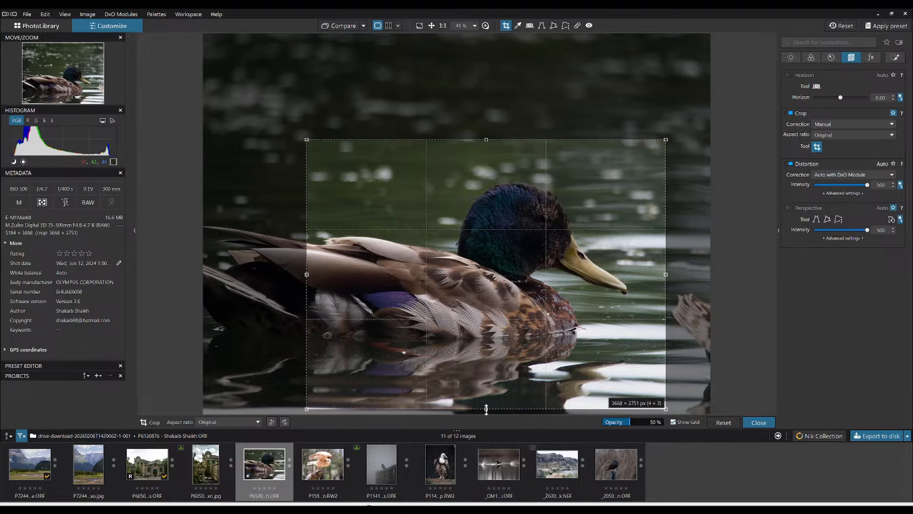
{"action": "left_click_drag", "start_coordinate": [486, 409], "coordinate": [486, 407]}
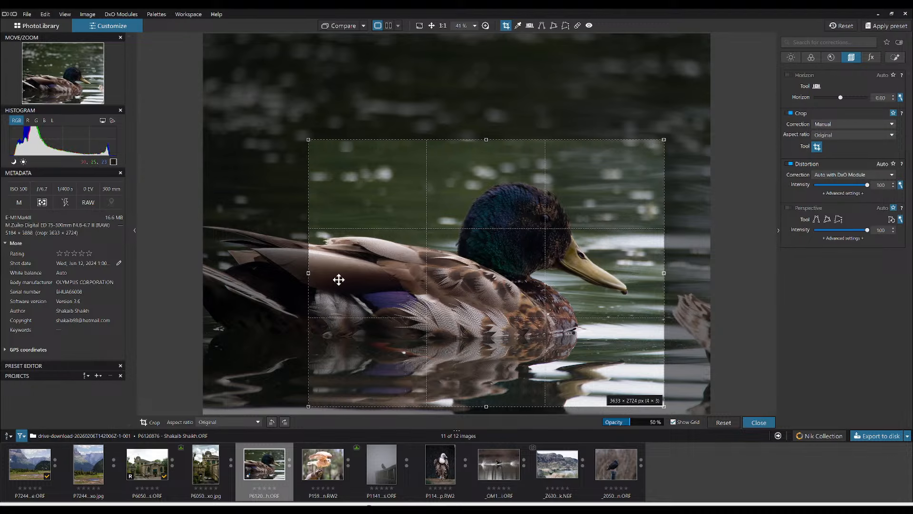
{"action": "double_click", "coordinate": [421, 306]}
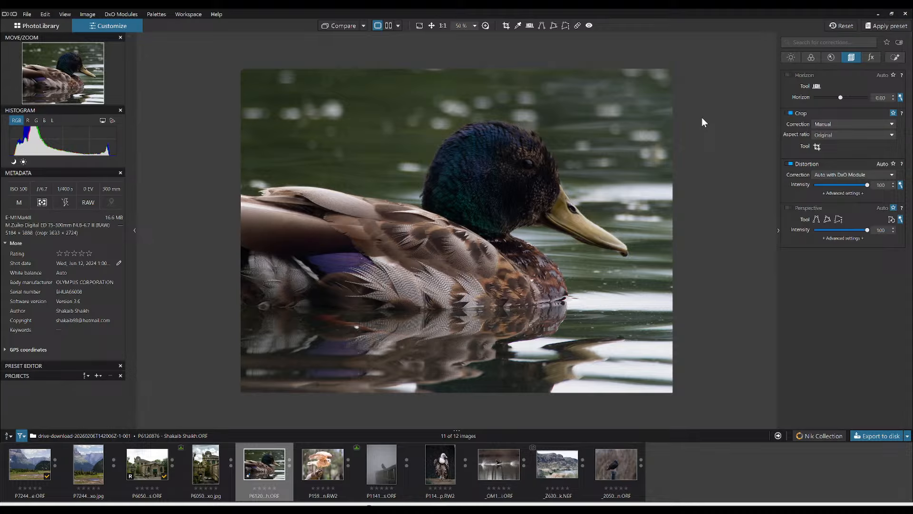
- Add an AI mask over the water background with ClearView Plus at 25, shadows at -9 and blacks at -17
{"action": "left_click", "coordinate": [895, 57]}
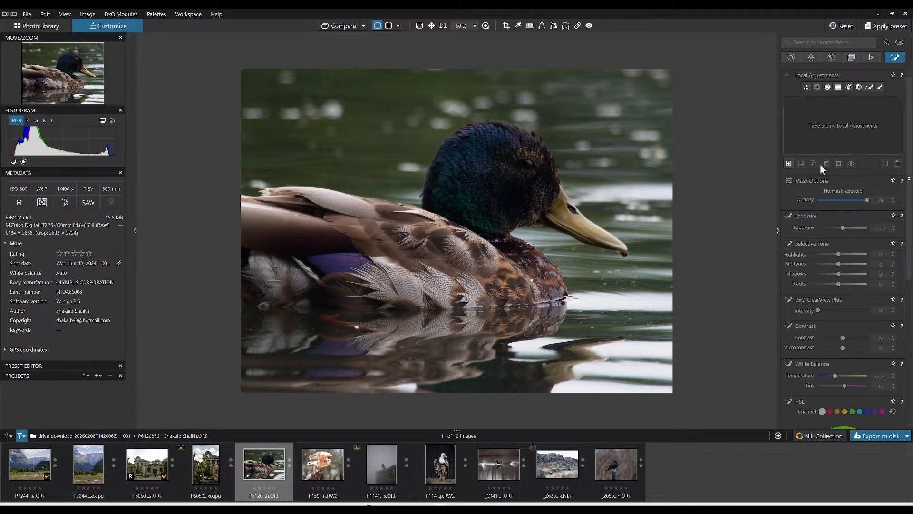
{"action": "left_click", "coordinate": [806, 87]}
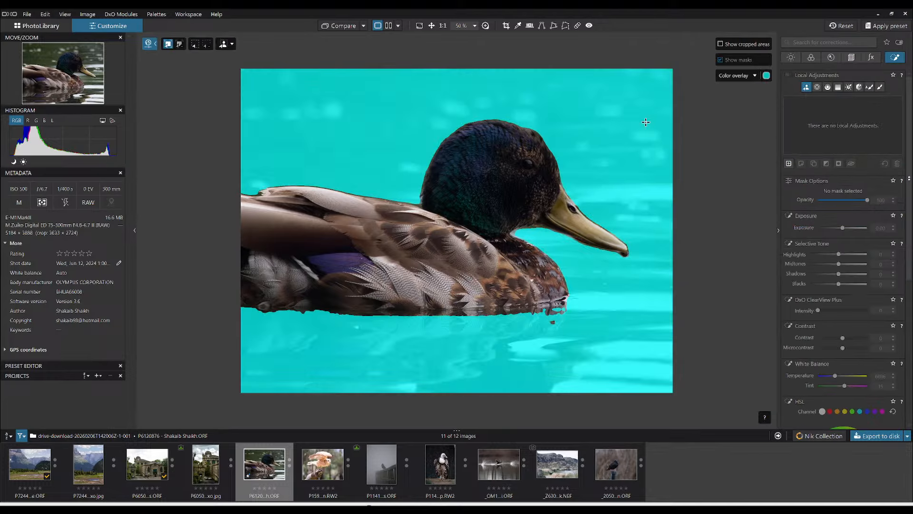
{"action": "left_click", "coordinate": [629, 124]}
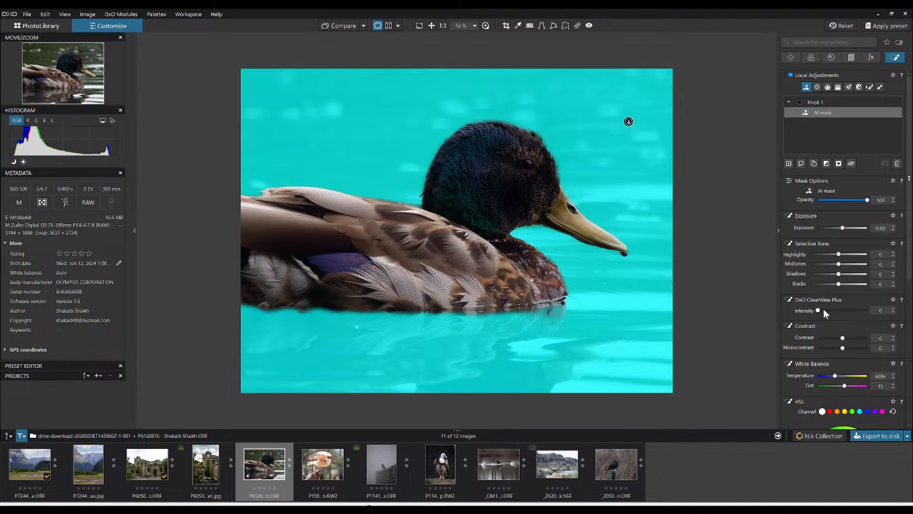
{"action": "left_click_drag", "start_coordinate": [819, 310], "coordinate": [829, 283]}
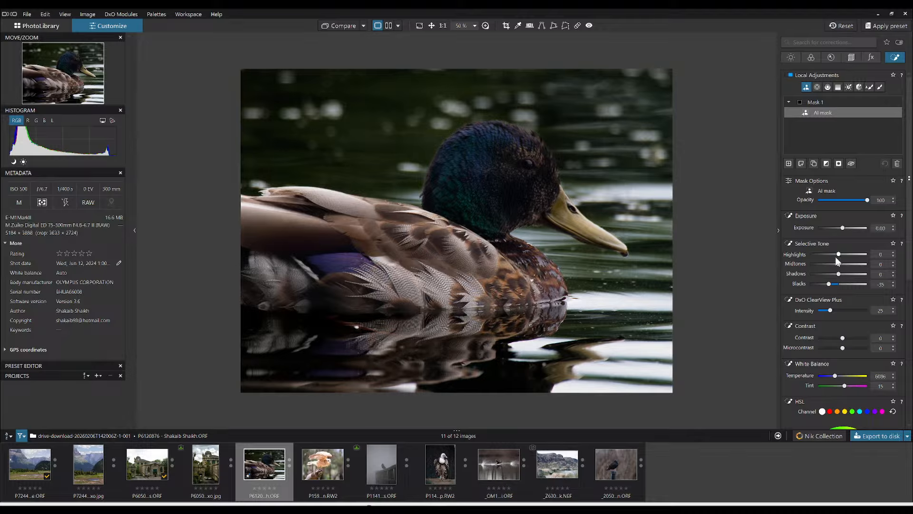
{"action": "left_click_drag", "start_coordinate": [839, 275], "coordinate": [832, 284]}
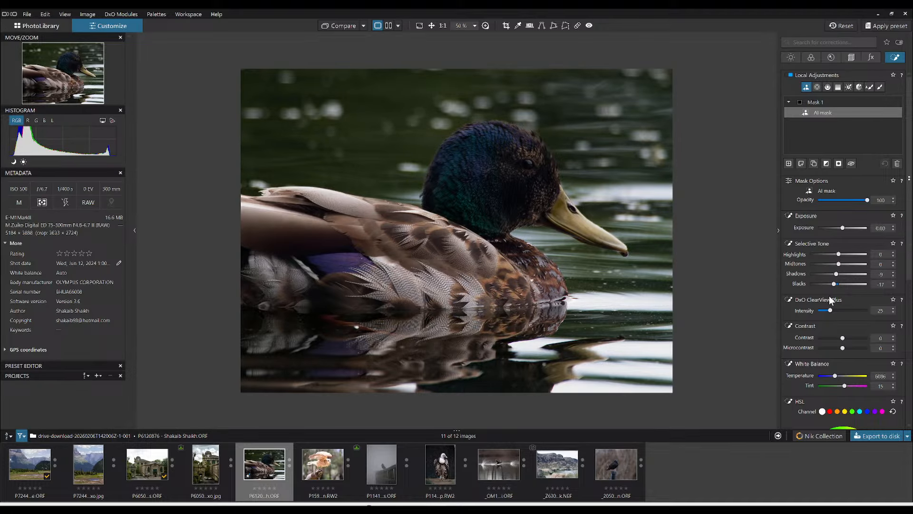
- Create a new mask and select the whole duck, head and body, with two AI selections
{"action": "left_click", "coordinate": [790, 163]}
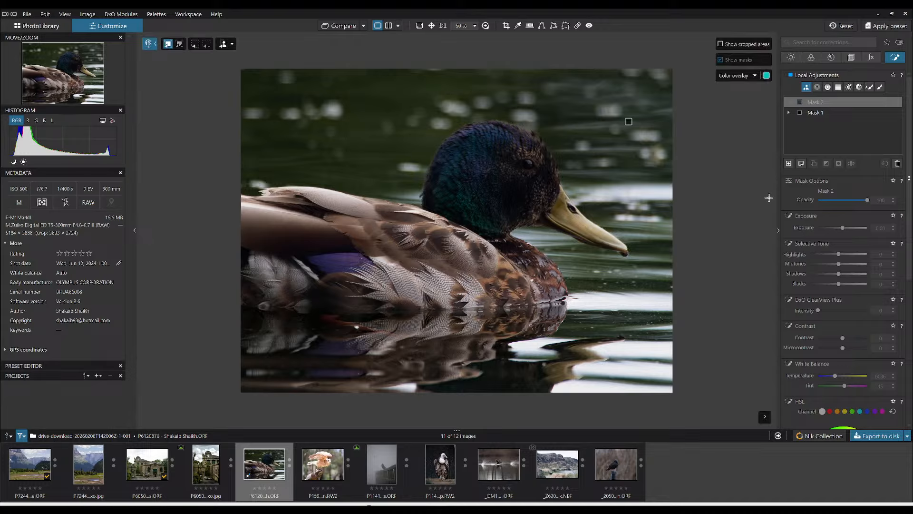
{"action": "left_click", "coordinate": [509, 193]}
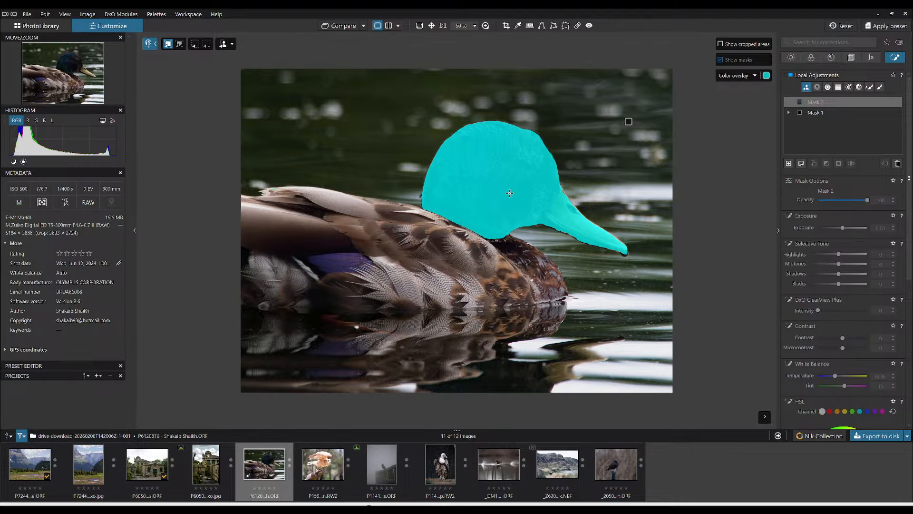
{"action": "left_click", "coordinate": [470, 233]}
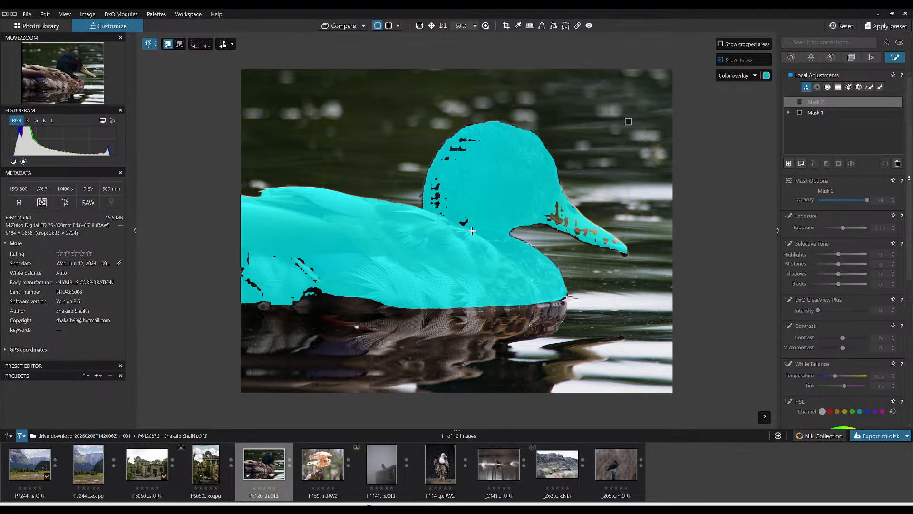
{"action": "left_click", "coordinate": [470, 230]}
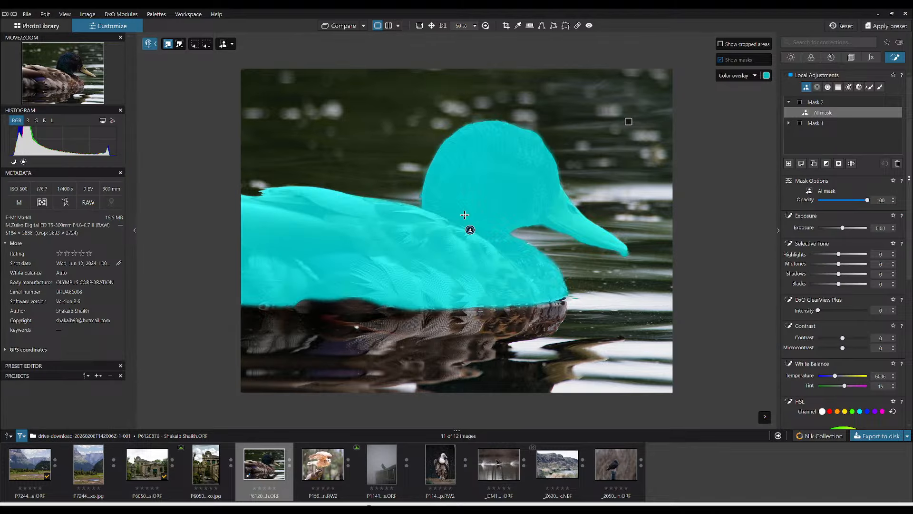
{"action": "left_click", "coordinate": [463, 213]}
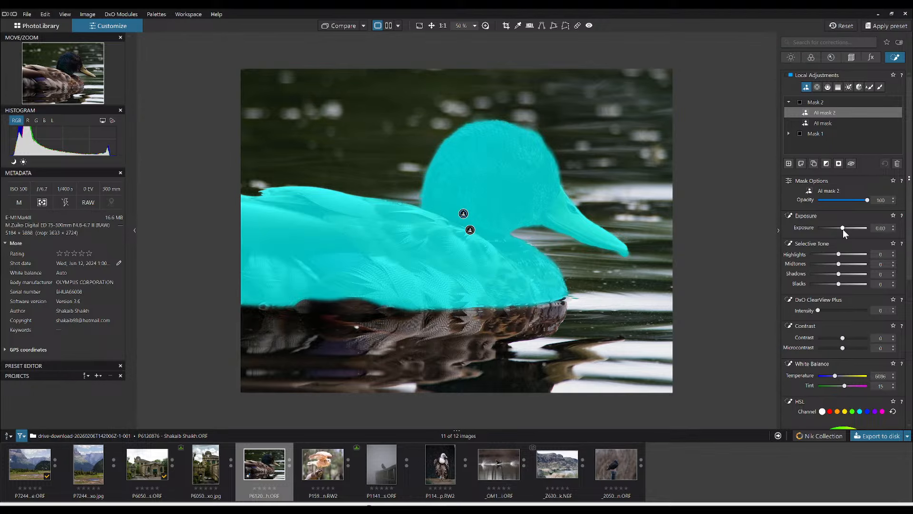
- Set the duck mask's exposure to 0.52, microcontrast to 53 and ClearView Plus intensity to 12
{"action": "left_click_drag", "start_coordinate": [843, 228], "coordinate": [846, 227]}
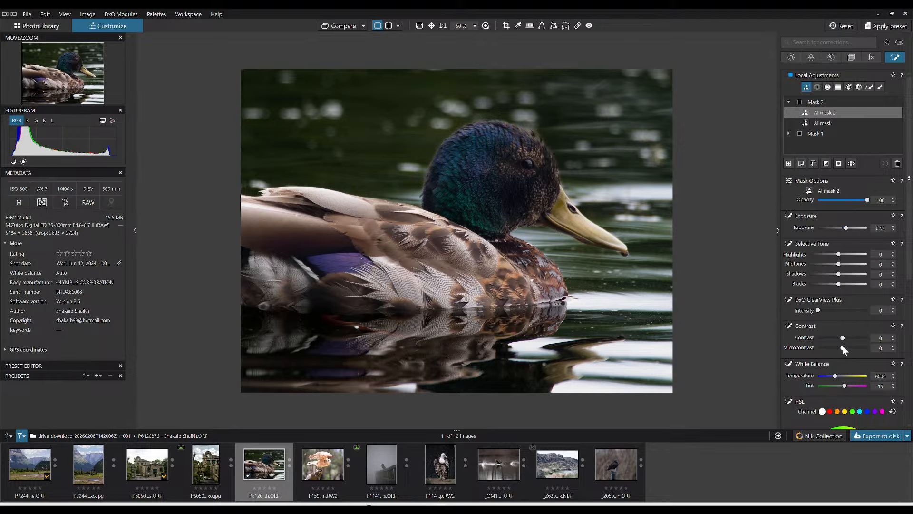
{"action": "left_click_drag", "start_coordinate": [843, 349], "coordinate": [856, 350]}
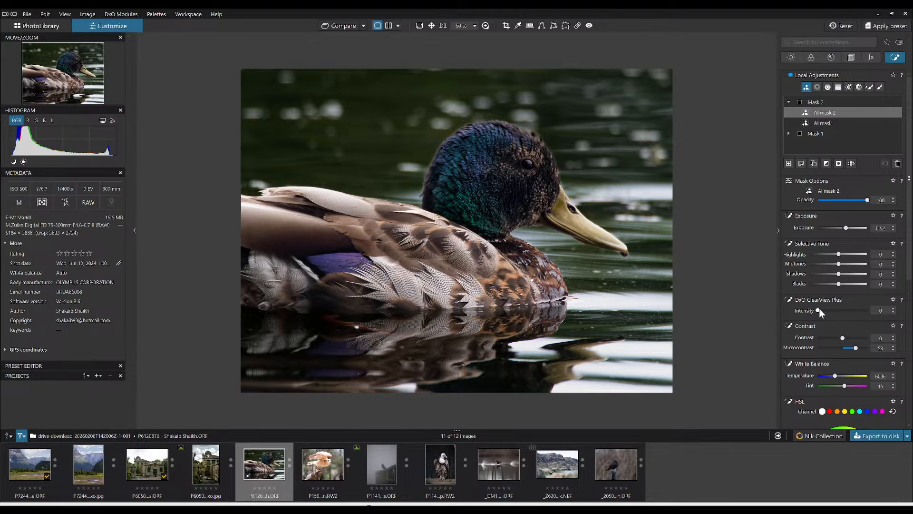
{"action": "left_click_drag", "start_coordinate": [818, 308], "coordinate": [824, 309]}
- Subtract the upper back edge of the duck's head from the duck mask with a brush sub mask
{"action": "left_click", "coordinate": [801, 164]}
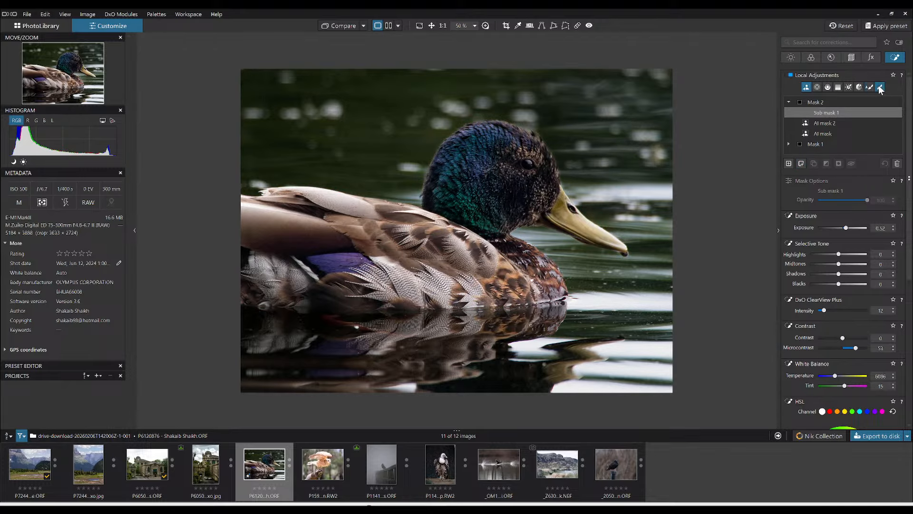
{"action": "left_click", "coordinate": [881, 89]}
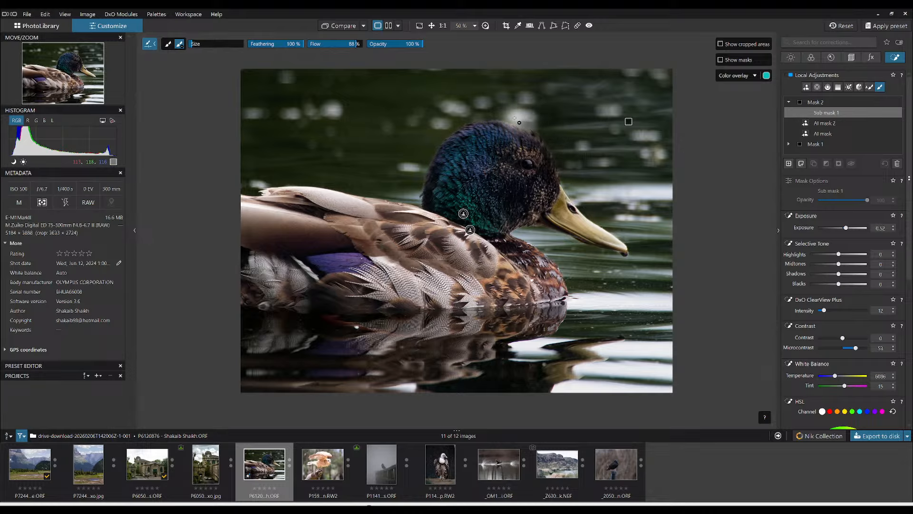
{"action": "mouse_move", "coordinate": [519, 122]}
{"action": "left_mouse_down"}
{"action": "mouse_move", "coordinate": [422, 145]}
{"action": "mouse_move", "coordinate": [416, 185]}
{"action": "left_mouse_up"}
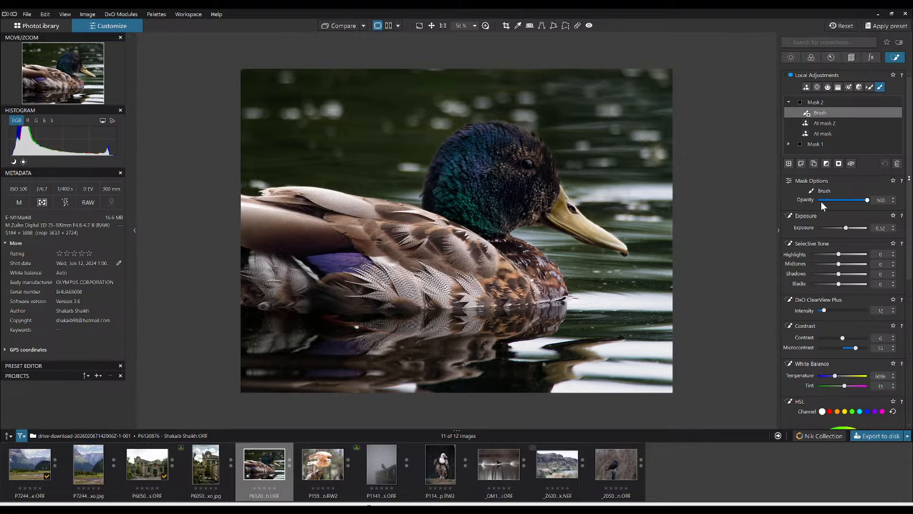
- Create a new mask with a control point on the duck's eye and limit its radius to the area around the eye
{"action": "left_click", "coordinate": [789, 164]}
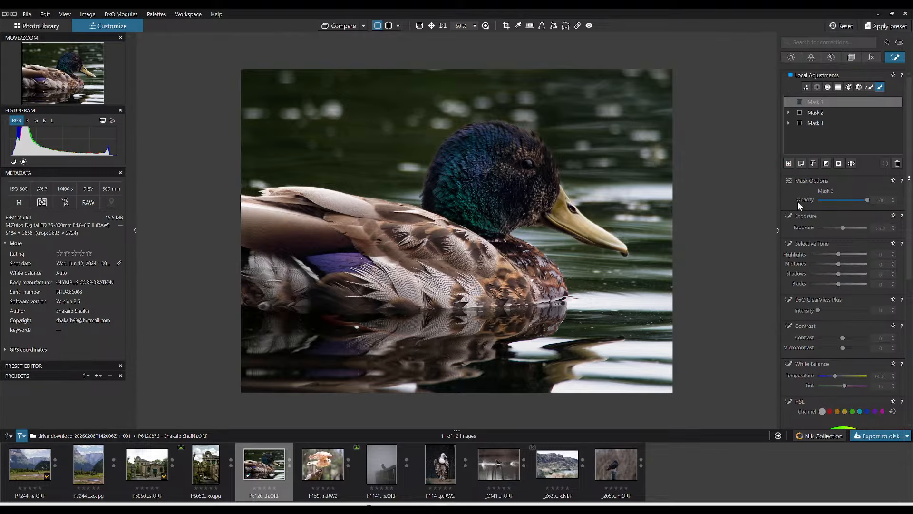
{"action": "left_click", "coordinate": [817, 87]}
{"action": "scroll", "coordinate": [540, 171], "scroll_direction": "up", "scroll_amount": 3}
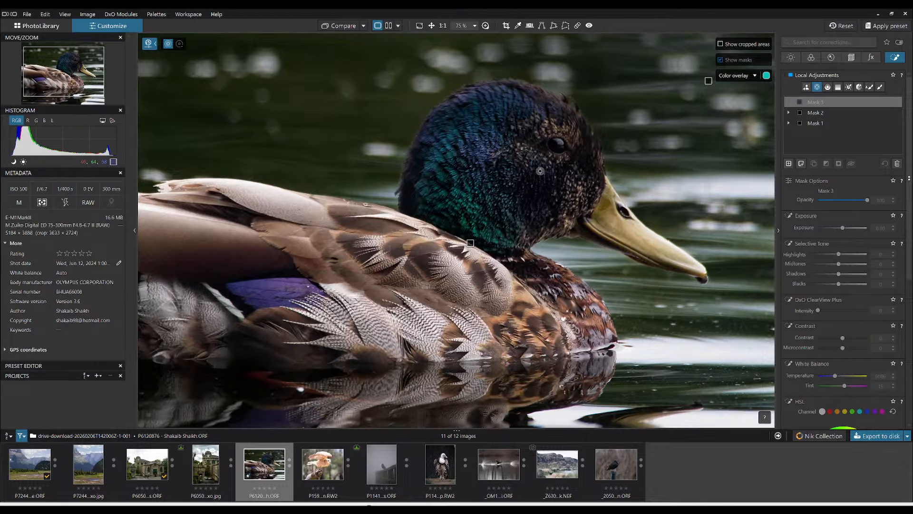
{"action": "scroll", "coordinate": [540, 171], "scroll_direction": "up", "scroll_amount": 1}
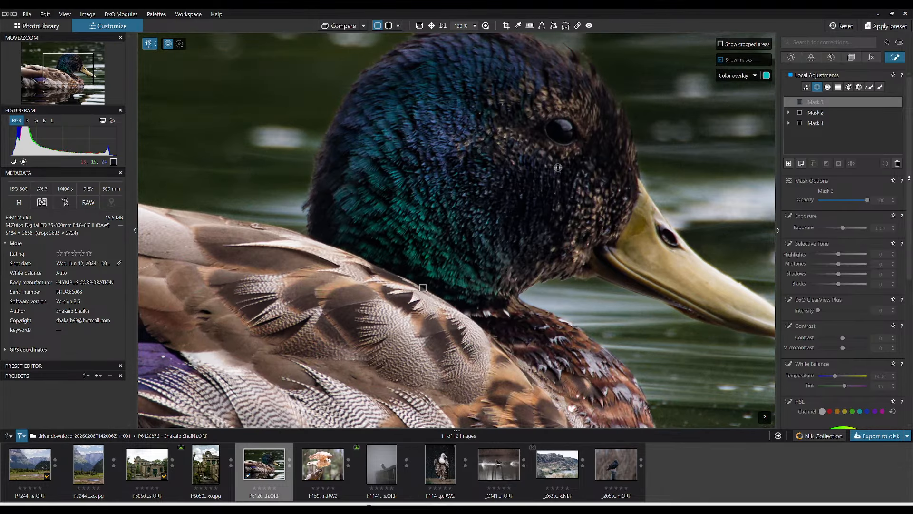
{"action": "left_click", "coordinate": [561, 137]}
{"action": "left_click_drag", "start_coordinate": [591, 95], "coordinate": [581, 108]}
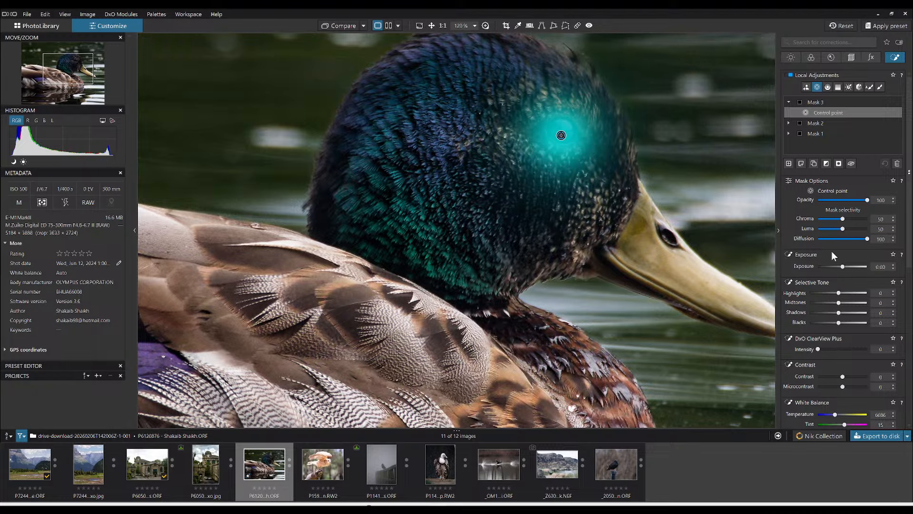
- Set the eye mask to shadows 45, ClearView Plus 52 and microcontrast 92, and enlarge its control point radius slightly
{"action": "left_click", "coordinate": [855, 313]}
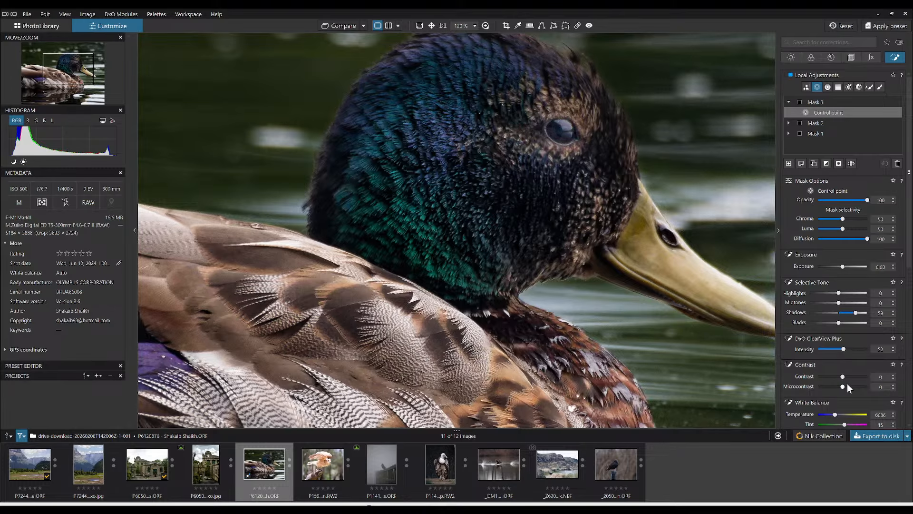
{"action": "left_click_drag", "start_coordinate": [844, 389], "coordinate": [858, 391]}
{"action": "left_click_drag", "start_coordinate": [857, 313], "coordinate": [852, 313]}
{"action": "left_click_drag", "start_coordinate": [858, 387], "coordinate": [866, 384]}
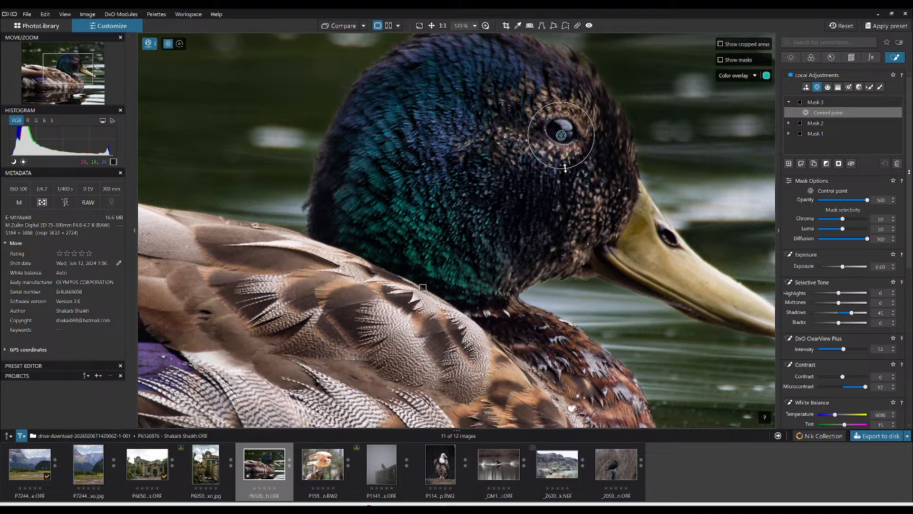
{"action": "left_click_drag", "start_coordinate": [564, 168], "coordinate": [562, 182]}
{"action": "scroll", "coordinate": [619, 236], "scroll_direction": "down", "scroll_amount": 5}
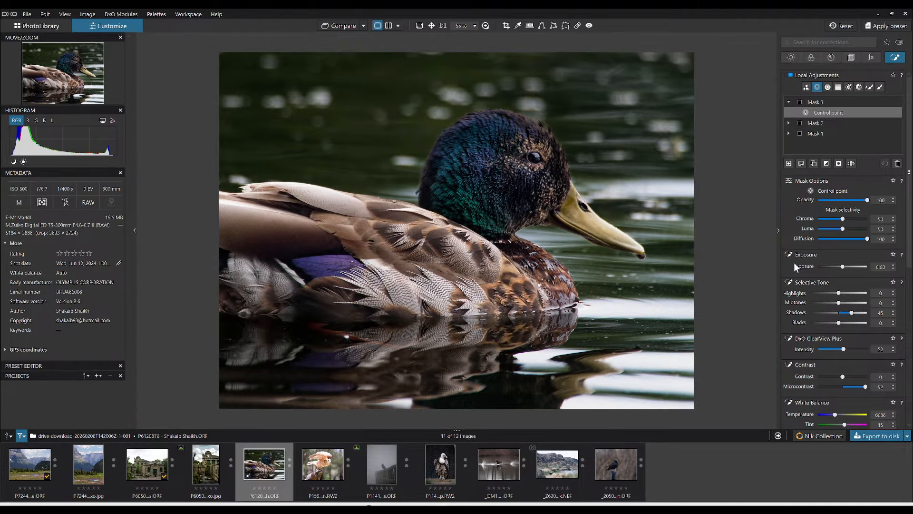
- Create a new mask selecting the duck's beak with the AI mask tool
{"action": "left_click", "coordinate": [789, 163]}
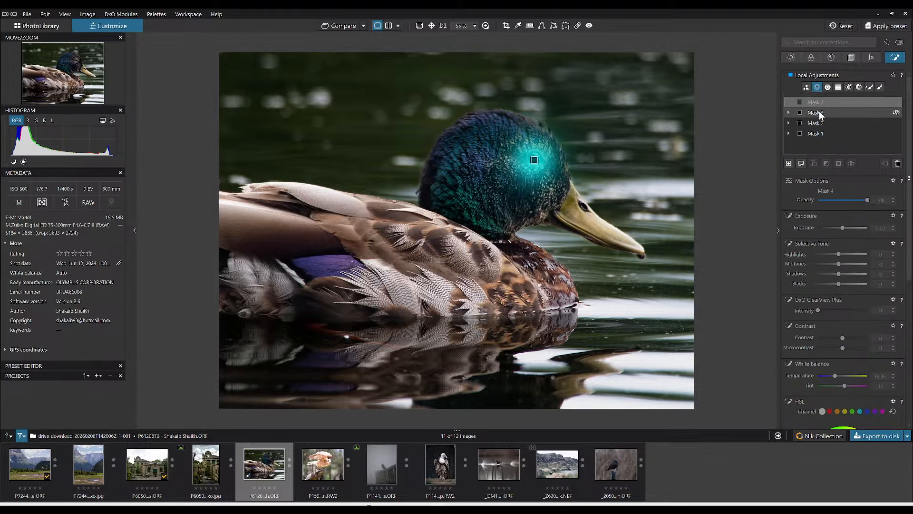
{"action": "left_click", "coordinate": [806, 87]}
{"action": "left_click", "coordinate": [591, 227]}
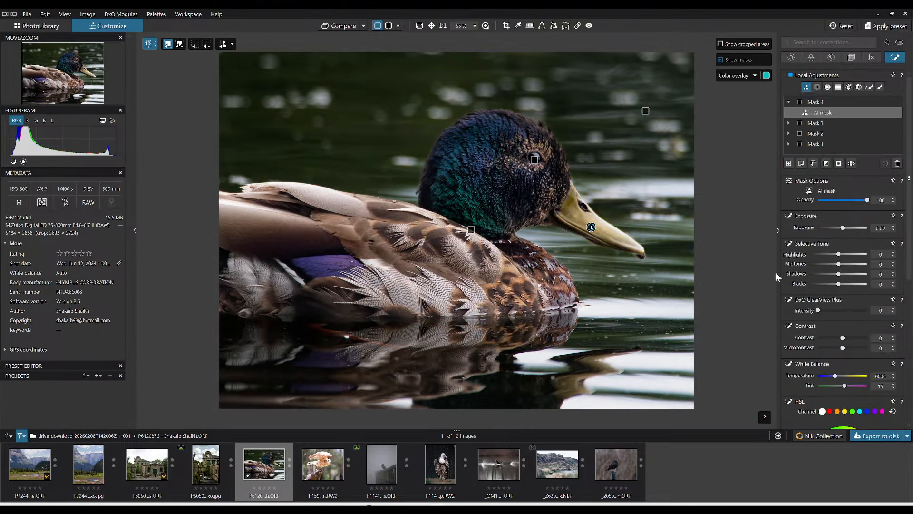
- Set the beak mask to ClearView Plus 39, microcontrast 51, highlights 19, midtones 11, shadows 7 and blacks -3, and raise its vibrancy
{"action": "left_click", "coordinate": [837, 310]}
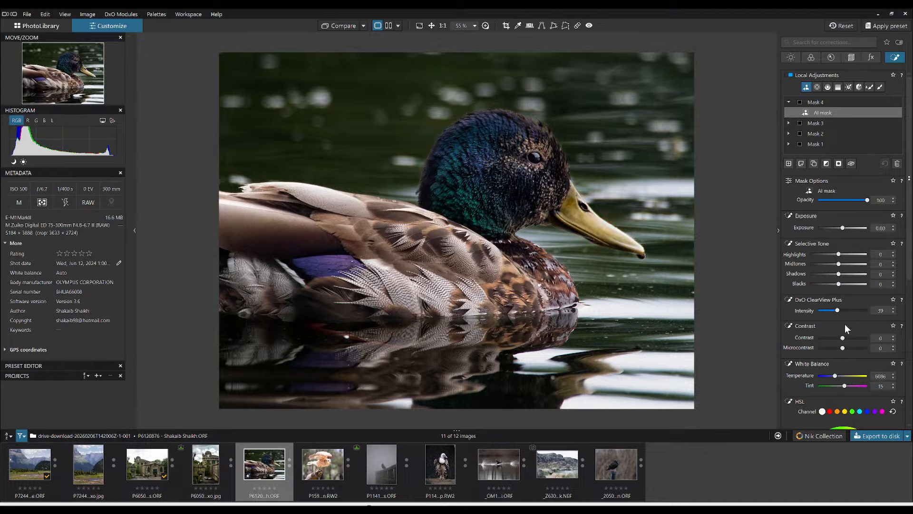
{"action": "left_click_drag", "start_coordinate": [844, 347], "coordinate": [853, 349]}
{"action": "left_click_drag", "start_coordinate": [849, 254], "coordinate": [842, 274]}
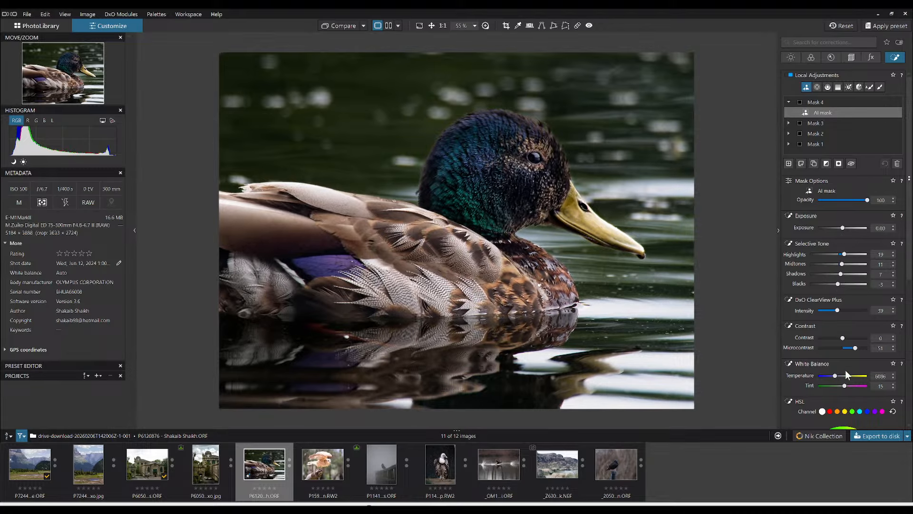
{"action": "scroll", "coordinate": [809, 352], "scroll_direction": "down", "scroll_amount": 5}
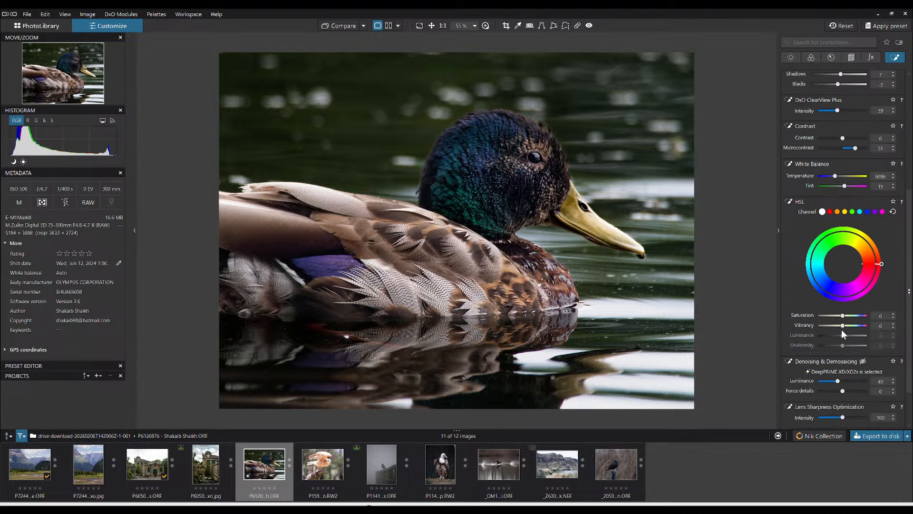
{"action": "left_click_drag", "start_coordinate": [843, 326], "coordinate": [860, 326]}
{"action": "scroll", "coordinate": [788, 350], "scroll_direction": "up", "scroll_amount": 4}
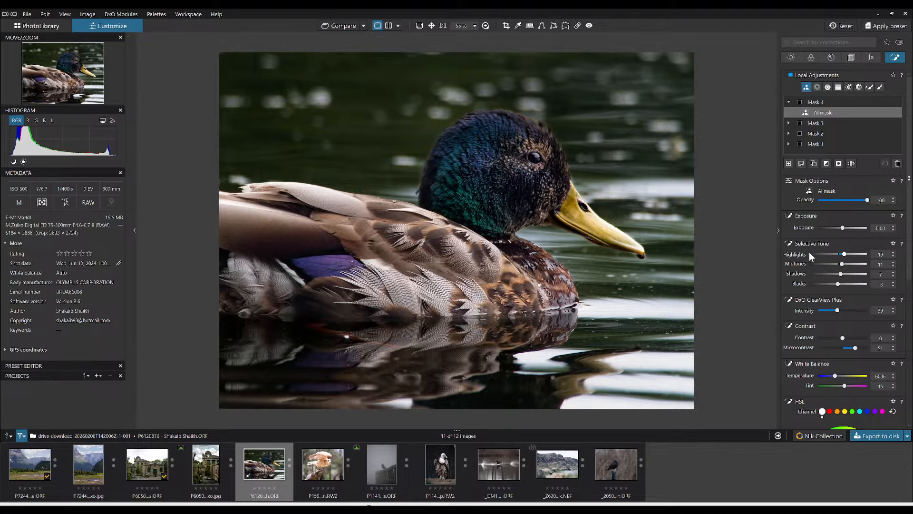
- Reselect the whole-duck mask and set its vibrancy to 50 and shadows to 9
{"action": "left_click", "coordinate": [817, 122]}
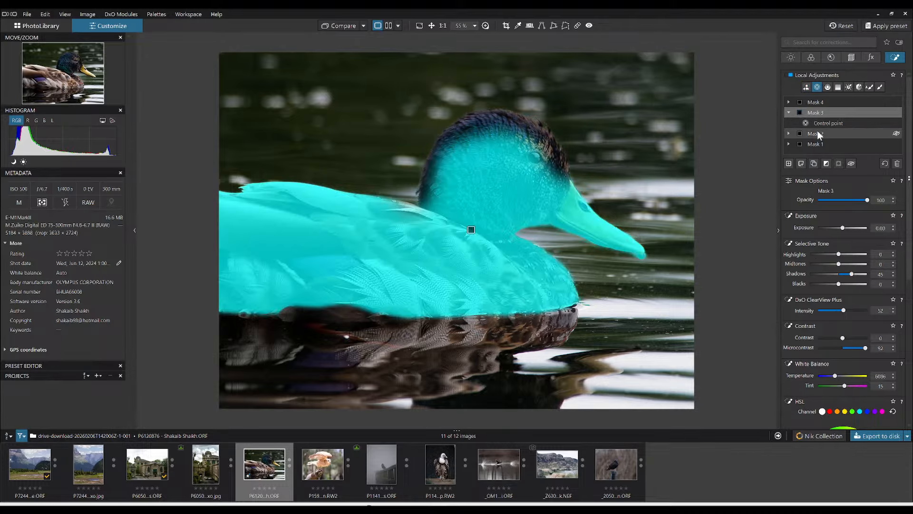
{"action": "left_click", "coordinate": [817, 131]}
{"action": "scroll", "coordinate": [808, 289], "scroll_direction": "down", "scroll_amount": 5}
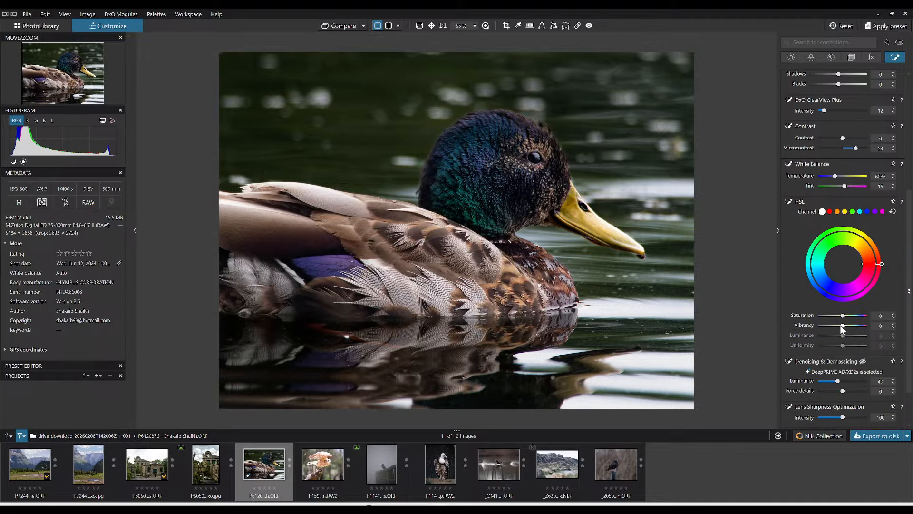
{"action": "left_click_drag", "start_coordinate": [845, 326], "coordinate": [862, 326]}
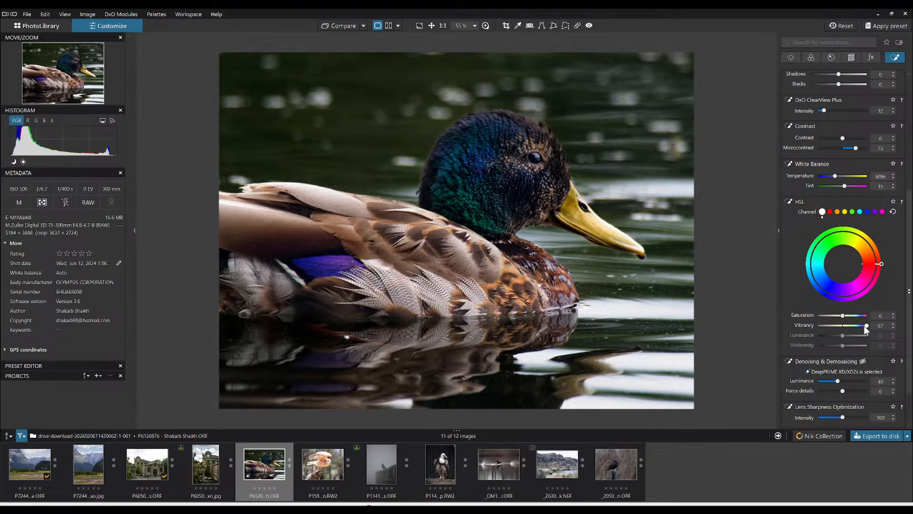
{"action": "left_click", "coordinate": [849, 326]}
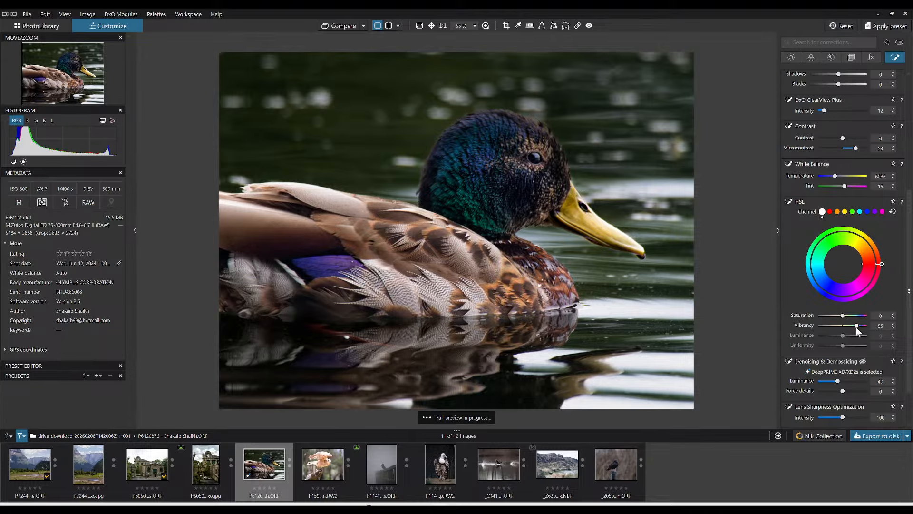
{"action": "left_click", "coordinate": [854, 327]}
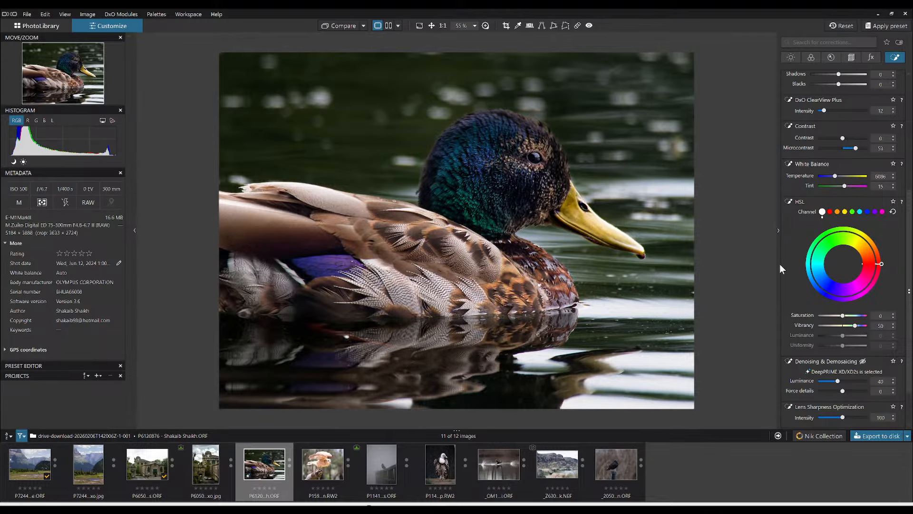
{"action": "scroll", "coordinate": [791, 233], "scroll_direction": "up", "scroll_amount": 3}
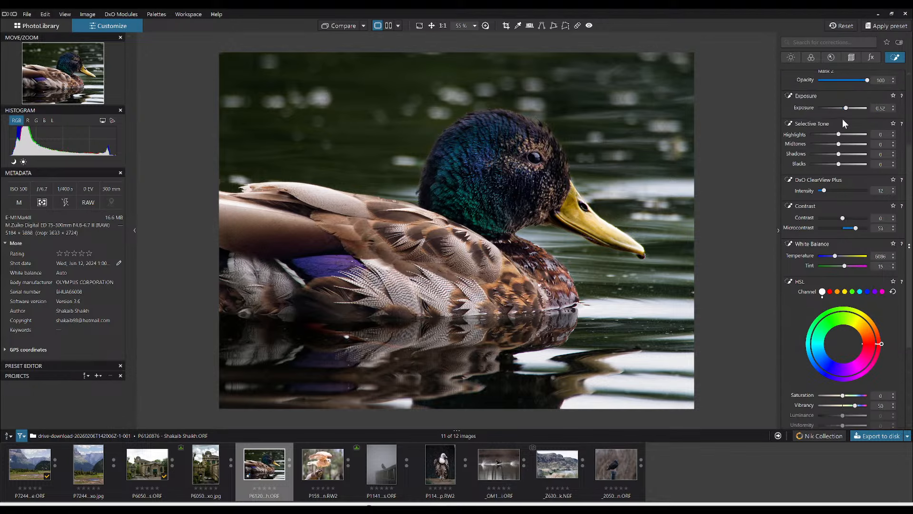
{"action": "left_click_drag", "start_coordinate": [840, 154], "coordinate": [842, 155]}
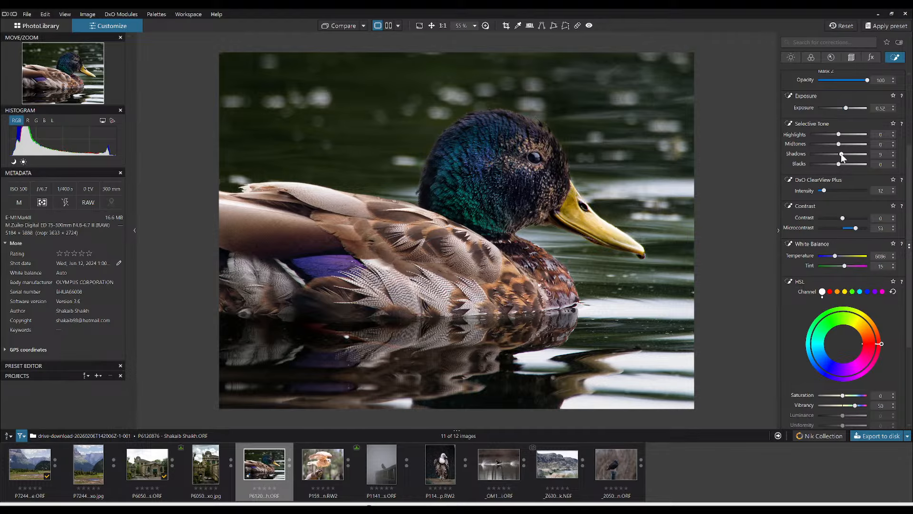
- Set the whole-duck mask's shadows to 8, microcontrast to 78 and sharpness to 30, checking the feathers magnified at 200%
{"action": "left_click_drag", "start_coordinate": [841, 155], "coordinate": [840, 156]}
{"action": "left_click_drag", "start_coordinate": [855, 227], "coordinate": [862, 228]}
{"action": "scroll", "coordinate": [793, 297], "scroll_direction": "down", "scroll_amount": 5}
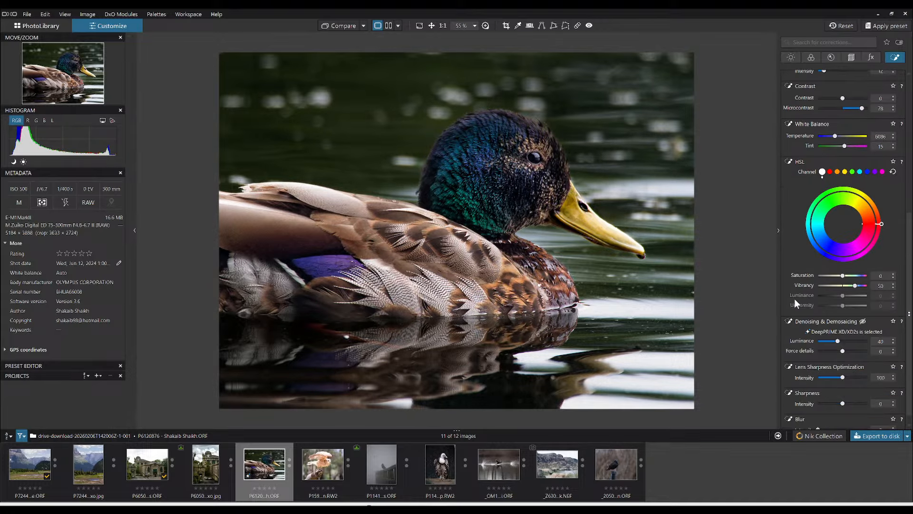
{"action": "left_click", "coordinate": [485, 25]}
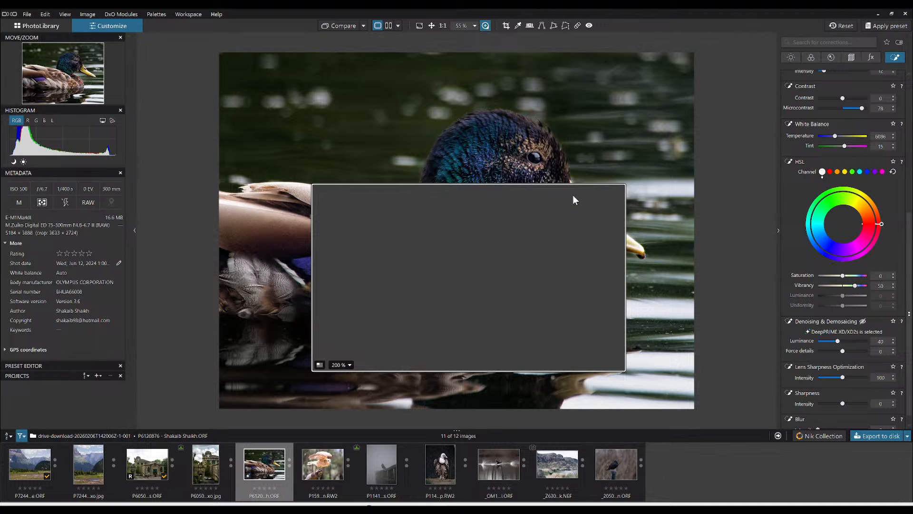
{"action": "left_click_drag", "start_coordinate": [553, 301], "coordinate": [527, 261]}
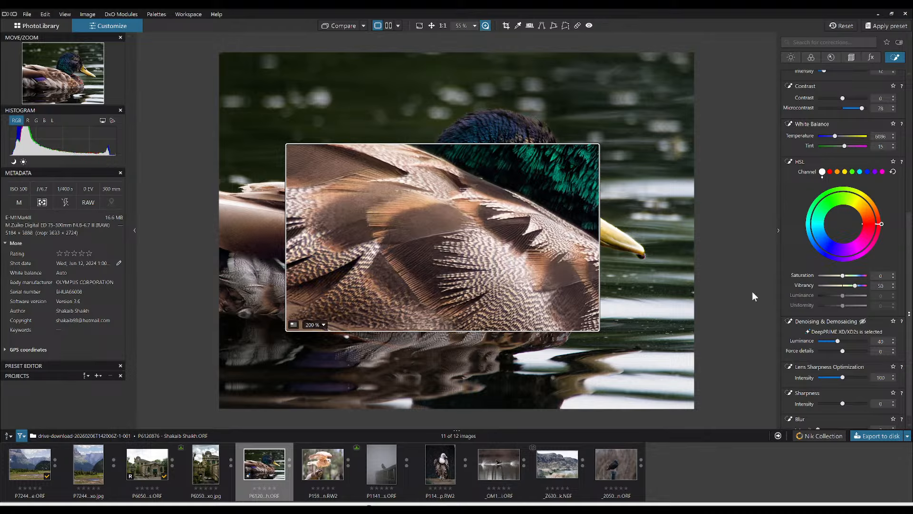
{"action": "scroll", "coordinate": [832, 333], "scroll_direction": "down", "scroll_amount": 1}
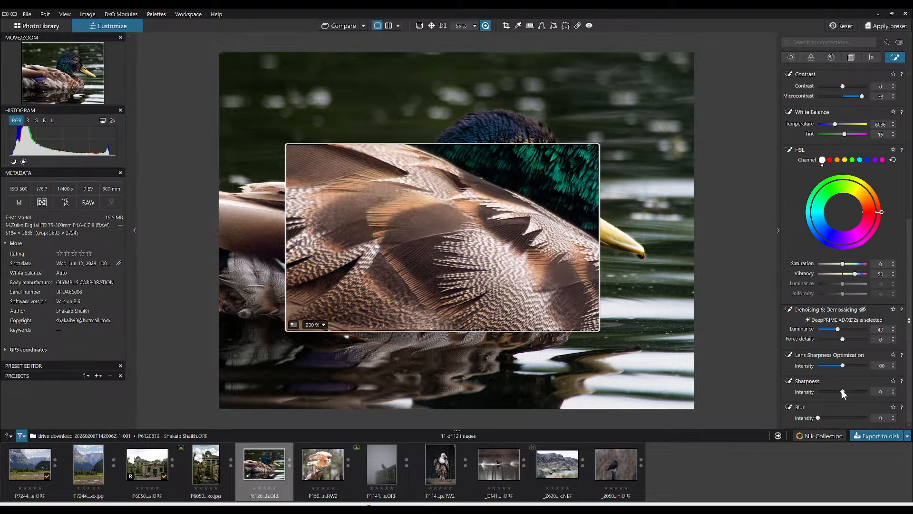
{"action": "left_click_drag", "start_coordinate": [849, 392], "coordinate": [849, 392]}
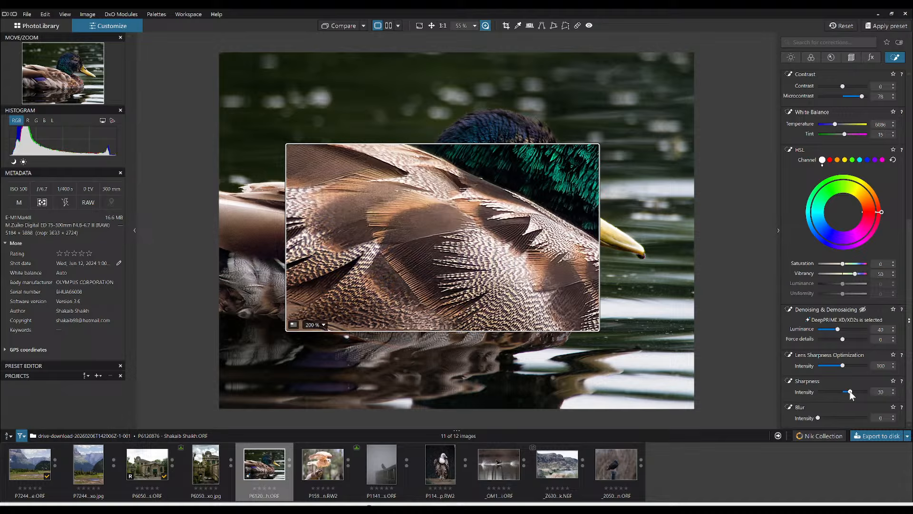
{"action": "left_click", "coordinate": [486, 25]}
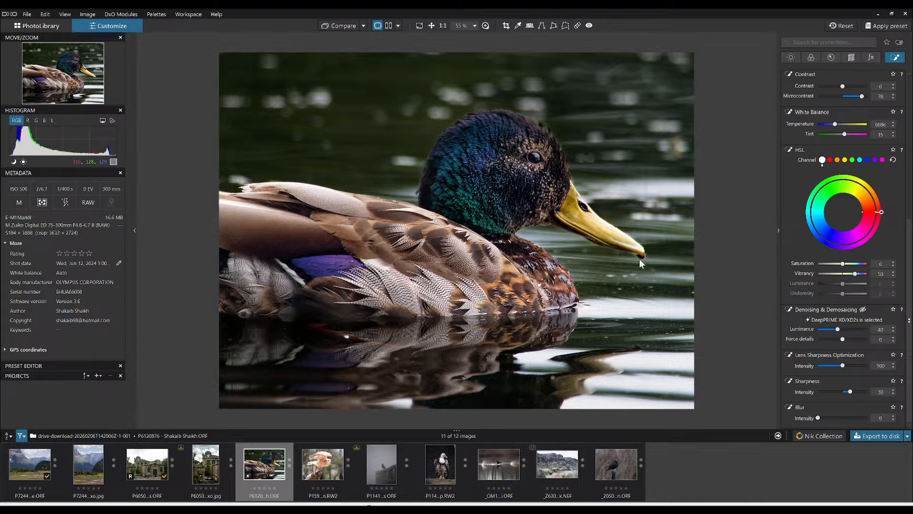
- Create a new brush mask and paint it over the duck's chest, back and wing feathers, and head
{"action": "scroll", "coordinate": [652, 266], "scroll_direction": "down", "scroll_amount": 1}
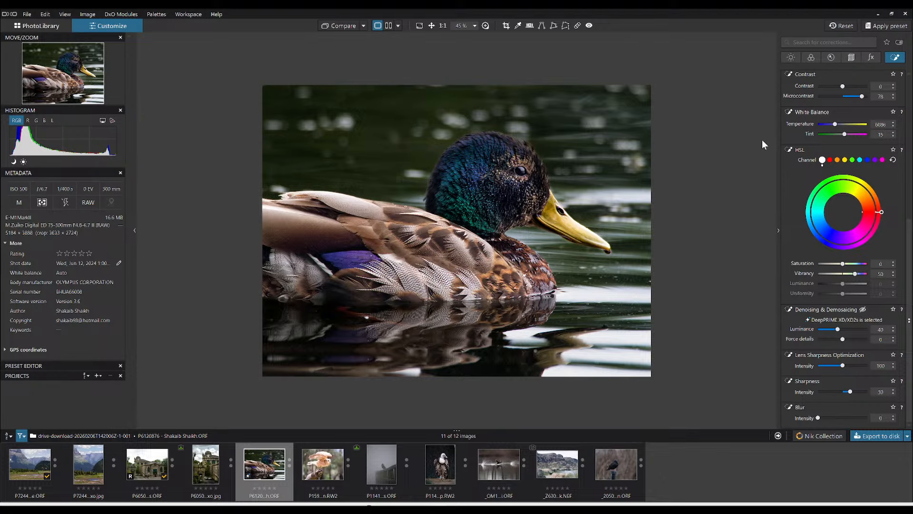
{"action": "scroll", "coordinate": [827, 156], "scroll_direction": "up", "scroll_amount": 5}
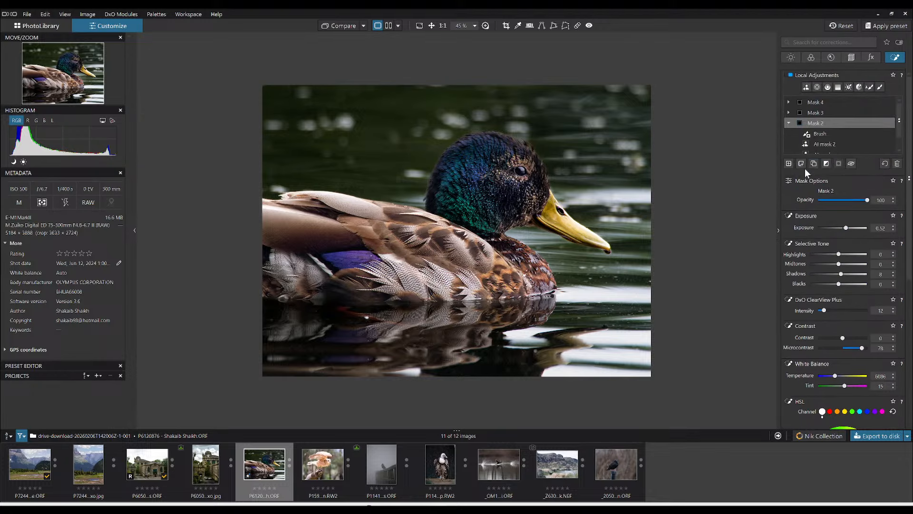
{"action": "left_click", "coordinate": [789, 163]}
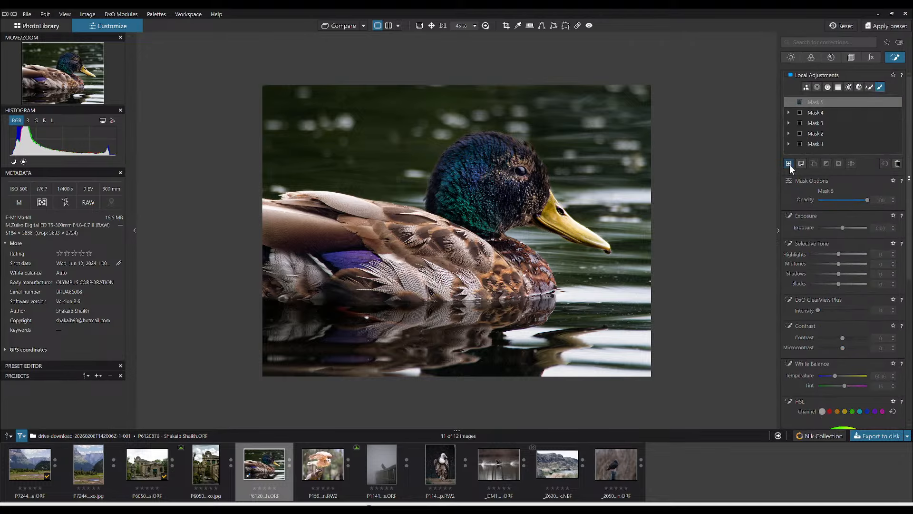
{"action": "left_click", "coordinate": [881, 87]}
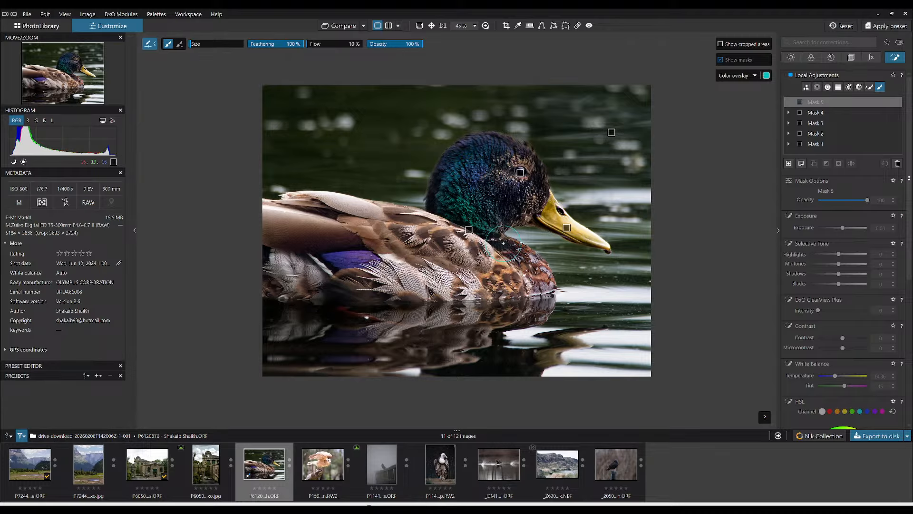
{"action": "left_click_drag", "start_coordinate": [515, 251], "coordinate": [547, 279]}
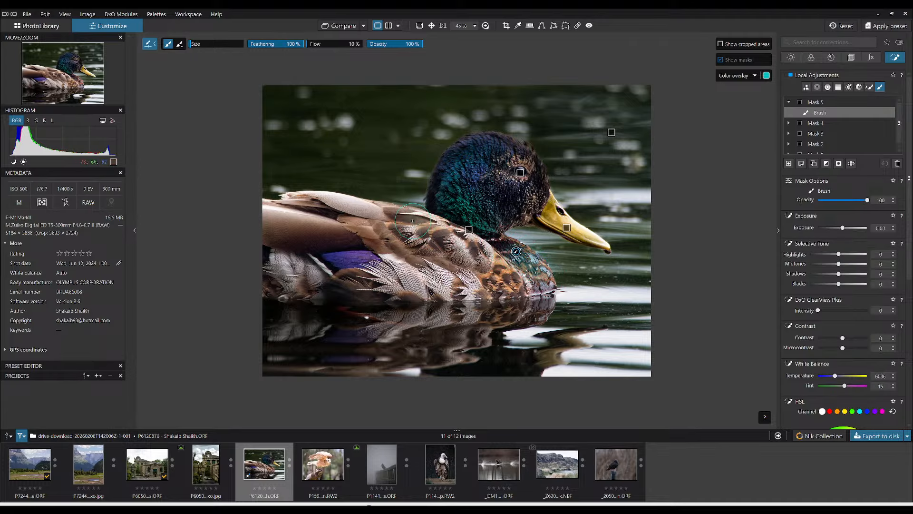
{"action": "mouse_move", "coordinate": [457, 242]}
{"action": "left_mouse_down"}
{"action": "mouse_move", "coordinate": [503, 262]}
{"action": "mouse_move", "coordinate": [362, 287]}
{"action": "mouse_move", "coordinate": [381, 276]}
{"action": "mouse_move", "coordinate": [463, 283]}
{"action": "mouse_move", "coordinate": [440, 222]}
{"action": "mouse_move", "coordinate": [417, 215]}
{"action": "mouse_move", "coordinate": [394, 225]}
{"action": "mouse_move", "coordinate": [314, 197]}
{"action": "mouse_move", "coordinate": [384, 233]}
{"action": "mouse_move", "coordinate": [276, 215]}
{"action": "mouse_move", "coordinate": [305, 229]}
{"action": "left_mouse_up"}
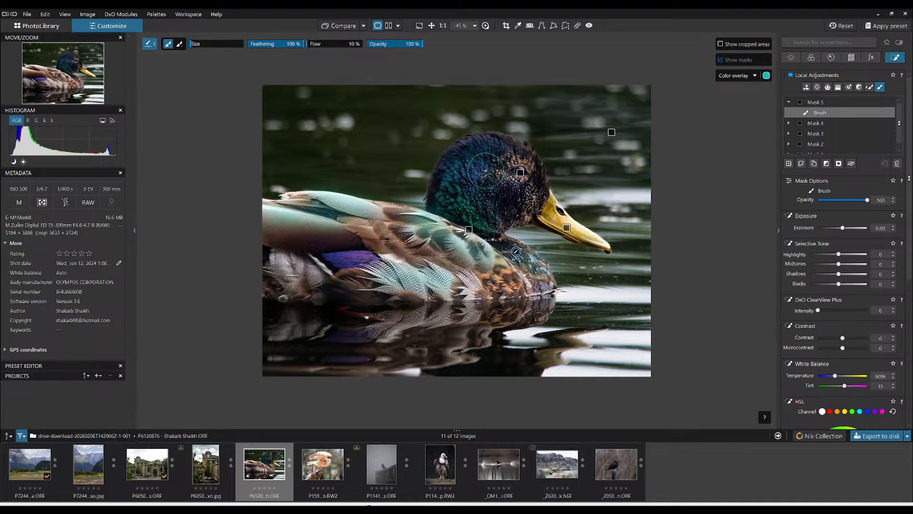
{"action": "mouse_move", "coordinate": [487, 161]}
{"action": "left_mouse_down"}
{"action": "mouse_move", "coordinate": [457, 169]}
{"action": "mouse_move", "coordinate": [451, 191]}
{"action": "left_mouse_up"}
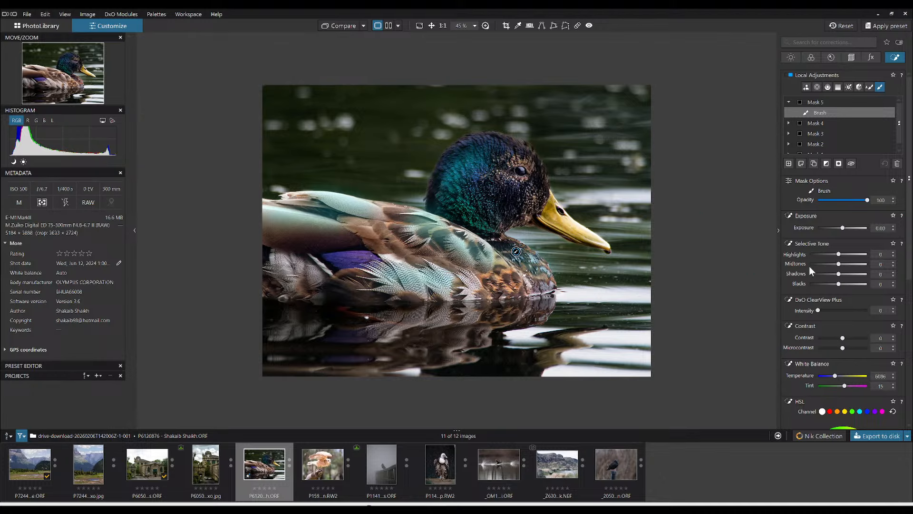
- Set the brush mask's temperature to 11974, highlights to 88, midtones to 51, shadows to 38 and blacks to 16
{"action": "scroll", "coordinate": [811, 271], "scroll_direction": "down", "scroll_amount": 1}
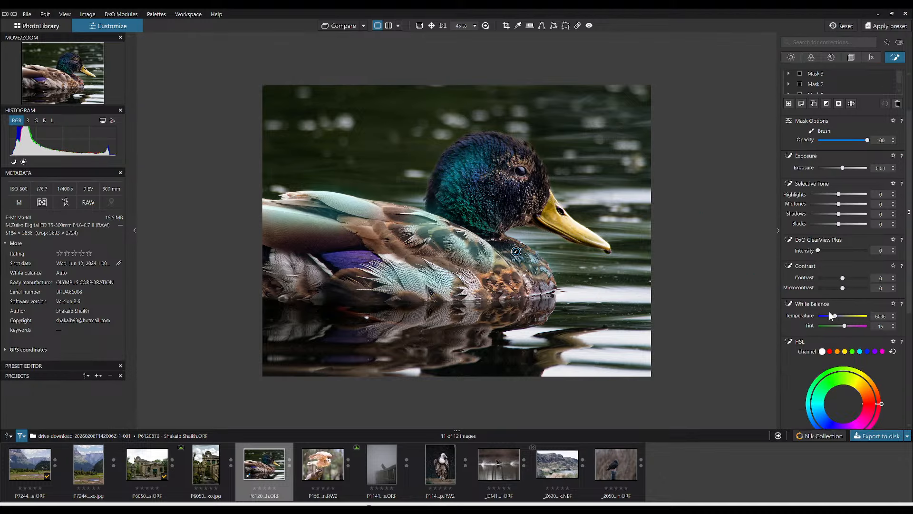
{"action": "left_click_drag", "start_coordinate": [834, 315], "coordinate": [839, 317]}
{"action": "left_click_drag", "start_coordinate": [841, 317], "coordinate": [846, 317]}
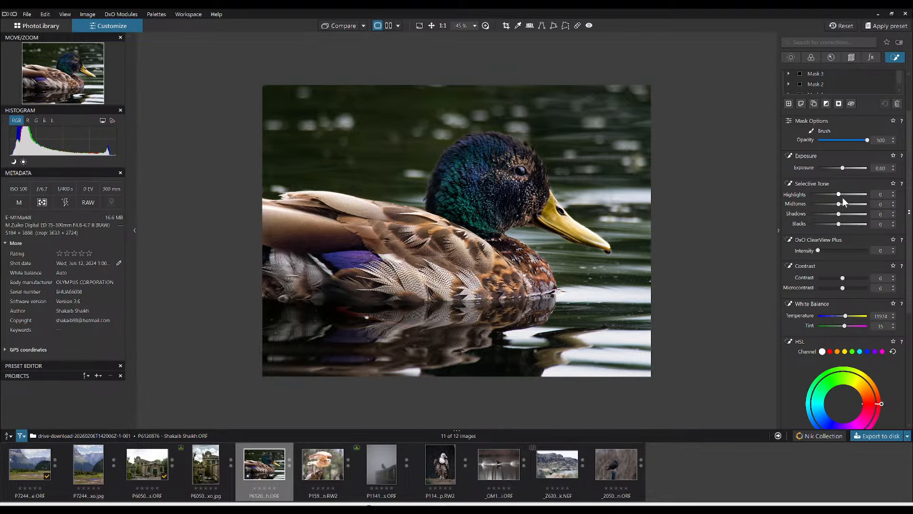
{"action": "mouse_move", "coordinate": [840, 194]}
{"action": "left_mouse_down"}
{"action": "mouse_move", "coordinate": [850, 194]}
{"action": "mouse_move", "coordinate": [845, 211]}
{"action": "left_mouse_up"}
{"action": "left_click_drag", "start_coordinate": [850, 194], "coordinate": [846, 215]}
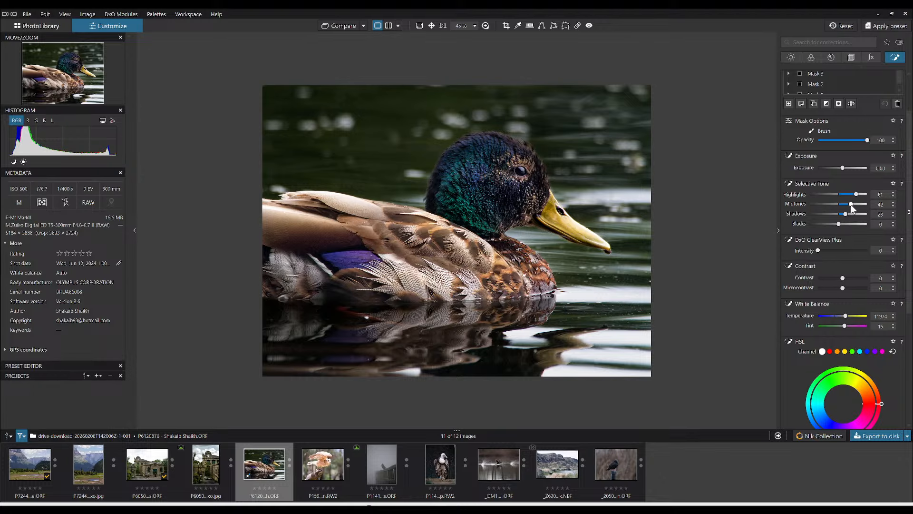
{"action": "mouse_move", "coordinate": [851, 204]}
{"action": "left_mouse_down"}
{"action": "mouse_move", "coordinate": [863, 195]}
{"action": "mouse_move", "coordinate": [850, 212]}
{"action": "left_mouse_up"}
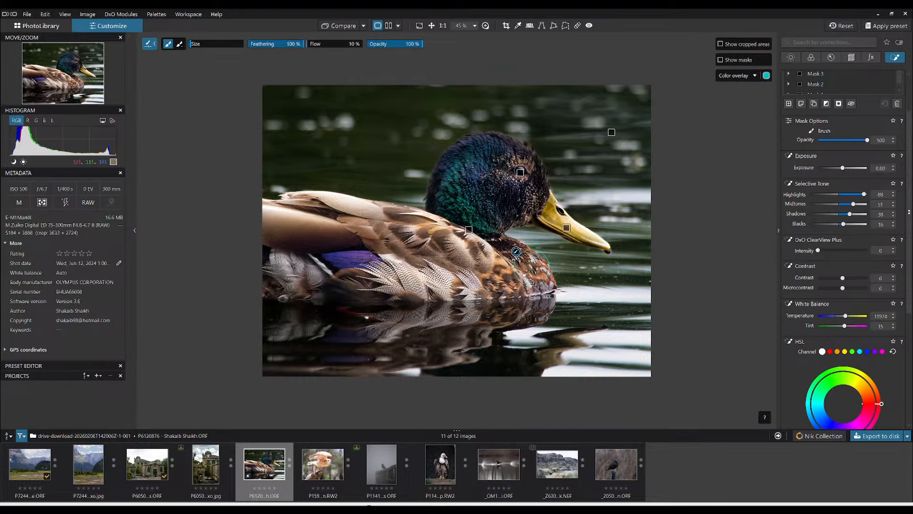
- Build up the brightening brush mask with more strokes over the duck's chest and body feathers
{"action": "scroll", "coordinate": [516, 251], "scroll_direction": "up", "scroll_amount": 2}
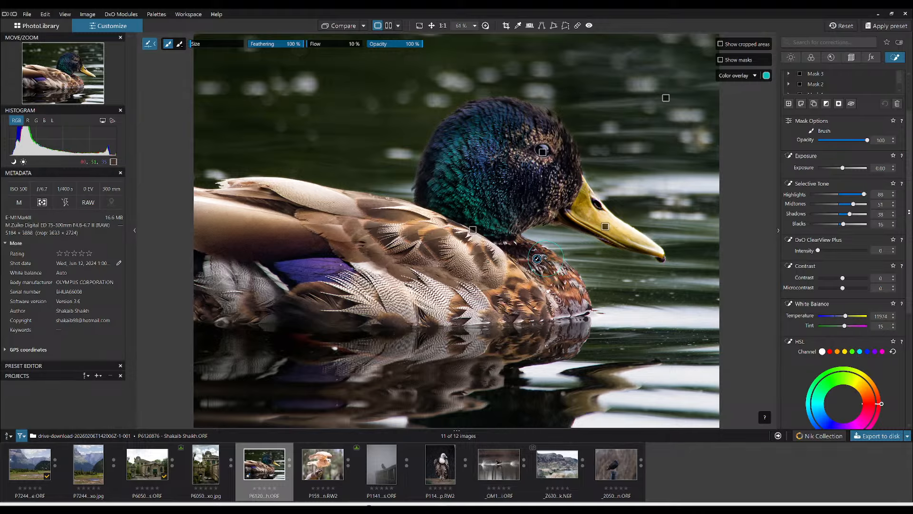
{"action": "left_click_drag", "start_coordinate": [545, 258], "coordinate": [567, 295]}
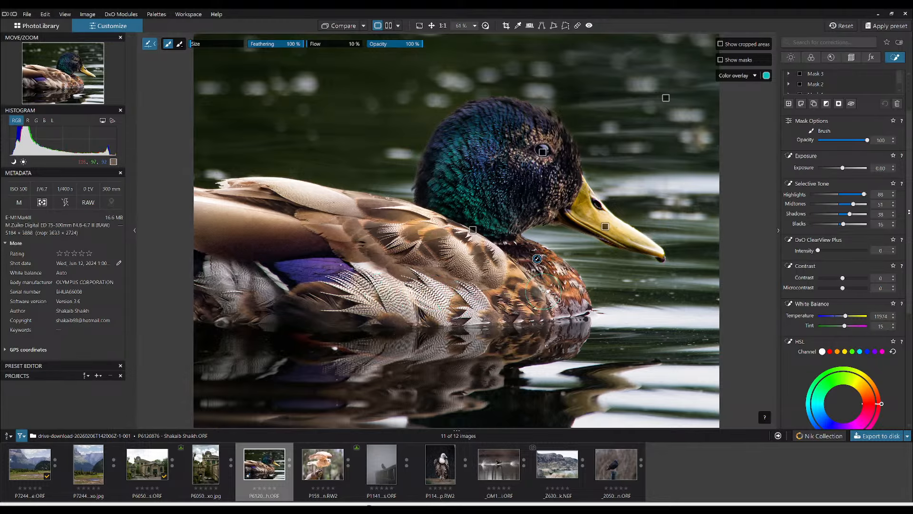
{"action": "scroll", "coordinate": [552, 256], "scroll_direction": "up", "scroll_amount": 1}
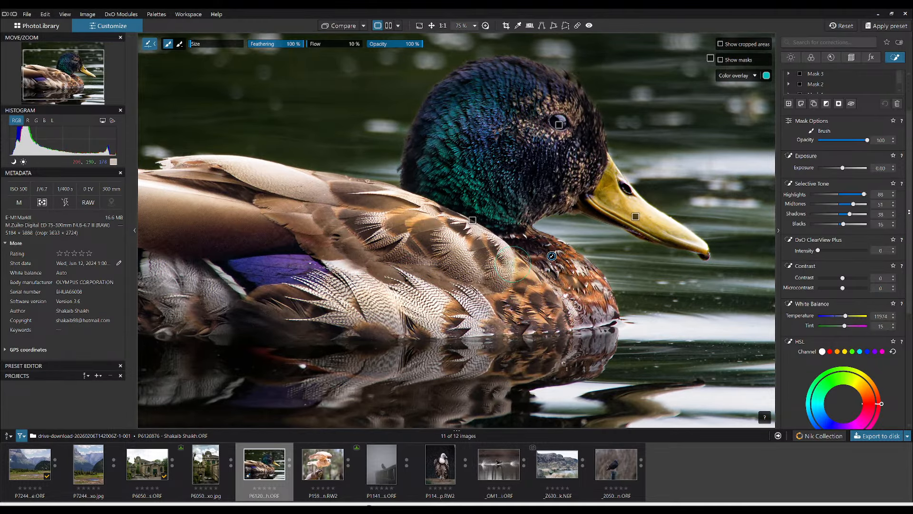
{"action": "scroll", "coordinate": [552, 256], "scroll_direction": "up", "scroll_amount": 1}
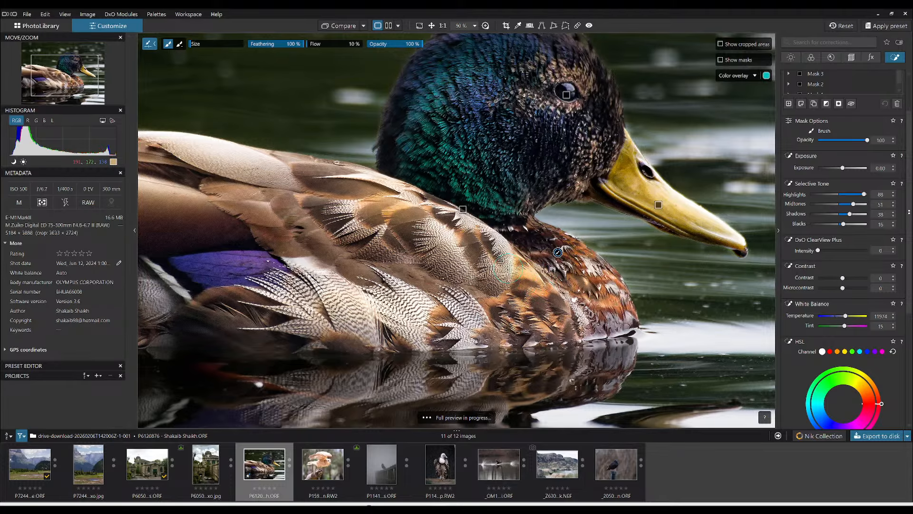
{"action": "scroll", "coordinate": [508, 267], "scroll_direction": "down", "scroll_amount": 1}
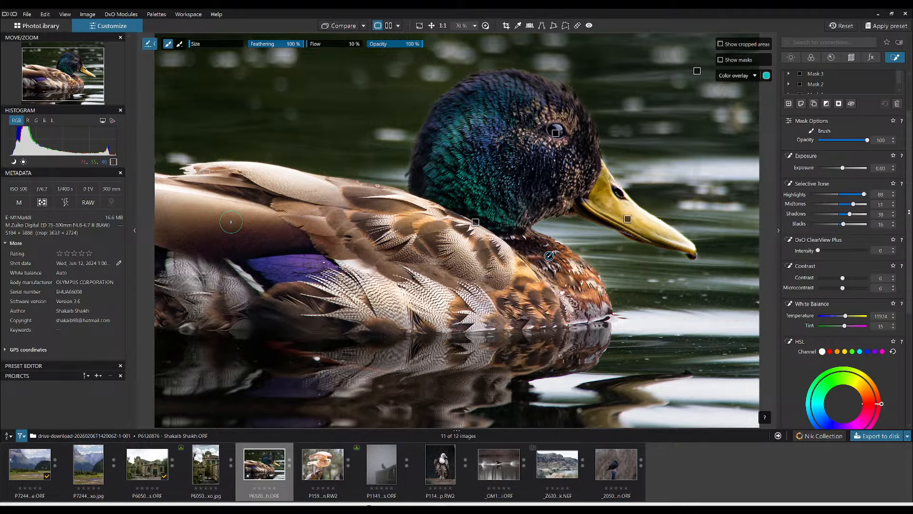
{"action": "scroll", "coordinate": [169, 209], "scroll_direction": "up", "scroll_amount": 3}
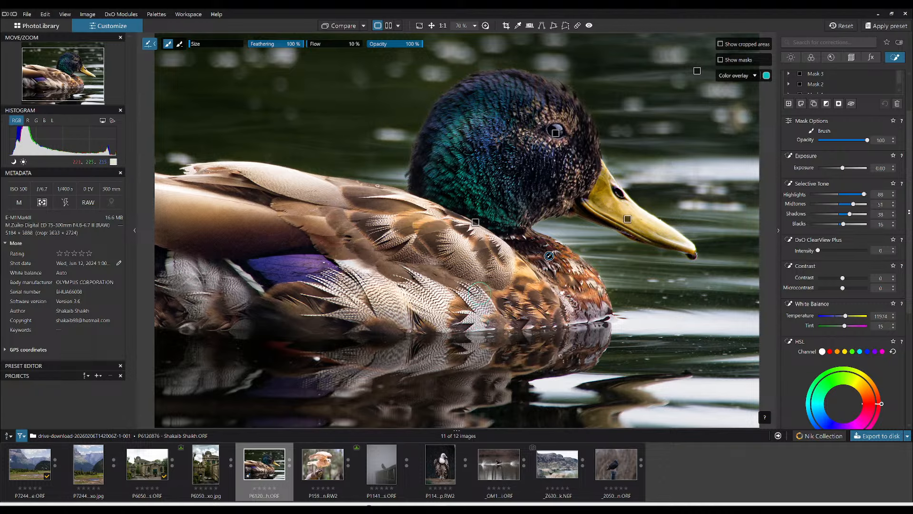
- Create another brush mask and paint it over the tail feathers, the shaded wing feathers and the lower chest
{"action": "scroll", "coordinate": [812, 176], "scroll_direction": "up", "scroll_amount": 2}
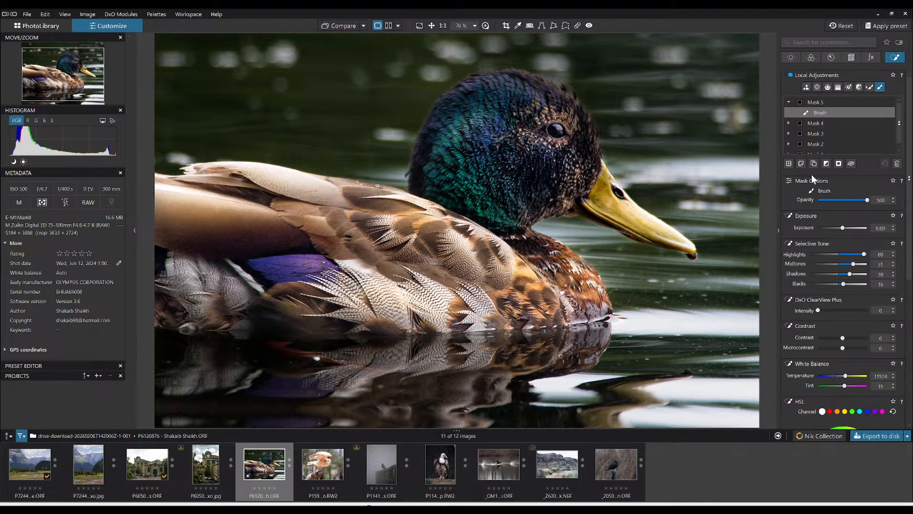
{"action": "left_click", "coordinate": [789, 163]}
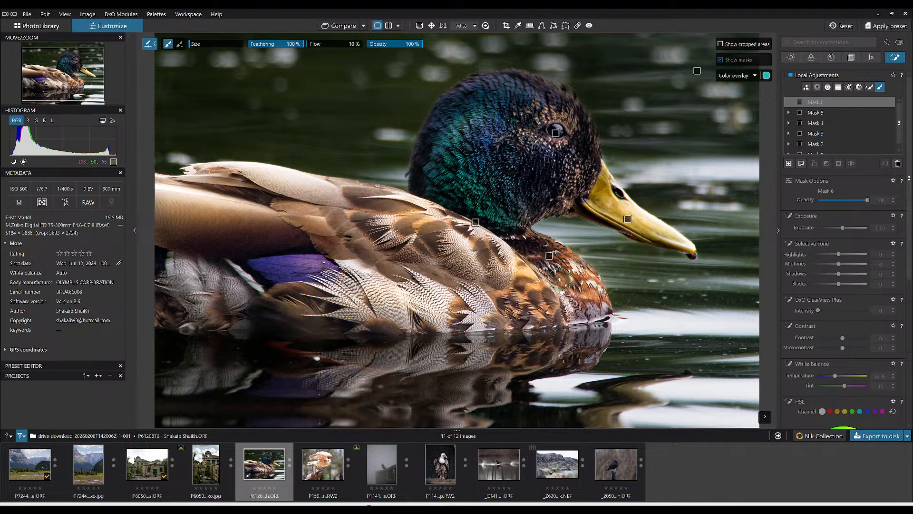
{"action": "mouse_move", "coordinate": [208, 285]}
{"action": "left_mouse_down"}
{"action": "mouse_move", "coordinate": [181, 268]}
{"action": "mouse_move", "coordinate": [205, 298]}
{"action": "left_mouse_up"}
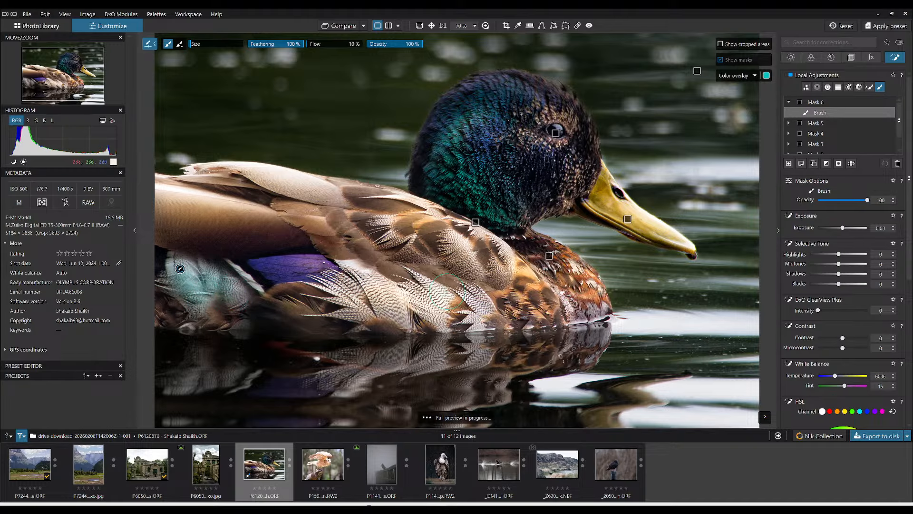
{"action": "mouse_move", "coordinate": [477, 291]}
{"action": "left_mouse_down"}
{"action": "mouse_move", "coordinate": [380, 259]}
{"action": "mouse_move", "coordinate": [364, 245]}
{"action": "mouse_move", "coordinate": [455, 277]}
{"action": "mouse_move", "coordinate": [358, 244]}
{"action": "mouse_move", "coordinate": [338, 223]}
{"action": "mouse_move", "coordinate": [367, 247]}
{"action": "mouse_move", "coordinate": [442, 267]}
{"action": "left_mouse_up"}
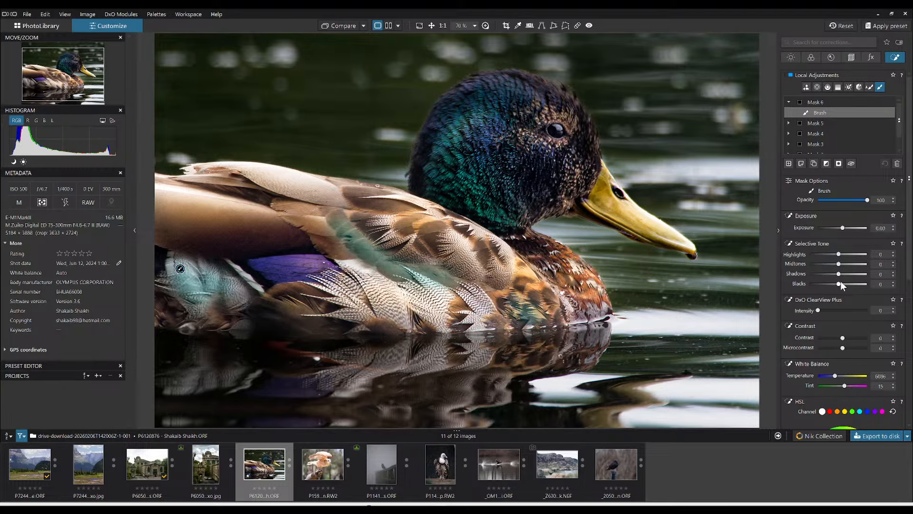
- Set the new brush mask to midtones -25, shadows -31, blacks -51 and exposure -1.94, and extend it over the wing feathers
{"action": "left_click_drag", "start_coordinate": [840, 284], "coordinate": [834, 268]}
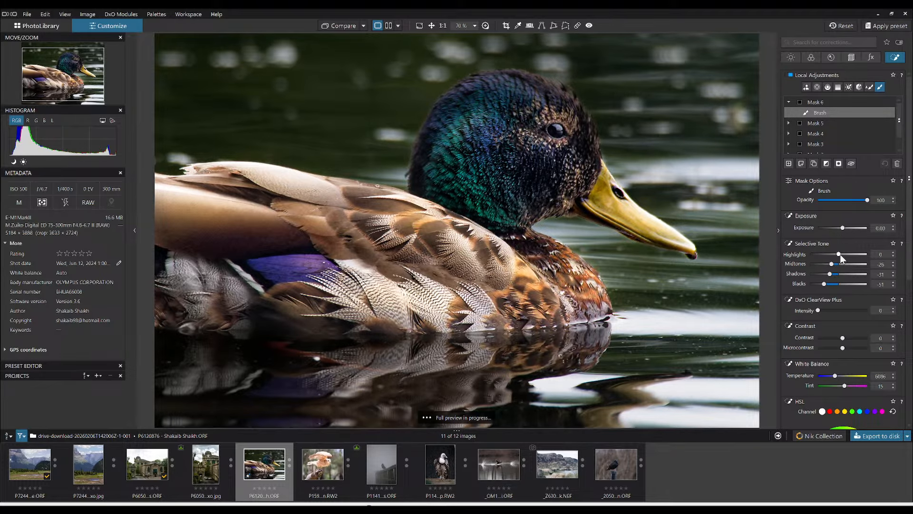
{"action": "mouse_move", "coordinate": [843, 228]}
{"action": "left_mouse_down"}
{"action": "mouse_move", "coordinate": [818, 227]}
{"action": "mouse_move", "coordinate": [838, 230]}
{"action": "left_mouse_up"}
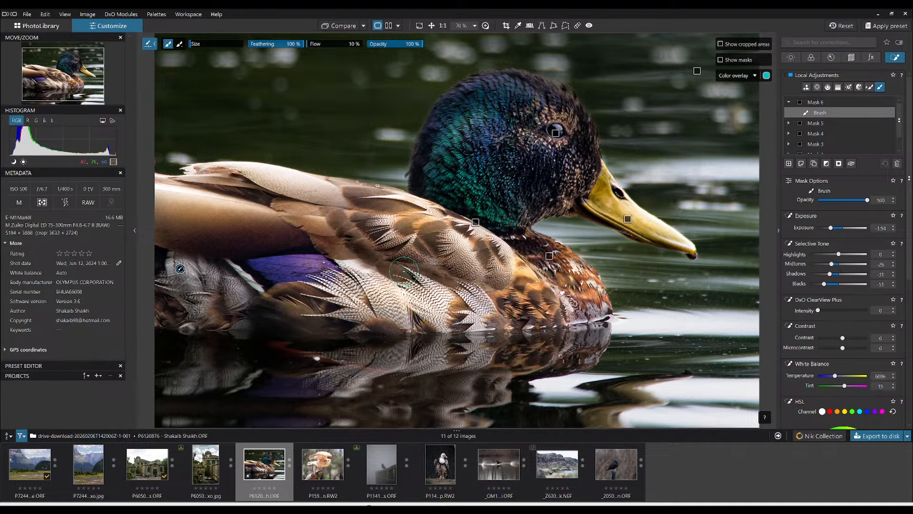
{"action": "left_click_drag", "start_coordinate": [394, 270], "coordinate": [349, 234]}
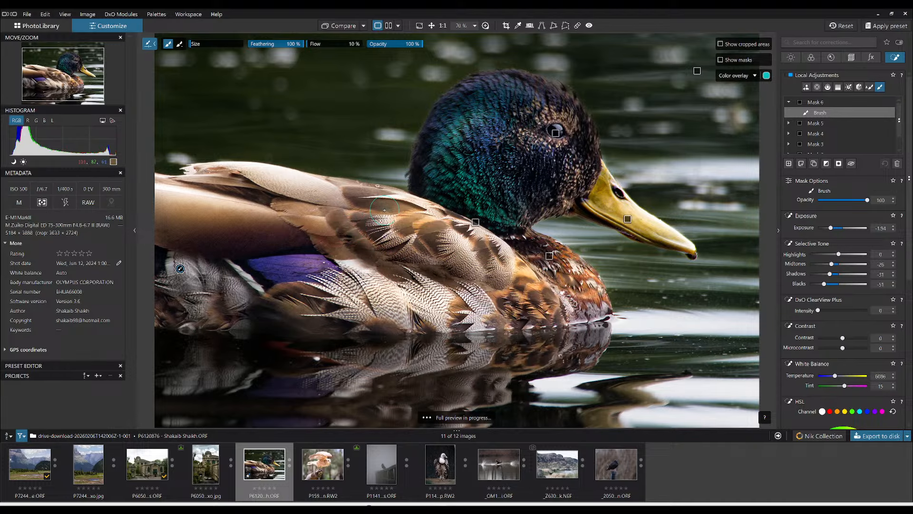
{"action": "left_click_drag", "start_coordinate": [373, 205], "coordinate": [354, 206]}
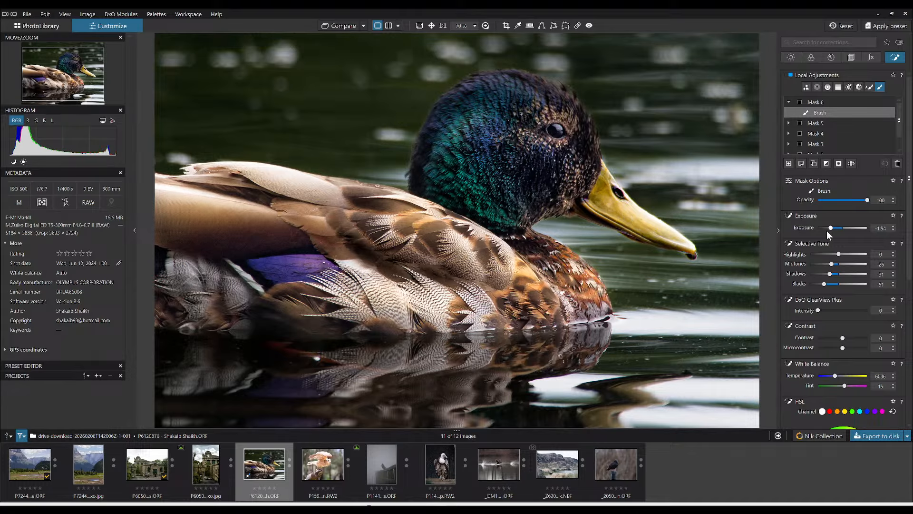
- Set the darkening mask's exposure to -0.63 and brush more of it over the tail and lower chest feathers
{"action": "left_click_drag", "start_coordinate": [837, 228], "coordinate": [839, 228]}
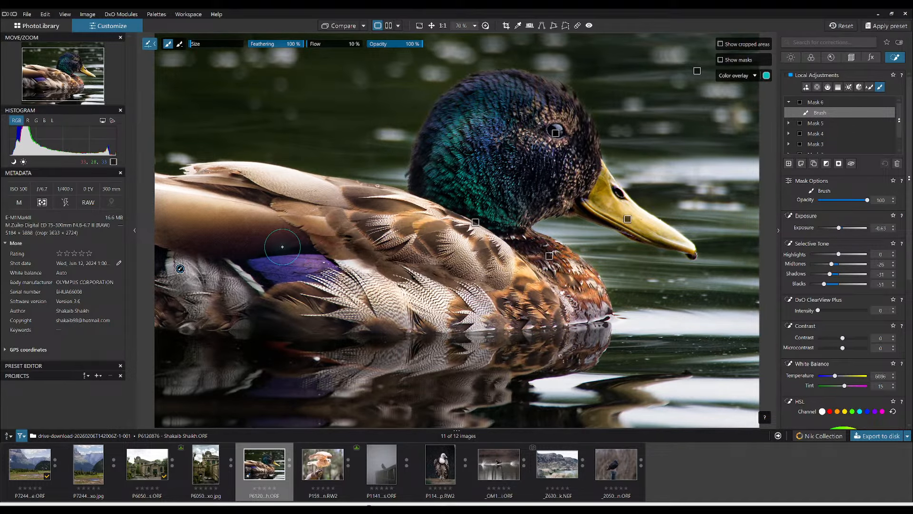
{"action": "mouse_move", "coordinate": [202, 249]}
{"action": "left_mouse_down"}
{"action": "mouse_move", "coordinate": [175, 264]}
{"action": "mouse_move", "coordinate": [208, 307]}
{"action": "mouse_move", "coordinate": [190, 290]}
{"action": "mouse_move", "coordinate": [232, 296]}
{"action": "left_mouse_up"}
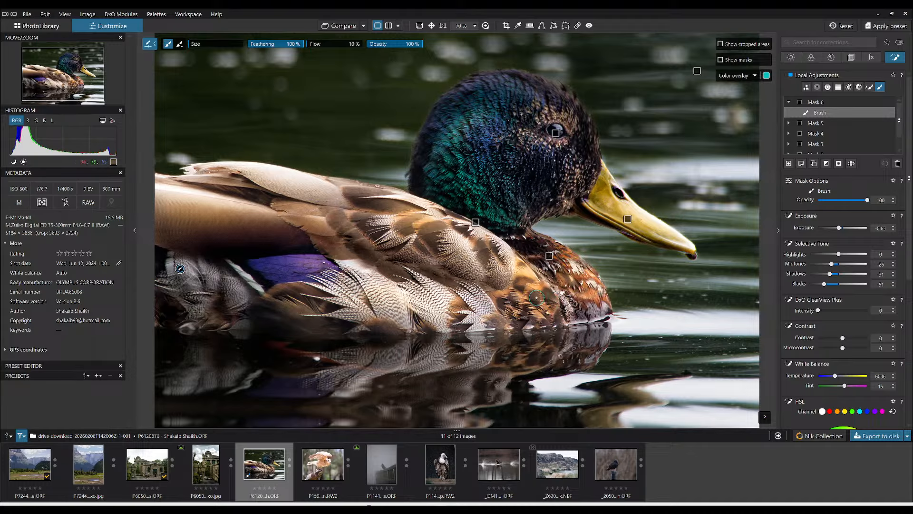
{"action": "left_click_drag", "start_coordinate": [537, 298], "coordinate": [520, 287]}
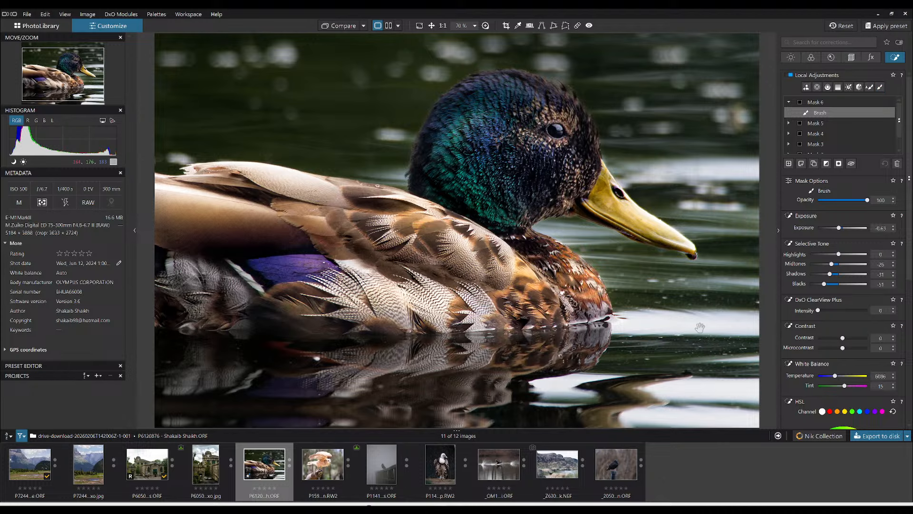
{"action": "scroll", "coordinate": [596, 291], "scroll_direction": "down", "scroll_amount": 1}
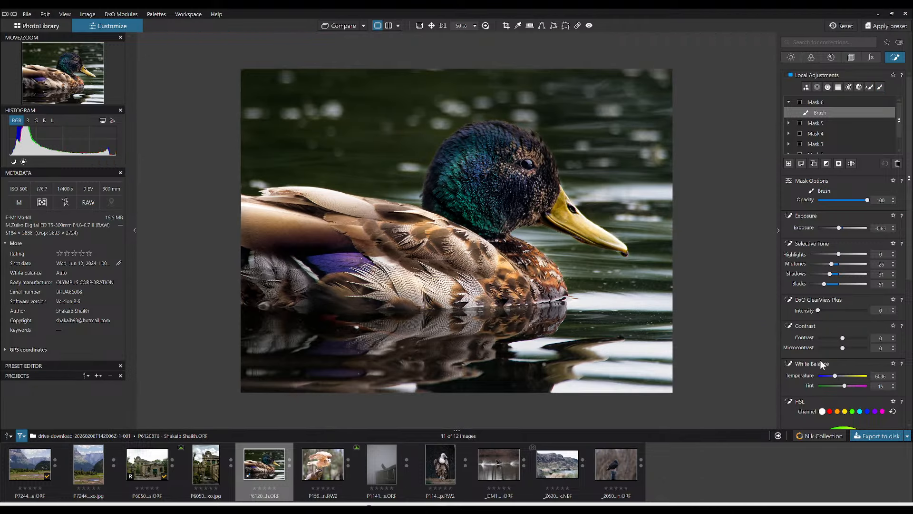
- Select the brush of the brightening mask, Mask 5, and paint more of it over the duck's back and upper wing feathers
{"action": "left_click", "coordinate": [842, 122]}
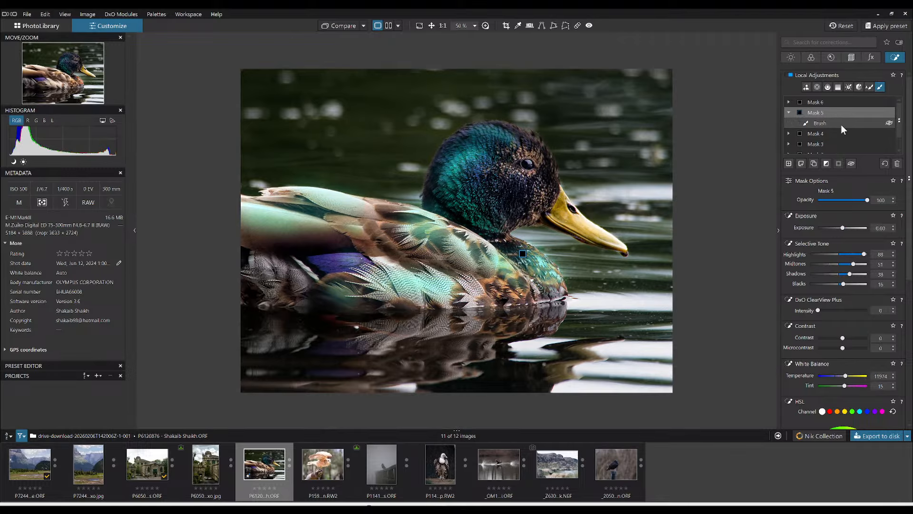
{"action": "left_click", "coordinate": [841, 124]}
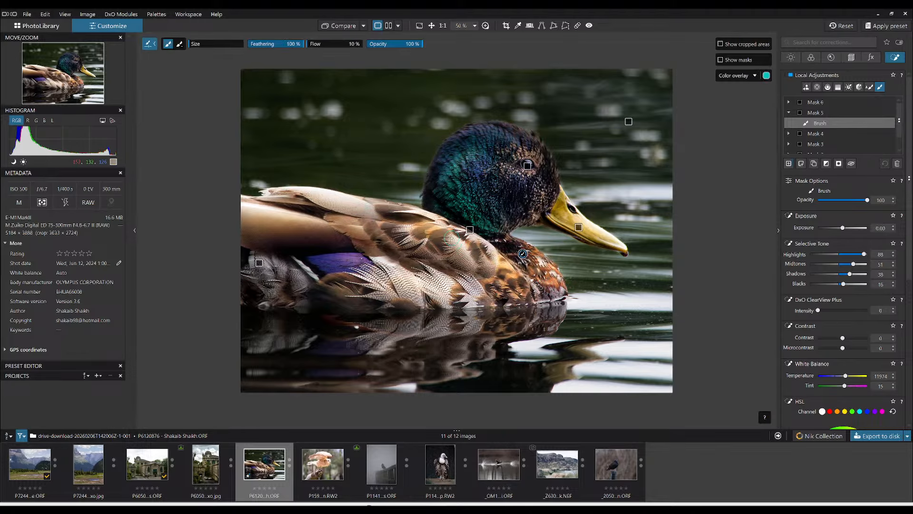
{"action": "scroll", "coordinate": [523, 254], "scroll_direction": "up", "scroll_amount": 1}
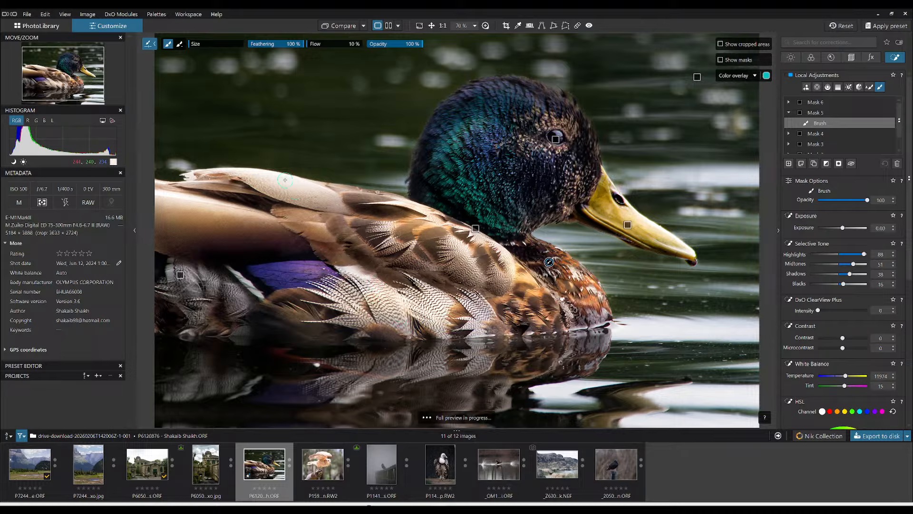
{"action": "left_click_drag", "start_coordinate": [344, 198], "coordinate": [420, 204]}
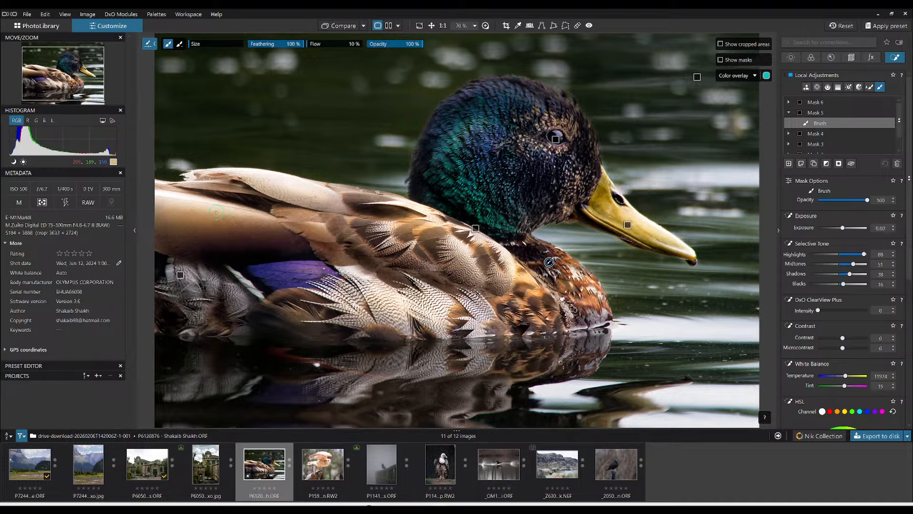
{"action": "scroll", "coordinate": [231, 235], "scroll_direction": "up", "scroll_amount": 5}
{"action": "left_click_drag", "start_coordinate": [256, 219], "coordinate": [311, 233]}
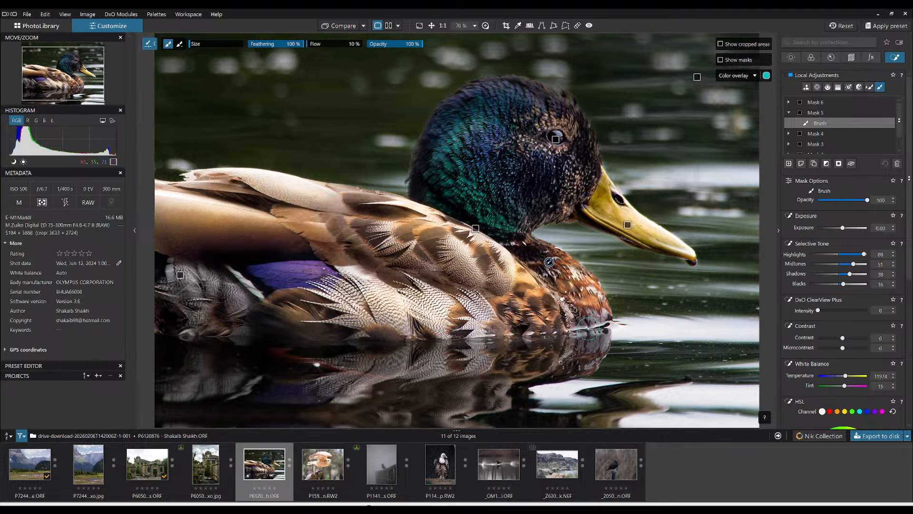
{"action": "key", "text": "Escape"}
{"action": "scroll", "coordinate": [547, 243], "scroll_direction": "down", "scroll_amount": 6}
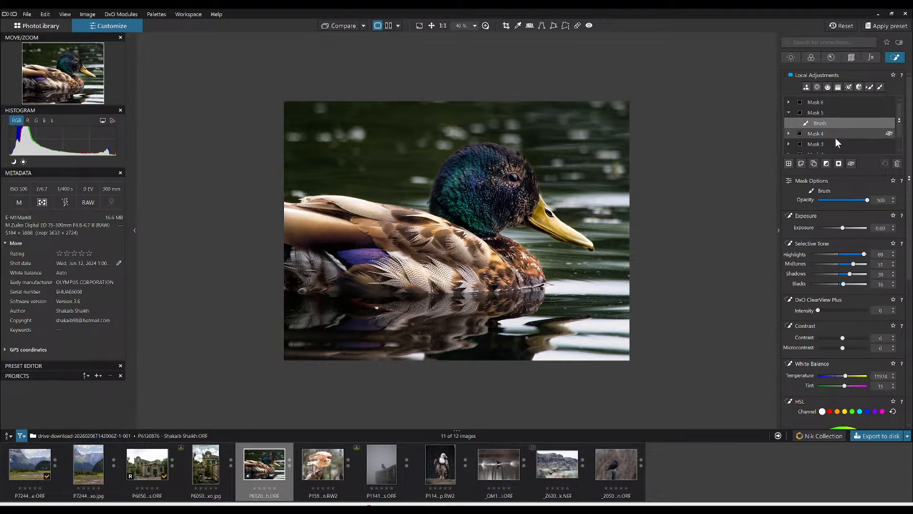
- Create an inverted control point mask centred on the duck's head with chroma and luma 0, highlights 42, midtones 14 and blacks -18
{"action": "left_click", "coordinate": [789, 166]}
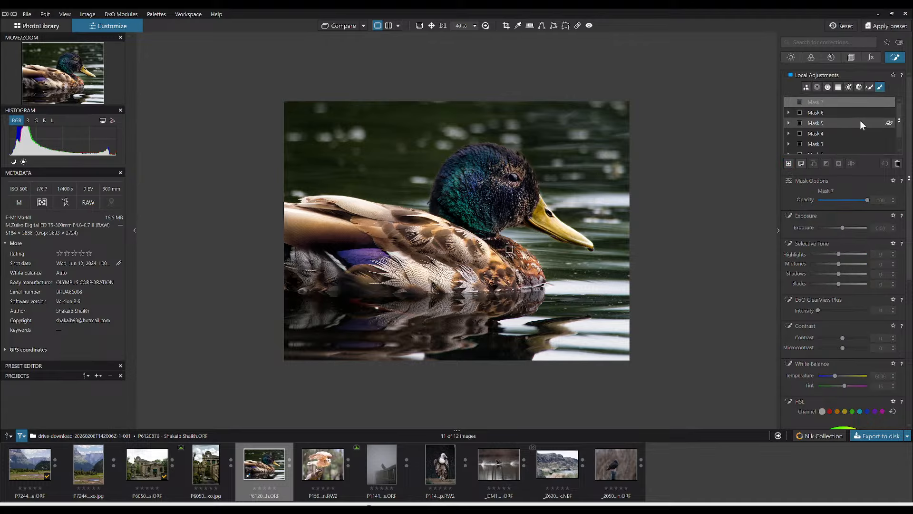
{"action": "left_click", "coordinate": [818, 87]}
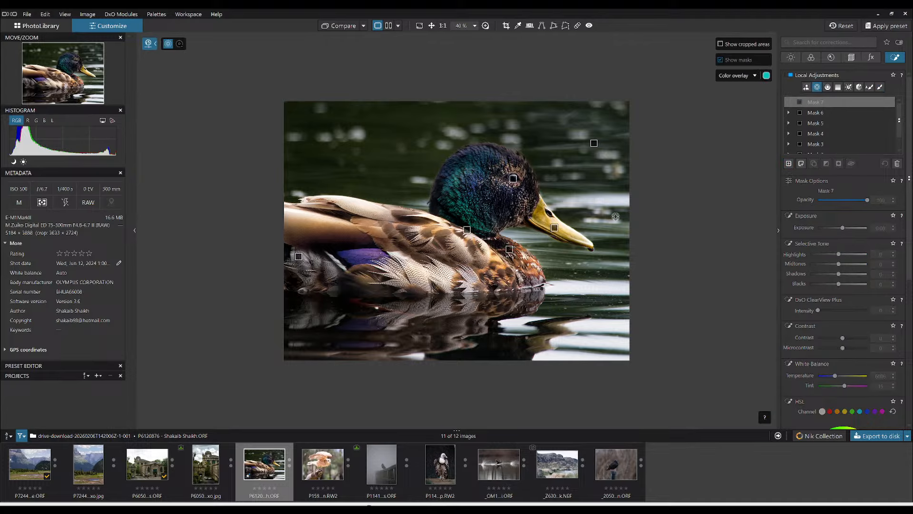
{"action": "left_click_drag", "start_coordinate": [492, 212], "coordinate": [569, 140]}
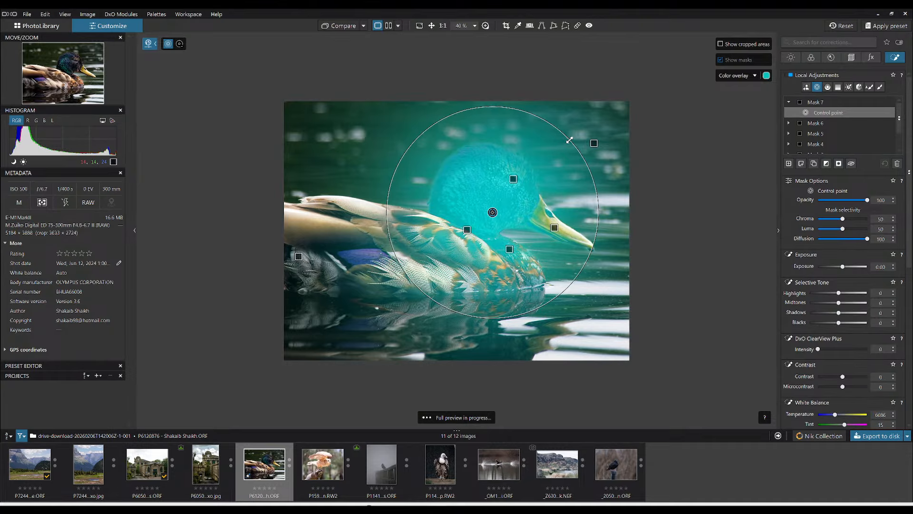
{"action": "left_click", "coordinate": [817, 218]}
{"action": "left_click", "coordinate": [818, 228]}
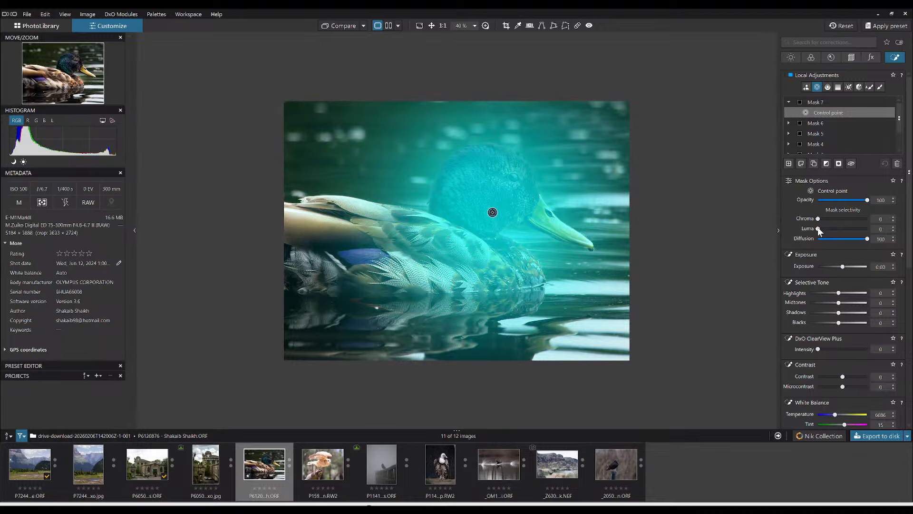
{"action": "left_click", "coordinate": [827, 164]}
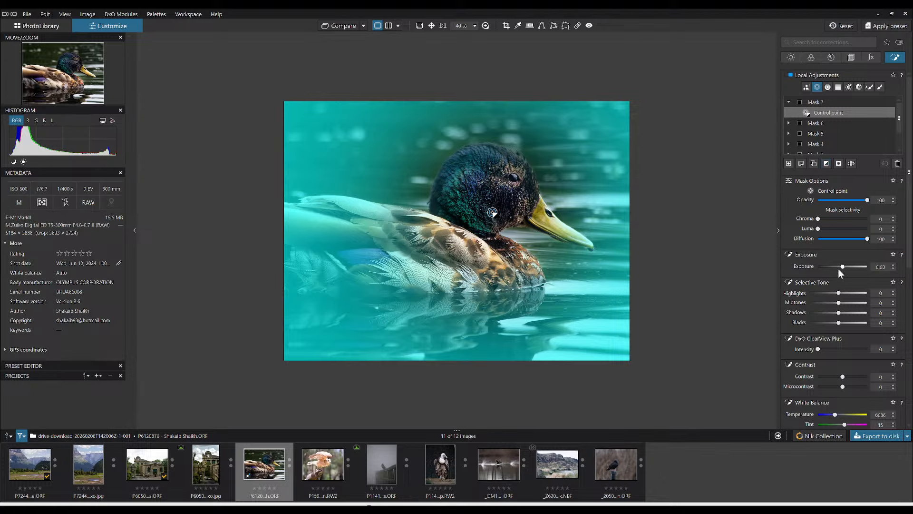
{"action": "left_click_drag", "start_coordinate": [839, 324], "coordinate": [843, 302]}
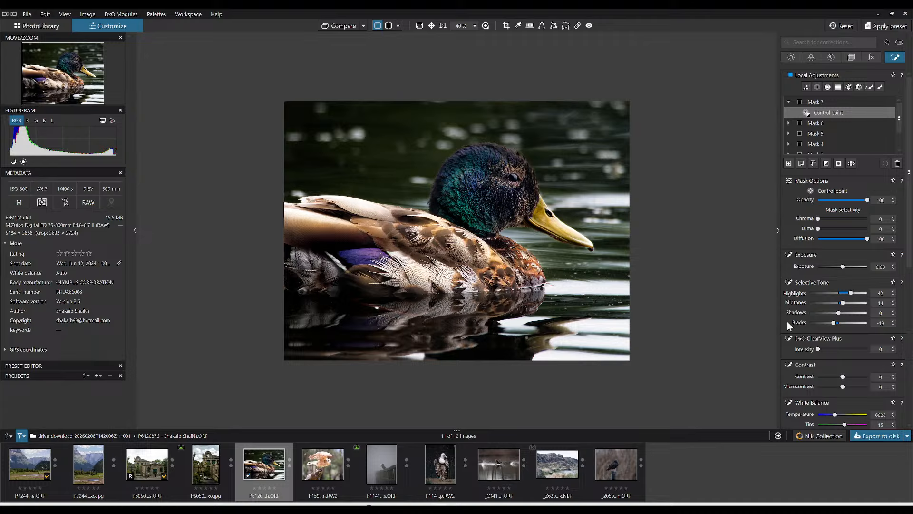
- Set the whole image's exposure to 0.30 and its HSL vibrancy to 28
{"action": "left_click", "coordinate": [792, 58]}
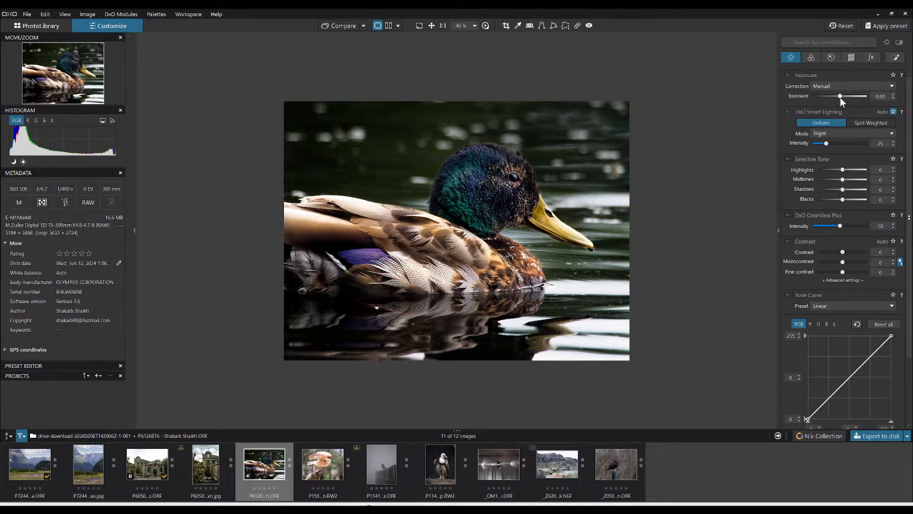
{"action": "left_click_drag", "start_coordinate": [840, 97], "coordinate": [842, 97]}
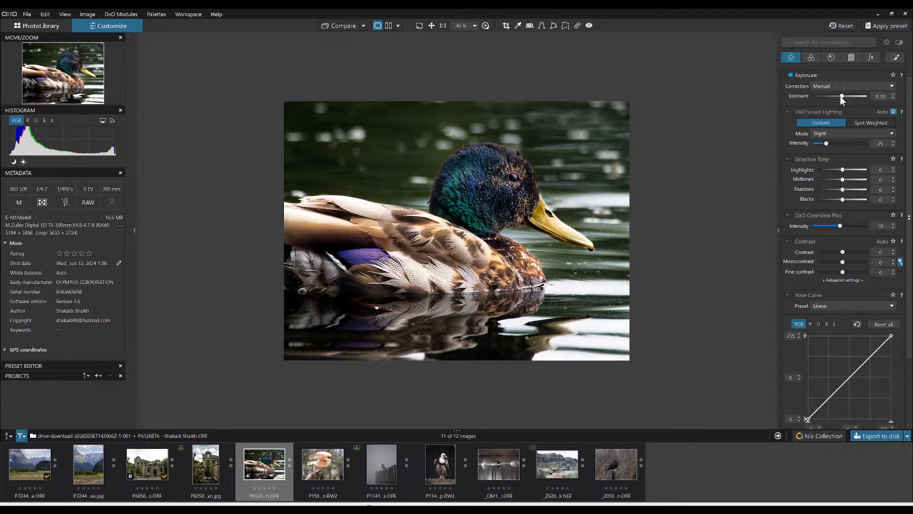
{"action": "scroll", "coordinate": [858, 297], "scroll_direction": "down", "scroll_amount": 20}
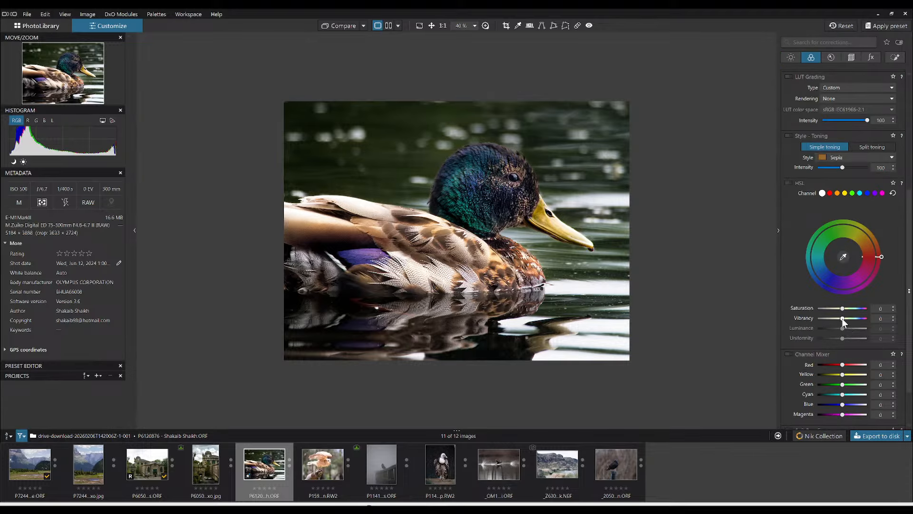
{"action": "left_click_drag", "start_coordinate": [843, 321], "coordinate": [851, 322]}
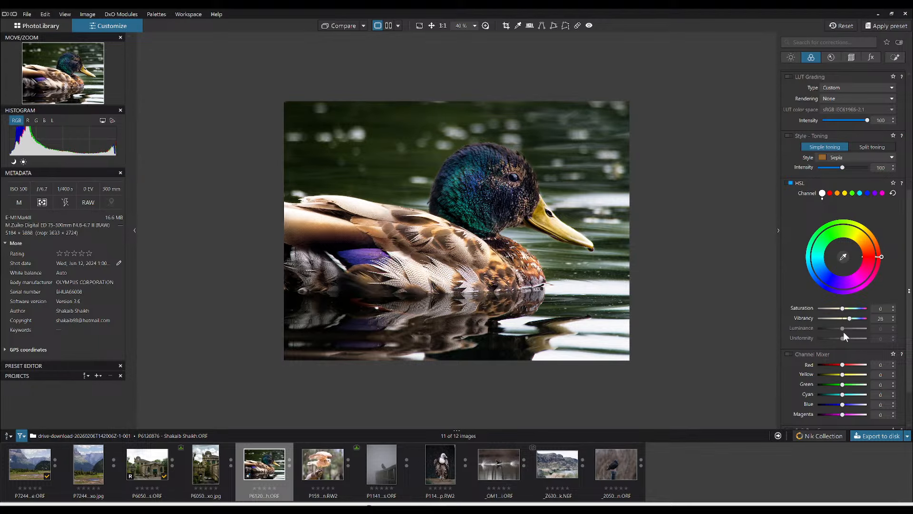
- Export the edited duck photo to disk and check its progress in the export list
{"action": "right_click", "coordinate": [624, 326]}
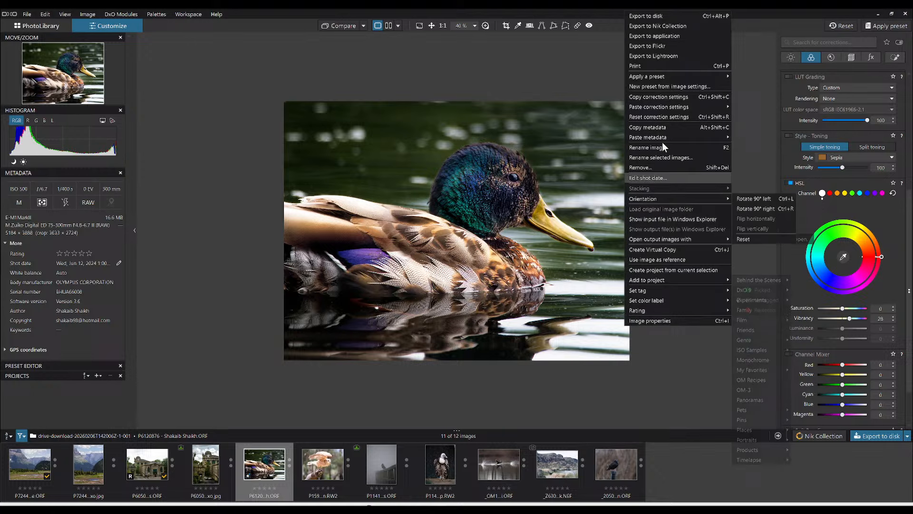
{"action": "left_click", "coordinate": [673, 16]}
{"action": "key", "text": "Escape"}
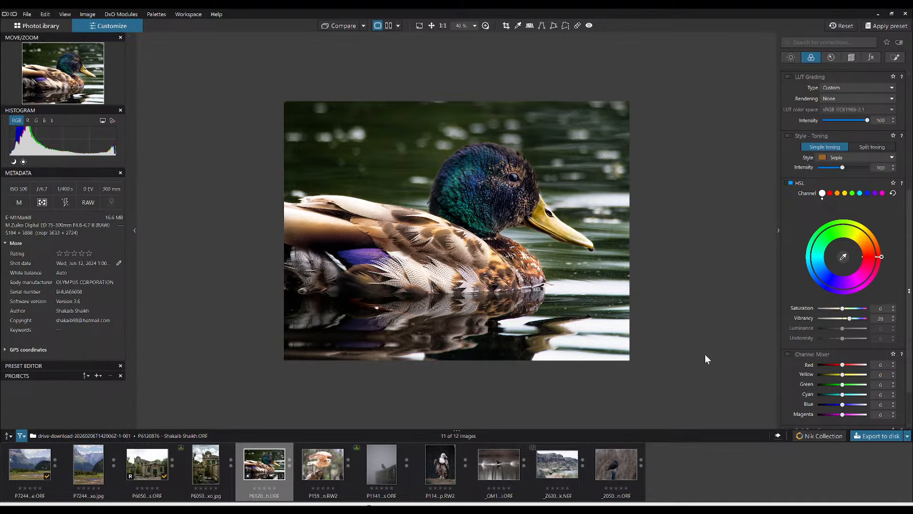
{"action": "left_click", "coordinate": [778, 435]}
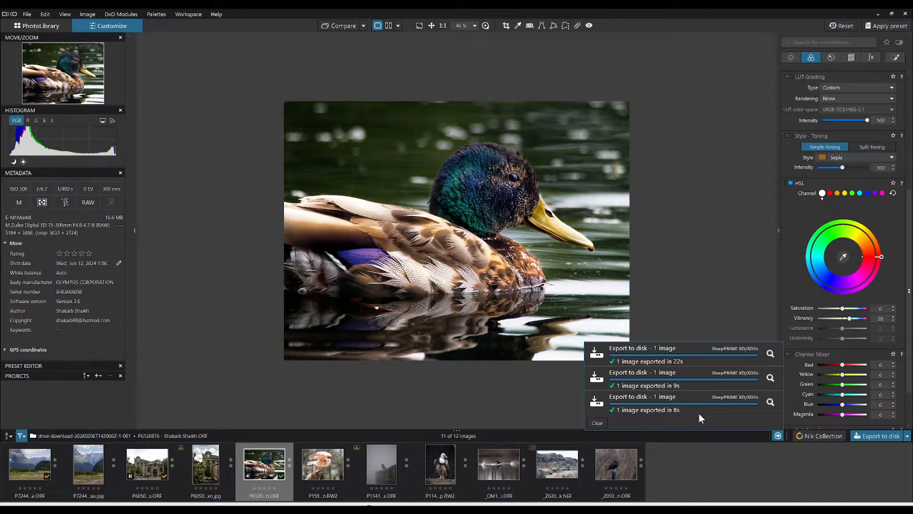
{"action": "left_click", "coordinate": [778, 436]}
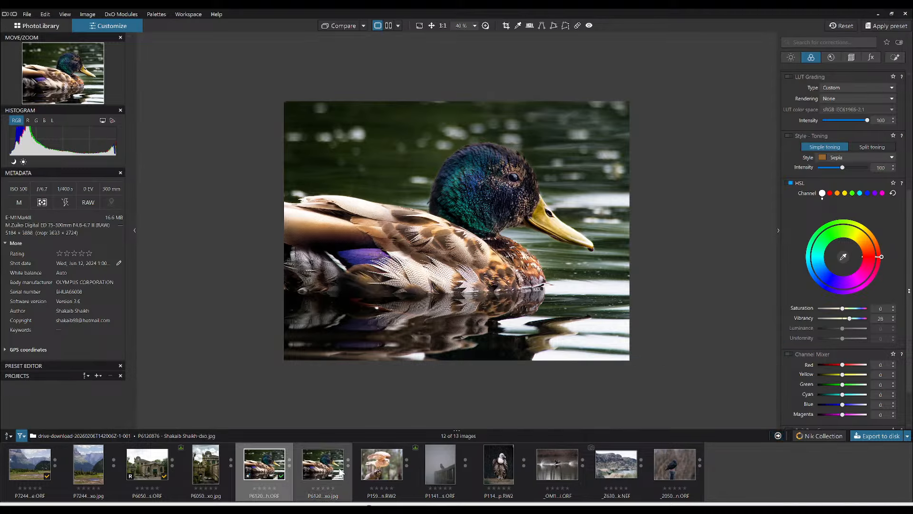
- Reset all corrections on the duck's ORF file and use it as the reference image
{"action": "left_click", "coordinate": [842, 25]}
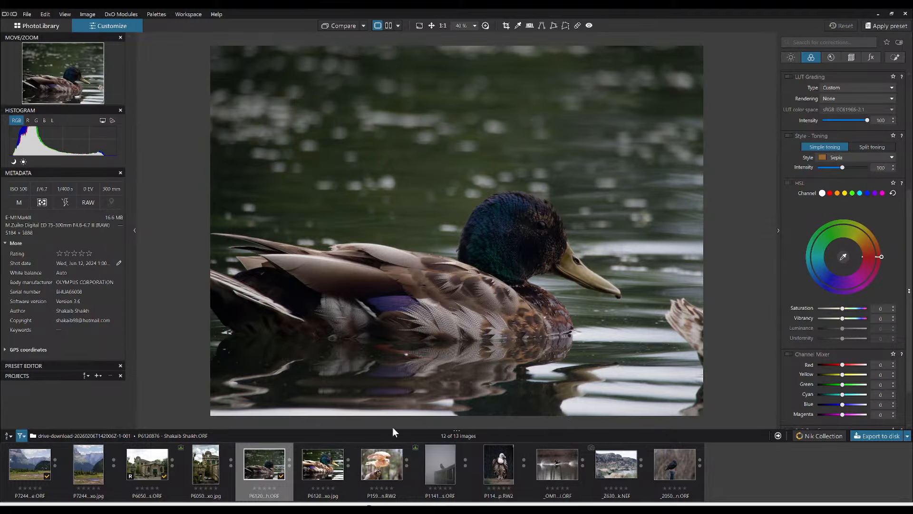
{"action": "right_click", "coordinate": [271, 453]}
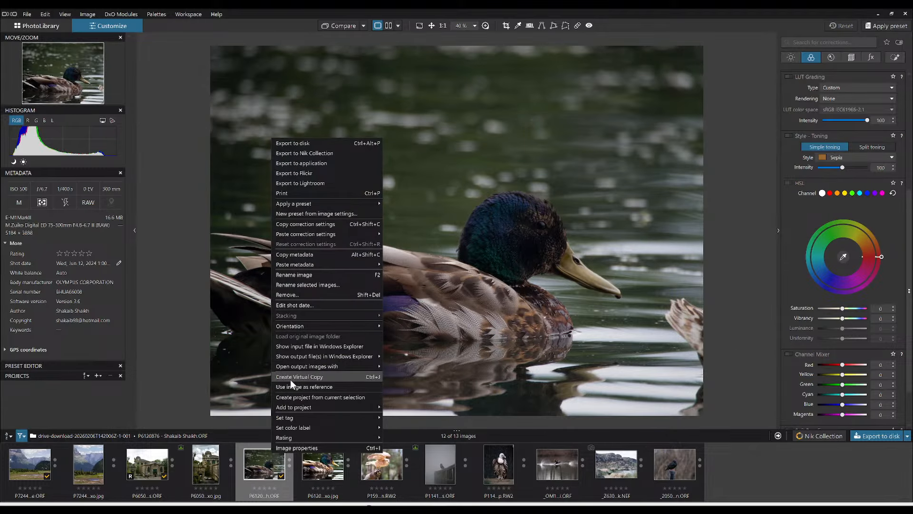
{"action": "left_click", "coordinate": [293, 387]}
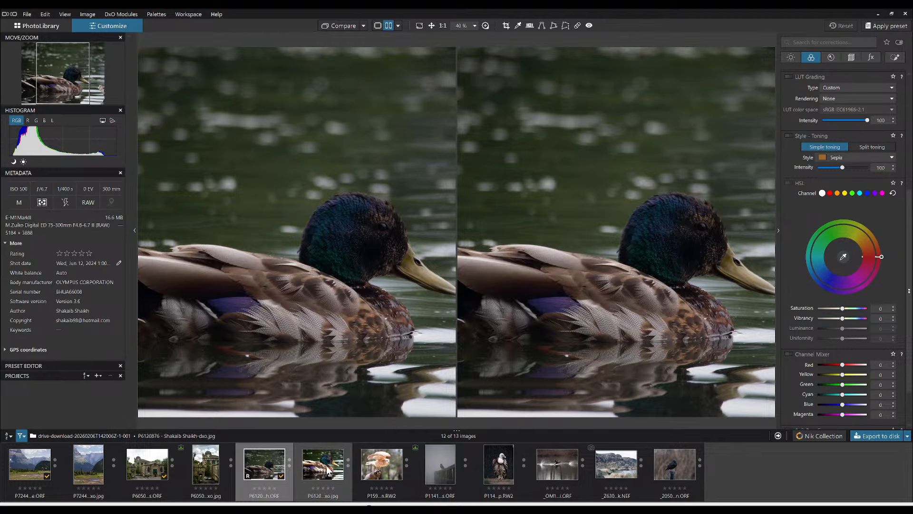
- Show the exported duck JPG side by side with the reference image, with the side palettes hidden
{"action": "left_click", "coordinate": [327, 468]}
{"action": "key", "text": "Tab"}
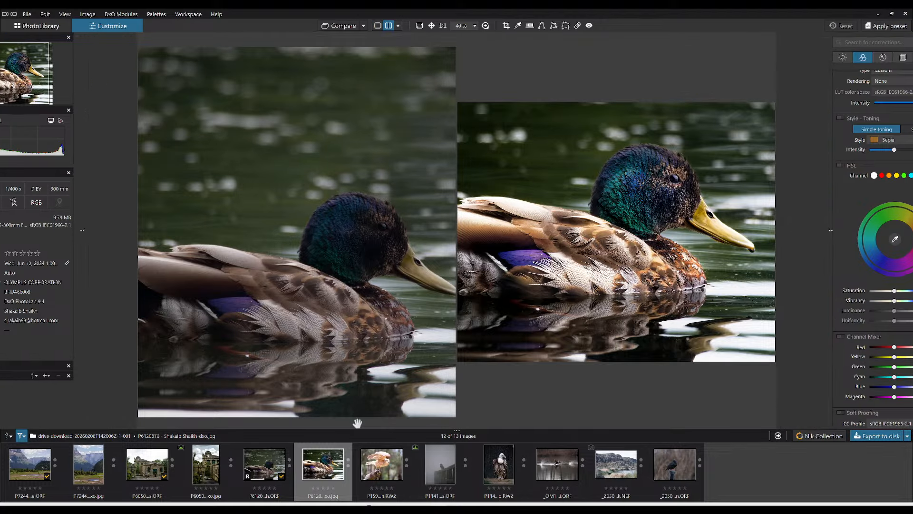
{"action": "left_click", "coordinate": [379, 30]}
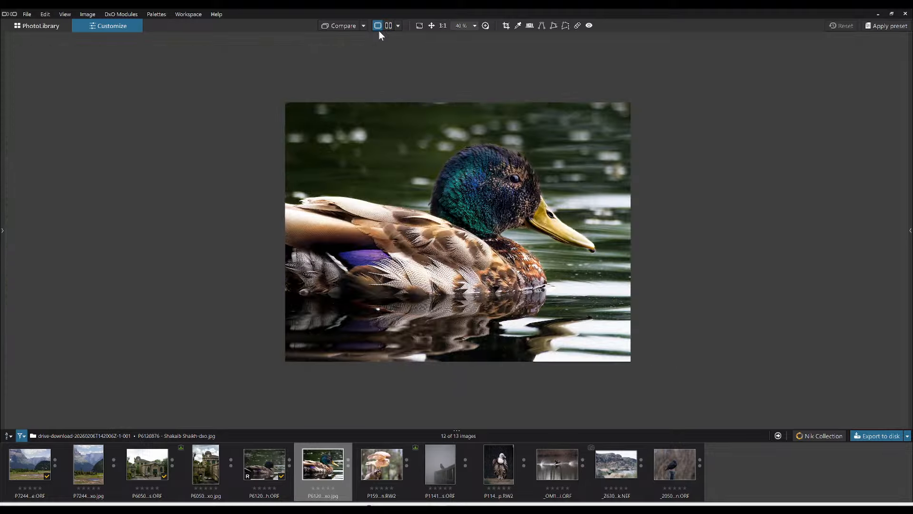
{"action": "left_click", "coordinate": [388, 26]}
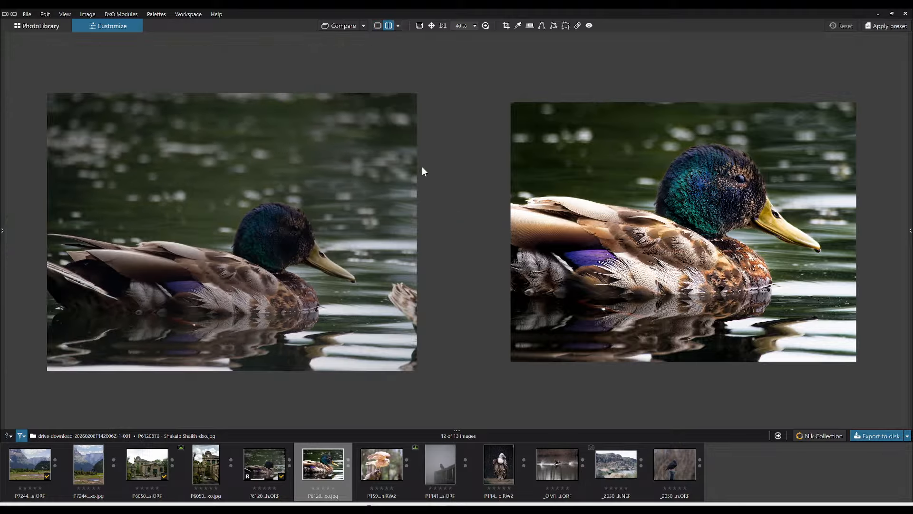
{"action": "scroll", "coordinate": [595, 241], "scroll_direction": "up", "scroll_amount": 1}
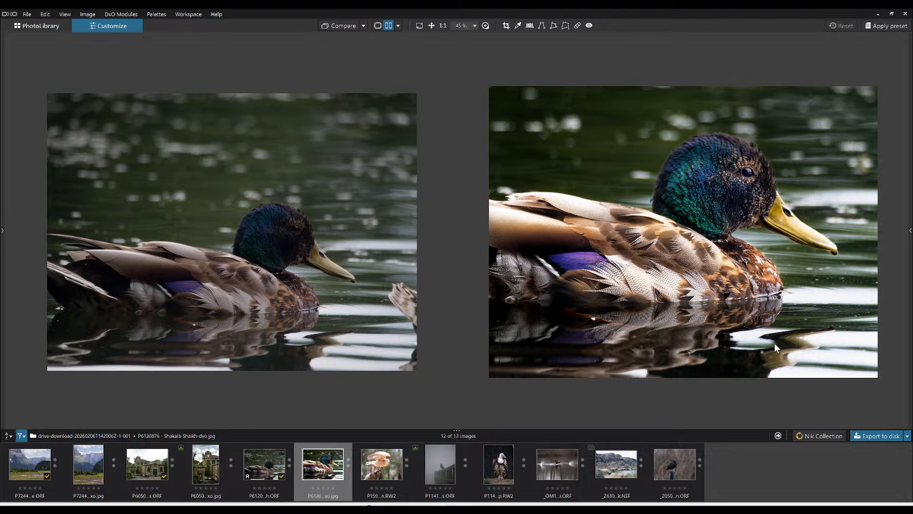
{"action": "scroll", "coordinate": [326, 305], "scroll_direction": "up", "scroll_amount": 1}
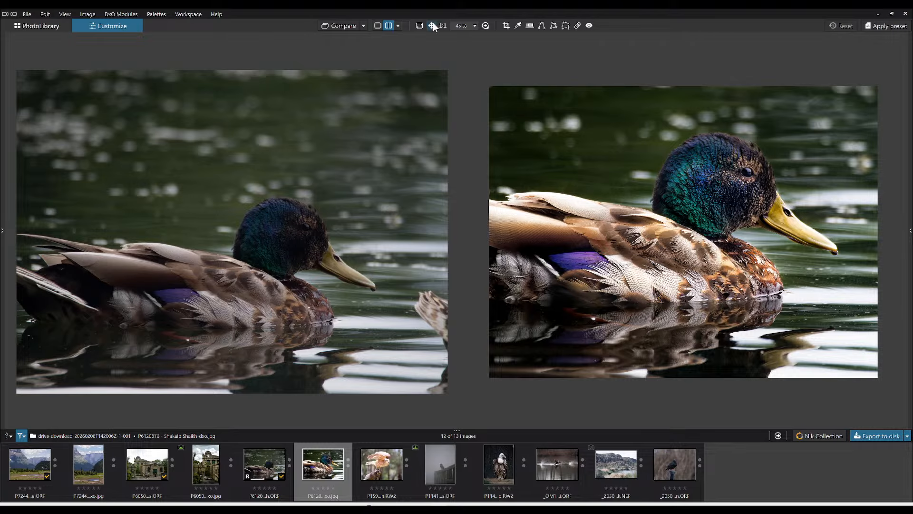
- Try the single-image split comparison of the duck photo and return to the side-by-side comparison
{"action": "left_click", "coordinate": [398, 26]}
{"action": "left_click", "coordinate": [415, 58]}
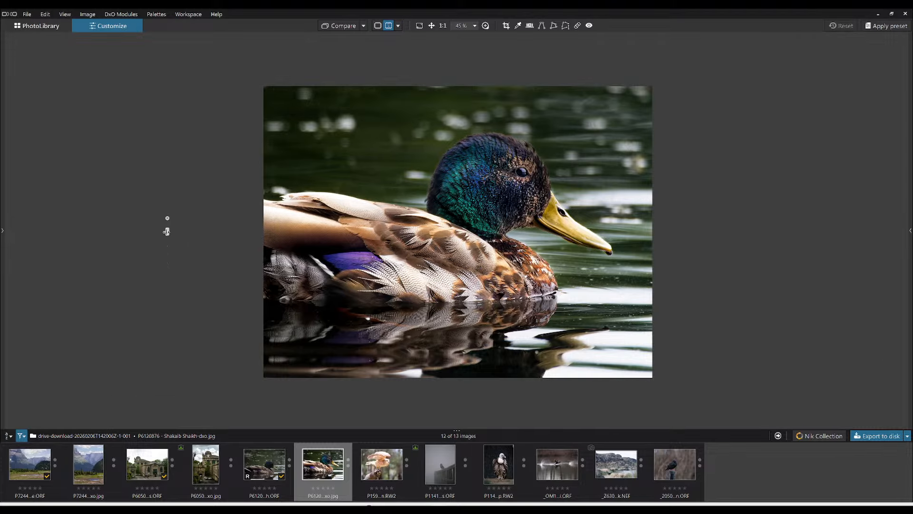
{"action": "mouse_move", "coordinate": [167, 233]}
{"action": "left_mouse_down"}
{"action": "mouse_move", "coordinate": [461, 265]}
{"action": "mouse_move", "coordinate": [693, 307]}
{"action": "mouse_move", "coordinate": [152, 236]}
{"action": "left_mouse_up"}
{"action": "left_click", "coordinate": [398, 26]}
{"action": "left_click", "coordinate": [408, 52]}
- Compare the wing feather detail of the reference and the exported photo in closely matched, magnified views
{"action": "scroll", "coordinate": [317, 287], "scroll_direction": "up", "scroll_amount": 3}
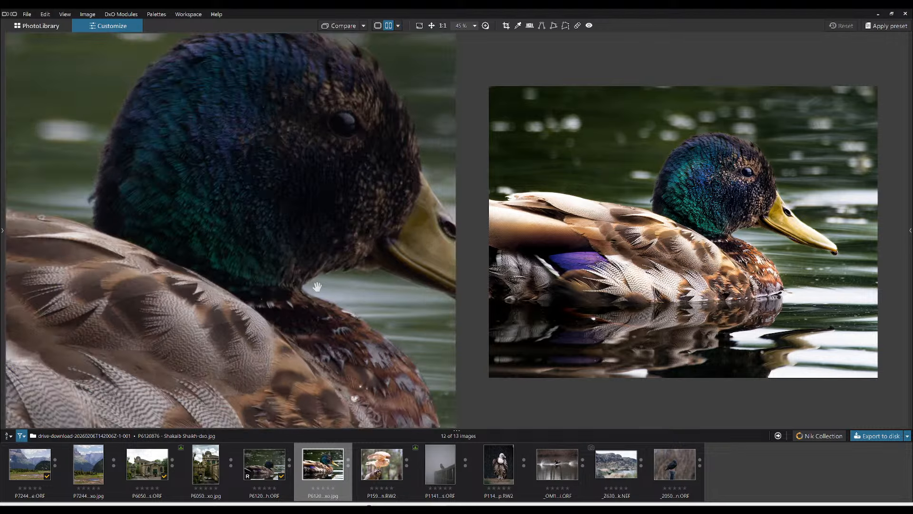
{"action": "scroll", "coordinate": [317, 287], "scroll_direction": "up", "scroll_amount": 2}
{"action": "left_click_drag", "start_coordinate": [188, 264], "coordinate": [309, 256]}
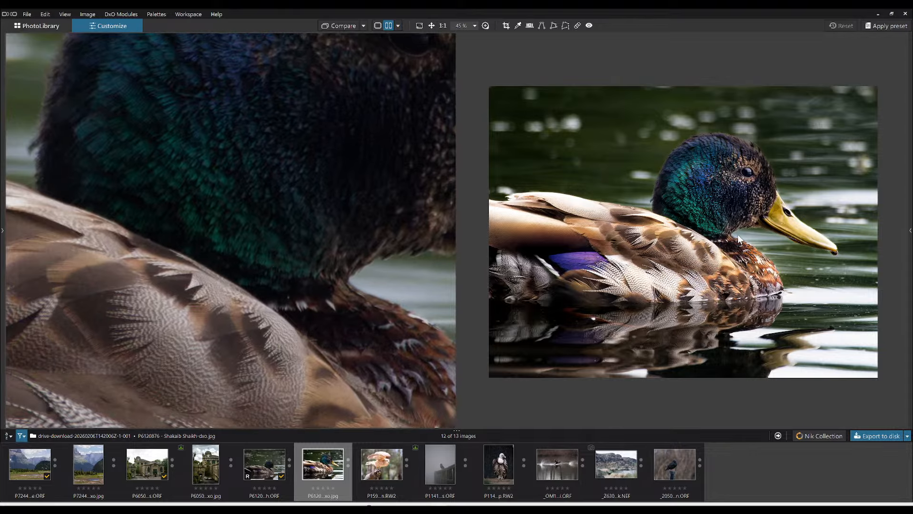
{"action": "scroll", "coordinate": [711, 267], "scroll_direction": "up", "scroll_amount": 5}
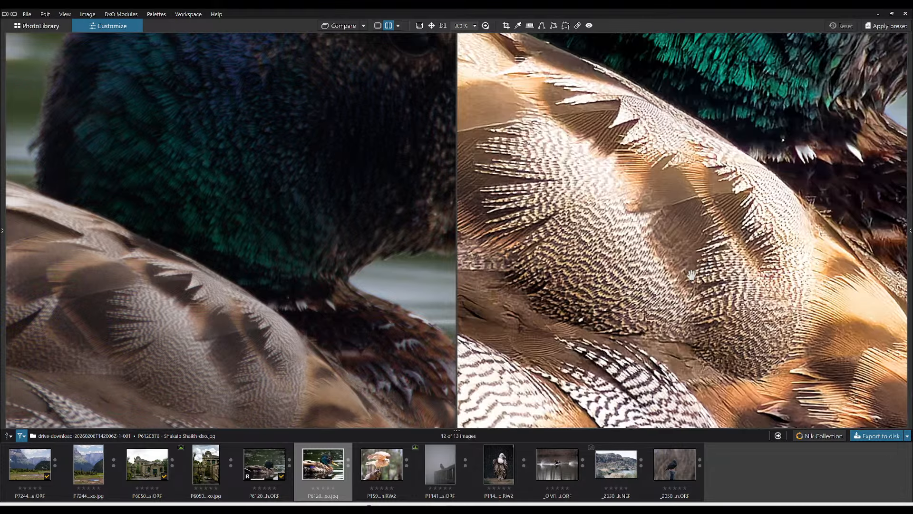
{"action": "left_click_drag", "start_coordinate": [330, 303], "coordinate": [372, 256]}
{"action": "left_click_drag", "start_coordinate": [583, 312], "coordinate": [631, 298]}
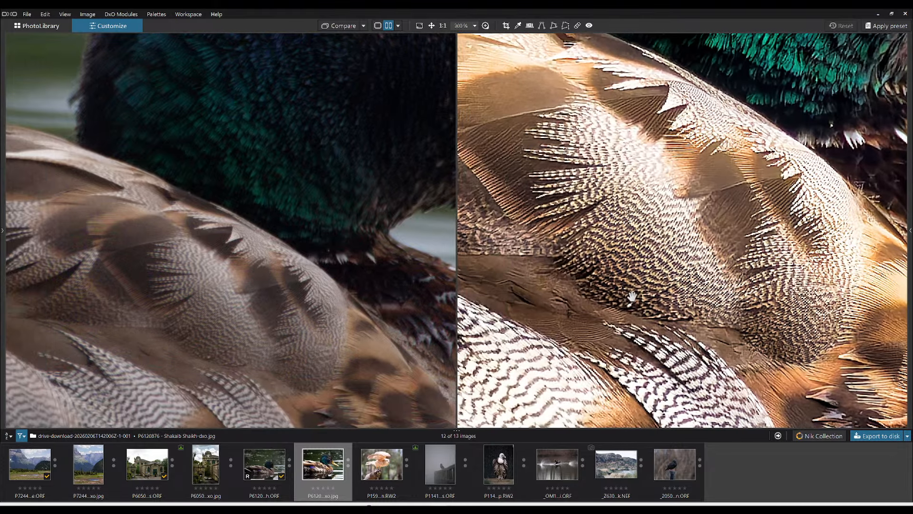
{"action": "scroll", "coordinate": [360, 343], "scroll_direction": "down", "scroll_amount": 1}
{"action": "scroll", "coordinate": [643, 340], "scroll_direction": "down", "scroll_amount": 1}
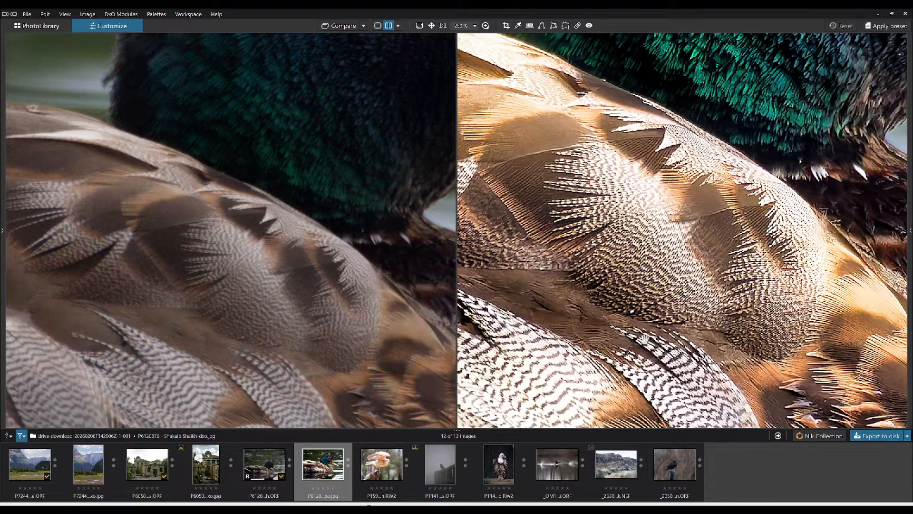
{"action": "left_click_drag", "start_coordinate": [359, 351], "coordinate": [377, 322]}
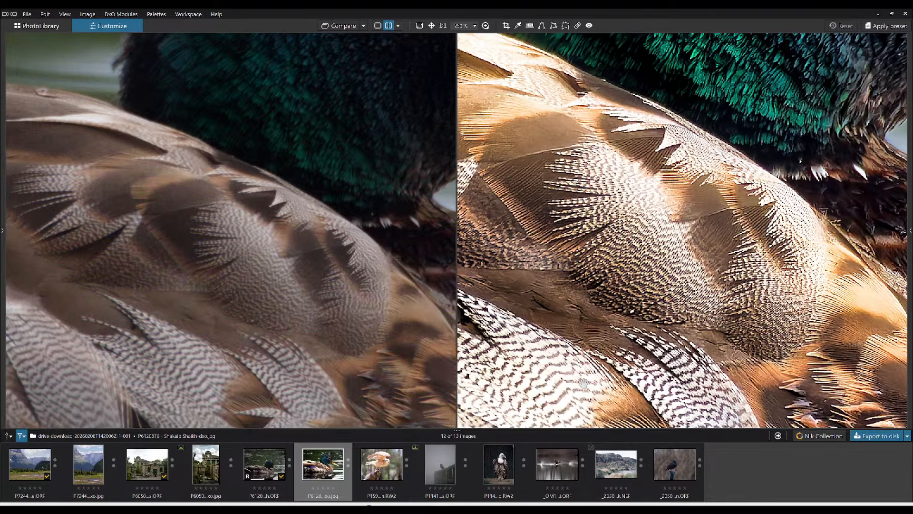
- Examine the duck's wing and head feathers around the eye in the magnified reference and exported views
{"action": "left_click_drag", "start_coordinate": [583, 383], "coordinate": [629, 380]}
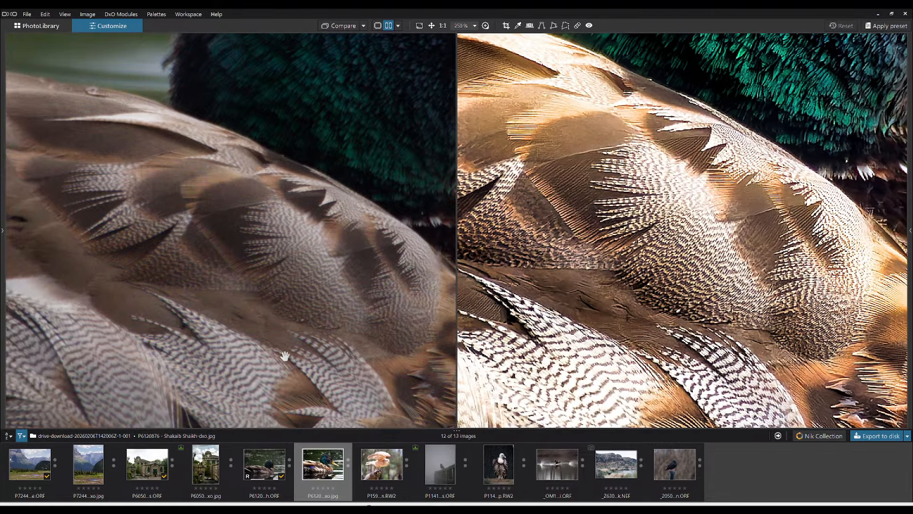
{"action": "left_click_drag", "start_coordinate": [574, 328], "coordinate": [621, 329]}
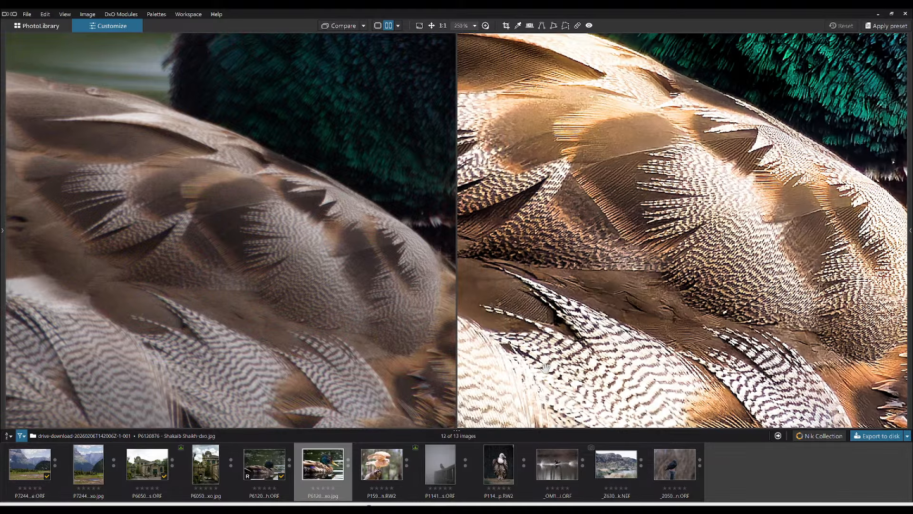
{"action": "left_click_drag", "start_coordinate": [360, 143], "coordinate": [308, 248]}
{"action": "left_click_drag", "start_coordinate": [768, 237], "coordinate": [697, 316]}
{"action": "left_click_drag", "start_coordinate": [872, 170], "coordinate": [781, 220]}
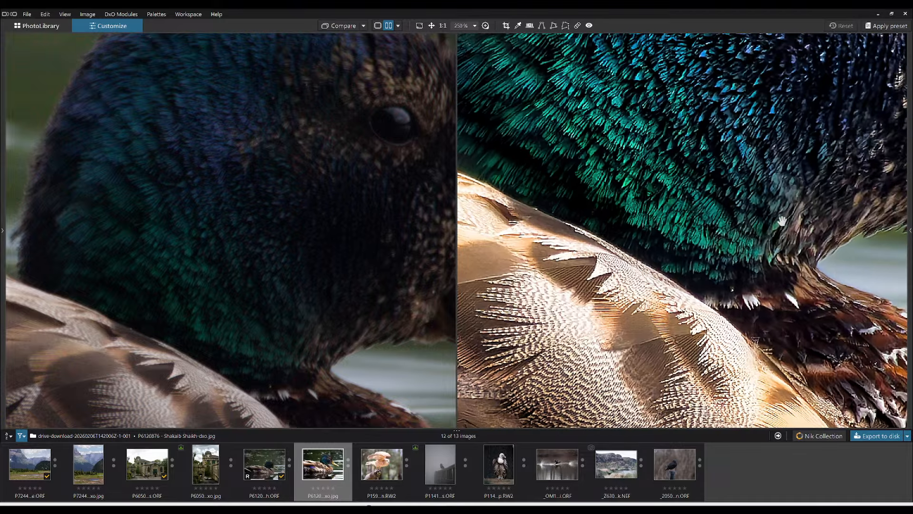
{"action": "left_click_drag", "start_coordinate": [829, 175], "coordinate": [697, 349]}
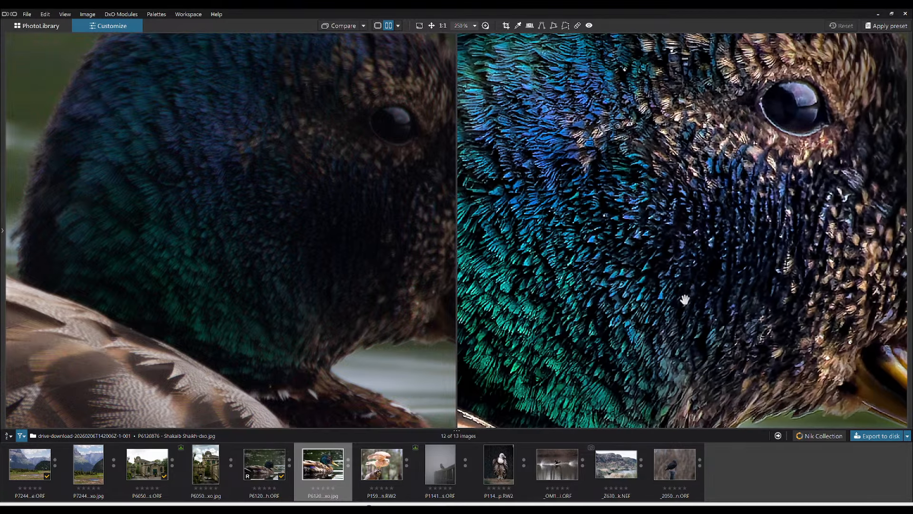
- Compare the whole duck in the reference and exported images side by side at a reduced 40% magnification
{"action": "scroll", "coordinate": [683, 300], "scroll_direction": "down", "scroll_amount": 3}
{"action": "scroll", "coordinate": [683, 299], "scroll_direction": "down", "scroll_amount": 1}
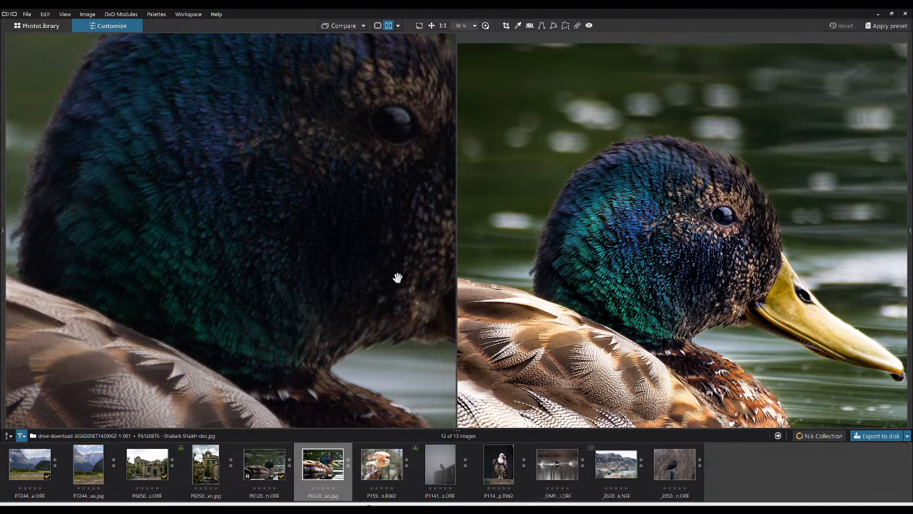
{"action": "scroll", "coordinate": [397, 281], "scroll_direction": "down", "scroll_amount": 1}
{"action": "scroll", "coordinate": [397, 281], "scroll_direction": "down", "scroll_amount": 3}
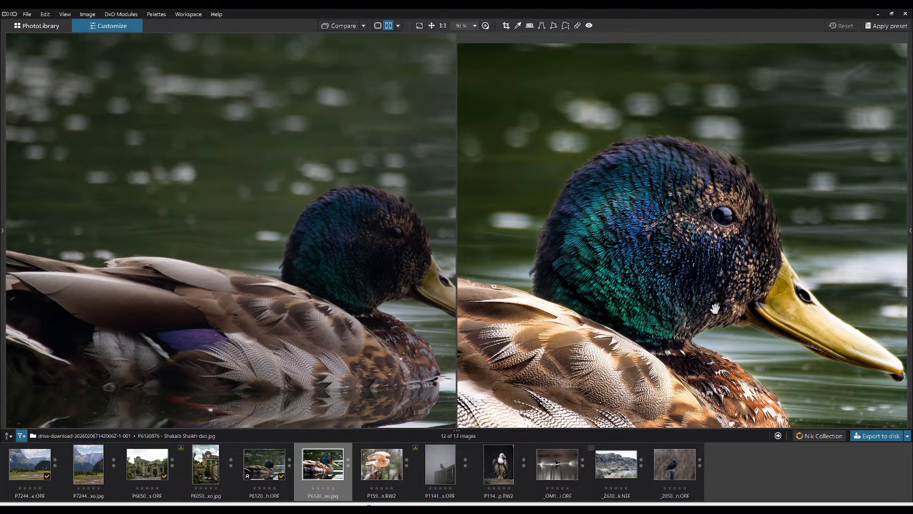
{"action": "scroll", "coordinate": [708, 314], "scroll_direction": "down", "scroll_amount": 2}
{"action": "scroll", "coordinate": [314, 259], "scroll_direction": "down", "scroll_amount": 3}
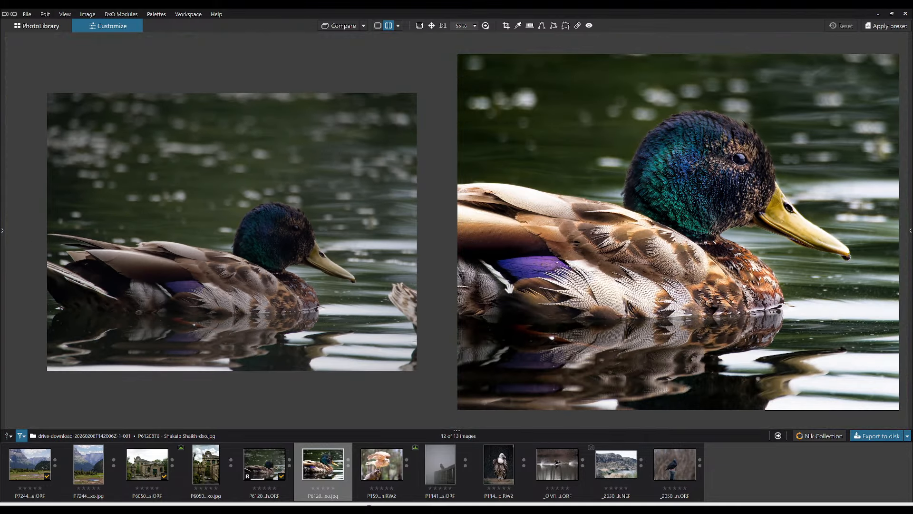
{"action": "scroll", "coordinate": [504, 307], "scroll_direction": "down", "scroll_amount": 1}
{"action": "scroll", "coordinate": [245, 274], "scroll_direction": "down", "scroll_amount": 1}
{"action": "scroll", "coordinate": [571, 295], "scroll_direction": "down", "scroll_amount": 2}
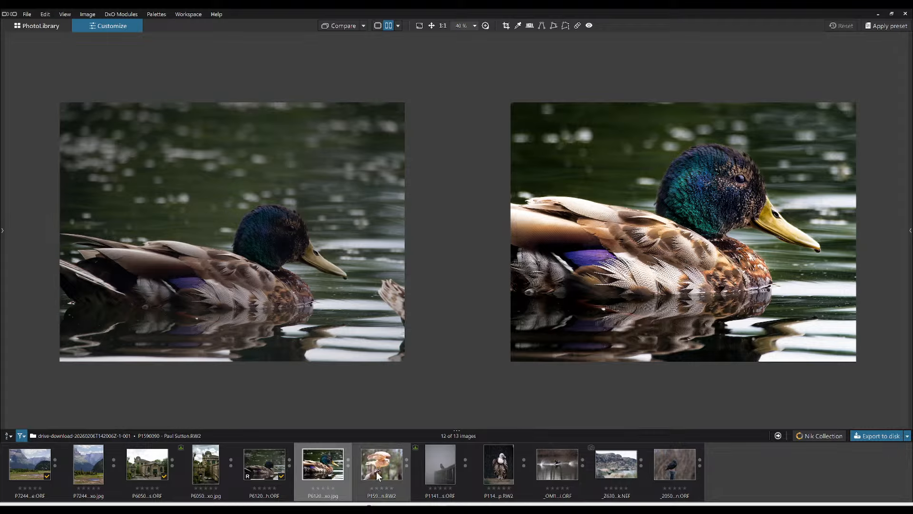
- Remove the unrated-only filter from the filmstrip and use the exported duck JPG as the reference image
{"action": "left_click", "coordinate": [23, 436]}
{"action": "left_click", "coordinate": [61, 208]}
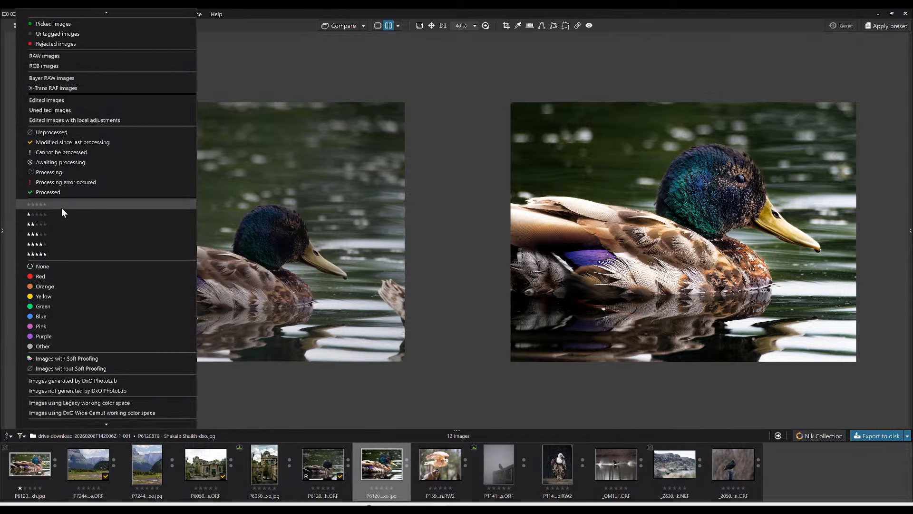
{"action": "left_click", "coordinate": [387, 473]}
{"action": "right_click", "coordinate": [386, 472]}
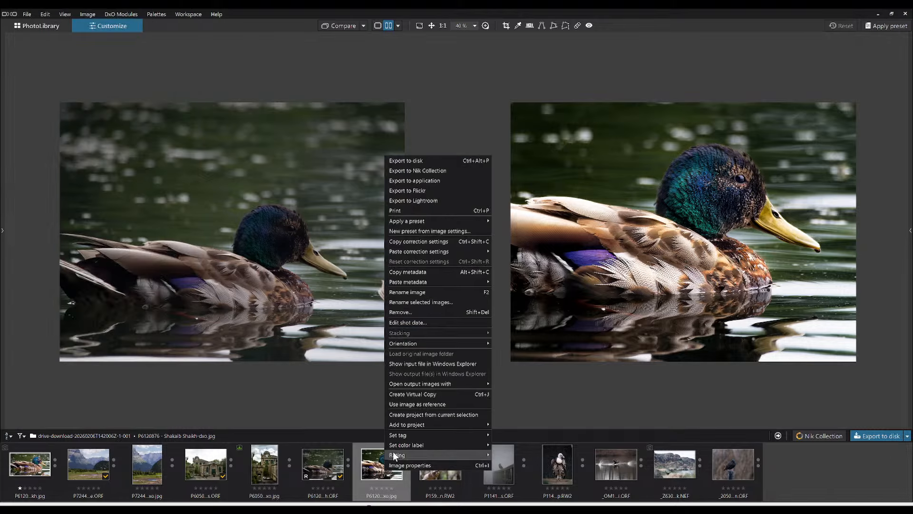
{"action": "left_click", "coordinate": [406, 404]}
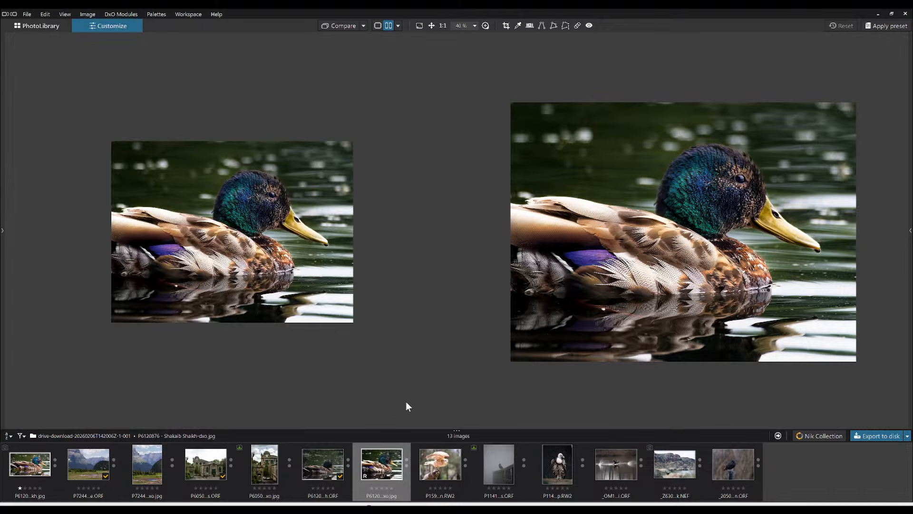
- Compare the one-star duck JPG with the white border side by side with the reference at similar size
{"action": "left_click", "coordinate": [22, 471]}
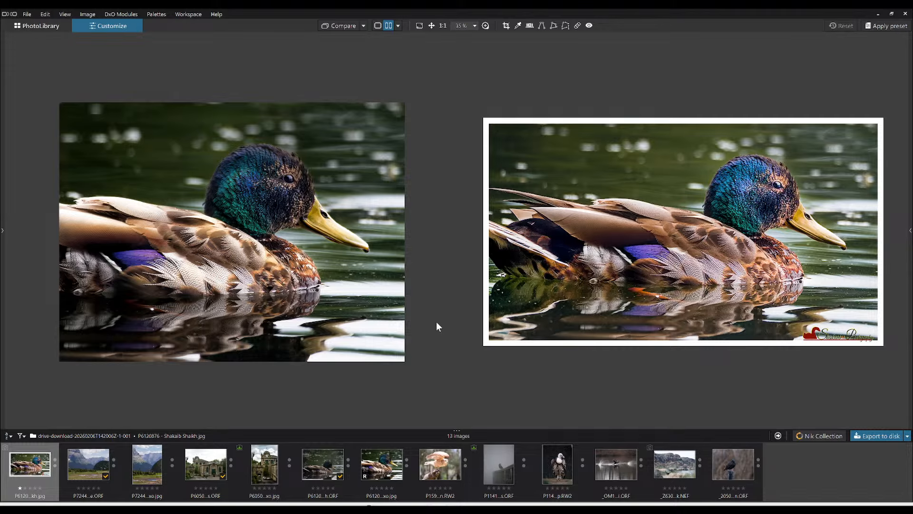
{"action": "scroll", "coordinate": [259, 324], "scroll_direction": "up", "scroll_amount": 1}
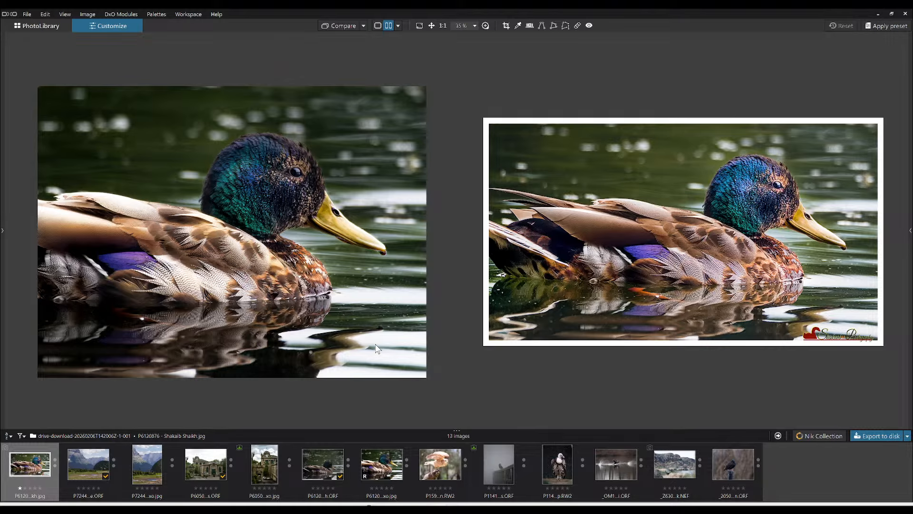
{"action": "scroll", "coordinate": [598, 277], "scroll_direction": "up", "scroll_amount": 1}
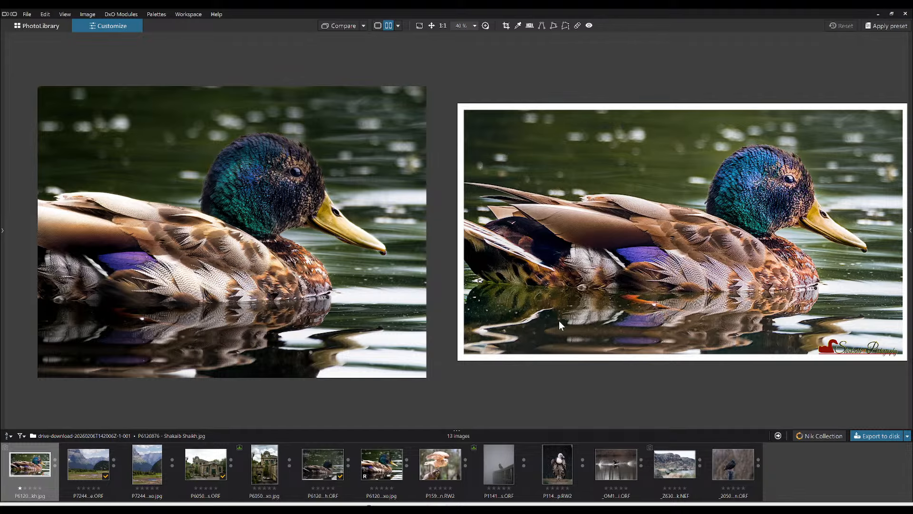
- Return to the single-image view and open the owl's RW2 photo for editing
{"action": "left_click", "coordinate": [380, 25]}
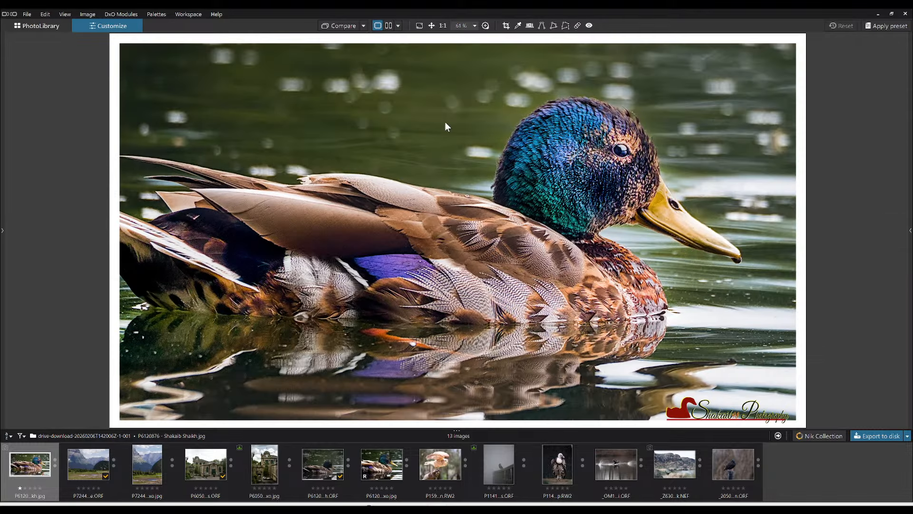
{"action": "left_click", "coordinate": [331, 472]}
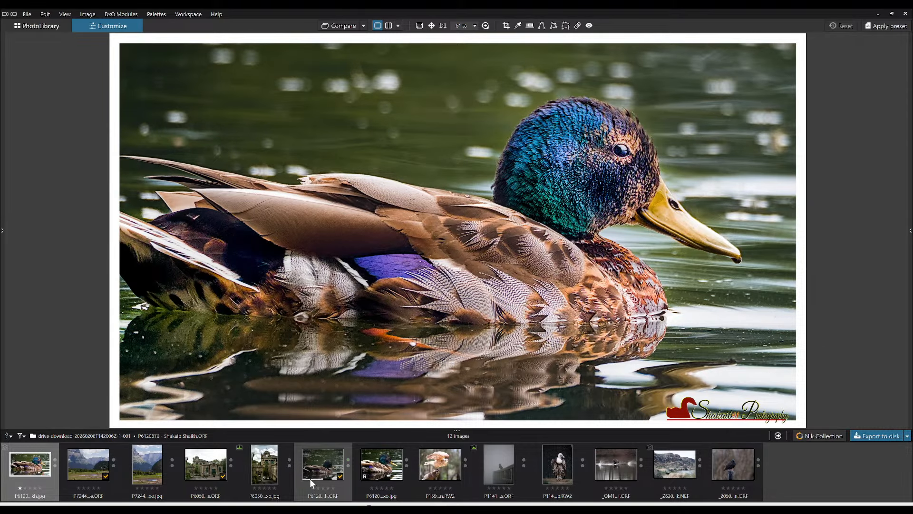
{"action": "left_click", "coordinate": [449, 472]}
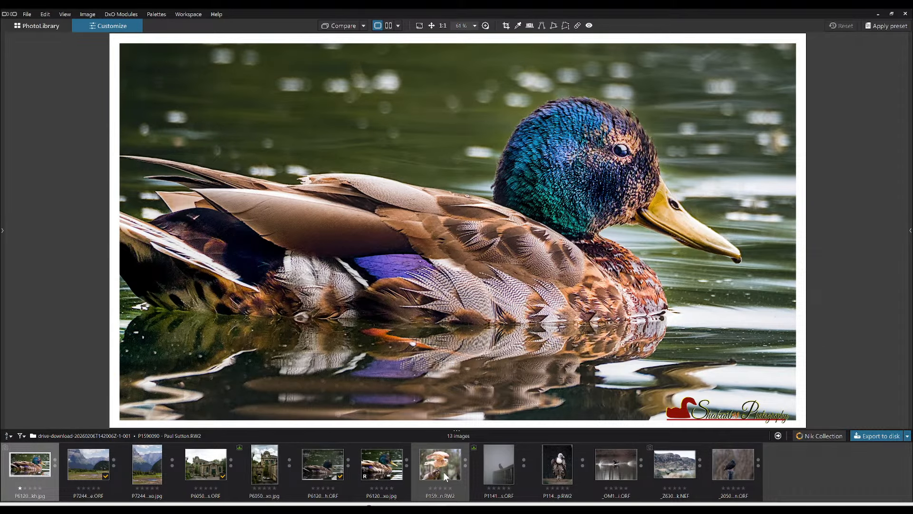
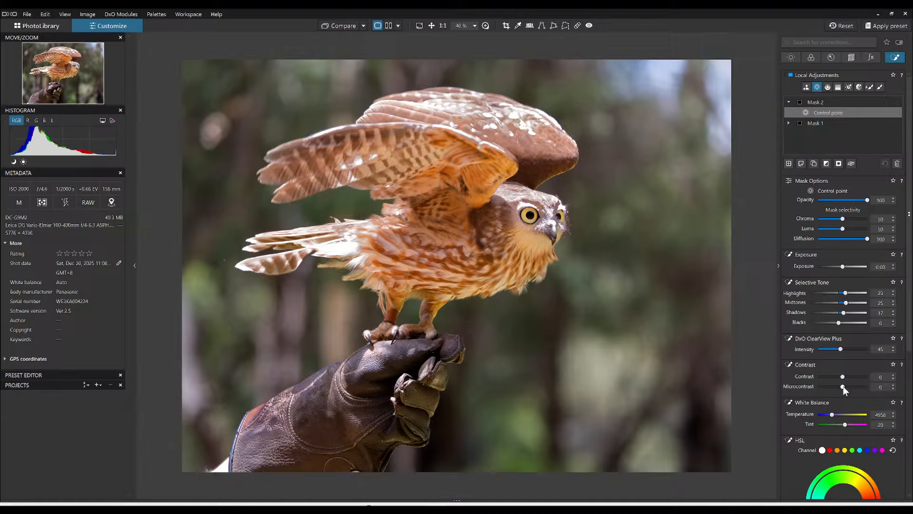
- Set the microcontrast of the owl's eye mask to 29 and compare the edit with the original photo
{"action": "left_click_drag", "start_coordinate": [843, 386], "coordinate": [851, 387]}
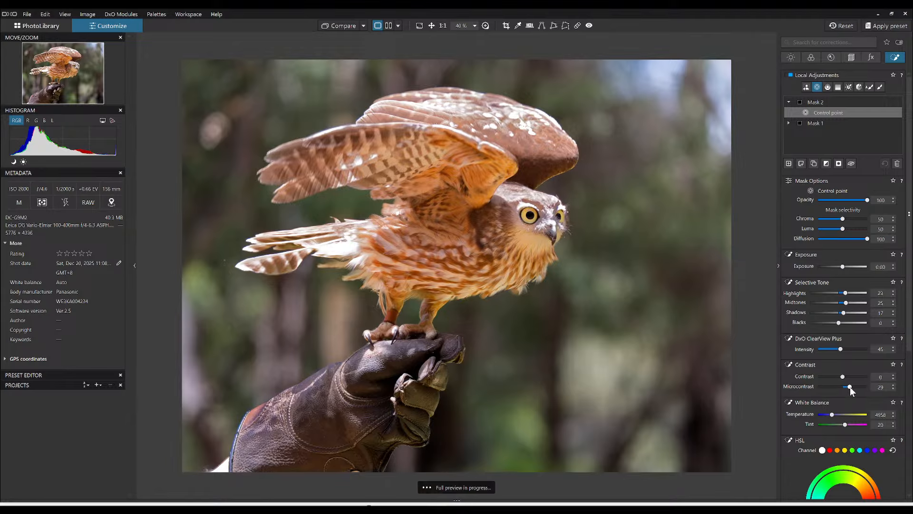
{"action": "left_click", "coordinate": [326, 25]}
{"action": "left_click", "coordinate": [325, 25]}
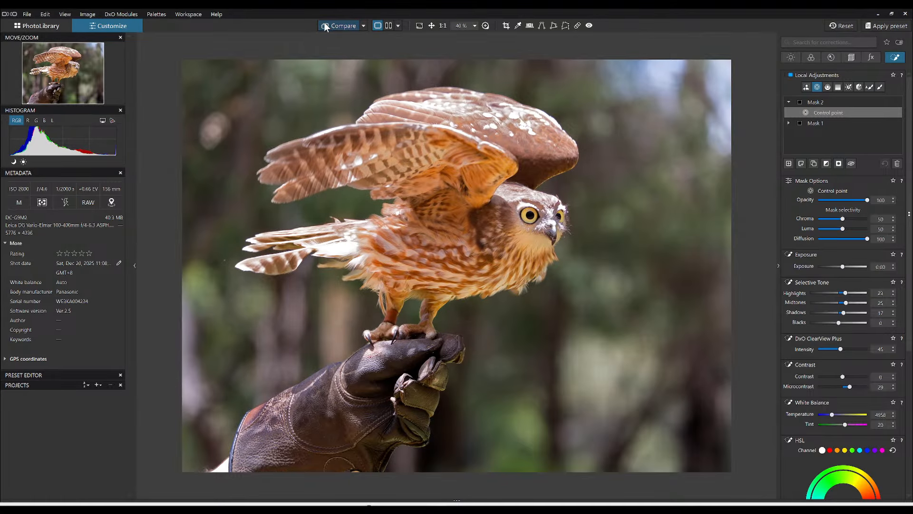
{"action": "left_click", "coordinate": [325, 24]}
{"action": "scroll", "coordinate": [728, 304], "scroll_direction": "down", "scroll_amount": 1}
{"action": "mouse_move", "coordinate": [846, 102]}
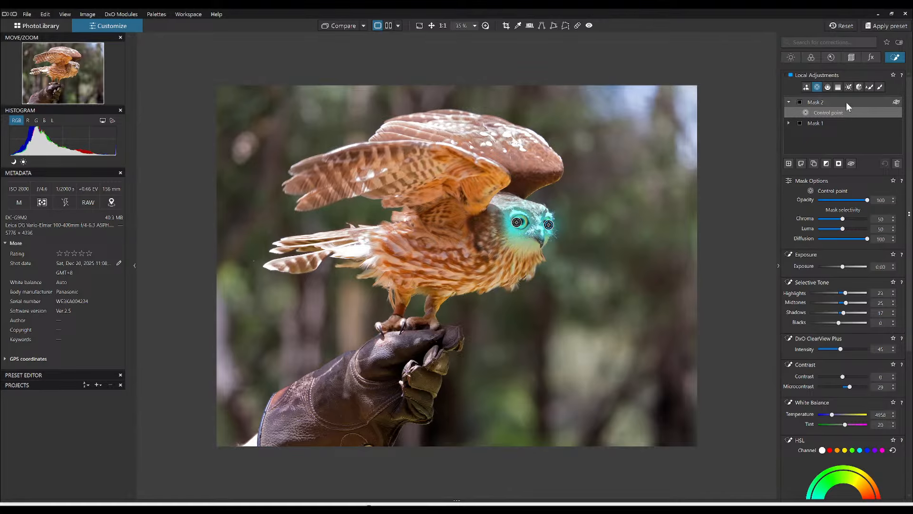
- Crop the owl photo to a 1 × 1 aspect ratio, shifting the frame left to include the whole tail
{"action": "left_click", "coordinate": [848, 59]}
{"action": "left_click", "coordinate": [817, 147]}
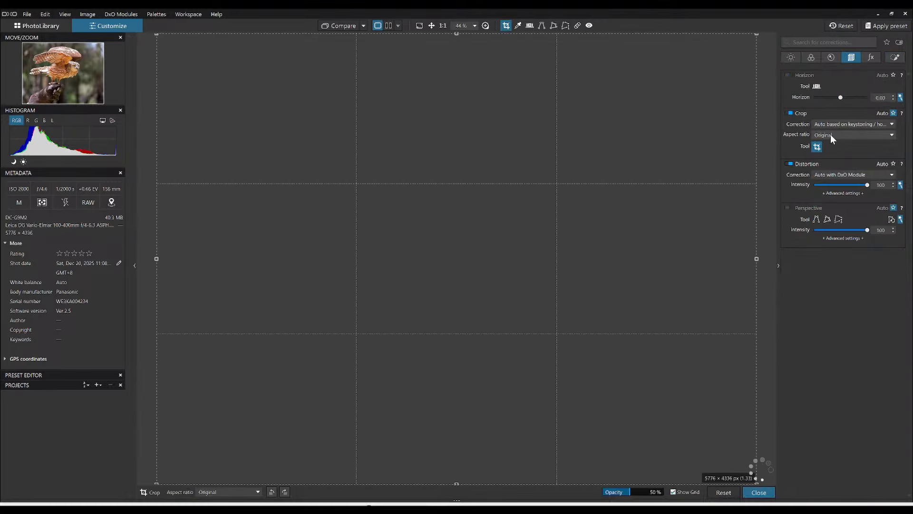
{"action": "left_click", "coordinate": [831, 135]}
{"action": "left_click", "coordinate": [840, 164]}
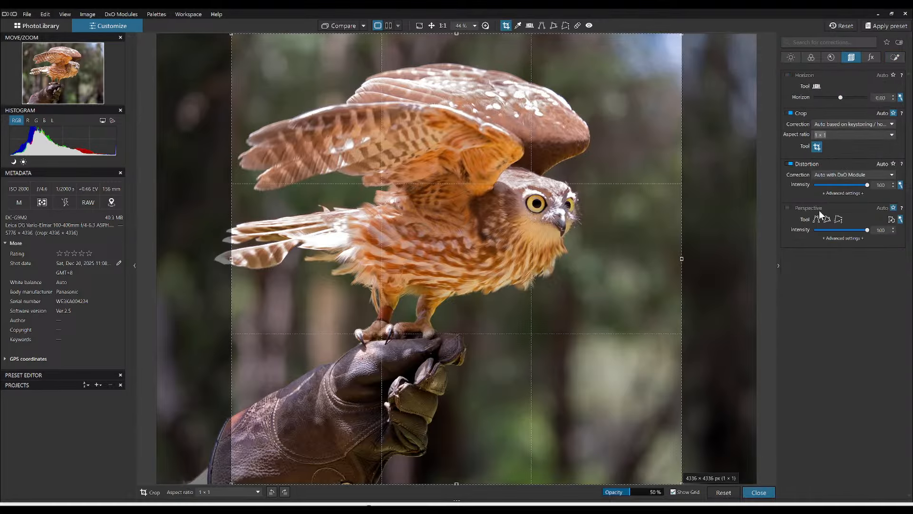
{"action": "left_click_drag", "start_coordinate": [583, 208], "coordinate": [552, 209]}
{"action": "key", "text": "Return"}
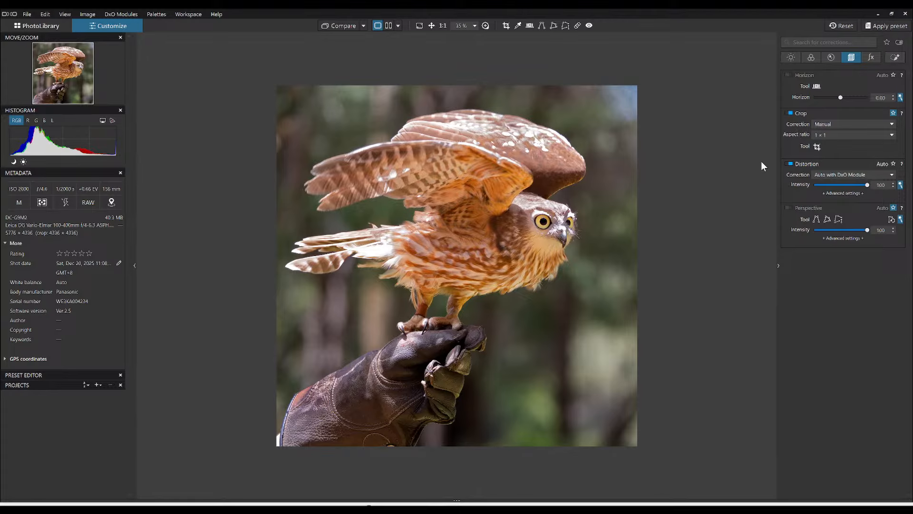
- Change the owl photo's crop to a 4 × 3 aspect ratio and enlarge it to about 4798 × 3599 px
{"action": "left_click", "coordinate": [831, 134]}
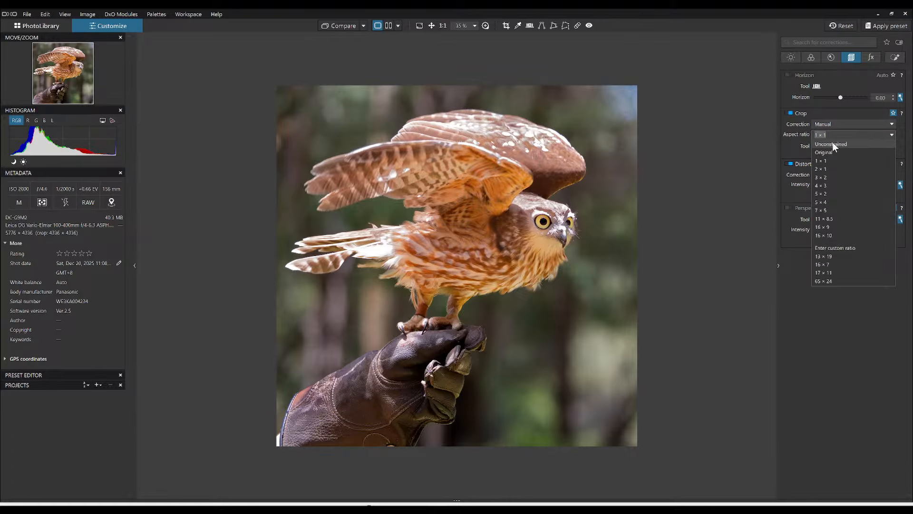
{"action": "left_click", "coordinate": [833, 185]}
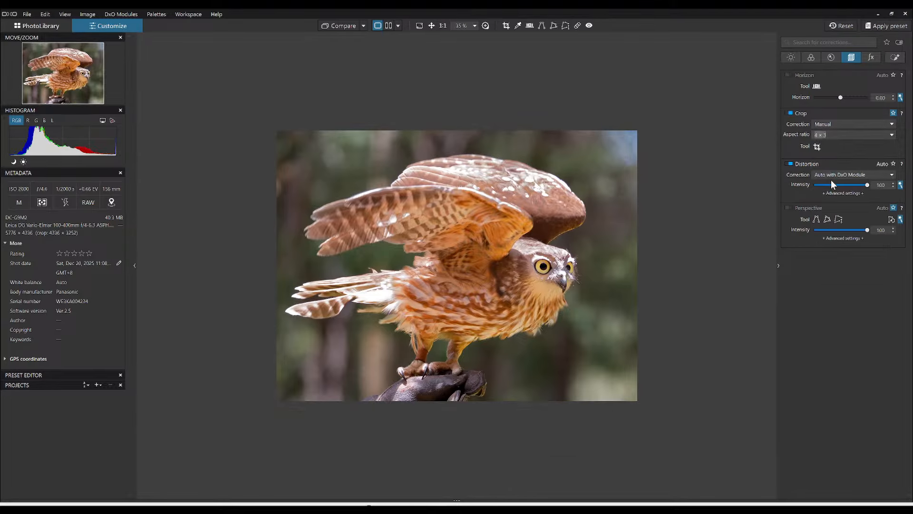
{"action": "left_click", "coordinate": [817, 147]}
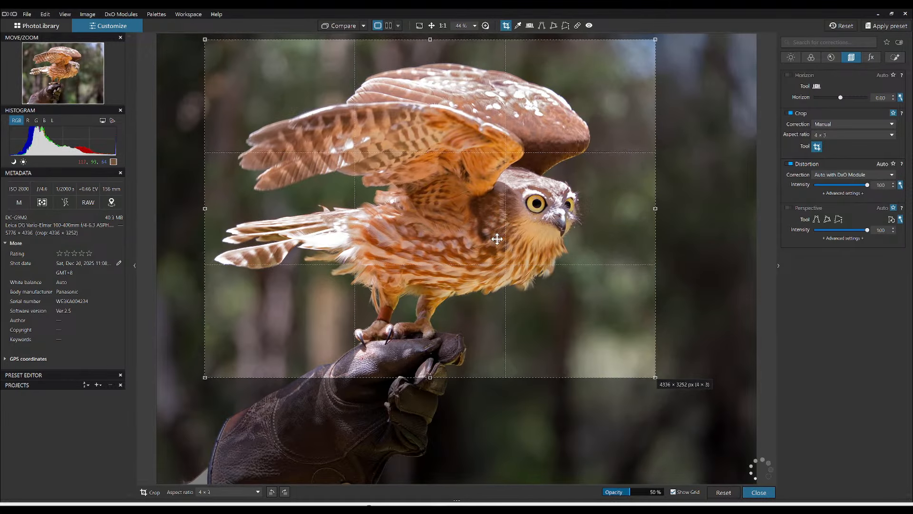
{"action": "left_click_drag", "start_coordinate": [655, 209], "coordinate": [702, 215]}
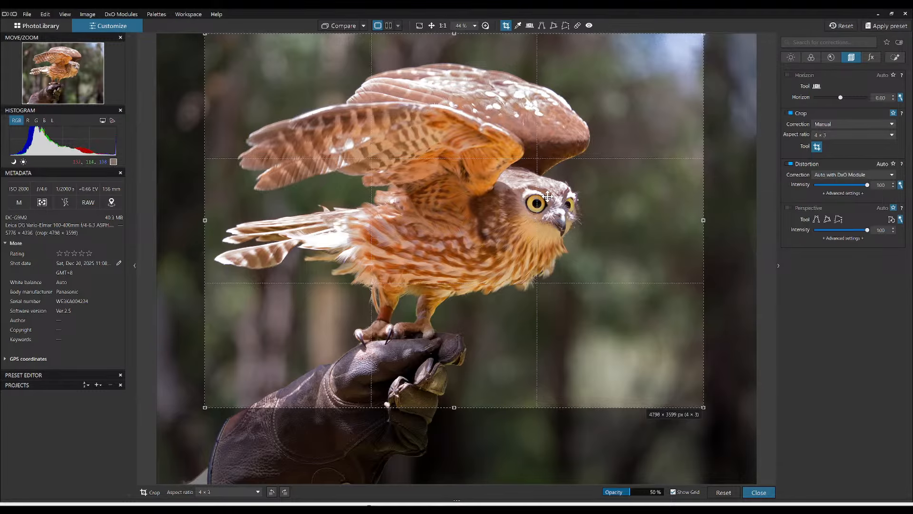
{"action": "key", "text": "Return"}
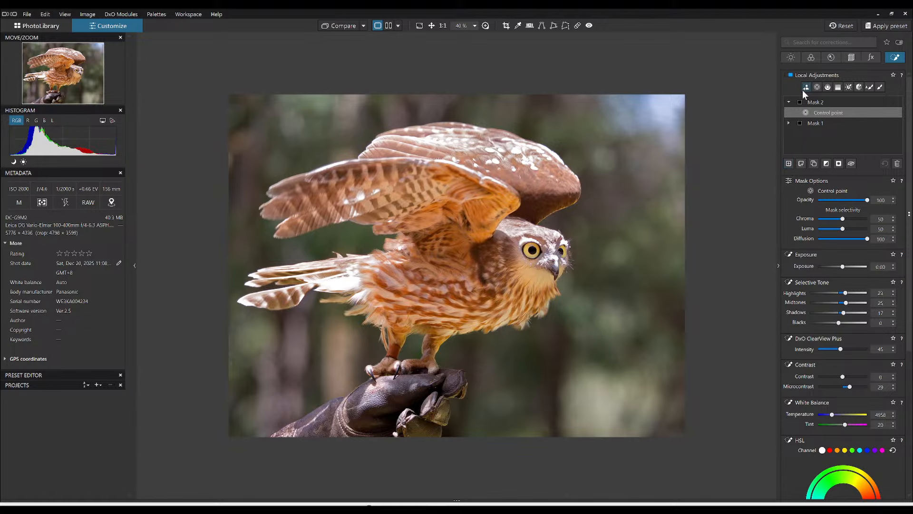
- Add a new AI mask covering the background behind the owl and set its shadows to -16 and blacks to -32
{"action": "left_click", "coordinate": [790, 164]}
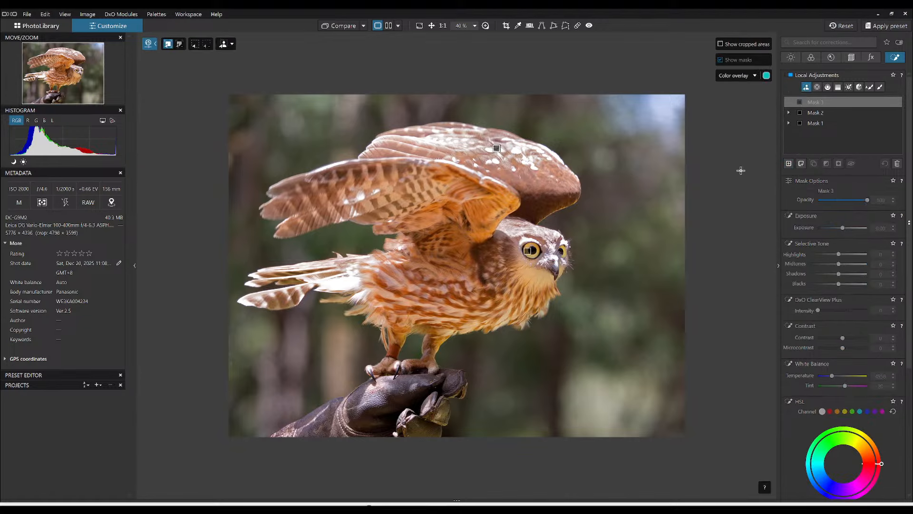
{"action": "left_click", "coordinate": [662, 180]}
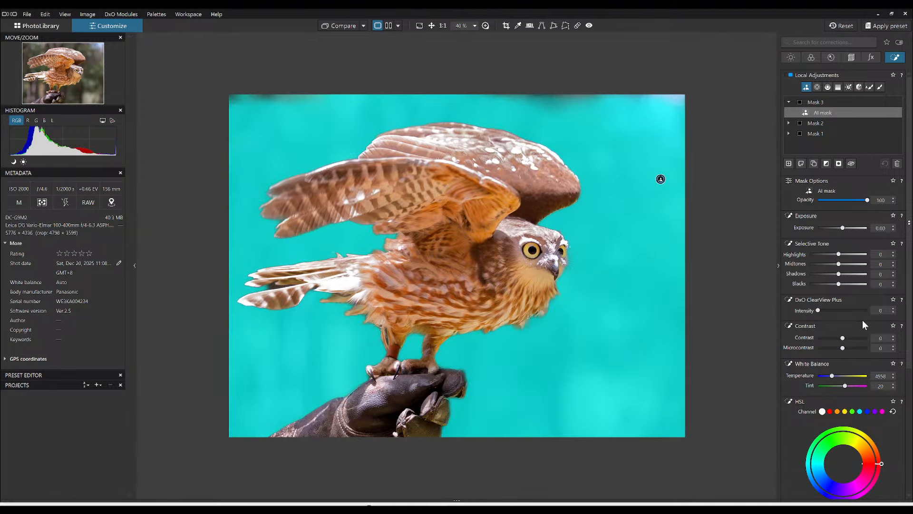
{"action": "mouse_move", "coordinate": [837, 284]}
{"action": "left_mouse_down"}
{"action": "mouse_move", "coordinate": [824, 284]}
{"action": "mouse_move", "coordinate": [832, 275]}
{"action": "mouse_move", "coordinate": [830, 285]}
{"action": "left_mouse_up"}
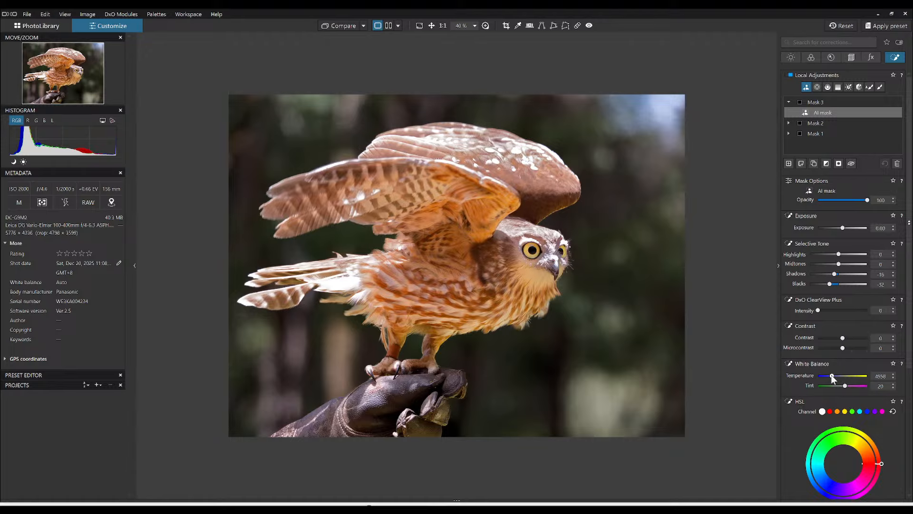
- Set the background mask's temperature to 5458, highlights to 12, midtones to -6, shadows to -21 and blacks to -39
{"action": "left_click_drag", "start_coordinate": [833, 376], "coordinate": [844, 385]}
{"action": "scroll", "coordinate": [836, 375], "scroll_direction": "up", "scroll_amount": 3}
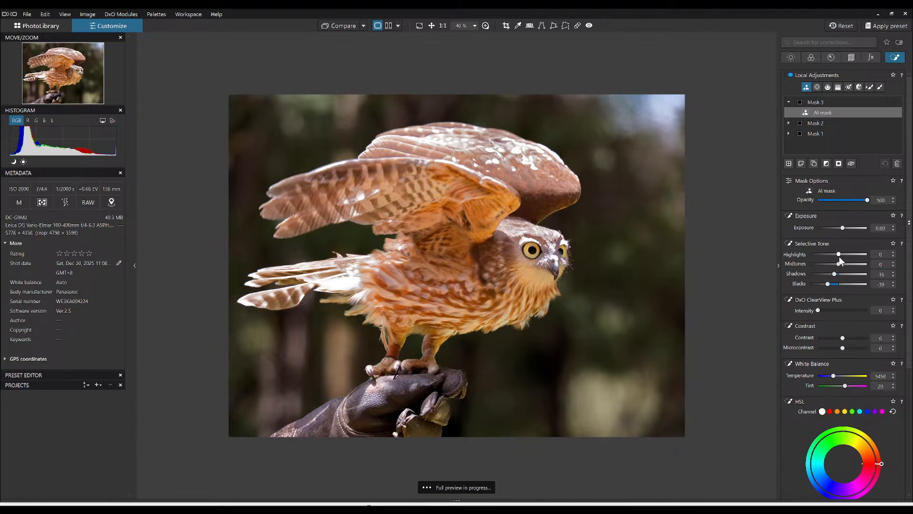
{"action": "left_click_drag", "start_coordinate": [839, 254], "coordinate": [833, 275]}
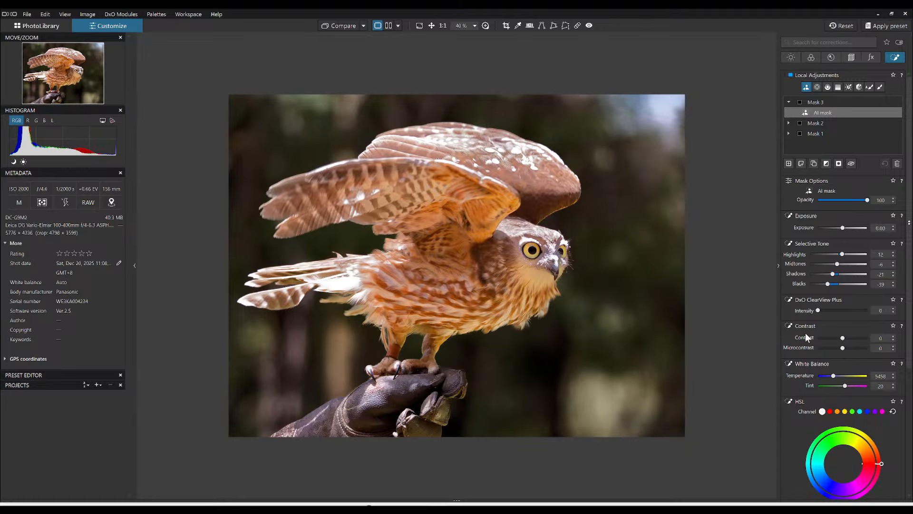
- Add a control point mask on the owl's neck with a large radius covering most of the bird, with chroma and luma selectivity at 0
{"action": "left_click", "coordinate": [802, 165]}
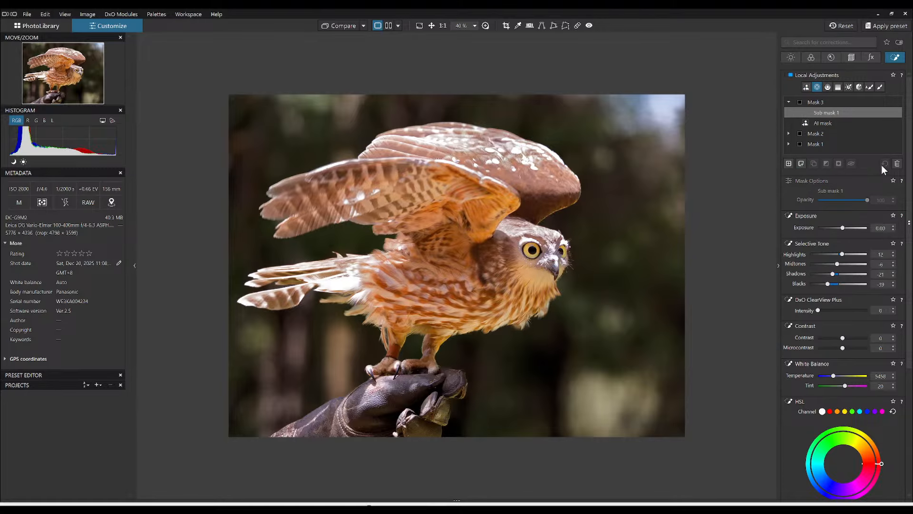
{"action": "left_click", "coordinate": [898, 164]}
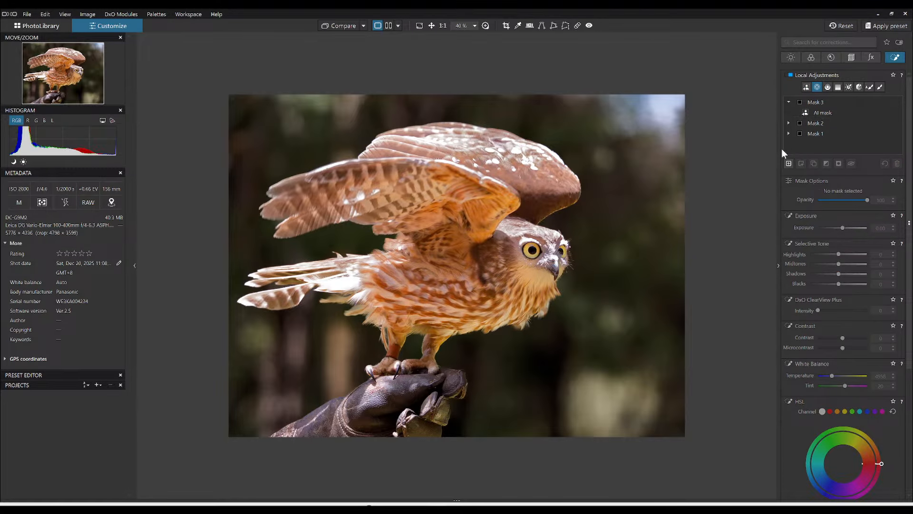
{"action": "left_click", "coordinate": [482, 256]}
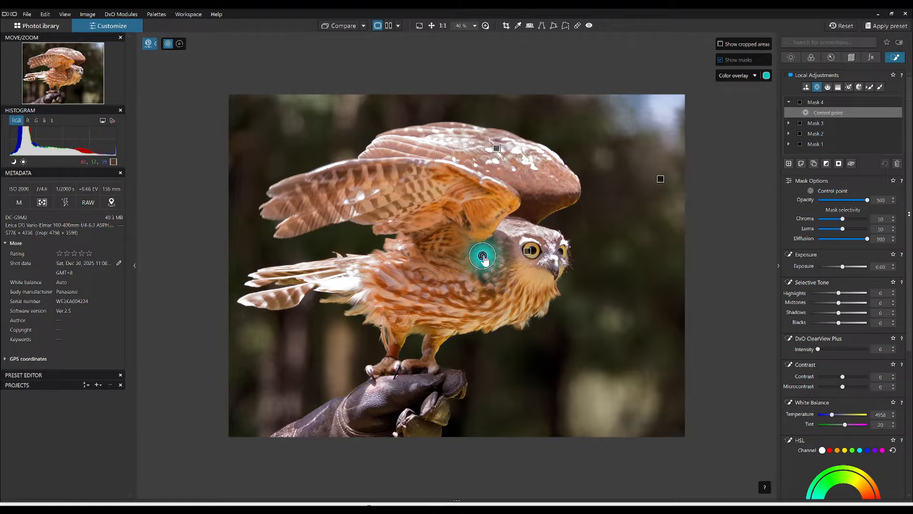
{"action": "left_click_drag", "start_coordinate": [493, 246], "coordinate": [629, 185]}
{"action": "left_click", "coordinate": [818, 218]}
{"action": "left_click", "coordinate": [820, 229]}
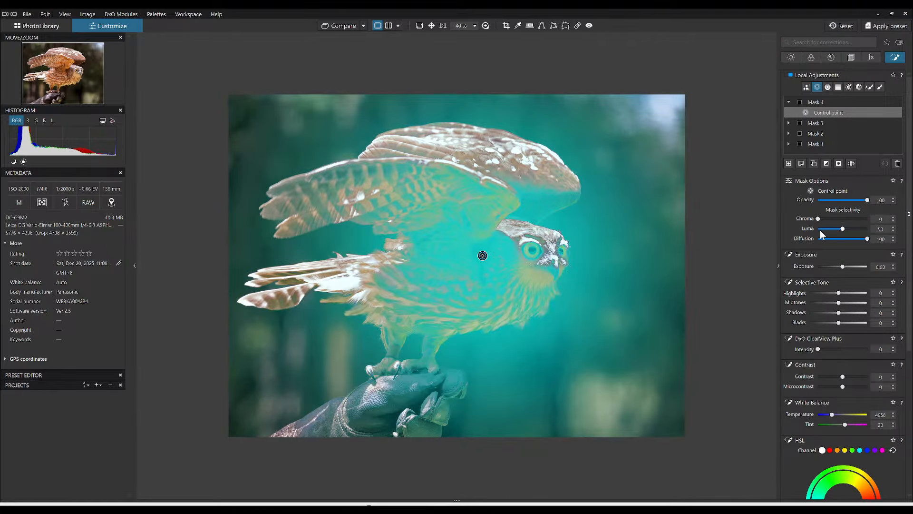
{"action": "left_click_drag", "start_coordinate": [820, 229], "coordinate": [810, 227]}
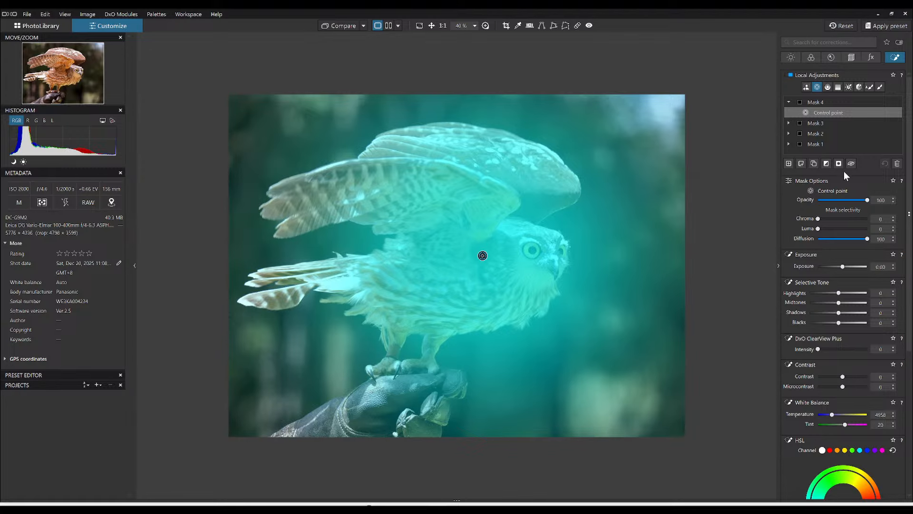
- Invert the control point mask, shift it closer to the owl's head, and set its shadows to -12 and blacks to -40
{"action": "left_click", "coordinate": [826, 163]}
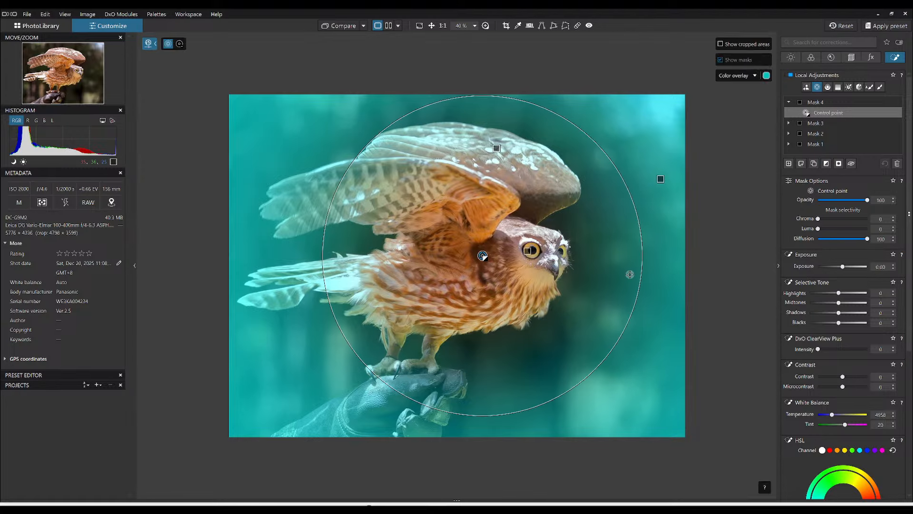
{"action": "left_click_drag", "start_coordinate": [483, 257], "coordinate": [504, 257]}
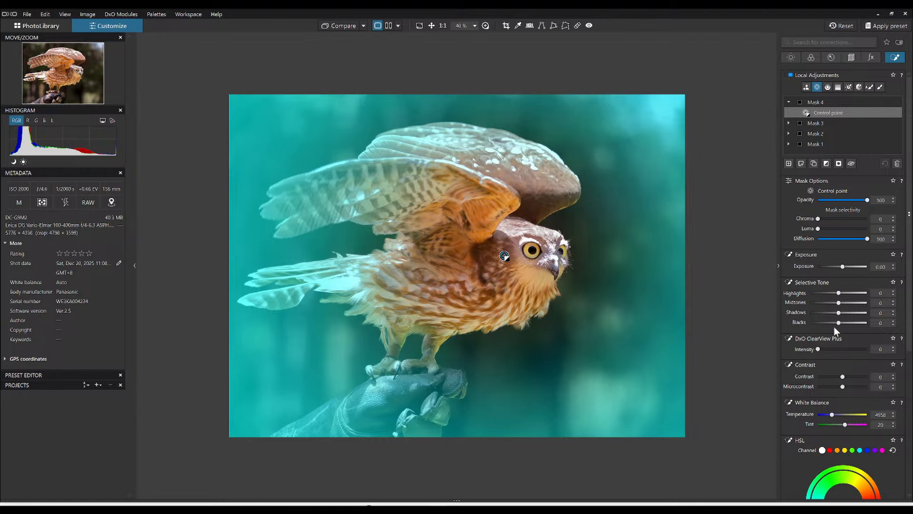
{"action": "mouse_move", "coordinate": [839, 322]}
{"action": "left_mouse_down"}
{"action": "mouse_move", "coordinate": [831, 322]}
{"action": "mouse_move", "coordinate": [836, 315]}
{"action": "left_mouse_up"}
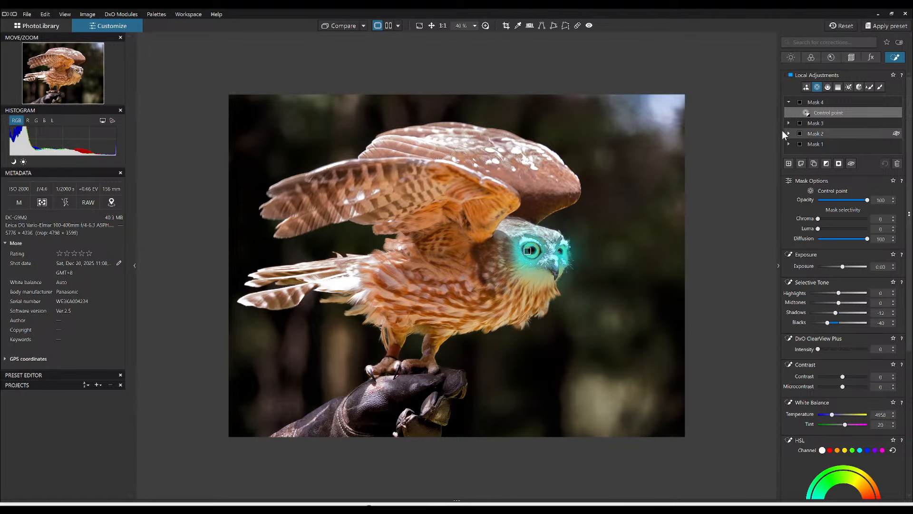
- Clone body feathers over the bright white feathers at the tail base with a 28 px retouch brush and 100% feathering
{"action": "left_click", "coordinate": [578, 25]}
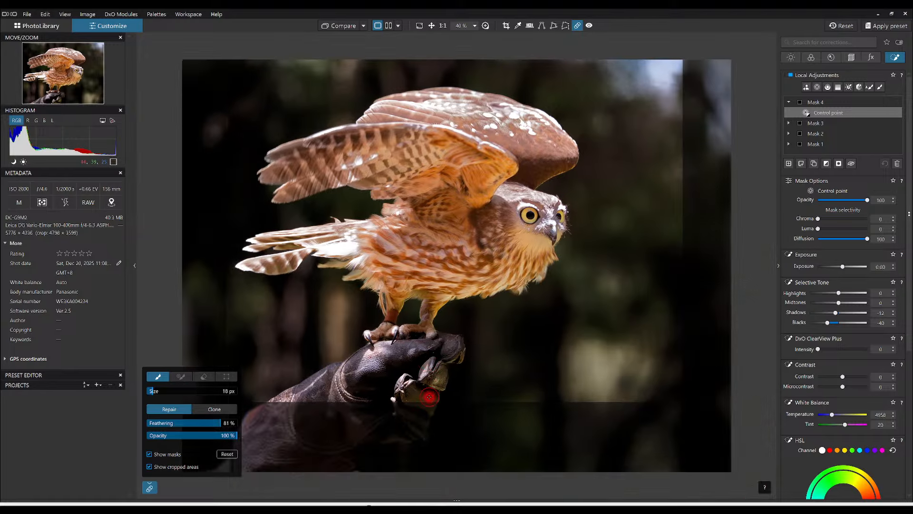
{"action": "scroll", "coordinate": [281, 312], "scroll_direction": "up", "scroll_amount": 3}
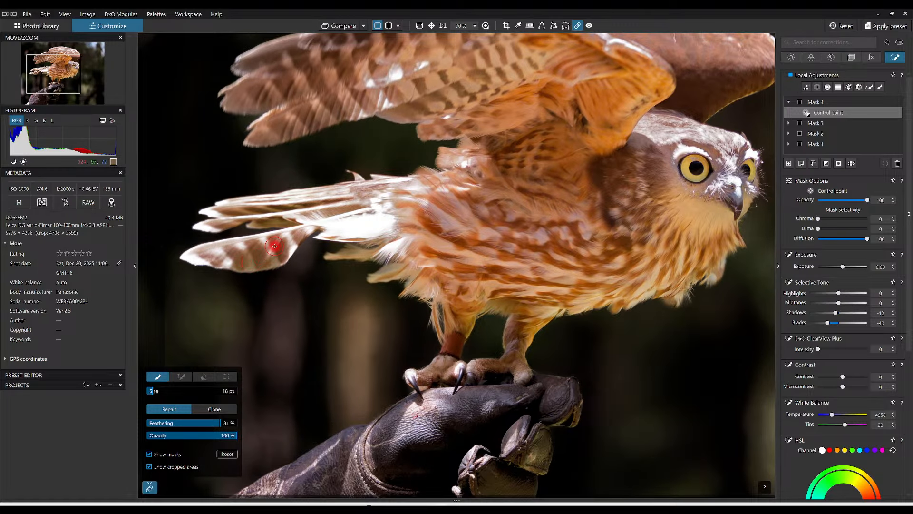
{"action": "left_click", "coordinate": [211, 412]}
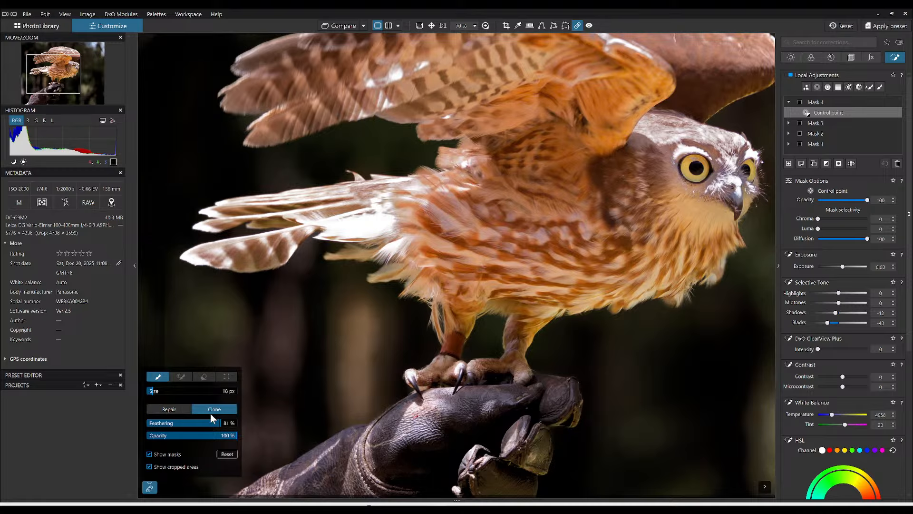
{"action": "left_click_drag", "start_coordinate": [217, 422], "coordinate": [218, 422]}
{"action": "scroll", "coordinate": [310, 242], "scroll_direction": "up", "scroll_amount": 4}
{"action": "scroll", "coordinate": [310, 242], "scroll_direction": "down", "scroll_amount": 2}
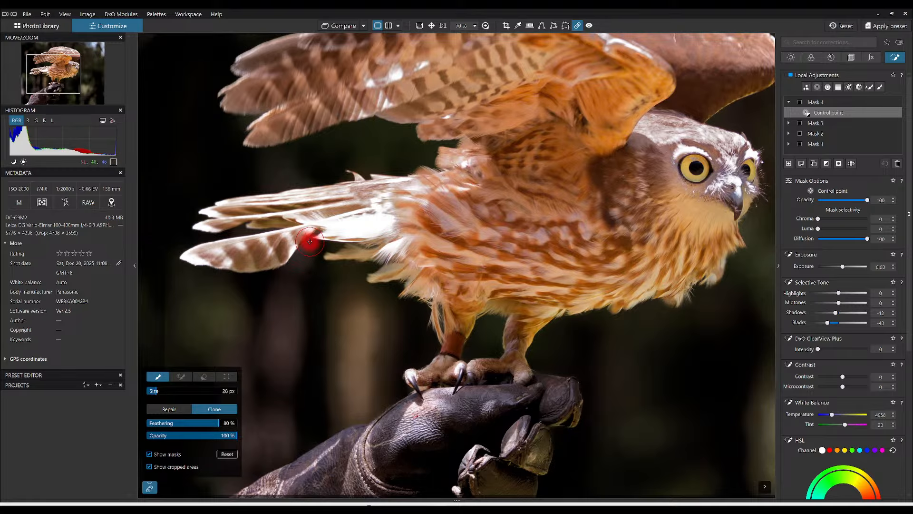
{"action": "left_click_drag", "start_coordinate": [332, 229], "coordinate": [381, 225]}
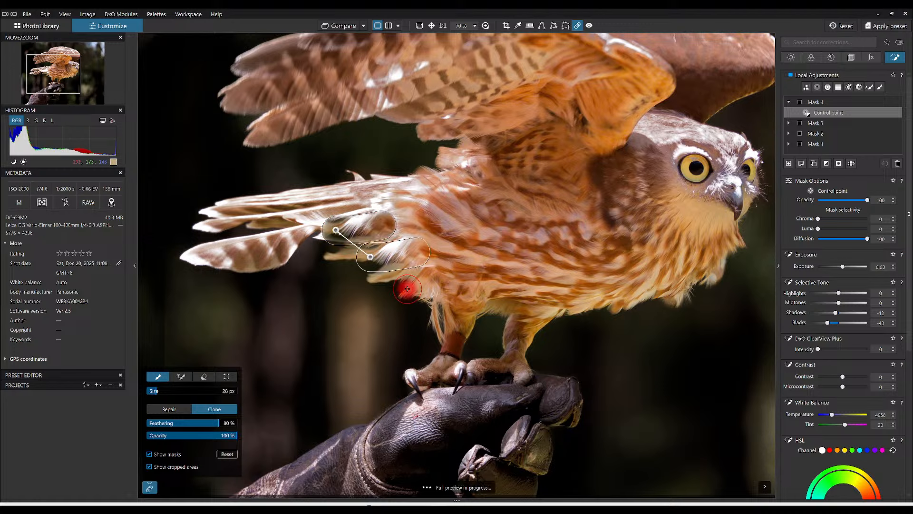
{"action": "mouse_move", "coordinate": [371, 260]}
{"action": "left_mouse_down"}
{"action": "mouse_move", "coordinate": [418, 235]}
{"action": "mouse_move", "coordinate": [460, 240]}
{"action": "mouse_move", "coordinate": [427, 216]}
{"action": "left_mouse_up"}
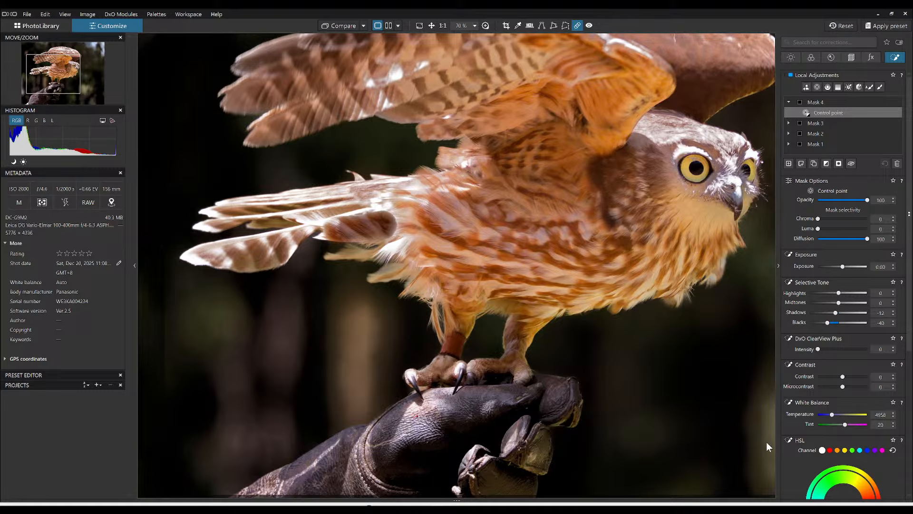
{"action": "left_click_drag", "start_coordinate": [220, 421], "coordinate": [243, 422]}
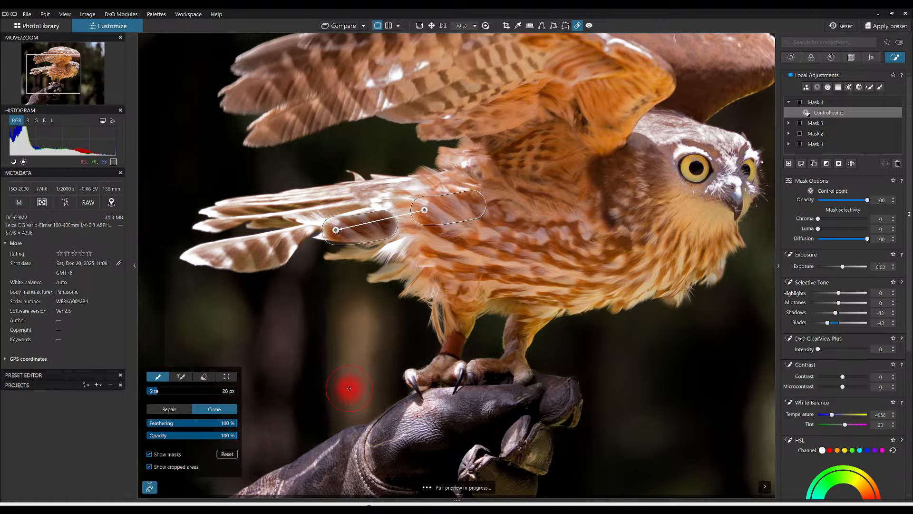
- Try rotating the clone source and erasing the patch's edge at 18 px, and delete the clone patch
{"action": "scroll", "coordinate": [274, 379], "scroll_direction": "down", "scroll_amount": 5}
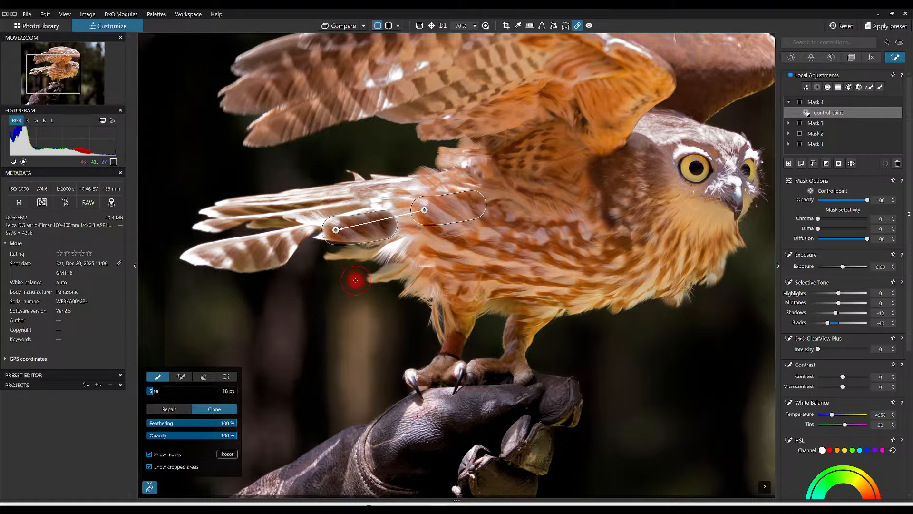
{"action": "left_click", "coordinate": [226, 377]}
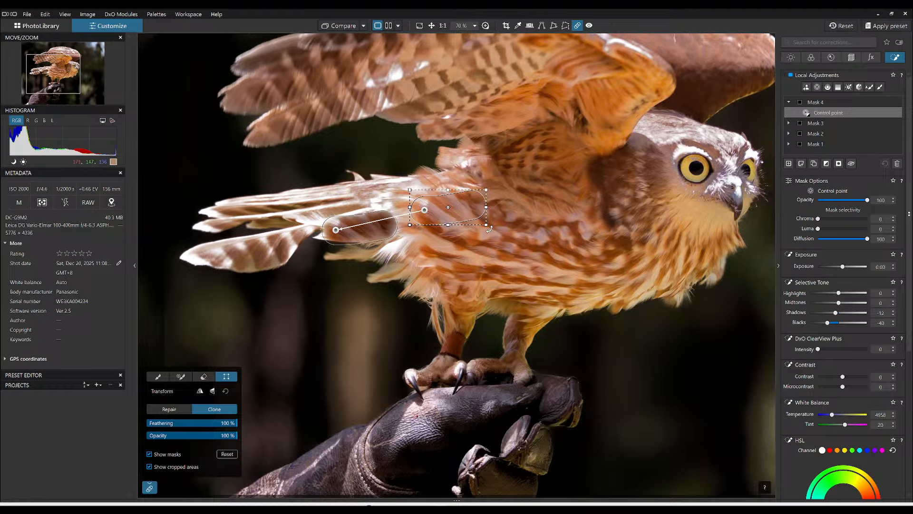
{"action": "left_click_drag", "start_coordinate": [489, 228], "coordinate": [454, 232]}
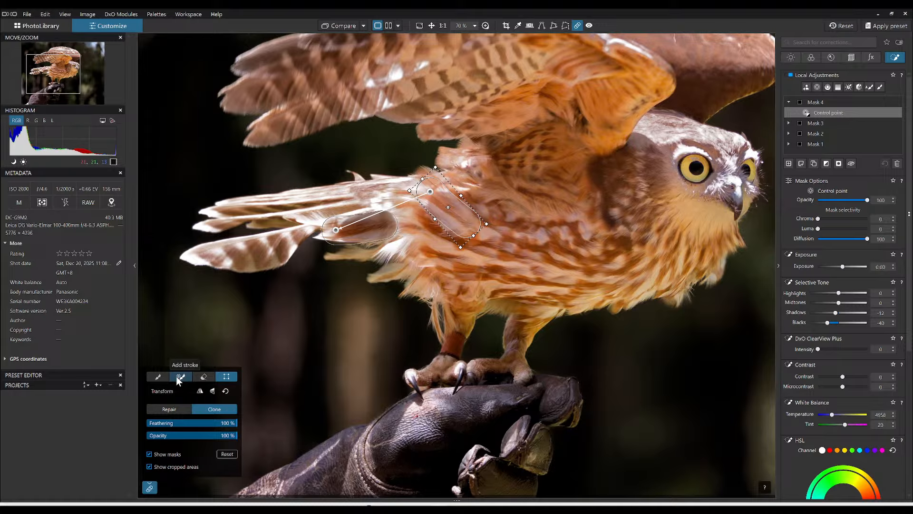
{"action": "left_click", "coordinate": [203, 376]}
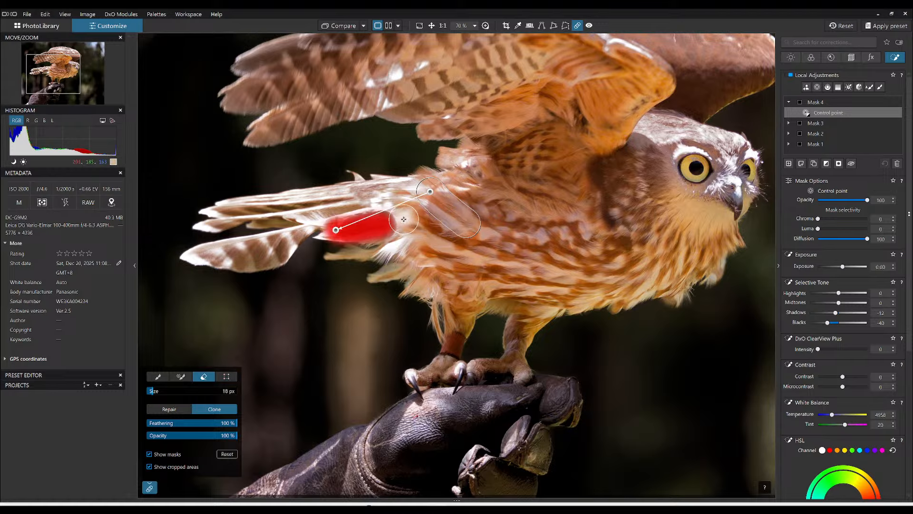
{"action": "left_click_drag", "start_coordinate": [393, 233], "coordinate": [391, 236]}
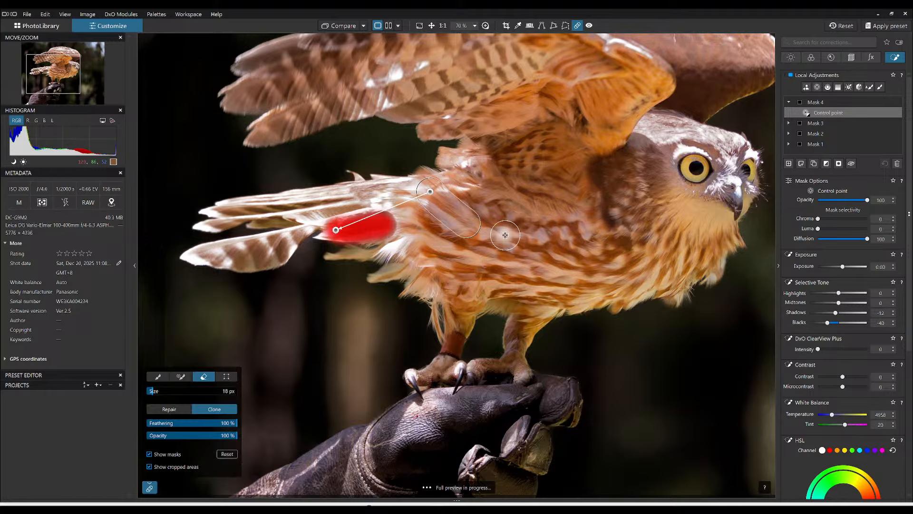
{"action": "key", "text": "Delete"}
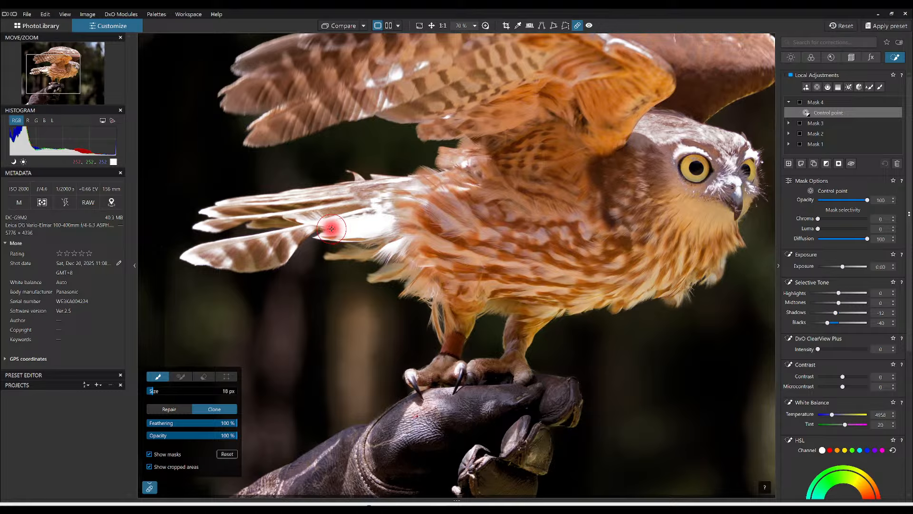
- Clone the white tail-base feathers again with an 18 px brush and move the source area further into the body feathers
{"action": "left_click_drag", "start_coordinate": [331, 228], "coordinate": [385, 223]}
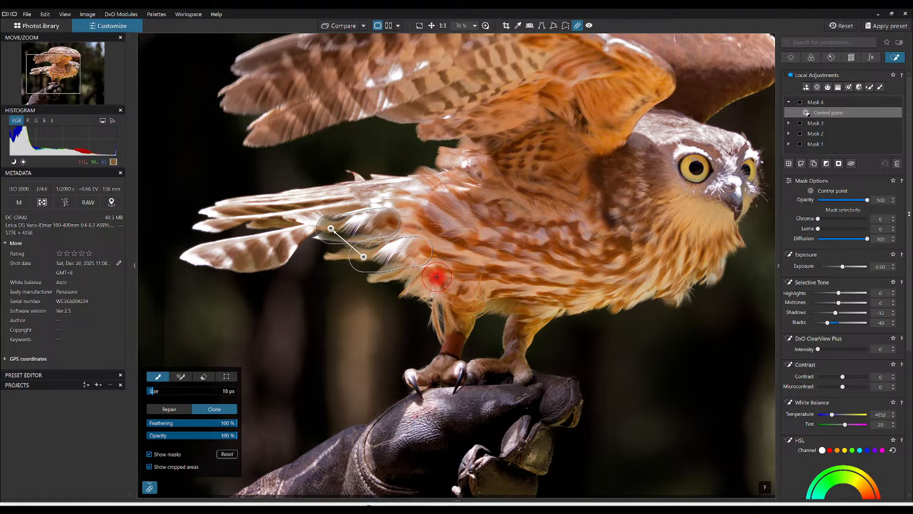
{"action": "left_click", "coordinate": [204, 377]}
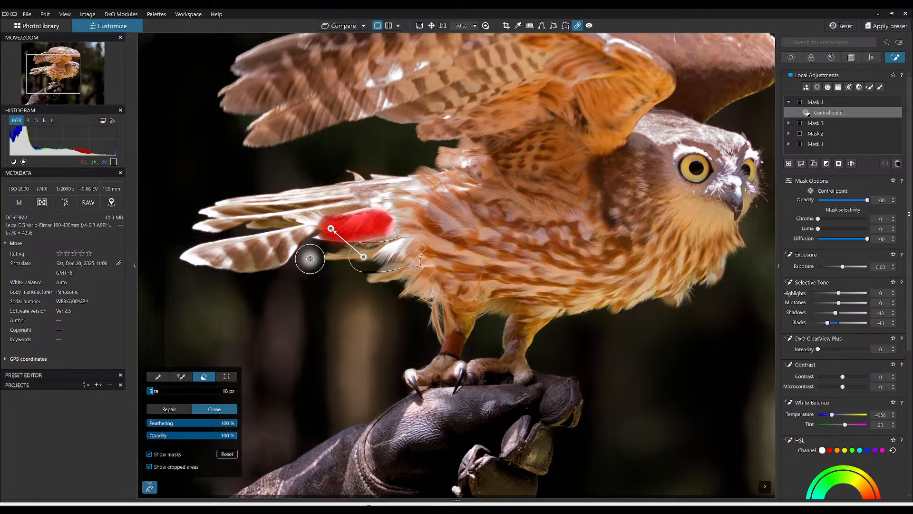
{"action": "scroll", "coordinate": [306, 301], "scroll_direction": "up", "scroll_amount": 10}
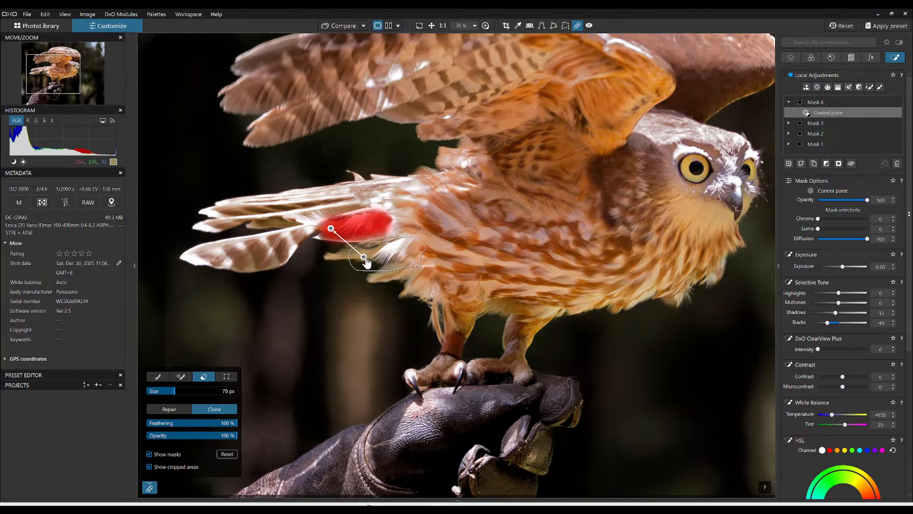
{"action": "left_click_drag", "start_coordinate": [363, 257], "coordinate": [399, 258]}
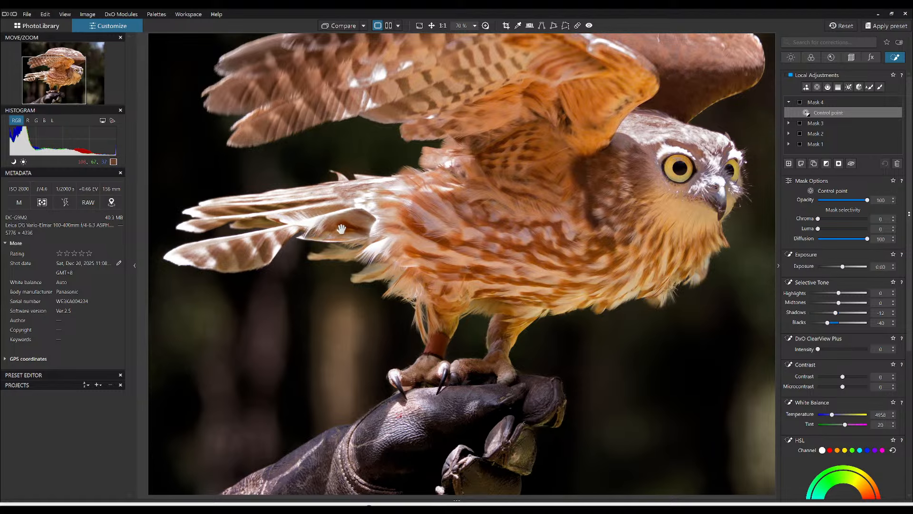
- Extend the tail-base clone patch upward with an added 18 px stroke and set its opacity to 37%
{"action": "left_click", "coordinate": [578, 26]}
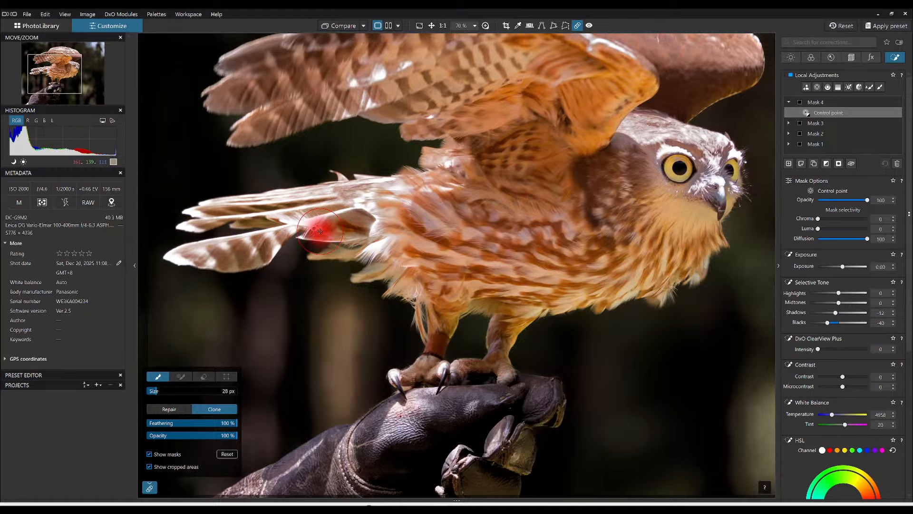
{"action": "left_click_drag", "start_coordinate": [373, 222], "coordinate": [316, 227]}
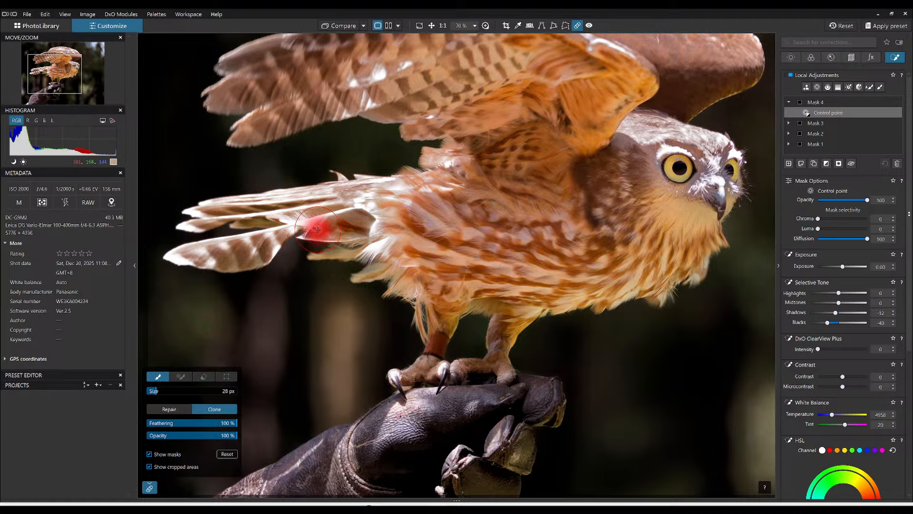
{"action": "left_click", "coordinate": [181, 376]}
{"action": "scroll", "coordinate": [305, 269], "scroll_direction": "down", "scroll_amount": 4}
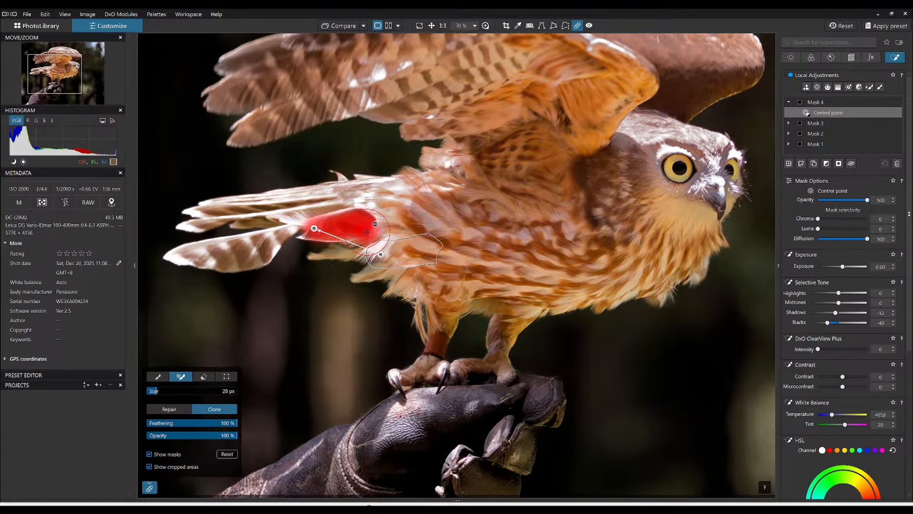
{"action": "scroll", "coordinate": [361, 229], "scroll_direction": "up", "scroll_amount": 2}
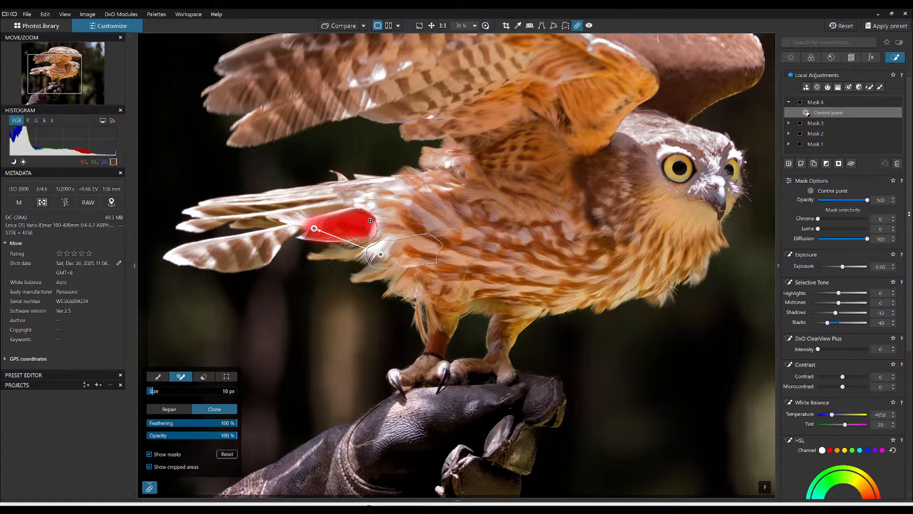
{"action": "left_click", "coordinate": [368, 228]}
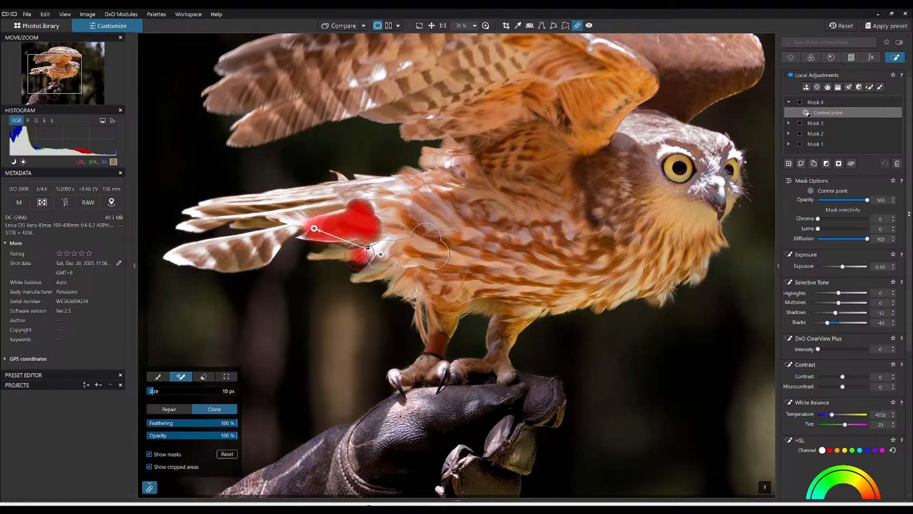
{"action": "left_click", "coordinate": [186, 436]}
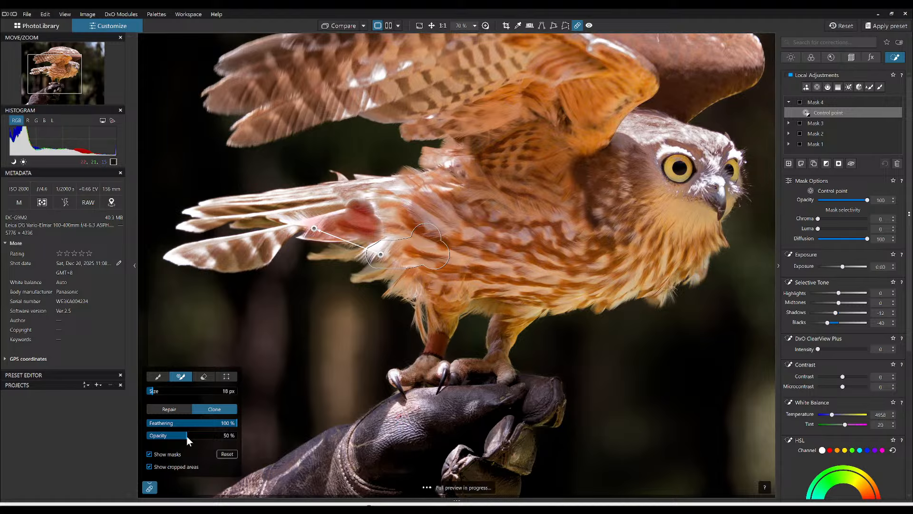
{"action": "left_click_drag", "start_coordinate": [181, 436], "coordinate": [174, 436]}
- Erase the upper extension of the clone patch and paint it back with an 18 px stroke
{"action": "key", "text": "alt"}
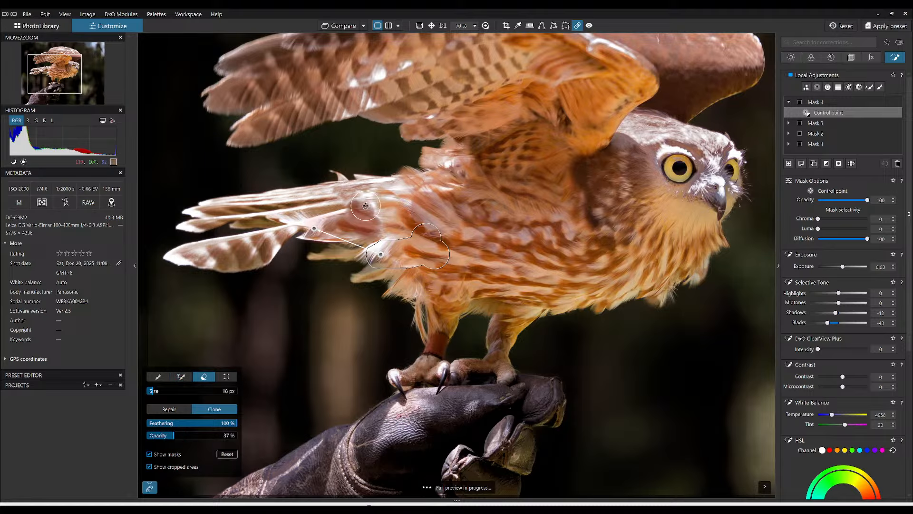
{"action": "left_click_drag", "start_coordinate": [375, 190], "coordinate": [339, 192]}
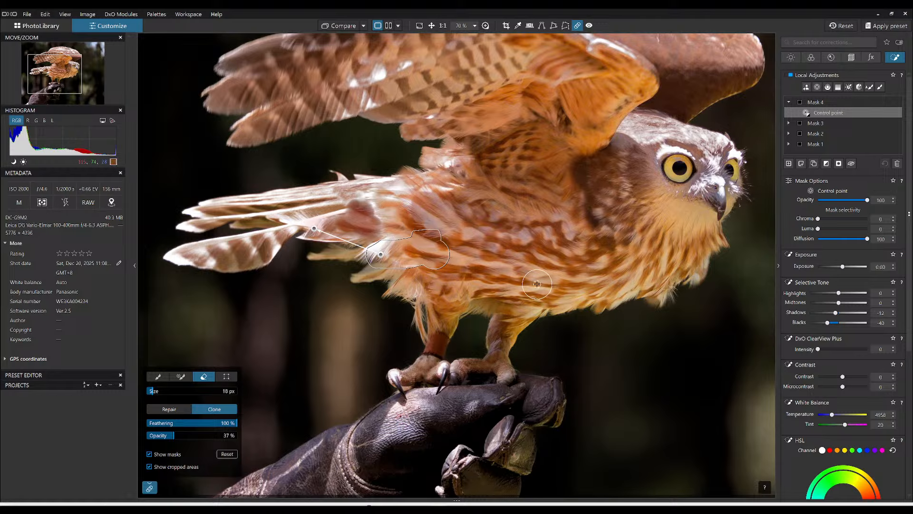
{"action": "key", "text": "shift"}
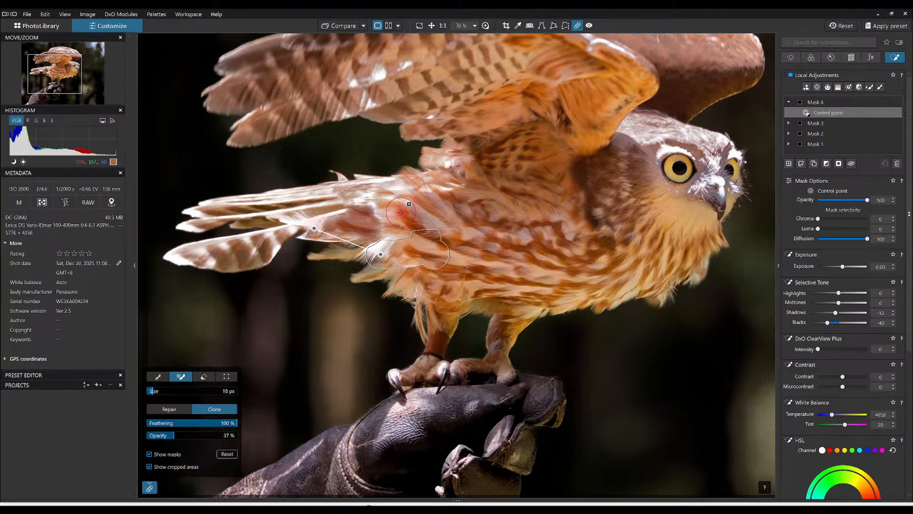
{"action": "left_click", "coordinate": [362, 213]}
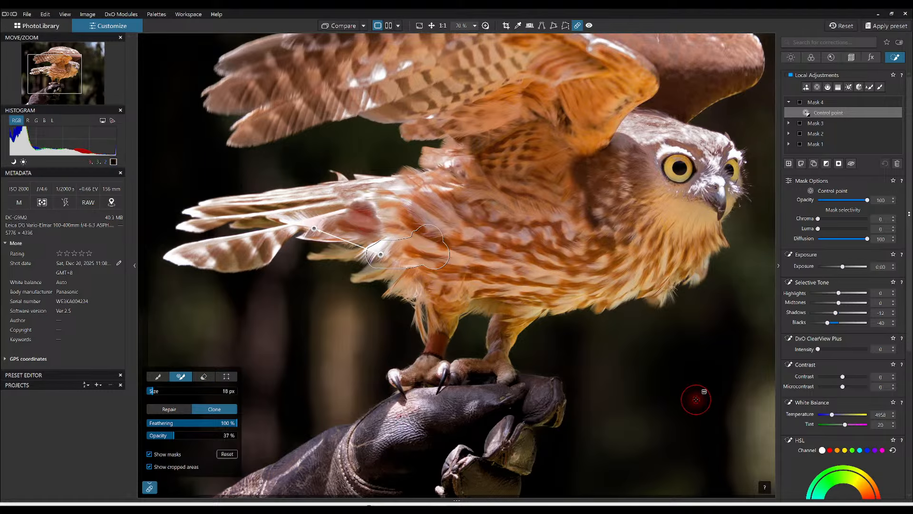
- Erase along the upper edge of the tail-base clone patch with the 18 px brush and close the retouching
{"action": "key", "text": "alt"}
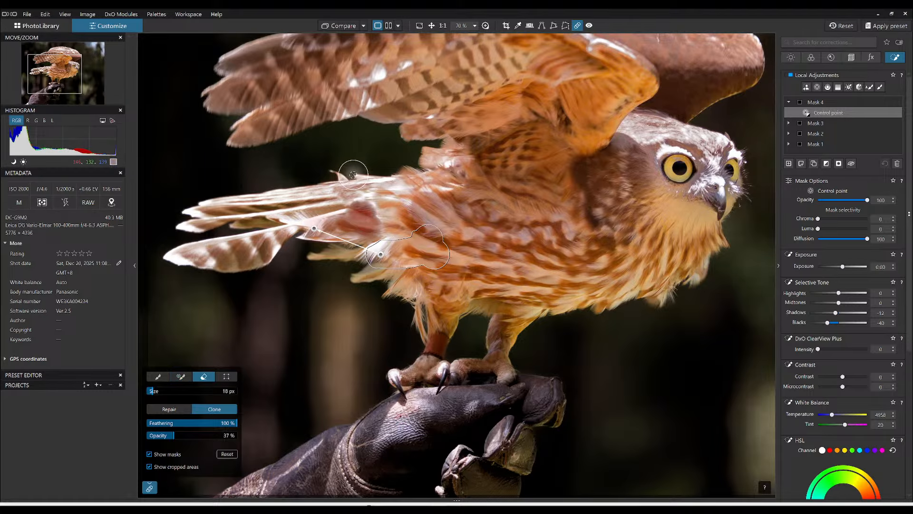
{"action": "mouse_move", "coordinate": [346, 189]}
{"action": "left_mouse_down"}
{"action": "mouse_move", "coordinate": [398, 221]}
{"action": "mouse_move", "coordinate": [438, 203]}
{"action": "mouse_move", "coordinate": [317, 186]}
{"action": "left_mouse_up"}
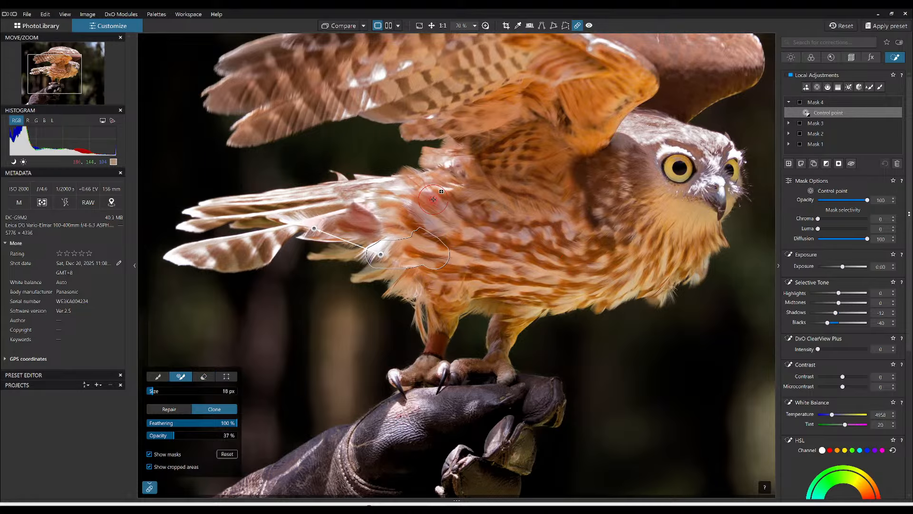
{"action": "key", "text": "alt"}
{"action": "left_click_drag", "start_coordinate": [384, 197], "coordinate": [321, 197]}
{"action": "key", "text": "Escape"}
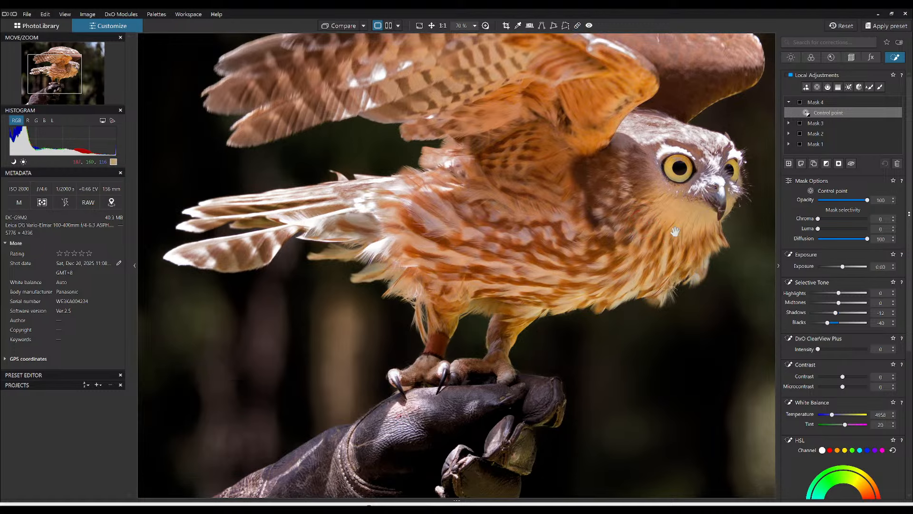
{"action": "scroll", "coordinate": [580, 306], "scroll_direction": "down", "scroll_amount": 2}
{"action": "scroll", "coordinate": [580, 306], "scroll_direction": "down", "scroll_amount": 1}
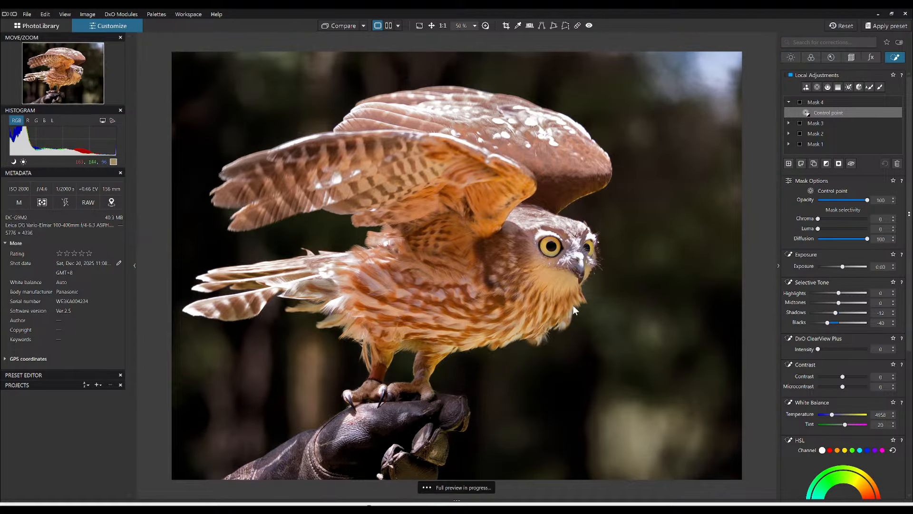
- Reopen the retouching, select the tail-base clone patch and move its source area up to the feathers at the top of the tail base
{"action": "key", "text": "alt"}
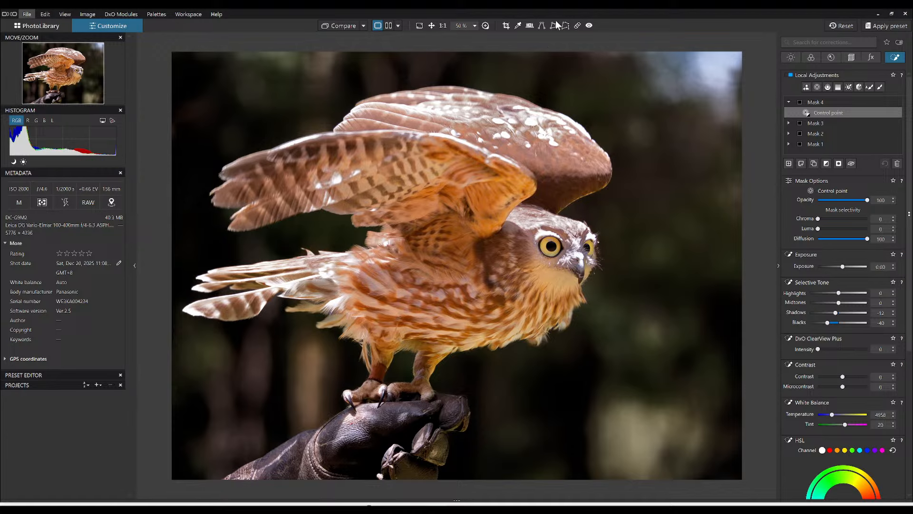
{"action": "left_click", "coordinate": [578, 26]}
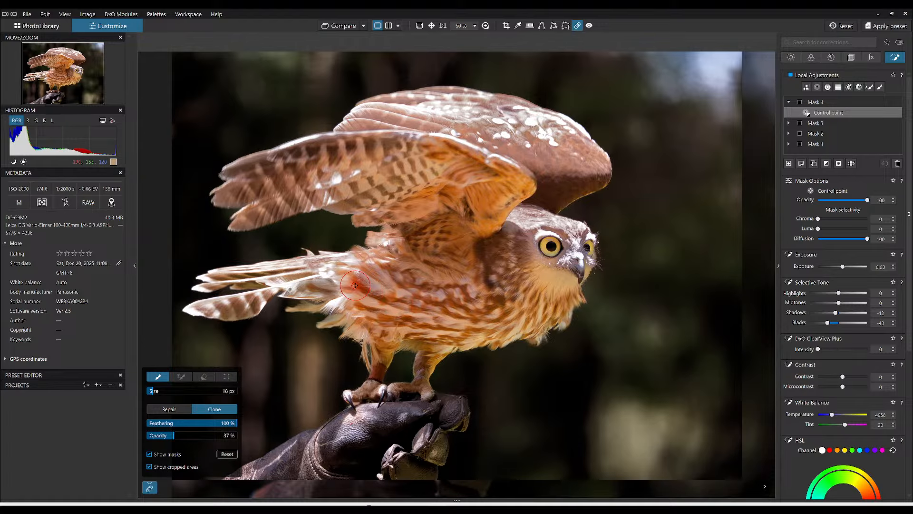
{"action": "key", "text": "alt"}
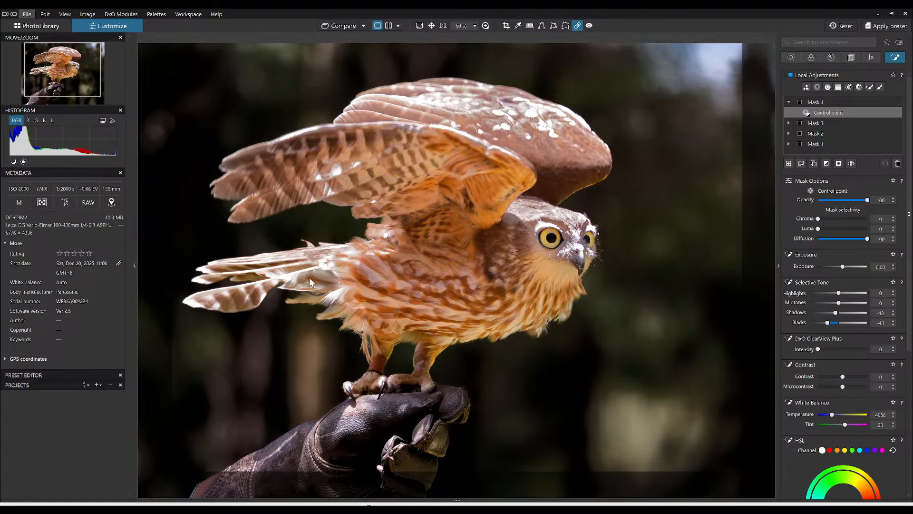
{"action": "key", "text": "alt"}
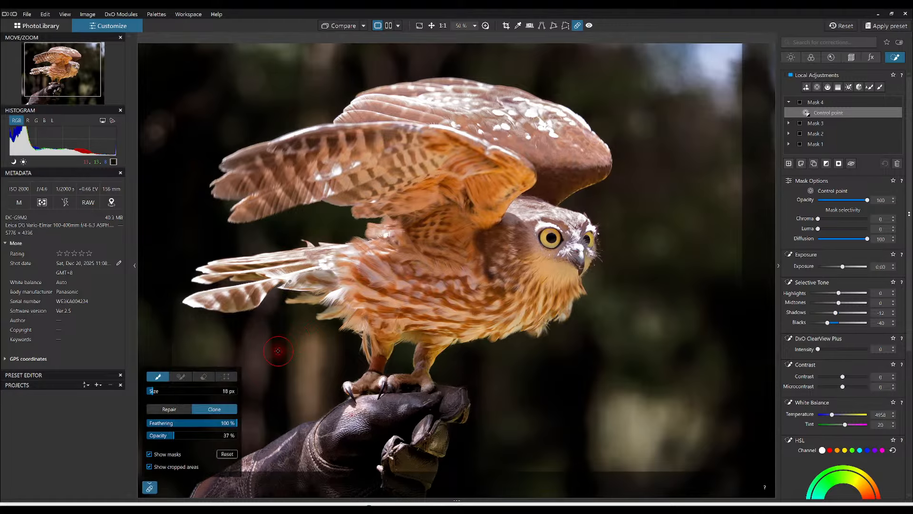
{"action": "left_click", "coordinate": [292, 284]}
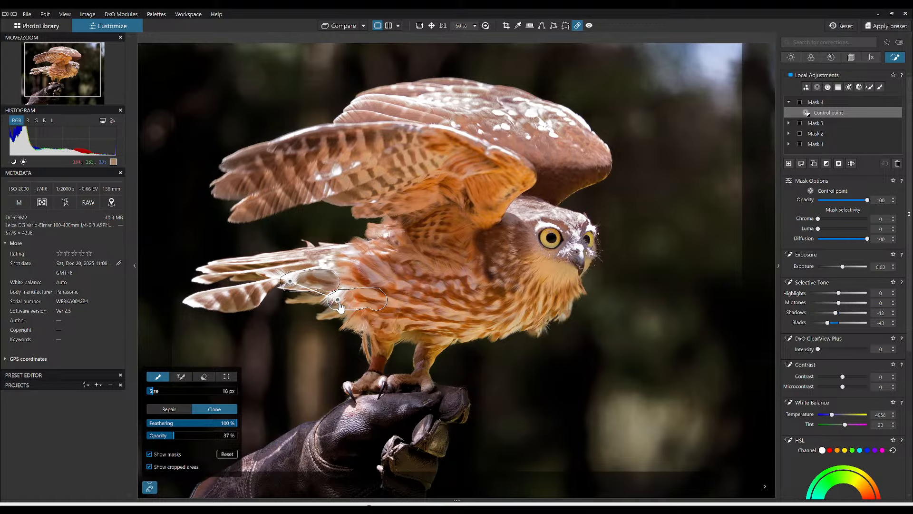
{"action": "left_click_drag", "start_coordinate": [338, 303], "coordinate": [328, 263]}
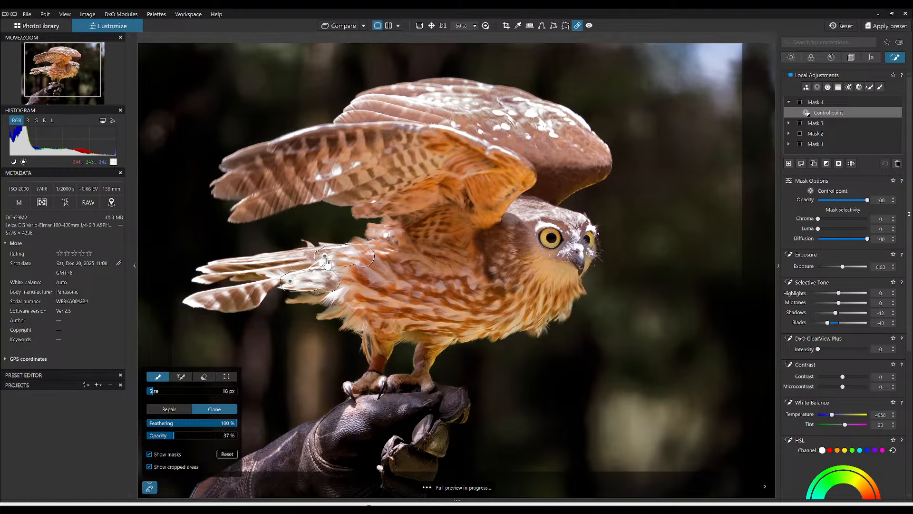
{"action": "left_click", "coordinate": [821, 352]}
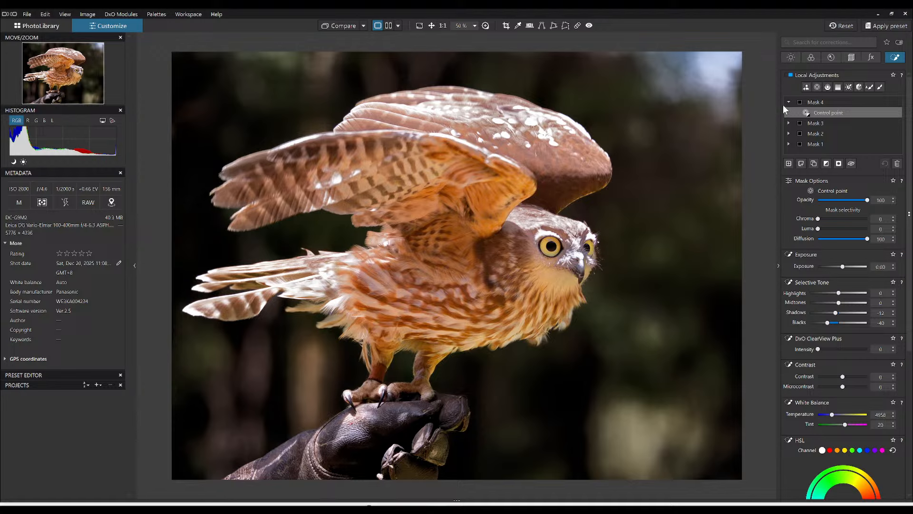
- Apply DxO ClearView Plus at intensity 13 and set the microcontrast to 15 for the whole owl photo
{"action": "left_click", "coordinate": [791, 58]}
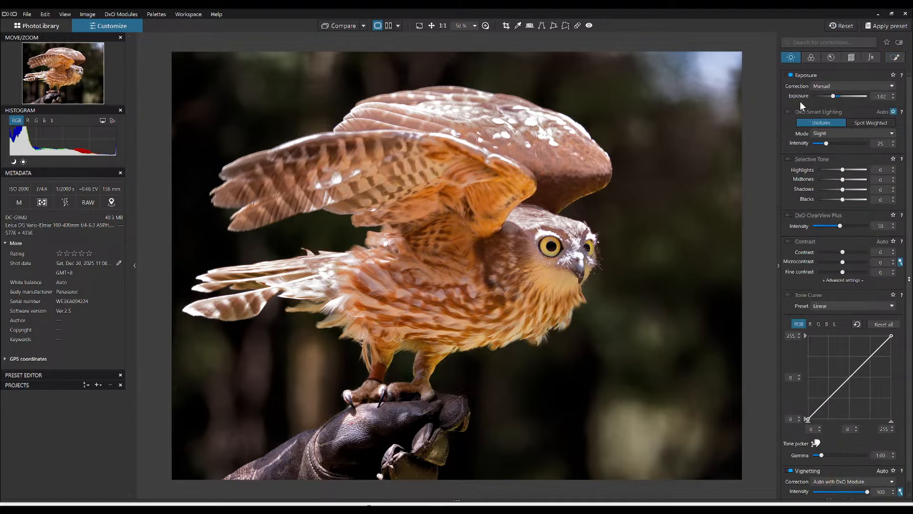
{"action": "left_click", "coordinate": [817, 225]}
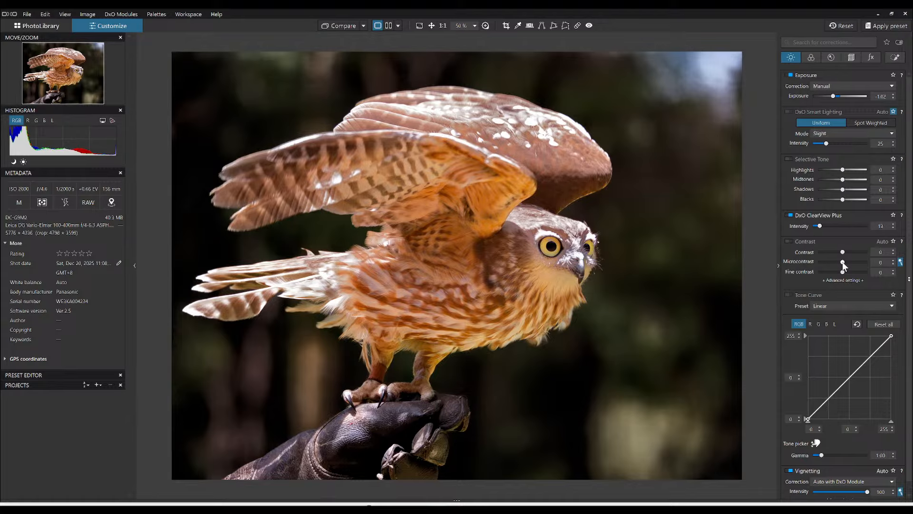
{"action": "left_click_drag", "start_coordinate": [842, 262], "coordinate": [846, 261]}
- Export the owl photo to disk and show its standard output side by side with the current image
{"action": "right_click", "coordinate": [620, 288]}
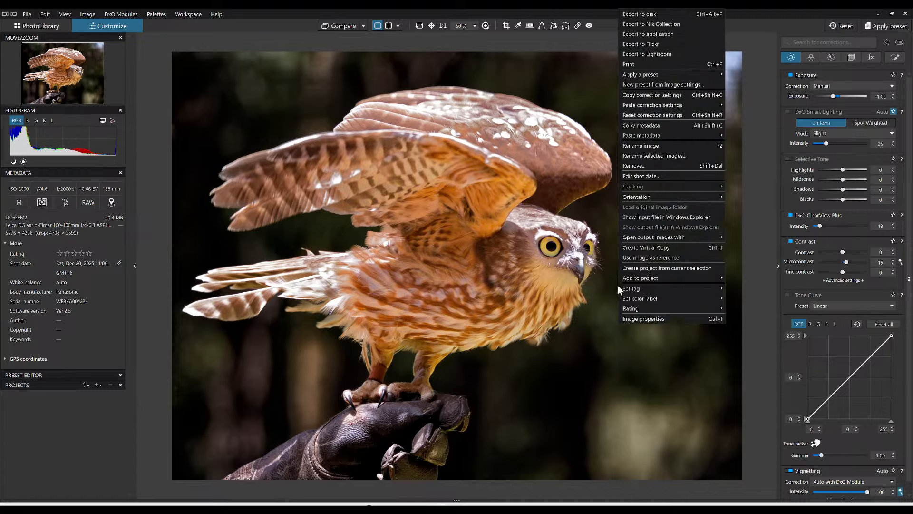
{"action": "left_click", "coordinate": [658, 16]}
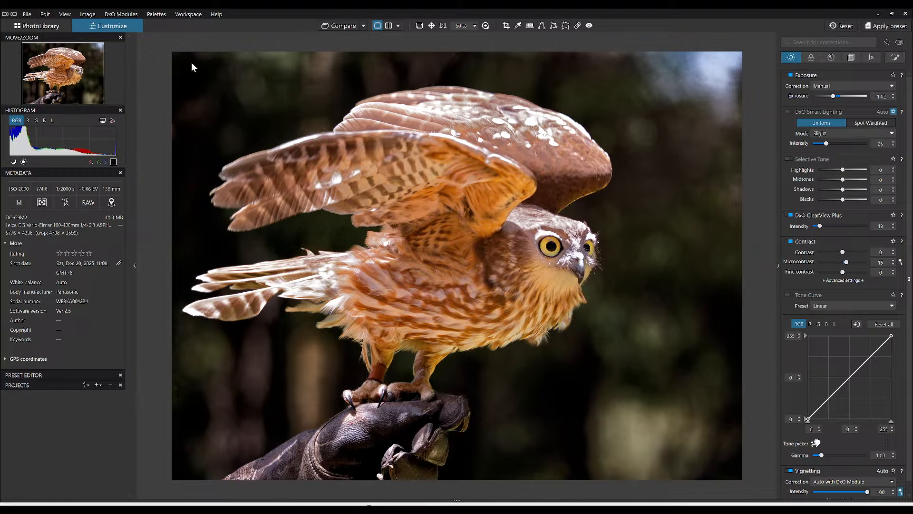
{"action": "left_click", "coordinate": [364, 26]}
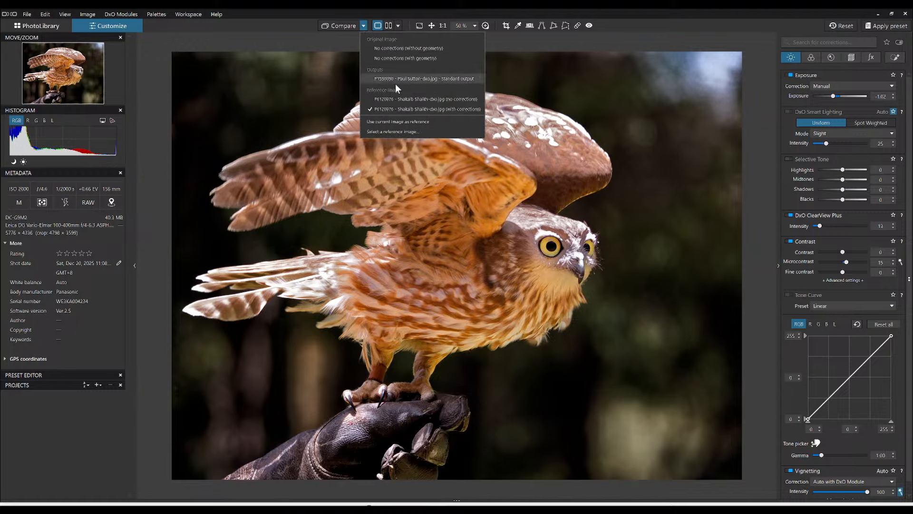
{"action": "left_click", "coordinate": [396, 79]}
{"action": "left_click", "coordinate": [387, 28]}
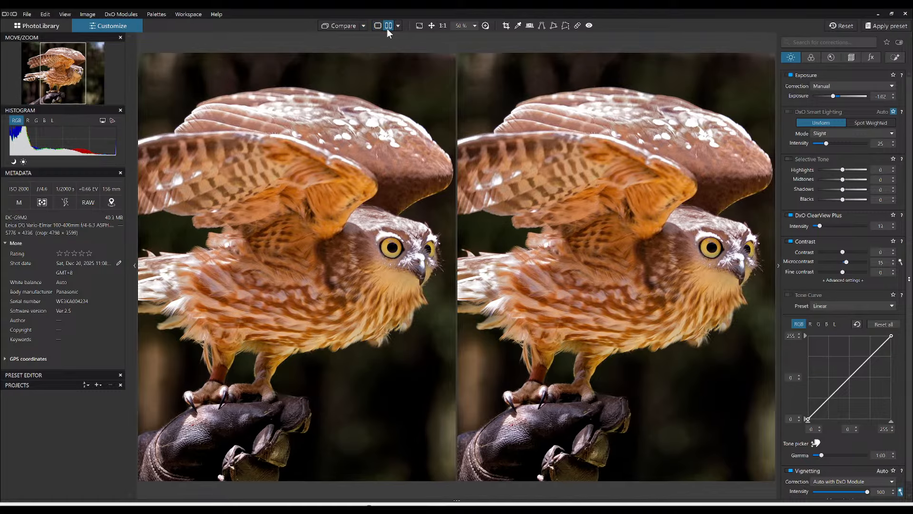
- Reset all corrections on the owl raw image and compare it with the exported version with the palettes hidden
{"action": "left_click", "coordinate": [847, 30]}
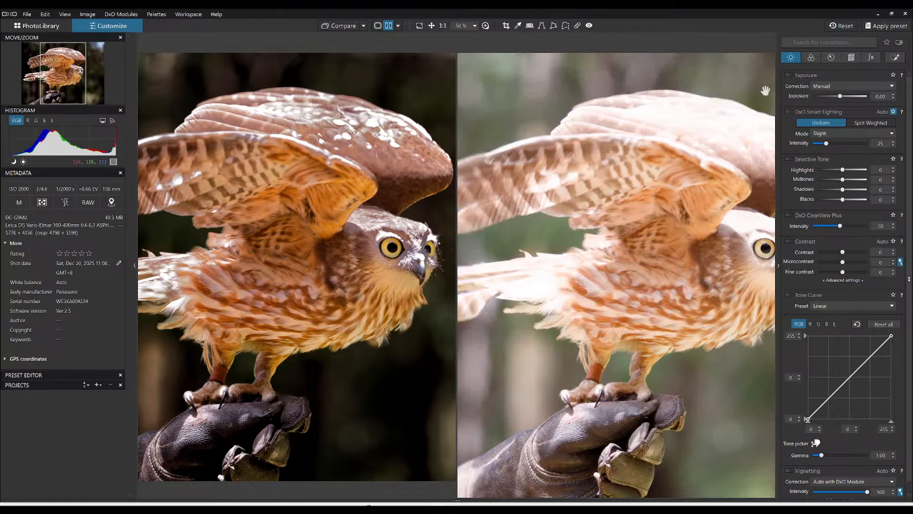
{"action": "key", "text": "Tab"}
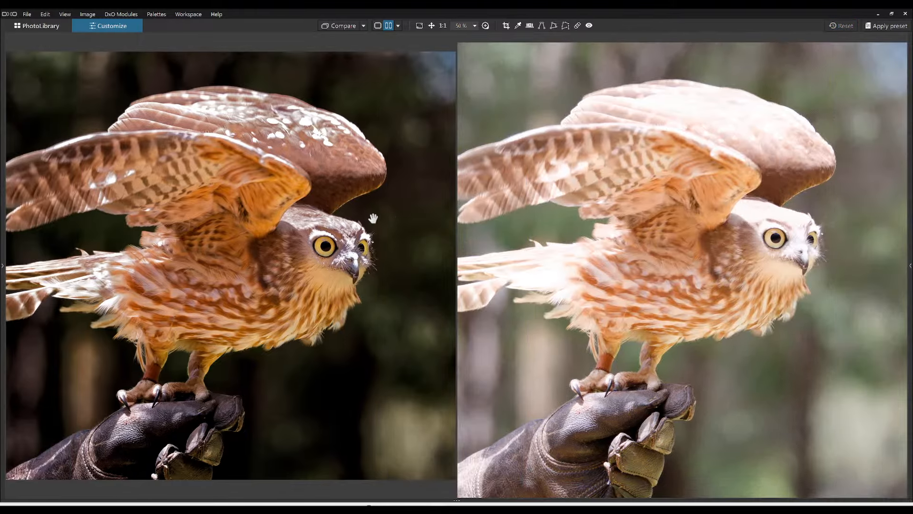
{"action": "scroll", "coordinate": [566, 231], "scroll_direction": "down", "scroll_amount": 3}
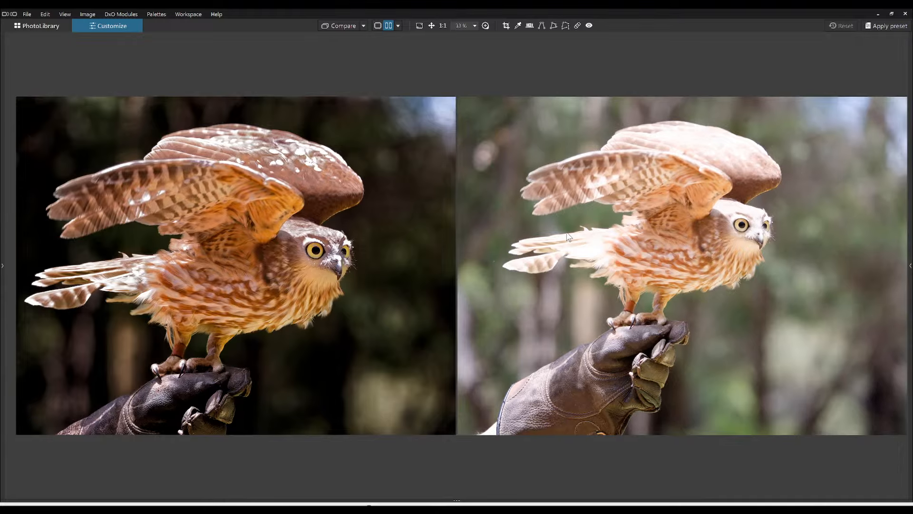
{"action": "scroll", "coordinate": [304, 244], "scroll_direction": "down", "scroll_amount": 2}
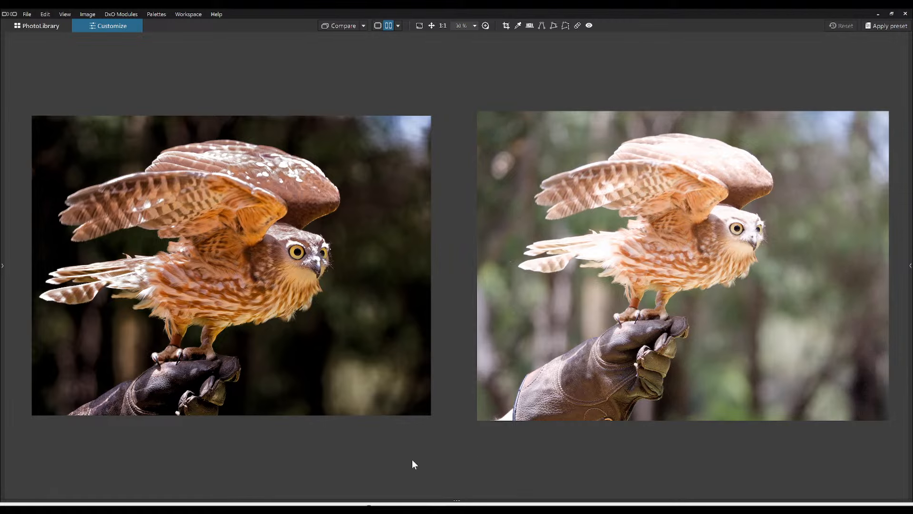
{"action": "scroll", "coordinate": [270, 253], "scroll_direction": "up", "scroll_amount": 1}
{"action": "scroll", "coordinate": [520, 284], "scroll_direction": "up", "scroll_amount": 1}
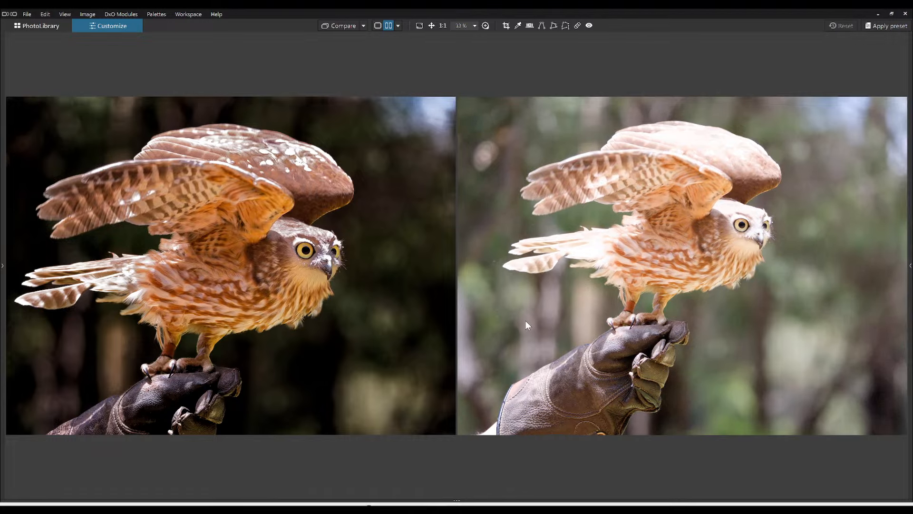
{"action": "scroll", "coordinate": [393, 320], "scroll_direction": "down", "scroll_amount": 1}
{"action": "scroll", "coordinate": [505, 309], "scroll_direction": "down", "scroll_amount": 1}
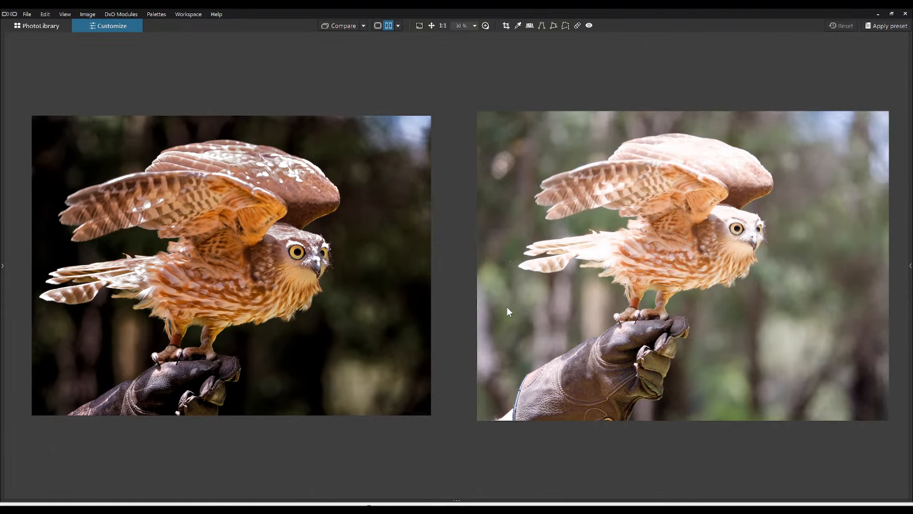
{"action": "key", "text": "F9"}
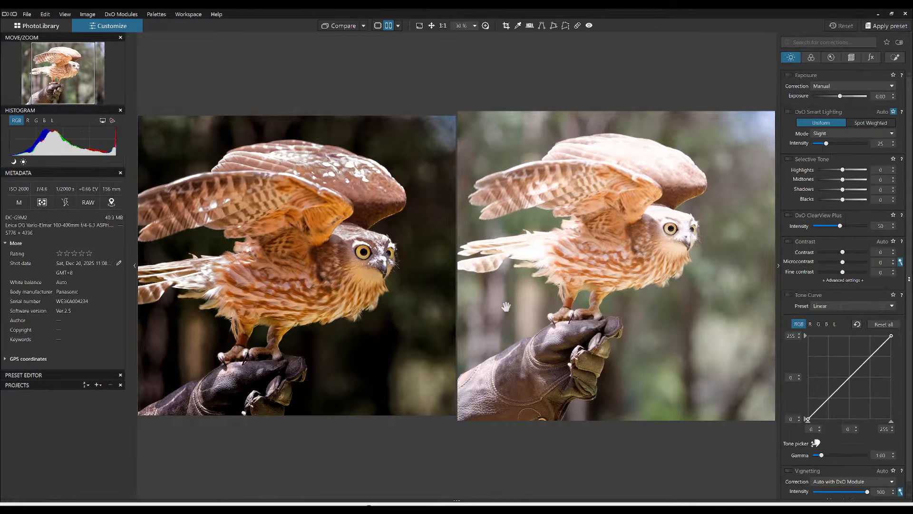
- Choose the foggy photo of a crow on a fence from the library and open it for customizing in single-image view
{"action": "left_click", "coordinate": [52, 26]}
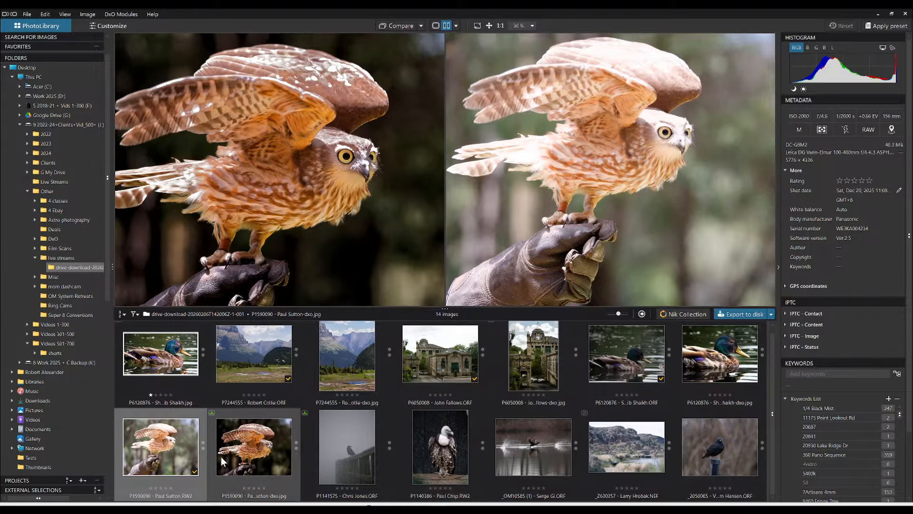
{"action": "left_click", "coordinate": [337, 455]}
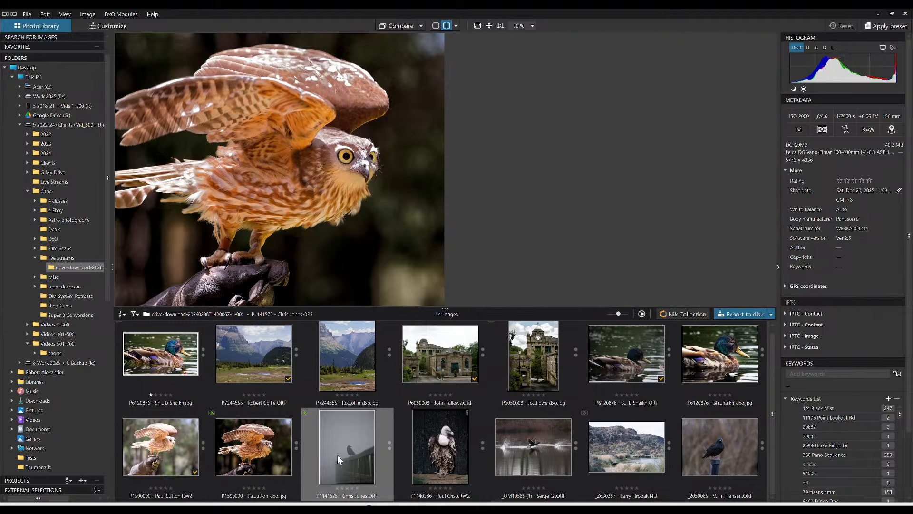
{"action": "left_click", "coordinate": [436, 25]}
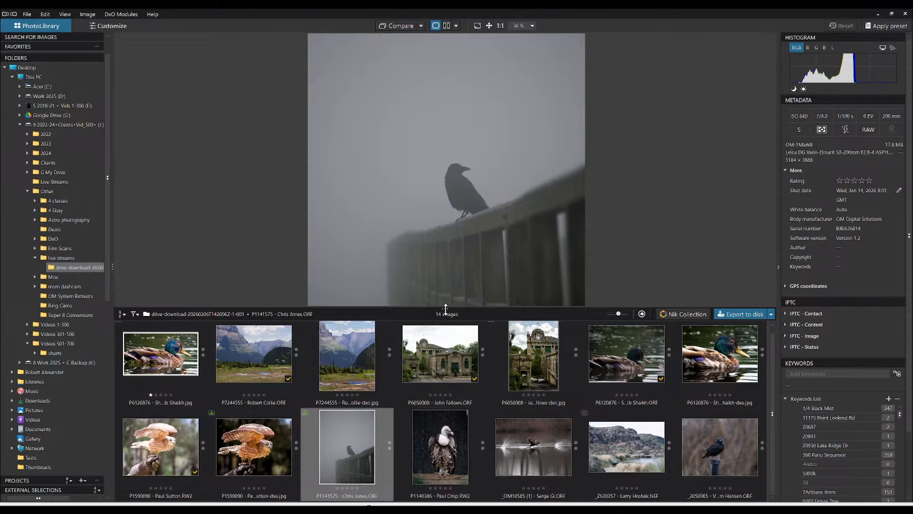
{"action": "left_click_drag", "start_coordinate": [445, 311], "coordinate": [444, 339]}
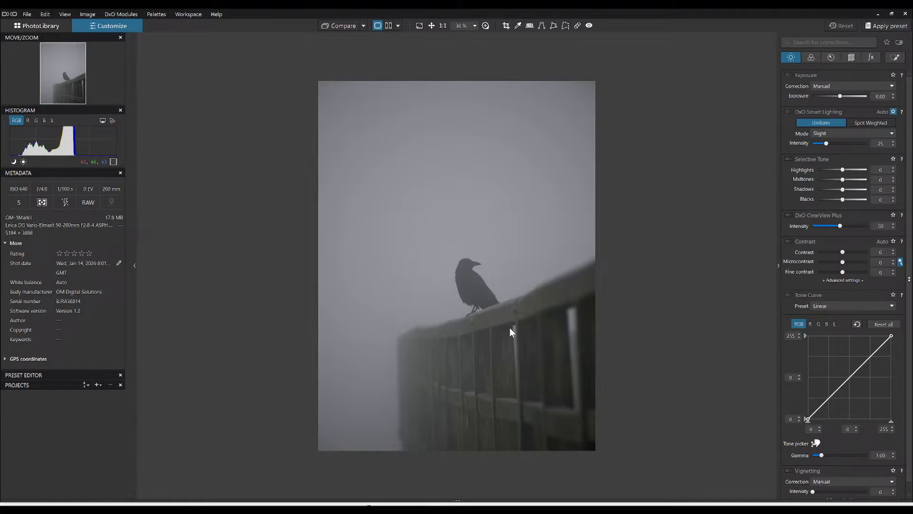
- Switch the crow photo's rendering from colour to black and white
{"action": "scroll", "coordinate": [541, 331], "scroll_direction": "up", "scroll_amount": 1}
{"action": "scroll", "coordinate": [543, 332], "scroll_direction": "down", "scroll_amount": 1}
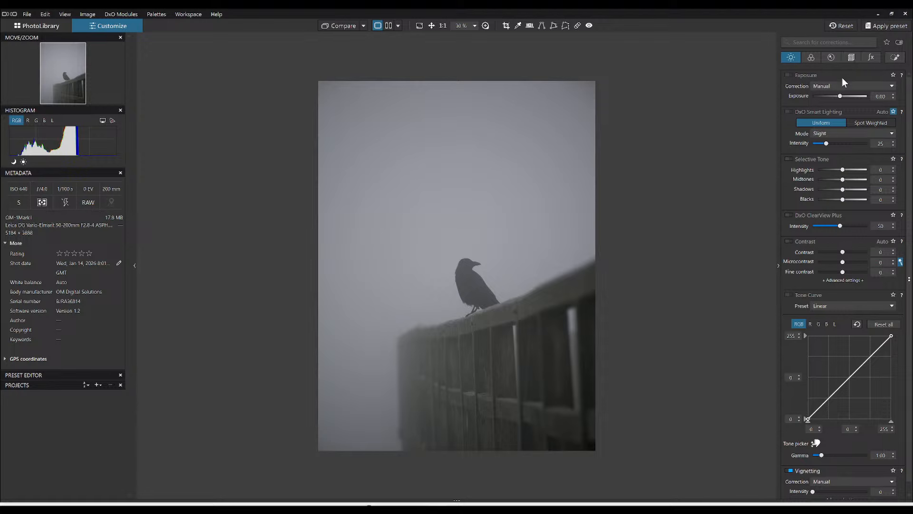
{"action": "left_click", "coordinate": [811, 58]}
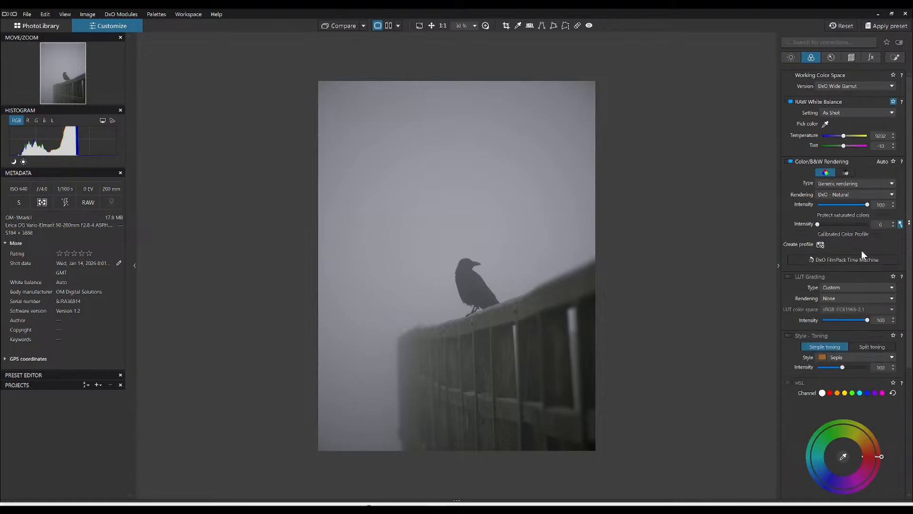
{"action": "left_click", "coordinate": [846, 172]}
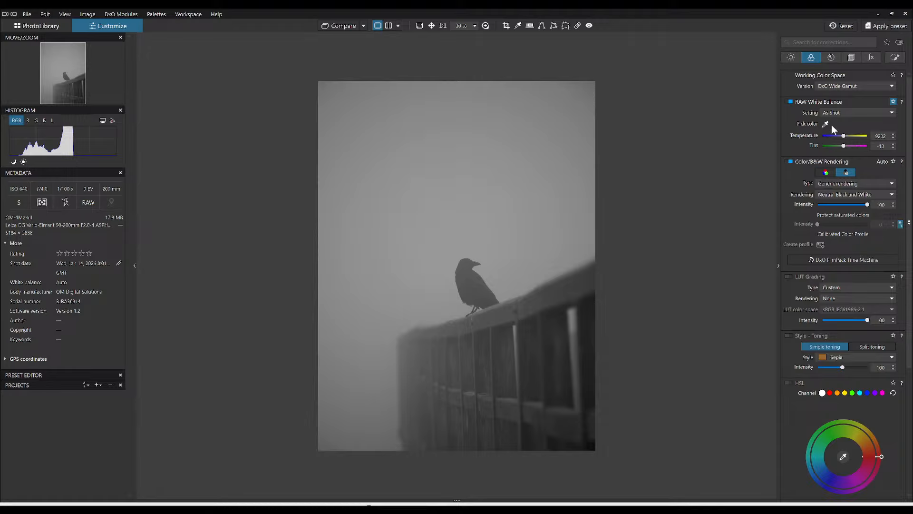
{"action": "left_click", "coordinate": [896, 57]}
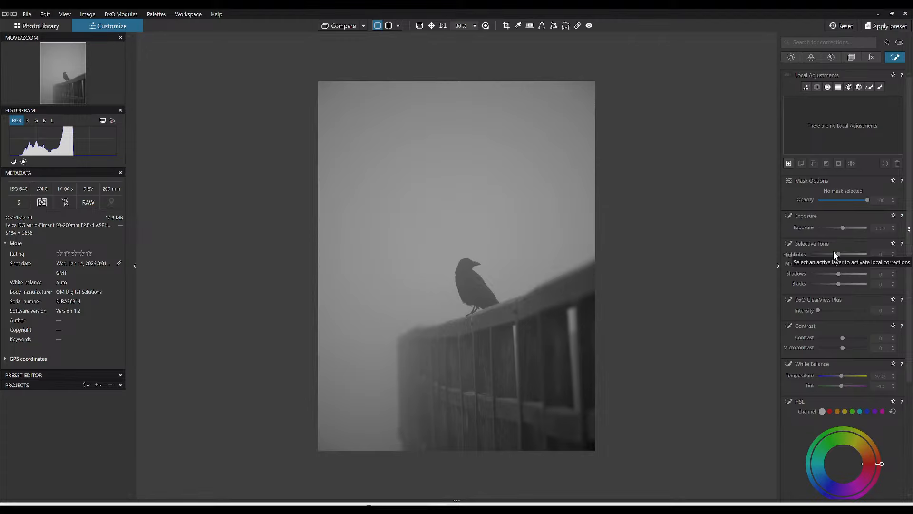
{"action": "left_click", "coordinate": [818, 87]}
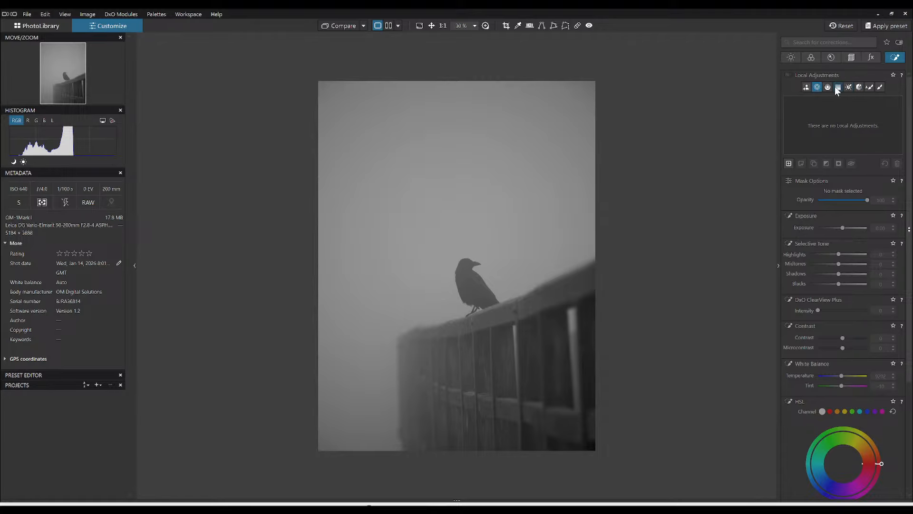
{"action": "left_click", "coordinate": [831, 57]}
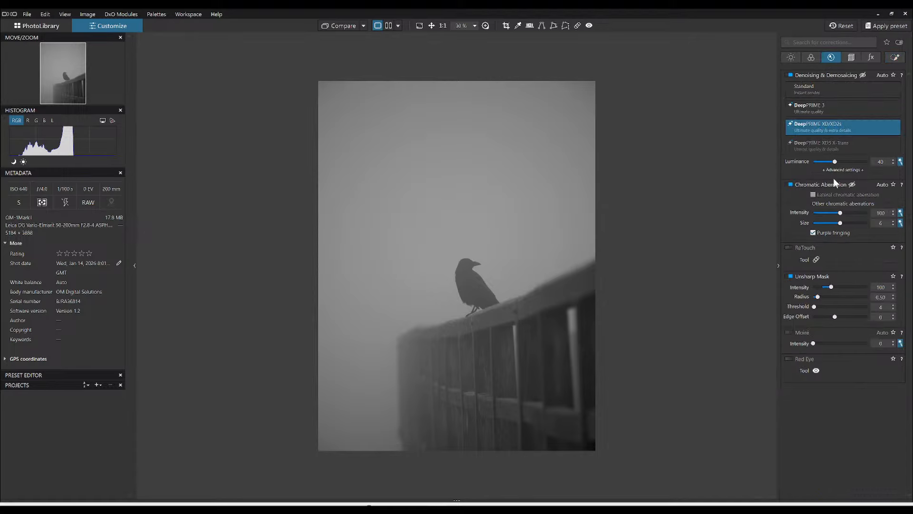
- Set the crow photo's black-and-white rendering to DxO - B&W Strong and display the light and tone corrections
{"action": "left_click", "coordinate": [812, 59]}
{"action": "left_click", "coordinate": [851, 194]}
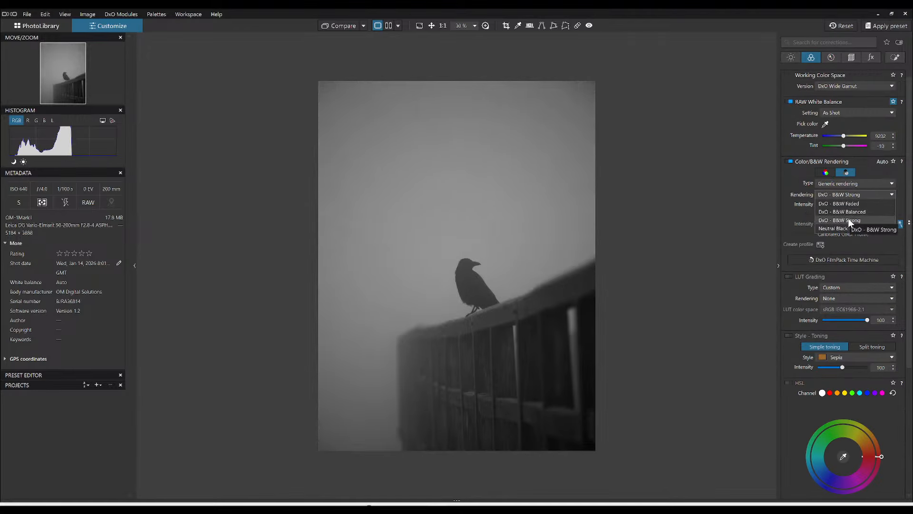
{"action": "left_click", "coordinate": [849, 220]}
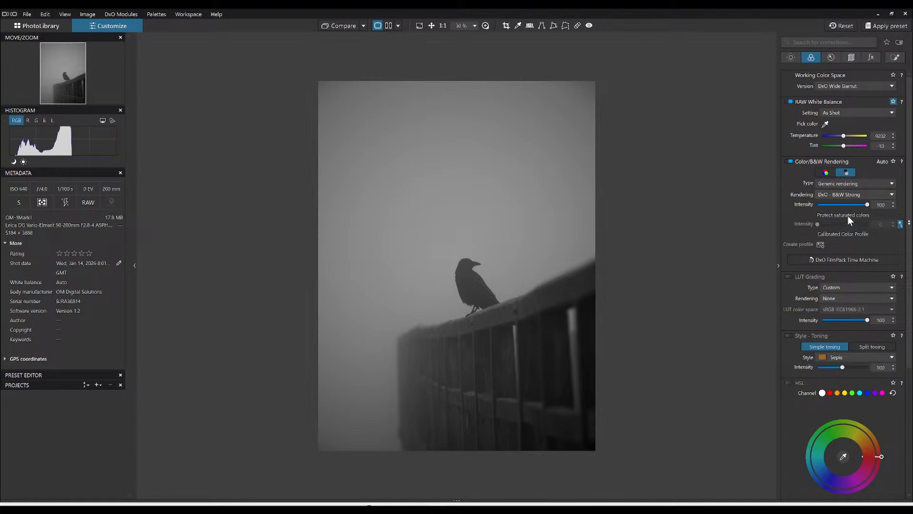
{"action": "left_click", "coordinate": [792, 58]}
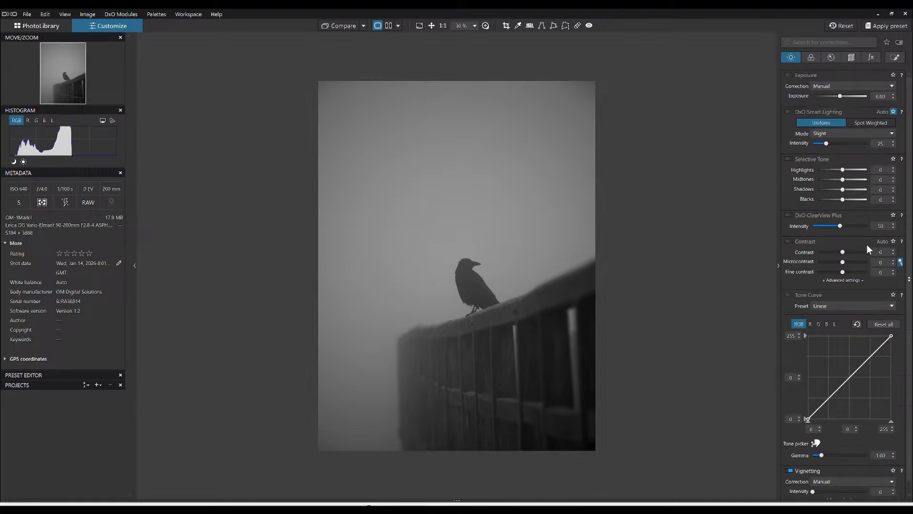
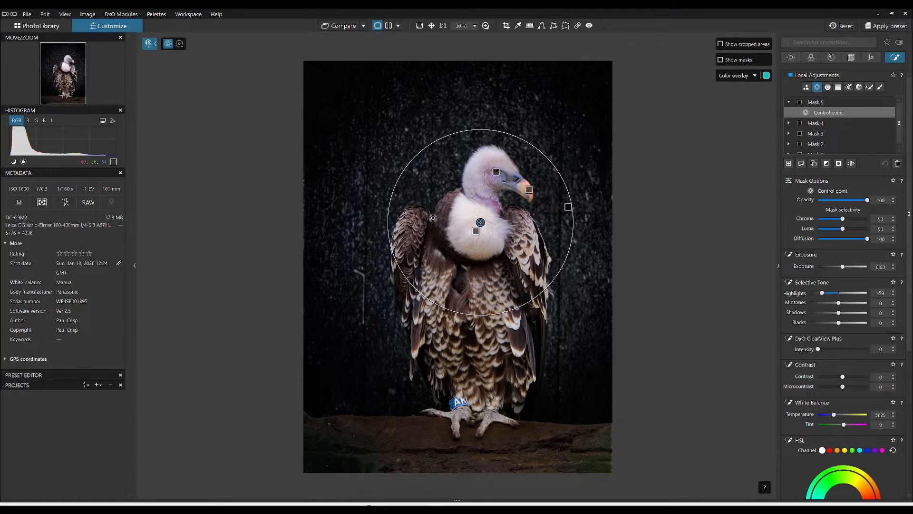
- Create a new local adjustment mask with a control point on the vulture's face, sized to cover the head
{"action": "scroll", "coordinate": [461, 223], "scroll_direction": "up", "scroll_amount": 3}
{"action": "left_click_drag", "start_coordinate": [499, 218], "coordinate": [491, 206]}
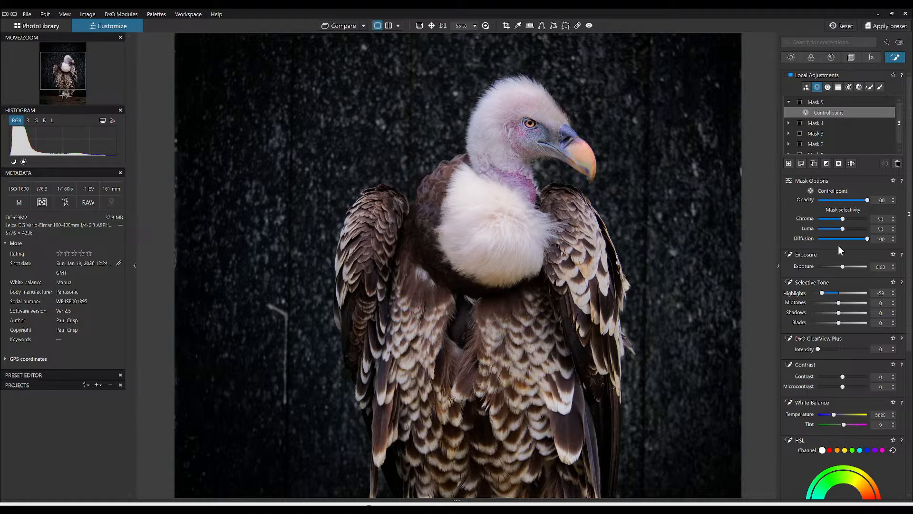
{"action": "left_click_drag", "start_coordinate": [842, 229], "coordinate": [842, 229]}
{"action": "left_click_drag", "start_coordinate": [843, 229], "coordinate": [841, 229]}
{"action": "left_click", "coordinate": [789, 164]}
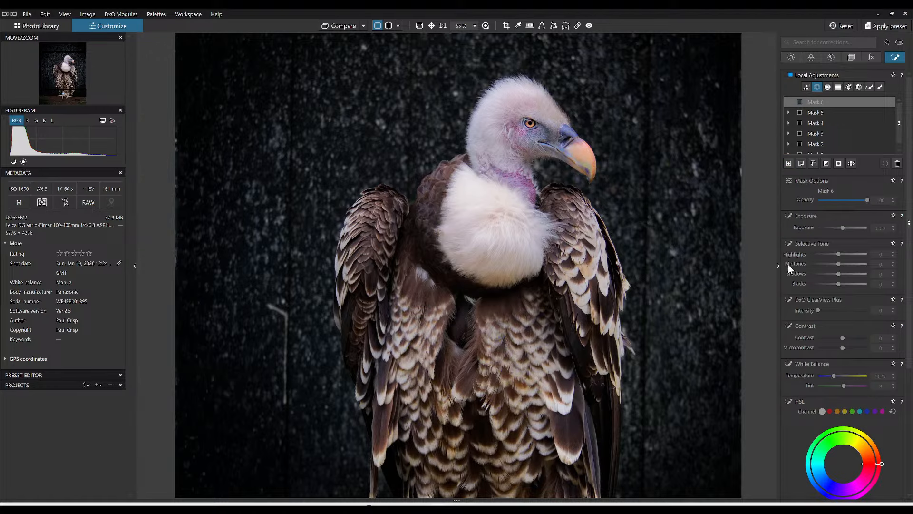
{"action": "left_click", "coordinate": [532, 139]}
{"action": "left_click_drag", "start_coordinate": [691, 84], "coordinate": [581, 127]}
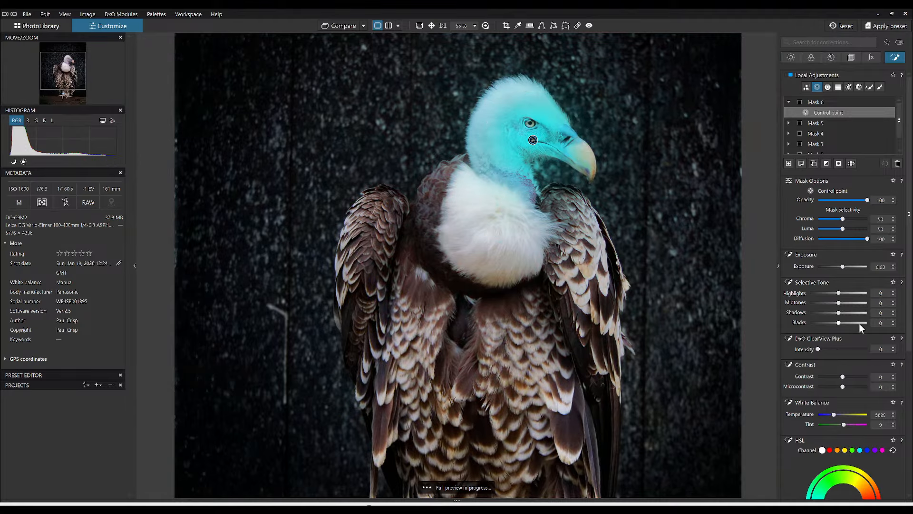
- Set the head mask's Sharpness intensity to 53 and inspect the head and chest feathers with the 200 % loupe
{"action": "scroll", "coordinate": [858, 327], "scroll_direction": "down", "scroll_amount": 5}
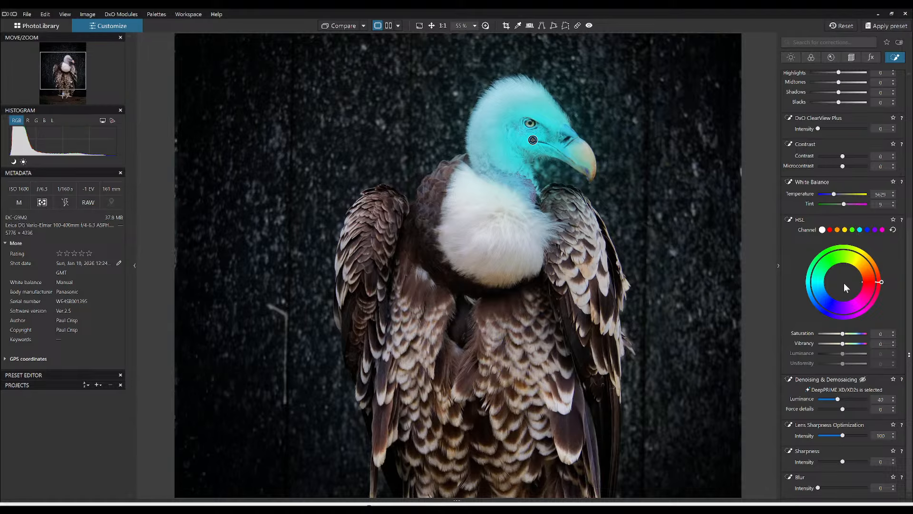
{"action": "left_click_drag", "start_coordinate": [843, 461], "coordinate": [846, 462]}
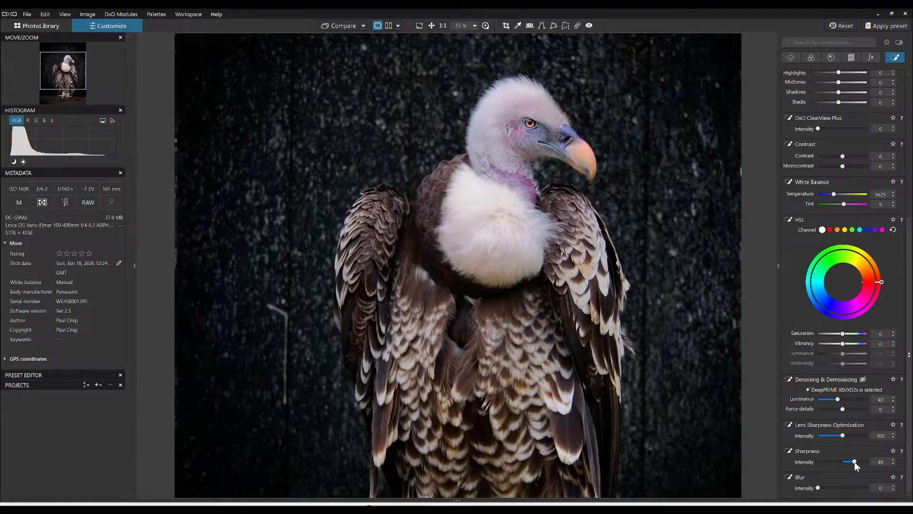
{"action": "left_click", "coordinate": [489, 28]}
{"action": "left_click_drag", "start_coordinate": [592, 316], "coordinate": [610, 169]}
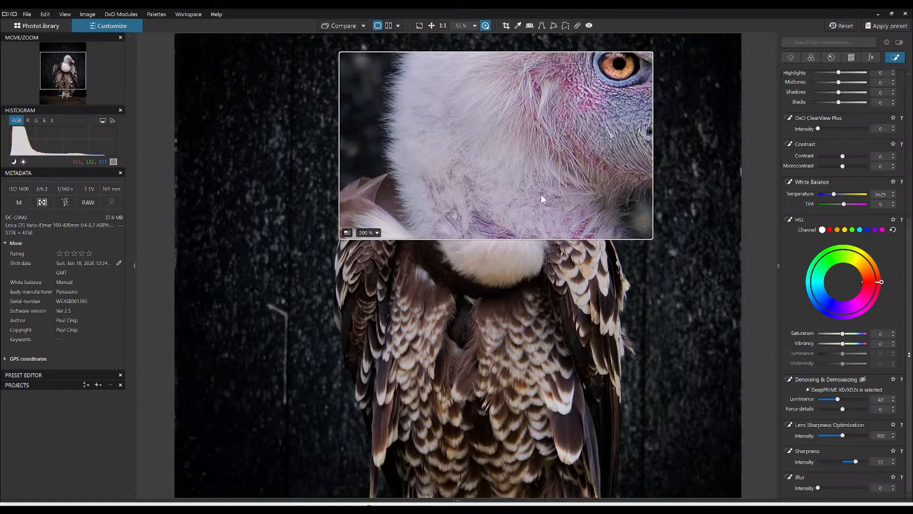
{"action": "left_click_drag", "start_coordinate": [540, 194], "coordinate": [542, 263]}
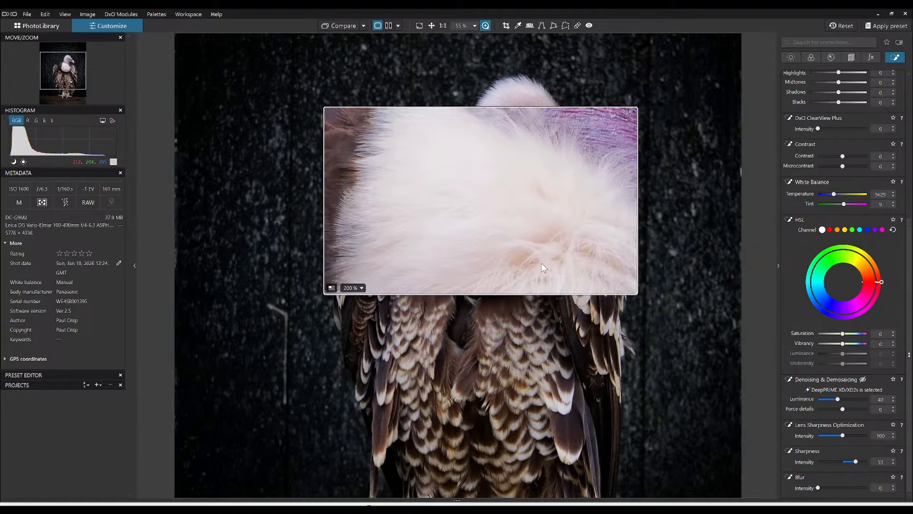
{"action": "left_click", "coordinate": [486, 25]}
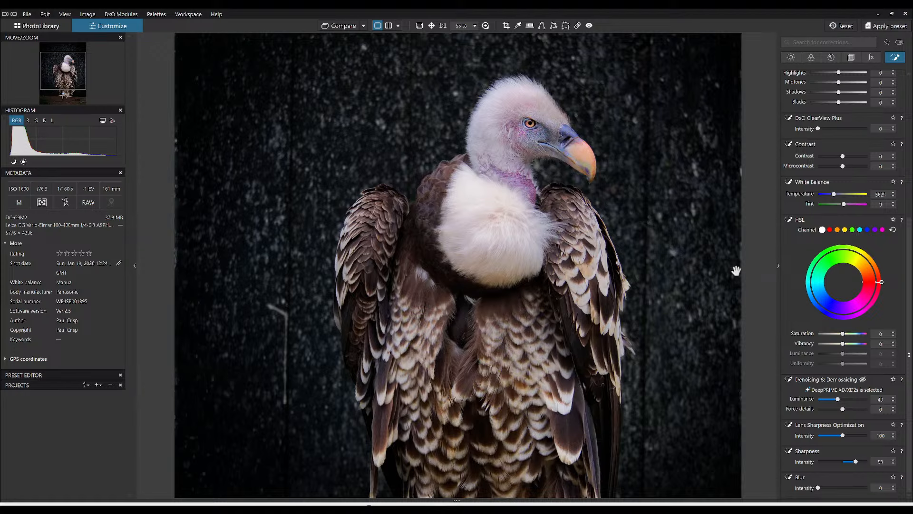
- Compare the whole edited vulture photo with its uncorrected version
{"action": "scroll", "coordinate": [691, 267], "scroll_direction": "down", "scroll_amount": 3}
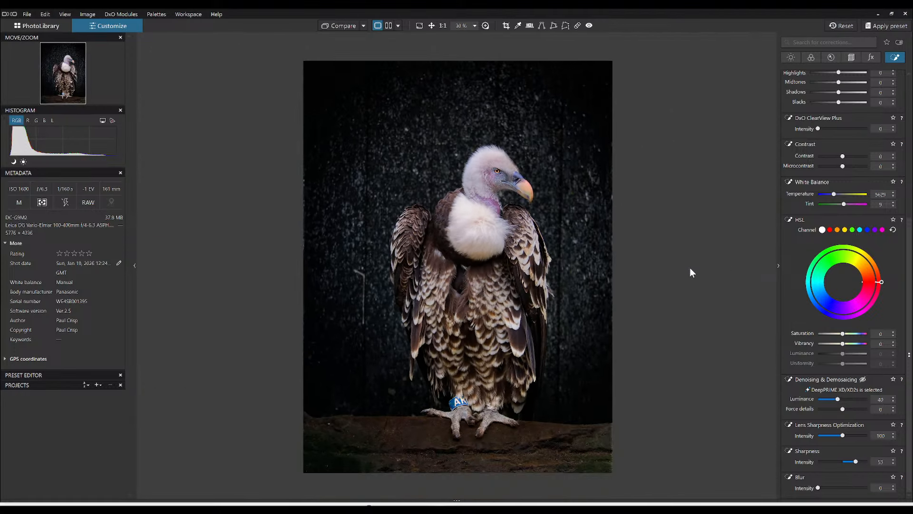
{"action": "left_click", "coordinate": [349, 28]}
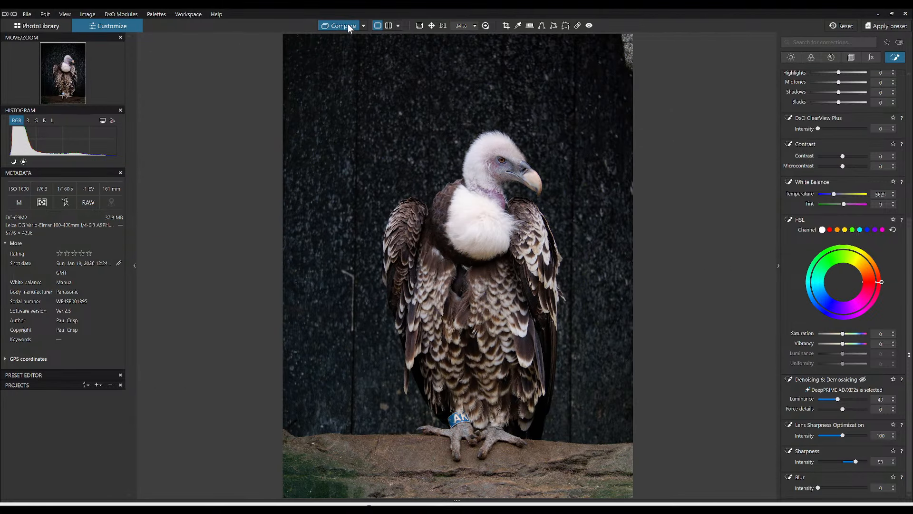
{"action": "left_click", "coordinate": [348, 24]}
{"action": "left_click", "coordinate": [346, 25]}
{"action": "left_click", "coordinate": [345, 27]}
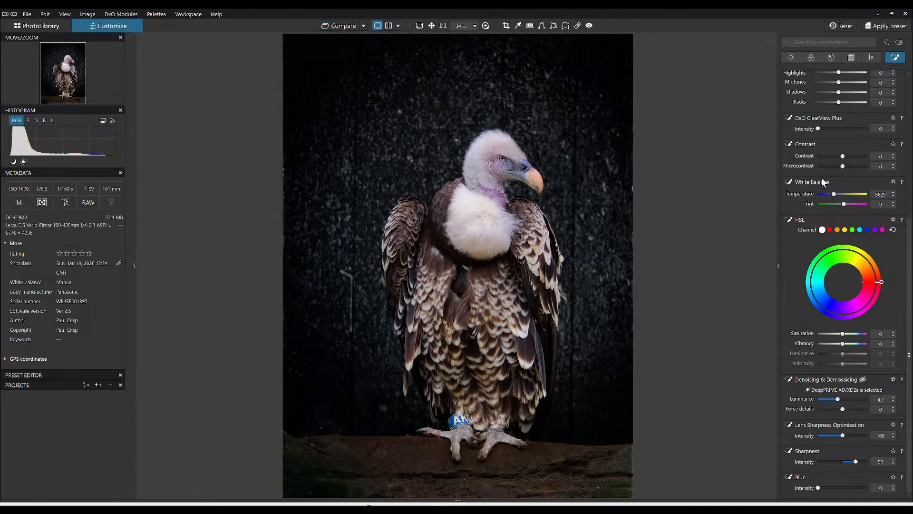
- Set the control point in Mask 2, which lights the background behind the vulture, to diffusion 100 and exposure 2.33
{"action": "scroll", "coordinate": [842, 173], "scroll_direction": "up", "scroll_amount": 5}
{"action": "scroll", "coordinate": [845, 130], "scroll_direction": "down", "scroll_amount": 3}
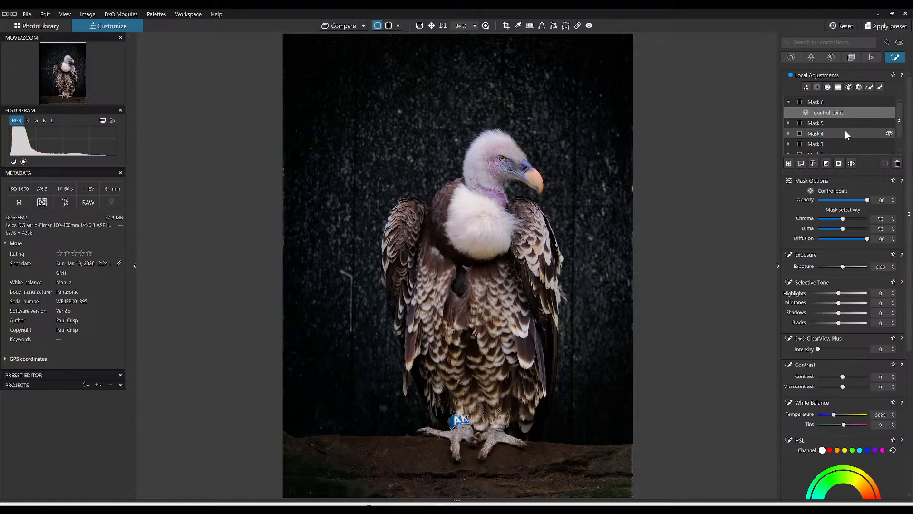
{"action": "left_click", "coordinate": [830, 148]}
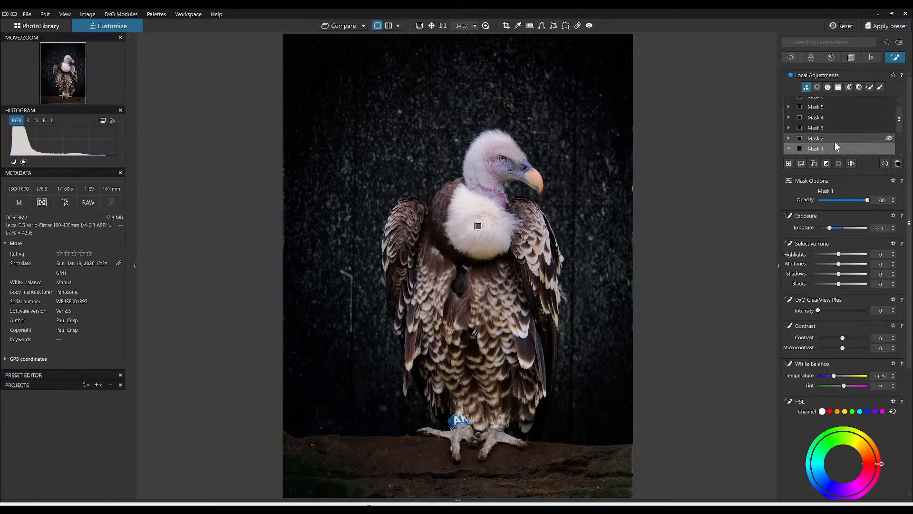
{"action": "scroll", "coordinate": [835, 141], "scroll_direction": "down", "scroll_amount": 1}
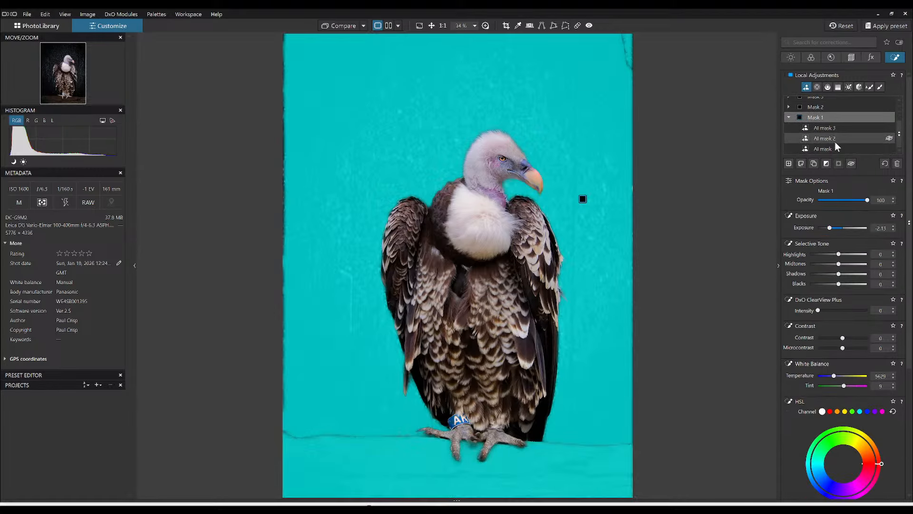
{"action": "left_click", "coordinate": [829, 107]}
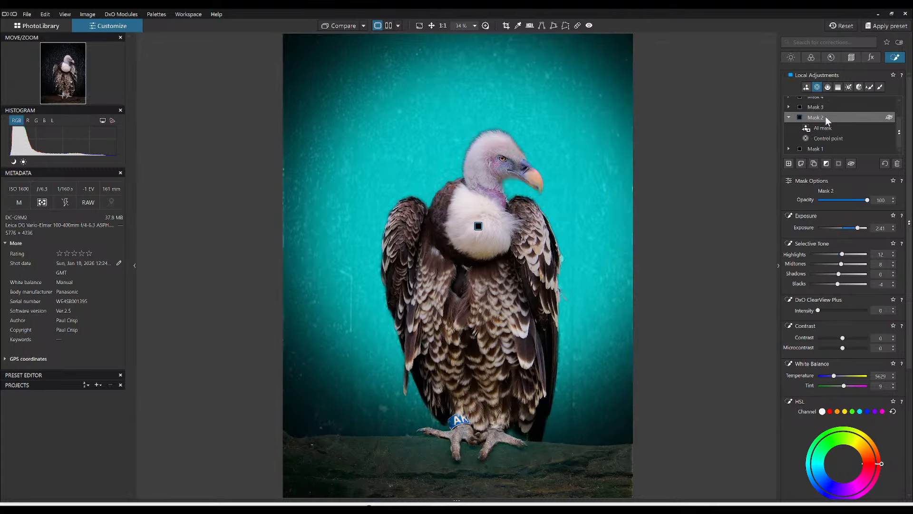
{"action": "left_click", "coordinate": [826, 138]}
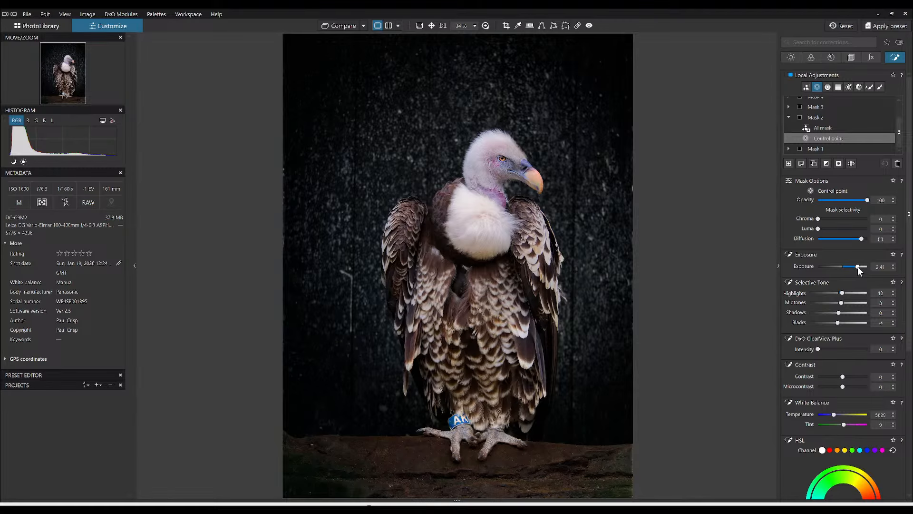
{"action": "left_click_drag", "start_coordinate": [862, 239], "coordinate": [878, 240]}
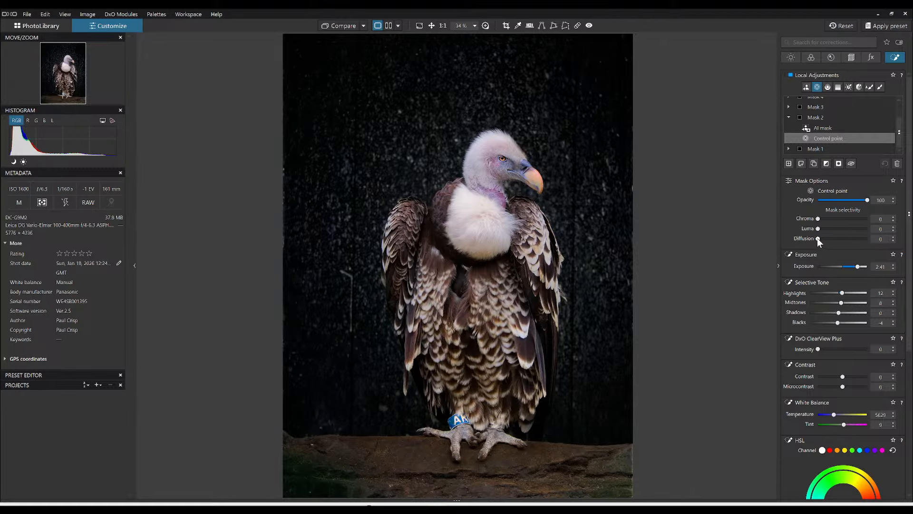
{"action": "left_click_drag", "start_coordinate": [818, 238], "coordinate": [880, 238]}
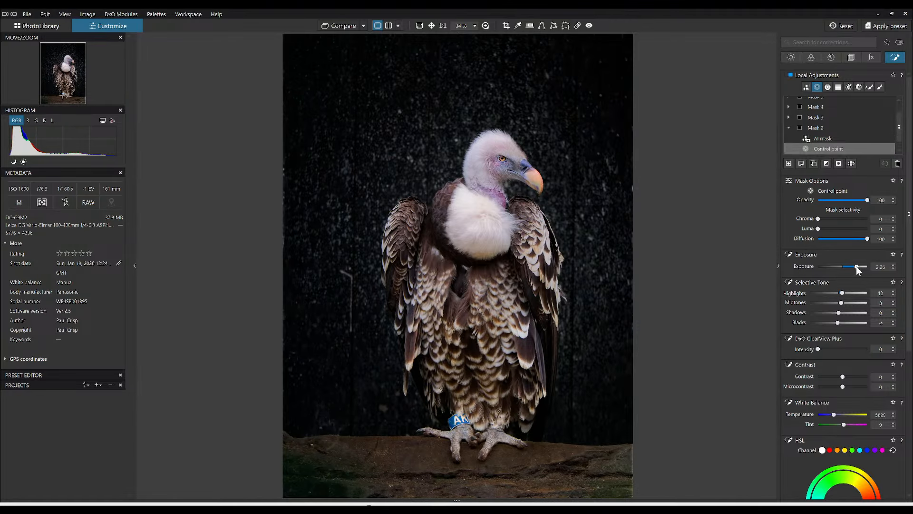
{"action": "left_click_drag", "start_coordinate": [856, 266], "coordinate": [856, 267]}
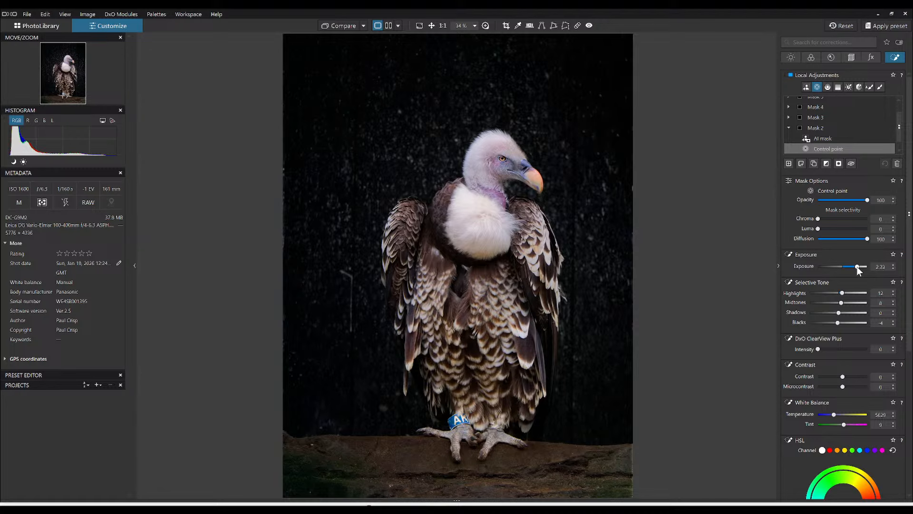
- Set the exposure of Mask 1, which covers the vulture's background and log, to -1.71
{"action": "left_click", "coordinate": [836, 164]}
{"action": "scroll", "coordinate": [829, 135], "scroll_direction": "down", "scroll_amount": 1}
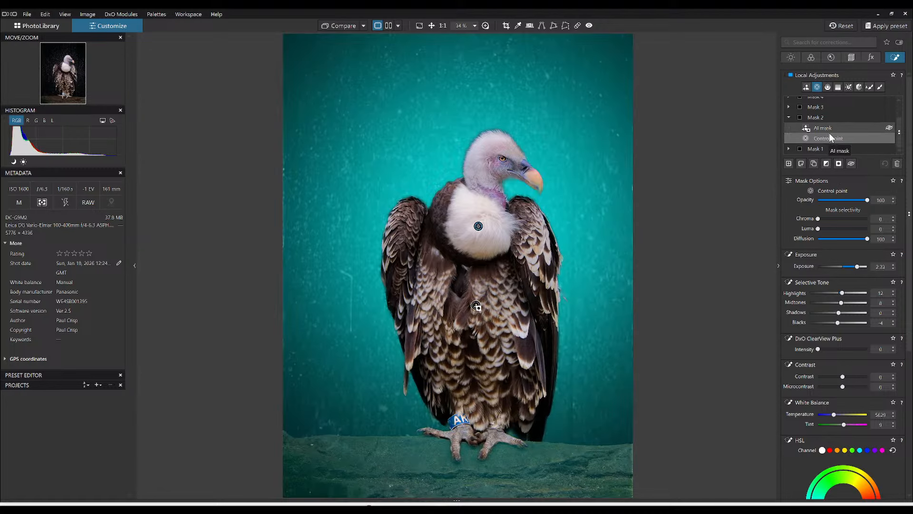
{"action": "left_click", "coordinate": [826, 143]}
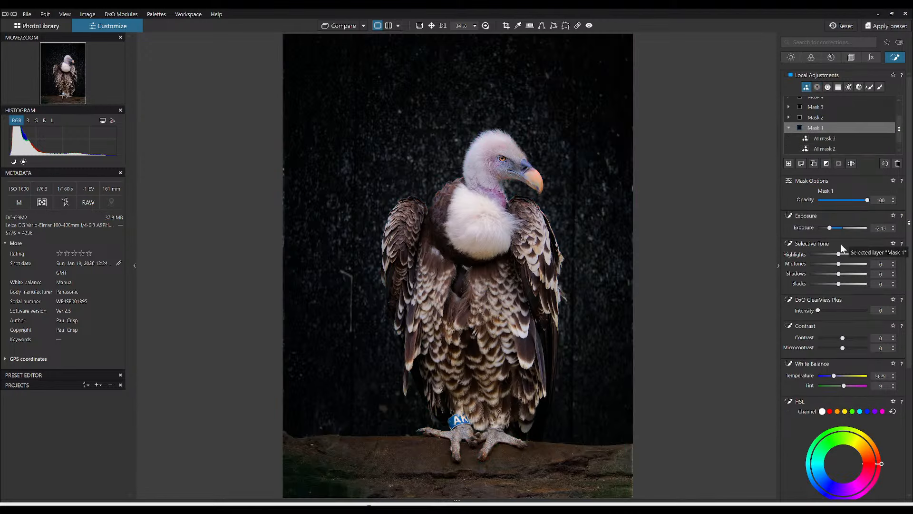
{"action": "left_click_drag", "start_coordinate": [831, 227], "coordinate": [833, 228]}
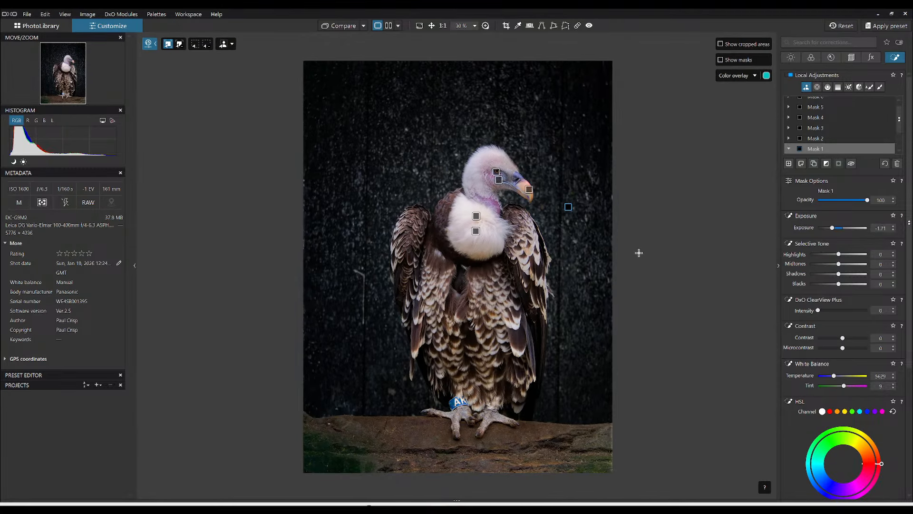
- Crop the vulture photo in its original aspect ratio to about 3833 × 5105 px, trimming its left side
{"action": "left_click", "coordinate": [852, 59]}
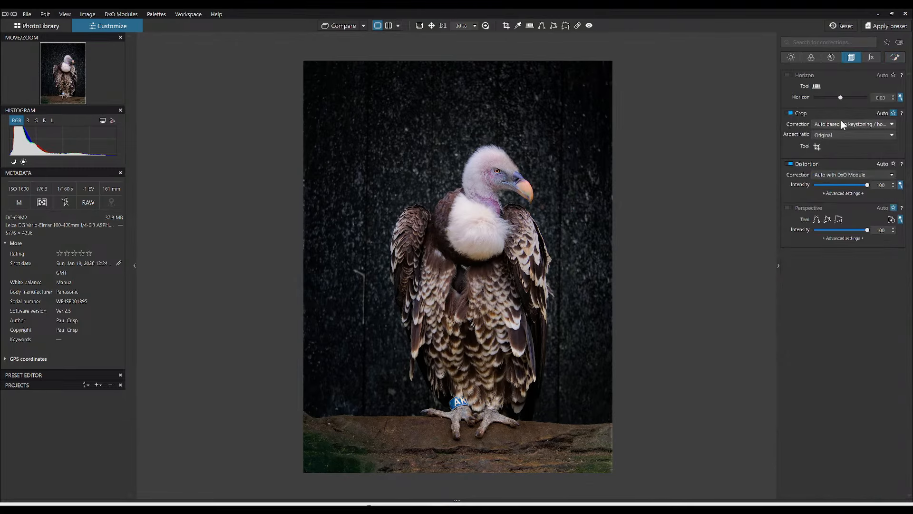
{"action": "left_click", "coordinate": [818, 147]}
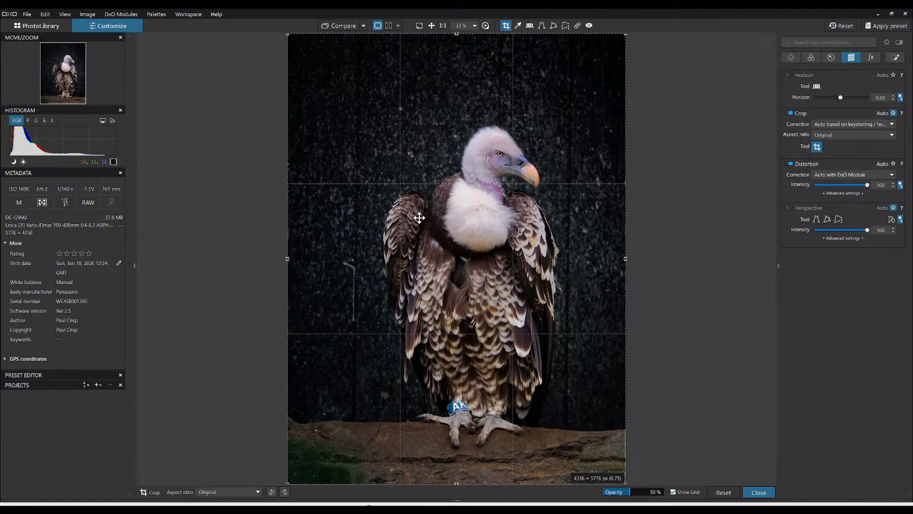
{"action": "left_click_drag", "start_coordinate": [287, 256], "coordinate": [327, 255]}
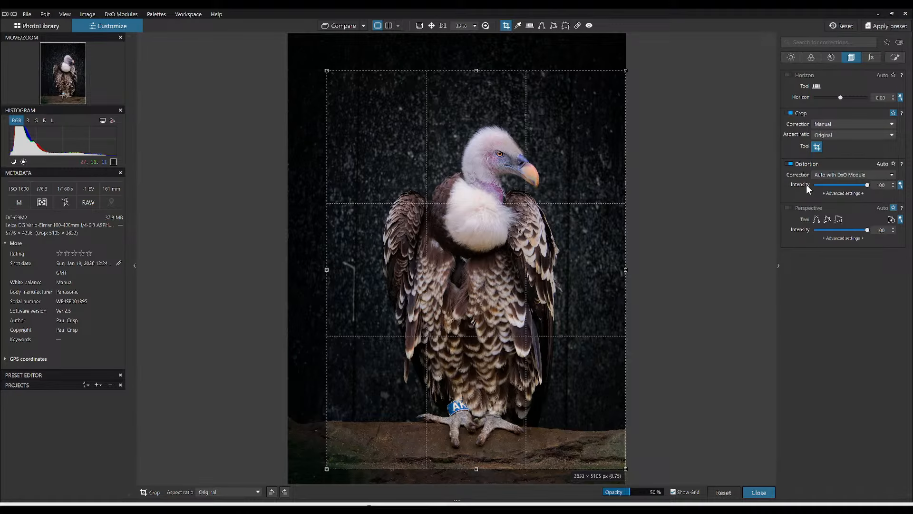
- Set the horizon to -0.50, tighten the crop's upper right corner to 3836 × 5110 px and apply the crop
{"action": "left_click", "coordinate": [839, 98]}
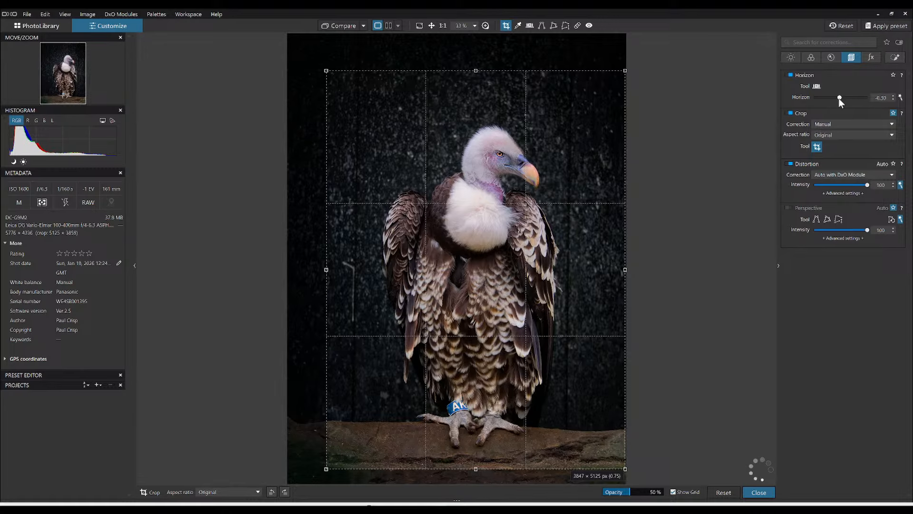
{"action": "left_click_drag", "start_coordinate": [840, 99], "coordinate": [838, 99]}
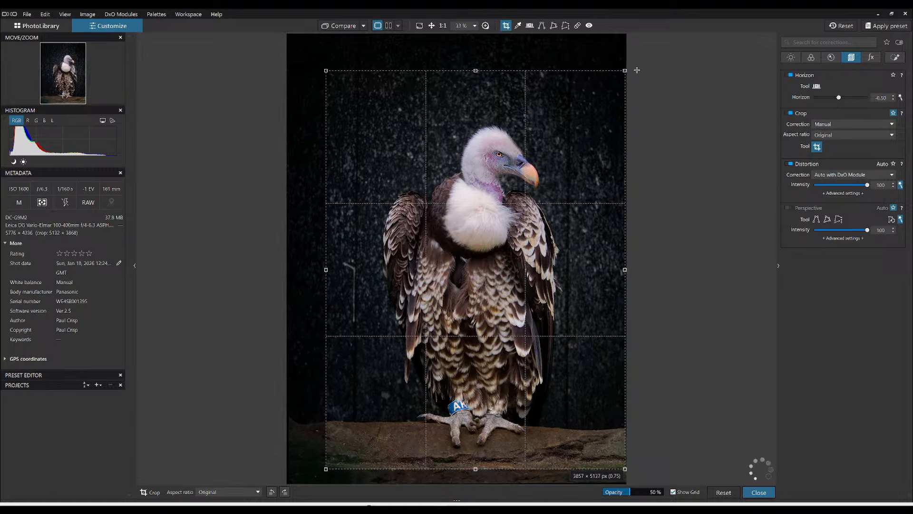
{"action": "left_click_drag", "start_coordinate": [624, 71], "coordinate": [618, 74]}
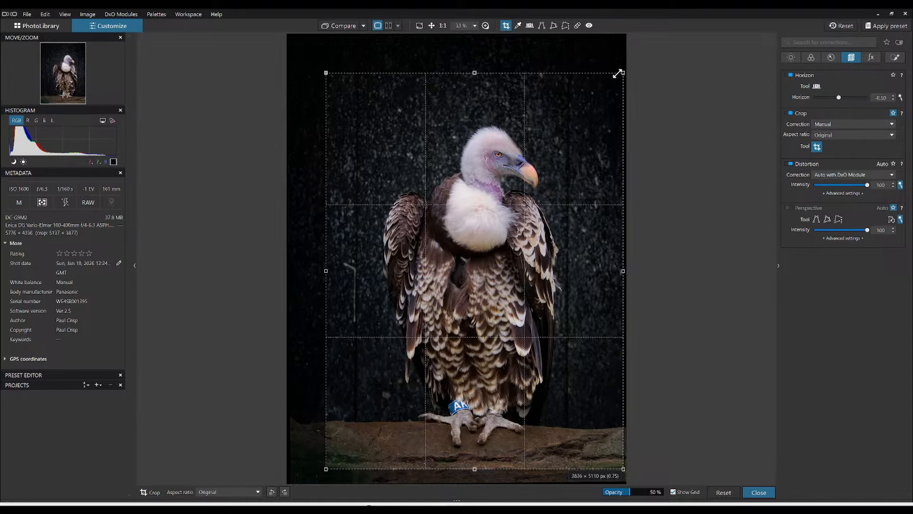
{"action": "key", "text": "Return"}
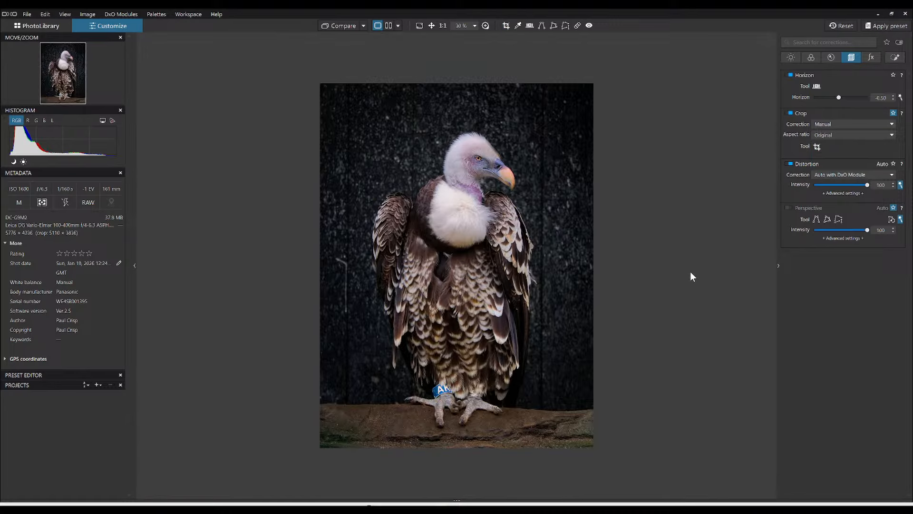
- Check what Mask 1 covers, fine-tune the exposure of Mask 2 back to 2.33 and set its microcontrast to -49
{"action": "left_click", "coordinate": [895, 57]}
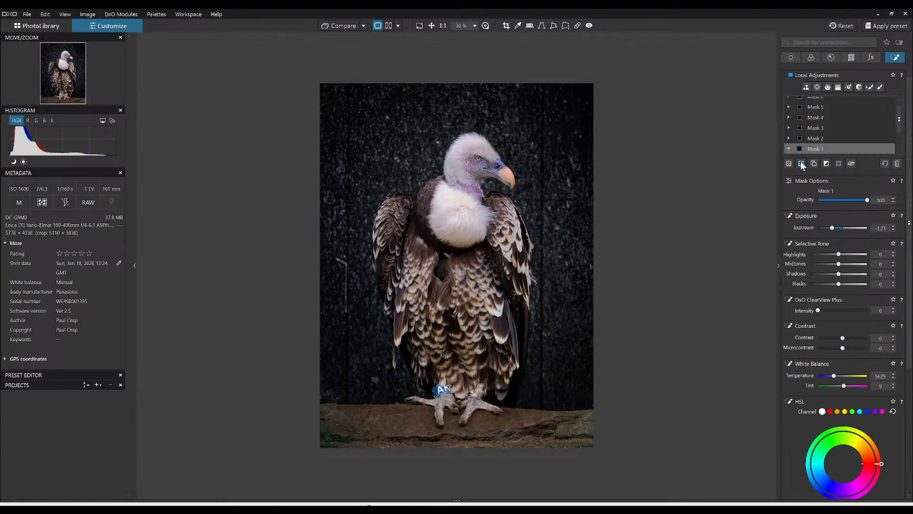
{"action": "scroll", "coordinate": [807, 148], "scroll_direction": "down", "scroll_amount": 1}
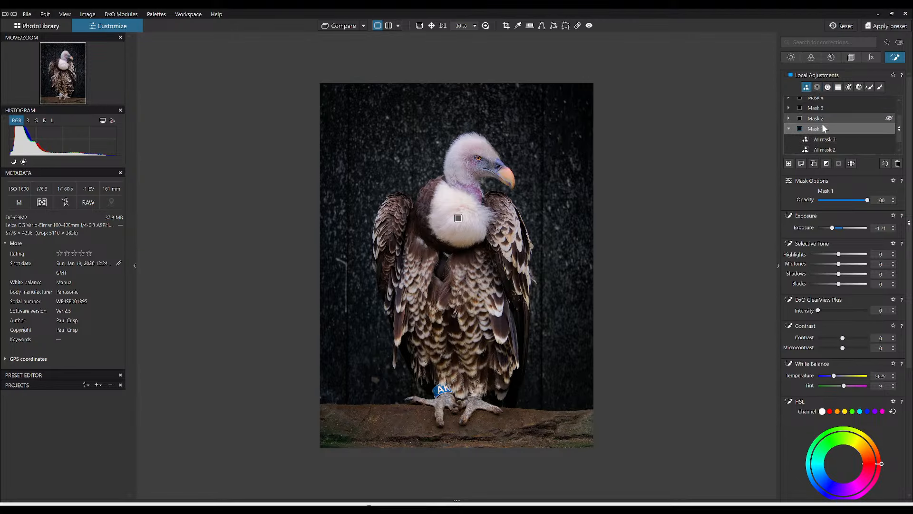
{"action": "left_click", "coordinate": [822, 139]}
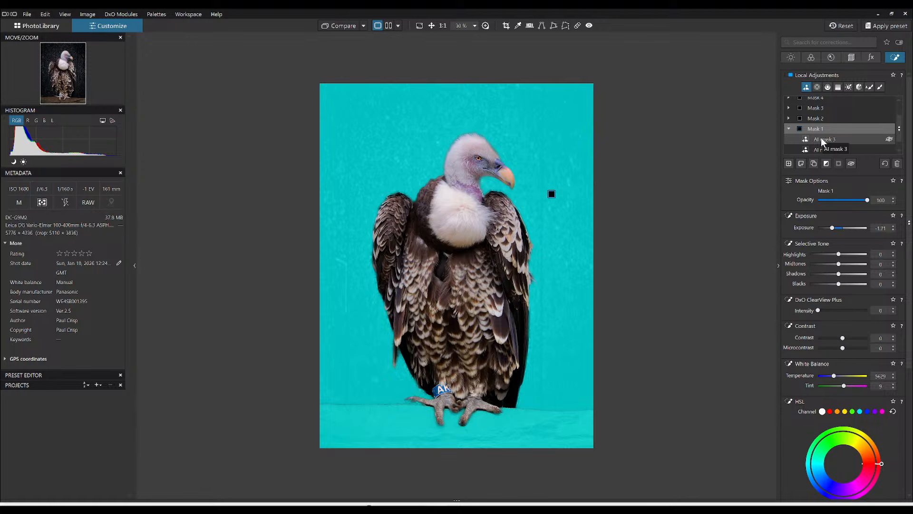
{"action": "left_click", "coordinate": [824, 117]}
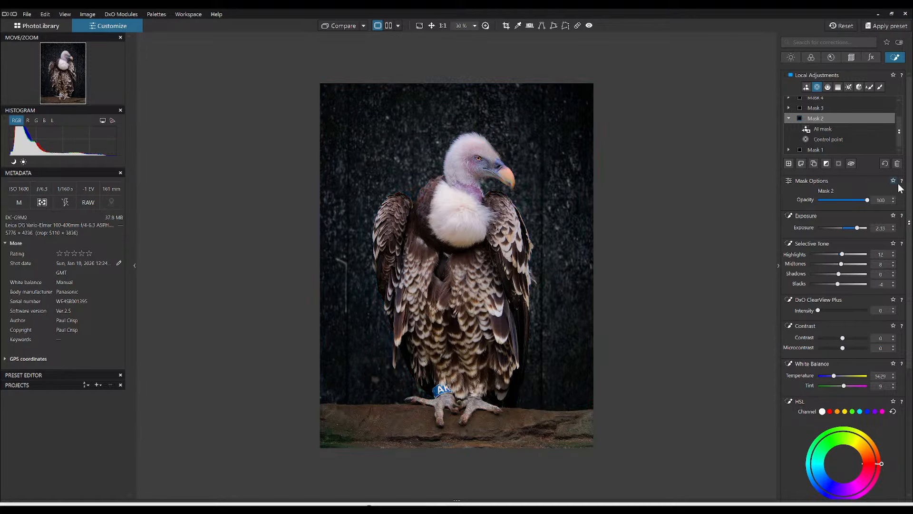
{"action": "left_click_drag", "start_coordinate": [857, 228], "coordinate": [859, 228]}
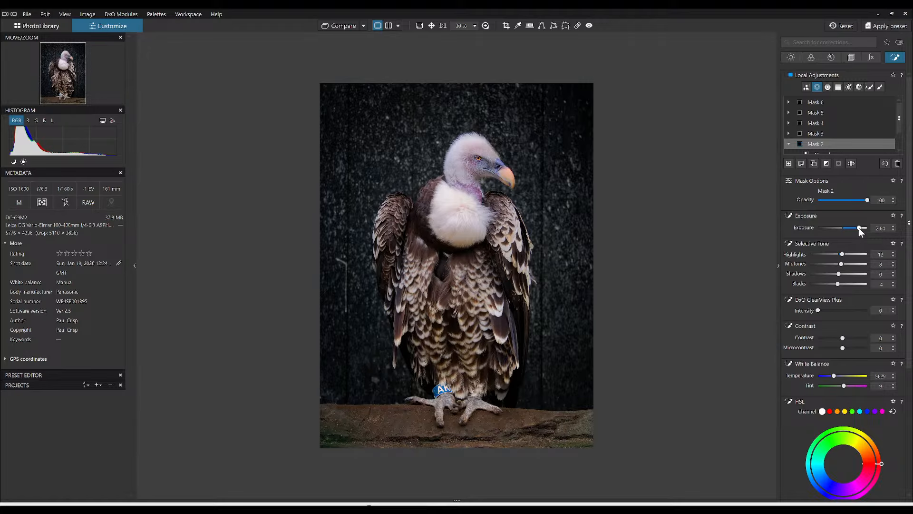
{"action": "left_click_drag", "start_coordinate": [859, 228], "coordinate": [859, 228]}
{"action": "scroll", "coordinate": [828, 316], "scroll_direction": "down", "scroll_amount": 3}
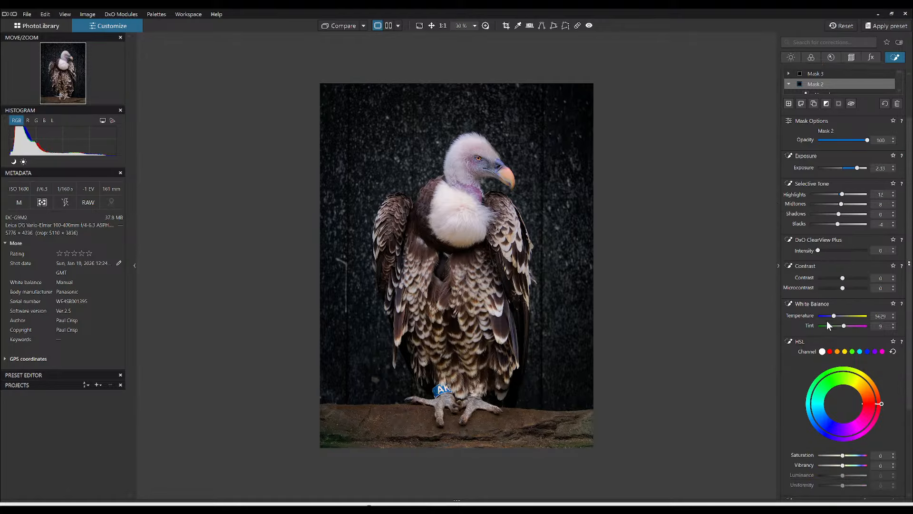
{"action": "mouse_move", "coordinate": [841, 288]}
{"action": "left_mouse_down"}
{"action": "mouse_move", "coordinate": [823, 289]}
{"action": "mouse_move", "coordinate": [831, 288]}
{"action": "left_mouse_up"}
{"action": "scroll", "coordinate": [825, 321], "scroll_direction": "down", "scroll_amount": 2}
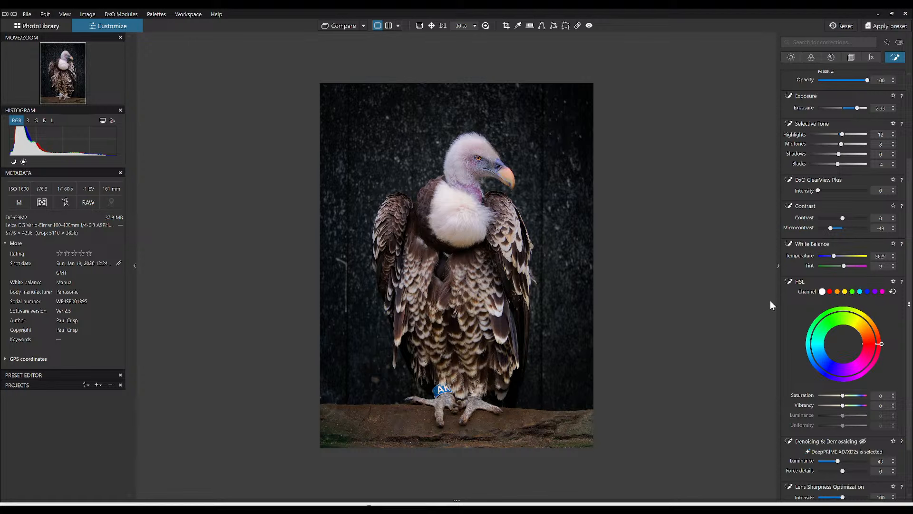
- Export the vulture photo to disk as a full-size JPEG at quality 100 in the original image folder, with the suffix -dxo
{"action": "right_click", "coordinate": [595, 262]}
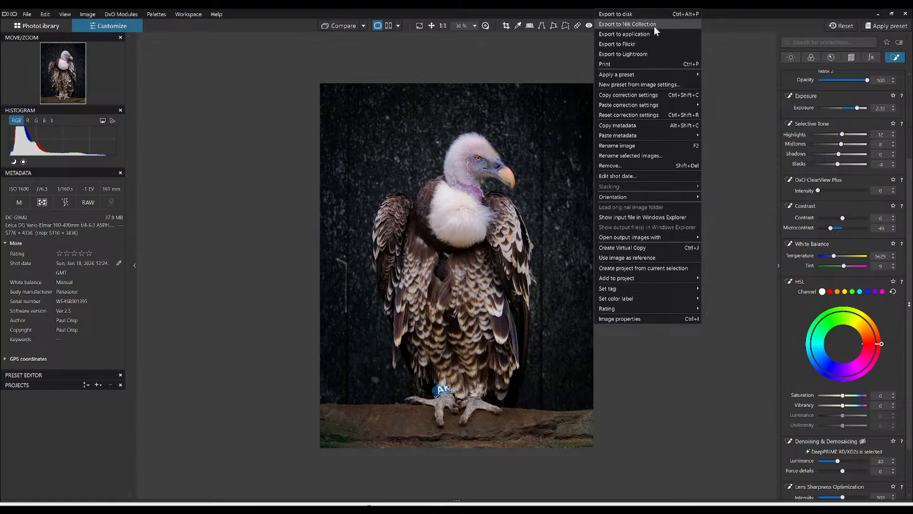
{"action": "left_click", "coordinate": [652, 14]}
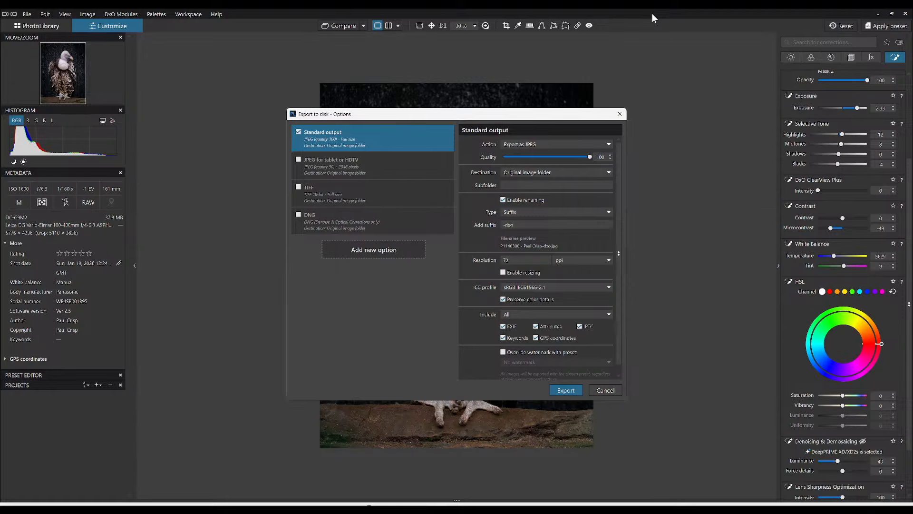
{"action": "key", "text": "Escape"}
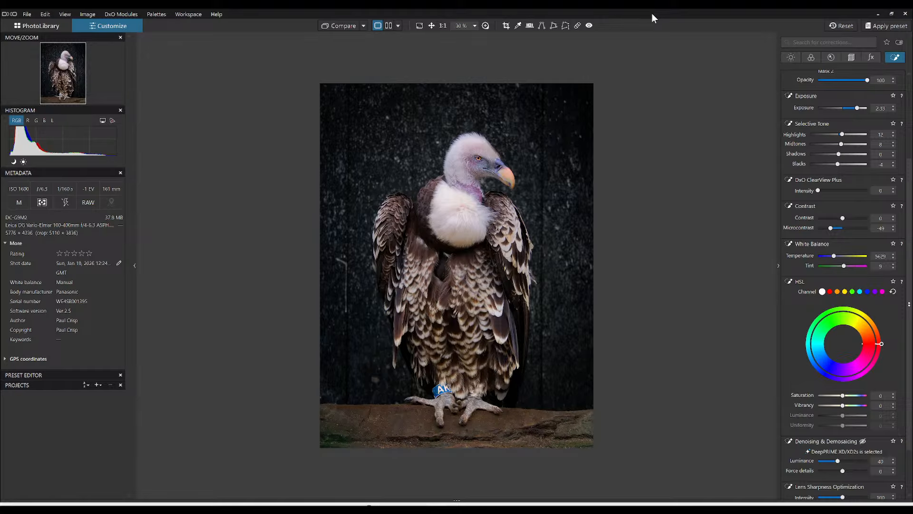
- Choose the exported JPEG as comparison image, reset the raw vulture photo's corrections and show both side by side with the palettes hidden
{"action": "left_click", "coordinate": [364, 27]}
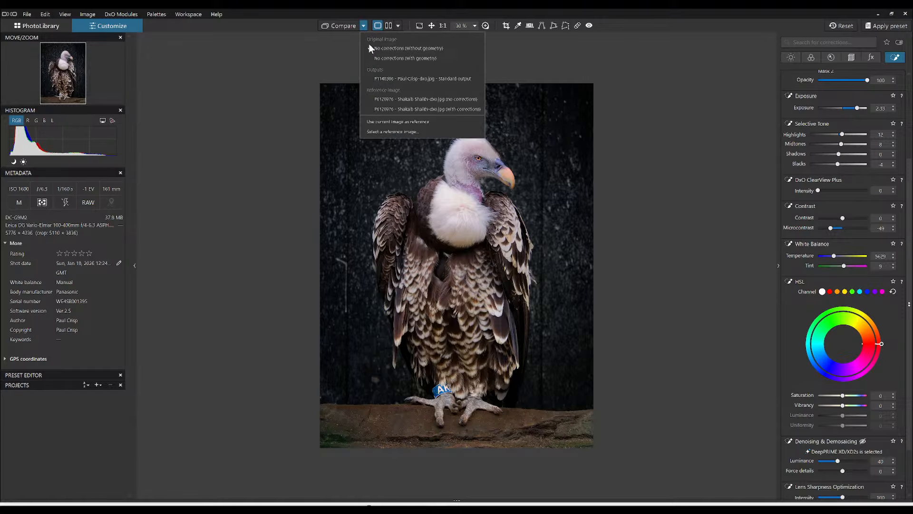
{"action": "left_click", "coordinate": [383, 78]}
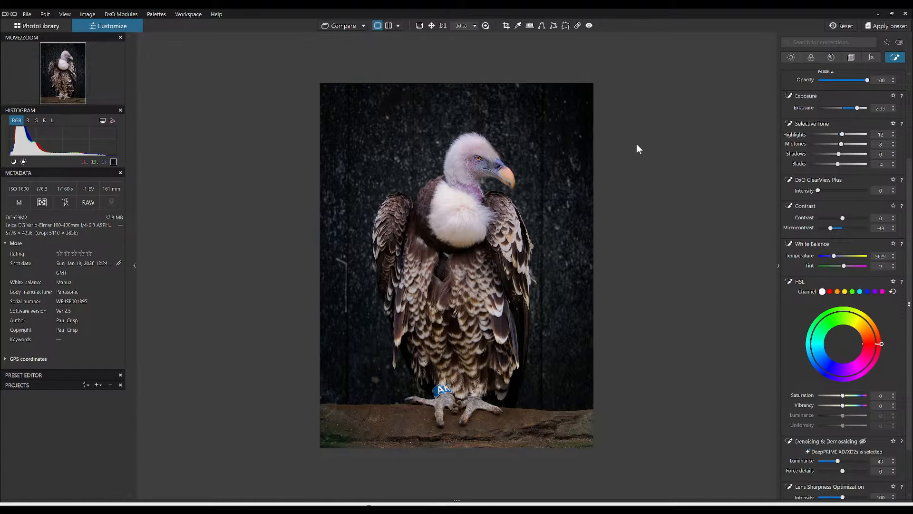
{"action": "left_click", "coordinate": [841, 25]}
{"action": "left_click", "coordinate": [389, 25]}
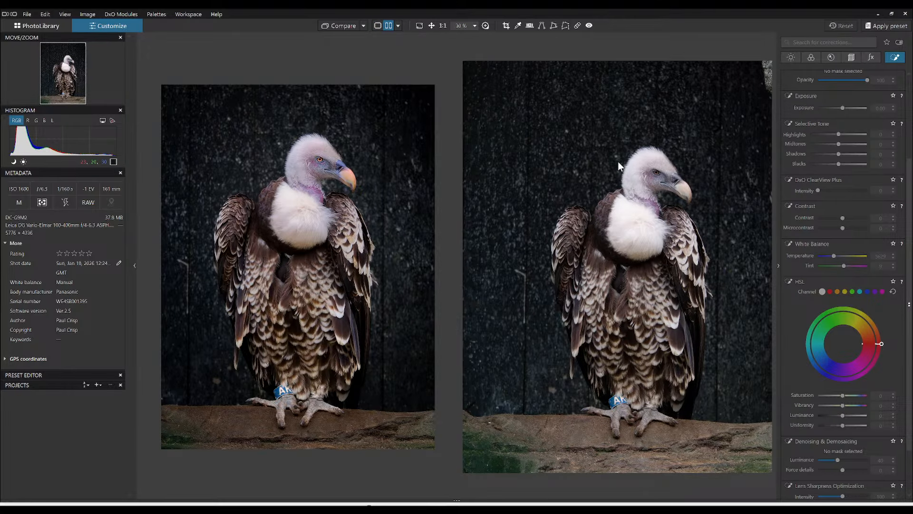
{"action": "key", "text": "Tab"}
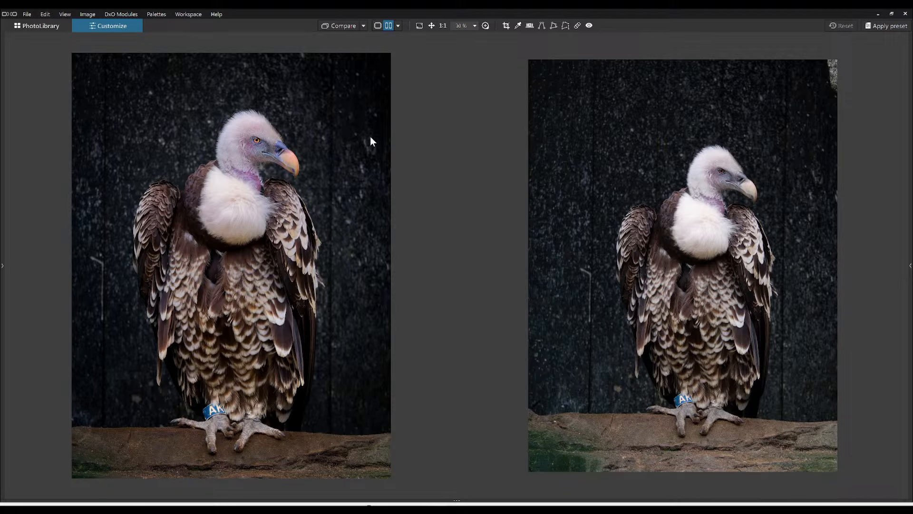
- Compare the edited and uncorrected vulture in a left/right split view, enlarging the head and placing the divider across the face
{"action": "left_click", "coordinate": [399, 25]}
{"action": "left_click", "coordinate": [414, 58]}
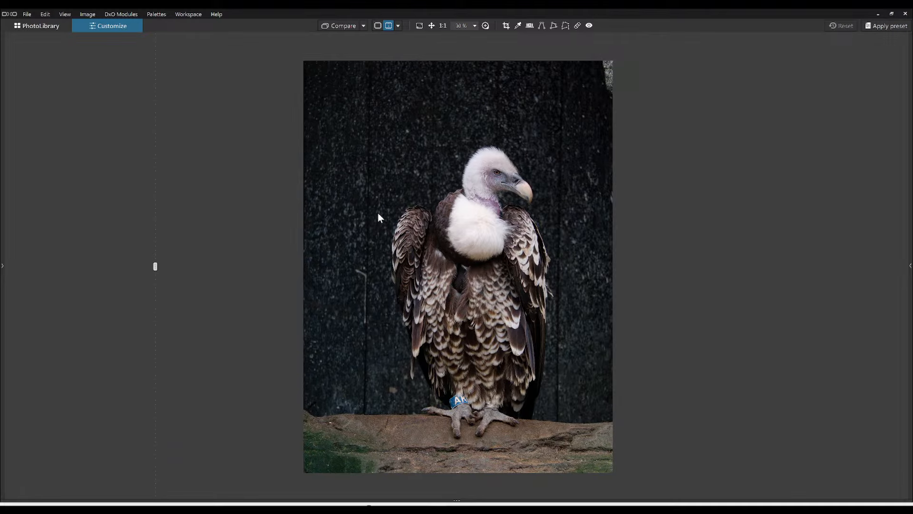
{"action": "scroll", "coordinate": [379, 218], "scroll_direction": "up", "scroll_amount": 4}
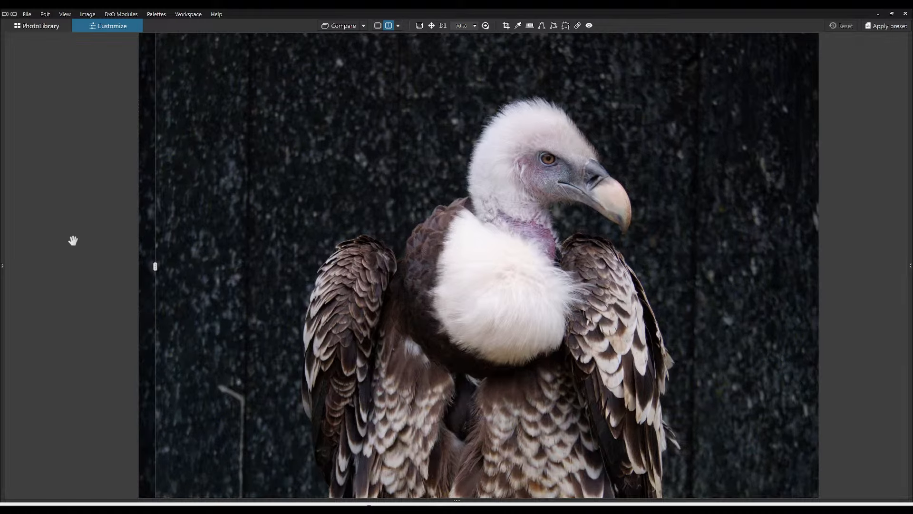
{"action": "left_click_drag", "start_coordinate": [155, 267], "coordinate": [528, 269]}
{"action": "scroll", "coordinate": [552, 58], "scroll_direction": "up", "scroll_amount": 3}
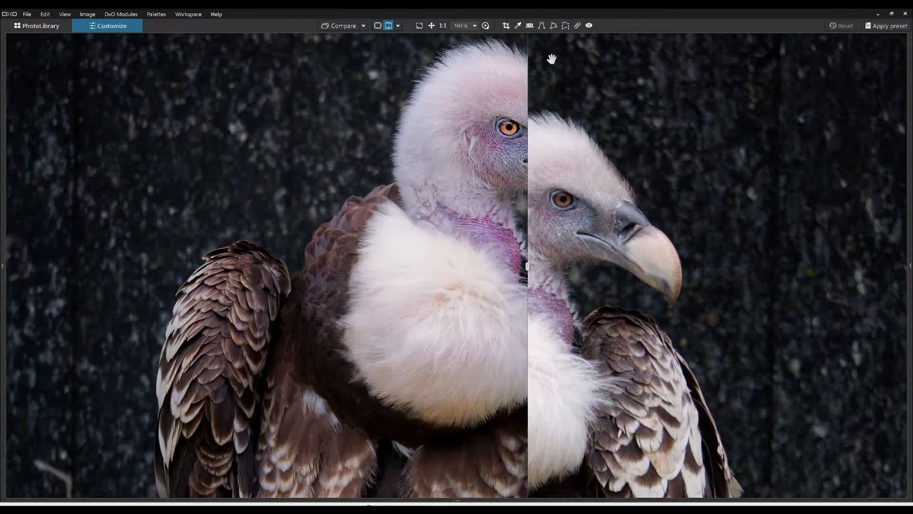
{"action": "scroll", "coordinate": [553, 77], "scroll_direction": "up", "scroll_amount": 4}
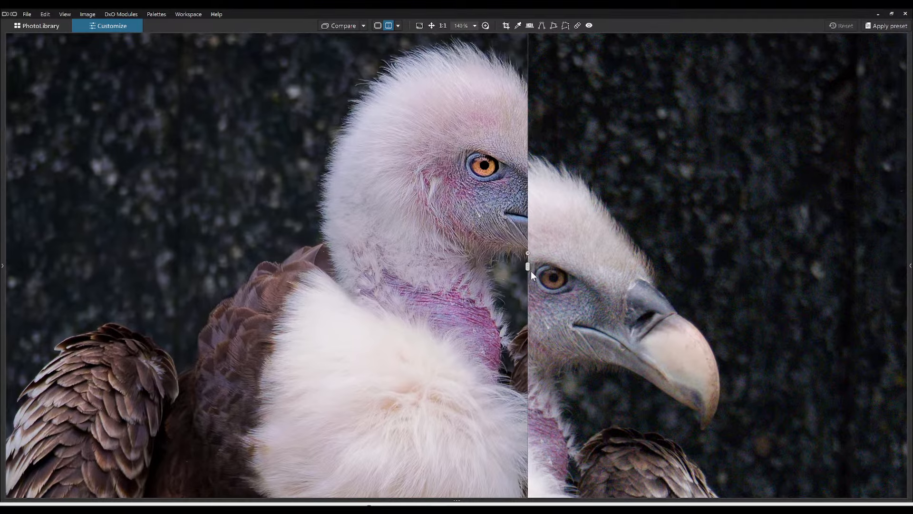
{"action": "left_click_drag", "start_coordinate": [528, 268], "coordinate": [497, 272]}
- Compare the edited and uncorrected vulture side by side, examining eye, feather and beak detail up close and the overall picture, and return to single view
{"action": "left_click", "coordinate": [399, 26]}
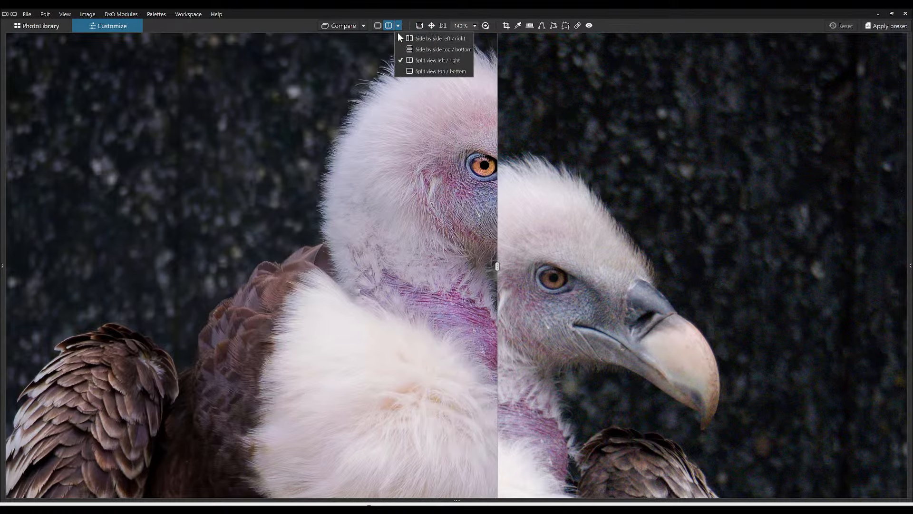
{"action": "left_click", "coordinate": [405, 38]}
{"action": "left_click_drag", "start_coordinate": [706, 269], "coordinate": [548, 108]}
{"action": "scroll", "coordinate": [646, 176], "scroll_direction": "up", "scroll_amount": 5}
{"action": "scroll", "coordinate": [334, 201], "scroll_direction": "up", "scroll_amount": 3}
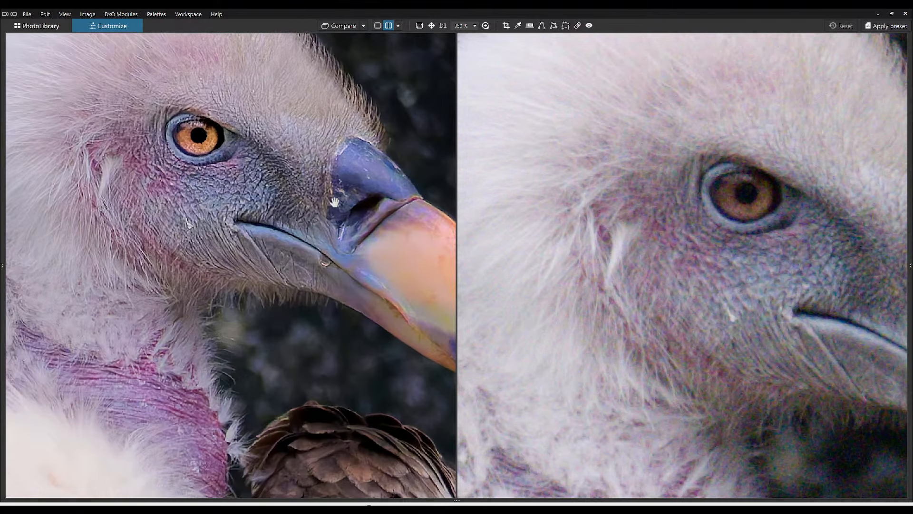
{"action": "mouse_move", "coordinate": [337, 205]}
{"action": "left_mouse_down"}
{"action": "mouse_move", "coordinate": [361, 220]}
{"action": "mouse_move", "coordinate": [329, 211]}
{"action": "left_mouse_up"}
{"action": "scroll", "coordinate": [612, 229], "scroll_direction": "down", "scroll_amount": 1}
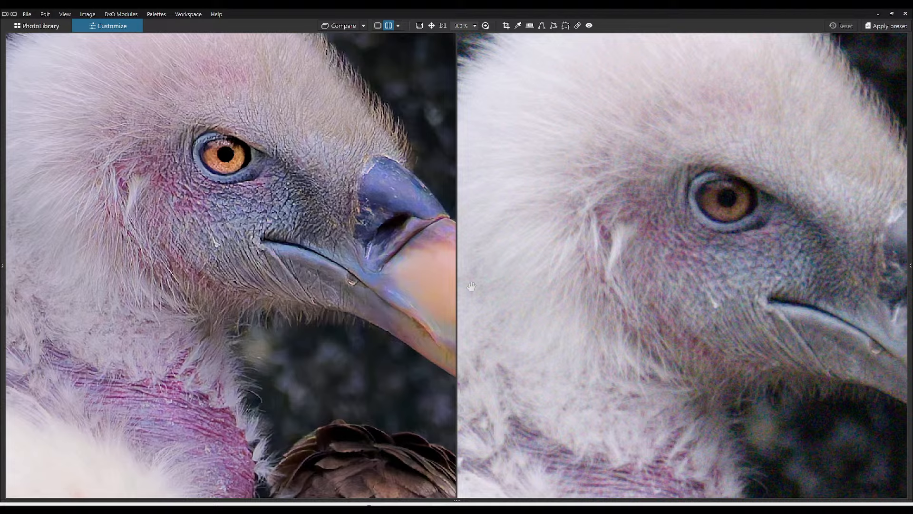
{"action": "scroll", "coordinate": [372, 333], "scroll_direction": "down", "scroll_amount": 1}
{"action": "scroll", "coordinate": [683, 349], "scroll_direction": "down", "scroll_amount": 3}
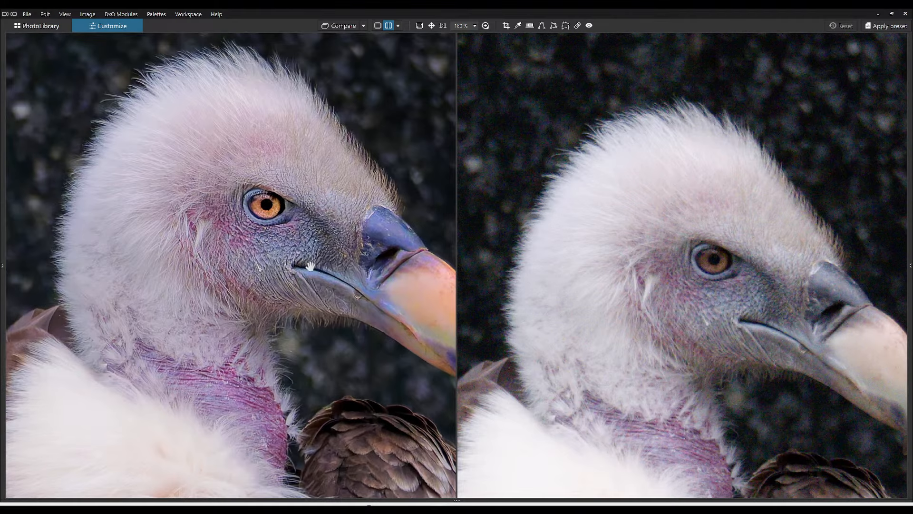
{"action": "scroll", "coordinate": [310, 267], "scroll_direction": "down", "scroll_amount": 2}
{"action": "scroll", "coordinate": [681, 340], "scroll_direction": "down", "scroll_amount": 2}
{"action": "scroll", "coordinate": [237, 239], "scroll_direction": "down", "scroll_amount": 2}
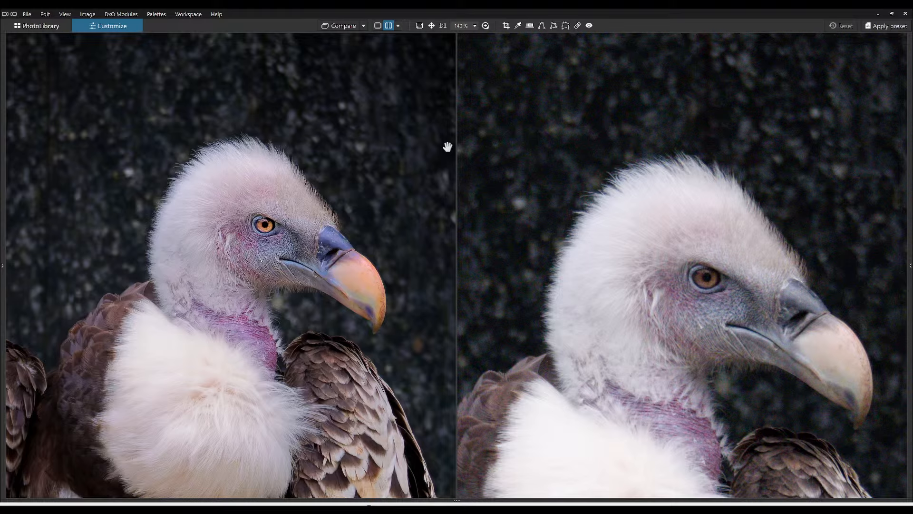
{"action": "scroll", "coordinate": [383, 133], "scroll_direction": "down", "scroll_amount": 3}
{"action": "scroll", "coordinate": [387, 138], "scroll_direction": "down", "scroll_amount": 1}
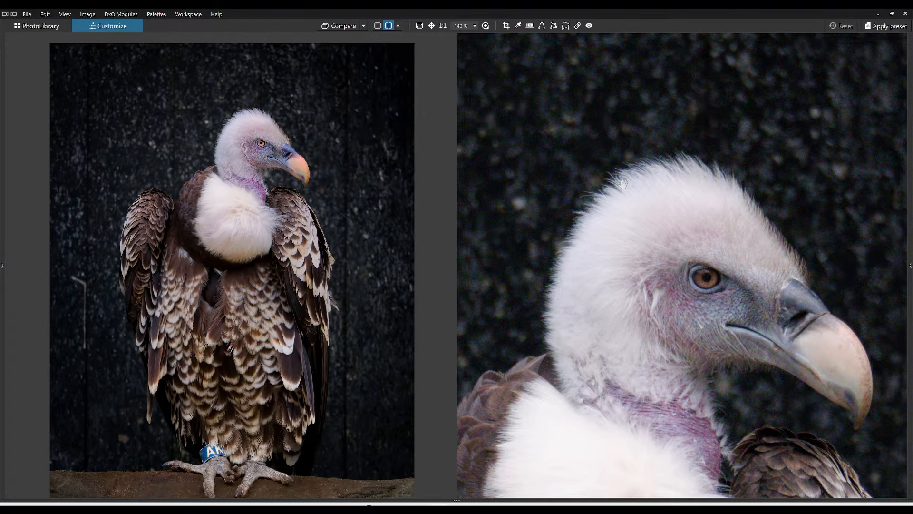
{"action": "scroll", "coordinate": [624, 184], "scroll_direction": "down", "scroll_amount": 4}
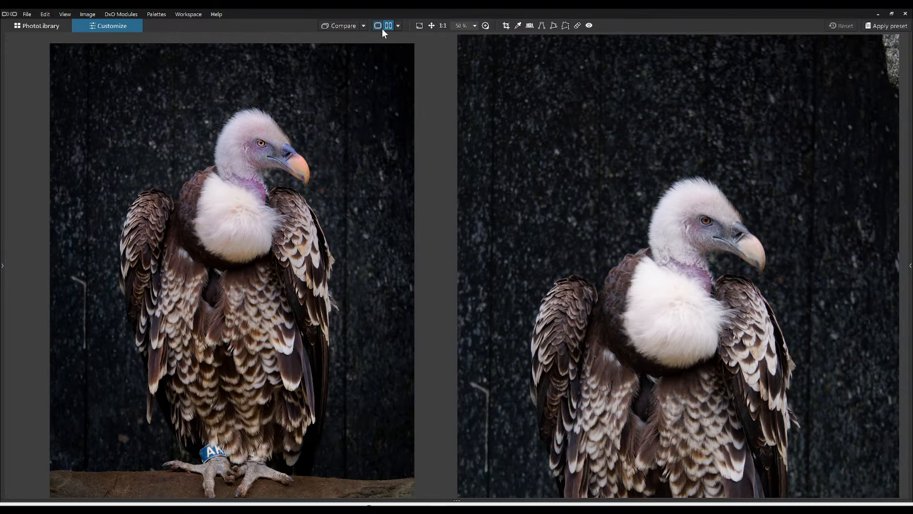
{"action": "left_click", "coordinate": [381, 26]}
- Open the photo of the cormorant taking off from the water for editing and apply the 00000 demo general purpose preset
{"action": "left_click", "coordinate": [41, 25]}
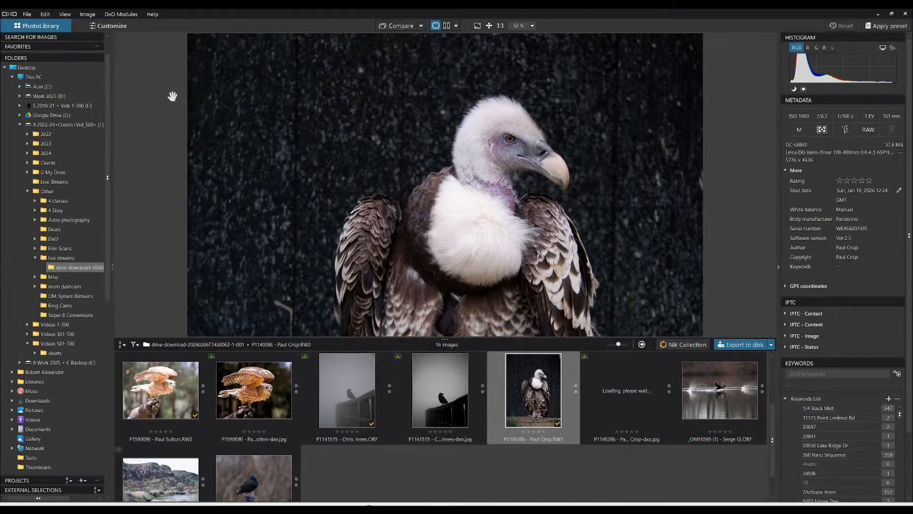
{"action": "left_click", "coordinate": [708, 393]}
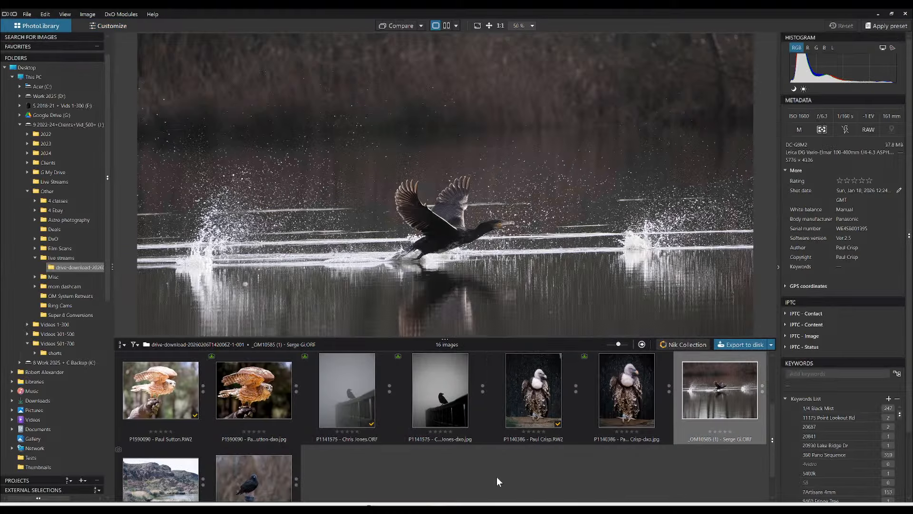
{"action": "scroll", "coordinate": [496, 477], "scroll_direction": "down", "scroll_amount": 1}
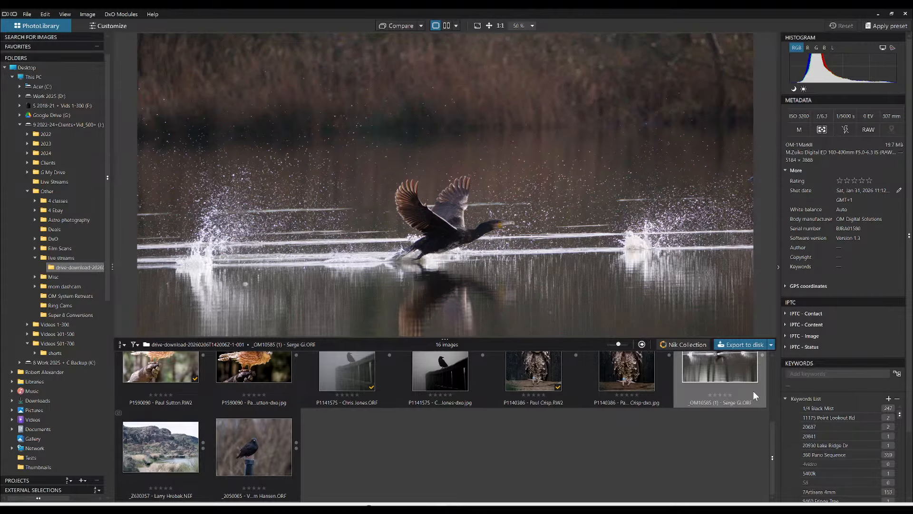
{"action": "double_click", "coordinate": [724, 371]}
{"action": "scroll", "coordinate": [479, 237], "scroll_direction": "down", "scroll_amount": 1}
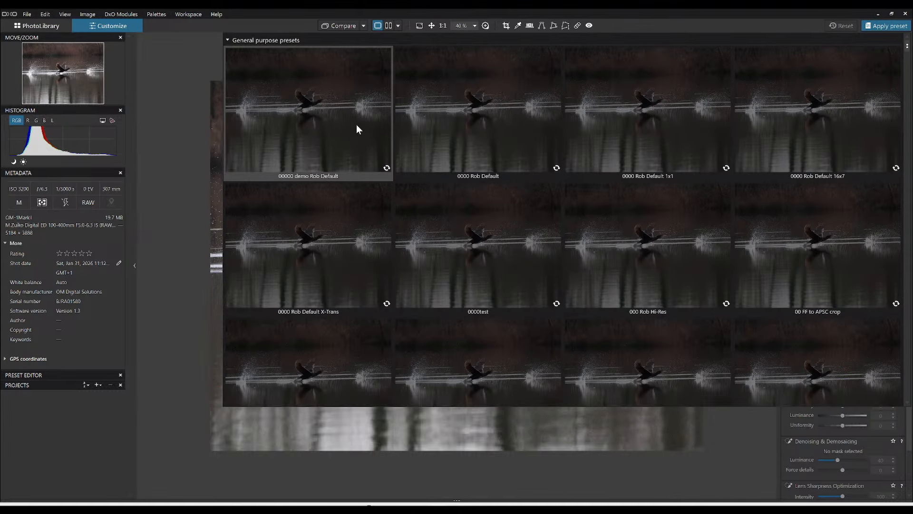
{"action": "left_click", "coordinate": [357, 126]}
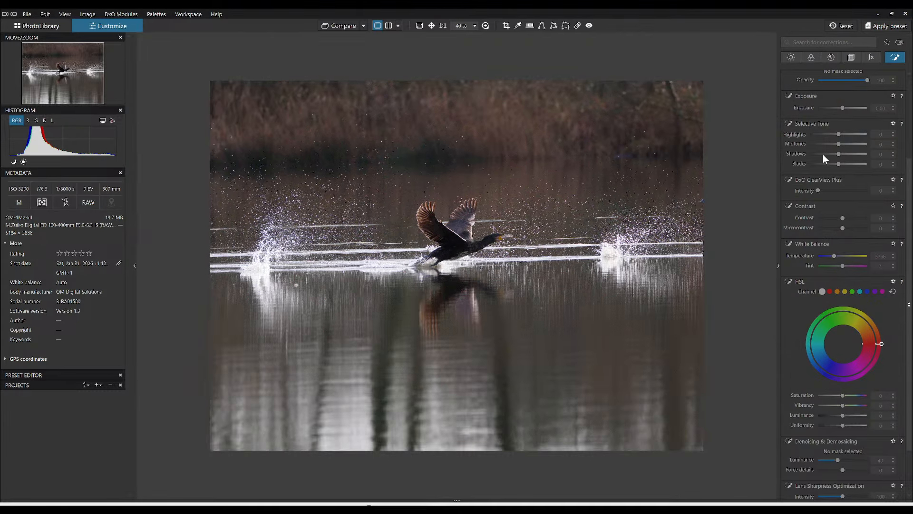
- Level the cormorant photo by setting the horizon to 1.50
{"action": "left_click", "coordinate": [852, 58]}
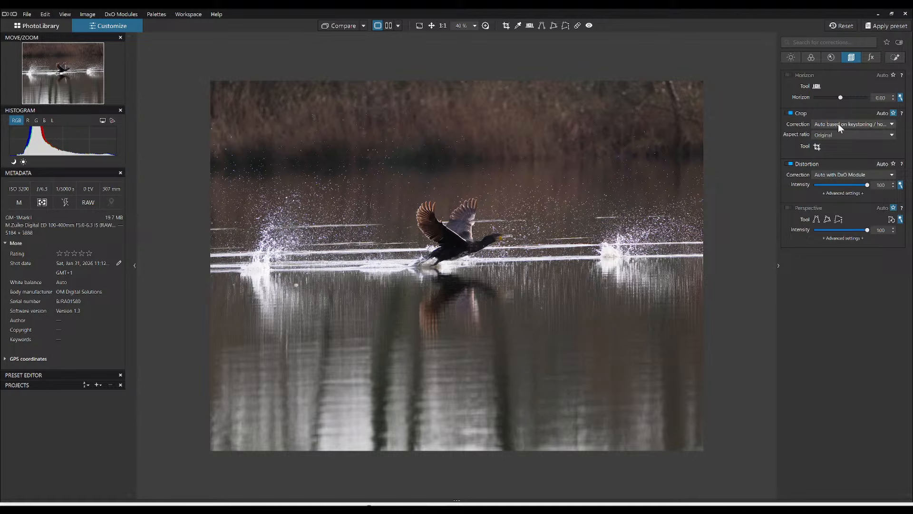
{"action": "left_click_drag", "start_coordinate": [841, 98], "coordinate": [844, 98]}
{"action": "scroll", "coordinate": [840, 98], "scroll_direction": "up", "scroll_amount": 3}
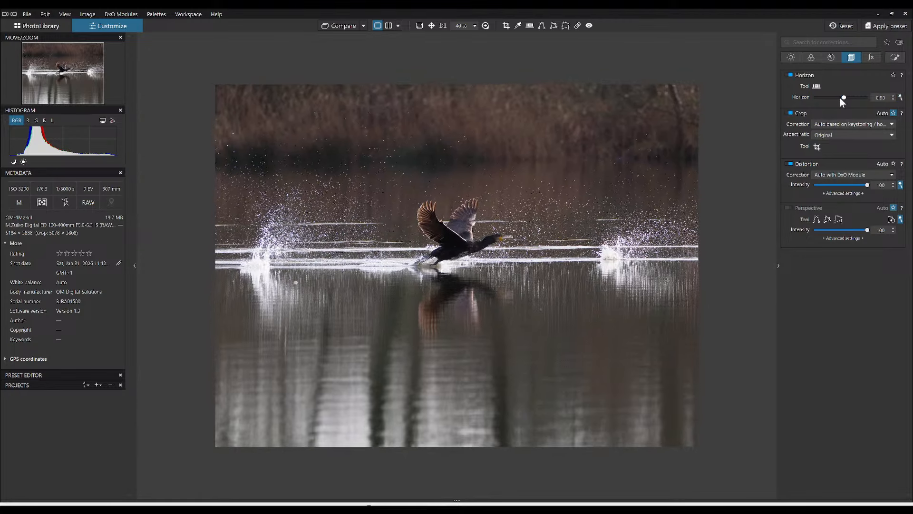
{"action": "scroll", "coordinate": [840, 98], "scroll_direction": "up", "scroll_amount": 2}
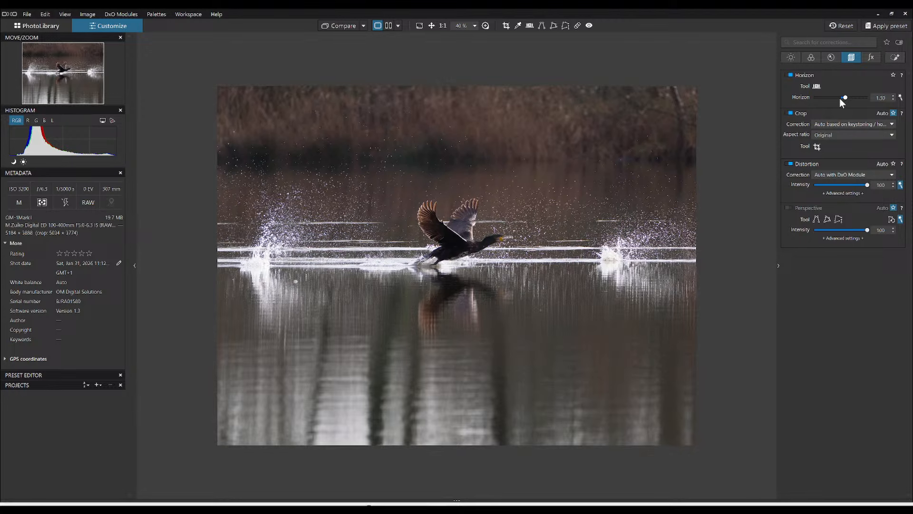
{"action": "scroll", "coordinate": [840, 98], "scroll_direction": "up", "scroll_amount": 1}
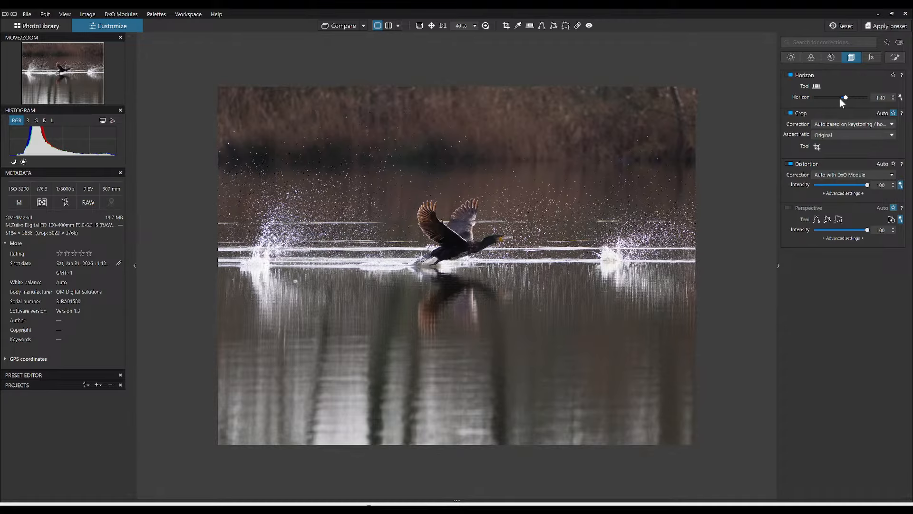
{"action": "scroll", "coordinate": [840, 98], "scroll_direction": "up", "scroll_amount": 1}
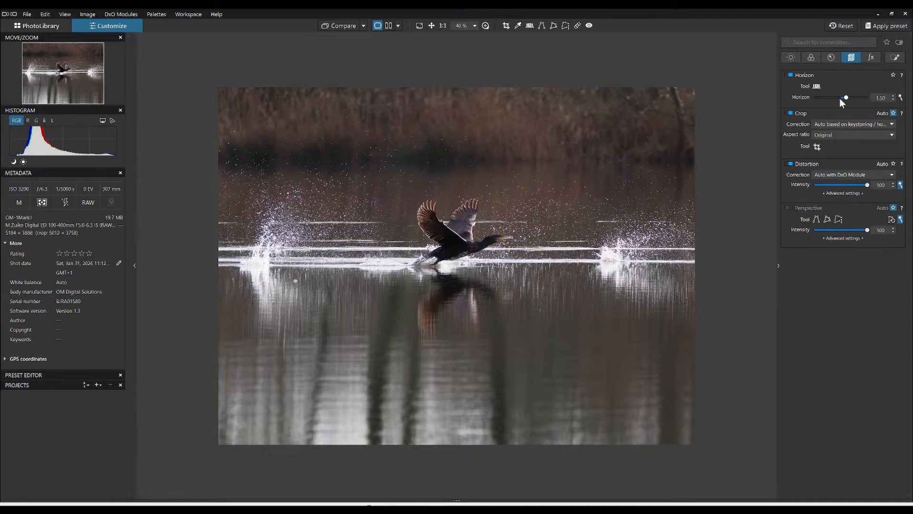
- Create an AI mask covering the dark water in front of and behind the cormorant, leaving the bird out
{"action": "left_click", "coordinate": [896, 57]}
{"action": "left_click", "coordinate": [804, 88]}
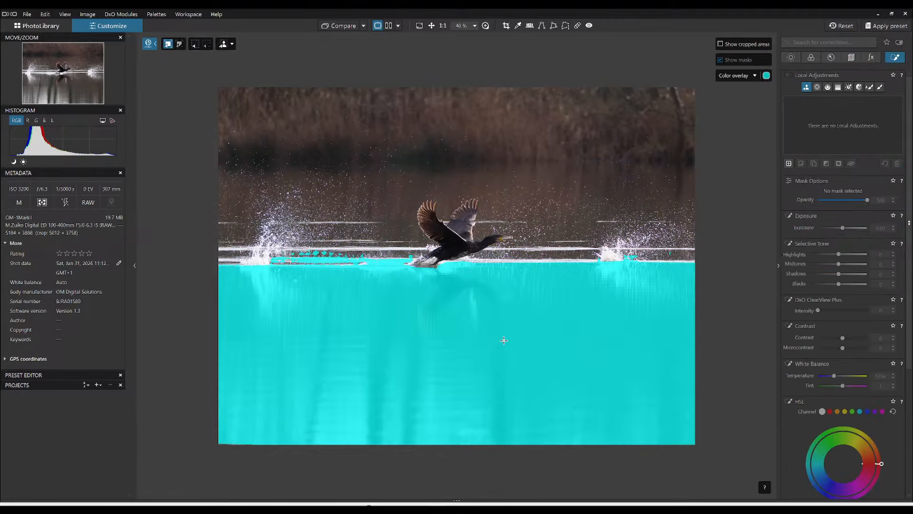
{"action": "left_click", "coordinate": [504, 340]}
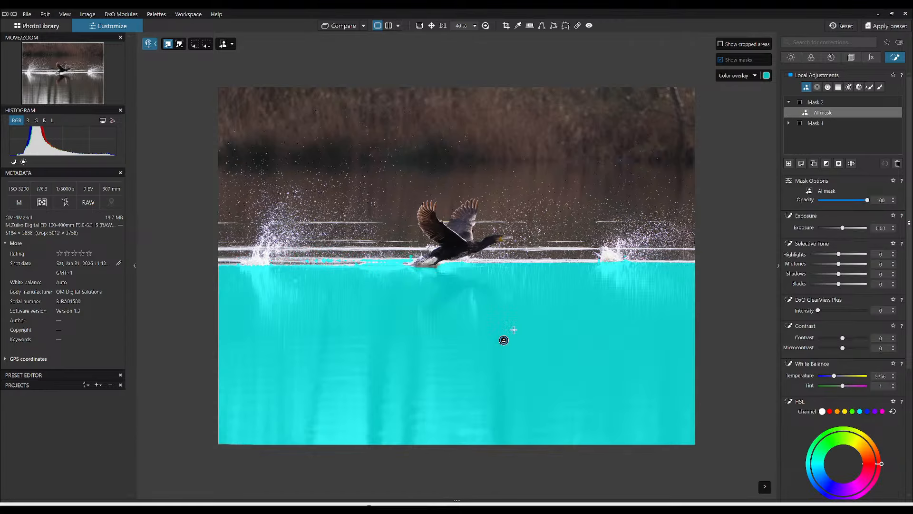
{"action": "left_click", "coordinate": [504, 340]}
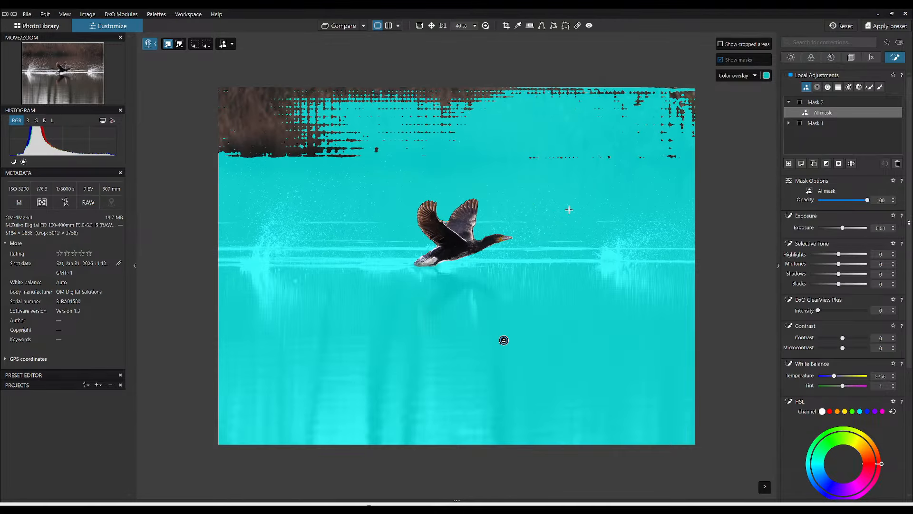
{"action": "left_click", "coordinate": [569, 209]}
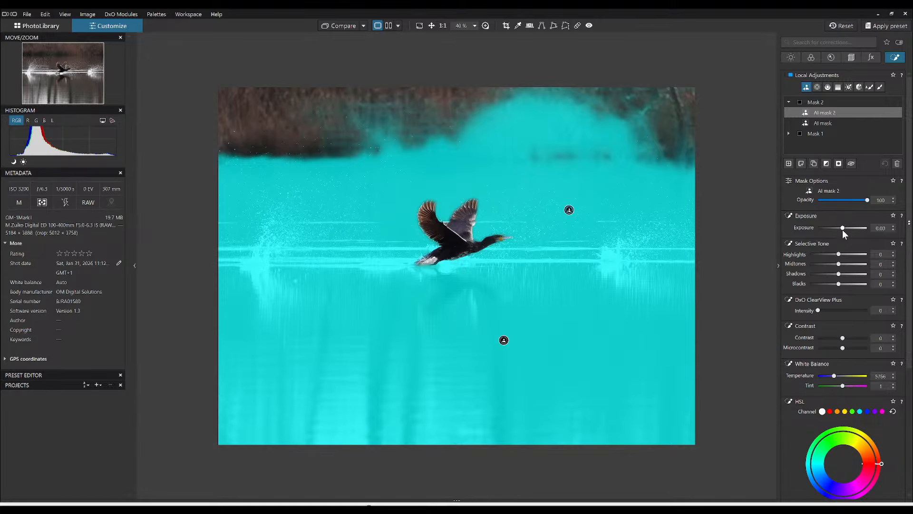
- Darken the masked water with midtones -12, shadows -28, blacks -48 and exposure -0.48, and set the photo's overall exposure to 0.68
{"action": "left_click_drag", "start_coordinate": [839, 284], "coordinate": [835, 264]}
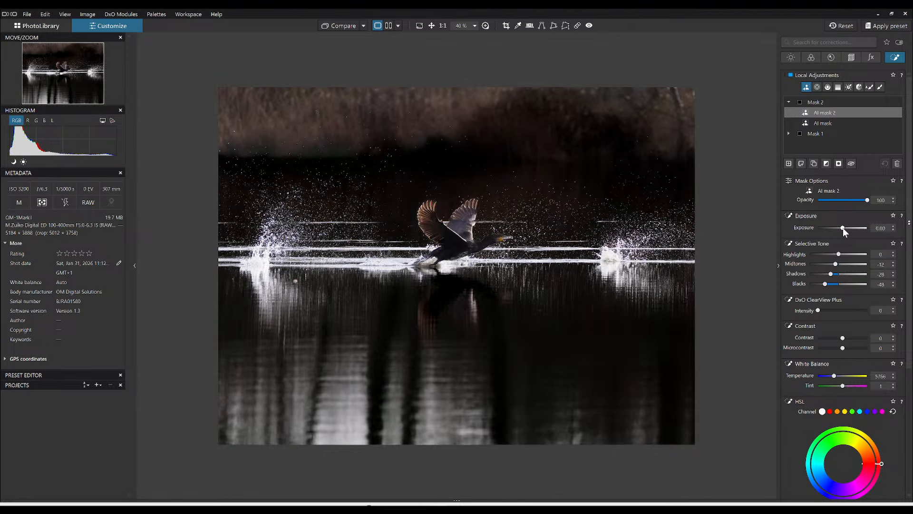
{"action": "left_click_drag", "start_coordinate": [843, 227], "coordinate": [840, 227]}
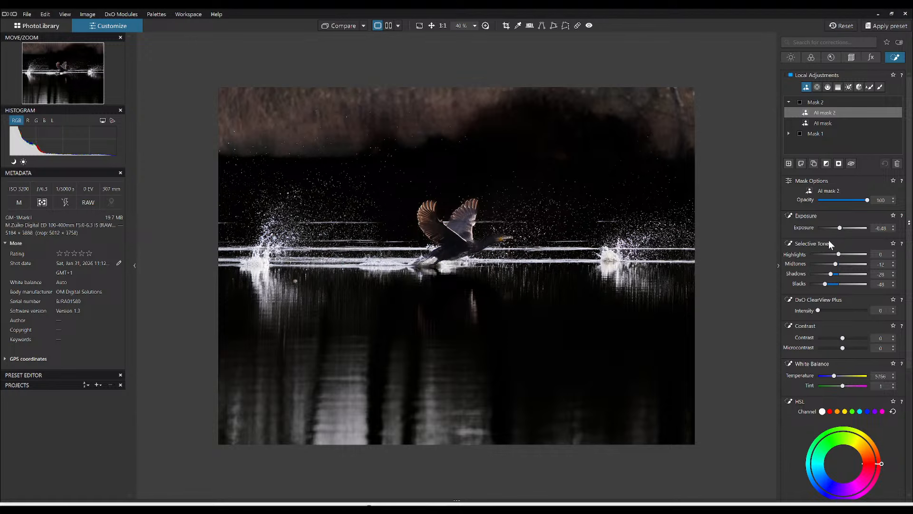
{"action": "left_click", "coordinate": [791, 58]}
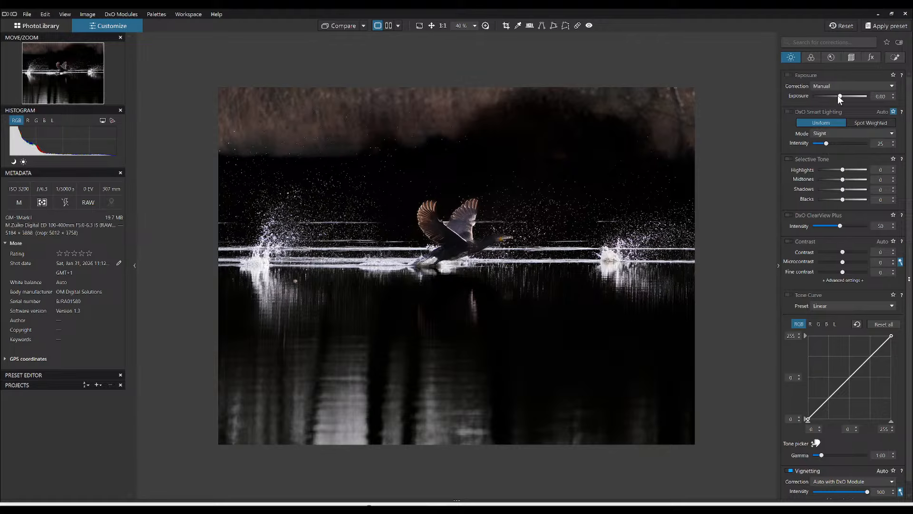
{"action": "left_click_drag", "start_coordinate": [839, 95], "coordinate": [845, 98]}
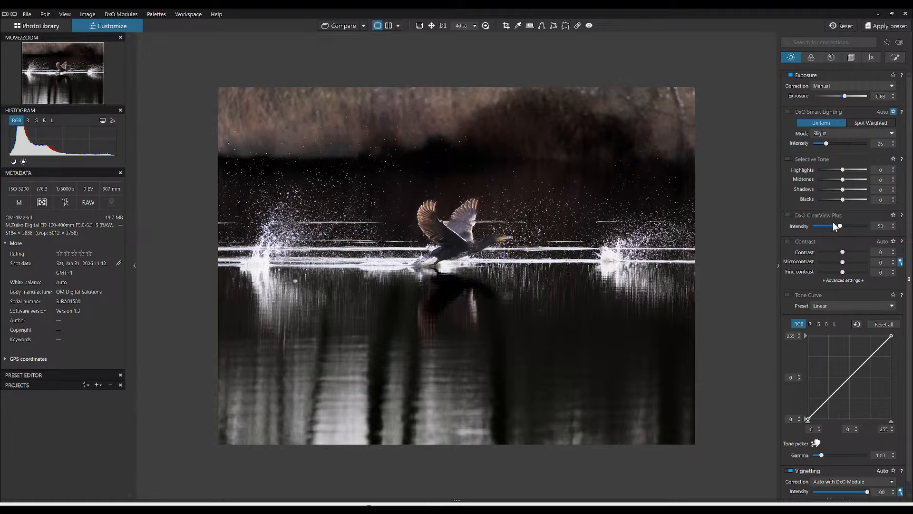
- Crop the cormorant photo to a 16 × 9 aspect ratio and shift the crop frame up toward the reeds
{"action": "left_click", "coordinate": [851, 57]}
{"action": "left_click", "coordinate": [829, 136]}
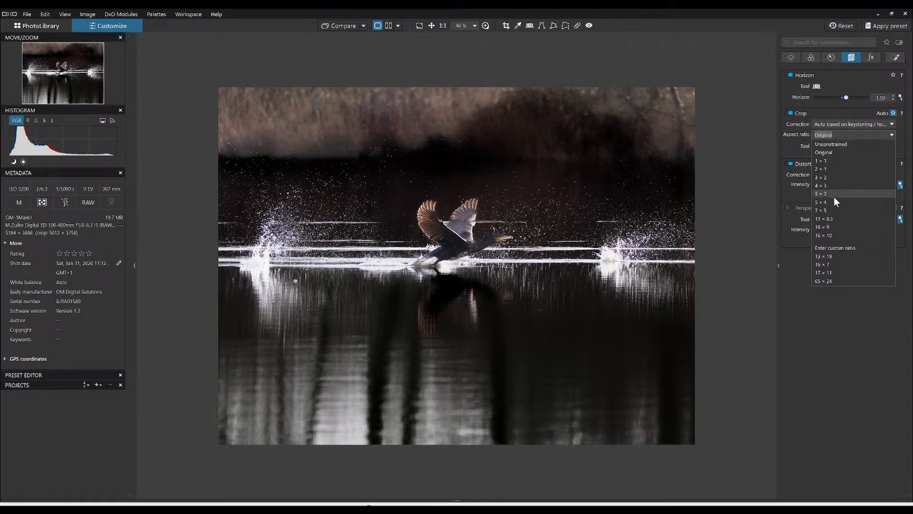
{"action": "left_click", "coordinate": [832, 227]}
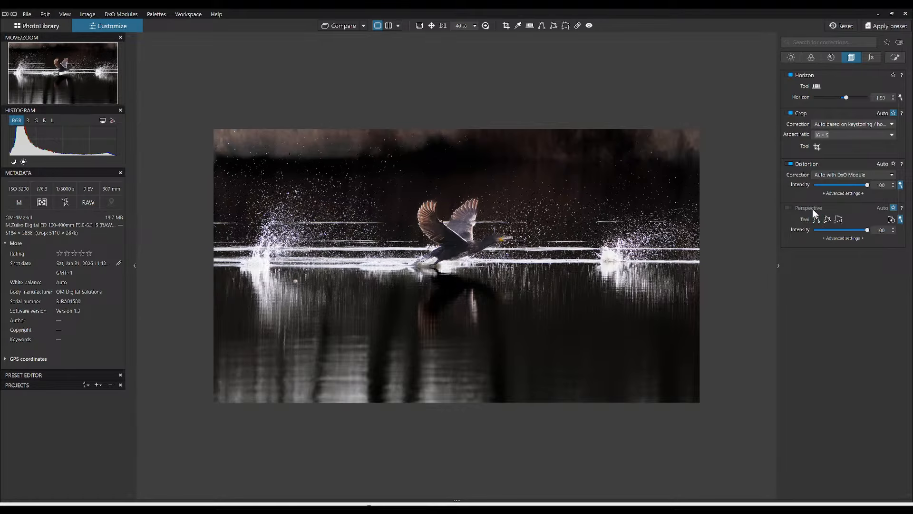
{"action": "left_click", "coordinate": [817, 147]}
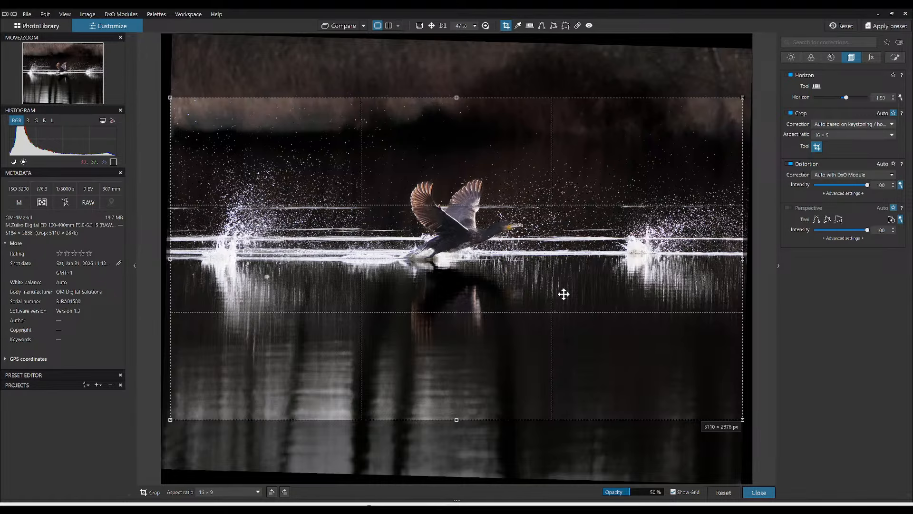
{"action": "left_click_drag", "start_coordinate": [564, 294], "coordinate": [566, 271]}
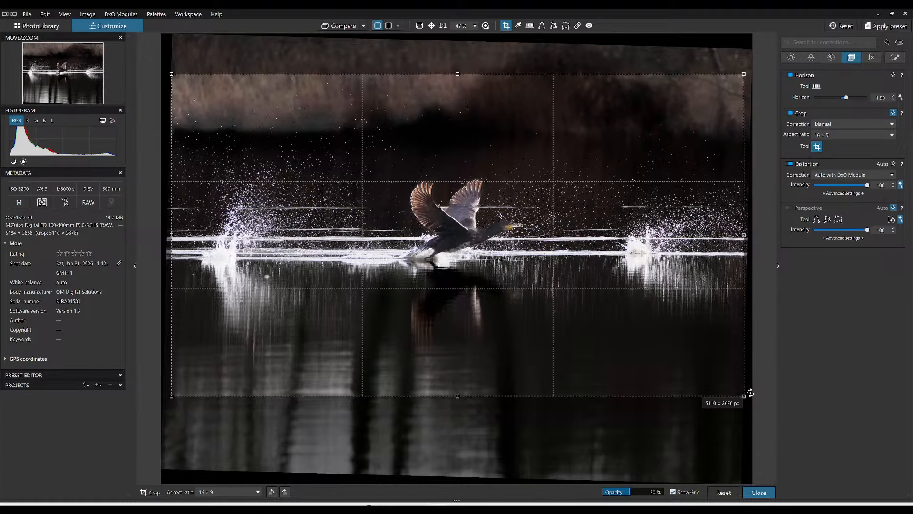
{"action": "left_click_drag", "start_coordinate": [743, 393], "coordinate": [616, 346]}
{"action": "key", "text": "Return"}
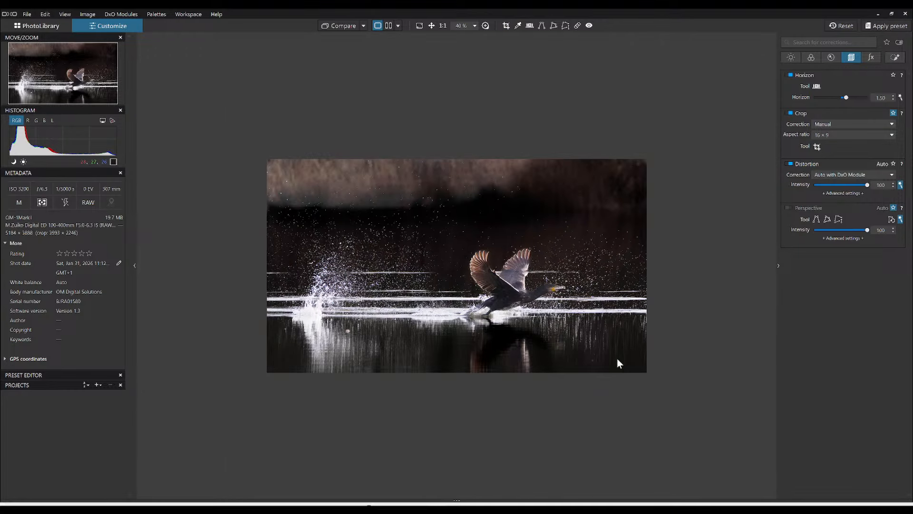
{"action": "key", "text": "ctrl+z"}
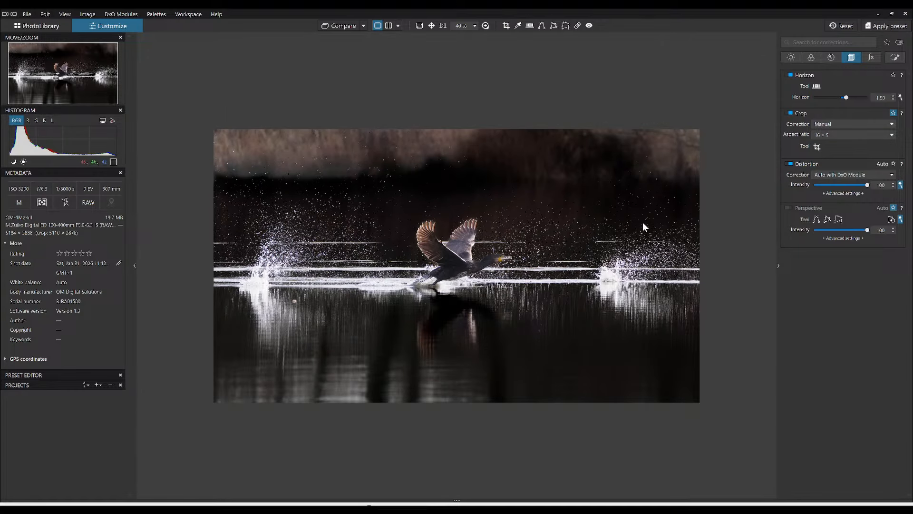
- Reposition the 16 × 9 crop higher so the bird sits just below the middle with more reeds above it
{"action": "left_click", "coordinate": [820, 150]}
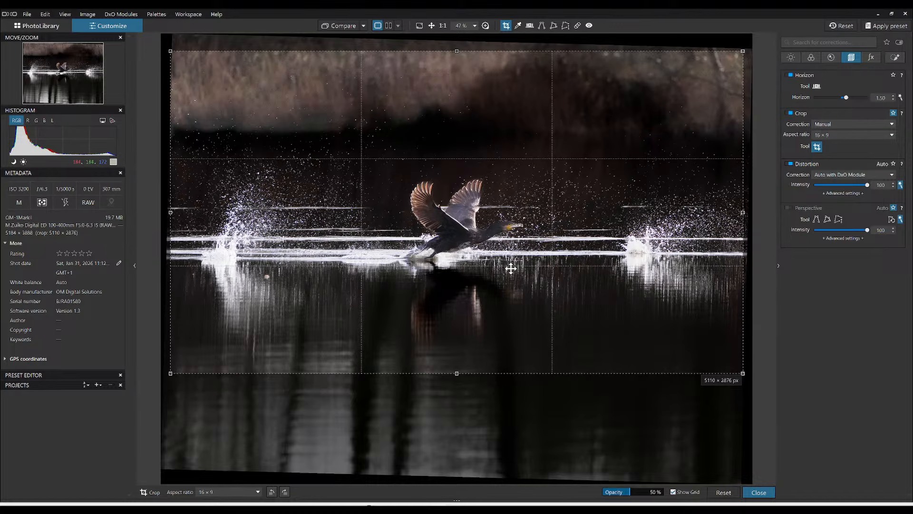
{"action": "left_click_drag", "start_coordinate": [510, 268], "coordinate": [514, 266]}
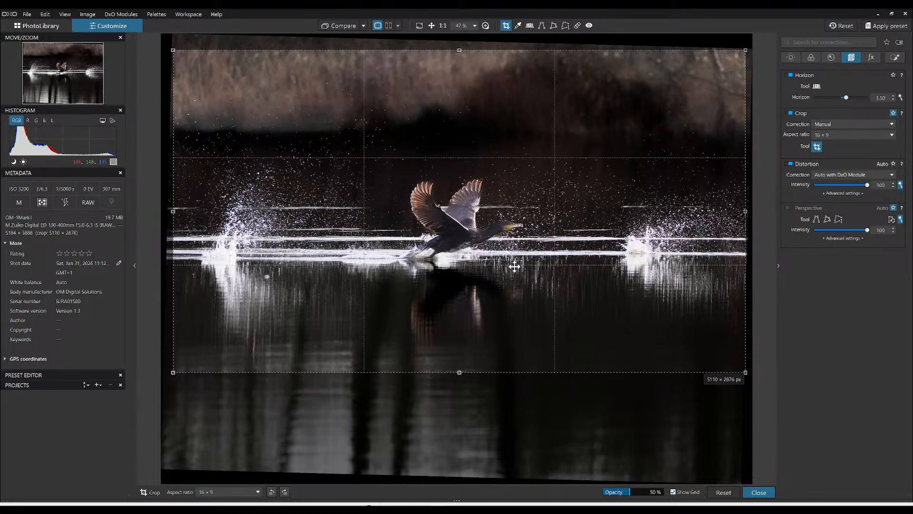
{"action": "key", "text": "Return"}
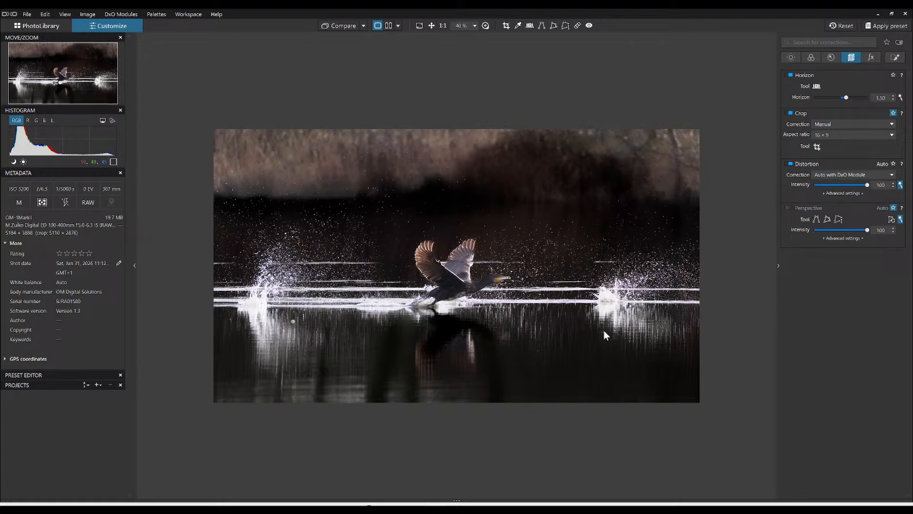
- Erase the reed bank along the far shore from the water mask, Mask 2, with a brush sub-mask, checking the colour overlay
{"action": "left_click", "coordinate": [889, 59]}
{"action": "left_click", "coordinate": [827, 124]}
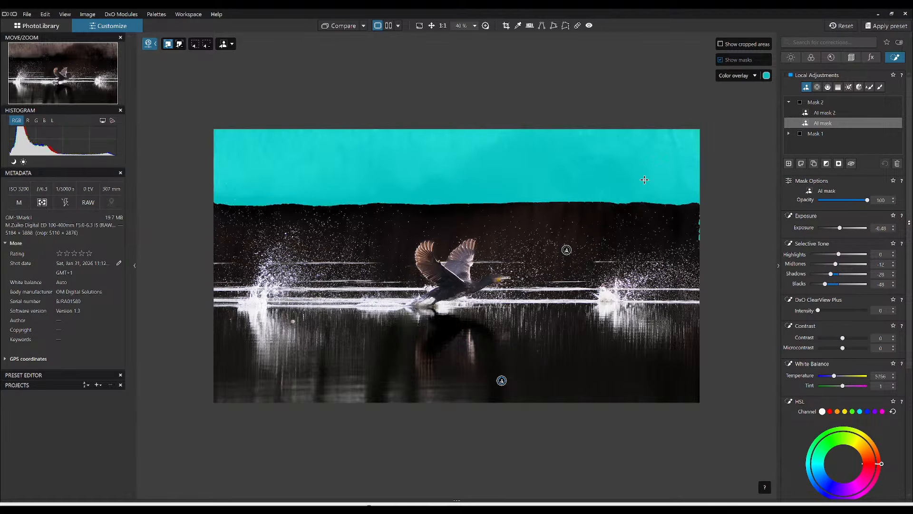
{"action": "left_click", "coordinate": [733, 60]}
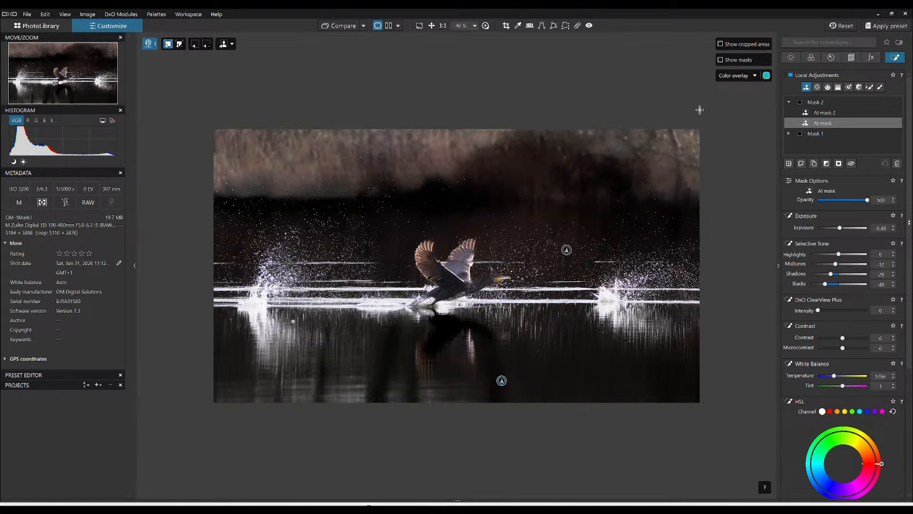
{"action": "left_click", "coordinate": [735, 60]}
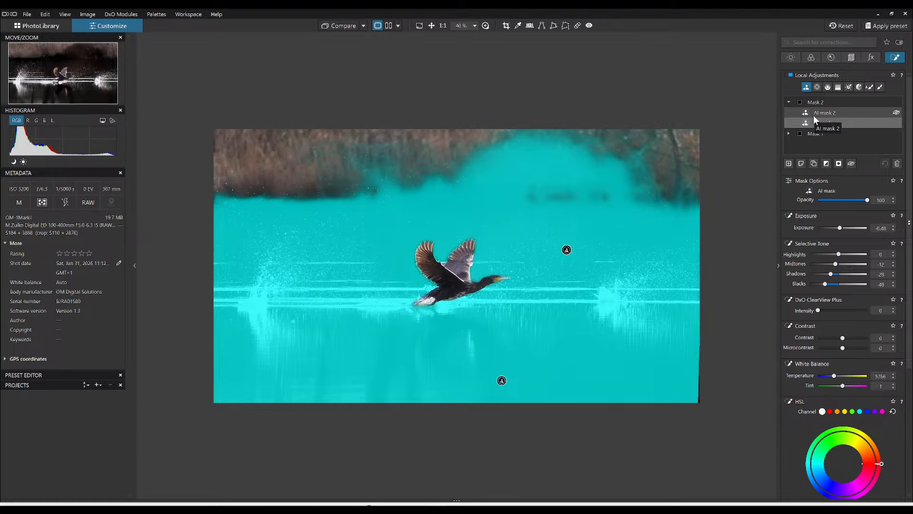
{"action": "left_click", "coordinate": [814, 115]}
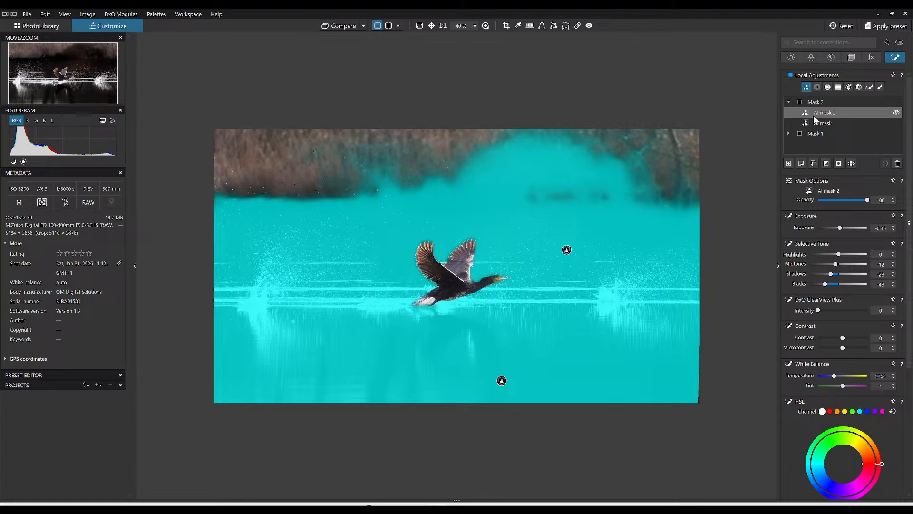
{"action": "left_click", "coordinate": [881, 87]}
{"action": "left_click", "coordinate": [801, 162]}
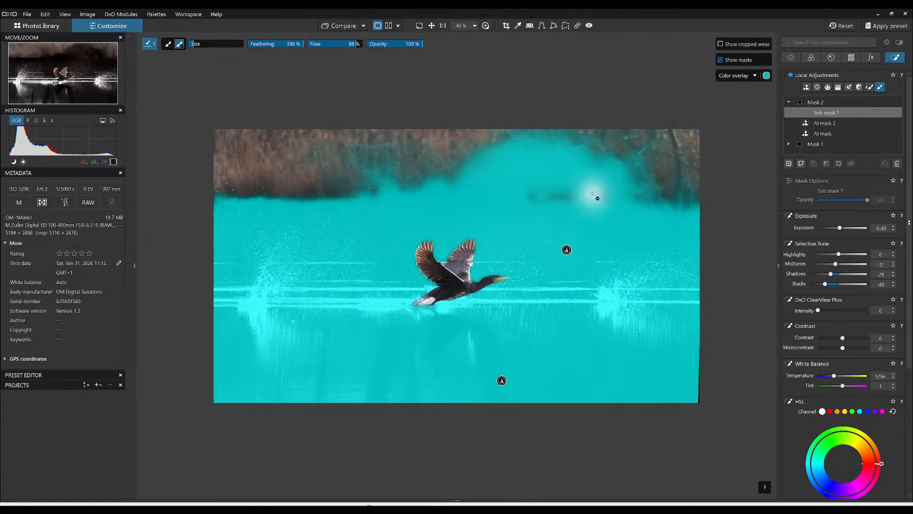
{"action": "mouse_move", "coordinate": [634, 170]}
{"action": "left_mouse_down"}
{"action": "mouse_move", "coordinate": [587, 148]}
{"action": "mouse_move", "coordinate": [469, 167]}
{"action": "mouse_move", "coordinate": [695, 185]}
{"action": "left_mouse_up"}
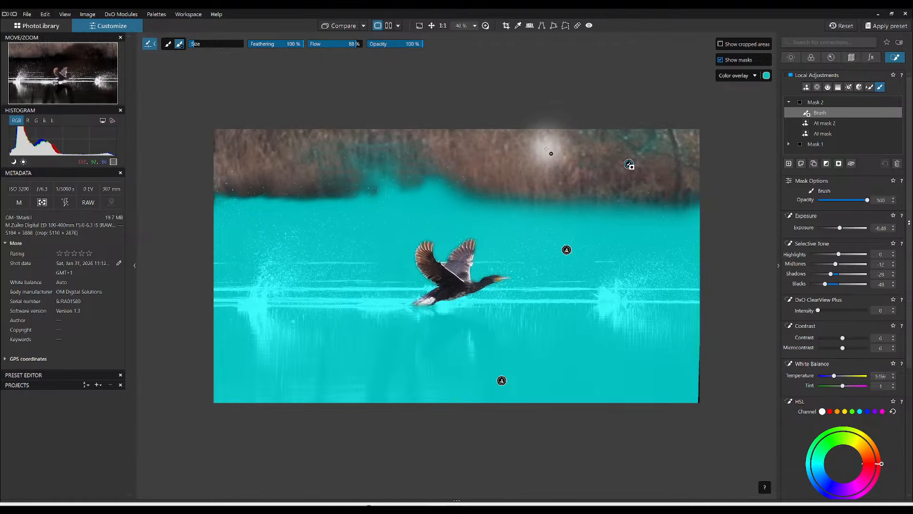
{"action": "left_click_drag", "start_coordinate": [459, 152], "coordinate": [296, 153]}
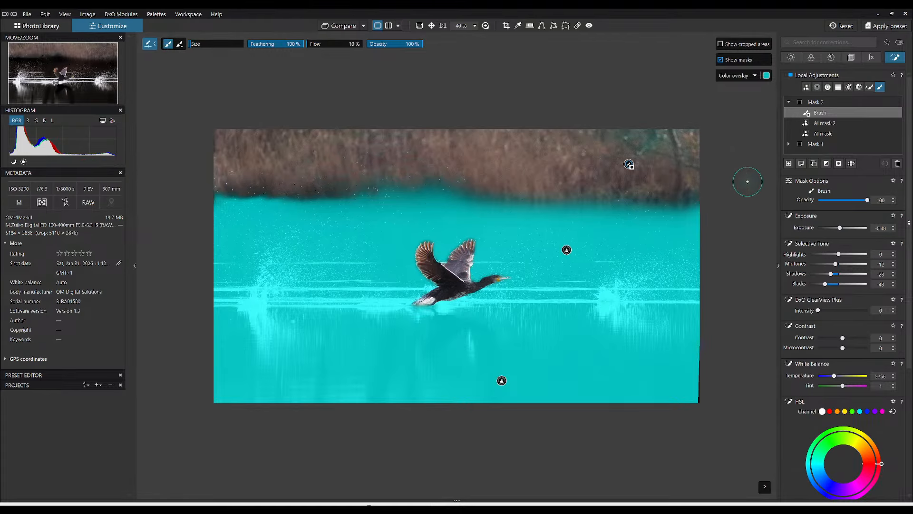
- Hide the mask overlay and soften the darkening of the water mask with midtones -8, shadows -8 and blacks -29
{"action": "left_click", "coordinate": [723, 61]}
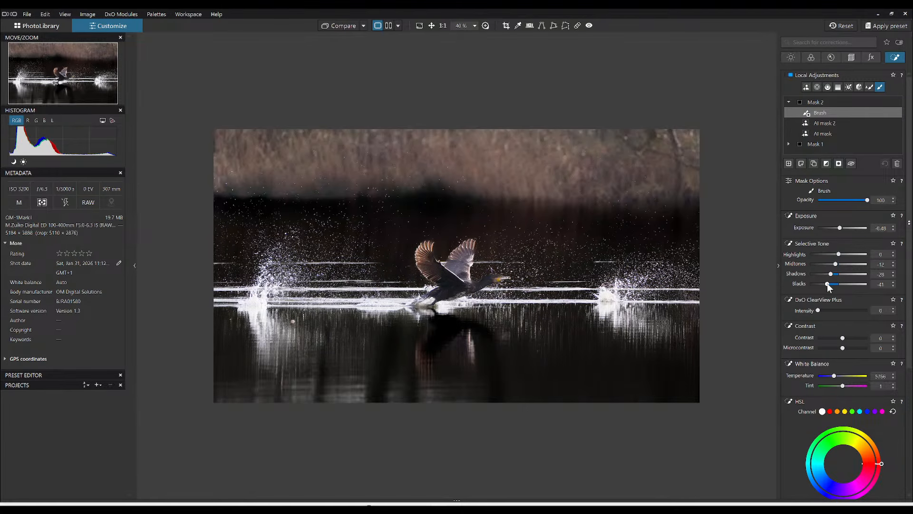
{"action": "left_click_drag", "start_coordinate": [826, 284], "coordinate": [836, 264]}
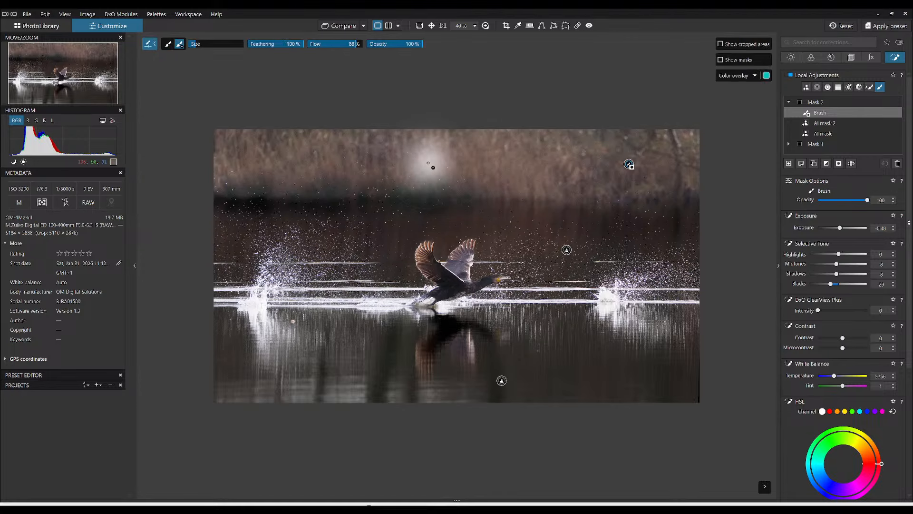
{"action": "scroll", "coordinate": [431, 166], "scroll_direction": "up", "scroll_amount": 1}
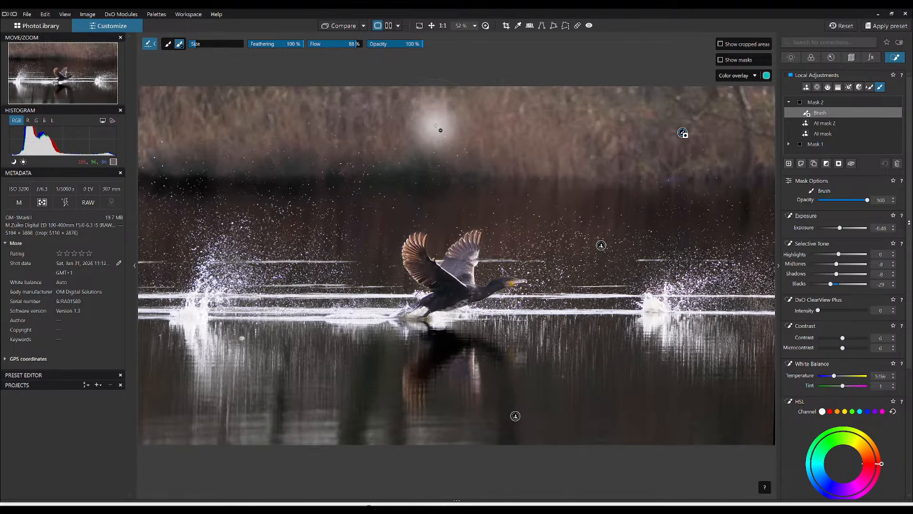
{"action": "scroll", "coordinate": [441, 130], "scroll_direction": "down", "scroll_amount": 2}
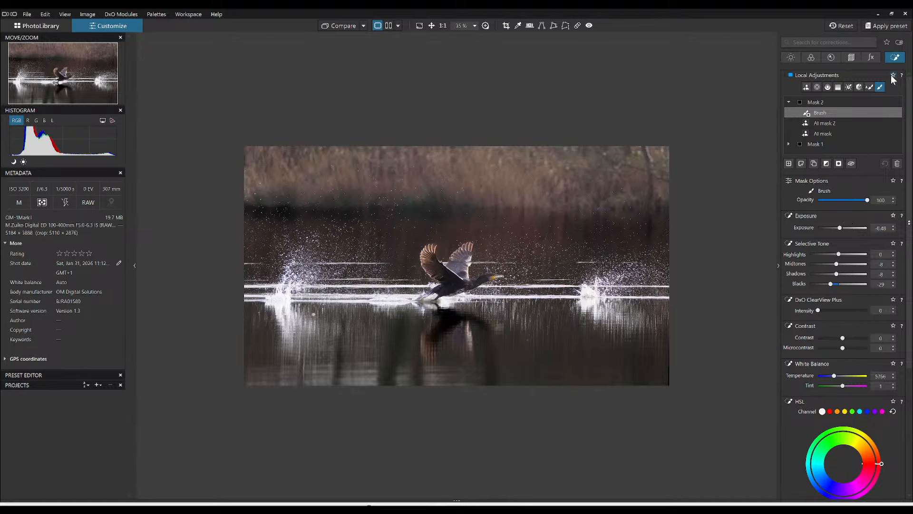
- Add a control line just below the cormorant that selects the reflective water in the foreground
{"action": "left_click", "coordinate": [817, 87]}
{"action": "left_click", "coordinate": [828, 88]}
{"action": "left_click_drag", "start_coordinate": [496, 311], "coordinate": [495, 296]}
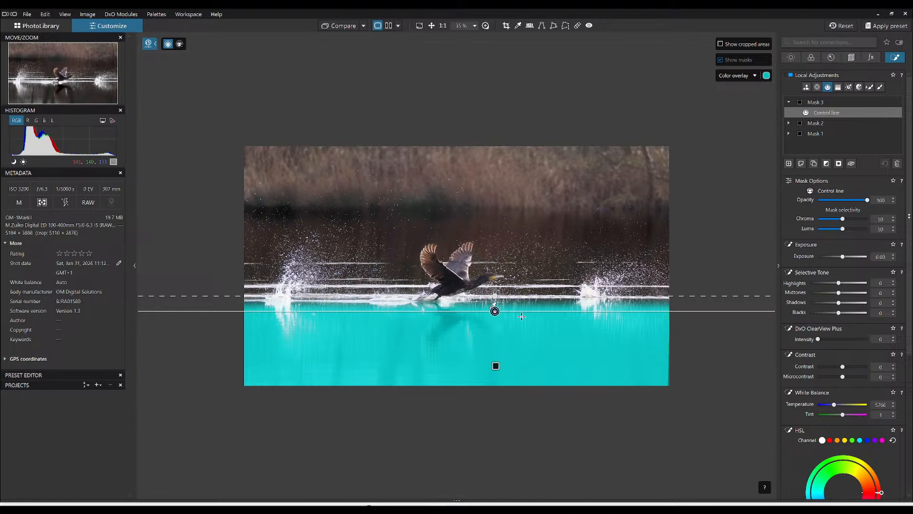
- Give the foreground water ClearView Plus intensity 64, highlights 21, blacks -3 and a temperature of 5666
{"action": "left_click", "coordinate": [850, 339]}
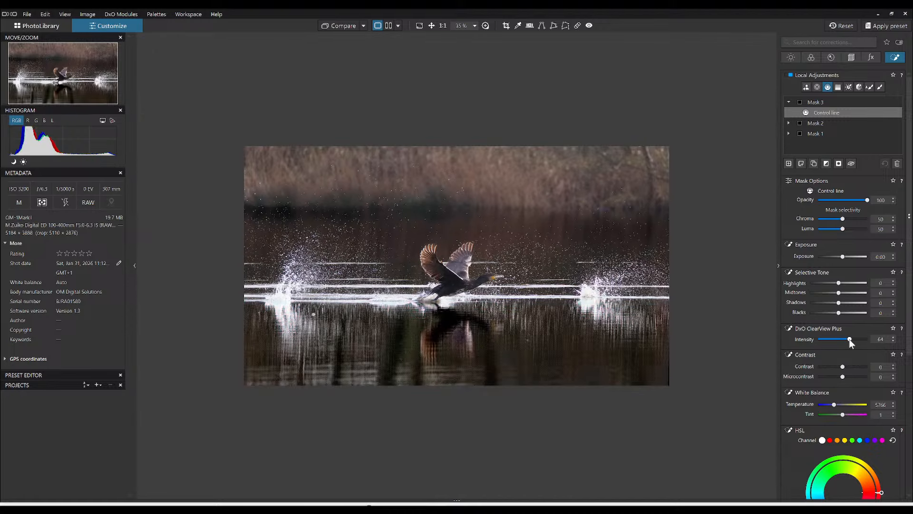
{"action": "left_click_drag", "start_coordinate": [853, 284], "coordinate": [838, 314]}
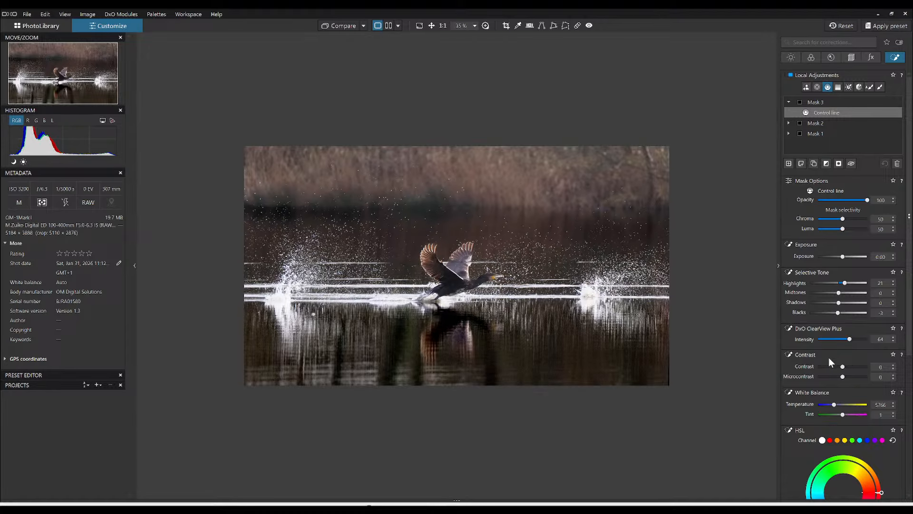
{"action": "left_click_drag", "start_coordinate": [833, 404], "coordinate": [832, 404]}
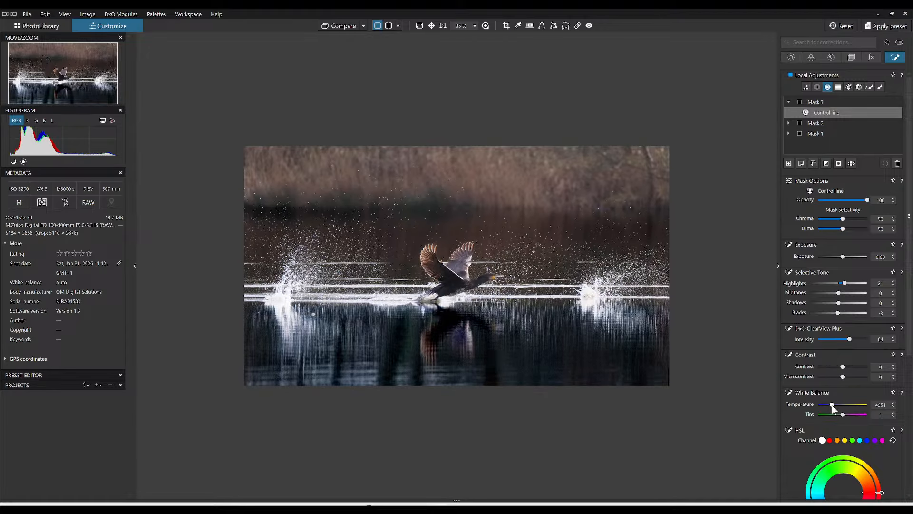
{"action": "double_click", "coordinate": [831, 404]}
{"action": "scroll", "coordinate": [831, 405], "scroll_direction": "down", "scroll_amount": 1}
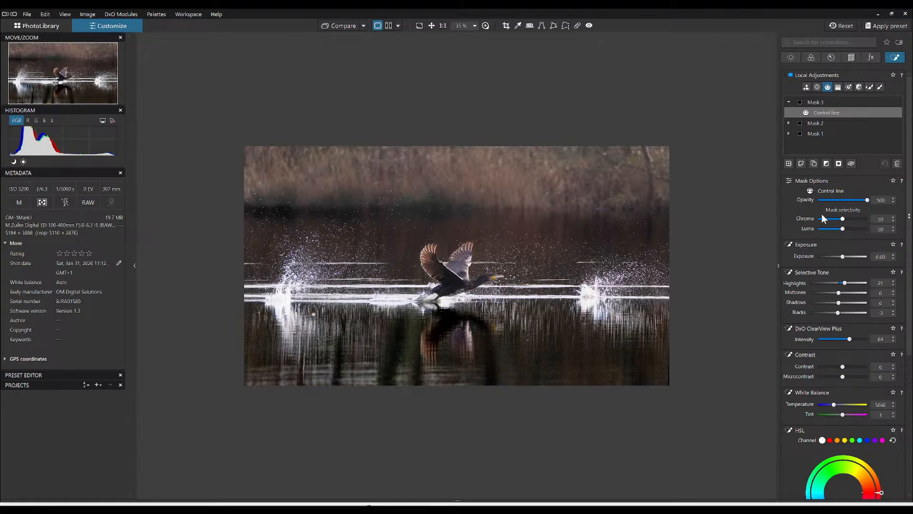
- Cool the whole water mask, Mask 2, to a temperature of 5166 and reselect the control line of Mask 3
{"action": "left_click", "coordinate": [821, 123]}
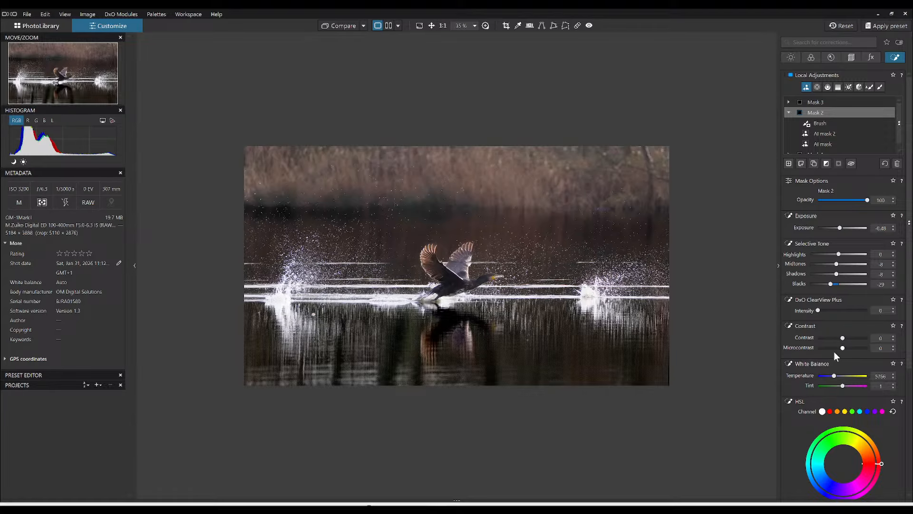
{"action": "scroll", "coordinate": [833, 378], "scroll_direction": "down", "scroll_amount": 1}
{"action": "scroll", "coordinate": [833, 378], "scroll_direction": "down", "scroll_amount": 3}
{"action": "mouse_move", "coordinate": [843, 133]}
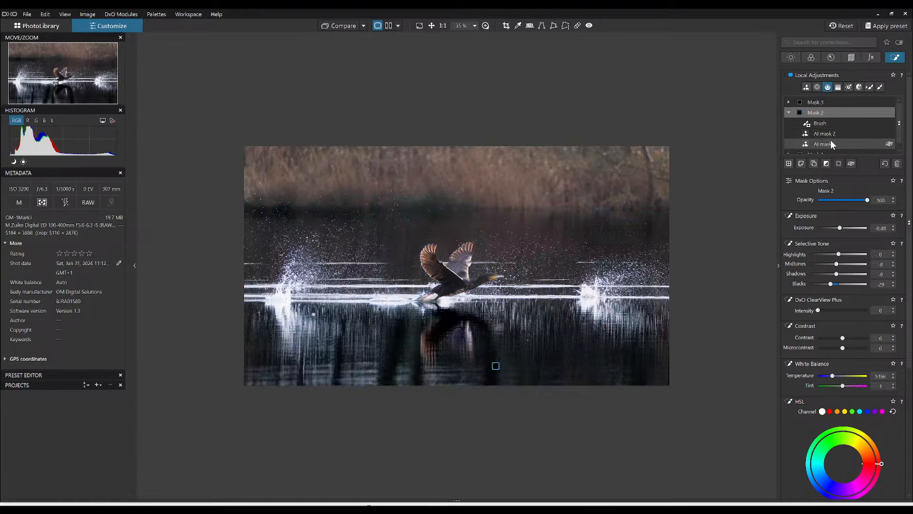
{"action": "scroll", "coordinate": [831, 140], "scroll_direction": "down", "scroll_amount": 1}
{"action": "left_click", "coordinate": [820, 100]}
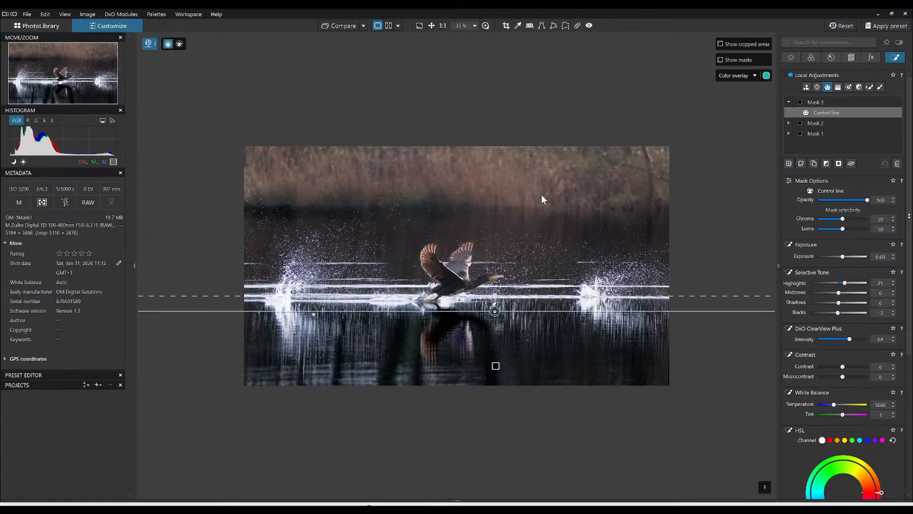
- Add a horizontal control line mask covering the reed background above the water and set its white balance temperature to 5266
{"action": "left_click_drag", "start_coordinate": [542, 195], "coordinate": [542, 218]}
{"action": "key", "text": "m"}
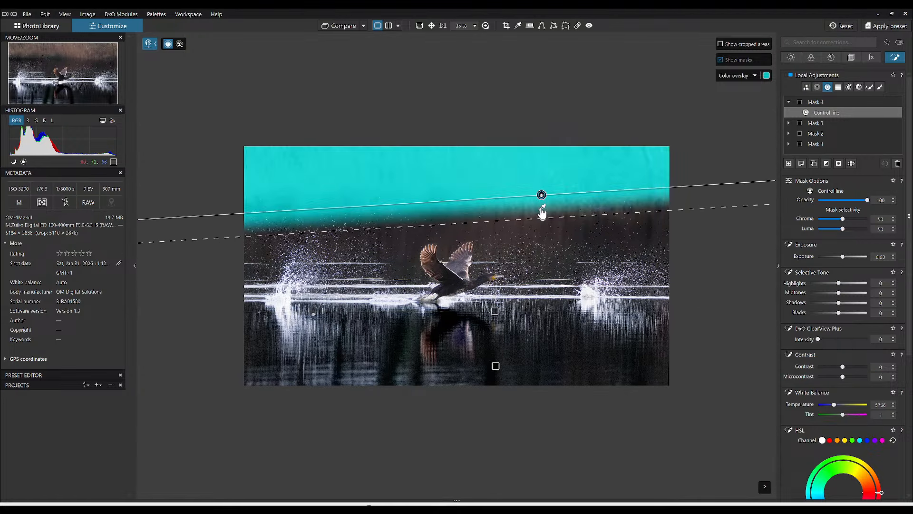
{"action": "left_click_drag", "start_coordinate": [533, 187], "coordinate": [532, 177]}
{"action": "left_click_drag", "start_coordinate": [544, 220], "coordinate": [546, 236]}
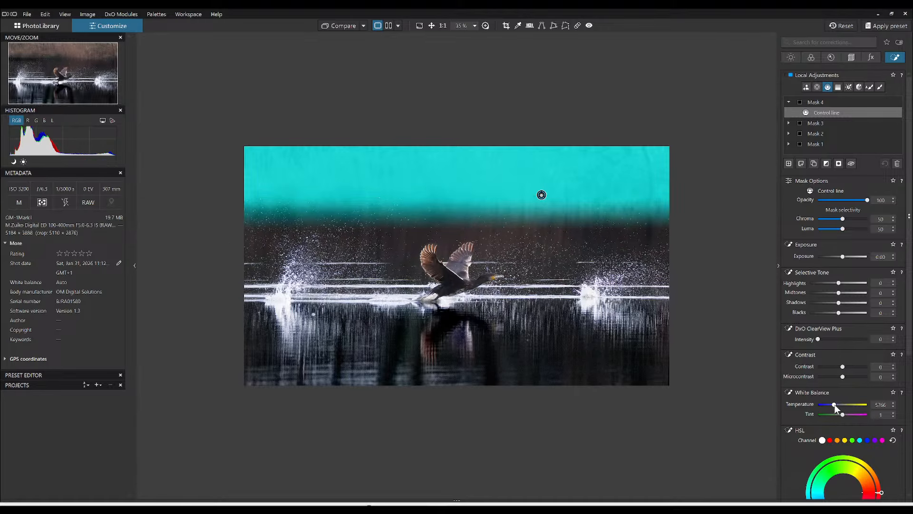
{"action": "left_click_drag", "start_coordinate": [834, 405], "coordinate": [834, 405]}
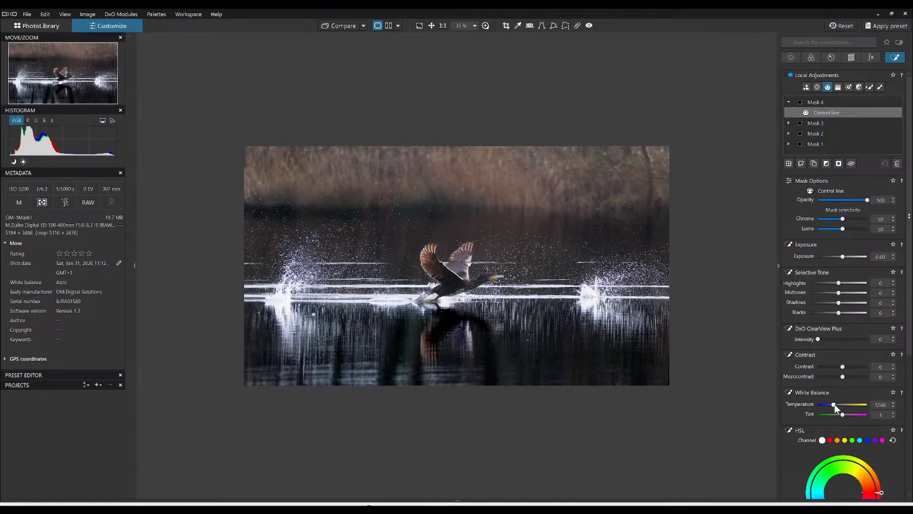
{"action": "scroll", "coordinate": [834, 404], "scroll_direction": "down", "scroll_amount": 3}
- Create a new mask and use AI selection to mask the cormorant's beak
{"action": "left_click", "coordinate": [807, 87]}
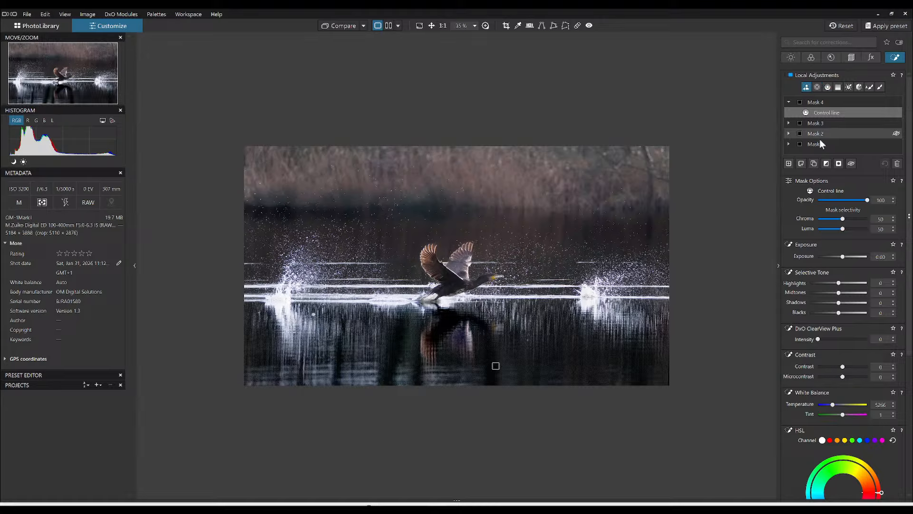
{"action": "left_click", "coordinate": [789, 164]}
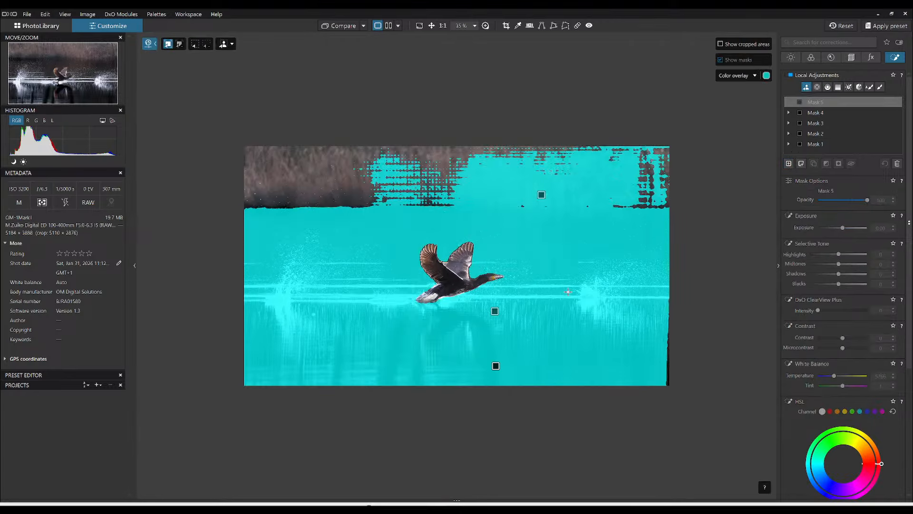
{"action": "scroll", "coordinate": [496, 283], "scroll_direction": "up", "scroll_amount": 5}
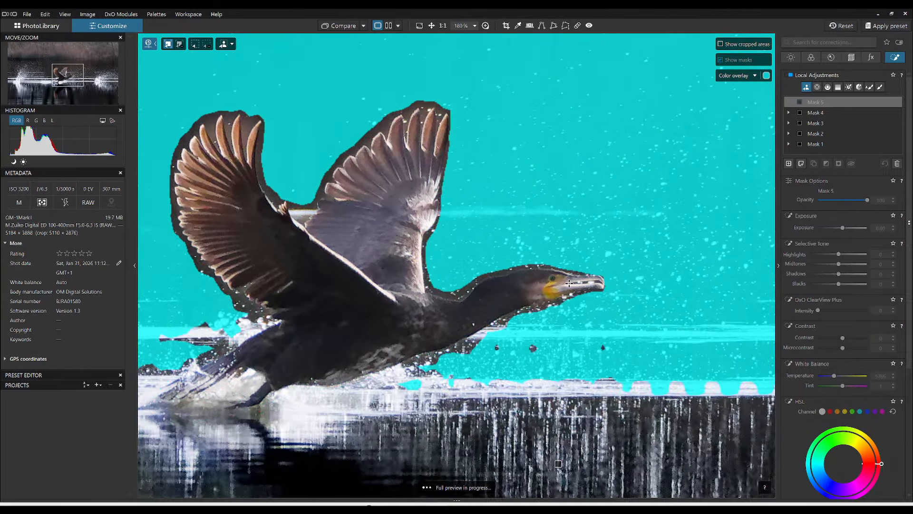
{"action": "left_click", "coordinate": [569, 284]}
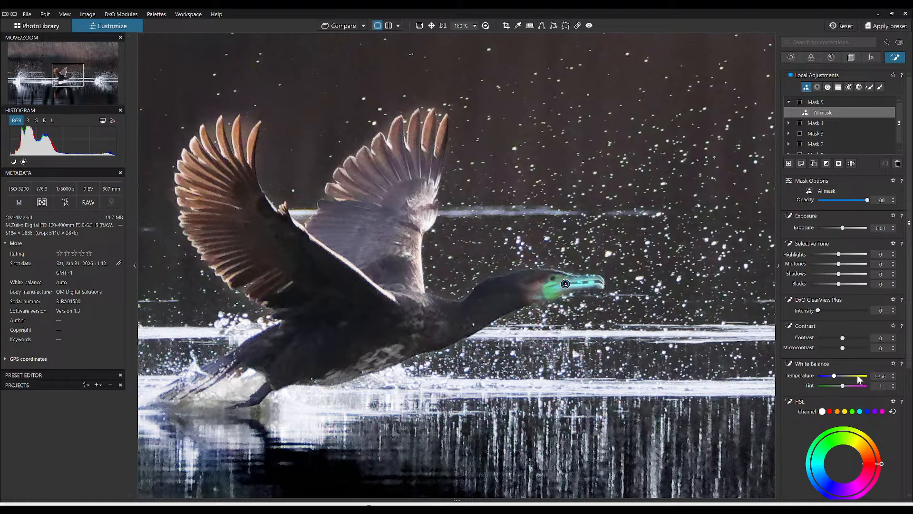
- Warm the white balance temperature of the beak mask slightly
{"action": "scroll", "coordinate": [860, 378], "scroll_direction": "down", "scroll_amount": 2}
{"action": "left_click", "coordinate": [833, 315]}
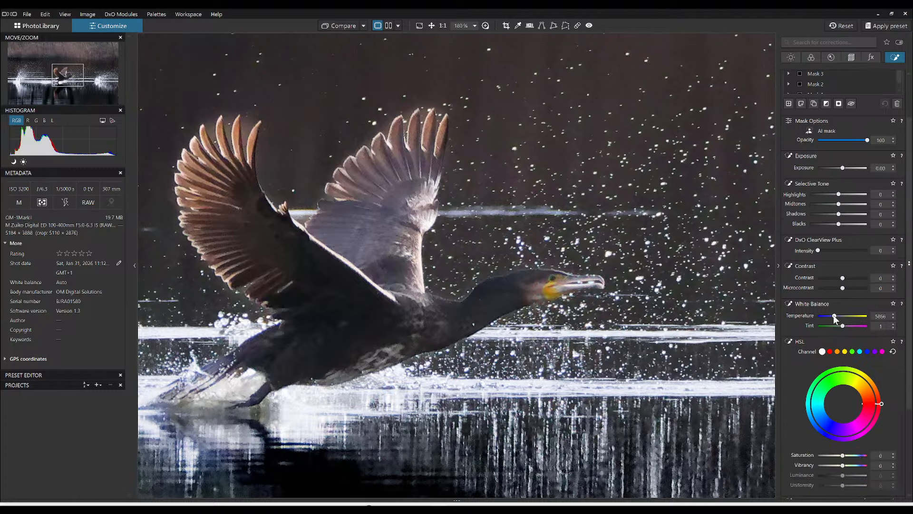
{"action": "scroll", "coordinate": [834, 315], "scroll_direction": "up", "scroll_amount": 3}
{"action": "scroll", "coordinate": [805, 360], "scroll_direction": "down", "scroll_amount": 2}
{"action": "scroll", "coordinate": [805, 361], "scroll_direction": "down", "scroll_amount": 2}
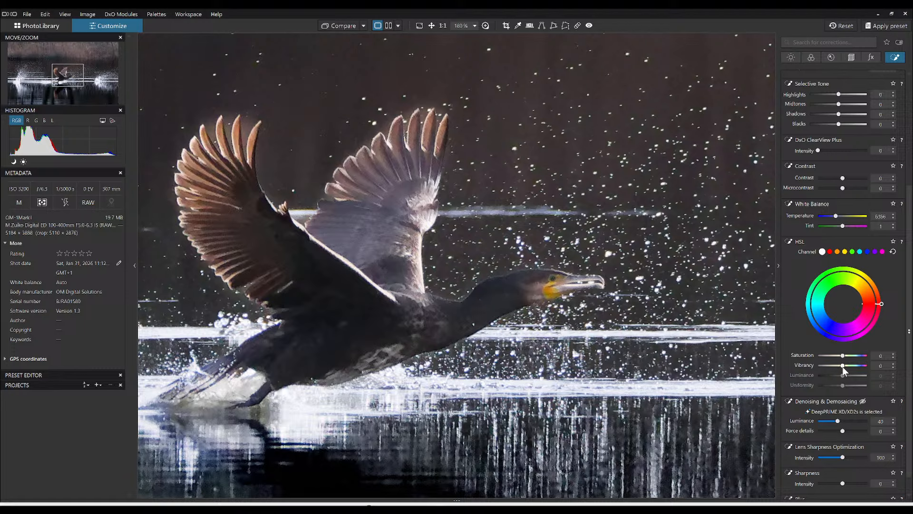
{"action": "scroll", "coordinate": [844, 369], "scroll_direction": "up", "scroll_amount": 3}
{"action": "scroll", "coordinate": [816, 192], "scroll_direction": "up", "scroll_amount": 5}
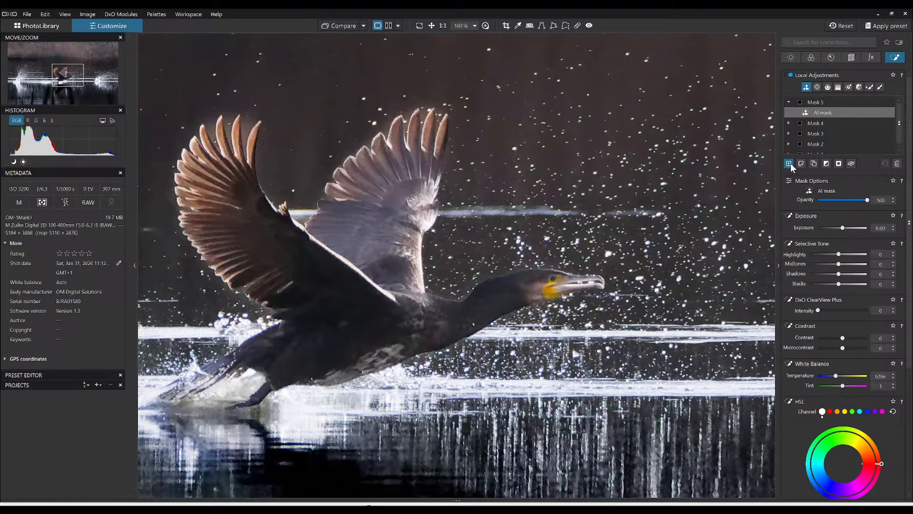
- Create a new mask with a control point on the bird's eye and shrink its circle to just around the eye
{"action": "left_click", "coordinate": [789, 163]}
{"action": "left_click", "coordinate": [817, 88]}
{"action": "scroll", "coordinate": [571, 272], "scroll_direction": "up", "scroll_amount": 2}
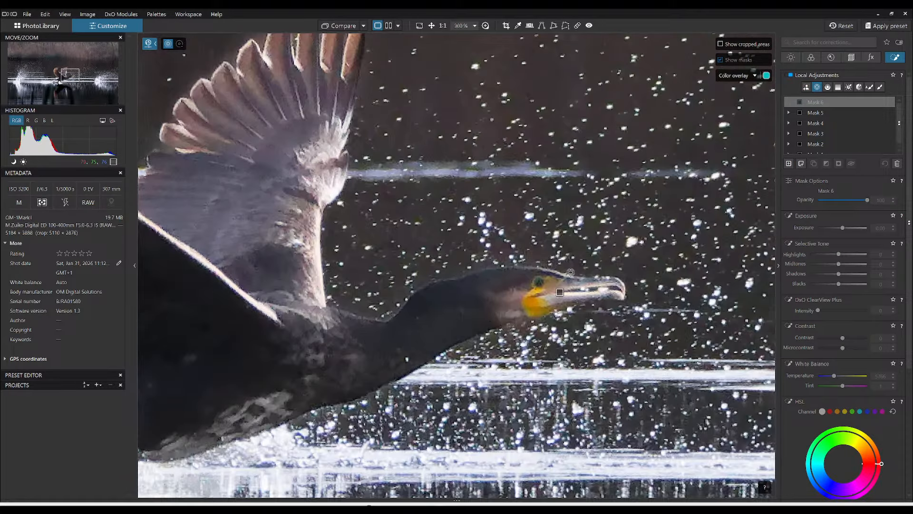
{"action": "scroll", "coordinate": [571, 272], "scroll_direction": "up", "scroll_amount": 2}
{"action": "left_click", "coordinate": [519, 287]}
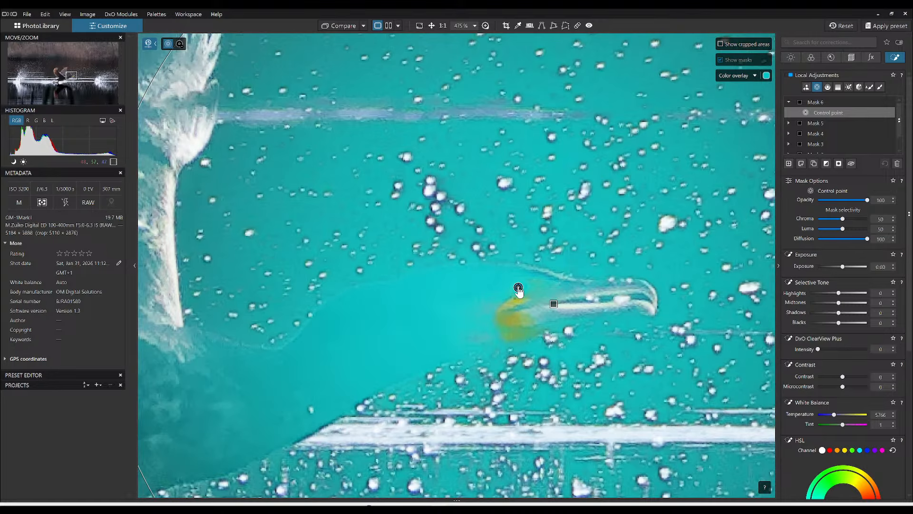
{"action": "scroll", "coordinate": [519, 289], "scroll_direction": "down", "scroll_amount": 2}
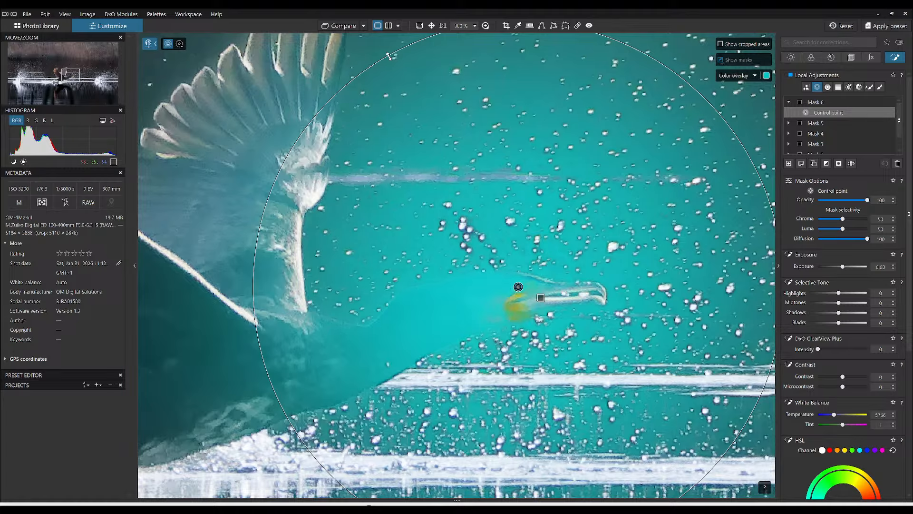
{"action": "left_click_drag", "start_coordinate": [388, 56], "coordinate": [521, 276]}
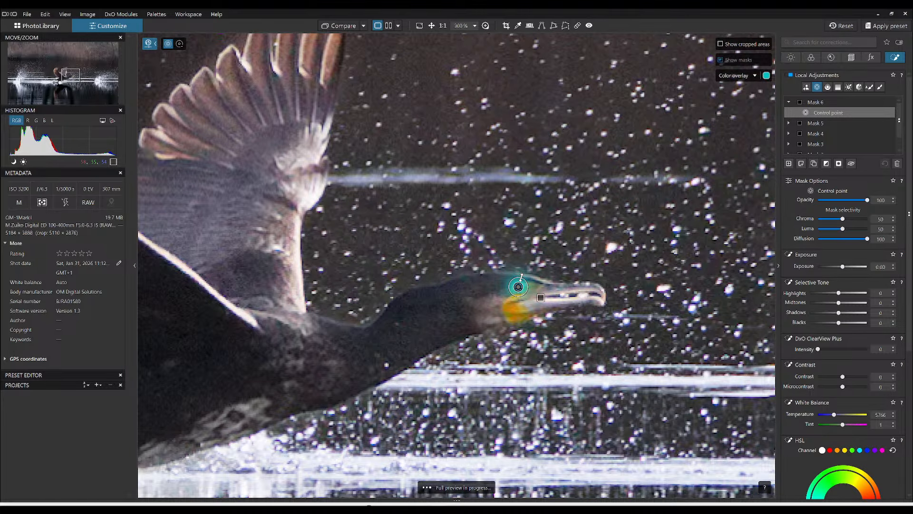
- Set the eye mask's Highlights to 79, Midtones 37, Shadows 12, ClearView Plus intensity 48 and Microcontrast 67
{"action": "left_click", "coordinate": [861, 293]}
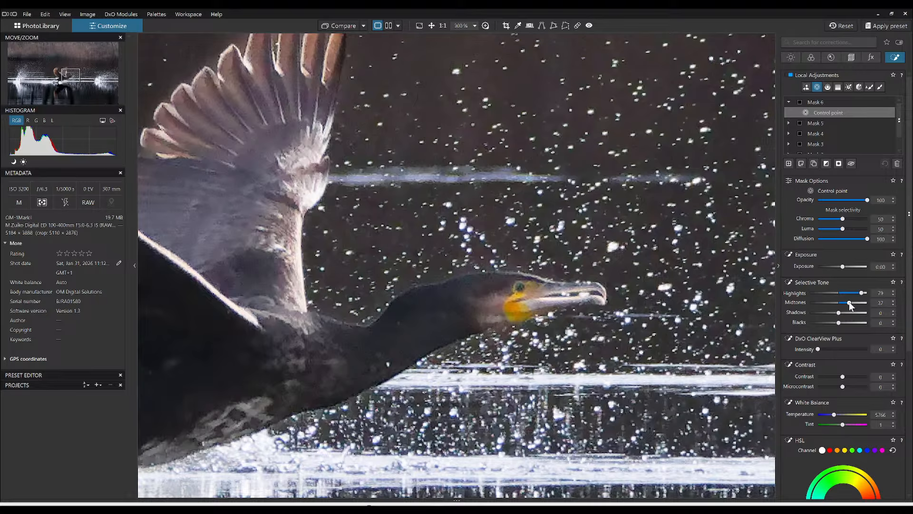
{"action": "left_click", "coordinate": [849, 303]}
{"action": "left_click", "coordinate": [848, 313]}
{"action": "left_click", "coordinate": [841, 350]}
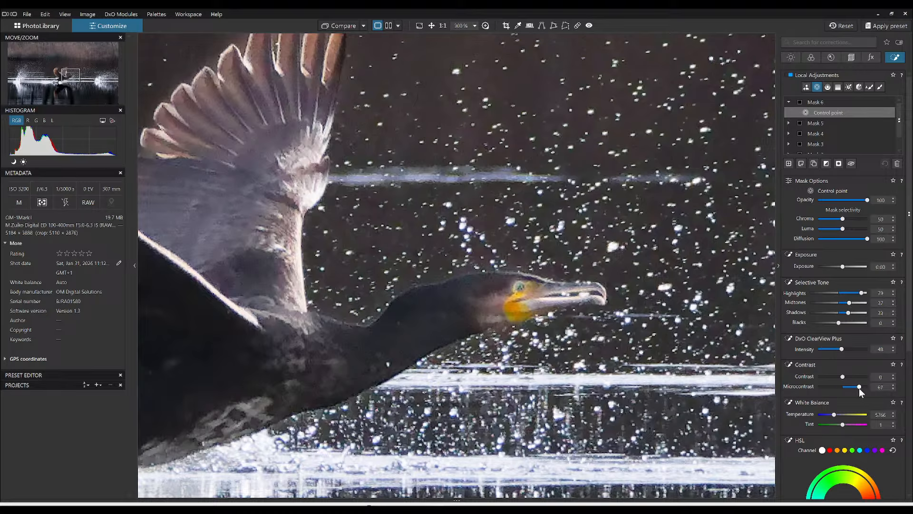
{"action": "left_click", "coordinate": [846, 312]}
{"action": "left_click_drag", "start_coordinate": [845, 312], "coordinate": [842, 313]}
- Set the white balance tint of the eye mask to -24
{"action": "scroll", "coordinate": [817, 347], "scroll_direction": "down", "scroll_amount": 3}
{"action": "scroll", "coordinate": [817, 347], "scroll_direction": "down", "scroll_amount": 1}
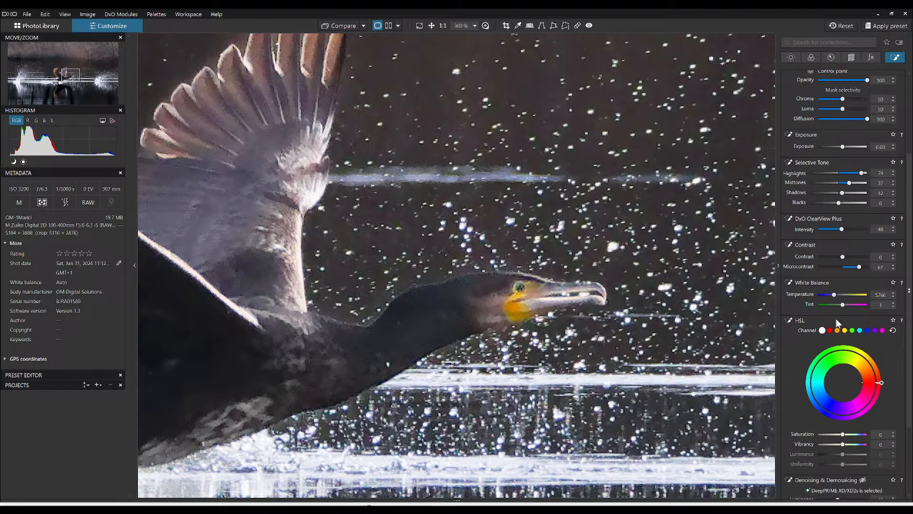
{"action": "left_click_drag", "start_coordinate": [843, 305], "coordinate": [840, 305]}
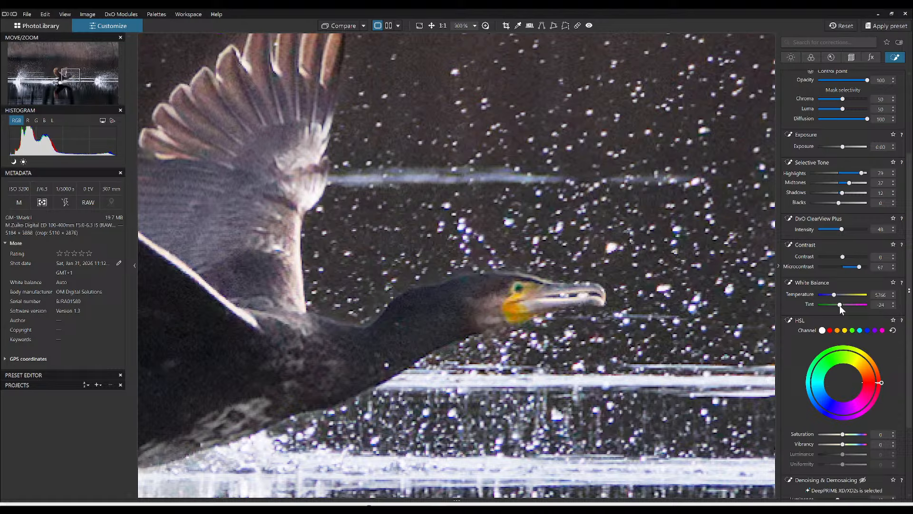
{"action": "scroll", "coordinate": [850, 384], "scroll_direction": "down", "scroll_amount": 1}
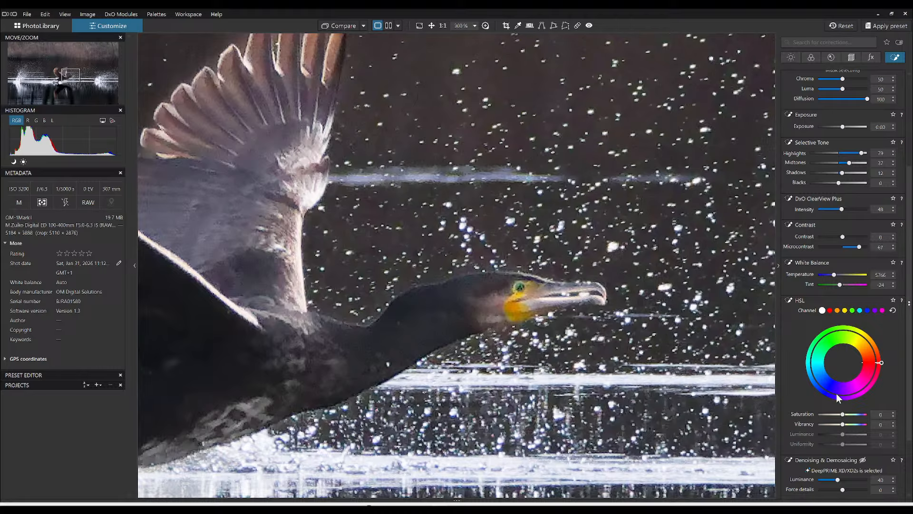
{"action": "scroll", "coordinate": [836, 393], "scroll_direction": "down", "scroll_amount": 2}
- Erase parts of Mask 2's brush over the reeds in the upper background with the large, fully feathered eraser
{"action": "scroll", "coordinate": [693, 283], "scroll_direction": "down", "scroll_amount": 2}
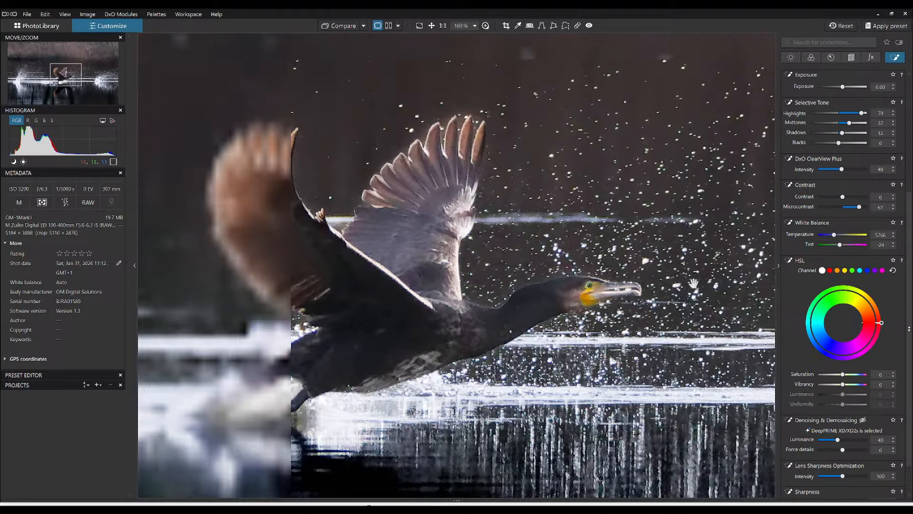
{"action": "scroll", "coordinate": [694, 284], "scroll_direction": "down", "scroll_amount": 2}
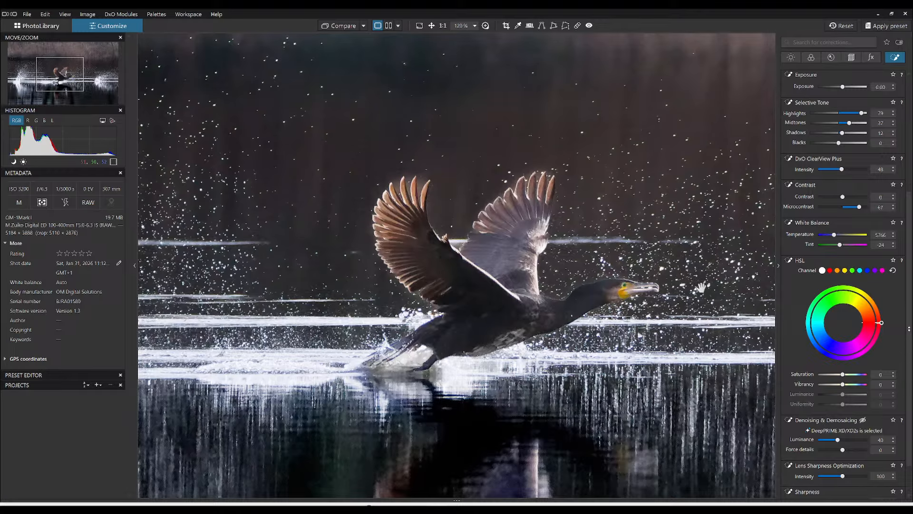
{"action": "scroll", "coordinate": [695, 285], "scroll_direction": "down", "scroll_amount": 4}
{"action": "scroll", "coordinate": [753, 316], "scroll_direction": "down", "scroll_amount": 1}
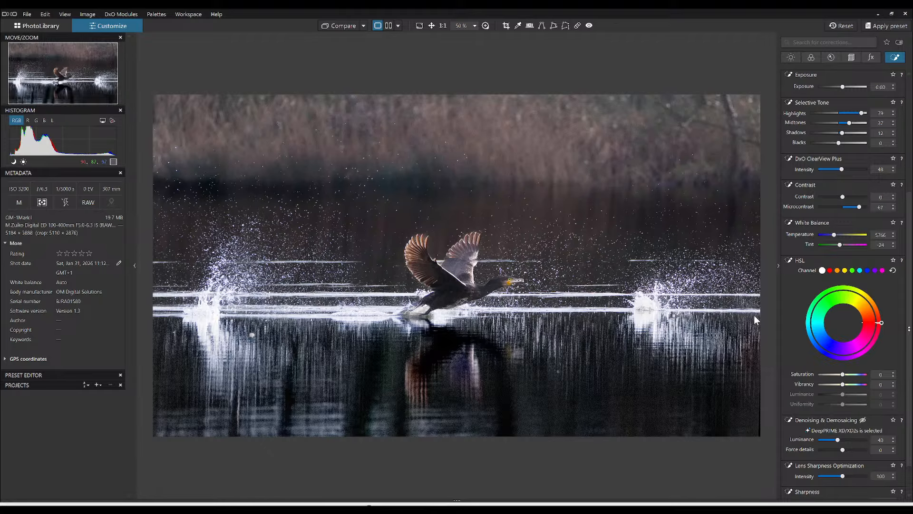
{"action": "scroll", "coordinate": [626, 261], "scroll_direction": "down", "scroll_amount": 2}
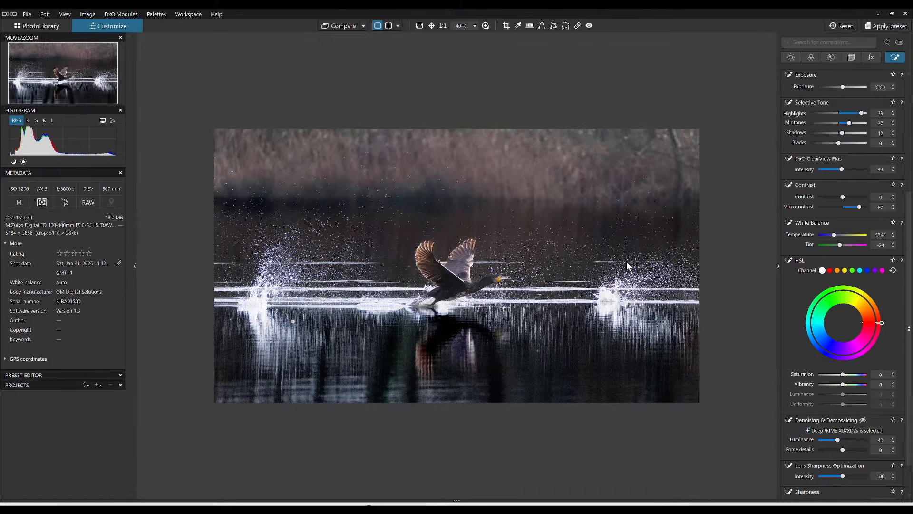
{"action": "scroll", "coordinate": [837, 119], "scroll_direction": "up", "scroll_amount": 4}
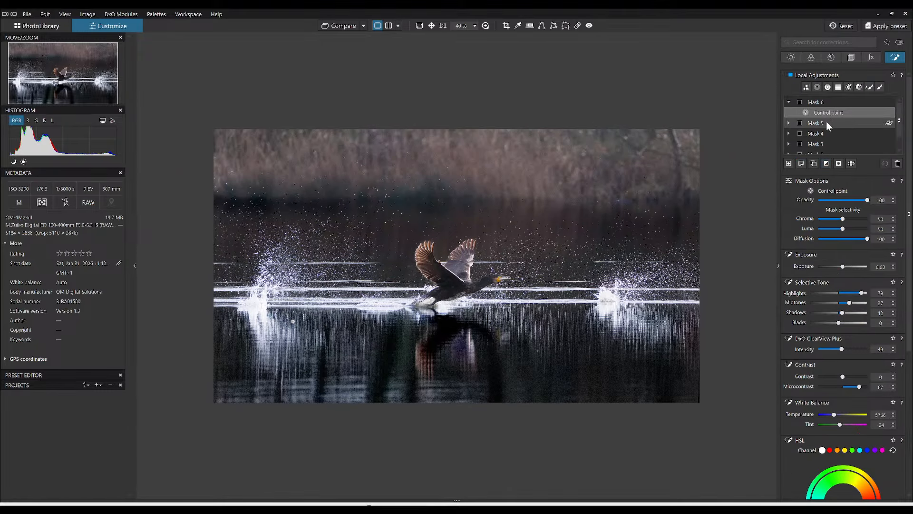
{"action": "left_click", "coordinate": [820, 138]}
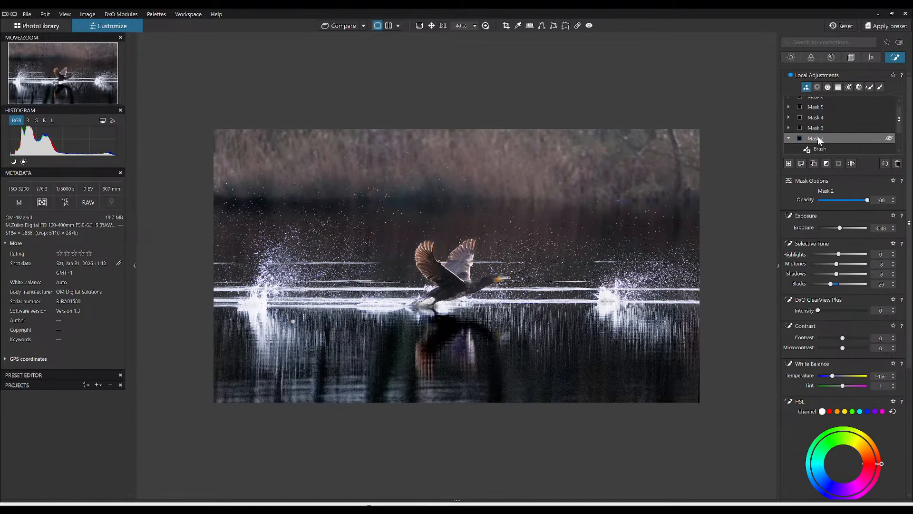
{"action": "left_click", "coordinate": [816, 149]}
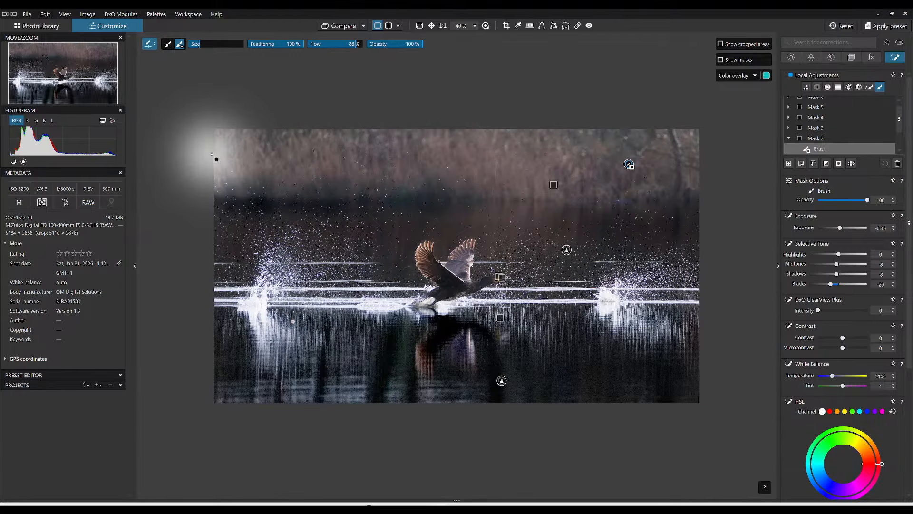
{"action": "left_click_drag", "start_coordinate": [212, 153], "coordinate": [227, 151]}
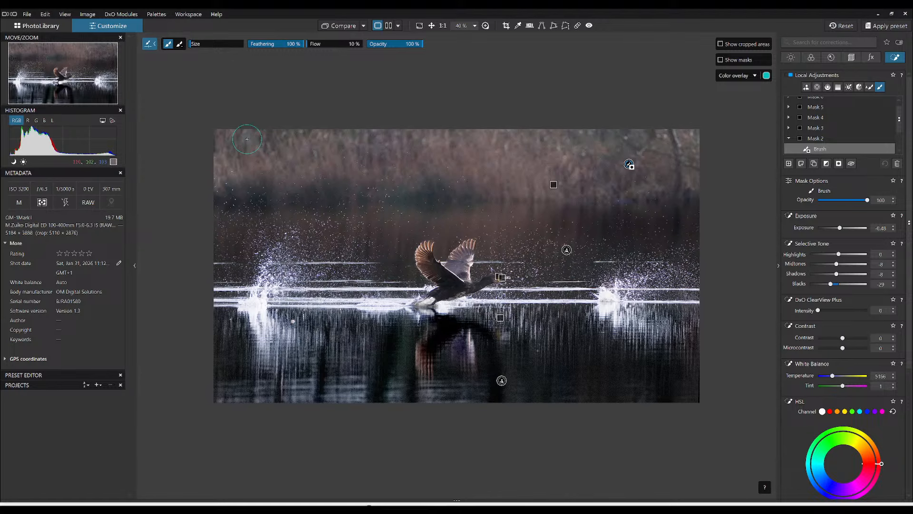
{"action": "key", "text": "alt"}
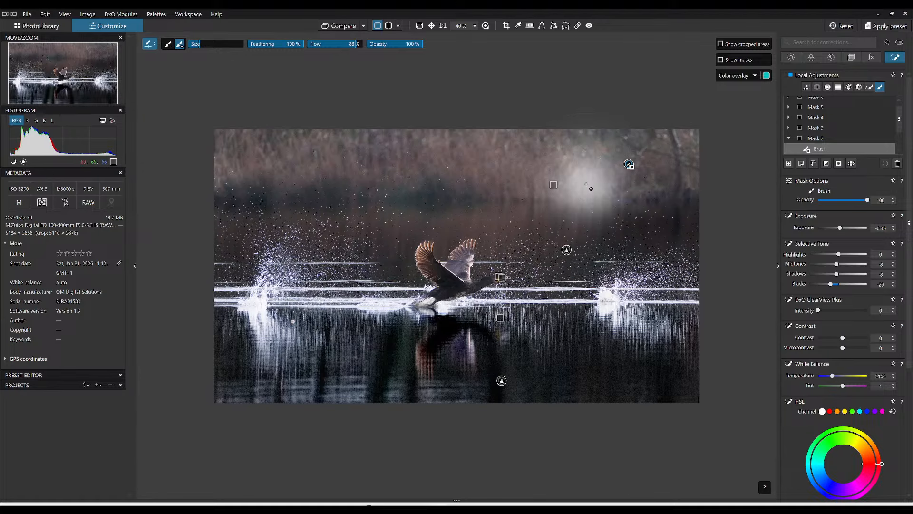
{"action": "scroll", "coordinate": [585, 184], "scroll_direction": "down", "scroll_amount": 1}
{"action": "scroll", "coordinate": [585, 184], "scroll_direction": "down", "scroll_amount": 1}
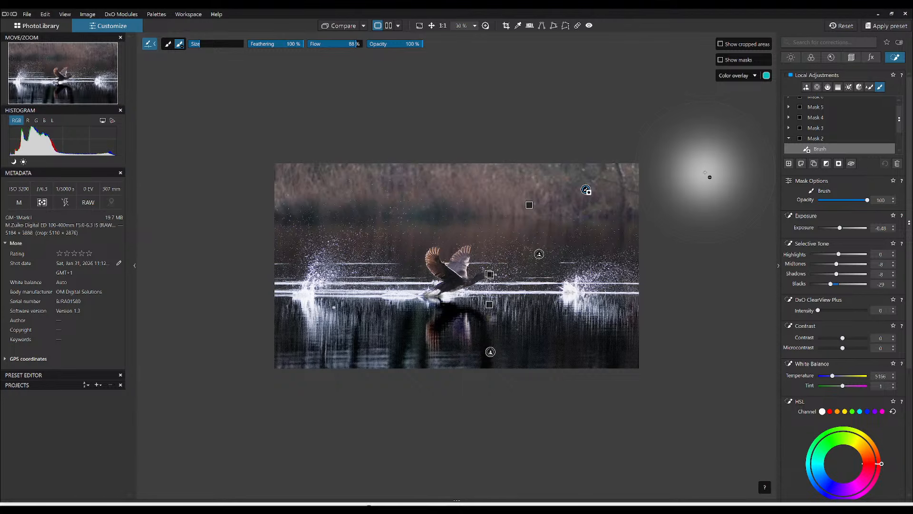
{"action": "key", "text": "Escape"}
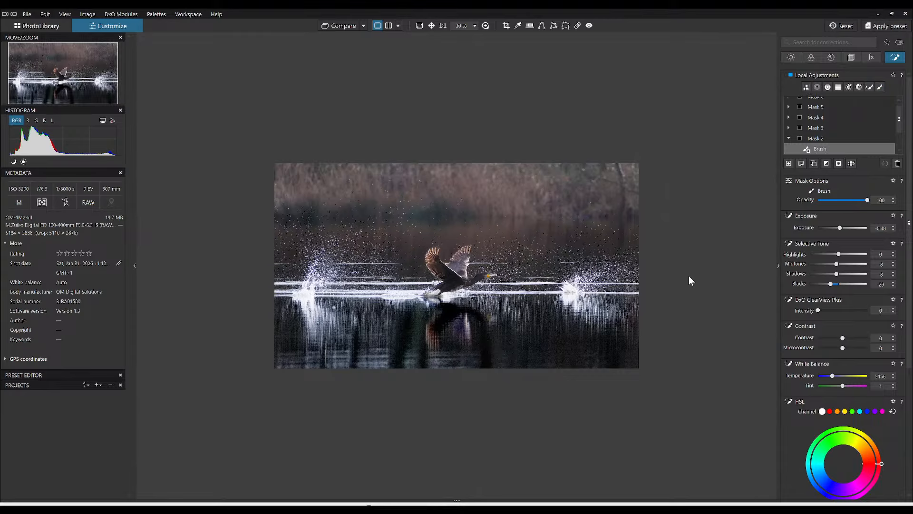
{"action": "scroll", "coordinate": [689, 276], "scroll_direction": "up", "scroll_amount": 2}
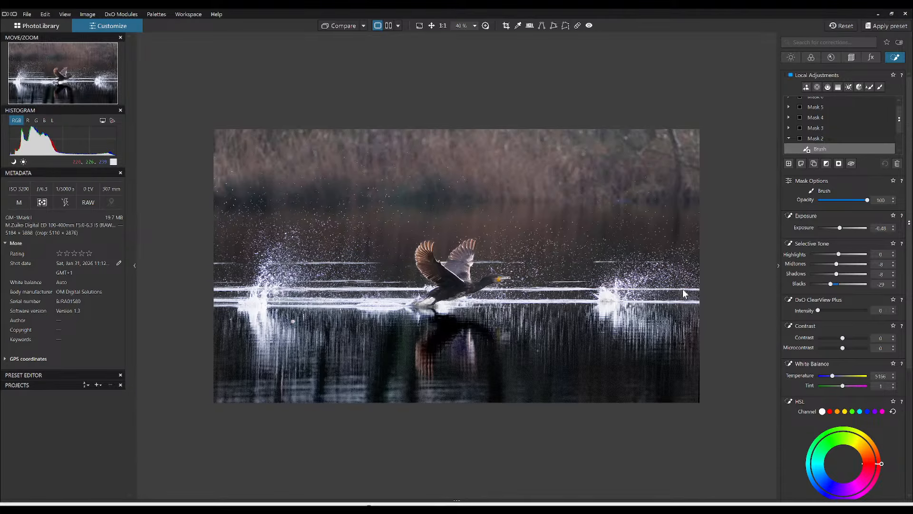
{"action": "right_click", "coordinate": [683, 290]}
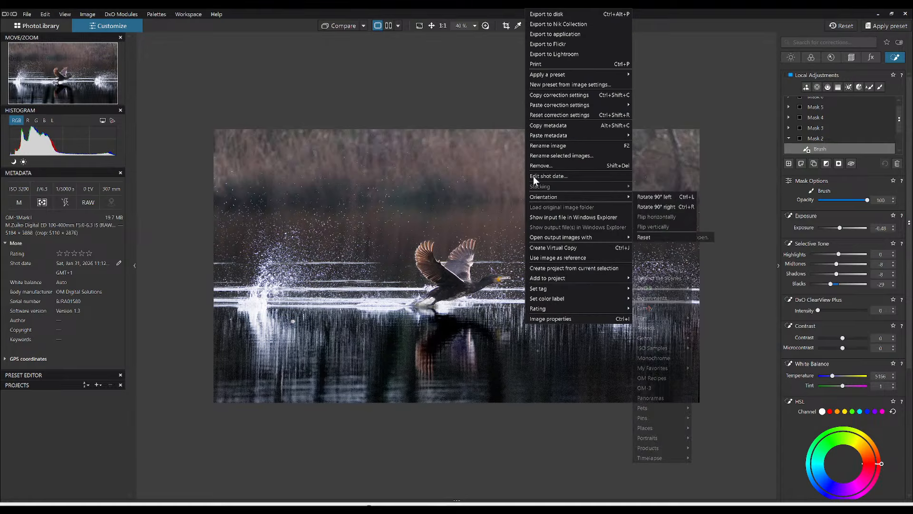
{"action": "left_click", "coordinate": [567, 13]}
{"action": "key", "text": "Escape"}
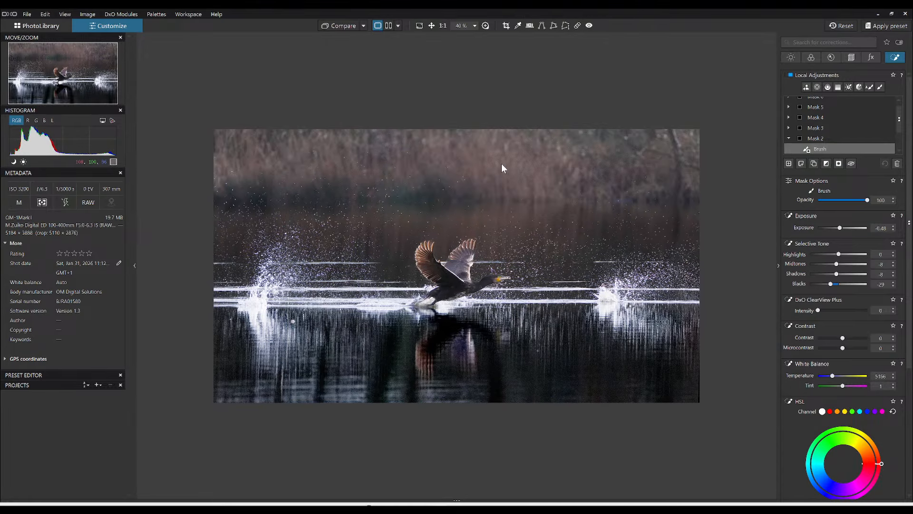
- Under loupe view of the bird, set Lens Sharpness Optimization intensity to 152 and details to 61
{"action": "left_click", "coordinate": [486, 25]}
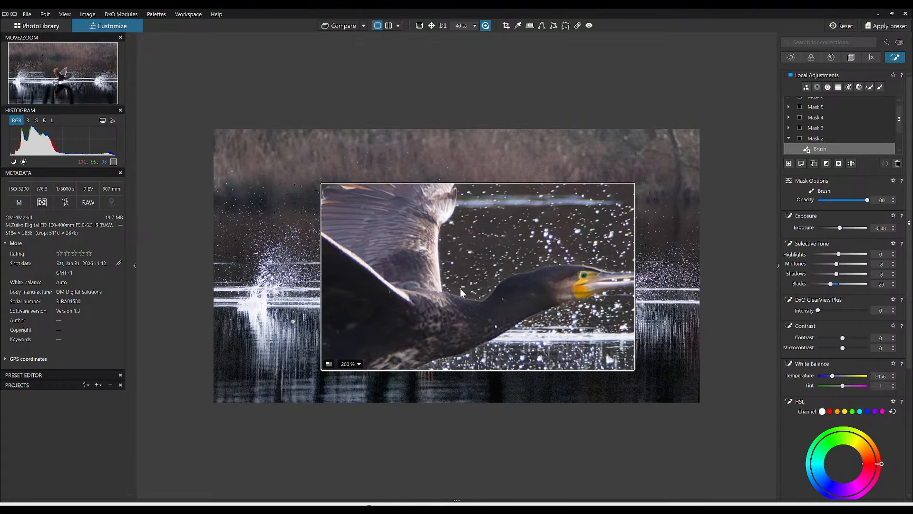
{"action": "left_click", "coordinate": [807, 57]}
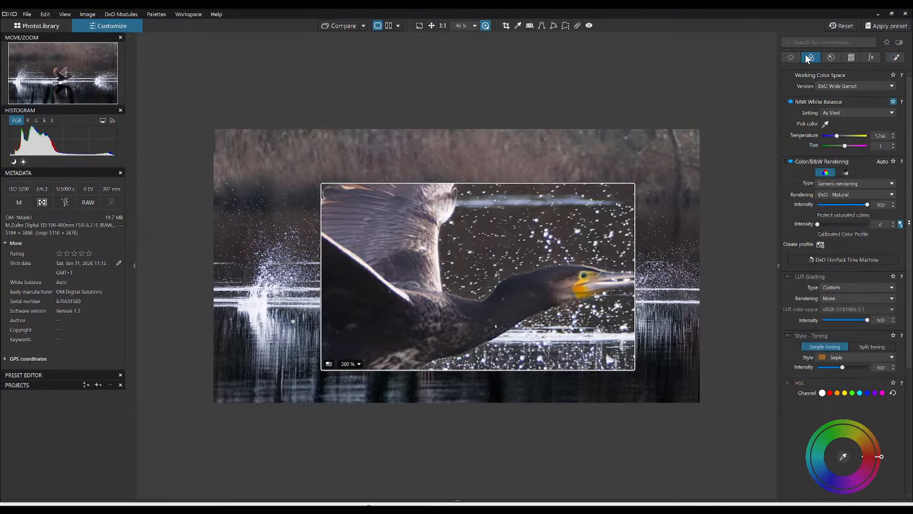
{"action": "left_click", "coordinate": [830, 61]}
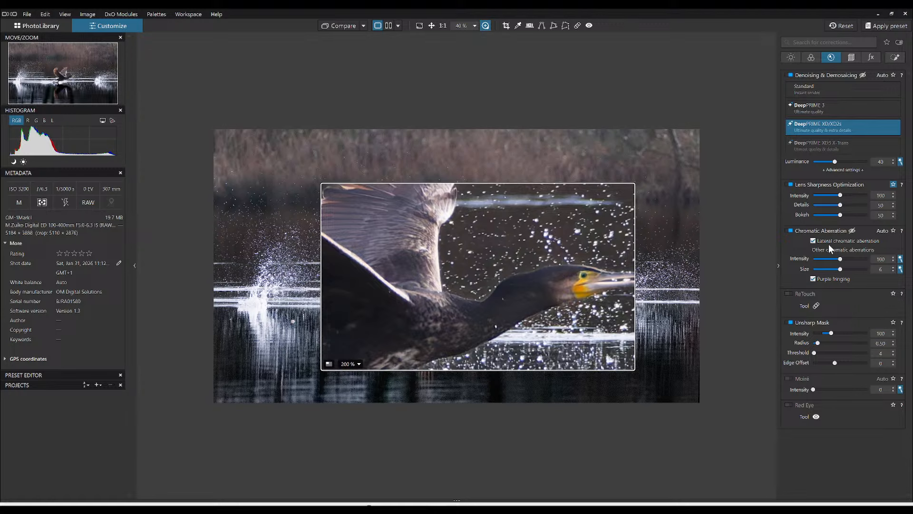
{"action": "left_click_drag", "start_coordinate": [841, 195], "coordinate": [855, 195]}
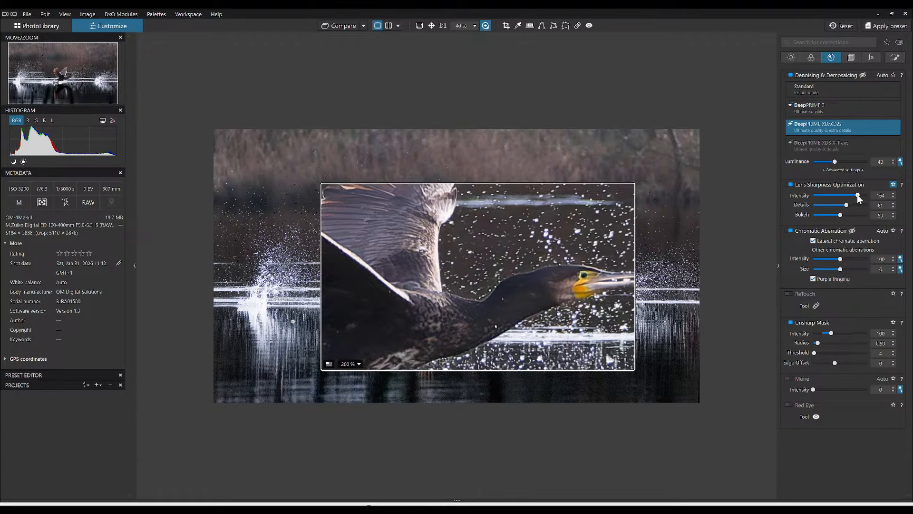
{"action": "left_click_drag", "start_coordinate": [858, 194], "coordinate": [851, 209]}
- Set the Unsharp Mask intensity to 173, raise its radius slightly, and close the loupe
{"action": "left_click", "coordinate": [789, 322]}
{"action": "left_click_drag", "start_coordinate": [818, 342], "coordinate": [839, 333]}
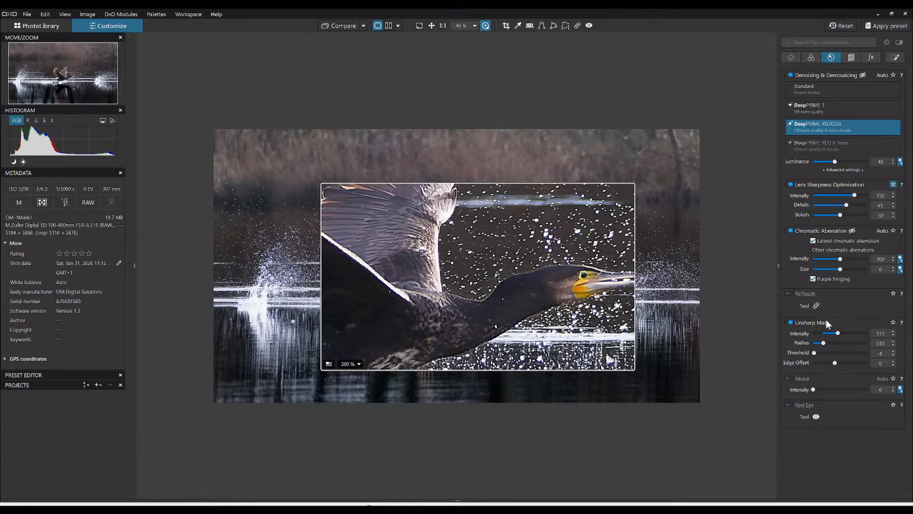
{"action": "key", "text": "l"}
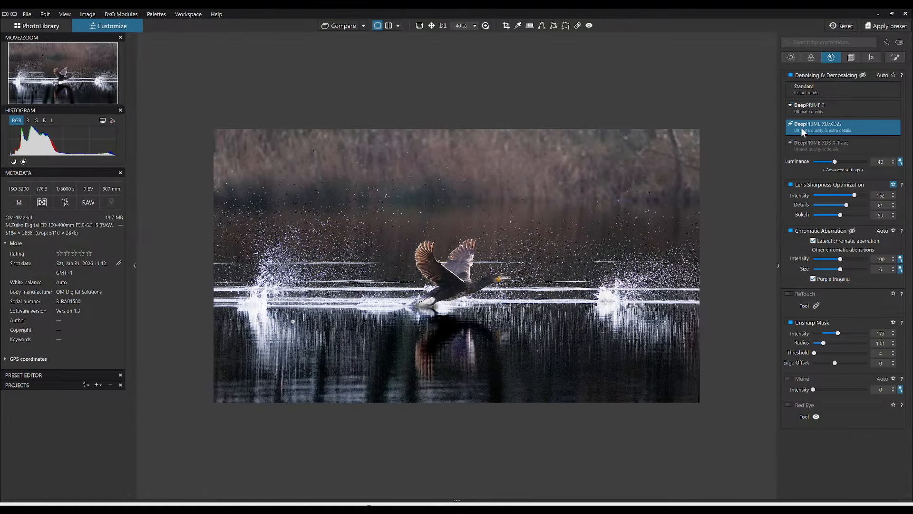
- Set the global HSL vibrancy to 57 and slightly raise the RAW white balance temperature
{"action": "left_click", "coordinate": [791, 58]}
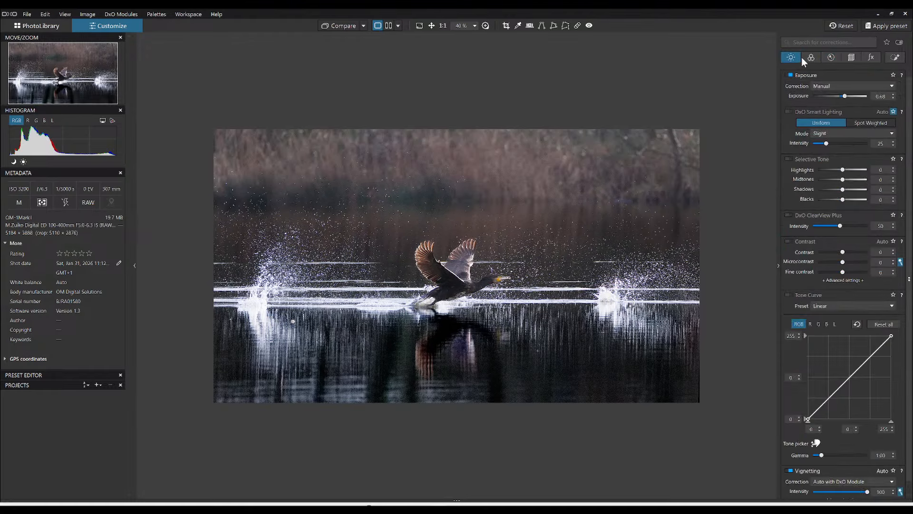
{"action": "left_click", "coordinate": [811, 57]}
{"action": "scroll", "coordinate": [815, 289], "scroll_direction": "down", "scroll_amount": 3}
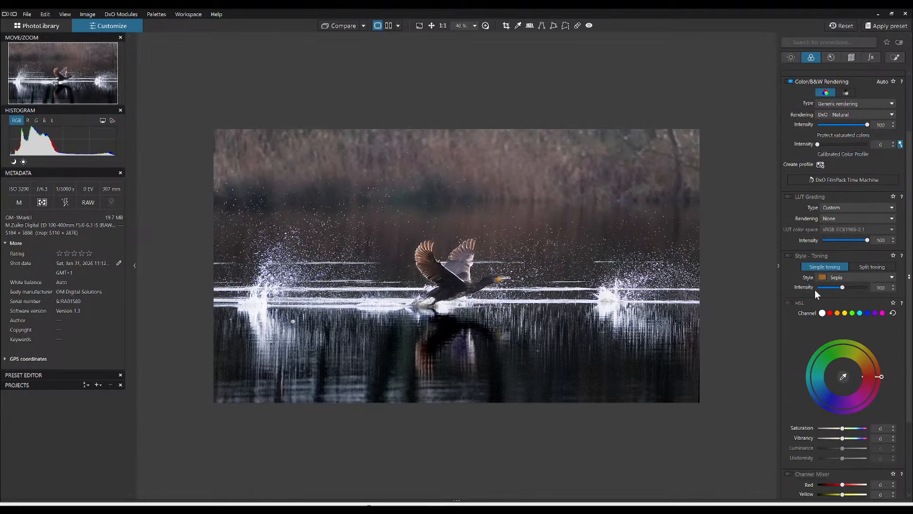
{"action": "scroll", "coordinate": [815, 291], "scroll_direction": "down", "scroll_amount": 2}
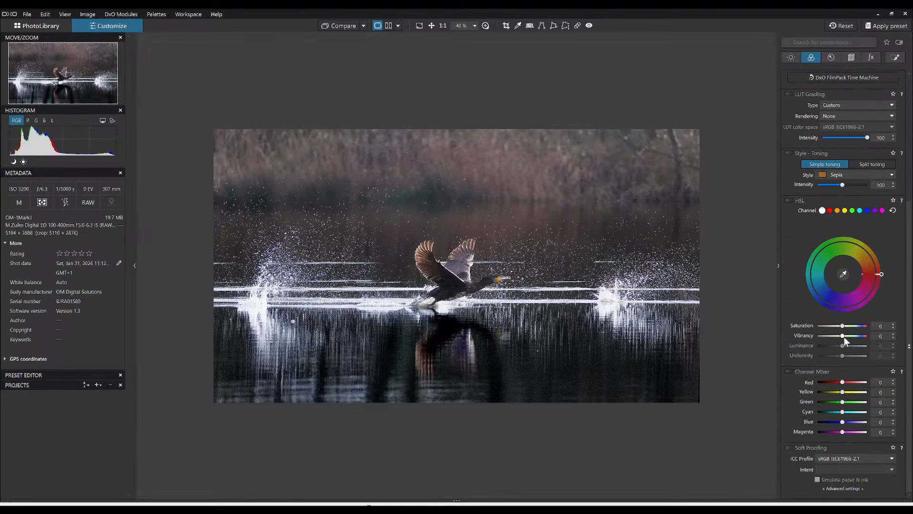
{"action": "left_click_drag", "start_coordinate": [844, 336], "coordinate": [857, 340]}
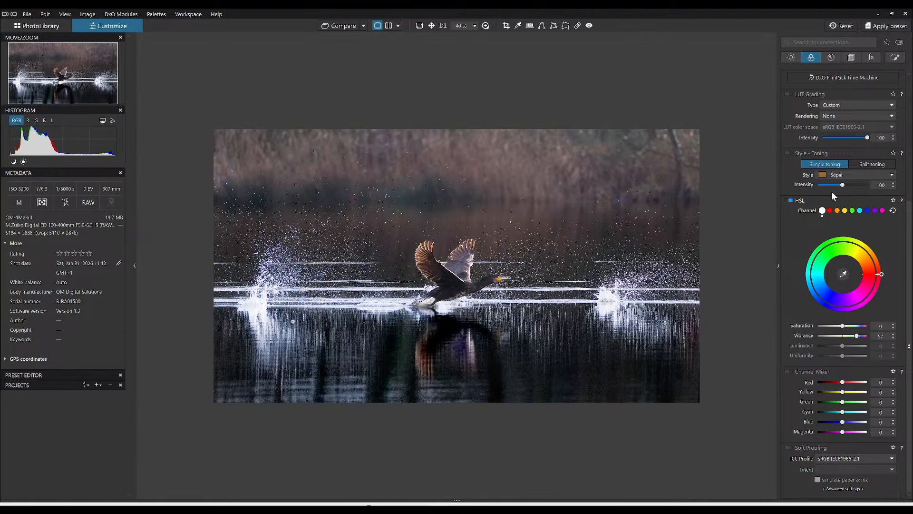
{"action": "scroll", "coordinate": [832, 191], "scroll_direction": "up", "scroll_amount": 6}
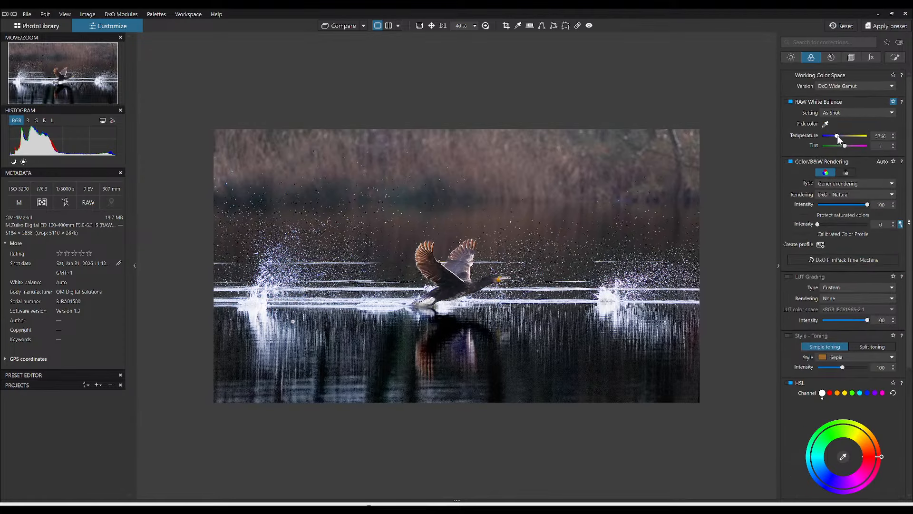
{"action": "left_click_drag", "start_coordinate": [839, 138], "coordinate": [839, 138]}
- Set the global DxO ClearView Plus intensity to 8 and turn on the Contrast correction
{"action": "left_click", "coordinate": [793, 58]}
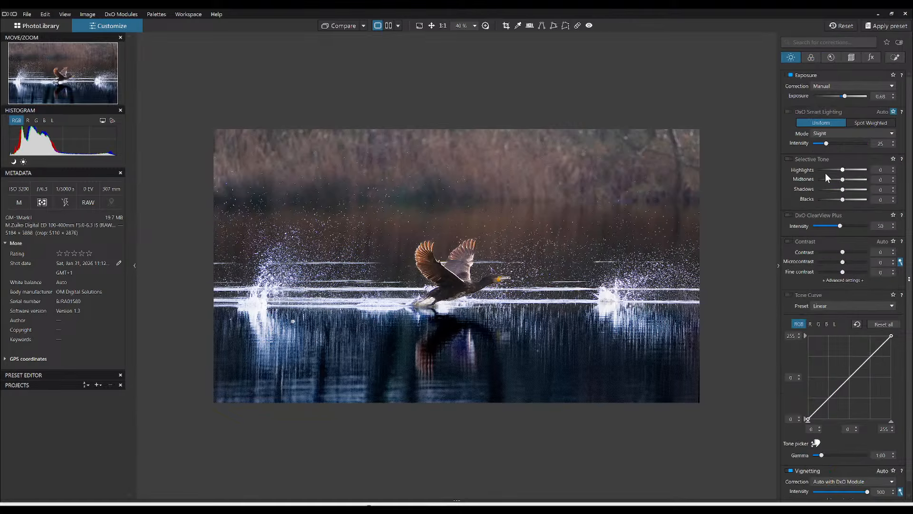
{"action": "left_click", "coordinate": [817, 226]}
{"action": "left_click", "coordinate": [818, 226]}
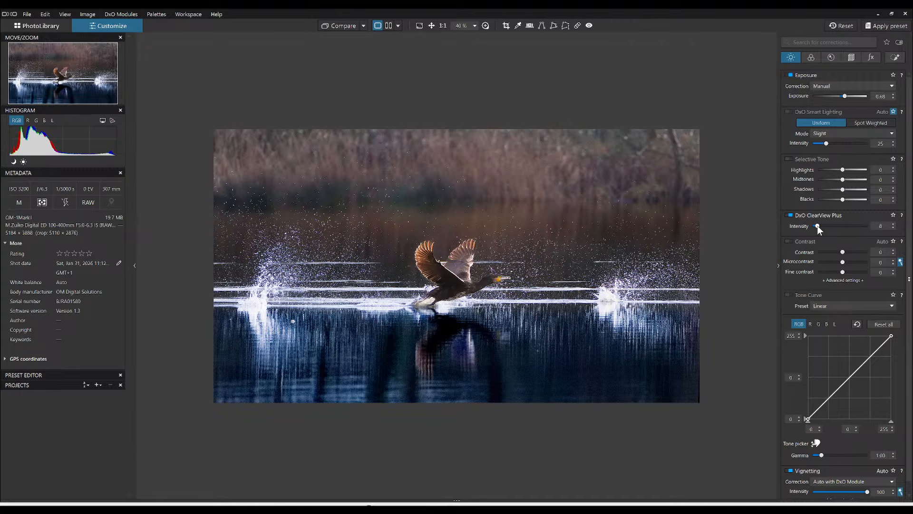
{"action": "left_click", "coordinate": [791, 242]}
{"action": "left_click", "coordinate": [843, 262]}
- Set the white balance temperature of Mask 3's control line to 7466 and shift the line slightly up over the water
{"action": "left_click", "coordinate": [896, 57]}
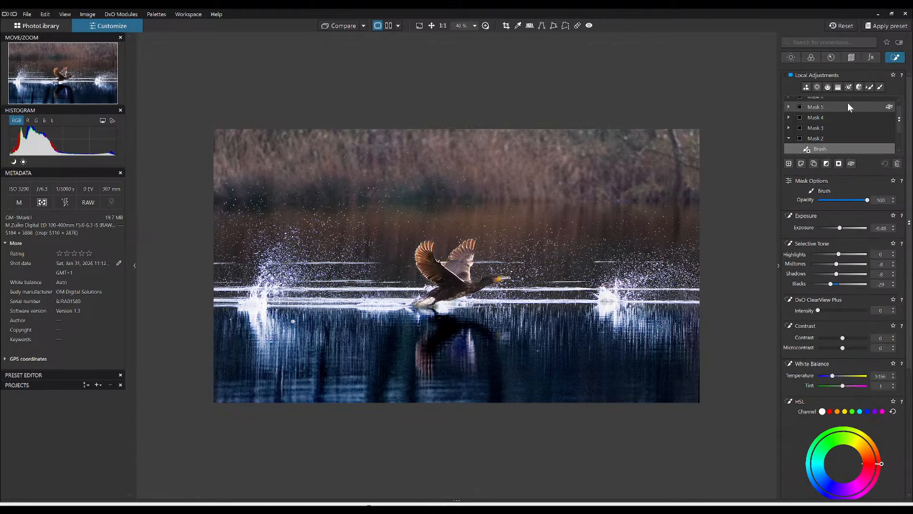
{"action": "left_click", "coordinate": [824, 132]}
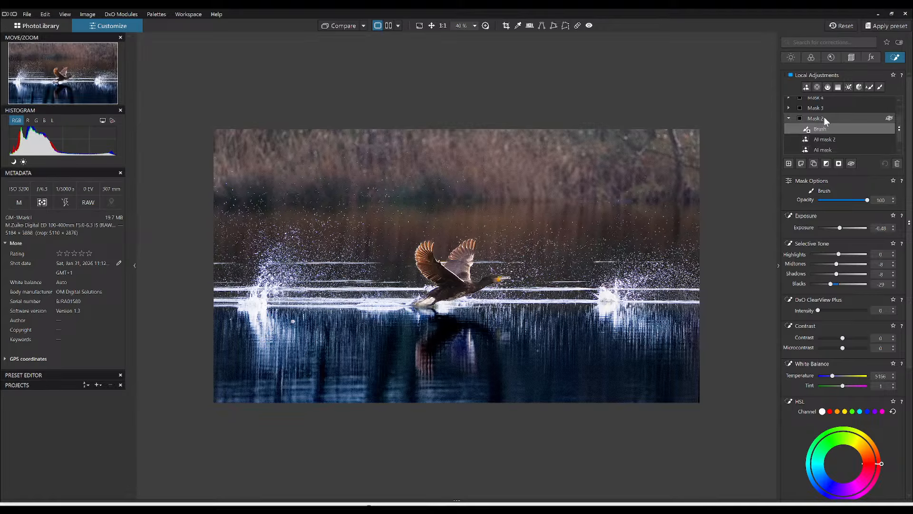
{"action": "left_click", "coordinate": [822, 127]}
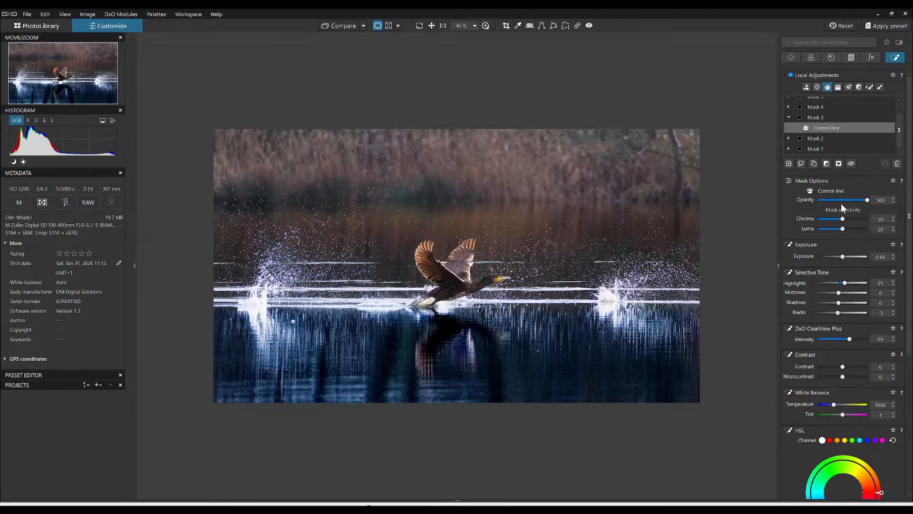
{"action": "scroll", "coordinate": [863, 345], "scroll_direction": "down", "scroll_amount": 2}
{"action": "double_click", "coordinate": [834, 346]}
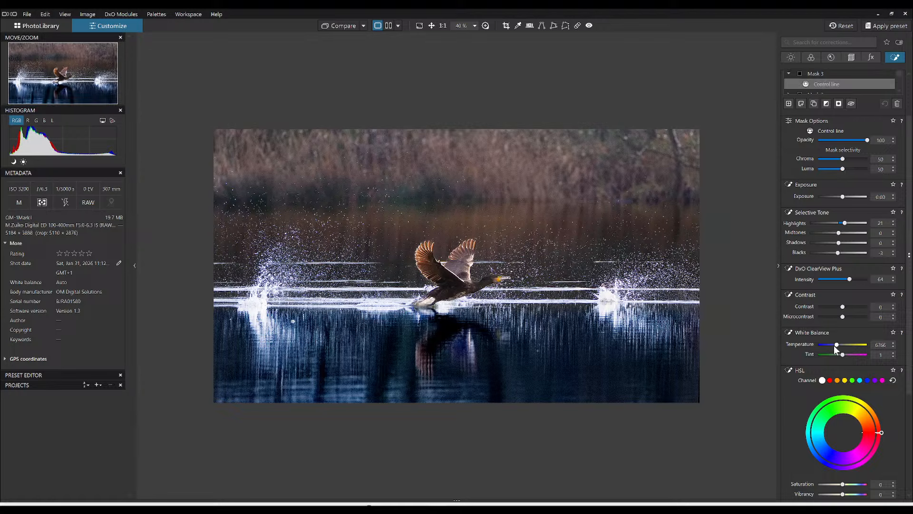
{"action": "scroll", "coordinate": [835, 345], "scroll_direction": "down", "scroll_amount": 4}
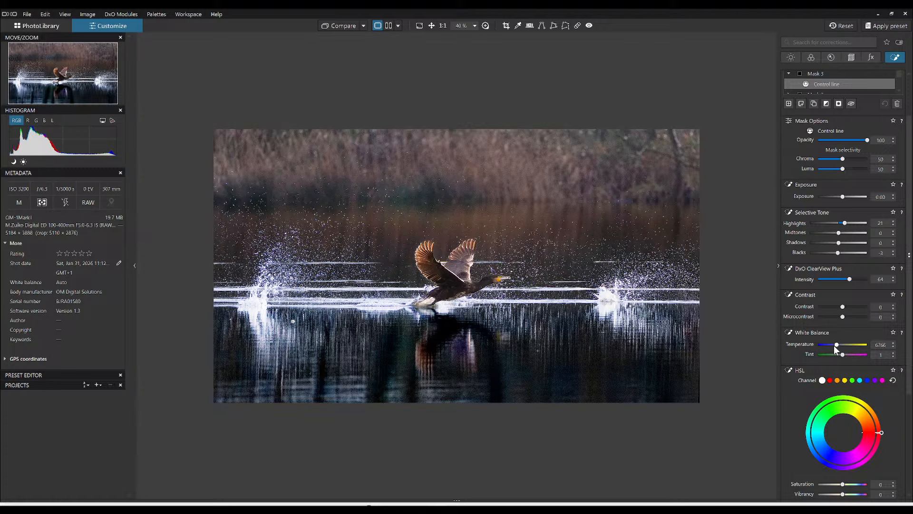
{"action": "scroll", "coordinate": [834, 345], "scroll_direction": "up", "scroll_amount": 3}
{"action": "scroll", "coordinate": [833, 344], "scroll_direction": "up", "scroll_amount": 1}
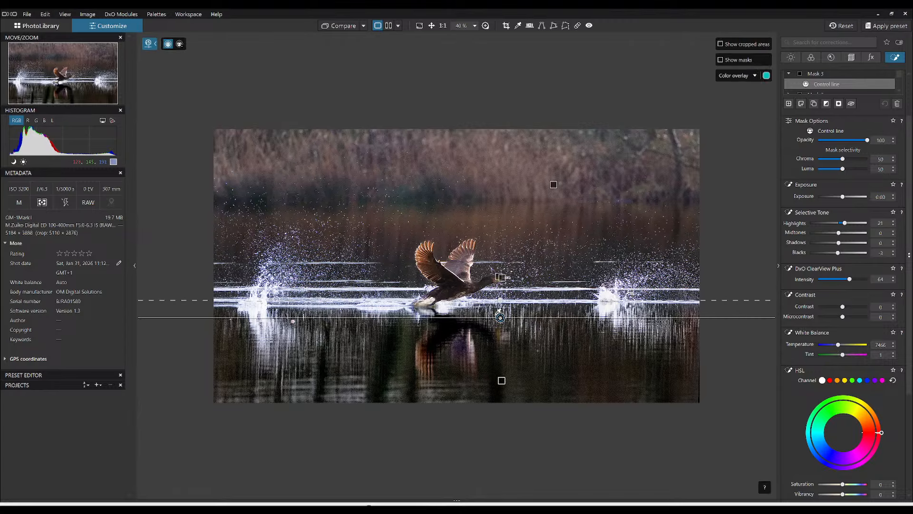
{"action": "mouse_move", "coordinate": [502, 321]}
{"action": "left_click_drag", "start_coordinate": [500, 310], "coordinate": [501, 289]}
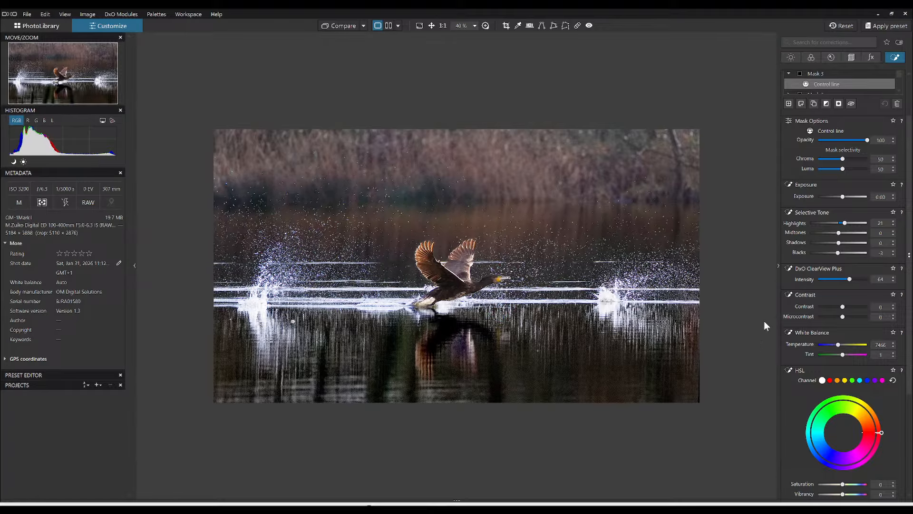
- Reduce the global HSL vibrancy to 29
{"action": "left_click", "coordinate": [811, 57]}
{"action": "scroll", "coordinate": [846, 339], "scroll_direction": "down", "scroll_amount": 8}
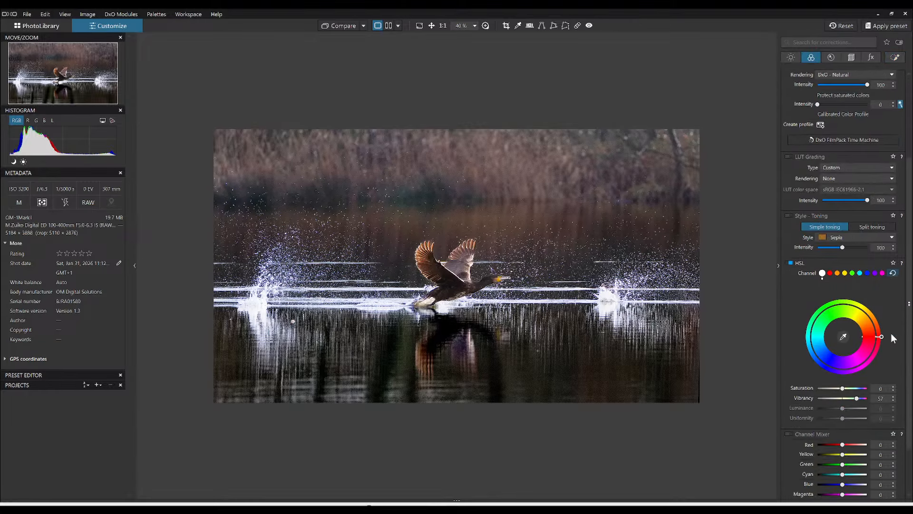
{"action": "left_click_drag", "start_coordinate": [857, 336], "coordinate": [853, 336]}
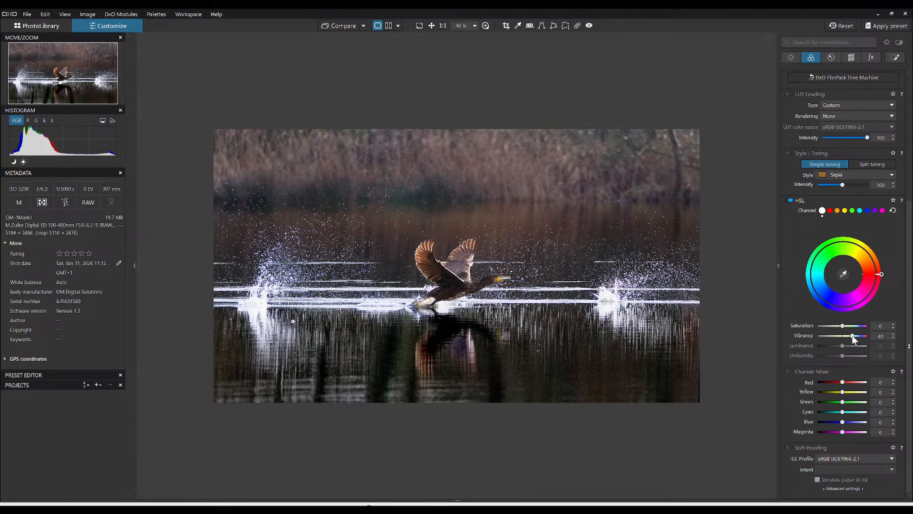
{"action": "left_click_drag", "start_coordinate": [852, 334], "coordinate": [850, 335]}
- Export the photo to disk with the Standard output option as a full-size JPEG at quality 100
{"action": "right_click", "coordinate": [504, 272]}
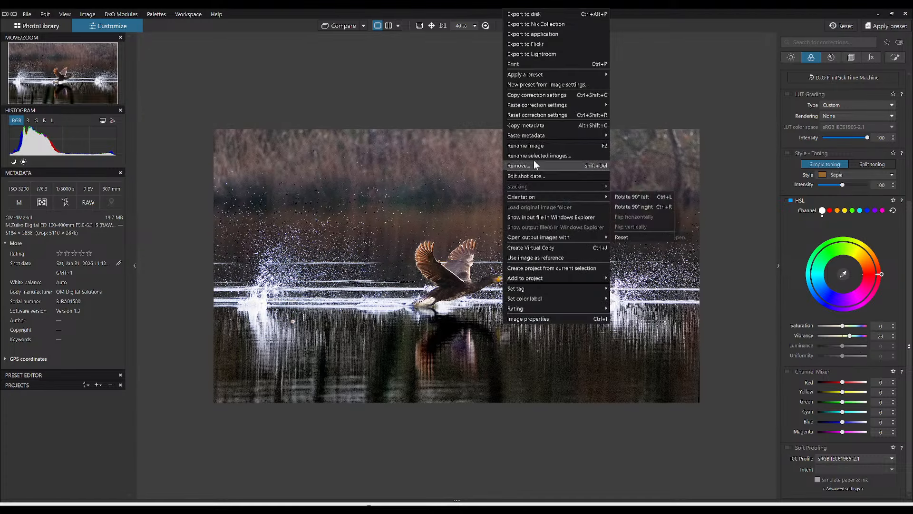
{"action": "left_click", "coordinate": [566, 14]}
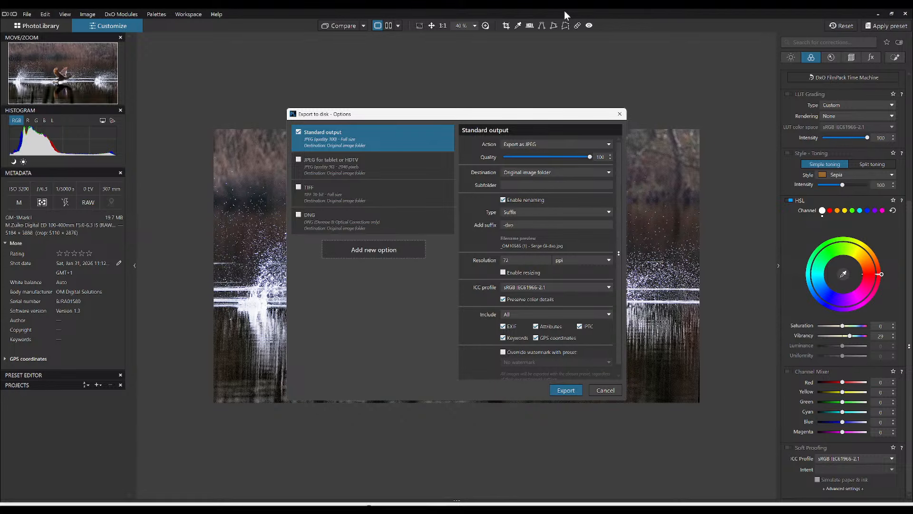
{"action": "key", "text": "Escape"}
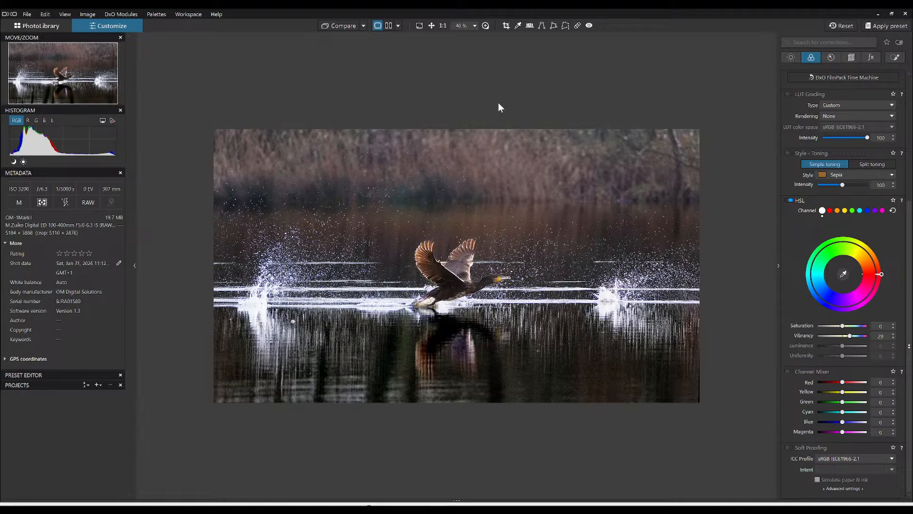
- Compare the edited photo with the uncorrected original side by side, left and right, with the side palettes hidden
{"action": "left_click", "coordinate": [398, 27]}
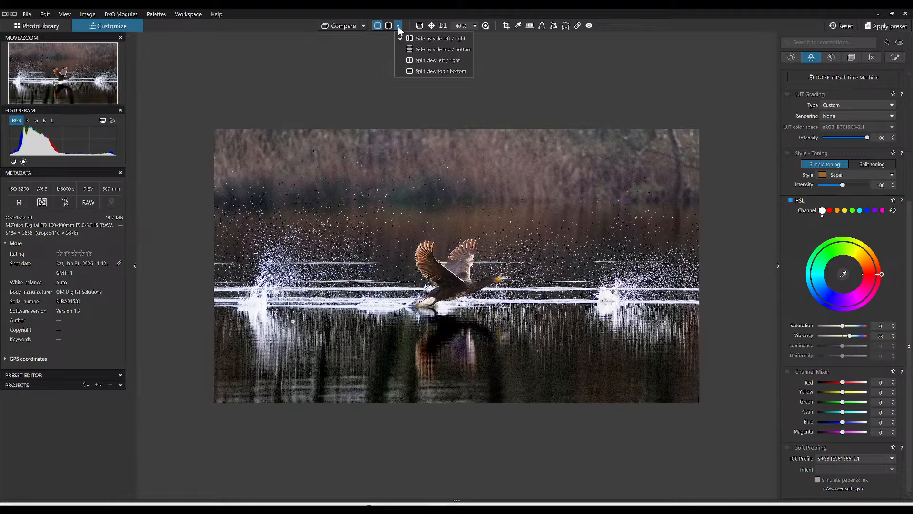
{"action": "left_click", "coordinate": [398, 26]}
{"action": "left_click", "coordinate": [364, 26]}
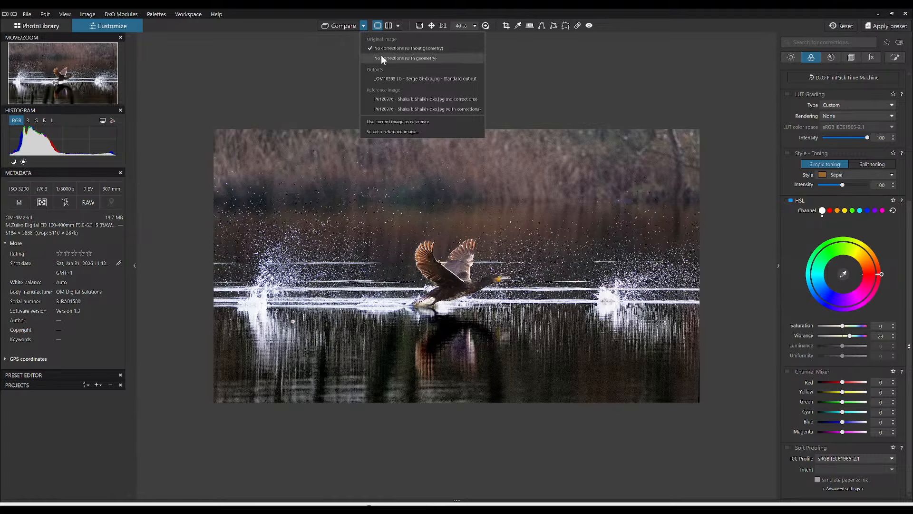
{"action": "left_click", "coordinate": [386, 75]}
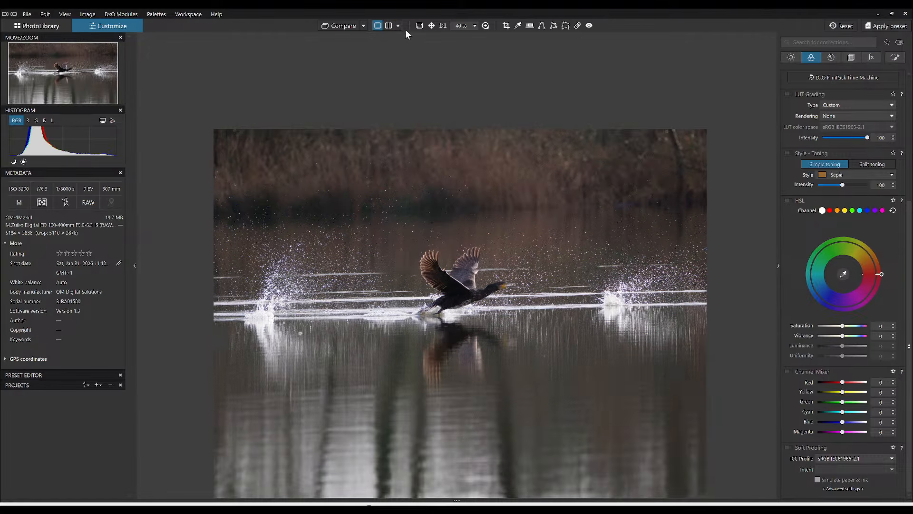
{"action": "left_click", "coordinate": [388, 25]}
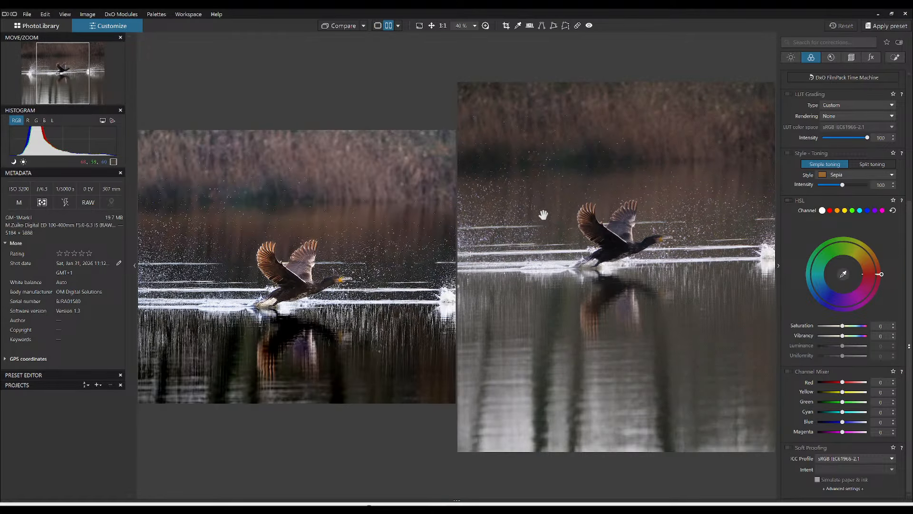
{"action": "key", "text": "F9"}
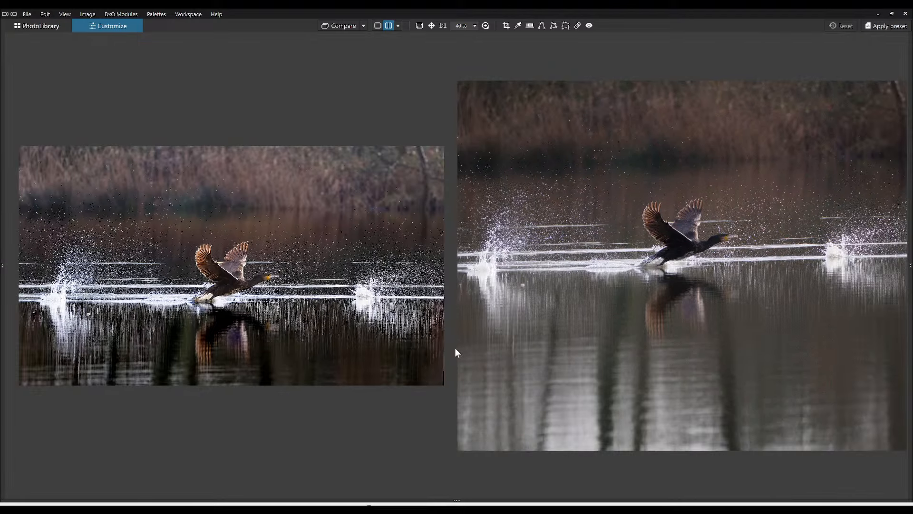
{"action": "scroll", "coordinate": [353, 333], "scroll_direction": "down", "scroll_amount": 1}
{"action": "scroll", "coordinate": [542, 328], "scroll_direction": "down", "scroll_amount": 1}
{"action": "scroll", "coordinate": [541, 331], "scroll_direction": "down", "scroll_amount": 1}
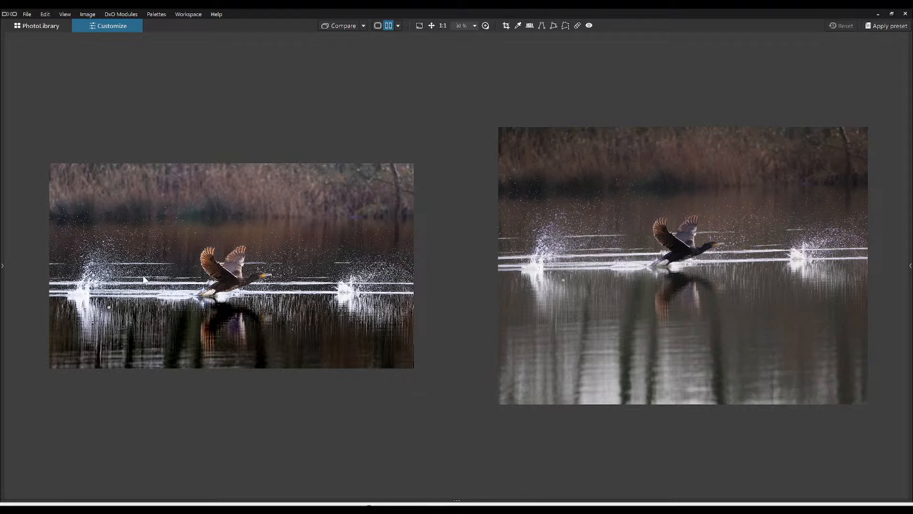
- Compare the edit with the original in a left/right split view, examining the bird and water up close
{"action": "left_click", "coordinate": [398, 25]}
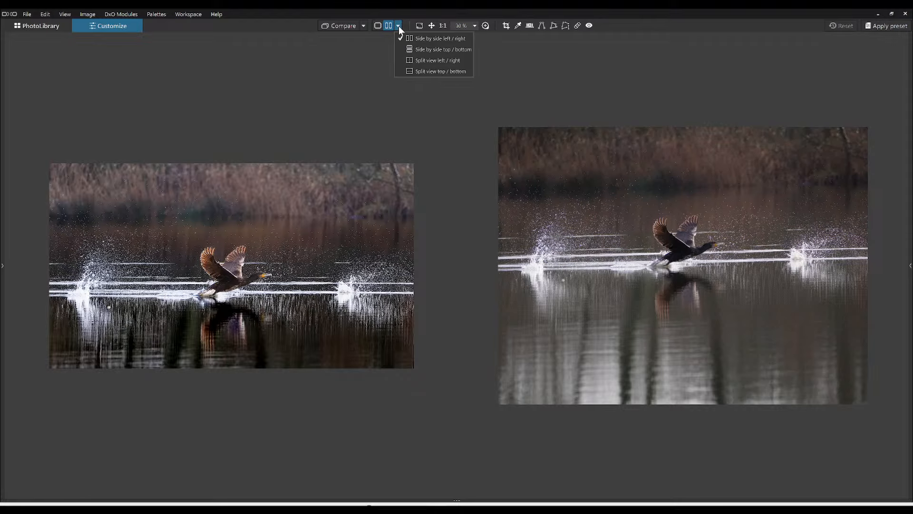
{"action": "left_click", "coordinate": [415, 57]}
{"action": "scroll", "coordinate": [435, 310], "scroll_direction": "up", "scroll_amount": 4}
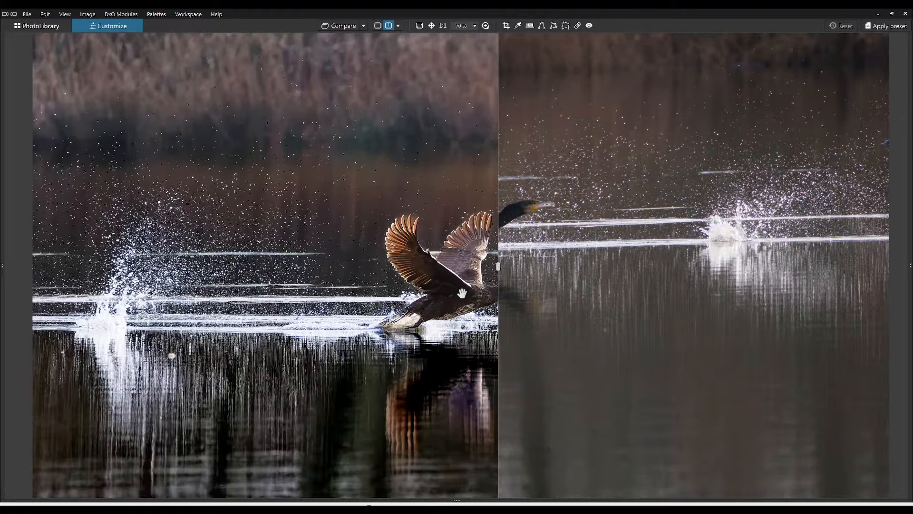
{"action": "left_click", "coordinate": [398, 27]}
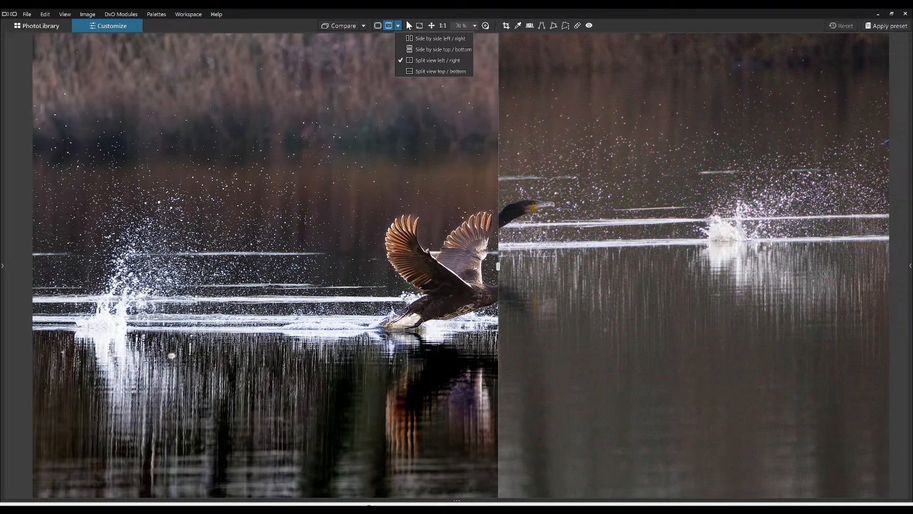
{"action": "left_click", "coordinate": [406, 20]}
{"action": "scroll", "coordinate": [421, 206], "scroll_direction": "down", "scroll_amount": 2}
{"action": "scroll", "coordinate": [421, 206], "scroll_direction": "down", "scroll_amount": 1}
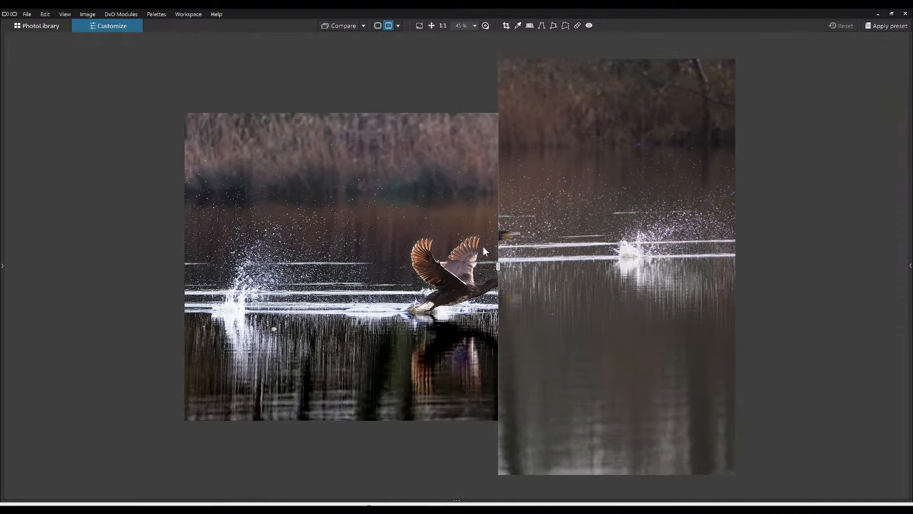
- Compare the edit with the original side by side, left and right, examining the cormorant up close and the full frames
{"action": "left_click_drag", "start_coordinate": [498, 266], "coordinate": [454, 280]}
{"action": "left_click", "coordinate": [398, 26]}
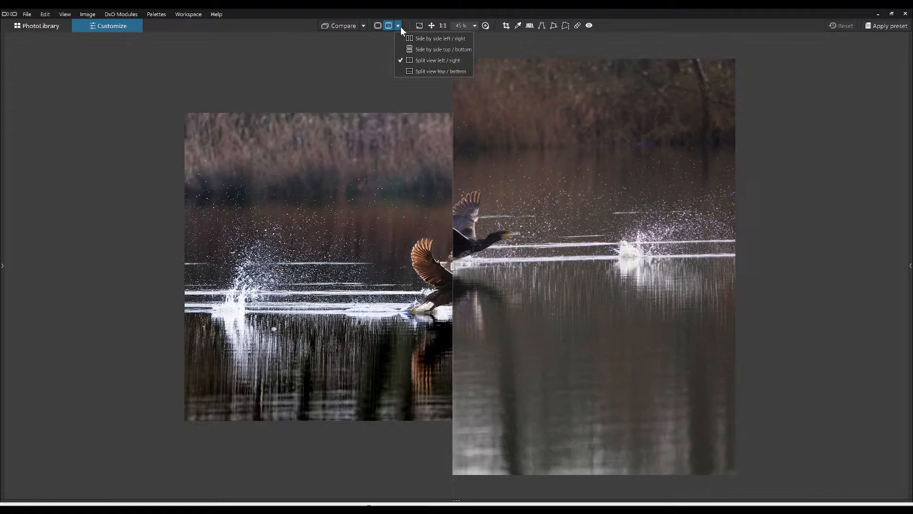
{"action": "left_click", "coordinate": [412, 38]}
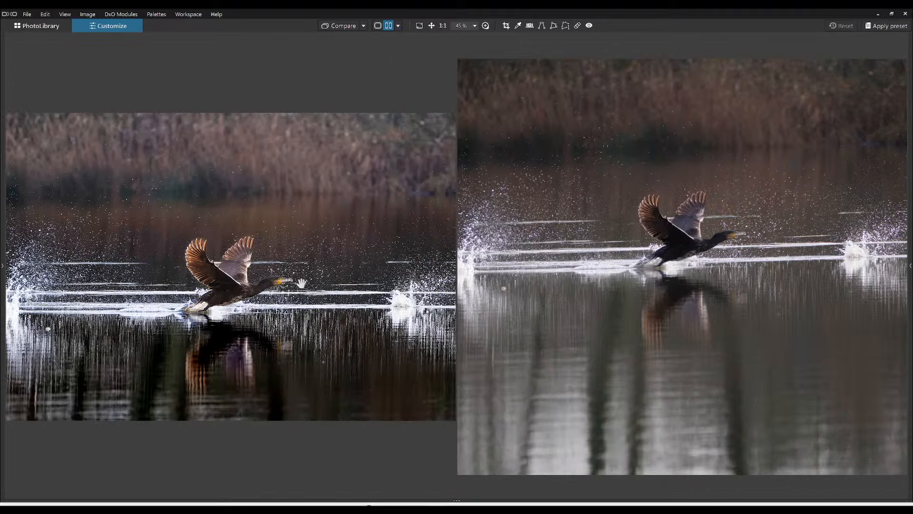
{"action": "scroll", "coordinate": [497, 370], "scroll_direction": "up", "scroll_amount": 4}
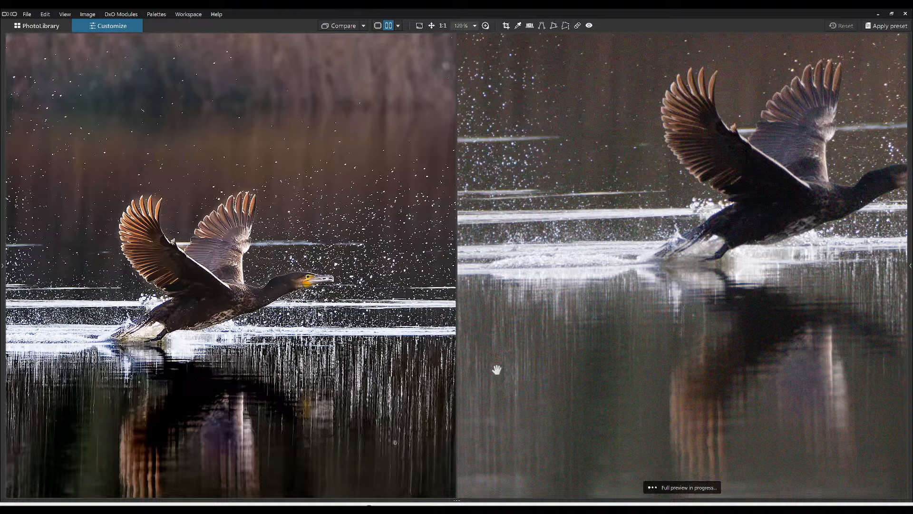
{"action": "left_click_drag", "start_coordinate": [571, 319], "coordinate": [464, 394]}
{"action": "left_click_drag", "start_coordinate": [549, 351], "coordinate": [509, 382]}
{"action": "scroll", "coordinate": [534, 402], "scroll_direction": "up", "scroll_amount": 2}
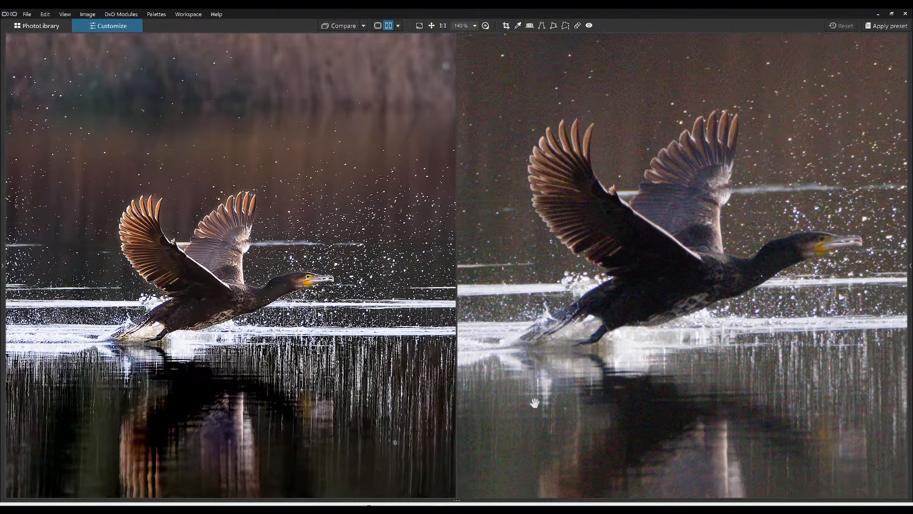
{"action": "scroll", "coordinate": [260, 380], "scroll_direction": "up", "scroll_amount": 2}
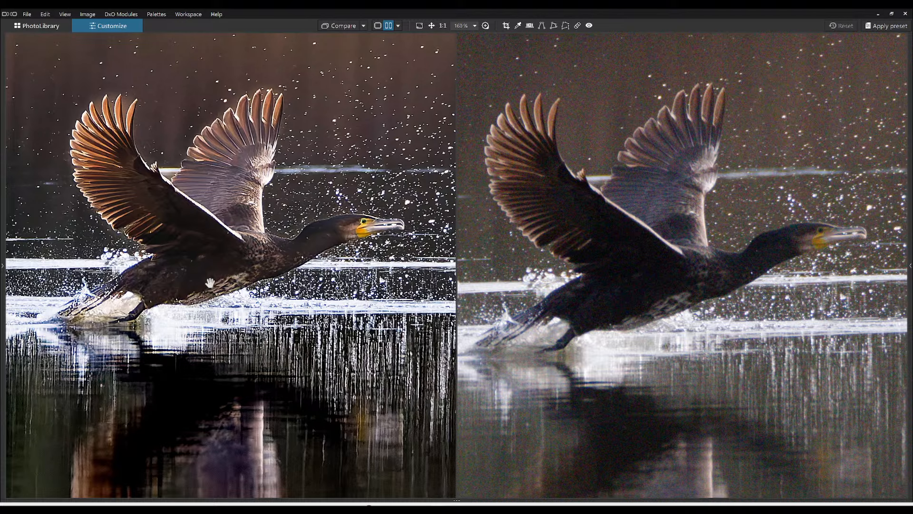
{"action": "left_click_drag", "start_coordinate": [254, 369], "coordinate": [259, 325]}
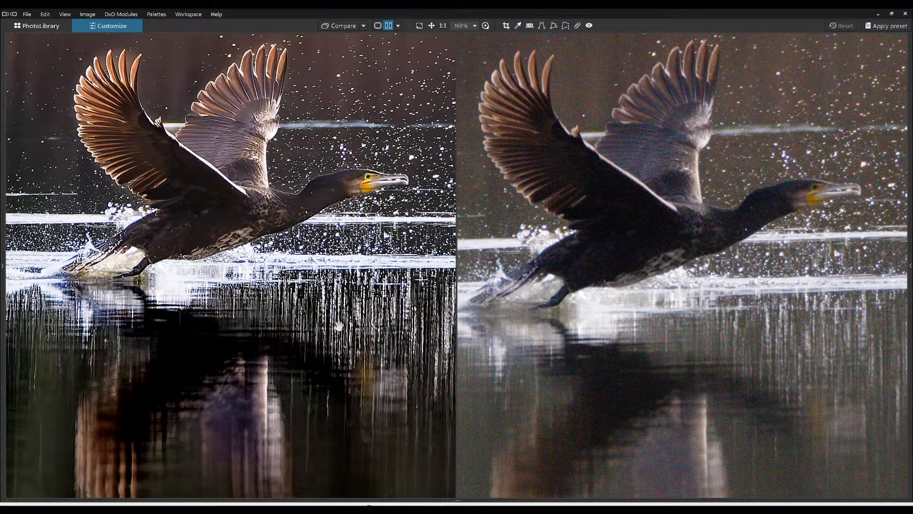
{"action": "left_click_drag", "start_coordinate": [335, 312], "coordinate": [333, 316]}
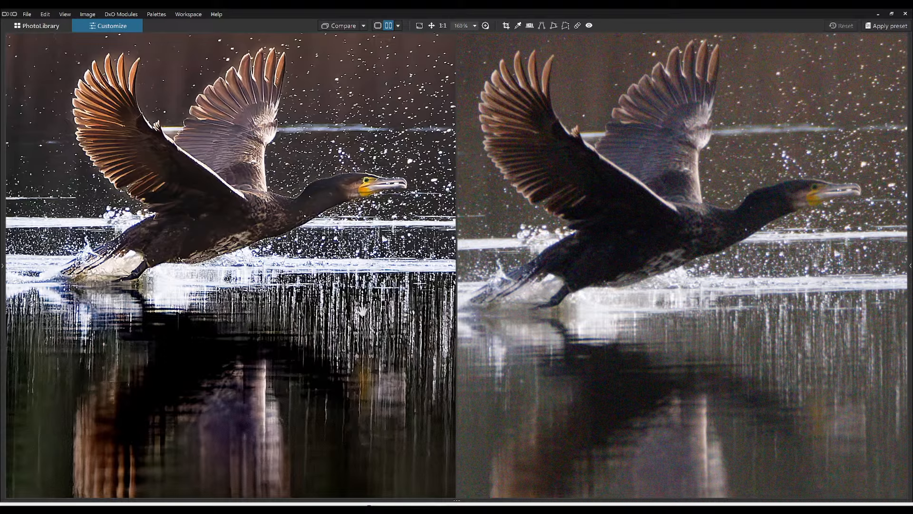
{"action": "scroll", "coordinate": [362, 312], "scroll_direction": "down", "scroll_amount": 7}
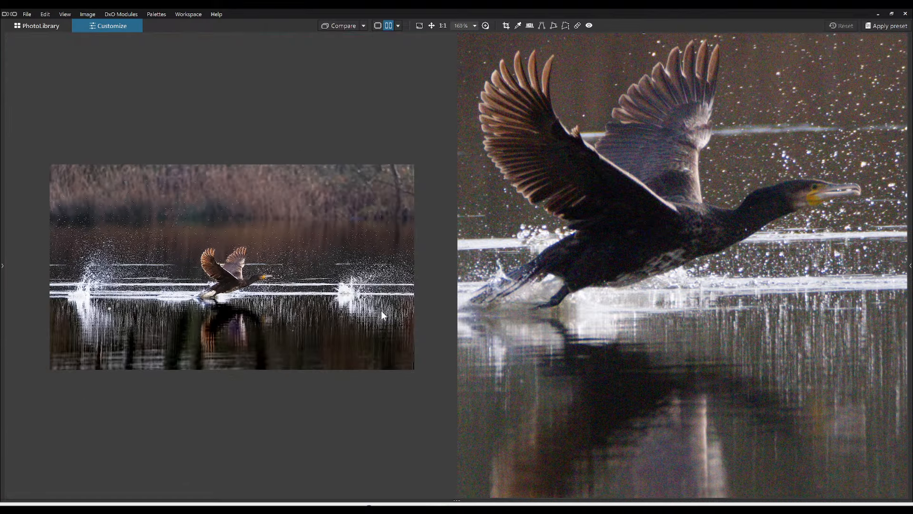
{"action": "scroll", "coordinate": [597, 342], "scroll_direction": "down", "scroll_amount": 3}
{"action": "scroll", "coordinate": [597, 343], "scroll_direction": "down", "scroll_amount": 4}
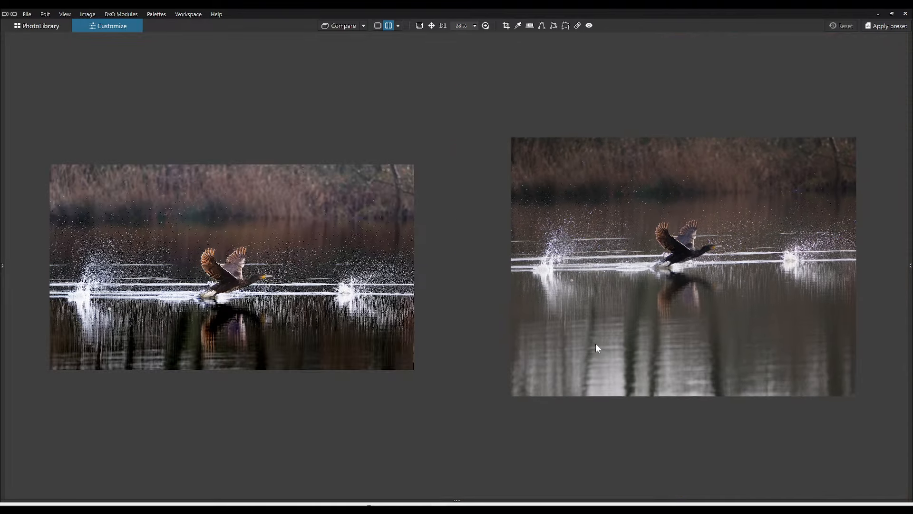
- Open the raw landscape photo of the rocky hill and pond for customizing, in single-image view
{"action": "left_click", "coordinate": [44, 27]}
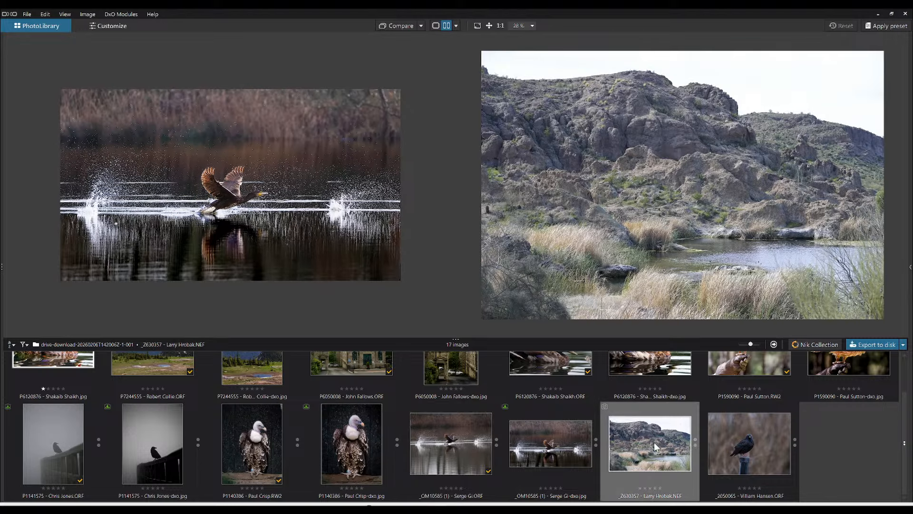
{"action": "left_click", "coordinate": [436, 25]}
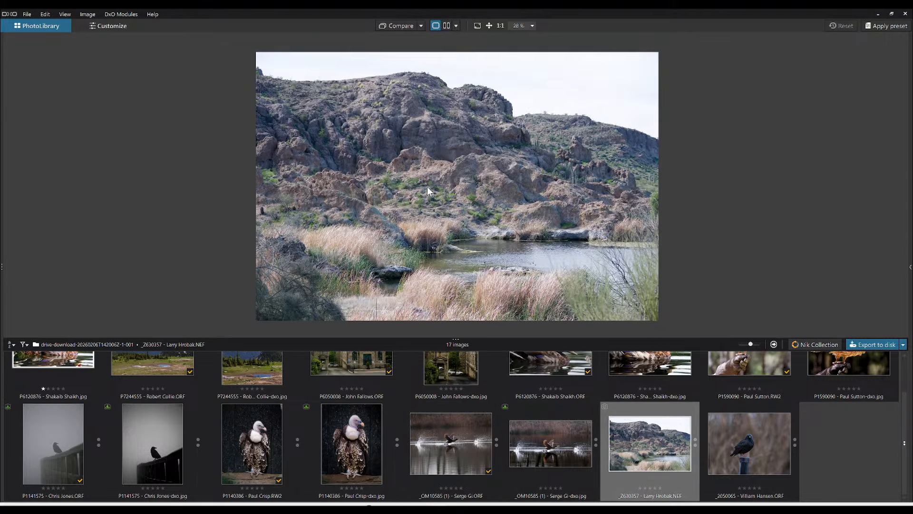
{"action": "double_click", "coordinate": [669, 463]}
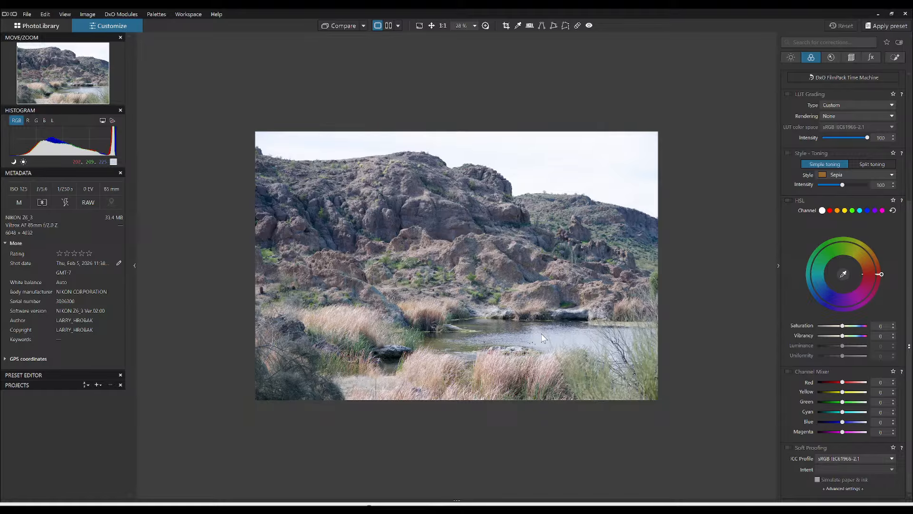
- Examine the birds and reeds around the pond, and apply the general purpose demo default preset to the photo
{"action": "scroll", "coordinate": [538, 351], "scroll_direction": "up", "scroll_amount": 5}
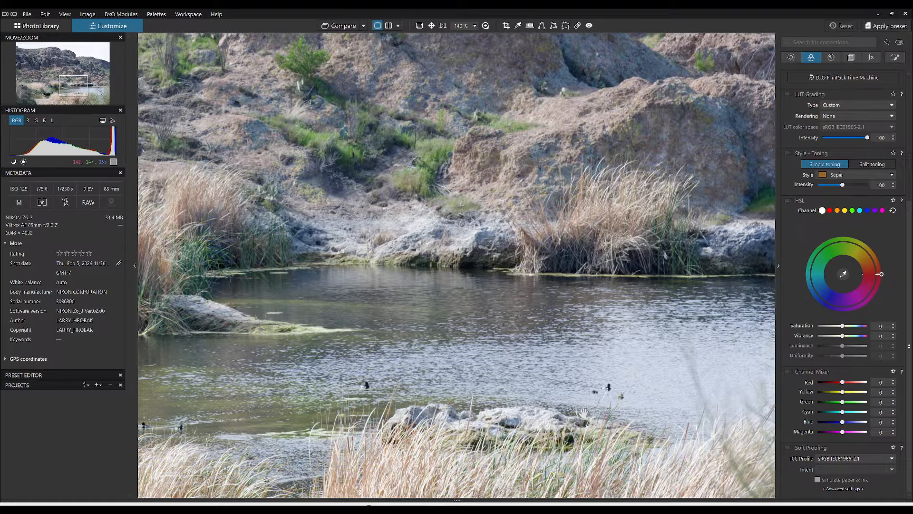
{"action": "scroll", "coordinate": [582, 412], "scroll_direction": "up", "scroll_amount": 2}
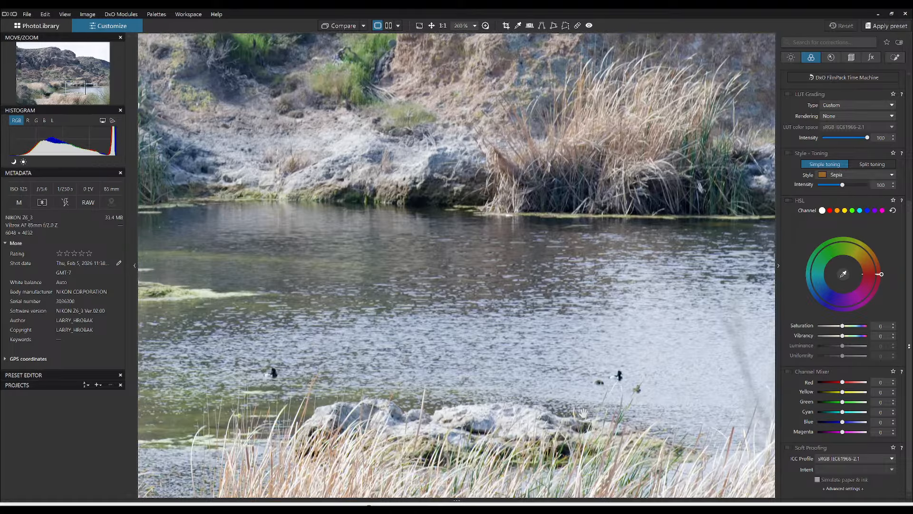
{"action": "left_click_drag", "start_coordinate": [290, 394], "coordinate": [524, 335]}
{"action": "left_click_drag", "start_coordinate": [365, 378], "coordinate": [472, 374]}
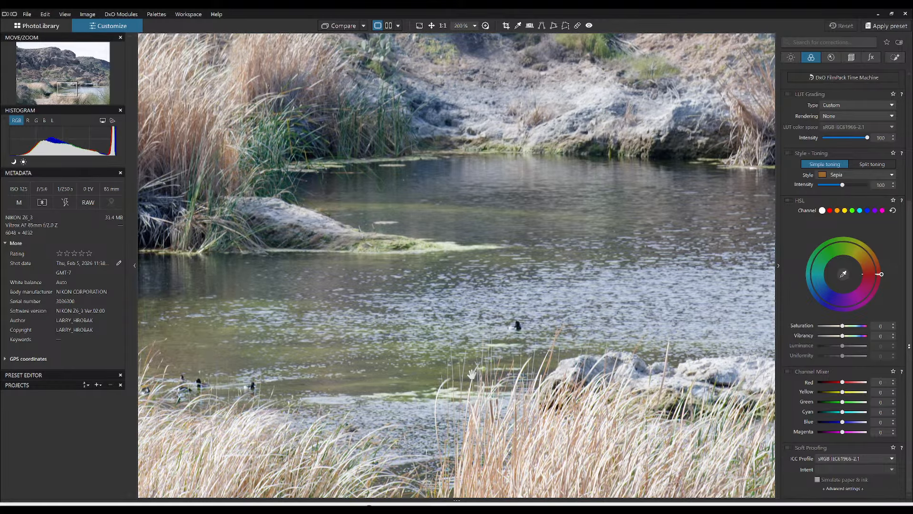
{"action": "scroll", "coordinate": [459, 377], "scroll_direction": "down", "scroll_amount": 3}
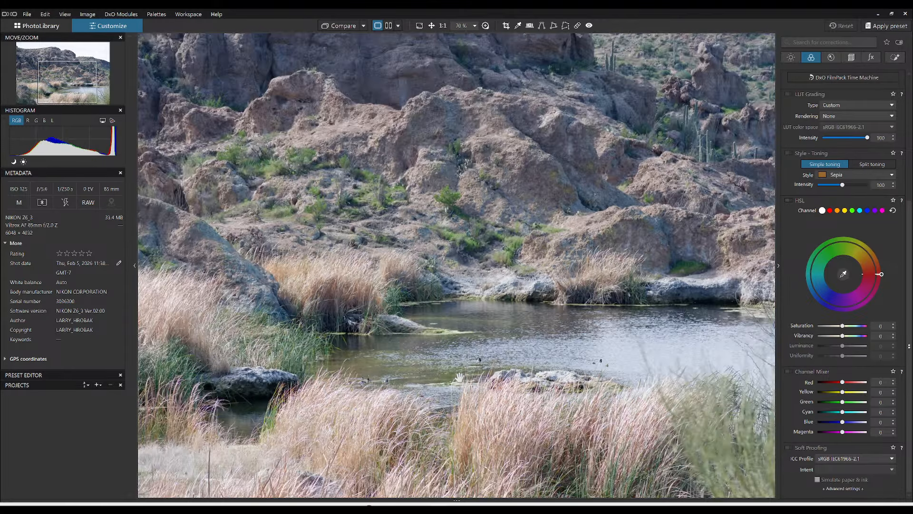
{"action": "scroll", "coordinate": [459, 377], "scroll_direction": "down", "scroll_amount": 3}
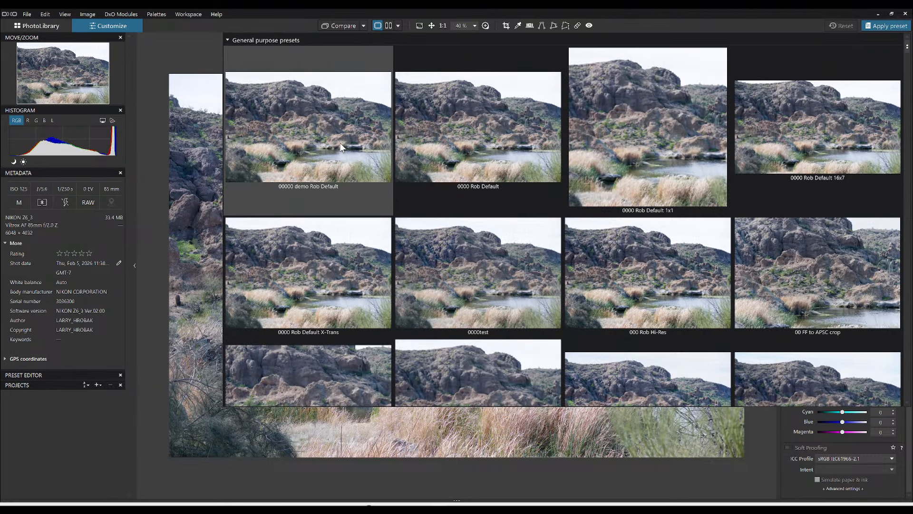
{"action": "left_click", "coordinate": [340, 147]}
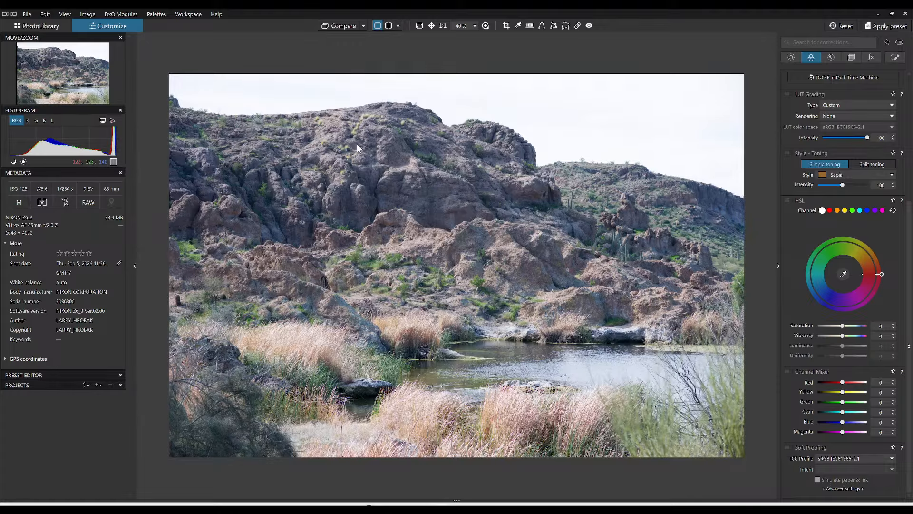
- Set the crop aspect ratio of the landscape photo to 4 × 3
{"action": "left_click", "coordinate": [845, 56]}
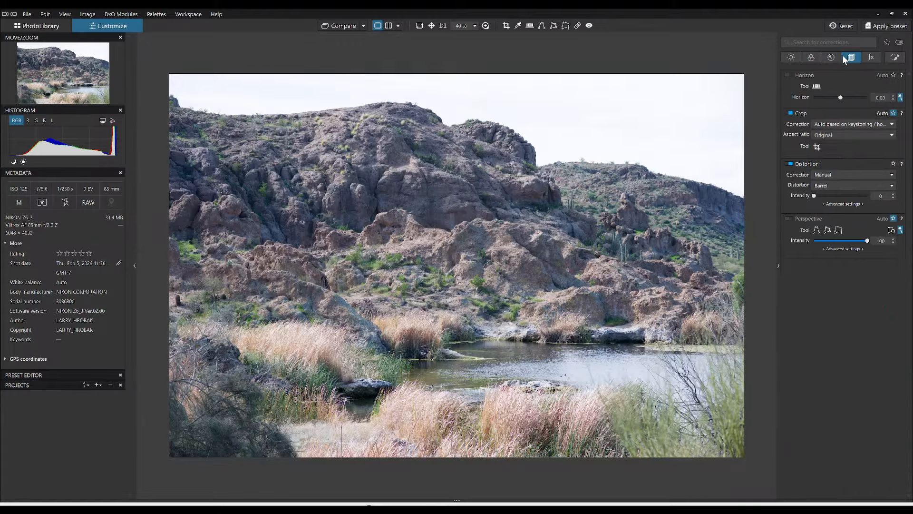
{"action": "left_click", "coordinate": [837, 135]}
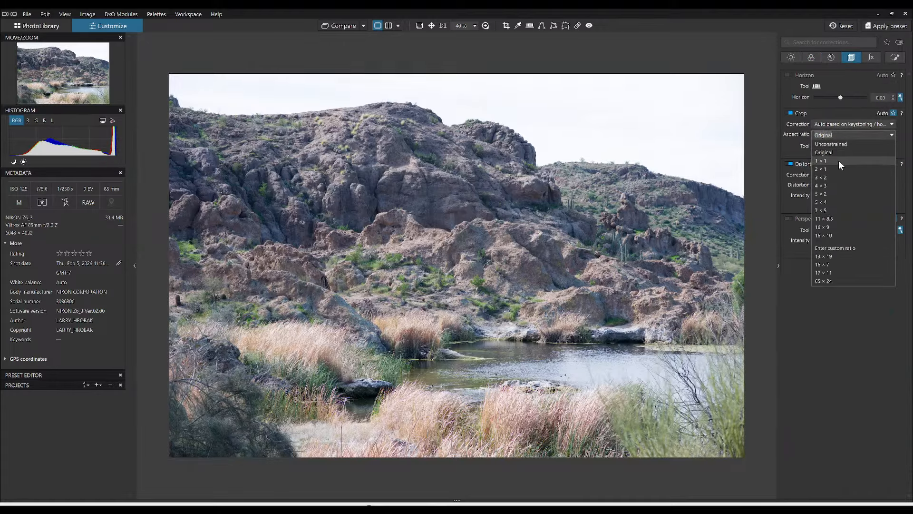
{"action": "left_click", "coordinate": [838, 187]}
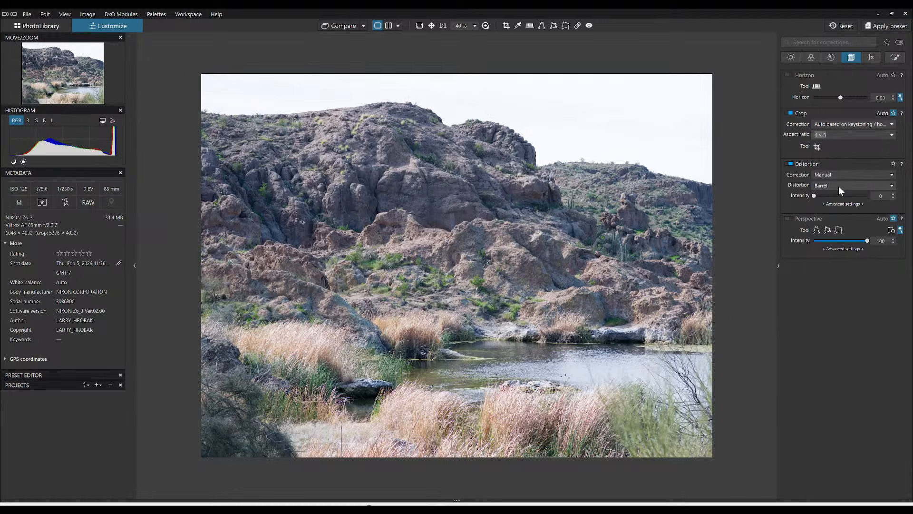
- Crop the photo to an upright 3 × 4 frame of 3024 × 4032 px around the rocky peak and the near part of the pond
{"action": "left_click", "coordinate": [817, 147]}
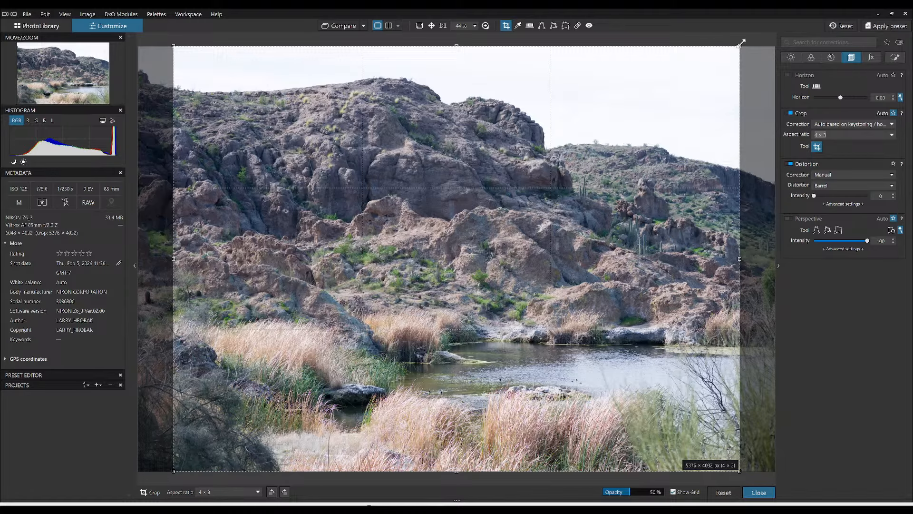
{"action": "left_click_drag", "start_coordinate": [740, 46], "coordinate": [462, 37]}
{"action": "left_click_drag", "start_coordinate": [391, 120], "coordinate": [503, 137]}
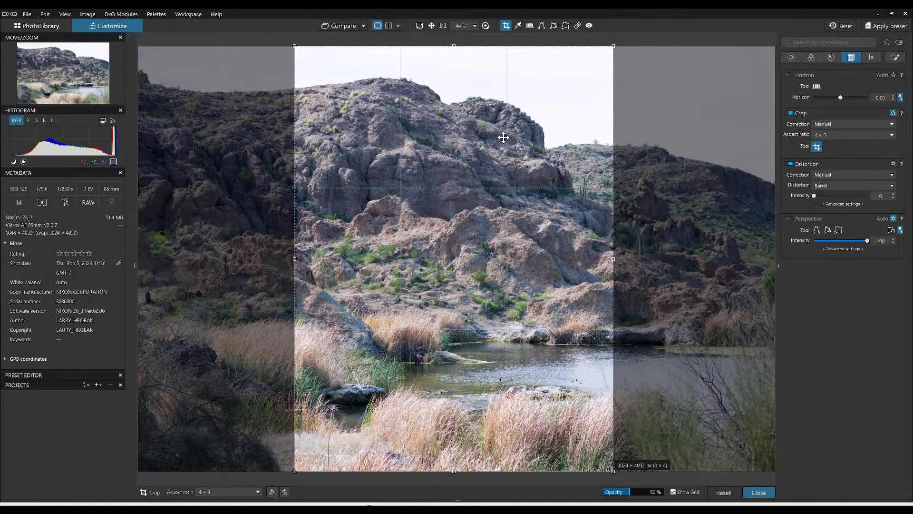
{"action": "left_click_drag", "start_coordinate": [455, 46], "coordinate": [450, 16]}
{"action": "mouse_move", "coordinate": [504, 252]}
{"action": "left_mouse_down"}
{"action": "mouse_move", "coordinate": [613, 268]}
{"action": "mouse_move", "coordinate": [495, 259]}
{"action": "left_mouse_up"}
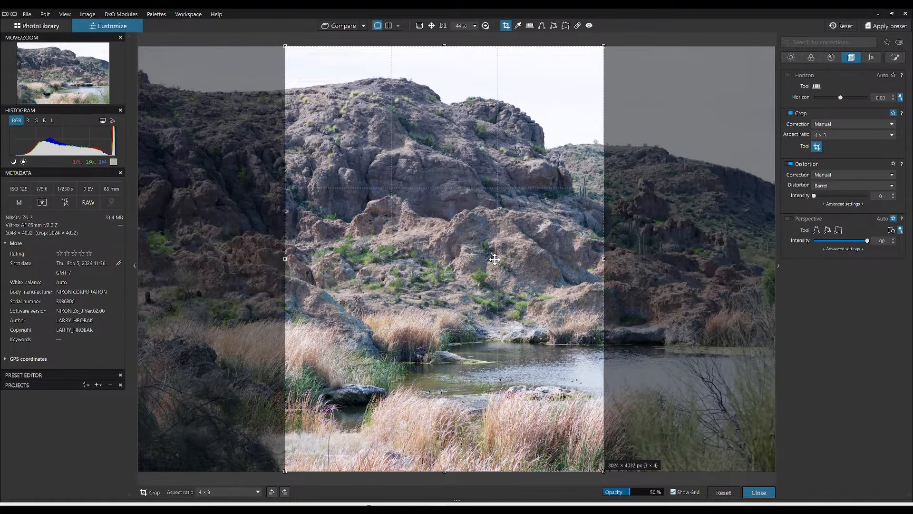
{"action": "key", "text": "Return"}
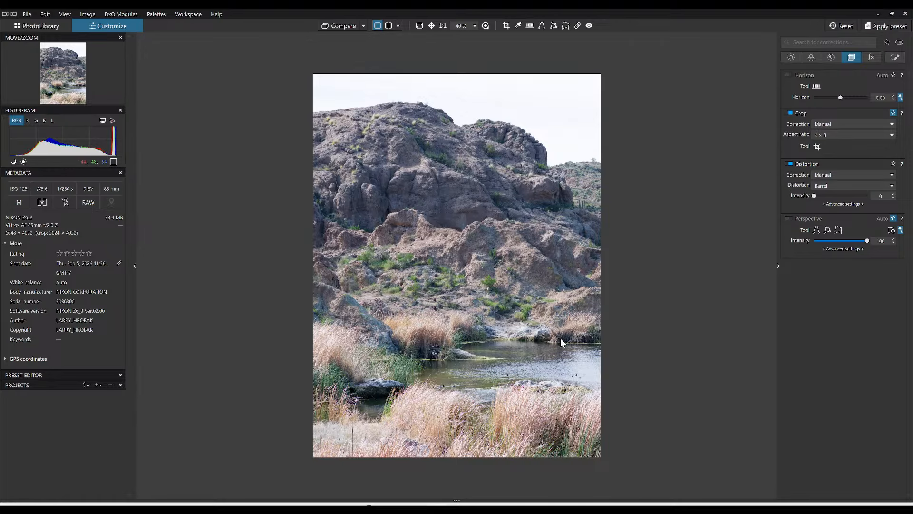
{"action": "left_click", "coordinate": [818, 145]}
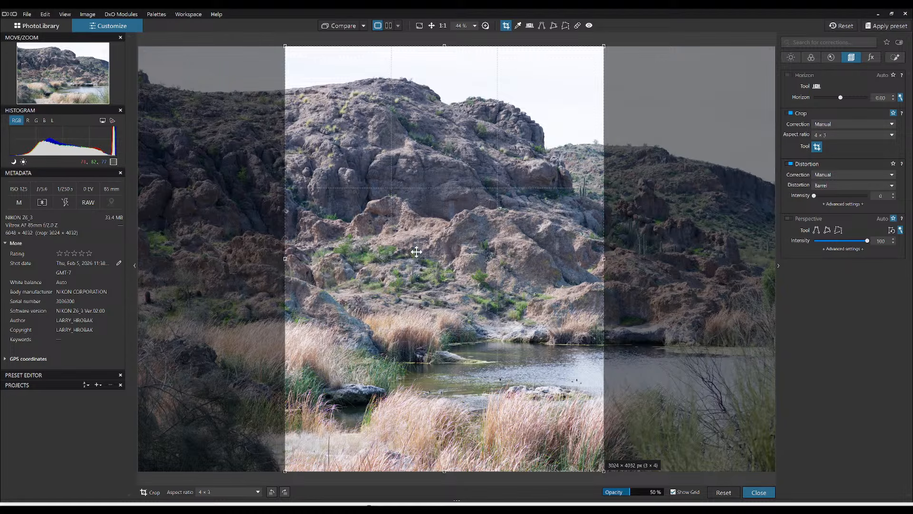
{"action": "left_click", "coordinate": [506, 26]}
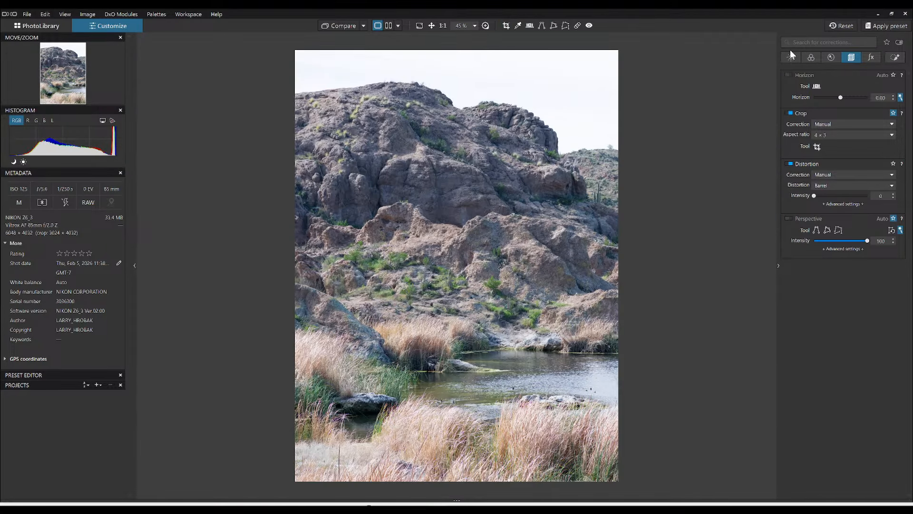
- Lower the photo's global exposure to -1.65
{"action": "left_click", "coordinate": [790, 58]}
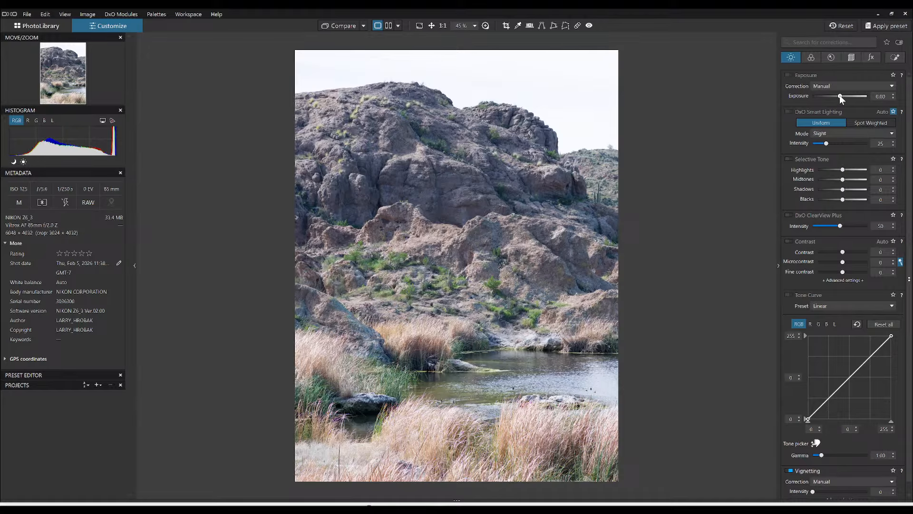
{"action": "left_click_drag", "start_coordinate": [840, 95], "coordinate": [763, 91]}
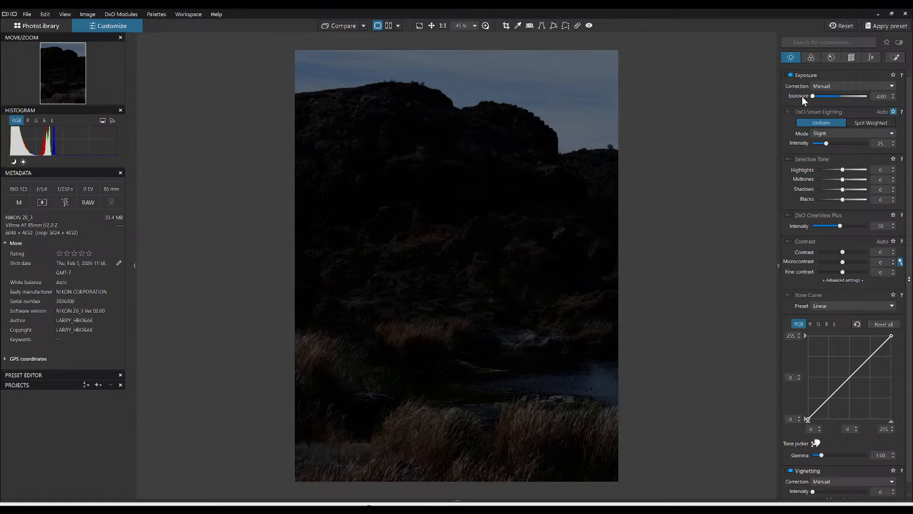
{"action": "left_click_drag", "start_coordinate": [818, 96], "coordinate": [832, 97]}
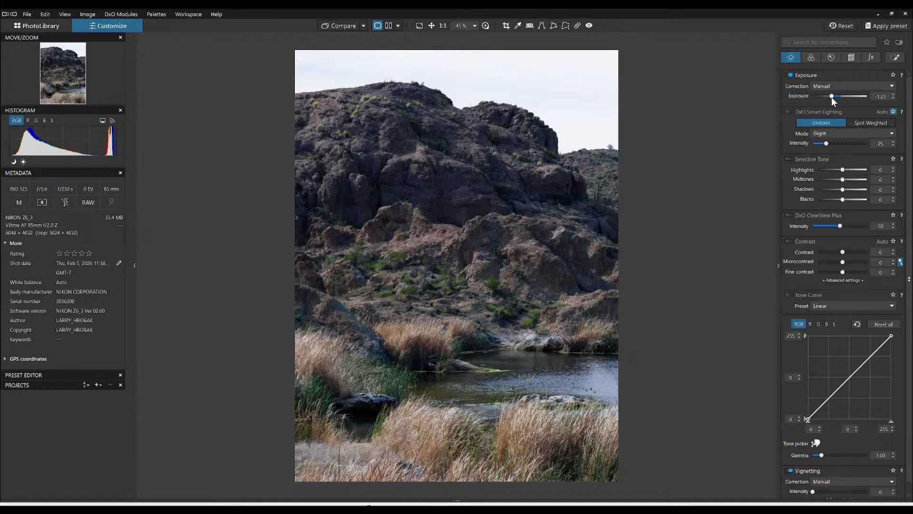
{"action": "left_click_drag", "start_coordinate": [832, 97], "coordinate": [832, 97]}
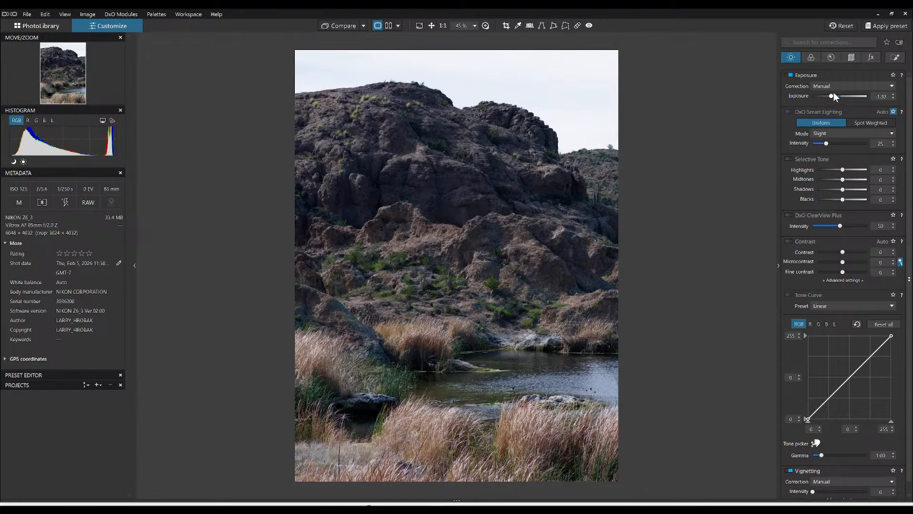
{"action": "left_click_drag", "start_coordinate": [830, 95], "coordinate": [829, 96]}
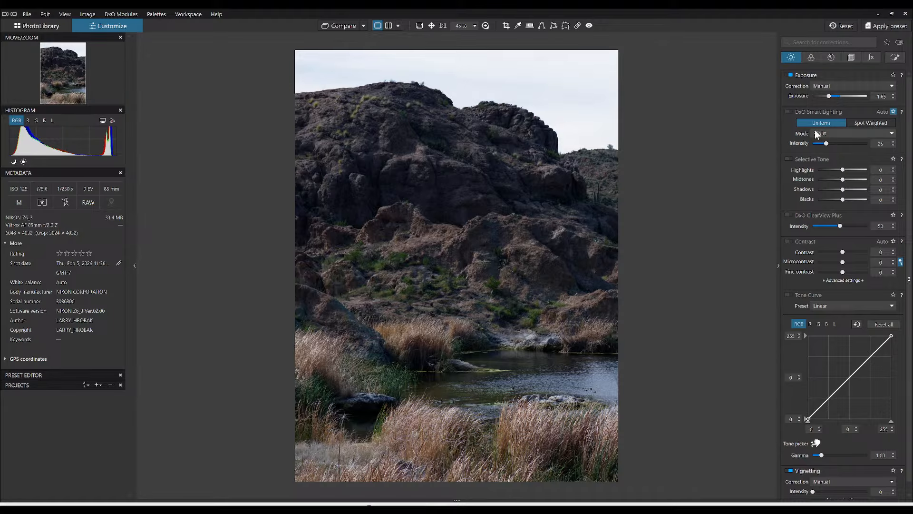
- Enable DxO ClearView Plus at intensity 50 and turn on the global contrast correction
{"action": "left_click", "coordinate": [788, 215]}
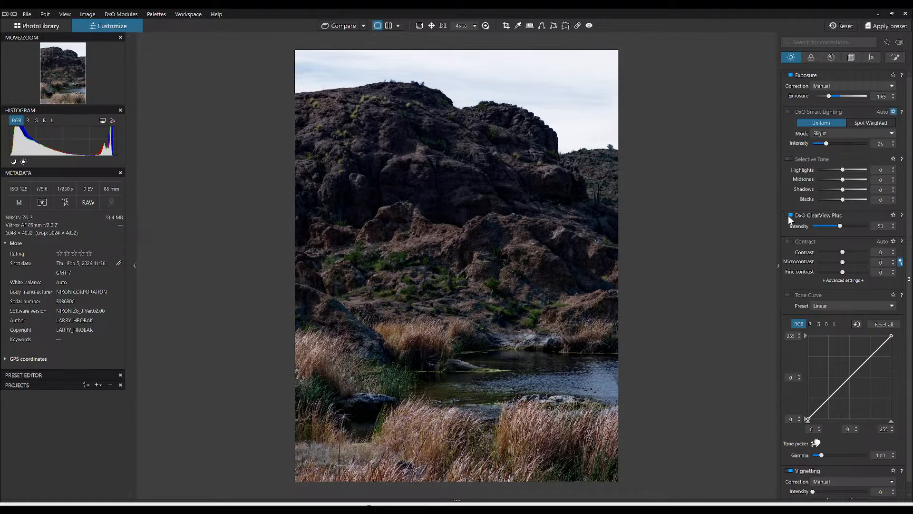
{"action": "left_click", "coordinate": [789, 242]}
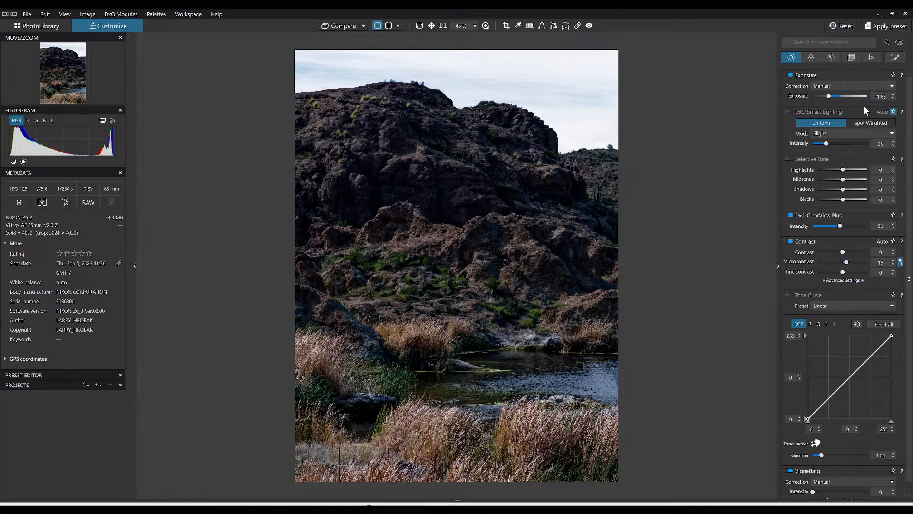
- Add a local control line mask over the sky and set its DxO ClearView Plus intensity to 48
{"action": "left_click", "coordinate": [894, 58]}
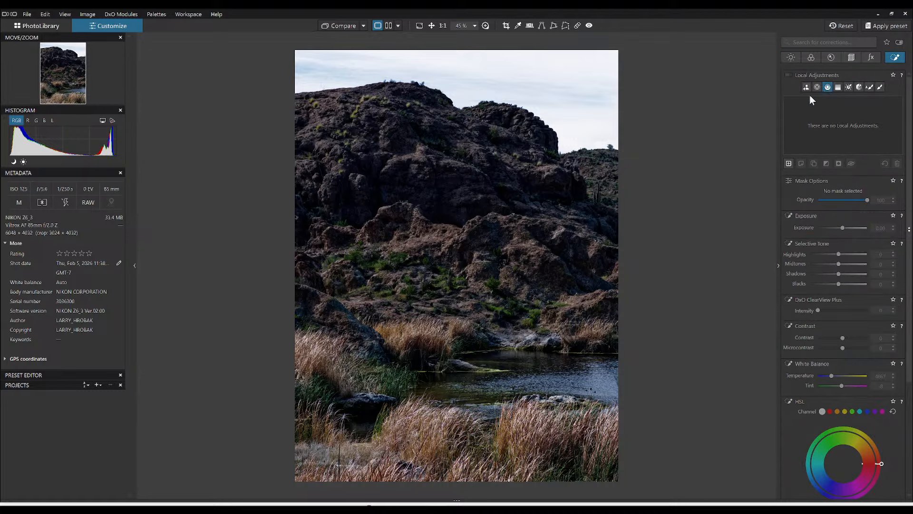
{"action": "left_click_drag", "start_coordinate": [593, 132], "coordinate": [593, 186]}
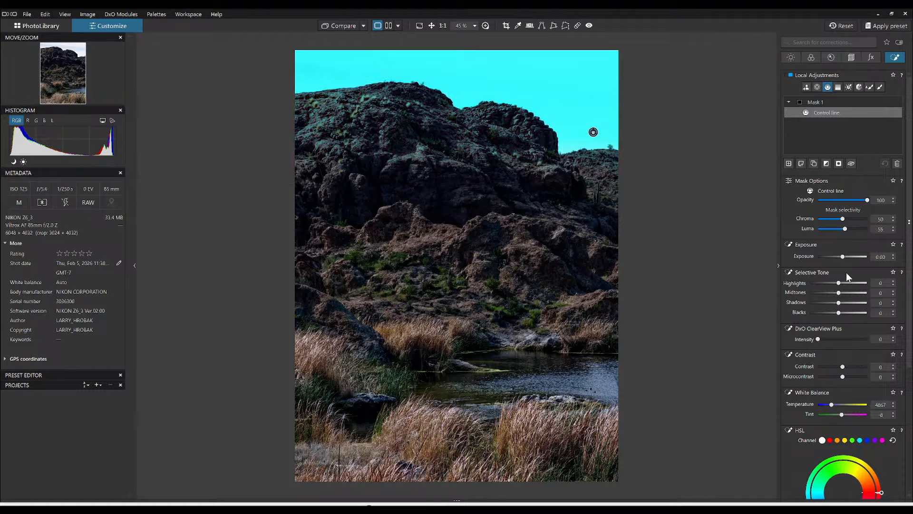
{"action": "left_click", "coordinate": [841, 338]}
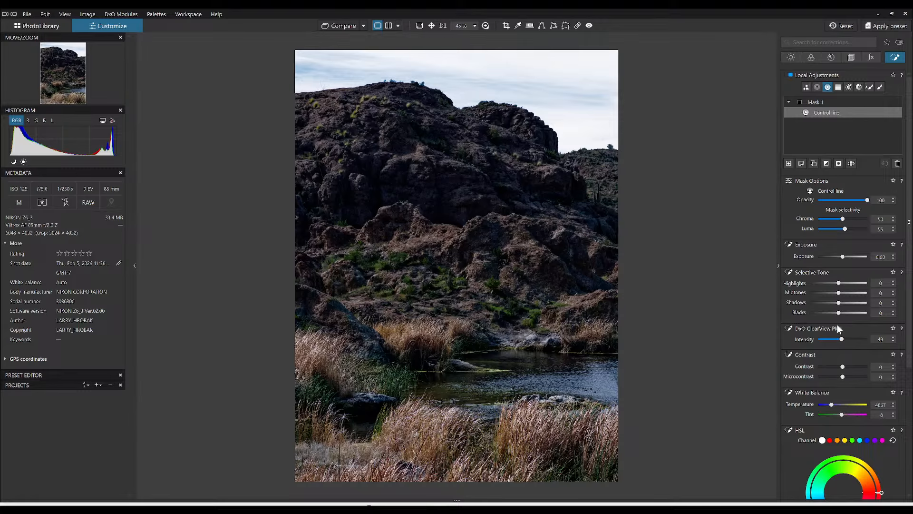
- Lower the sky mask's highlights to -65 and raise its microcontrast to 10
{"action": "left_click", "coordinate": [833, 283]}
{"action": "left_click_drag", "start_coordinate": [831, 284], "coordinate": [821, 282]}
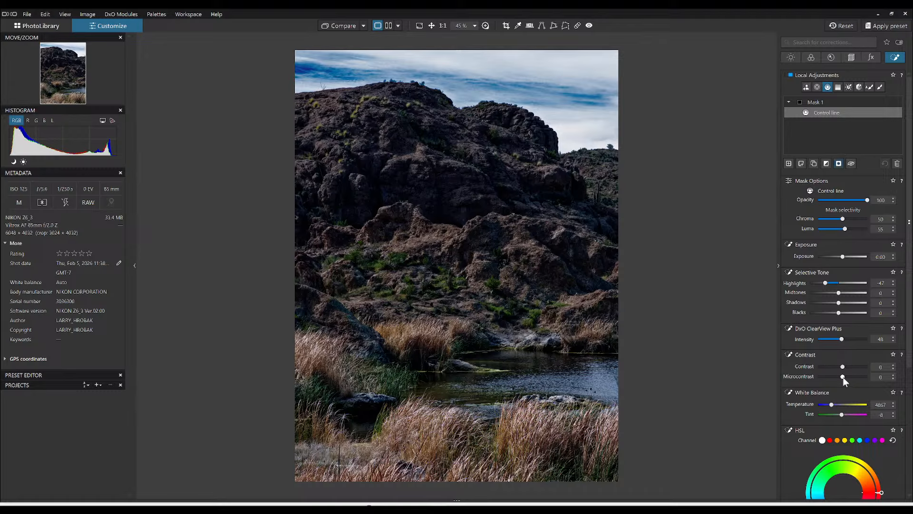
{"action": "mouse_move", "coordinate": [843, 376]}
{"action": "left_mouse_down"}
{"action": "mouse_move", "coordinate": [854, 378]}
{"action": "mouse_move", "coordinate": [846, 378]}
{"action": "left_mouse_up"}
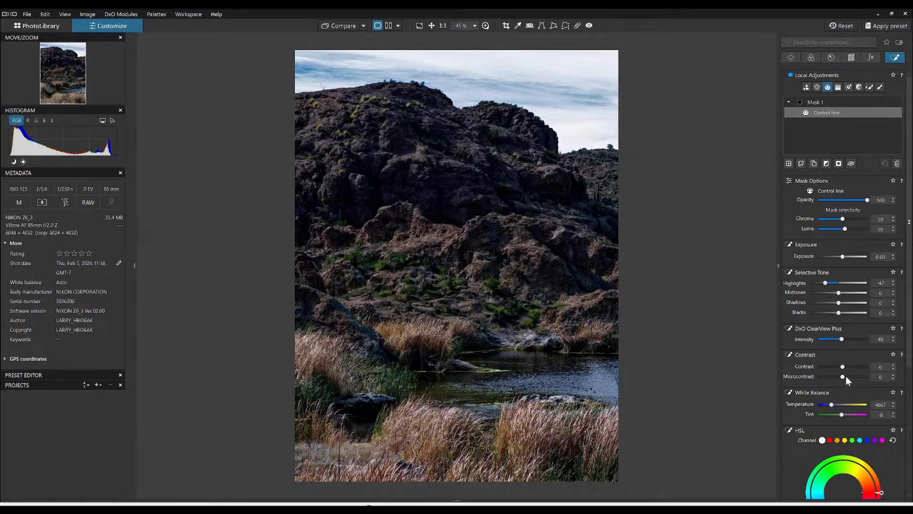
{"action": "left_click_drag", "start_coordinate": [826, 284], "coordinate": [820, 281]}
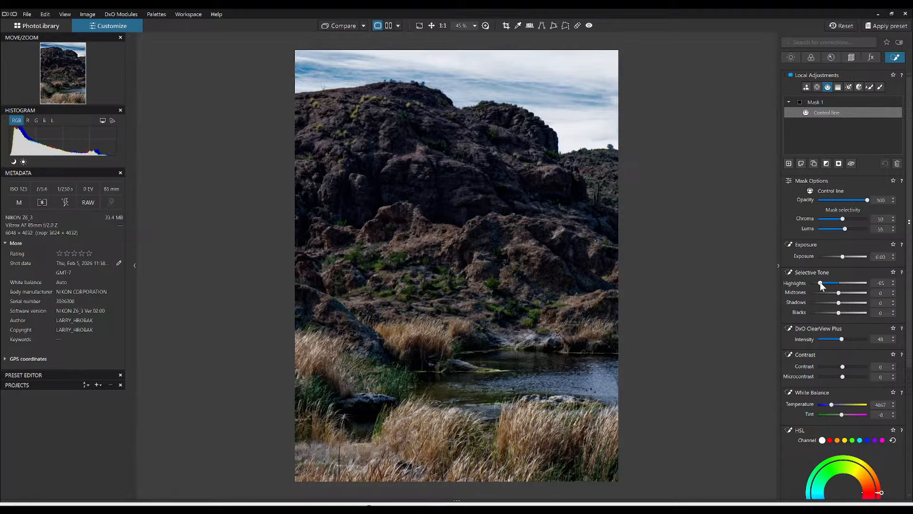
{"action": "left_click", "coordinate": [844, 377]}
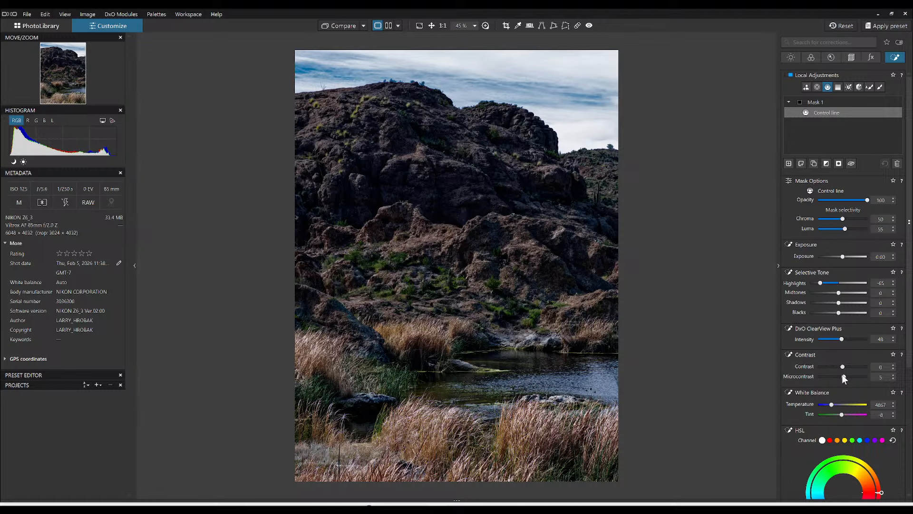
{"action": "left_click_drag", "start_coordinate": [843, 376], "coordinate": [845, 376]}
- Cool the whole photo by lowering the RAW white balance temperature to 4467
{"action": "left_click", "coordinate": [814, 54]}
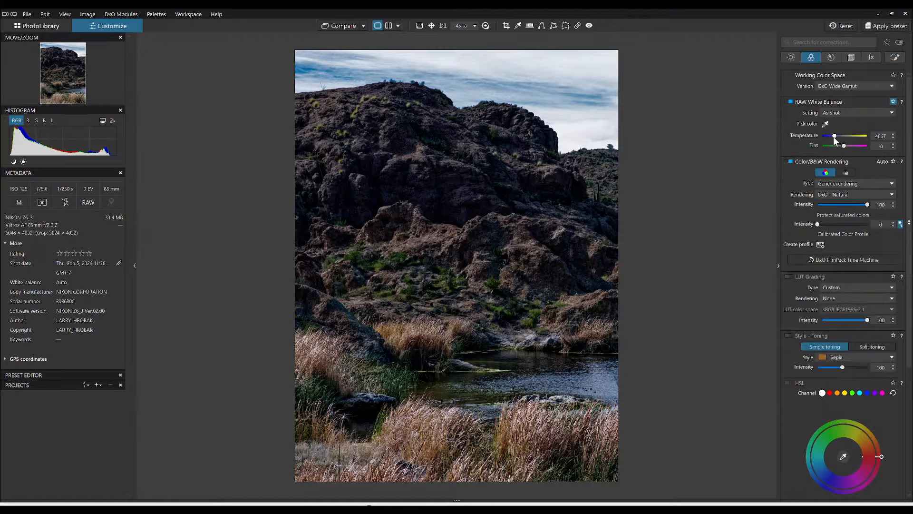
{"action": "left_click_drag", "start_coordinate": [835, 136], "coordinate": [833, 136]}
{"action": "scroll", "coordinate": [834, 138], "scroll_direction": "down", "scroll_amount": 1}
- Create a second local mask and brush the central rock ledge and the hill's left slope at 52 % opacity
{"action": "left_click", "coordinate": [896, 57]}
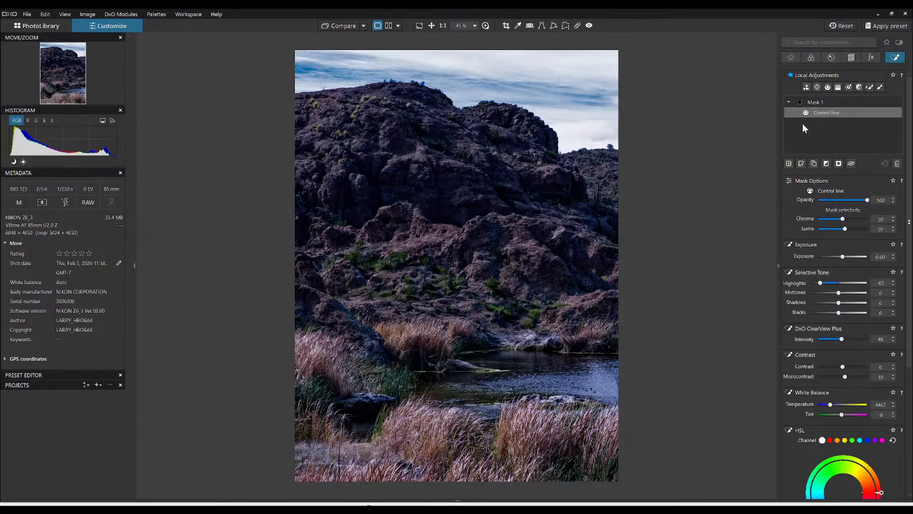
{"action": "left_click", "coordinate": [788, 163]}
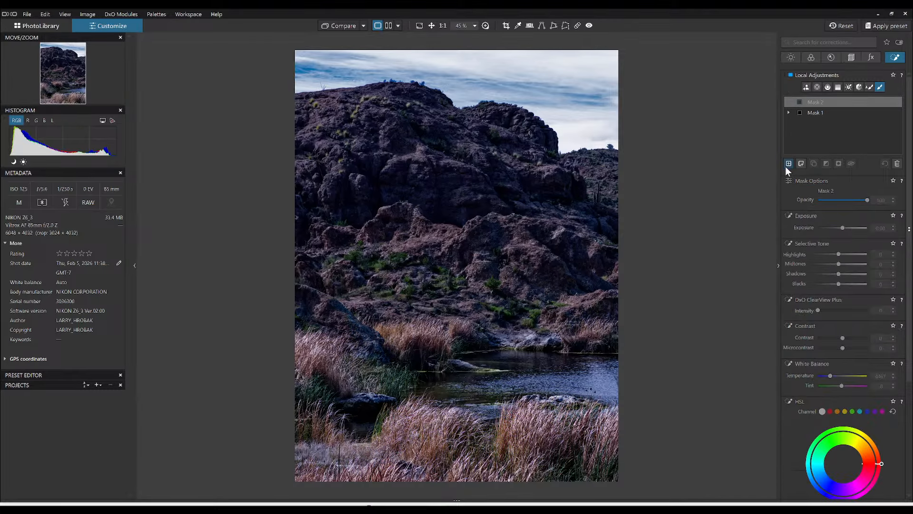
{"action": "left_click", "coordinate": [394, 45]}
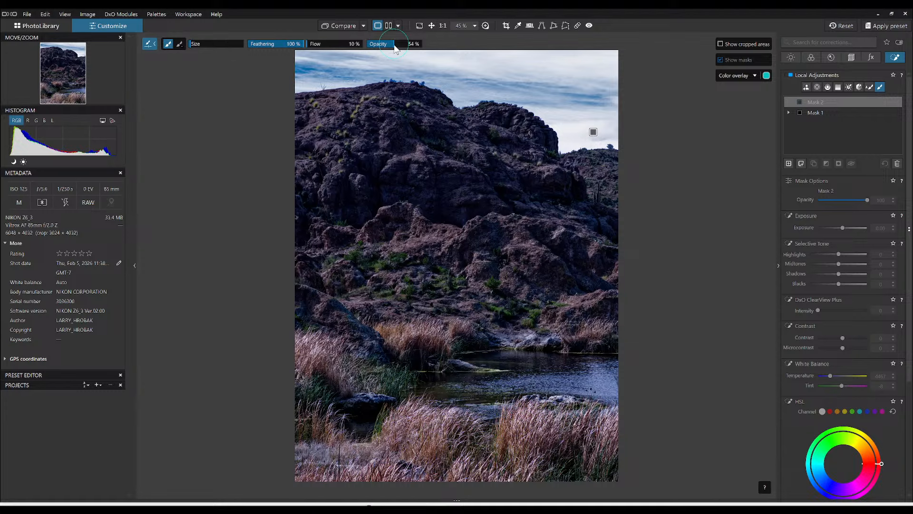
{"action": "left_click", "coordinate": [393, 44]}
{"action": "left_click_drag", "start_coordinate": [396, 248], "coordinate": [463, 233]}
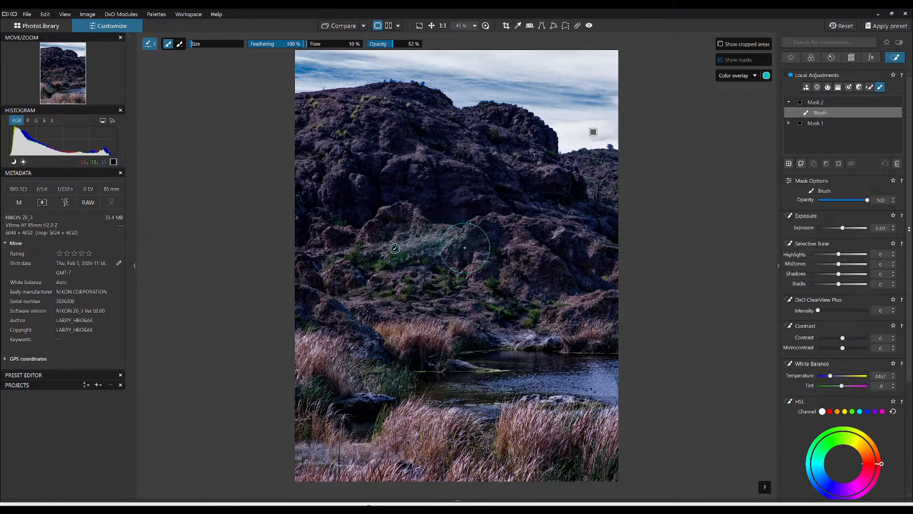
{"action": "mouse_move", "coordinate": [336, 186]}
{"action": "left_mouse_down"}
{"action": "mouse_move", "coordinate": [381, 106]}
{"action": "mouse_move", "coordinate": [328, 125]}
{"action": "mouse_move", "coordinate": [333, 109]}
{"action": "mouse_move", "coordinate": [295, 139]}
{"action": "left_mouse_up"}
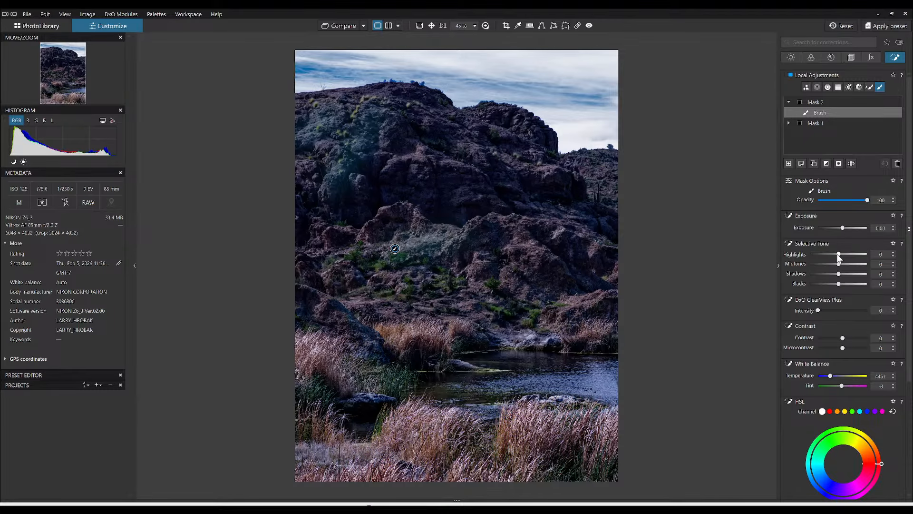
- Set the brush mask's highlights to 75, midtones to 48, shadows to 39 and blacks to 16, and warm its temperature to 9491
{"action": "left_click_drag", "start_coordinate": [838, 254], "coordinate": [843, 284]}
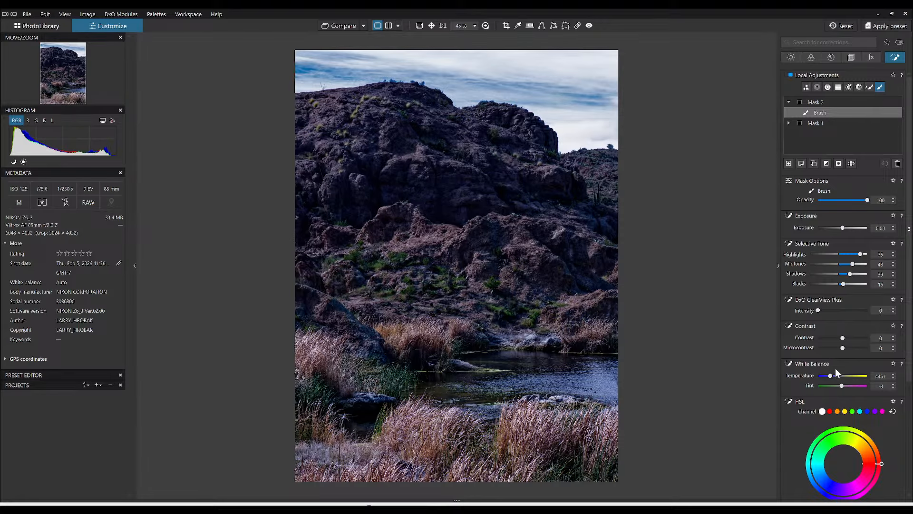
{"action": "left_click_drag", "start_coordinate": [832, 376], "coordinate": [834, 376]}
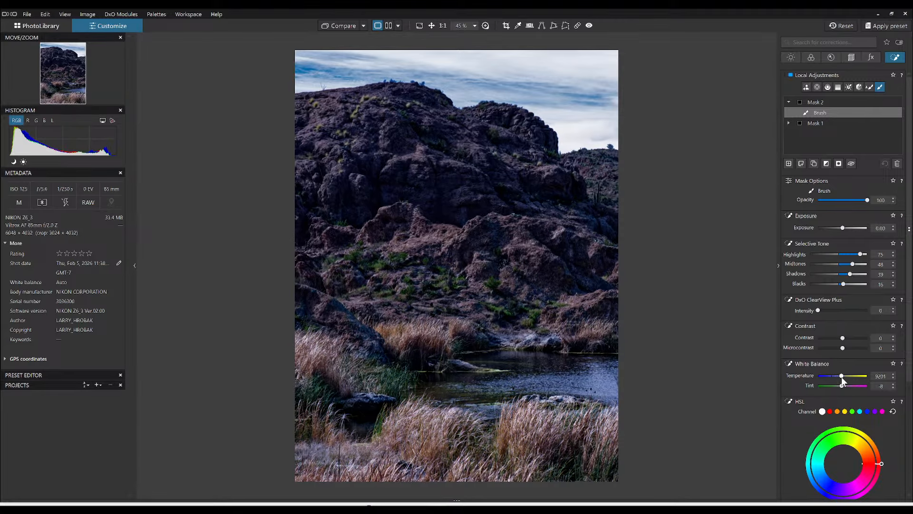
{"action": "left_click_drag", "start_coordinate": [843, 379], "coordinate": [850, 382]}
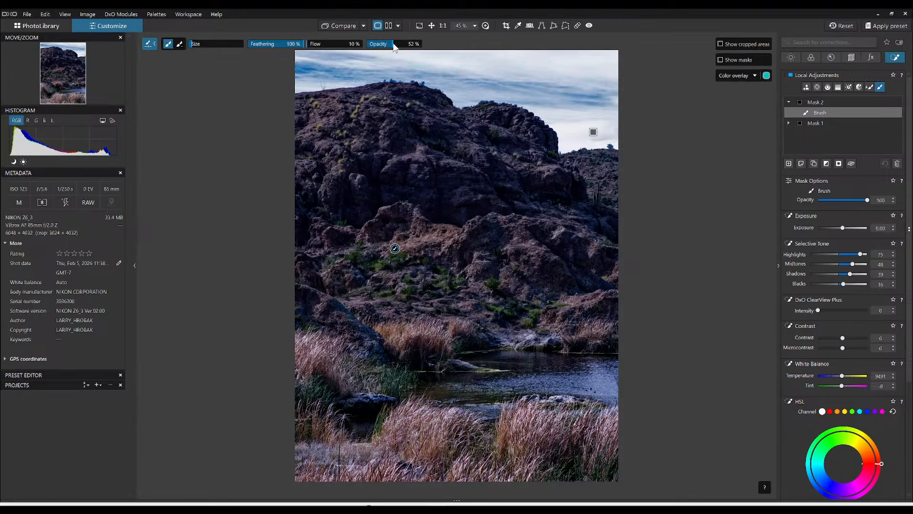
- Raise the brush opacity to 100 % and paint the warm adjustment over the right-hand slopes and the reeds by the pond
{"action": "left_click_drag", "start_coordinate": [394, 46], "coordinate": [446, 45]}
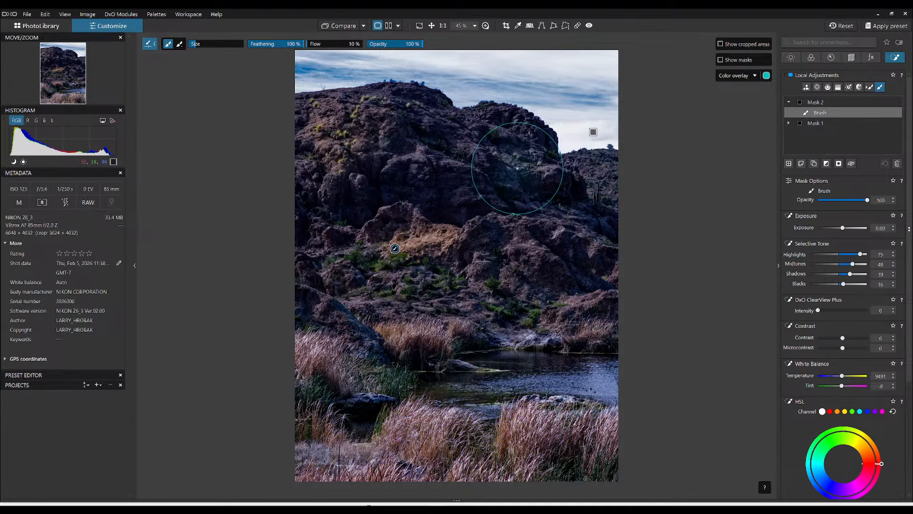
{"action": "left_click_drag", "start_coordinate": [515, 163], "coordinate": [535, 166]}
{"action": "mouse_move", "coordinate": [532, 222]}
{"action": "left_mouse_down"}
{"action": "mouse_move", "coordinate": [477, 258]}
{"action": "mouse_move", "coordinate": [500, 275]}
{"action": "left_mouse_up"}
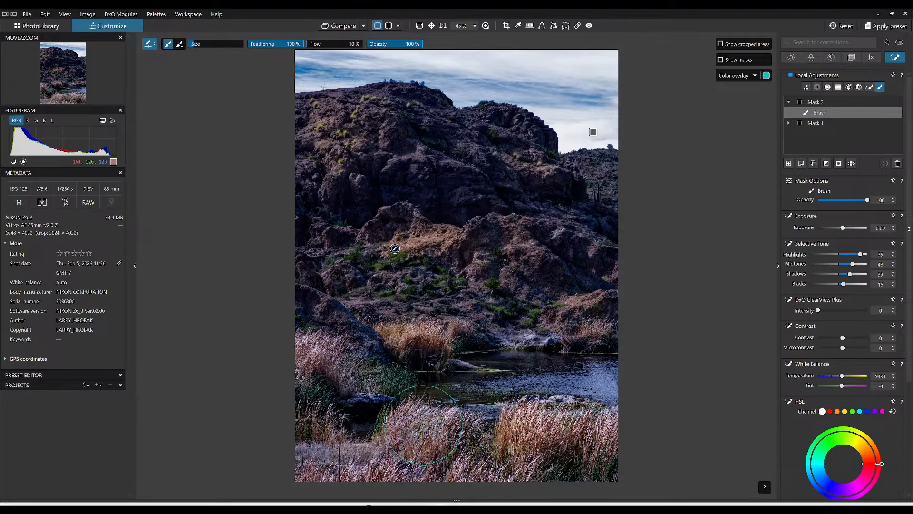
{"action": "mouse_move", "coordinate": [306, 348]}
{"action": "left_mouse_down"}
{"action": "mouse_move", "coordinate": [335, 366]}
{"action": "mouse_move", "coordinate": [342, 384]}
{"action": "left_mouse_up"}
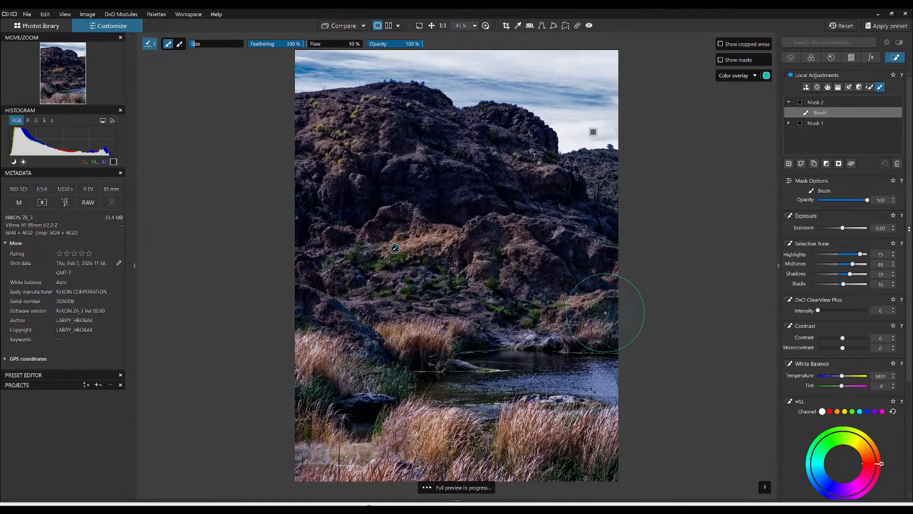
- Paint the warm adjustment with a smaller brush over the left slope, the right-hand boulder and the reeds and plants beside the pond
{"action": "scroll", "coordinate": [395, 204], "scroll_direction": "down", "scroll_amount": 5}
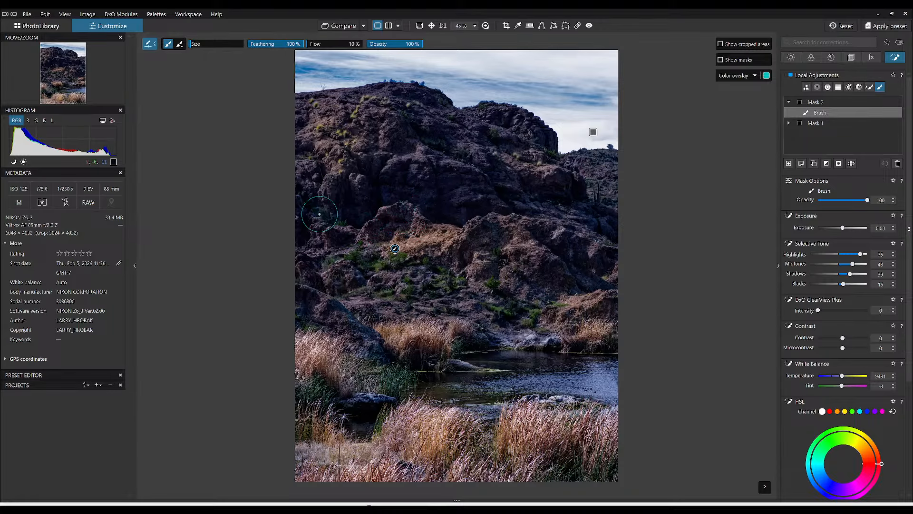
{"action": "mouse_move", "coordinate": [308, 176]}
{"action": "left_mouse_down"}
{"action": "mouse_move", "coordinate": [306, 186]}
{"action": "mouse_move", "coordinate": [308, 141]}
{"action": "left_mouse_up"}
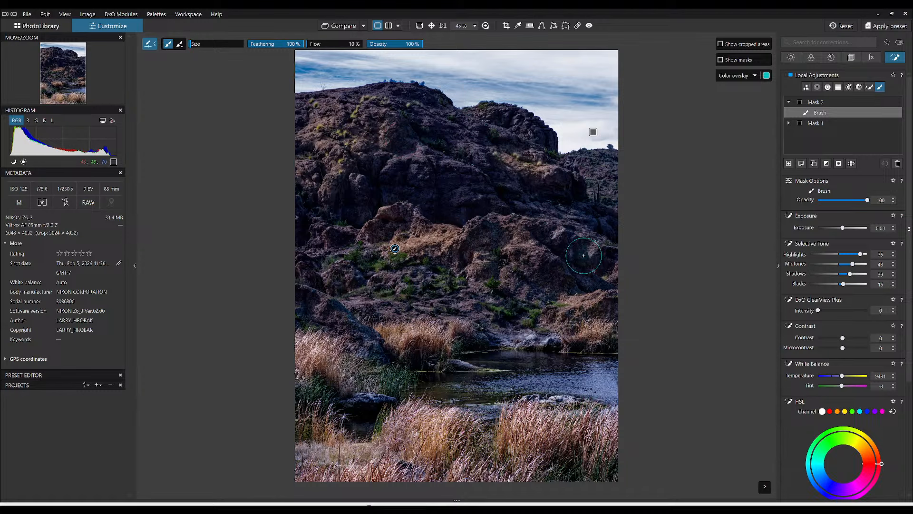
{"action": "mouse_move", "coordinate": [579, 281]}
{"action": "left_mouse_down"}
{"action": "mouse_move", "coordinate": [544, 317]}
{"action": "mouse_move", "coordinate": [585, 339]}
{"action": "mouse_move", "coordinate": [555, 350]}
{"action": "left_mouse_up"}
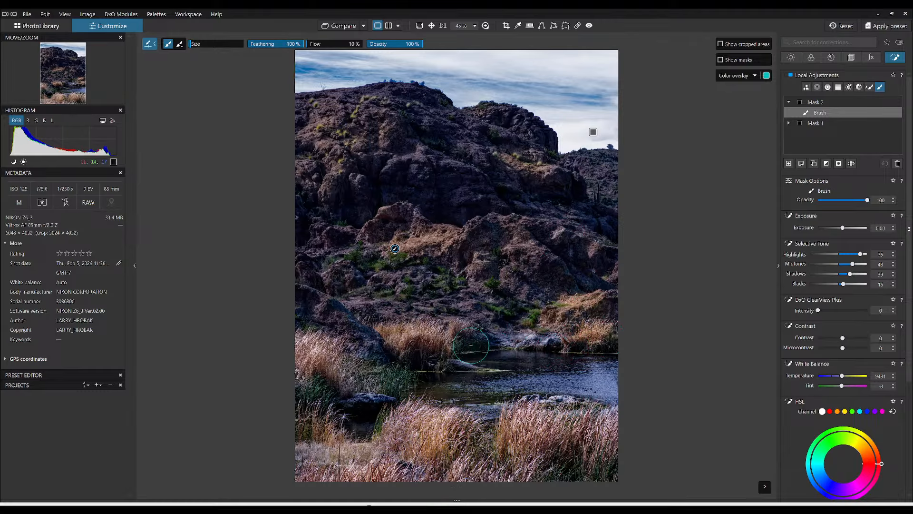
{"action": "left_click_drag", "start_coordinate": [409, 351], "coordinate": [391, 342]}
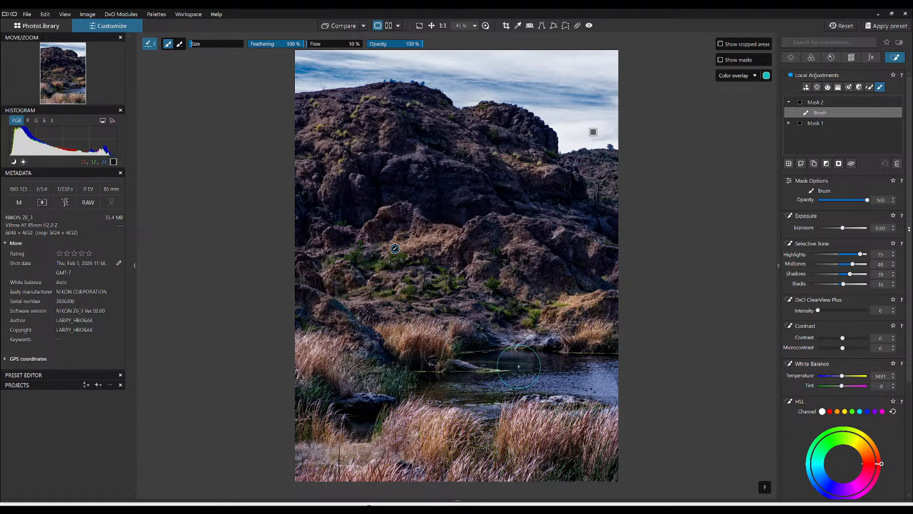
- Erase the brush mask from the dark boulder above the reeds on the photo's left side
{"action": "key", "text": "alt"}
{"action": "mouse_move", "coordinate": [325, 329]}
{"action": "left_mouse_down"}
{"action": "mouse_move", "coordinate": [301, 300]}
{"action": "mouse_move", "coordinate": [319, 301]}
{"action": "left_mouse_up"}
{"action": "scroll", "coordinate": [319, 302], "scroll_direction": "down", "scroll_amount": 3}
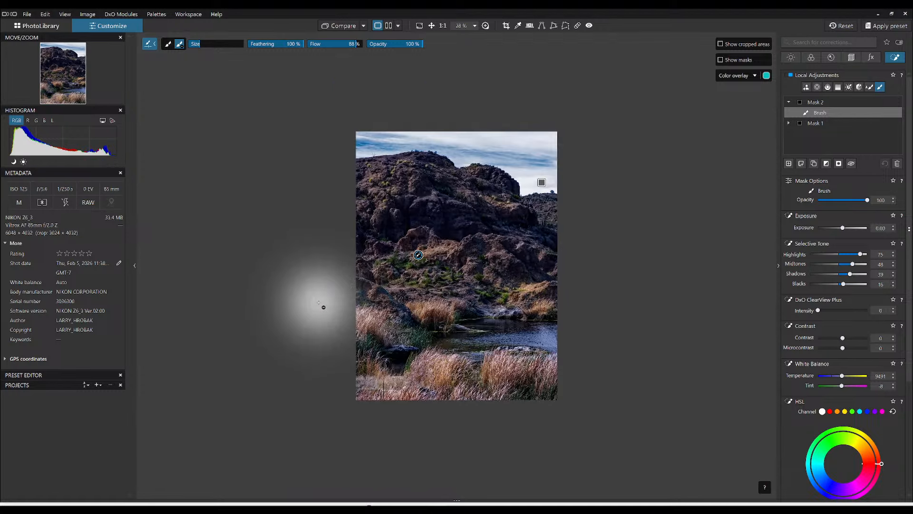
{"action": "scroll", "coordinate": [325, 304], "scroll_direction": "up", "scroll_amount": 3}
{"action": "scroll", "coordinate": [333, 303], "scroll_direction": "down", "scroll_amount": 2}
{"action": "scroll", "coordinate": [333, 302], "scroll_direction": "down", "scroll_amount": 2}
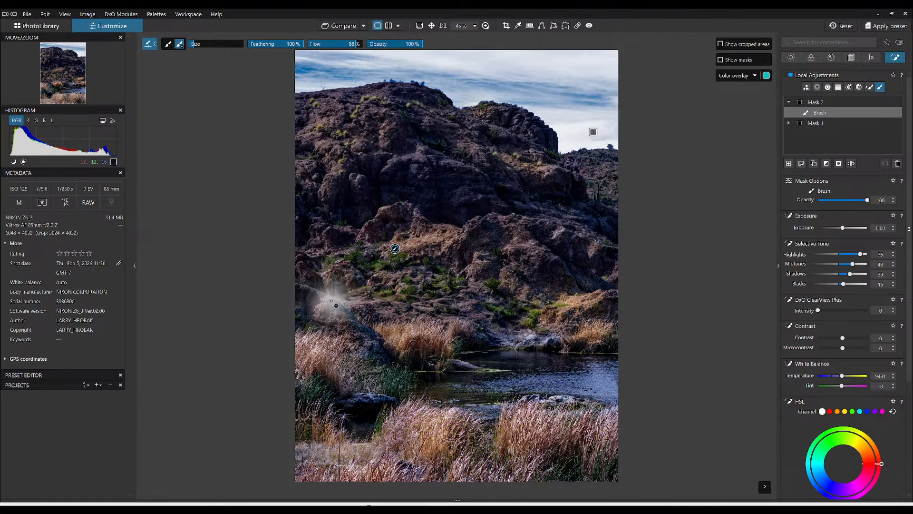
{"action": "key", "text": "alt"}
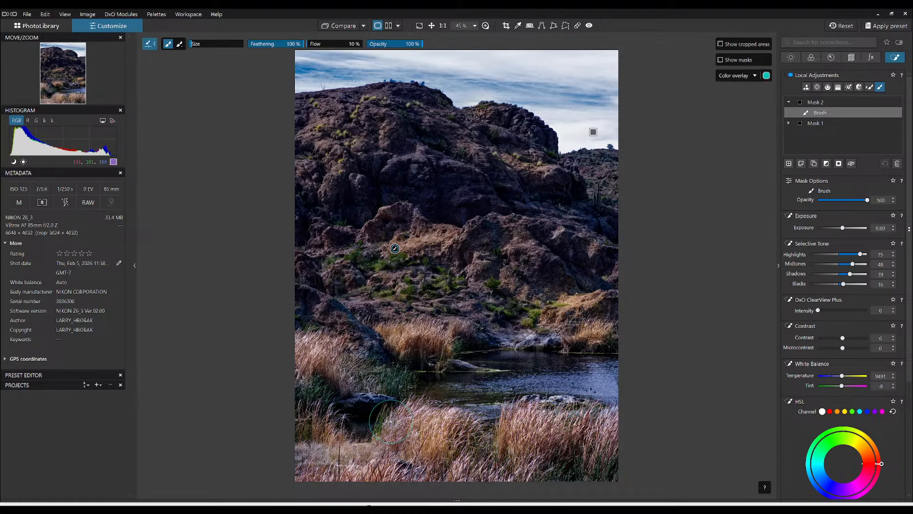
- Brush more of the warm adjustment onto the left foreground reeds and the rocks of the upper hillside
{"action": "mouse_move", "coordinate": [326, 413]}
{"action": "left_mouse_down"}
{"action": "mouse_move", "coordinate": [376, 394]}
{"action": "mouse_move", "coordinate": [337, 425]}
{"action": "mouse_move", "coordinate": [410, 466]}
{"action": "mouse_move", "coordinate": [348, 463]}
{"action": "left_mouse_up"}
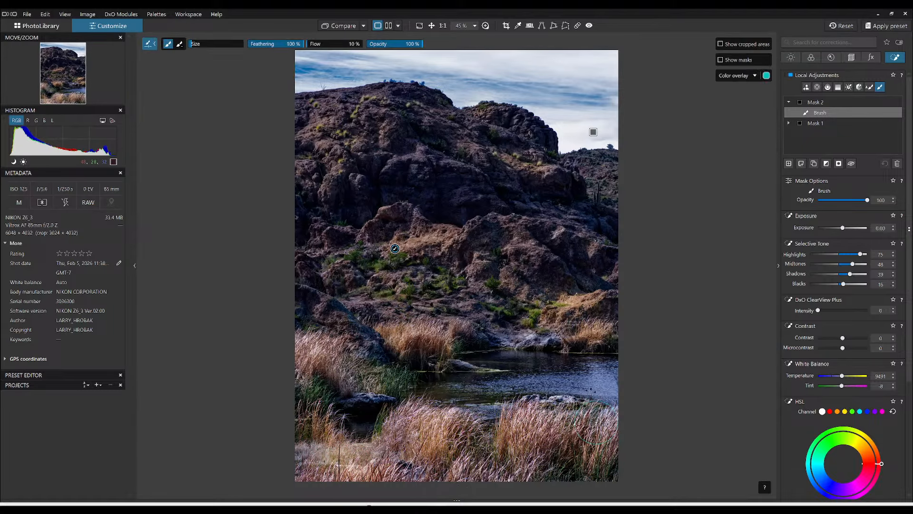
{"action": "scroll", "coordinate": [585, 409], "scroll_direction": "down", "scroll_amount": 1}
{"action": "scroll", "coordinate": [580, 405], "scroll_direction": "up", "scroll_amount": 2}
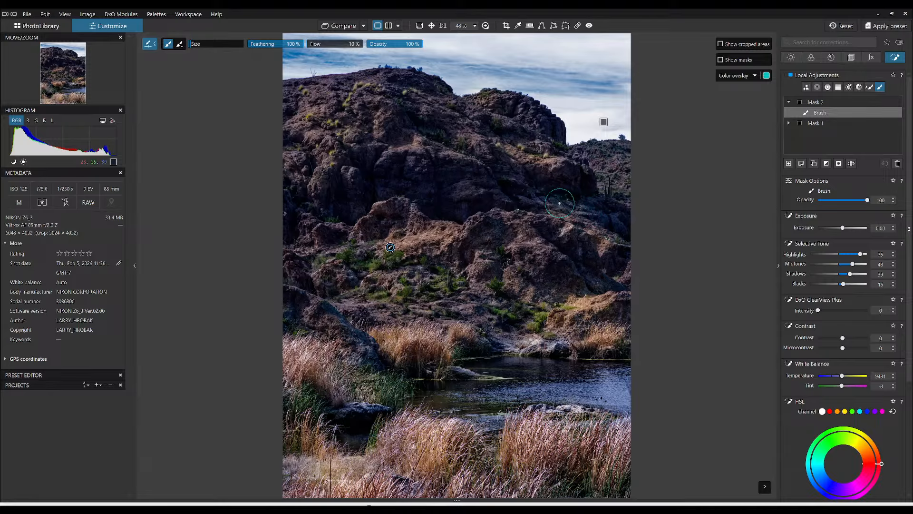
{"action": "mouse_move", "coordinate": [560, 203]}
{"action": "left_mouse_down"}
{"action": "mouse_move", "coordinate": [517, 174]}
{"action": "mouse_move", "coordinate": [507, 152]}
{"action": "mouse_move", "coordinate": [463, 149]}
{"action": "mouse_move", "coordinate": [449, 114]}
{"action": "left_mouse_up"}
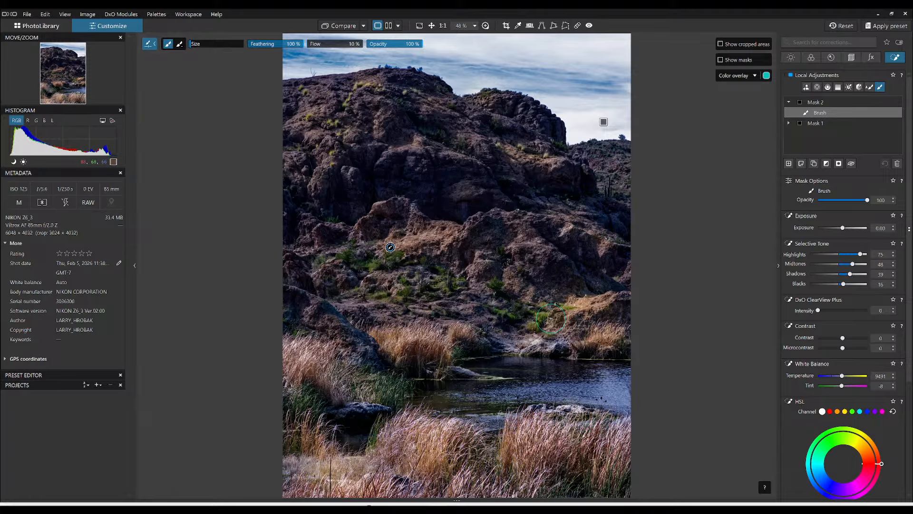
- Touch up the warm brush mask with small strokes on the rocks and green shrubs in the middle of the slope
{"action": "scroll", "coordinate": [461, 184], "scroll_direction": "down", "scroll_amount": 2}
{"action": "scroll", "coordinate": [461, 185], "scroll_direction": "up", "scroll_amount": 5}
{"action": "left_click_drag", "start_coordinate": [461, 193], "coordinate": [460, 194]}
{"action": "left_click_drag", "start_coordinate": [374, 260], "coordinate": [349, 257]}
{"action": "left_click_drag", "start_coordinate": [496, 281], "coordinate": [498, 253]}
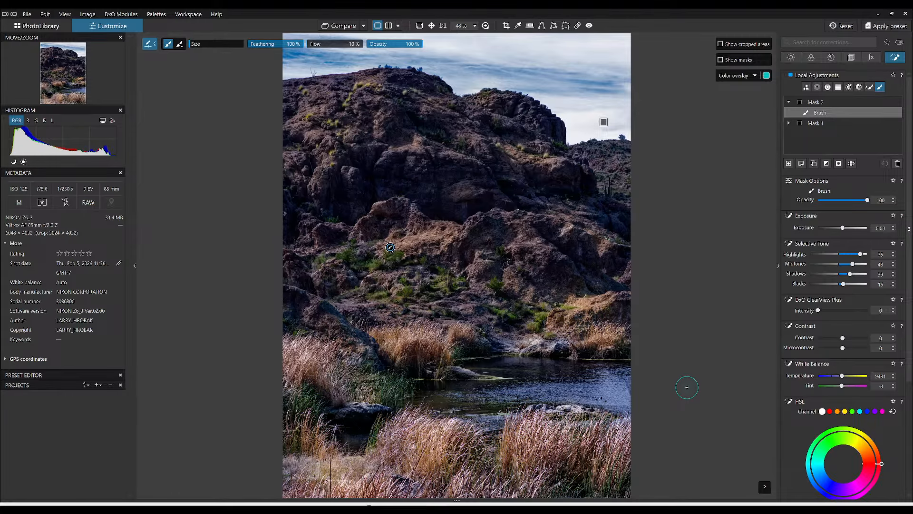
- Finish brushing and export the edited landscape photo to disk
{"action": "key", "text": "Escape"}
{"action": "right_click", "coordinate": [464, 284]}
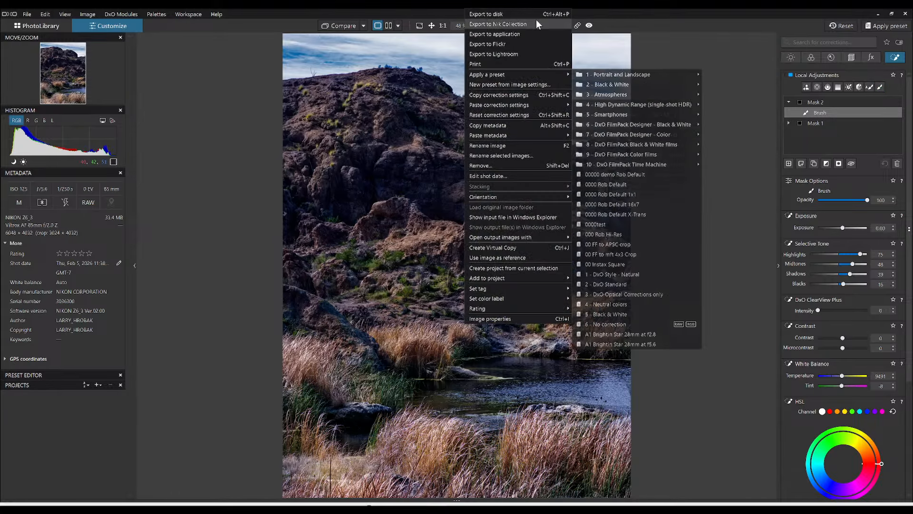
{"action": "left_click", "coordinate": [535, 19]}
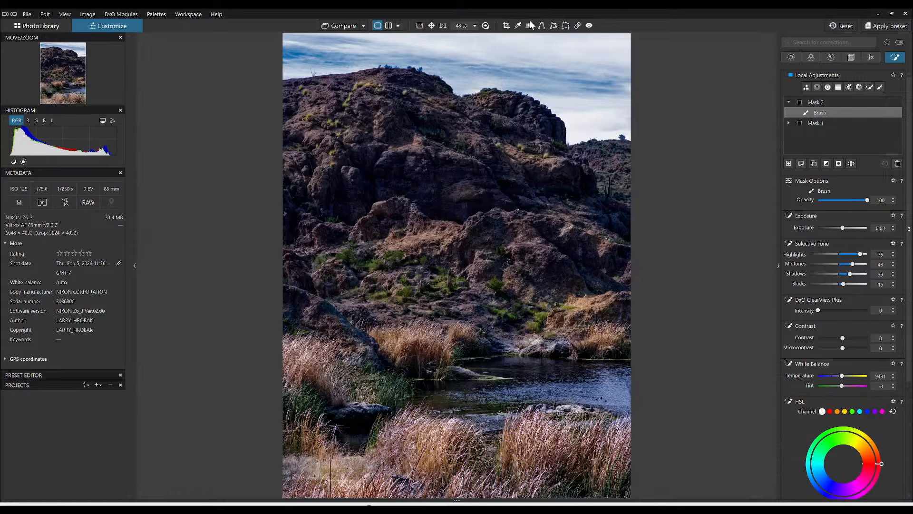
- Choose the exported standard output JPG as the comparison image and reset all corrections on the desert landscape photo
{"action": "scroll", "coordinate": [617, 265], "scroll_direction": "down", "scroll_amount": 1}
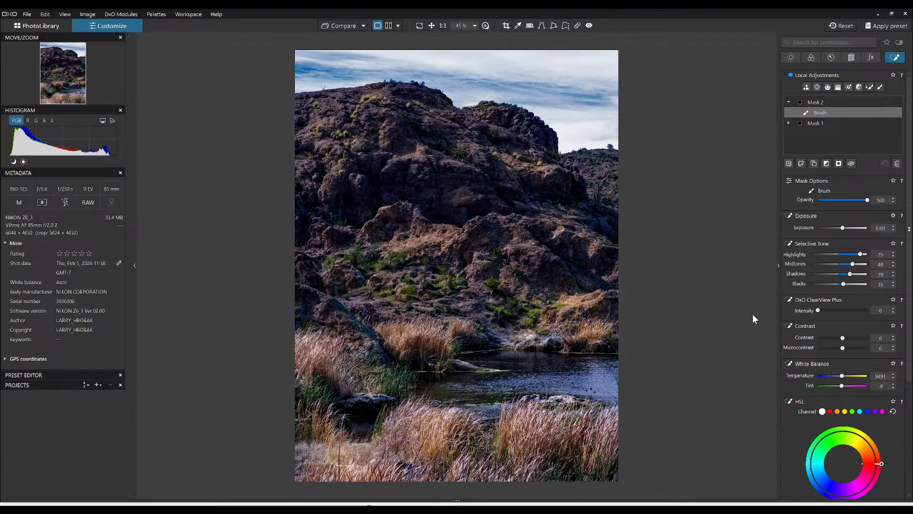
{"action": "left_click", "coordinate": [398, 27]}
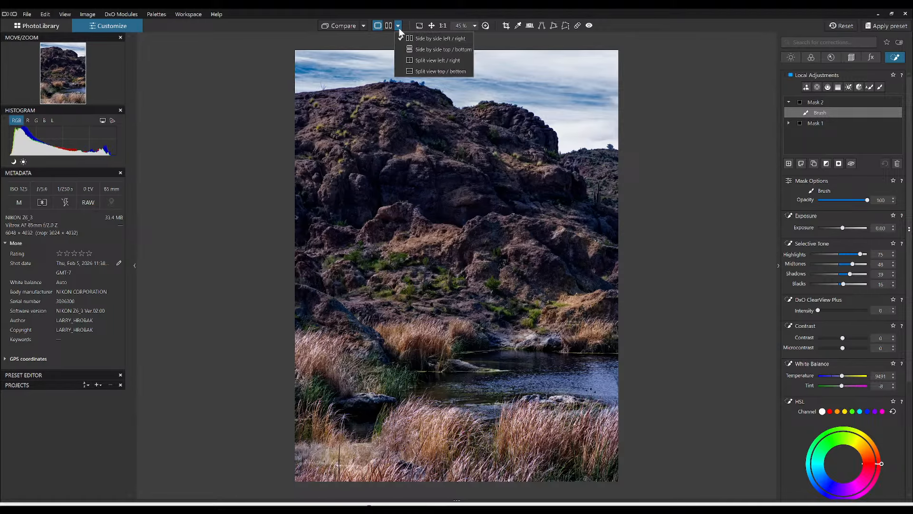
{"action": "left_click", "coordinate": [398, 26]}
{"action": "left_click", "coordinate": [364, 24]}
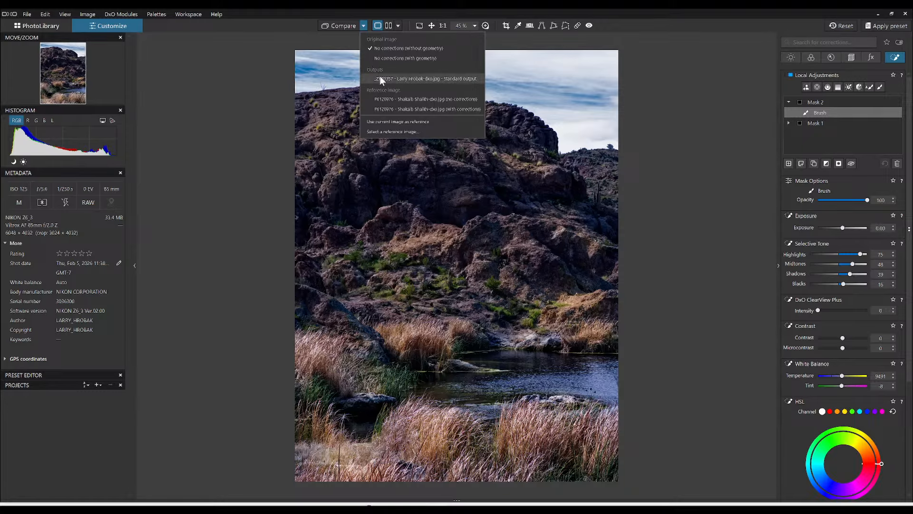
{"action": "left_click", "coordinate": [381, 80]}
{"action": "left_click", "coordinate": [839, 27]}
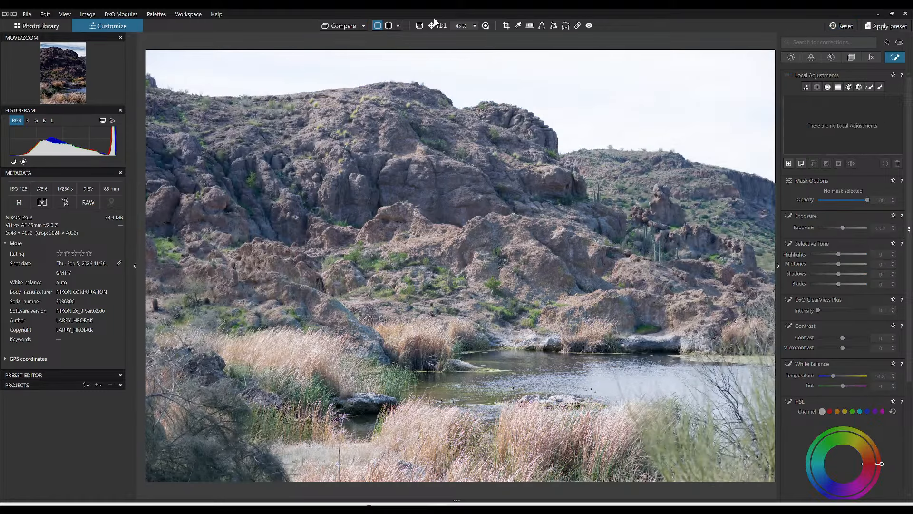
- Compare the exported landscape edit with the uncorrected original side by side, with the palettes hidden and both whole images in view
{"action": "left_click", "coordinate": [389, 26]}
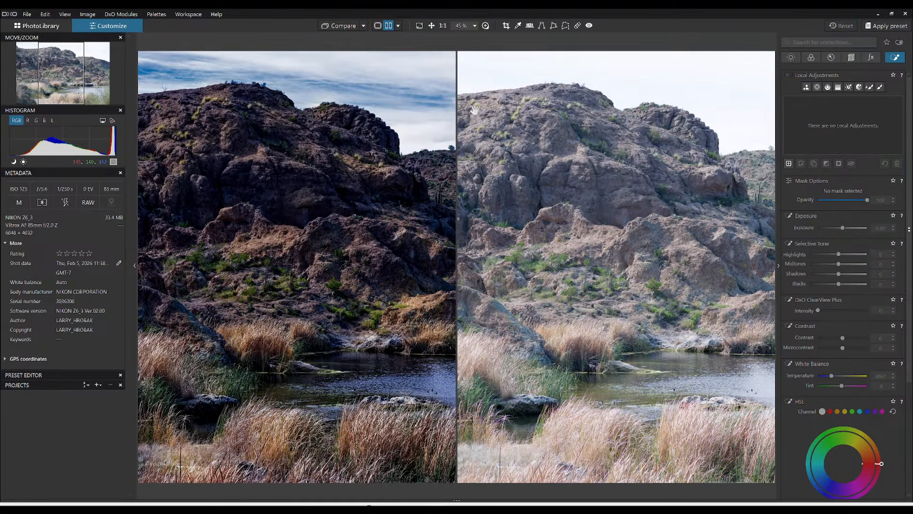
{"action": "key", "text": "F9"}
{"action": "scroll", "coordinate": [459, 160], "scroll_direction": "down", "scroll_amount": 3}
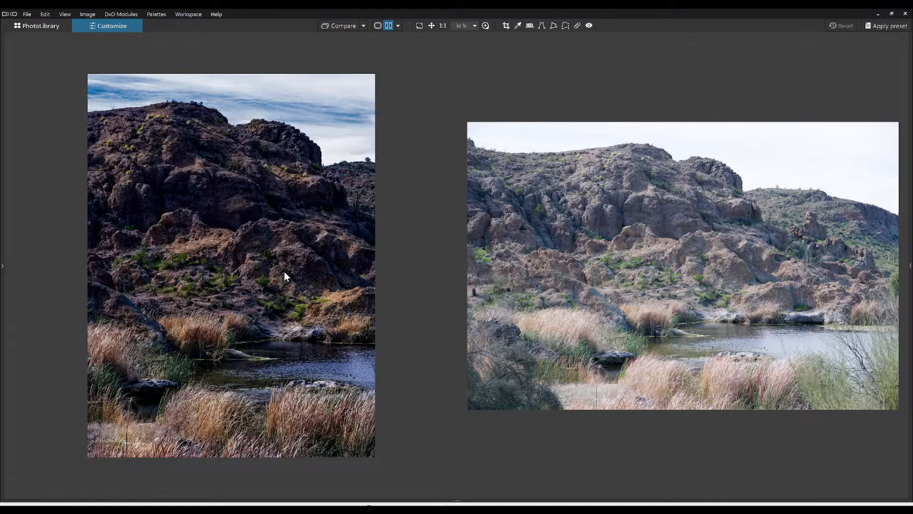
{"action": "scroll", "coordinate": [284, 271], "scroll_direction": "up", "scroll_amount": 1}
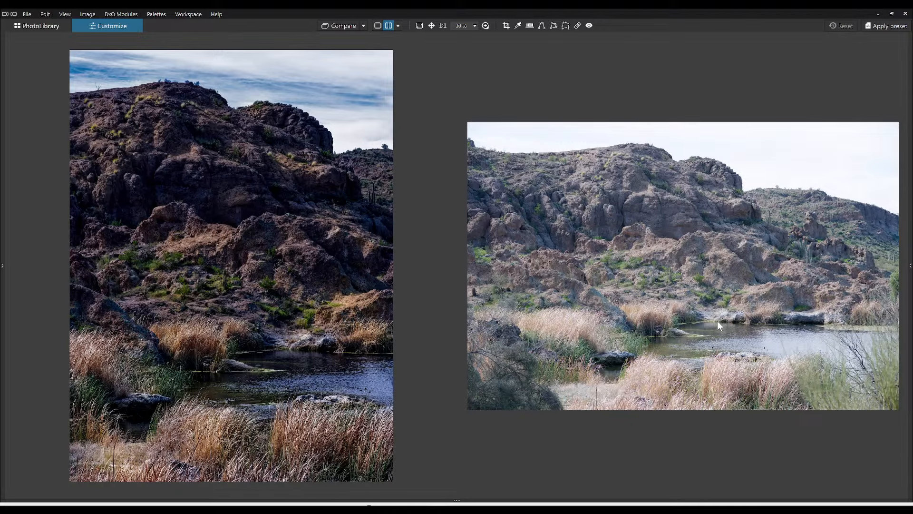
{"action": "scroll", "coordinate": [718, 321], "scroll_direction": "down", "scroll_amount": 2}
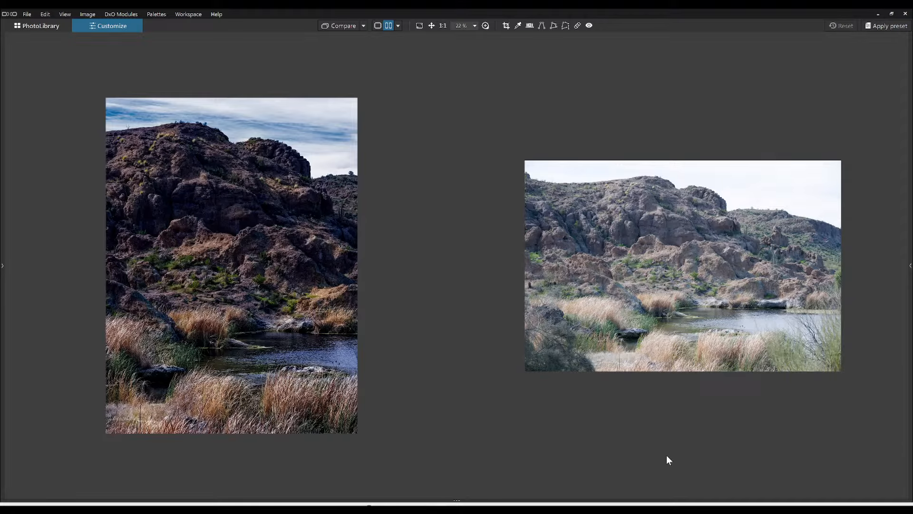
{"action": "scroll", "coordinate": [341, 359], "scroll_direction": "up", "scroll_amount": 2}
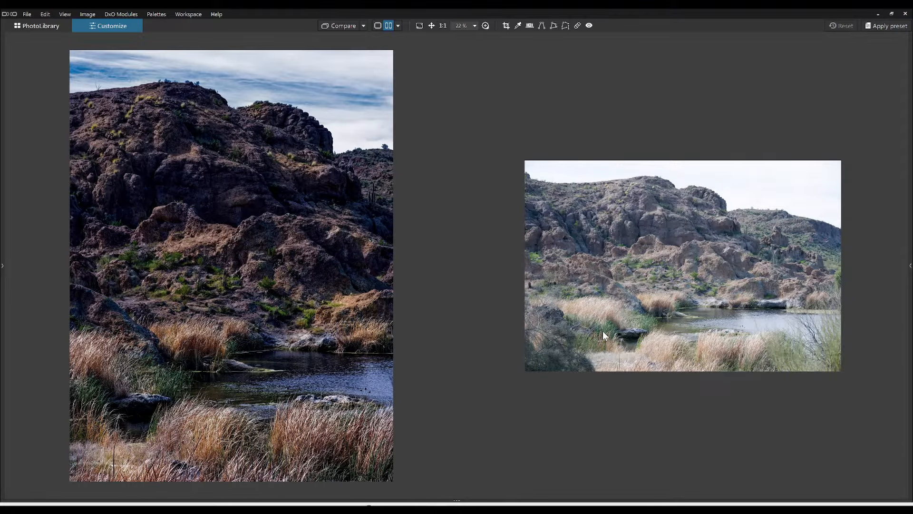
- Return to the photo library and show the starling-on-a-post RAW photo in single-image view with the palettes restored
{"action": "left_click", "coordinate": [42, 27]}
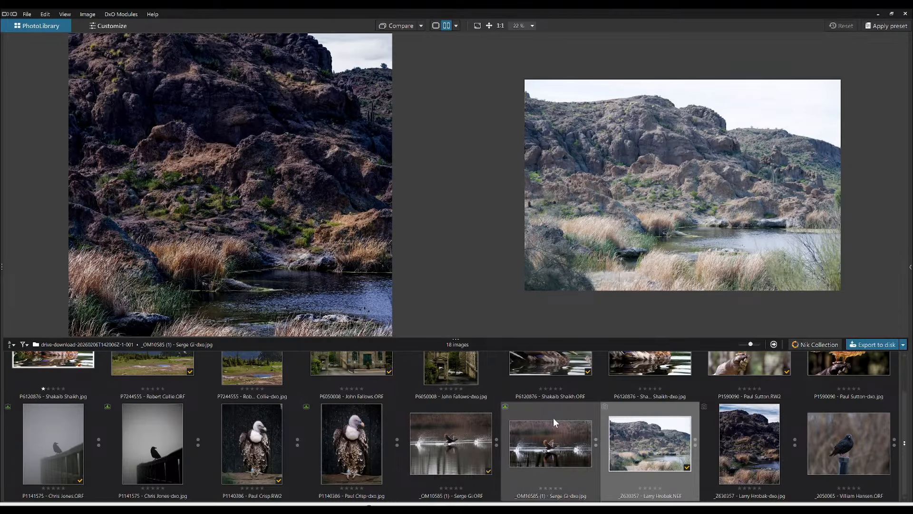
{"action": "left_click", "coordinate": [818, 454]}
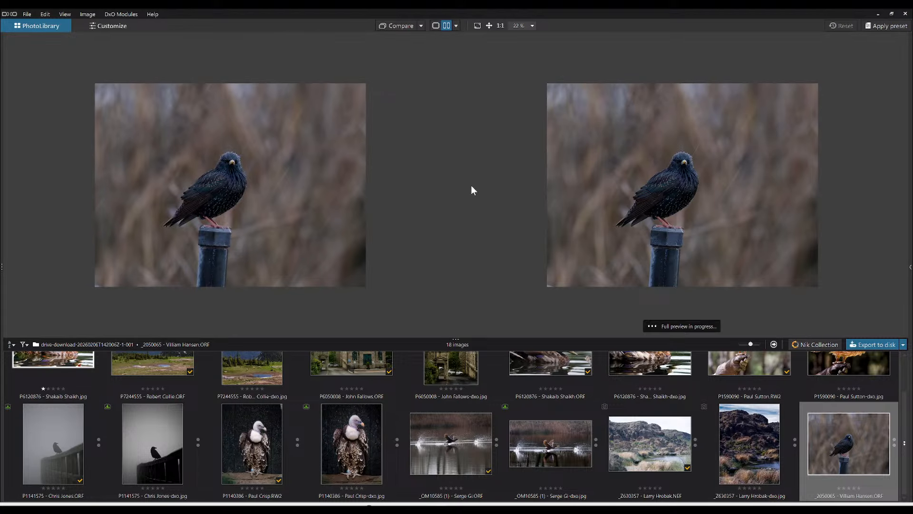
{"action": "left_click", "coordinate": [437, 26]}
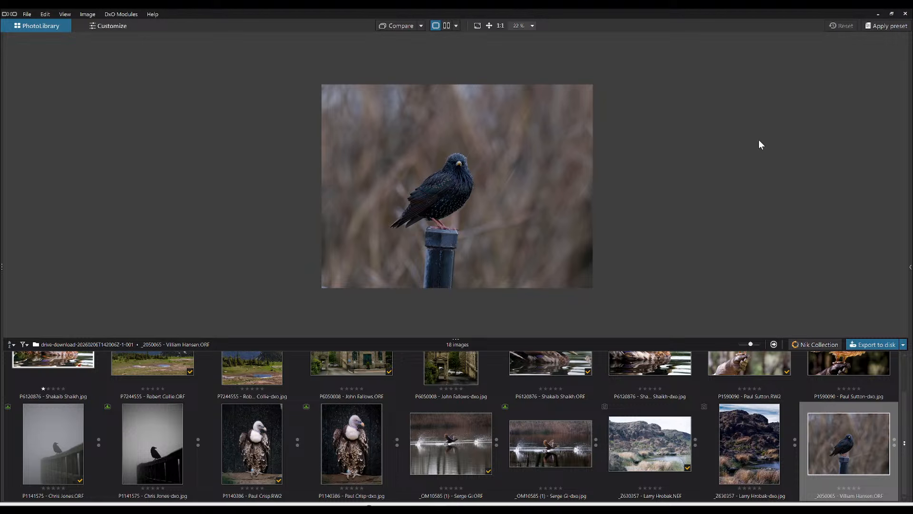
{"action": "key", "text": "F9"}
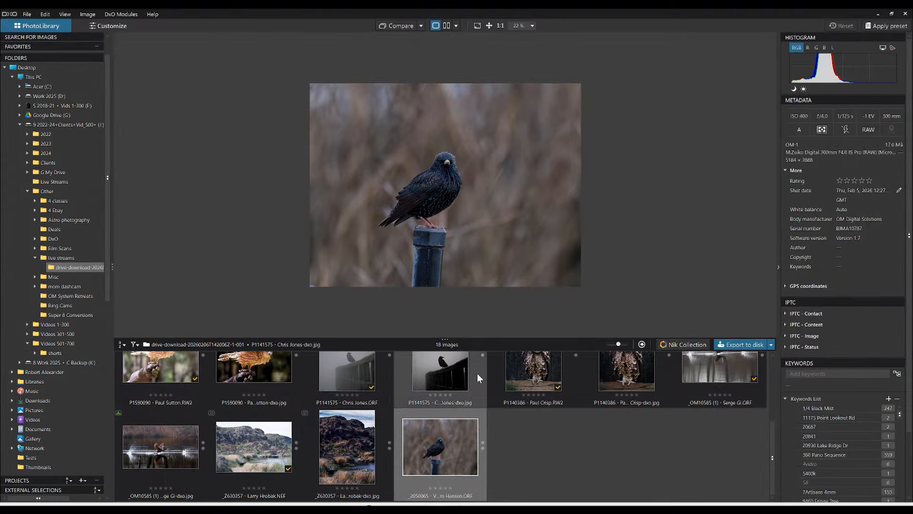
- Open the starling photo for customizing and apply the 00000 demo default preset
{"action": "left_click", "coordinate": [105, 25]}
{"action": "scroll", "coordinate": [435, 331], "scroll_direction": "up", "scroll_amount": 2}
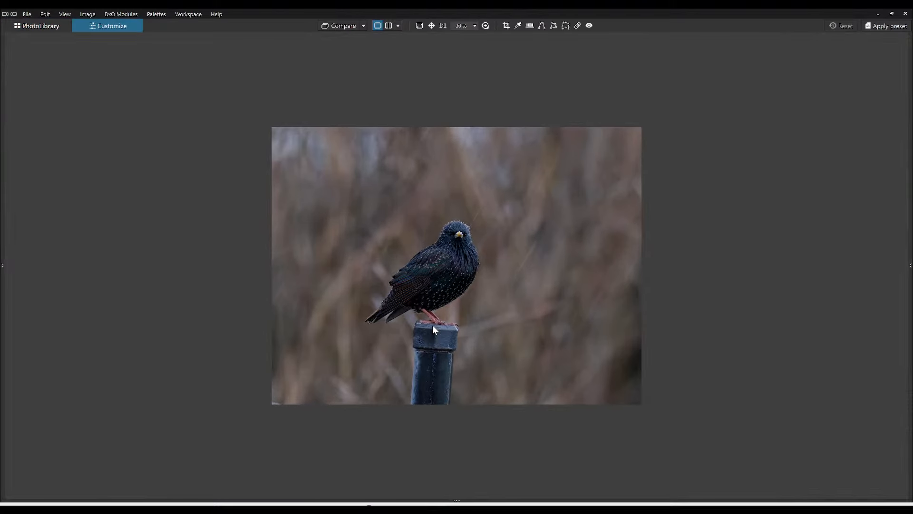
{"action": "key", "text": "F9"}
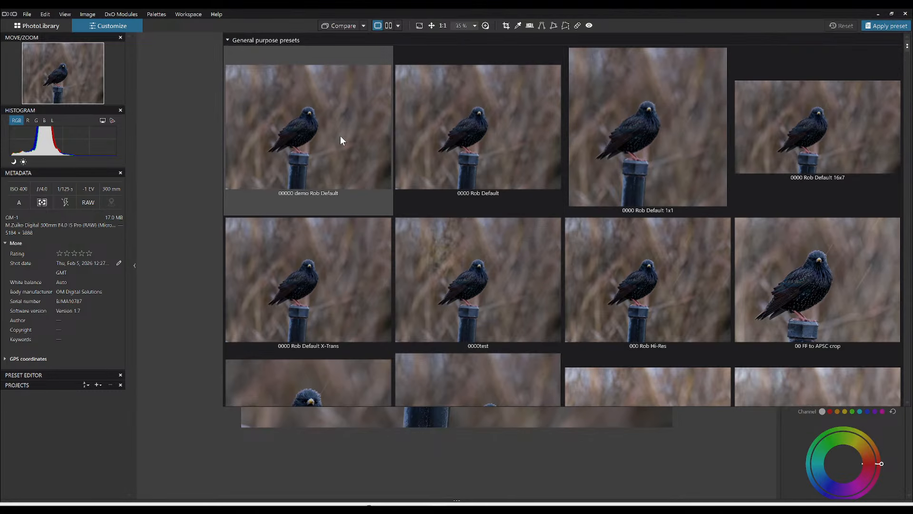
{"action": "left_click", "coordinate": [341, 136]}
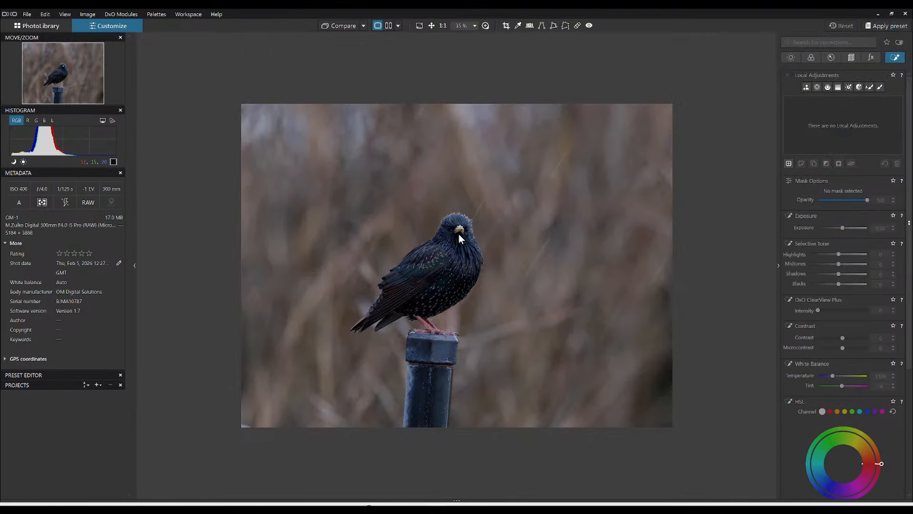
- Straighten the starling photo by setting the horizon correction to -3.90
{"action": "left_click", "coordinate": [851, 57]}
{"action": "left_click_drag", "start_coordinate": [840, 97], "coordinate": [837, 98]}
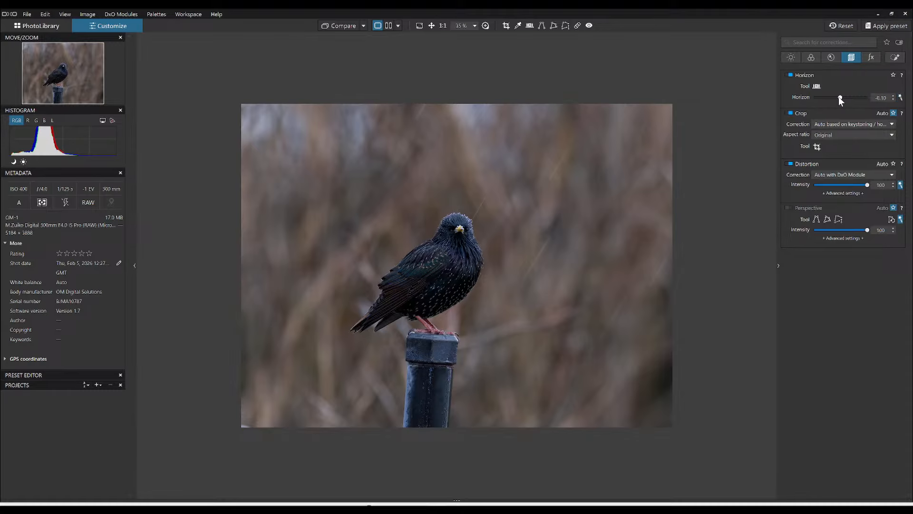
{"action": "scroll", "coordinate": [837, 99], "scroll_direction": "down", "scroll_amount": 7}
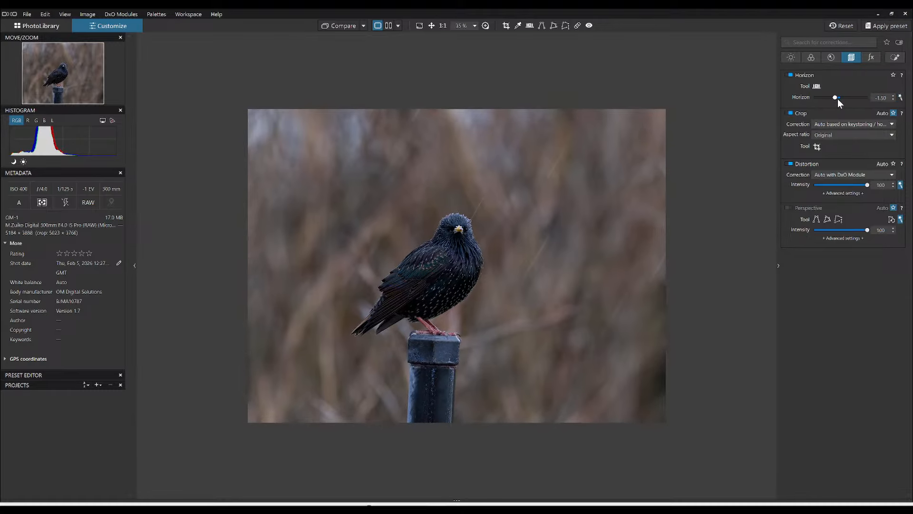
{"action": "scroll", "coordinate": [838, 98], "scroll_direction": "down", "scroll_amount": 3}
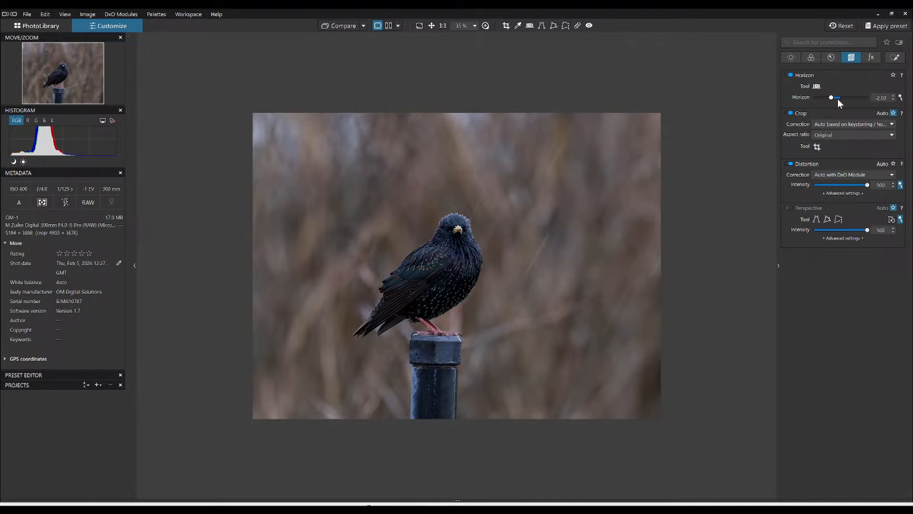
{"action": "scroll", "coordinate": [839, 100], "scroll_direction": "down", "scroll_amount": 2}
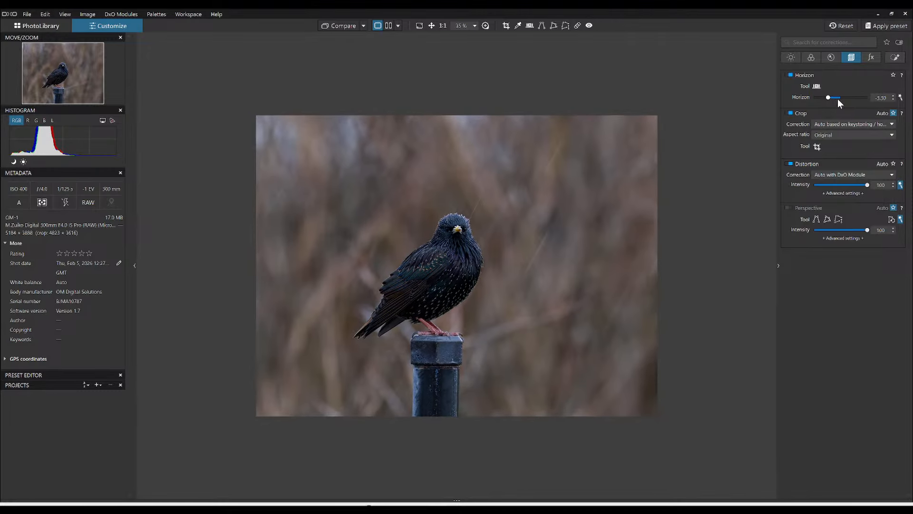
{"action": "scroll", "coordinate": [838, 99], "scroll_direction": "down", "scroll_amount": 3}
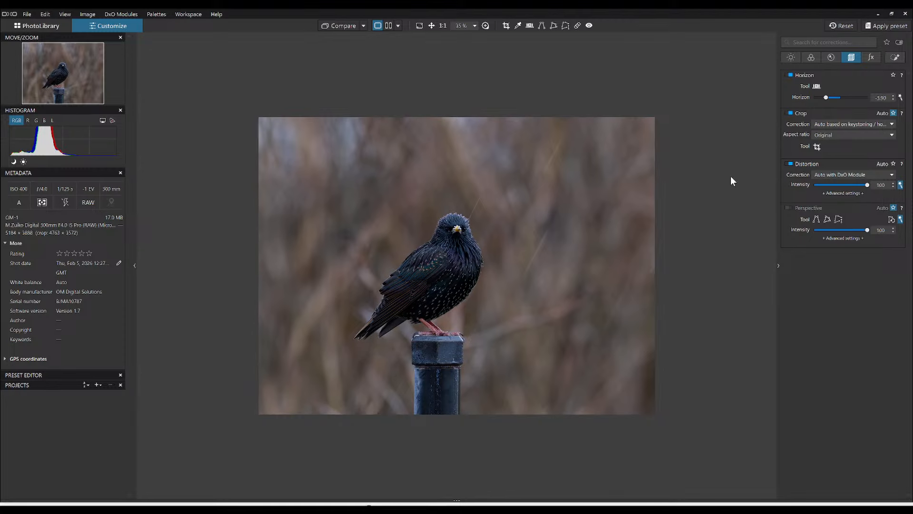
- Start a local adjustment with an AI mask and select the blurred background around the starling
{"action": "left_click", "coordinate": [790, 58]}
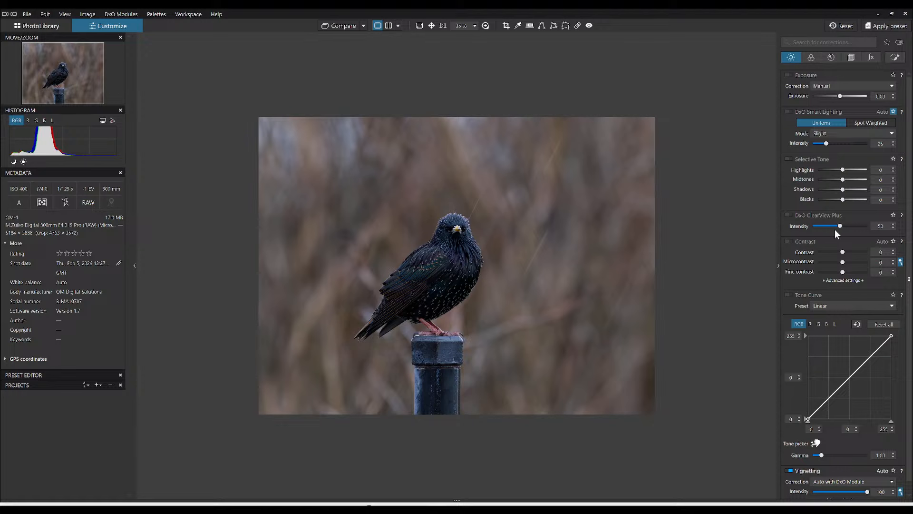
{"action": "left_click", "coordinate": [831, 58]}
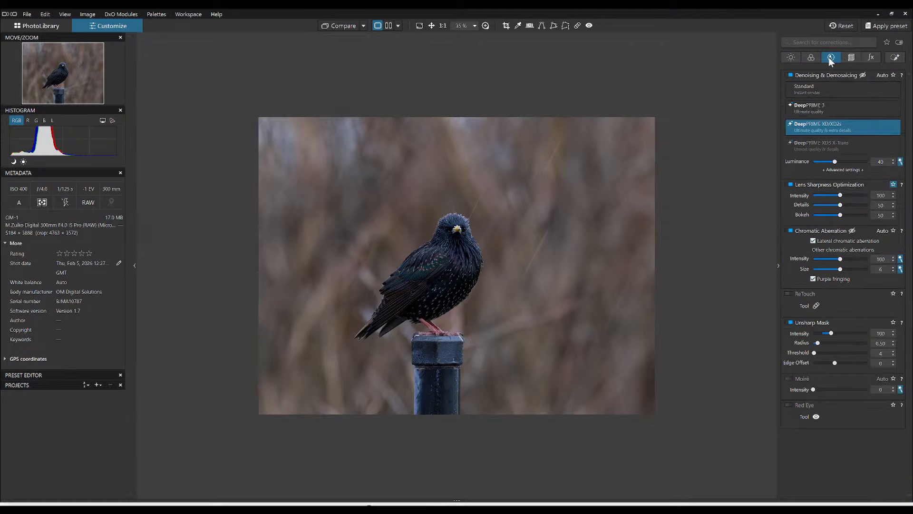
{"action": "left_click", "coordinate": [895, 57]}
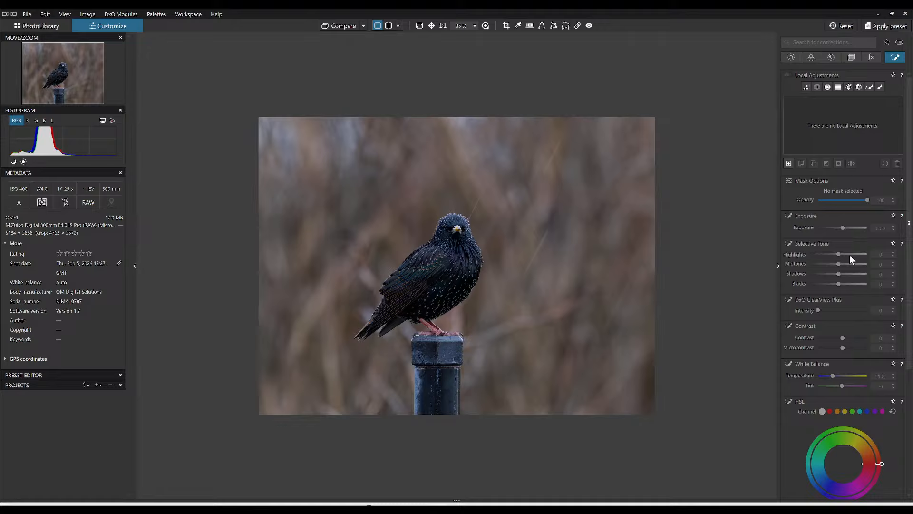
{"action": "left_click", "coordinate": [809, 90]}
{"action": "left_click", "coordinate": [623, 198]}
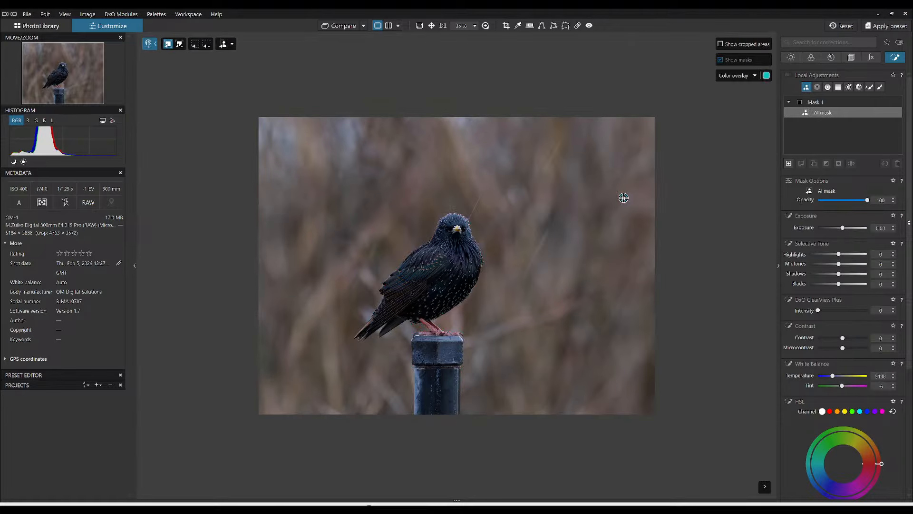
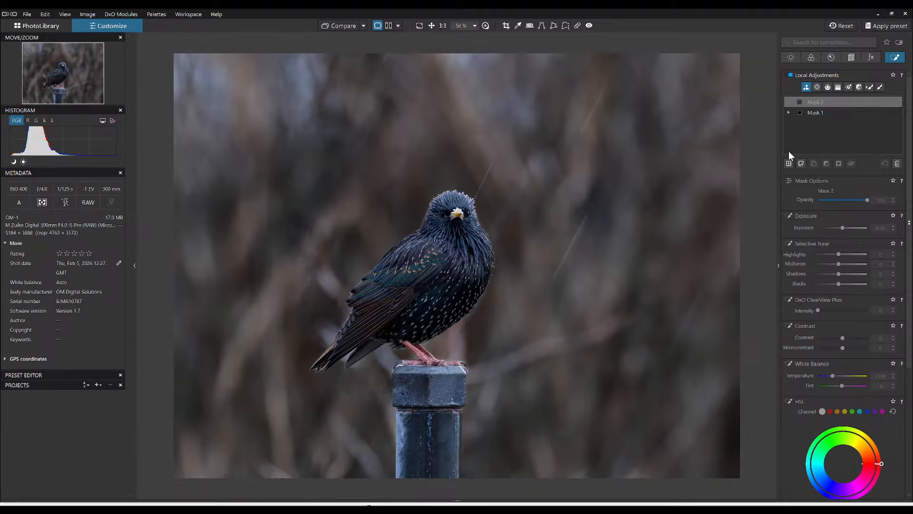
- Strengthen the whole photo's colors by raising the HSL vibrancy to about 54 and fine-tuning the saturation
{"action": "left_click", "coordinate": [811, 57]}
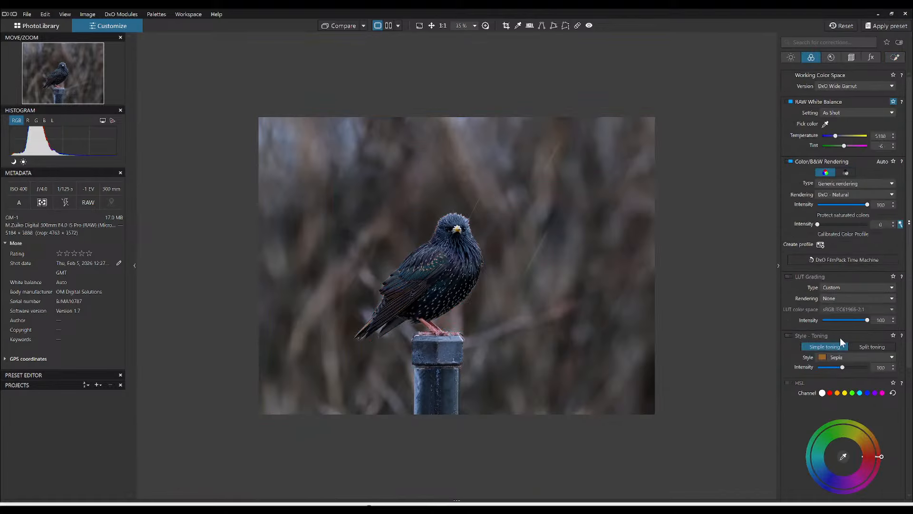
{"action": "scroll", "coordinate": [840, 338], "scroll_direction": "down", "scroll_amount": 3}
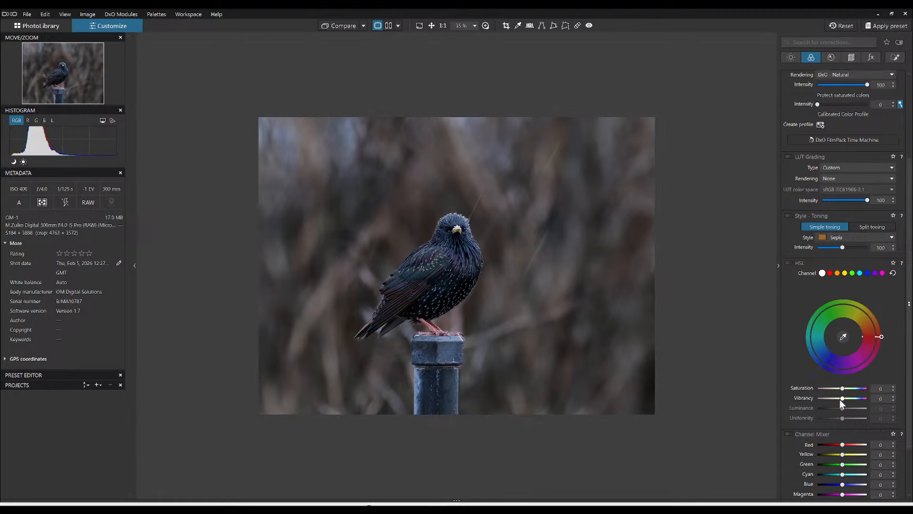
{"action": "left_click_drag", "start_coordinate": [840, 400], "coordinate": [859, 404]}
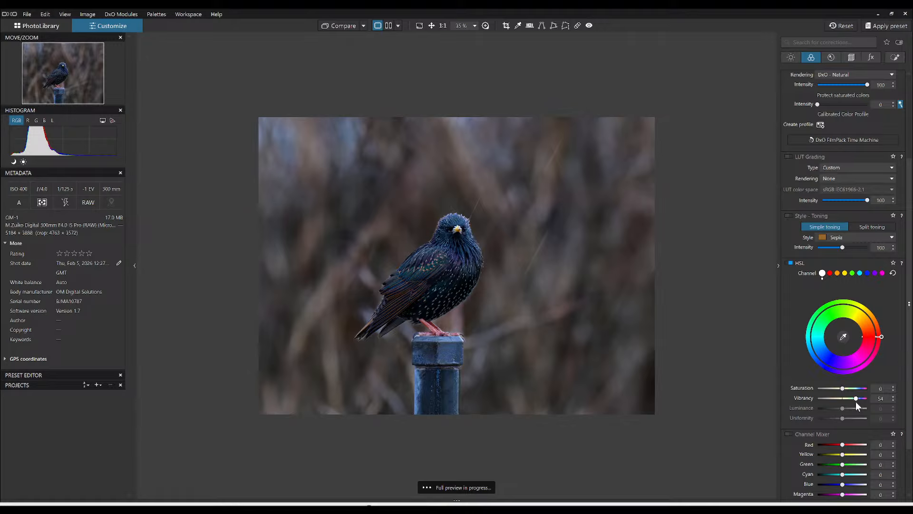
{"action": "left_click_drag", "start_coordinate": [854, 406], "coordinate": [846, 388]}
{"action": "scroll", "coordinate": [804, 95], "scroll_direction": "up", "scroll_amount": 3}
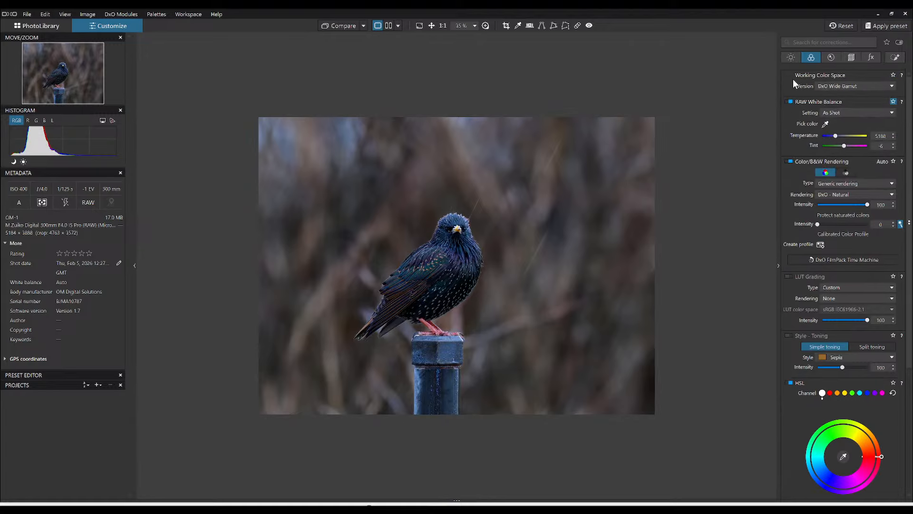
- Brighten the starling photo by setting the manual exposure correction to 0.50
{"action": "left_click", "coordinate": [791, 59]}
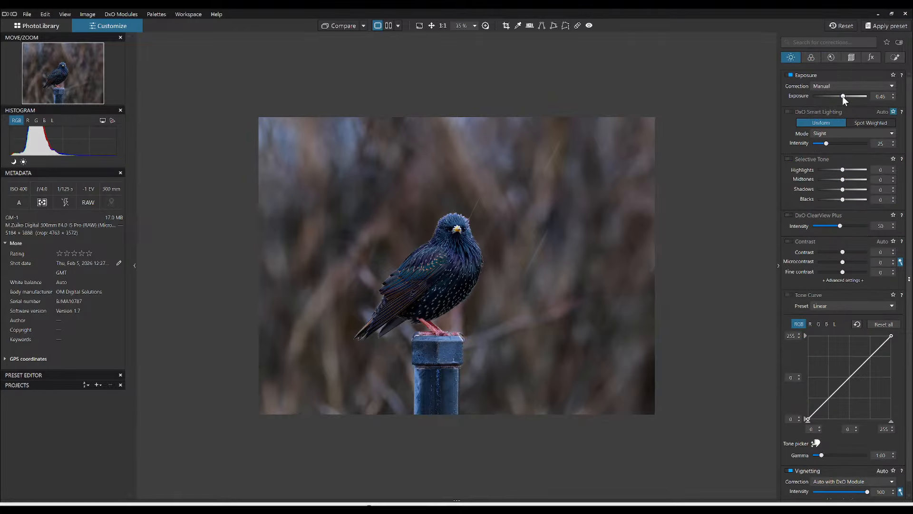
{"action": "left_click_drag", "start_coordinate": [845, 100], "coordinate": [845, 99]}
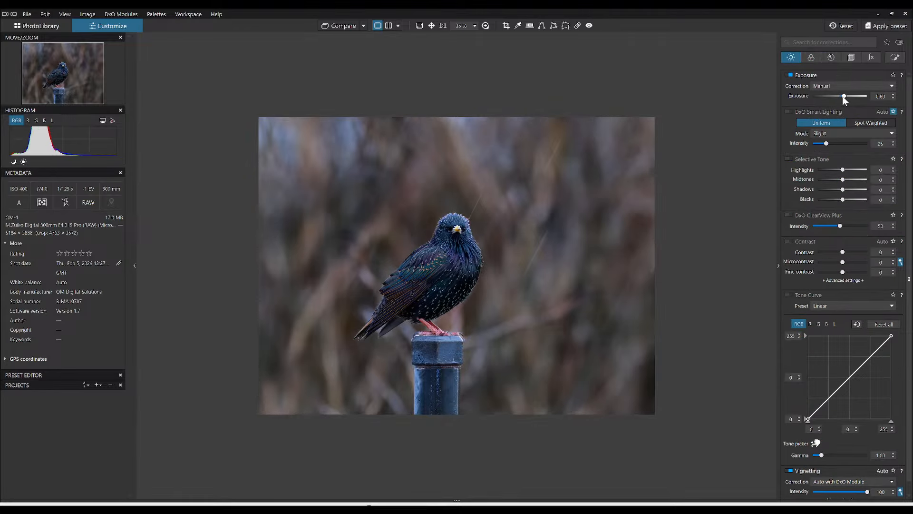
{"action": "scroll", "coordinate": [843, 97], "scroll_direction": "down", "scroll_amount": 1}
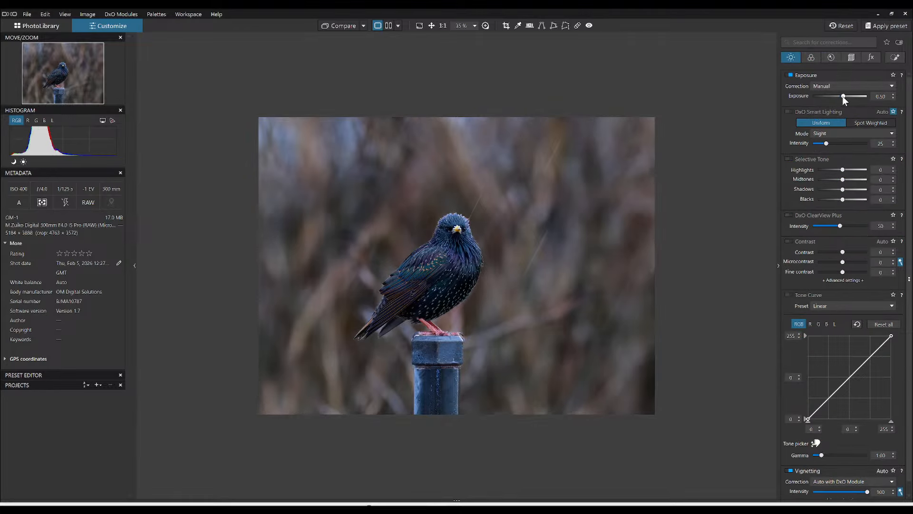
- Set the crop aspect ratio of the starling photo to 1 × 1
{"action": "left_click", "coordinate": [895, 59]}
{"action": "left_click", "coordinate": [853, 60]}
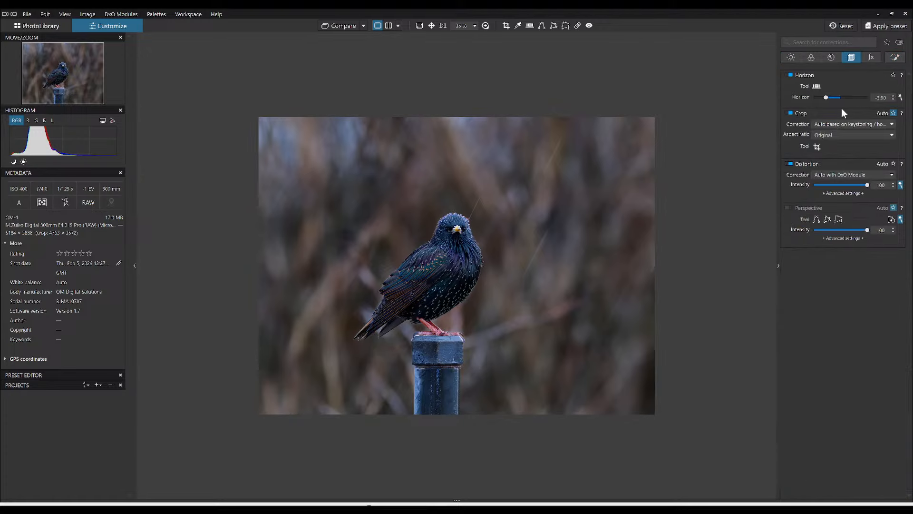
{"action": "left_click", "coordinate": [828, 136]}
{"action": "left_click", "coordinate": [833, 167]}
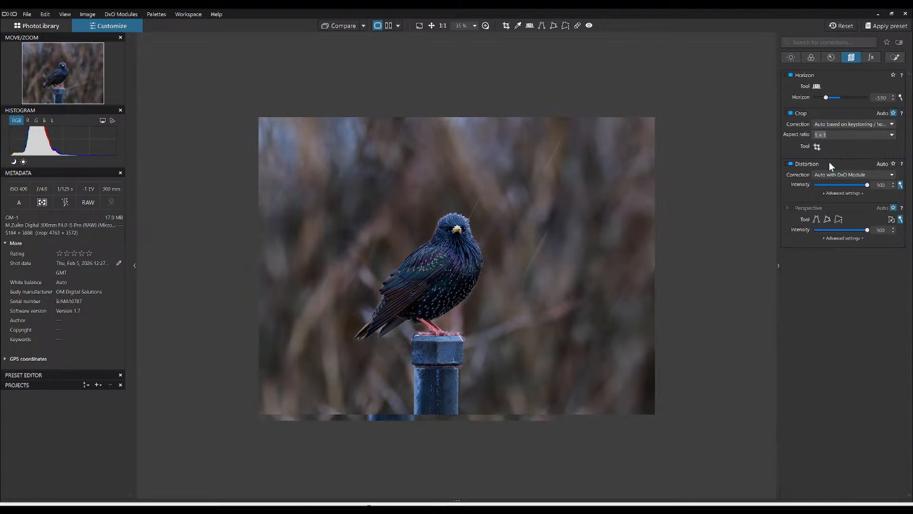
- Tighten the square crop around the starling to about 3246 × 3246 px, keeping the bird and the post in frame
{"action": "left_click", "coordinate": [818, 150]}
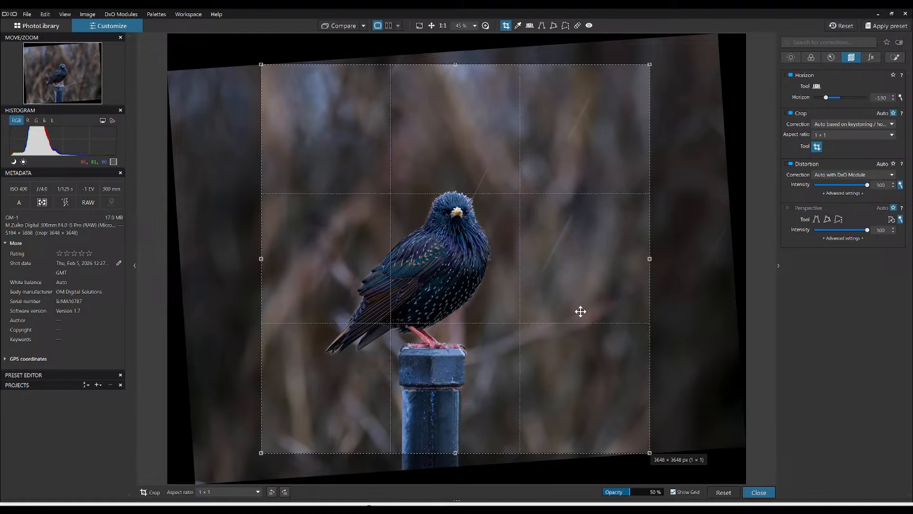
{"action": "left_click_drag", "start_coordinate": [580, 311], "coordinate": [560, 312]}
{"action": "key", "text": "Return"}
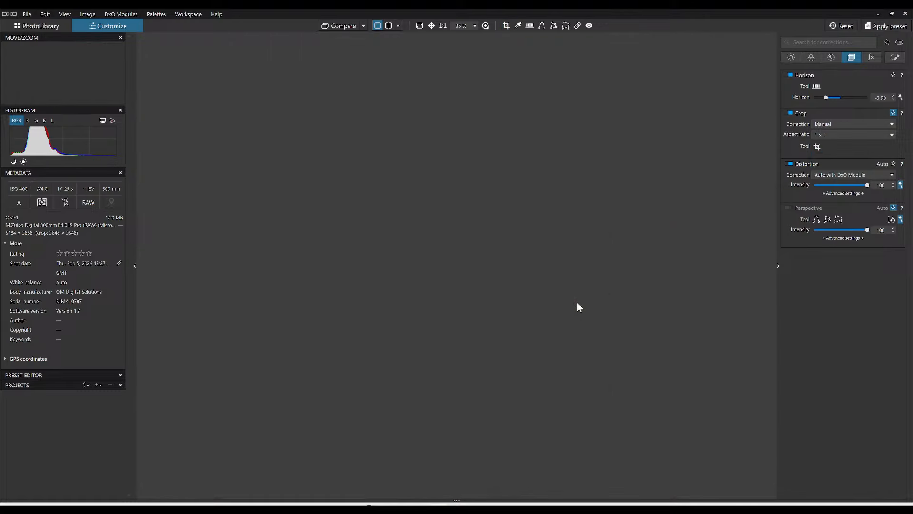
{"action": "left_click", "coordinate": [818, 146]}
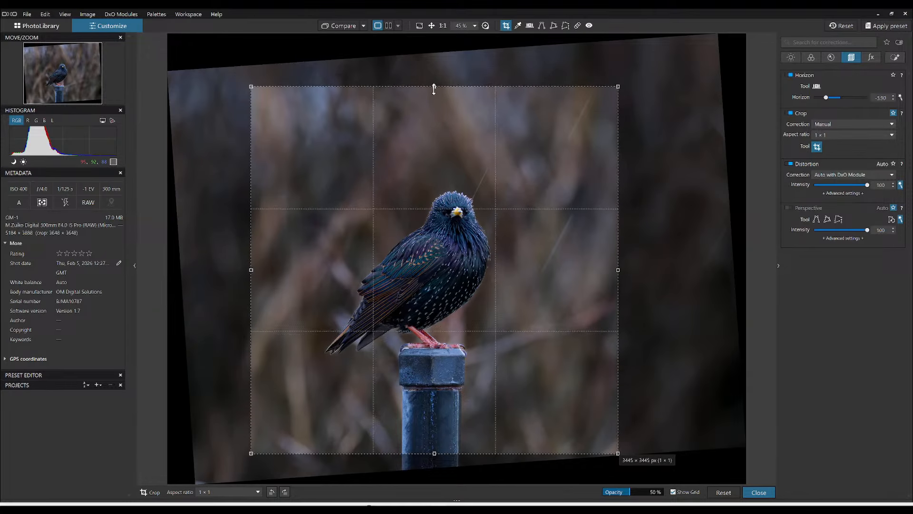
{"action": "left_click_drag", "start_coordinate": [434, 89], "coordinate": [433, 110]}
{"action": "key", "text": "Return"}
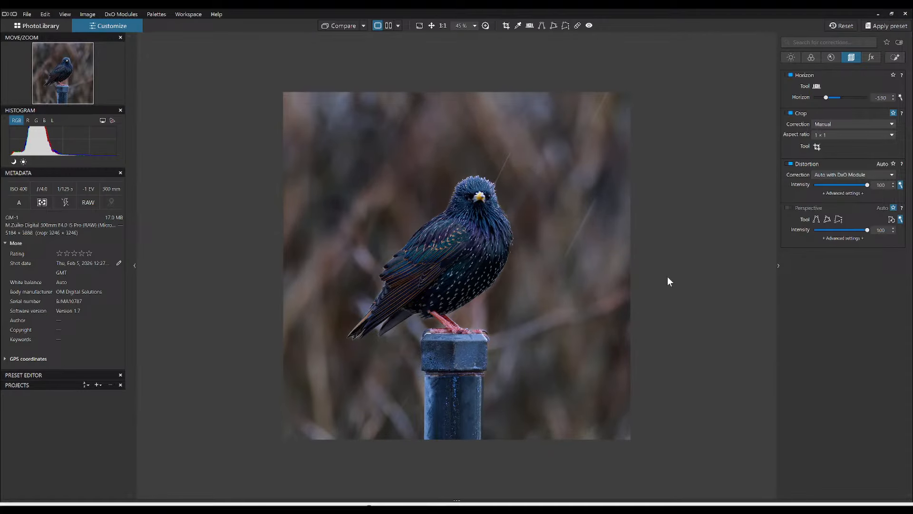
- Add small control points over both of the starling's eyes in the empty second local adjustment mask
{"action": "left_click", "coordinate": [895, 57]}
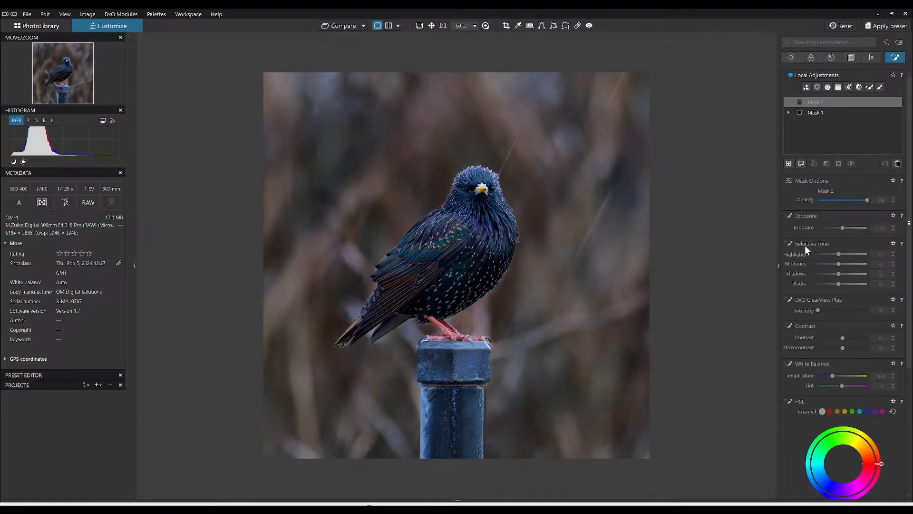
{"action": "left_click", "coordinate": [817, 88]}
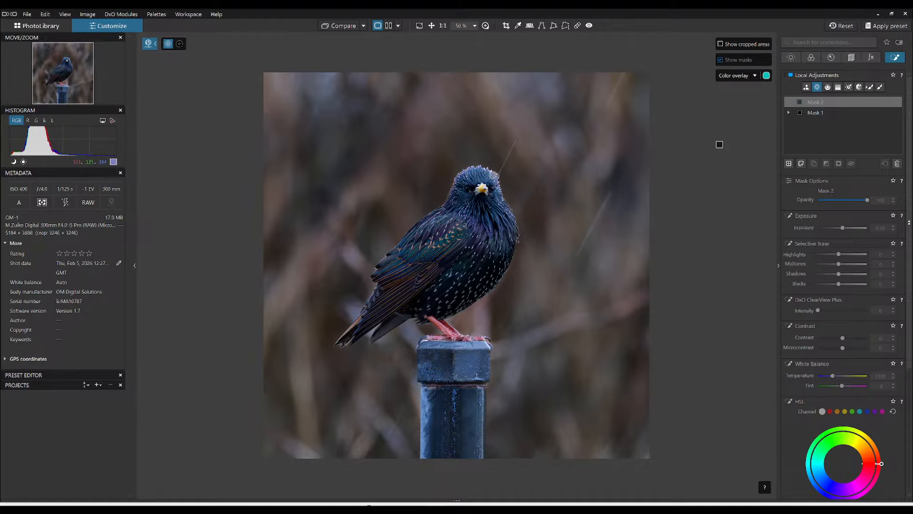
{"action": "scroll", "coordinate": [494, 175], "scroll_direction": "up", "scroll_amount": 3}
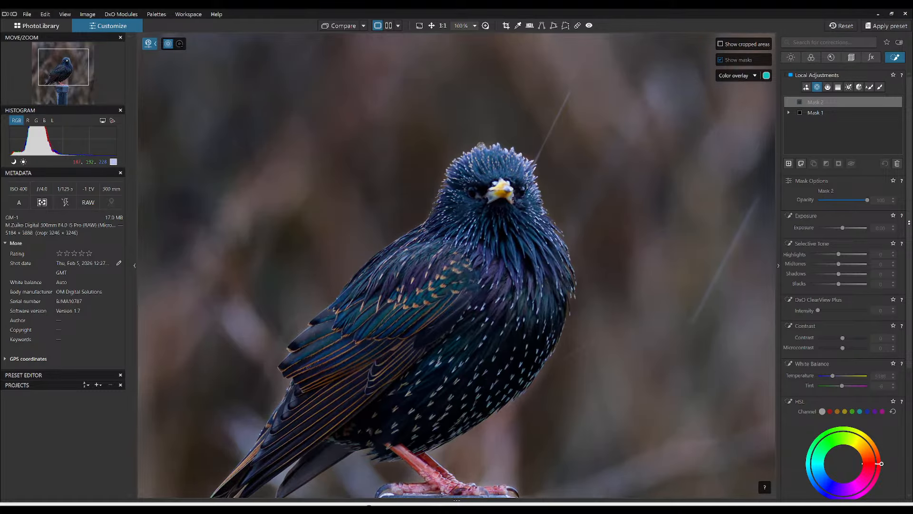
{"action": "scroll", "coordinate": [481, 146], "scroll_direction": "up", "scroll_amount": 2}
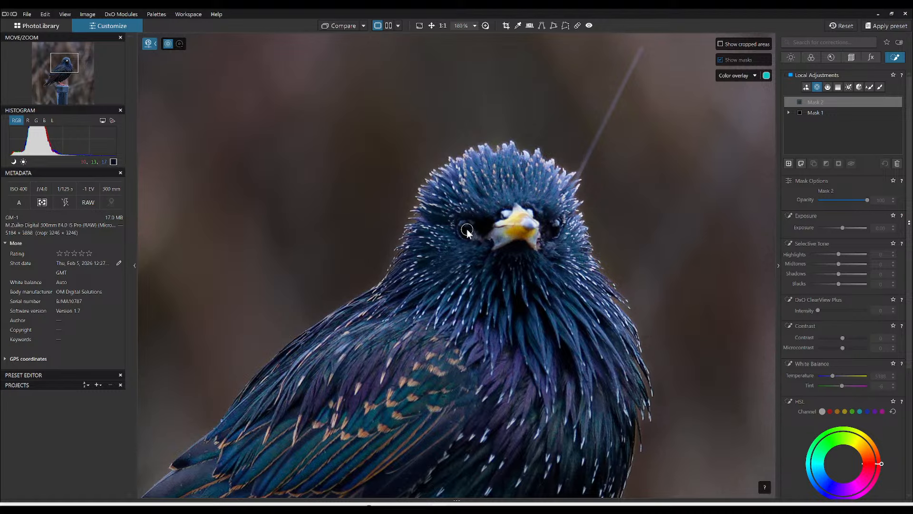
{"action": "left_click", "coordinate": [467, 230]}
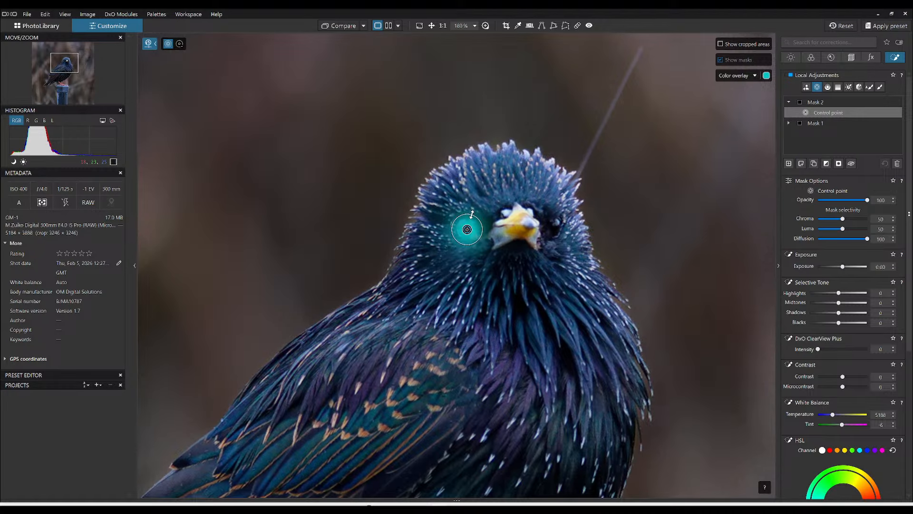
{"action": "left_click", "coordinate": [555, 230]}
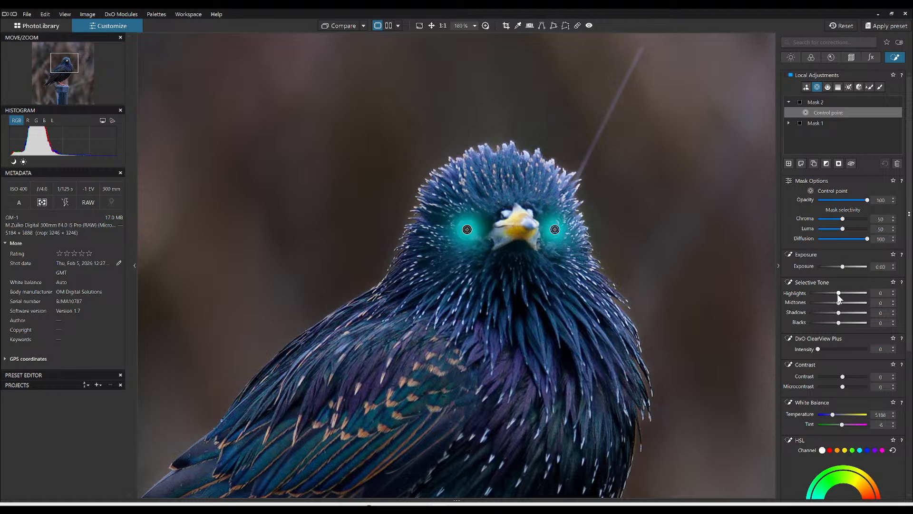
- Brighten and sharpen the eyes with highlights 100, midtones 49, shadows about 43, ClearView Plus 30 and microcontrast about 86
{"action": "mouse_move", "coordinate": [839, 293]}
{"action": "left_mouse_down"}
{"action": "mouse_move", "coordinate": [860, 293]}
{"action": "mouse_move", "coordinate": [844, 303]}
{"action": "mouse_move", "coordinate": [852, 304]}
{"action": "left_mouse_up"}
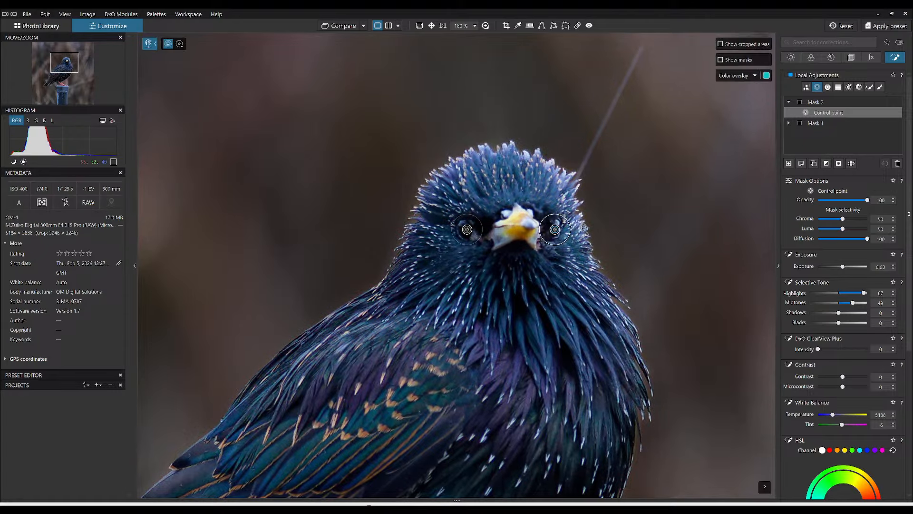
{"action": "left_click_drag", "start_coordinate": [557, 228], "coordinate": [558, 227]}
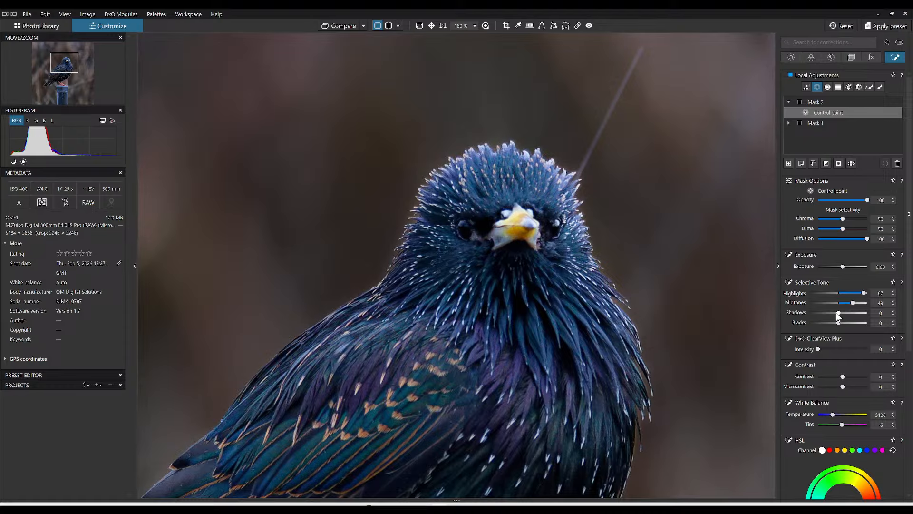
{"action": "left_click_drag", "start_coordinate": [837, 313], "coordinate": [846, 312]}
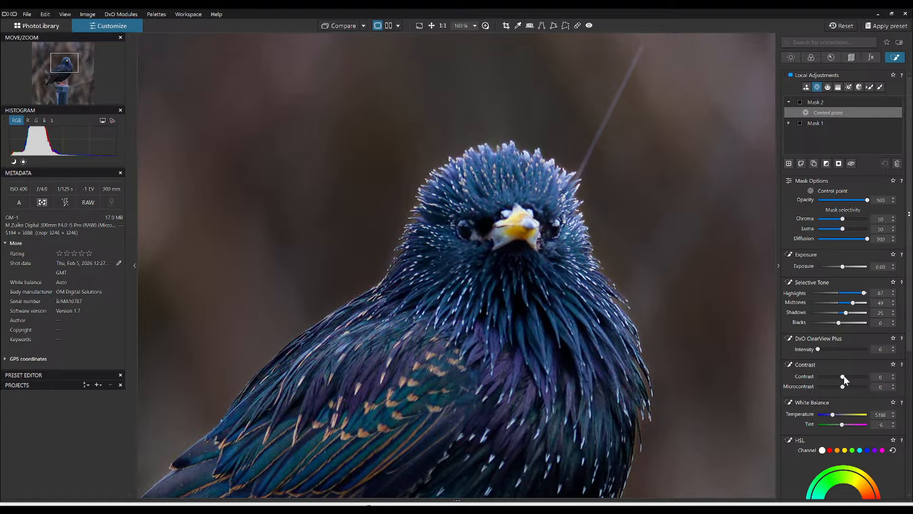
{"action": "left_click_drag", "start_coordinate": [855, 387], "coordinate": [864, 387]}
{"action": "left_click_drag", "start_coordinate": [819, 350], "coordinate": [833, 350]}
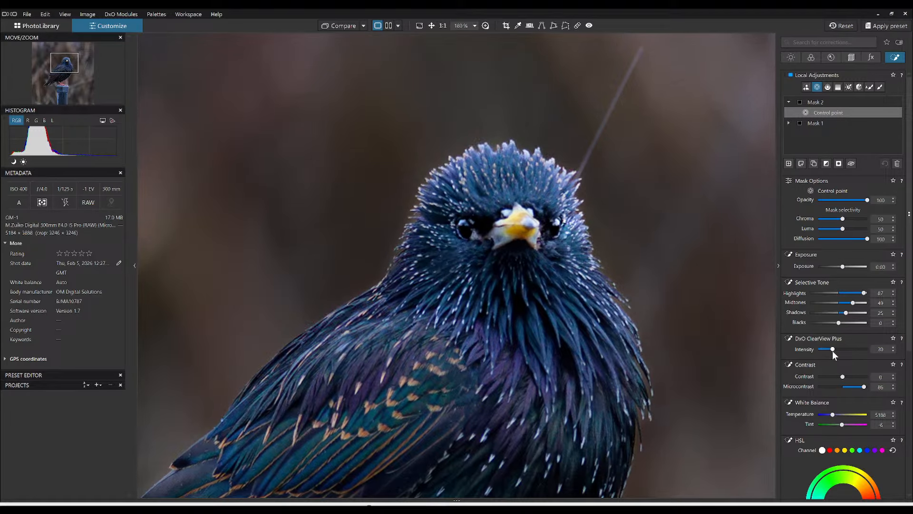
{"action": "left_click_drag", "start_coordinate": [845, 313], "coordinate": [867, 292]}
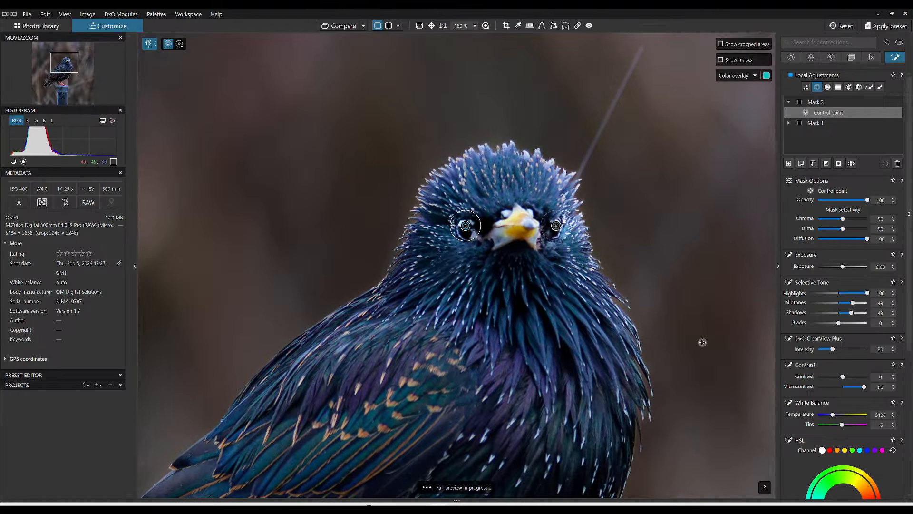
- Add a new empty local adjustment mask above the eye mask
{"action": "scroll", "coordinate": [689, 348], "scroll_direction": "down", "scroll_amount": 1}
{"action": "scroll", "coordinate": [689, 347], "scroll_direction": "down", "scroll_amount": 1}
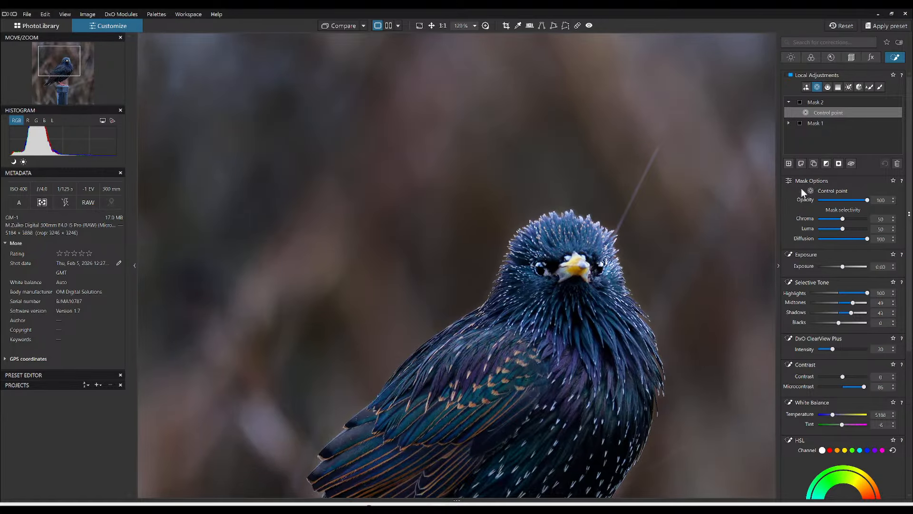
{"action": "left_click", "coordinate": [790, 164]}
{"action": "scroll", "coordinate": [699, 275], "scroll_direction": "down", "scroll_amount": 2}
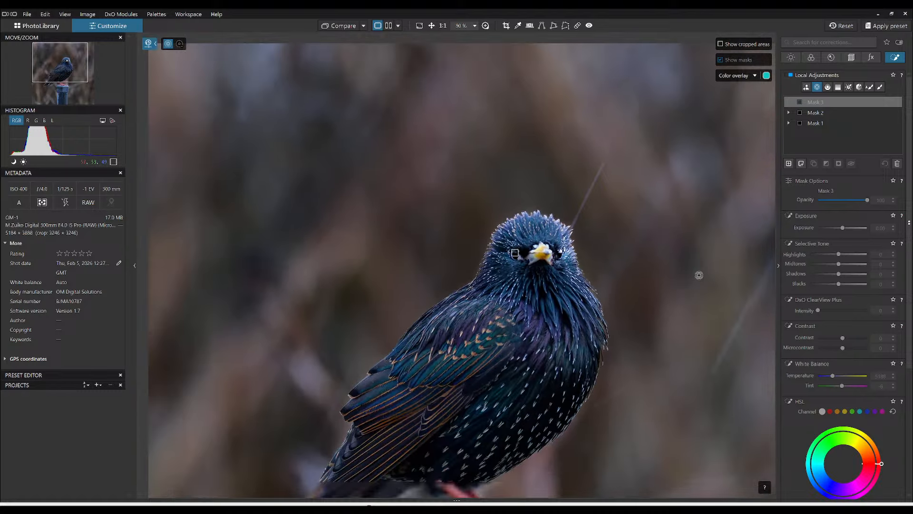
{"action": "scroll", "coordinate": [699, 275], "scroll_direction": "down", "scroll_amount": 1}
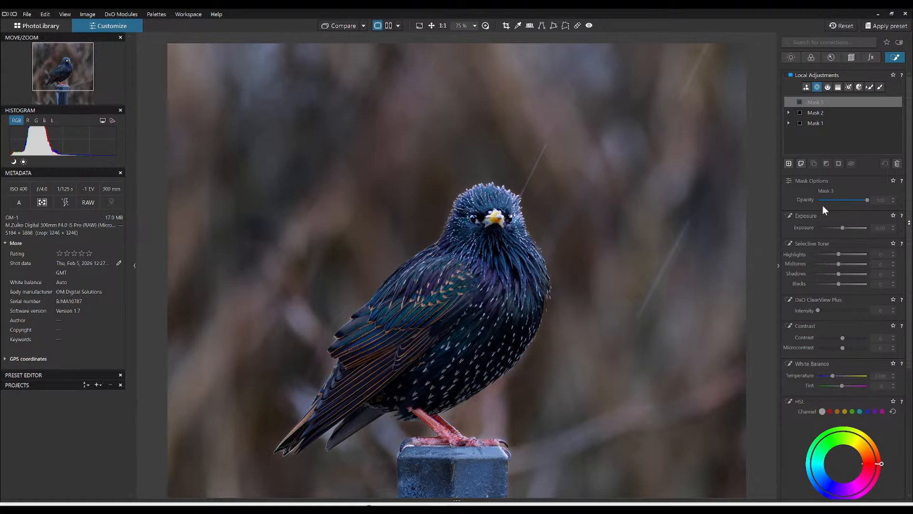
- Pick the orange tail-feather edge as the HSL color and set its saturation to 44 and luminance to about 54
{"action": "left_click", "coordinate": [791, 57]}
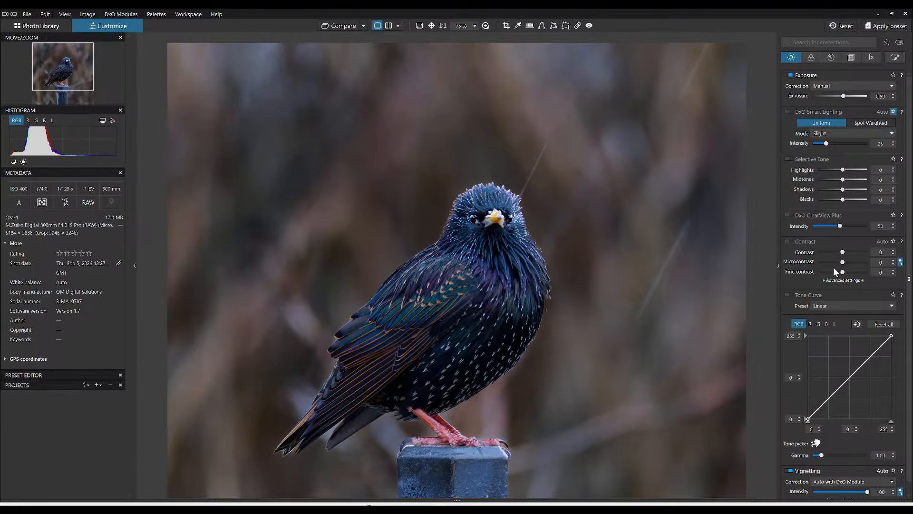
{"action": "left_click", "coordinate": [809, 56]}
{"action": "scroll", "coordinate": [849, 277], "scroll_direction": "down", "scroll_amount": 6}
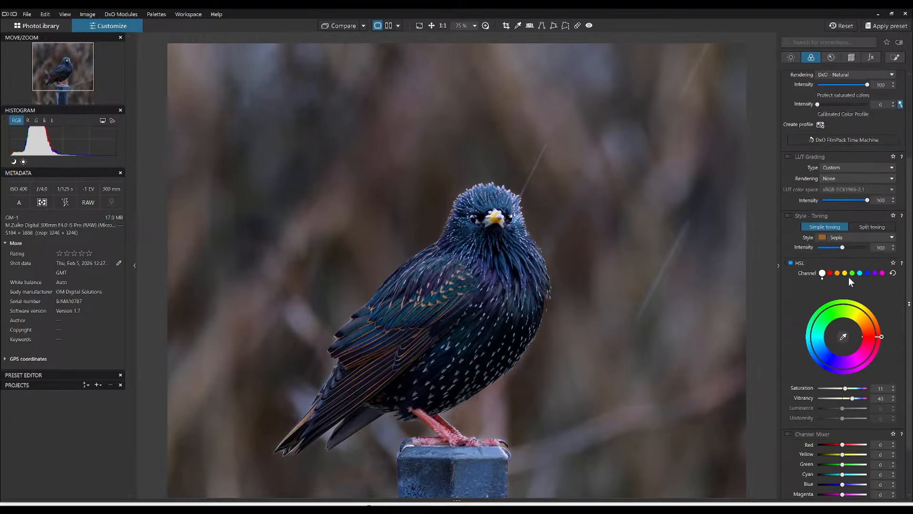
{"action": "left_click", "coordinate": [844, 275]}
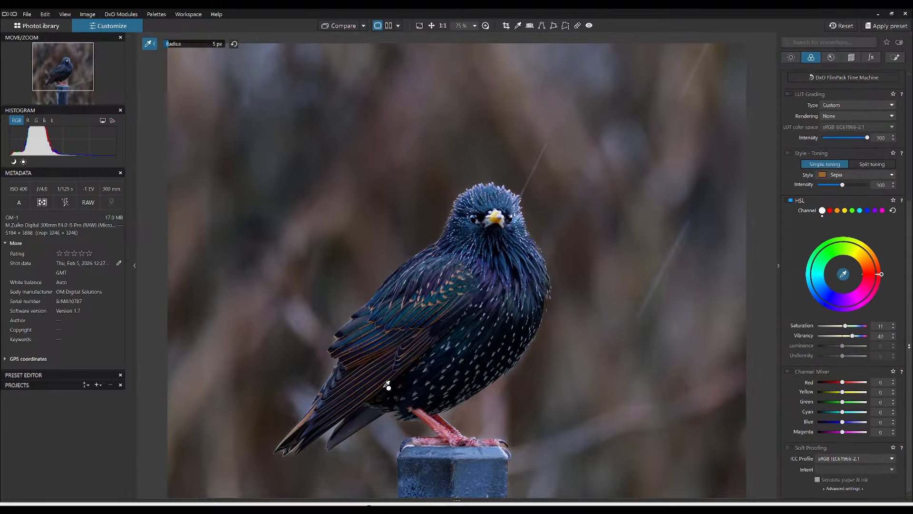
{"action": "scroll", "coordinate": [387, 384], "scroll_direction": "up", "scroll_amount": 3}
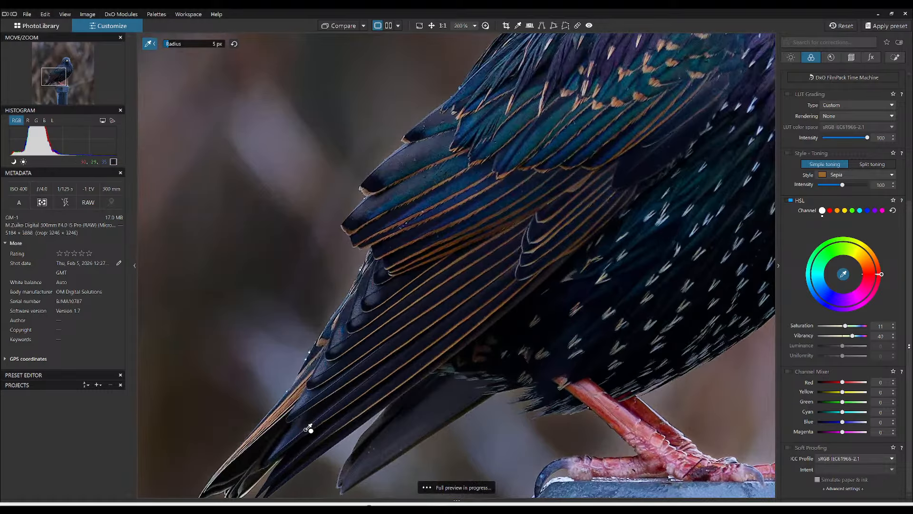
{"action": "left_click", "coordinate": [298, 393]}
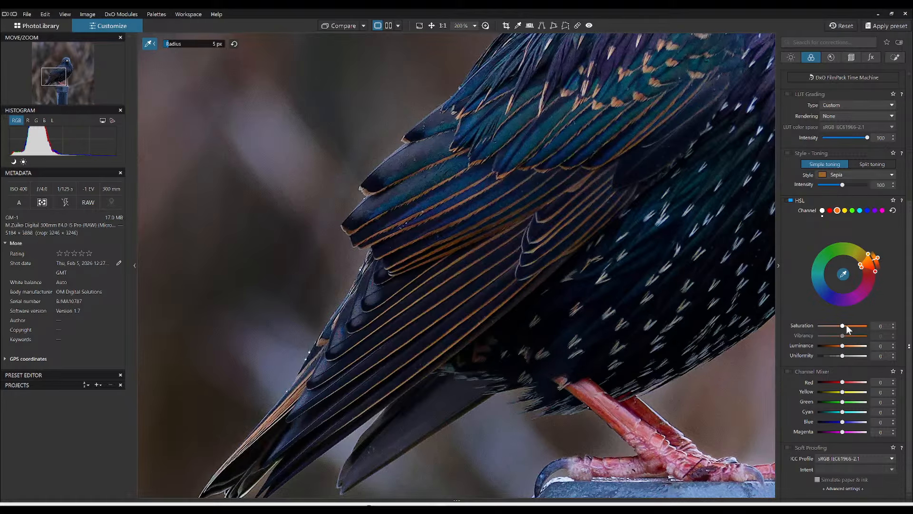
{"action": "left_click_drag", "start_coordinate": [843, 325], "coordinate": [850, 350]}
{"action": "key", "text": "ctrl+0"}
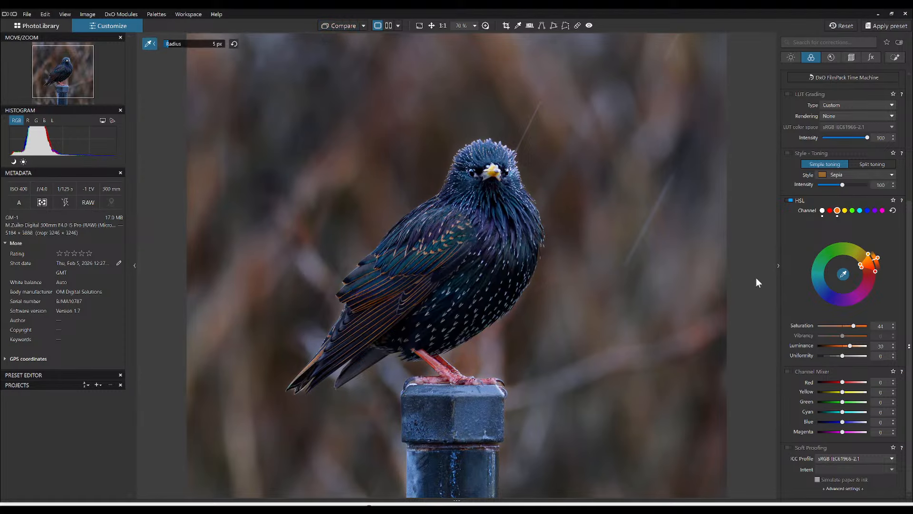
{"action": "scroll", "coordinate": [797, 318], "scroll_direction": "up", "scroll_amount": 1}
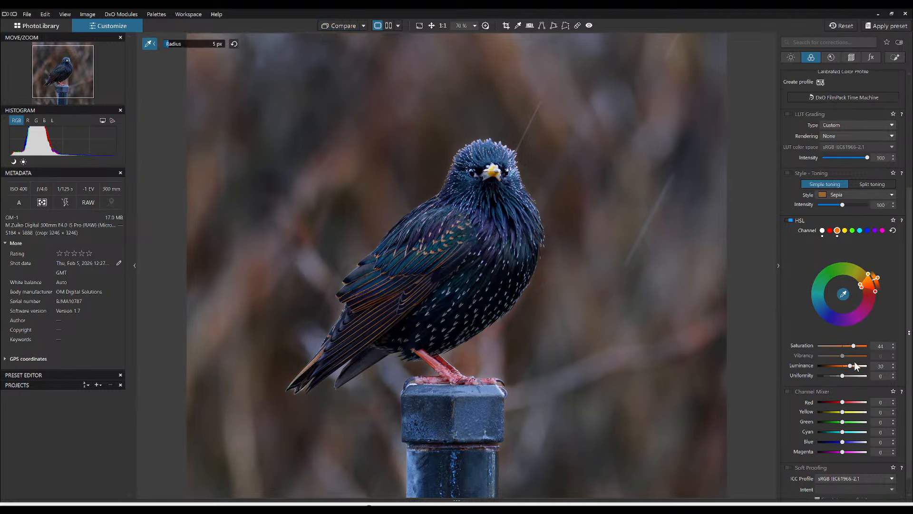
{"action": "left_click_drag", "start_coordinate": [852, 366], "coordinate": [857, 367]}
- Pick the blue-violet feathers on the starling's back as the HSL color and set saturation to 23 and luminance to 42
{"action": "scroll", "coordinate": [435, 240], "scroll_direction": "up", "scroll_amount": 1}
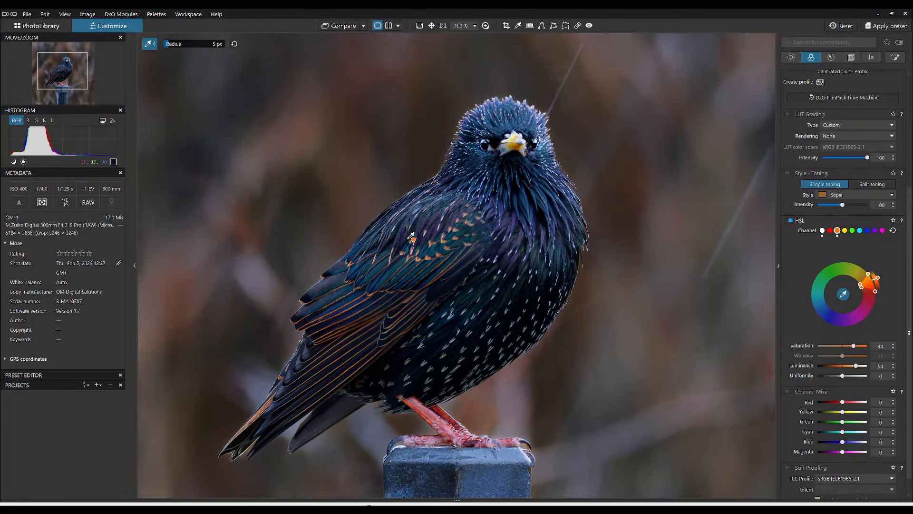
{"action": "left_click", "coordinate": [410, 236]}
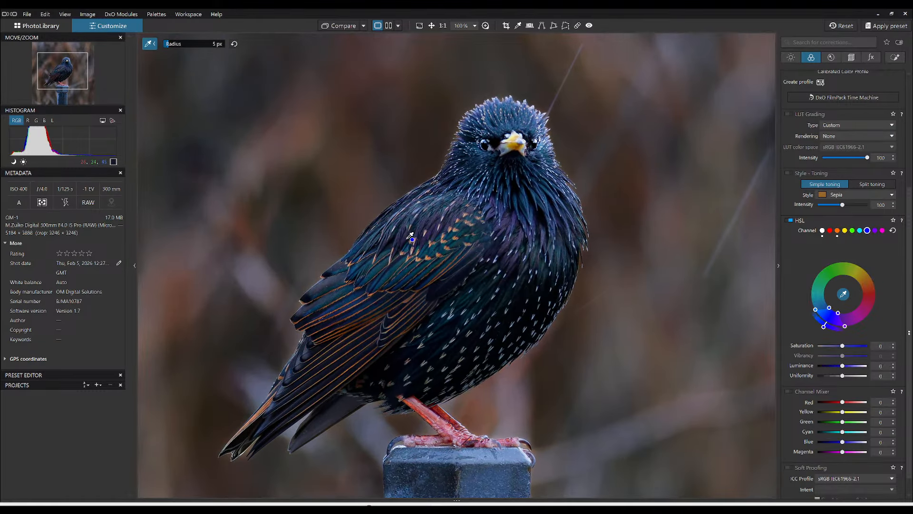
{"action": "left_click", "coordinate": [410, 236]}
{"action": "mouse_move", "coordinate": [842, 346]}
{"action": "left_mouse_down"}
{"action": "mouse_move", "coordinate": [853, 367]}
{"action": "mouse_move", "coordinate": [848, 346]}
{"action": "left_mouse_up"}
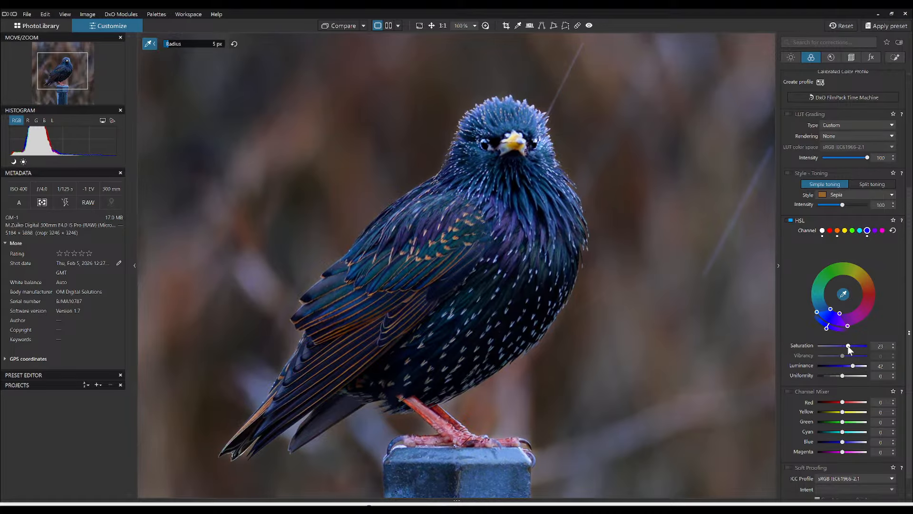
{"action": "scroll", "coordinate": [659, 369], "scroll_direction": "down", "scroll_amount": 3}
{"action": "scroll", "coordinate": [659, 370], "scroll_direction": "down", "scroll_amount": 1}
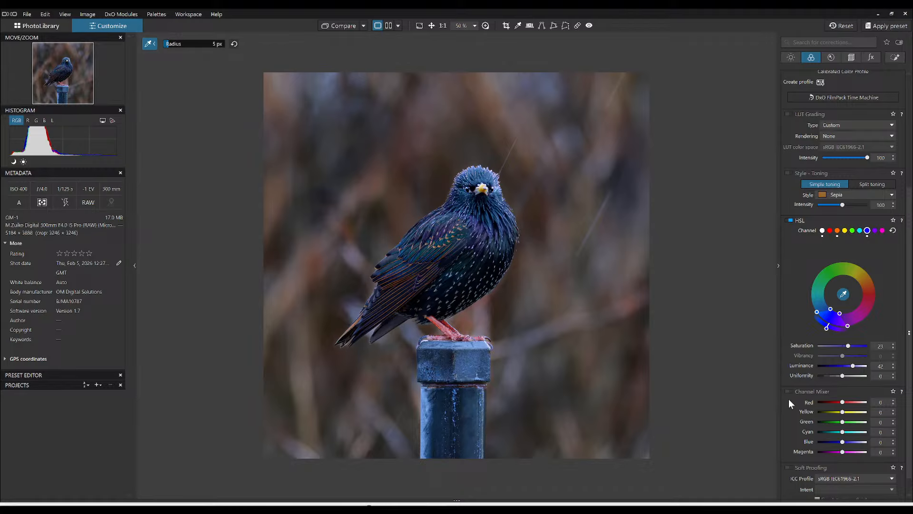
- Select the whole starling with an AI mask in the empty third local adjustment mask
{"action": "scroll", "coordinate": [798, 324], "scroll_direction": "up", "scroll_amount": 4}
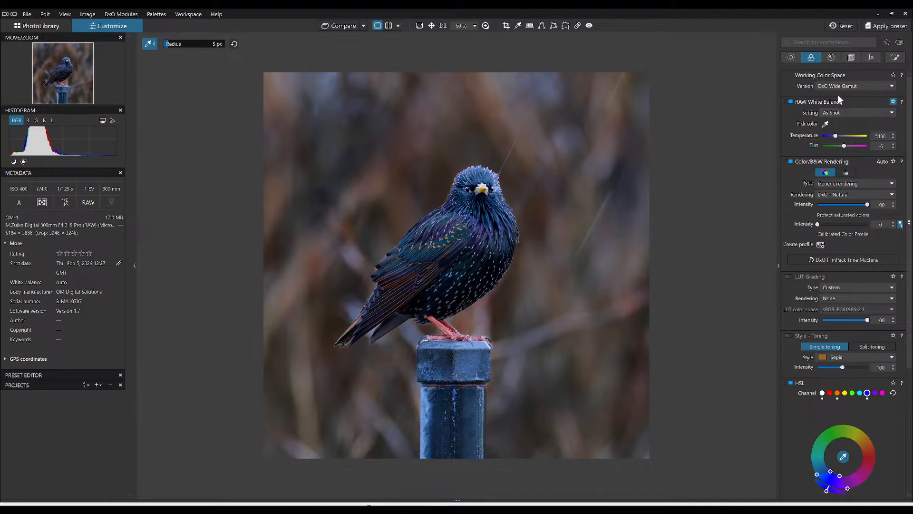
{"action": "left_click", "coordinate": [892, 60]}
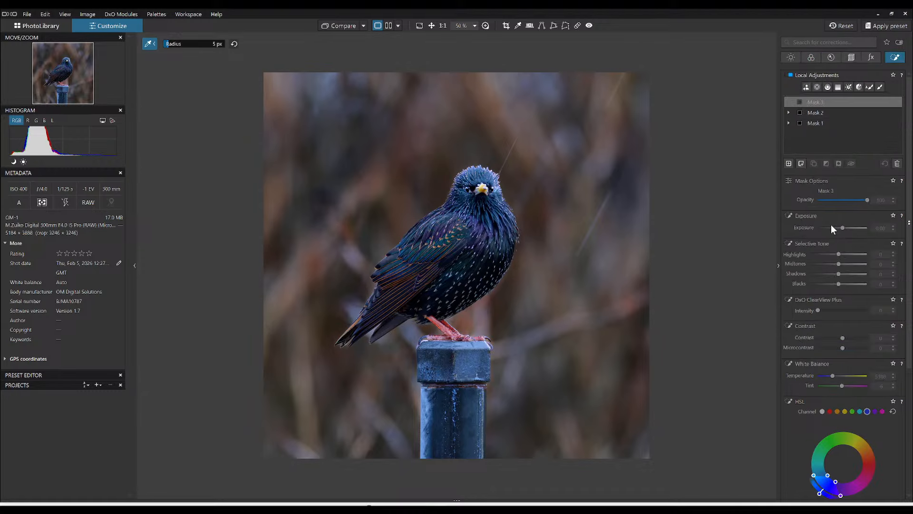
{"action": "left_click", "coordinate": [805, 87]}
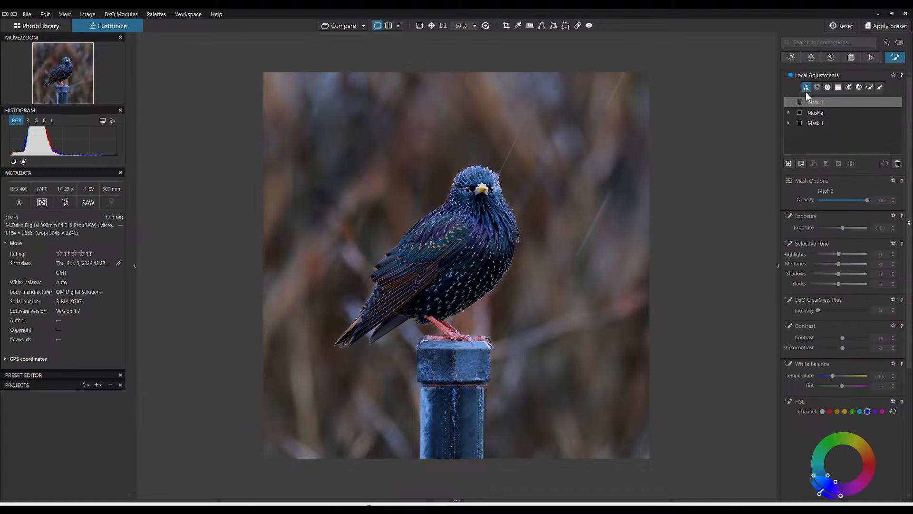
{"action": "left_click", "coordinate": [489, 232]}
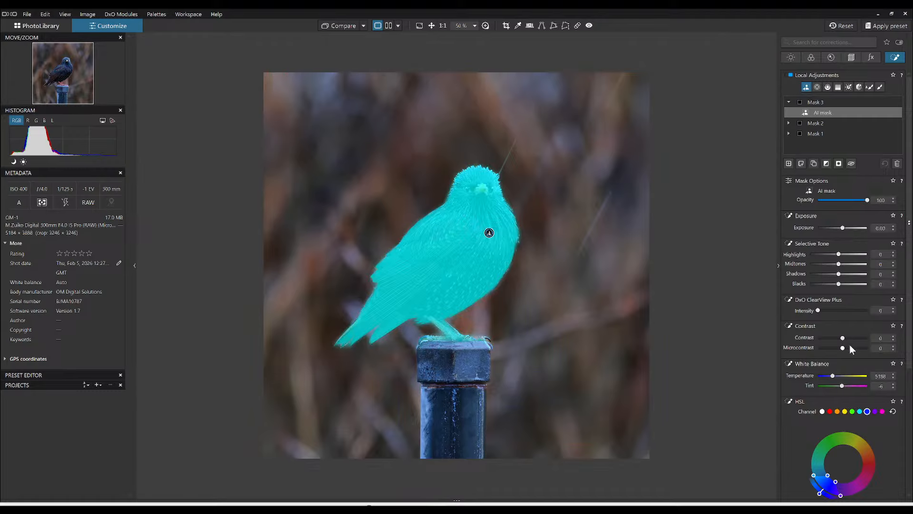
- Set the local microcontrast of the masked starling to about 28
{"action": "left_click_drag", "start_coordinate": [845, 348], "coordinate": [855, 350]}
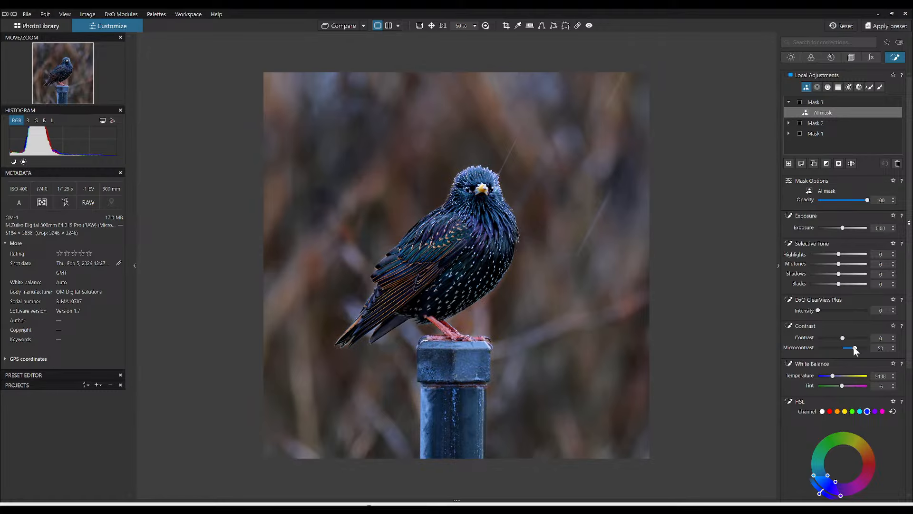
{"action": "left_click", "coordinate": [852, 349]}
{"action": "left_click_drag", "start_coordinate": [849, 348], "coordinate": [848, 348]}
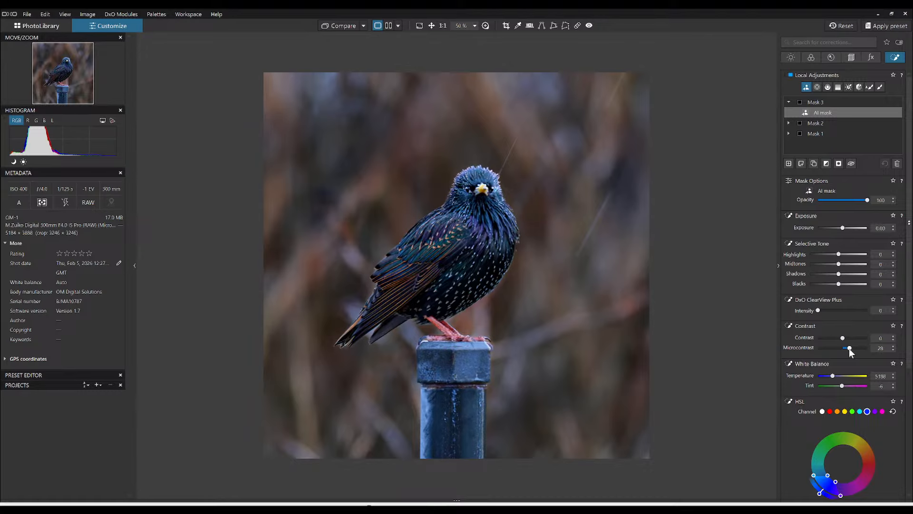
- Add a new control point mask on the starling, enlarge it past the bird into the background, and set its chroma and luma selectivity to 0
{"action": "scroll", "coordinate": [813, 354], "scroll_direction": "down", "scroll_amount": 3}
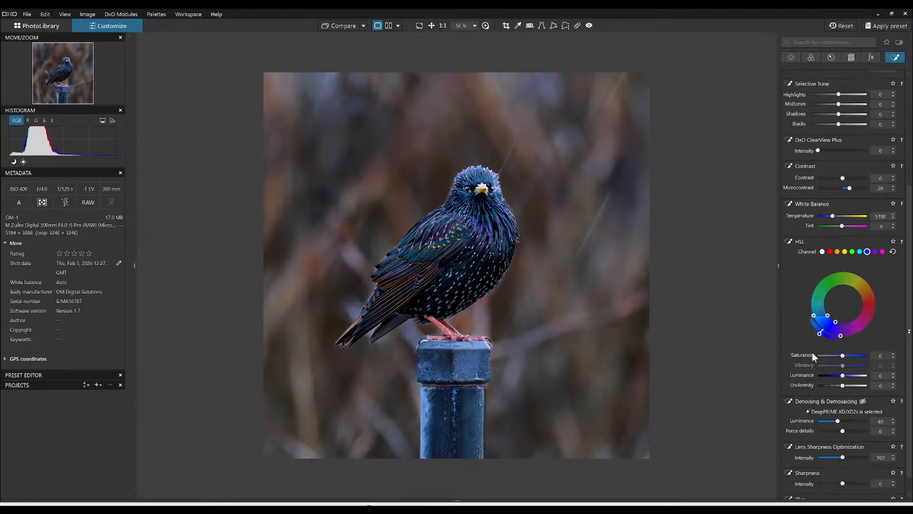
{"action": "scroll", "coordinate": [800, 199], "scroll_direction": "up", "scroll_amount": 3}
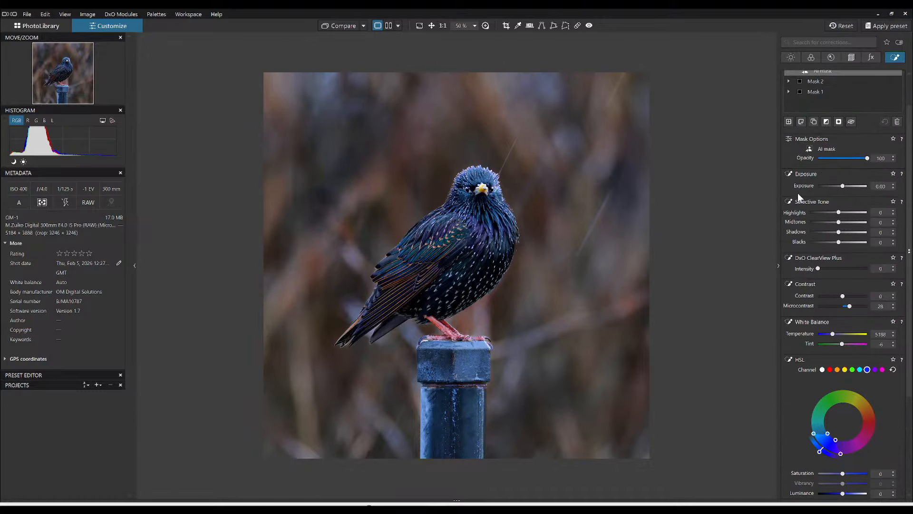
{"action": "scroll", "coordinate": [804, 185], "scroll_direction": "up", "scroll_amount": 1}
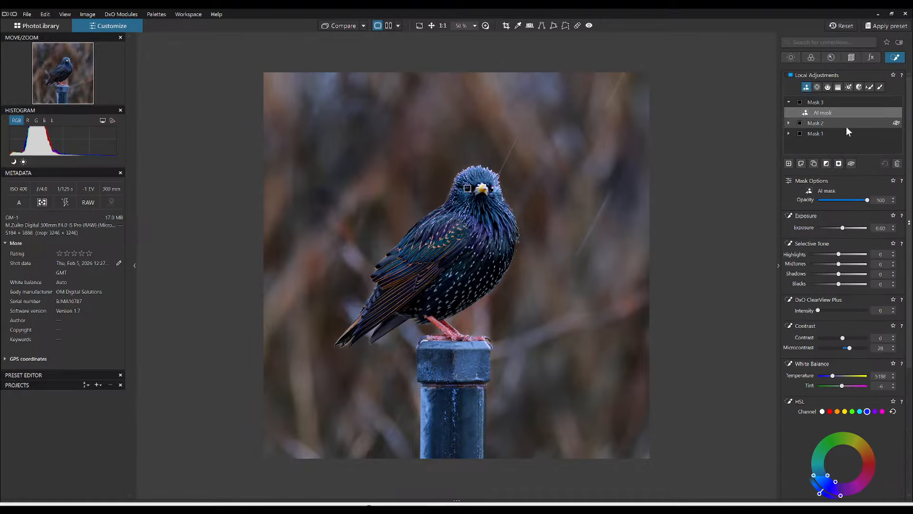
{"action": "left_click", "coordinate": [817, 88]}
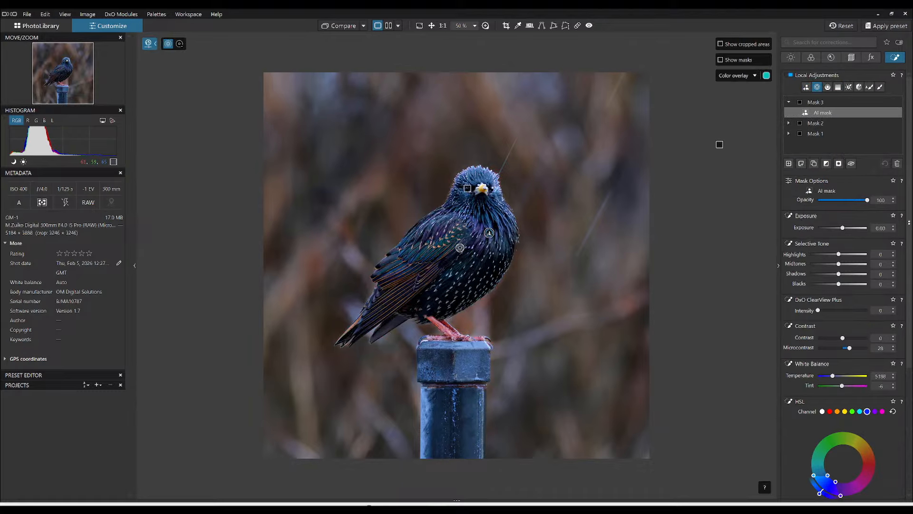
{"action": "left_click_drag", "start_coordinate": [460, 247], "coordinate": [637, 226]}
{"action": "left_click_drag", "start_coordinate": [843, 219], "coordinate": [814, 227]}
{"action": "left_click", "coordinate": [819, 229]}
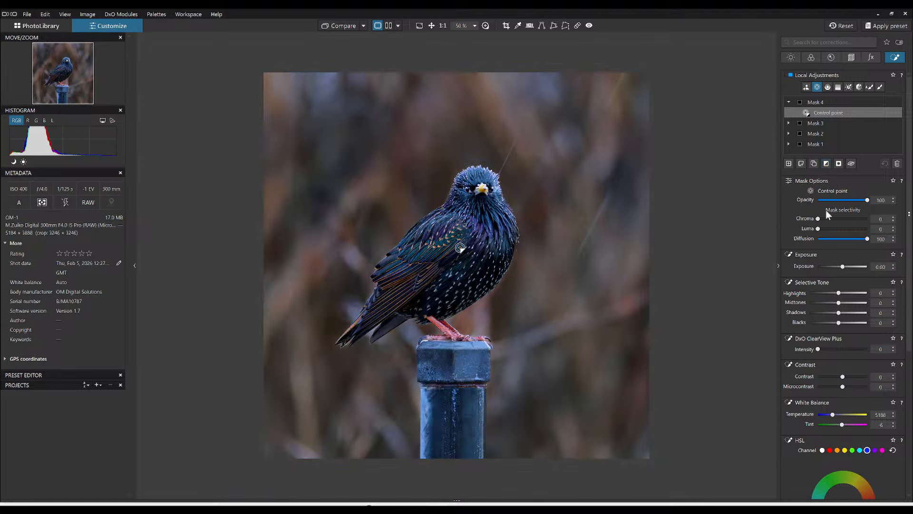
- Set the control point's selective tones to blacks -42, shadows -24 and highlights 100
{"action": "left_click", "coordinate": [826, 323]}
{"action": "left_click", "coordinate": [830, 313]}
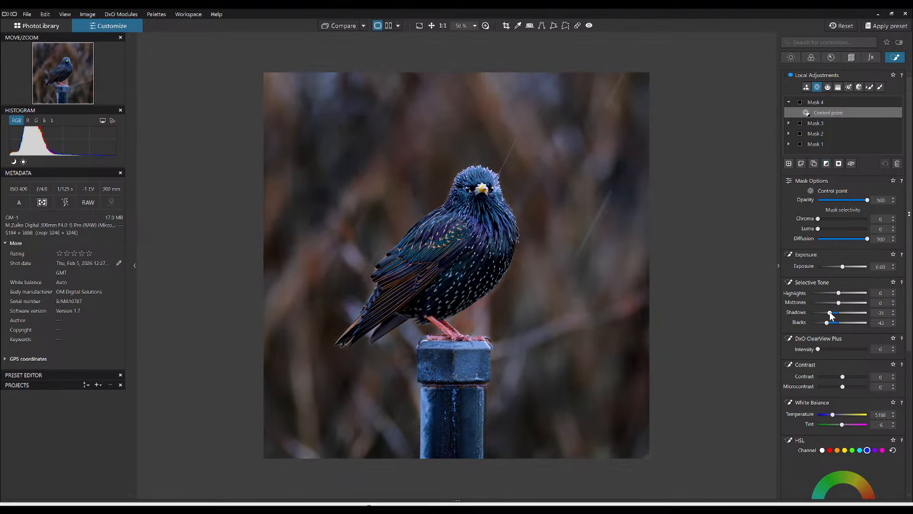
{"action": "left_click_drag", "start_coordinate": [830, 312], "coordinate": [864, 294]}
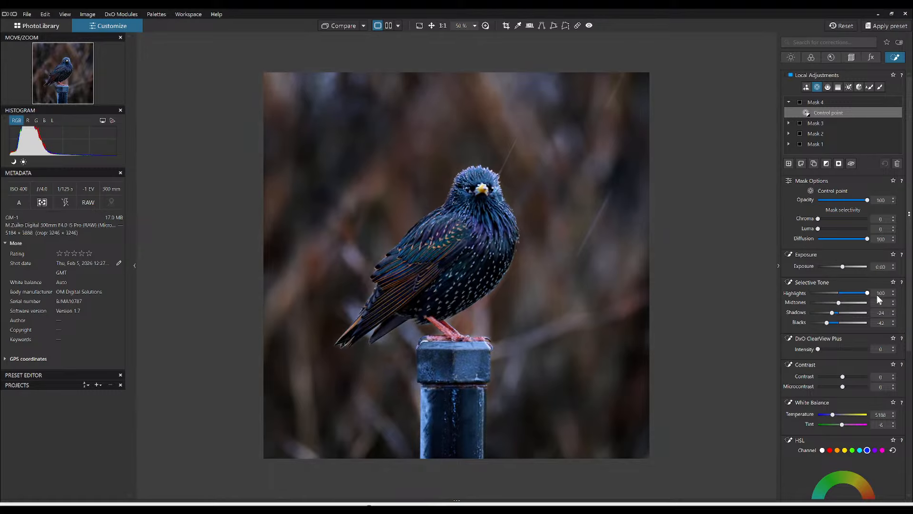
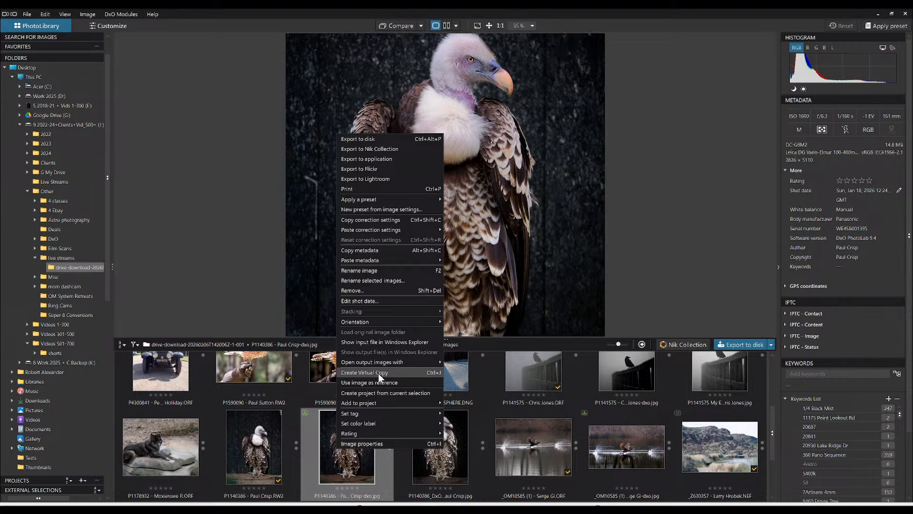
- Create a virtual copy of the vulture JPG with the leg band and use its master image as the reference
{"action": "left_click", "coordinate": [379, 374]}
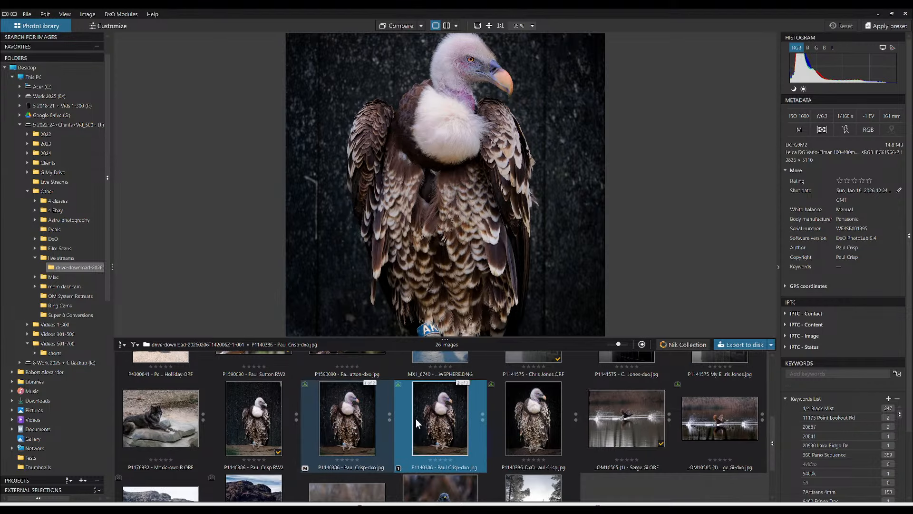
{"action": "right_click", "coordinate": [331, 410]}
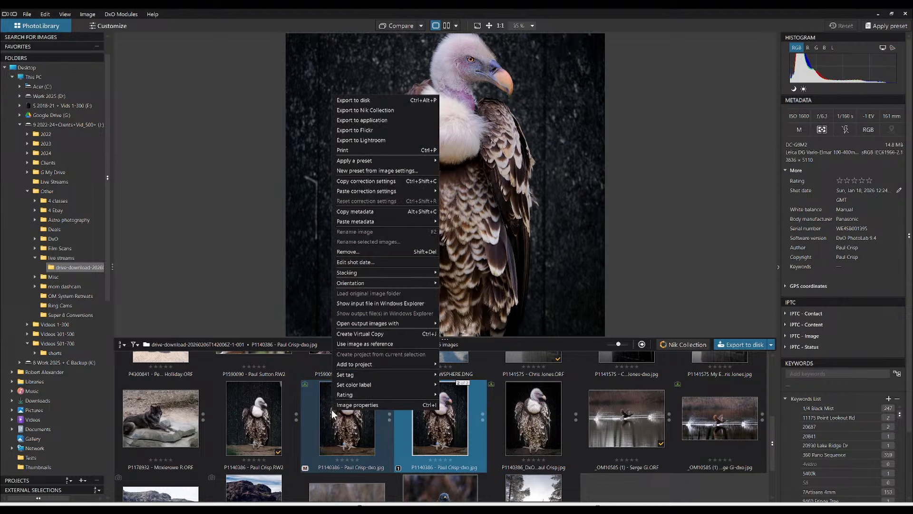
{"action": "left_click", "coordinate": [356, 342]}
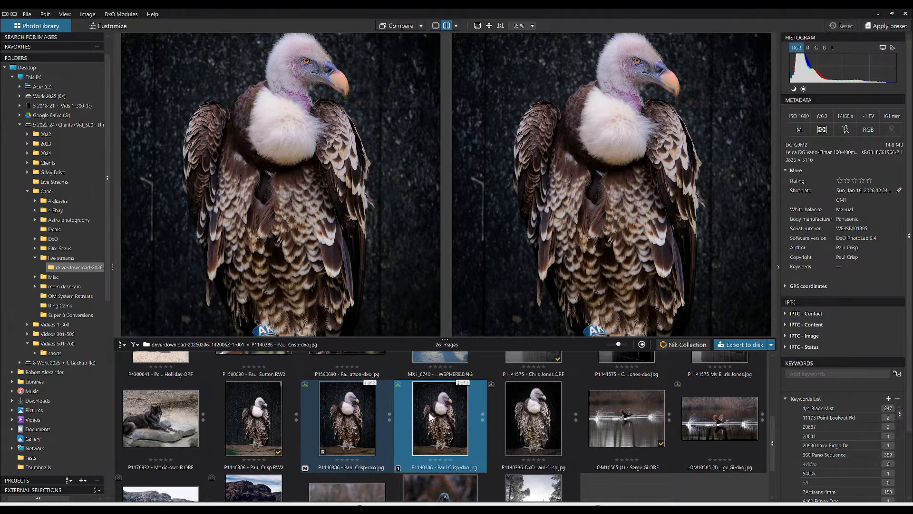
- Show the darker vulture edit beside the reference image, with the side palettes hidden and the filmstrip shrunk to enlarge the viewer
{"action": "left_click", "coordinate": [353, 416]}
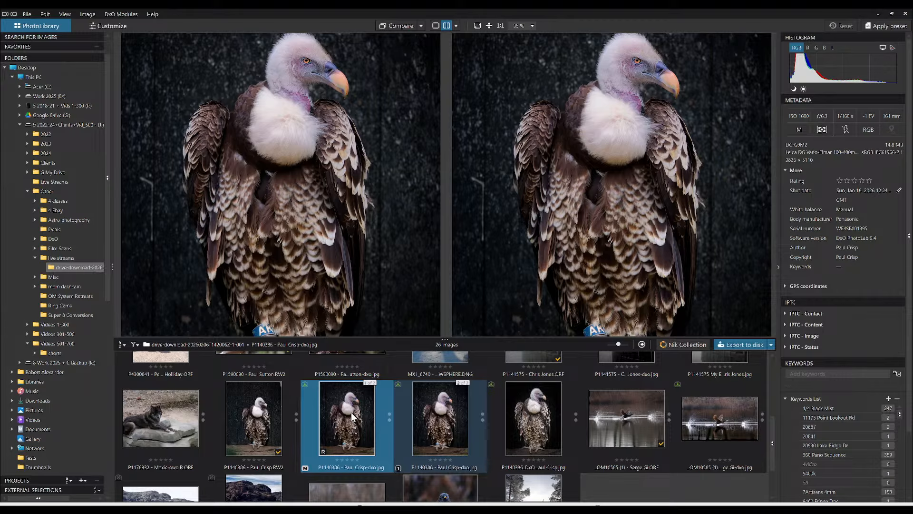
{"action": "left_click", "coordinate": [438, 417]}
{"action": "left_click", "coordinate": [516, 419]}
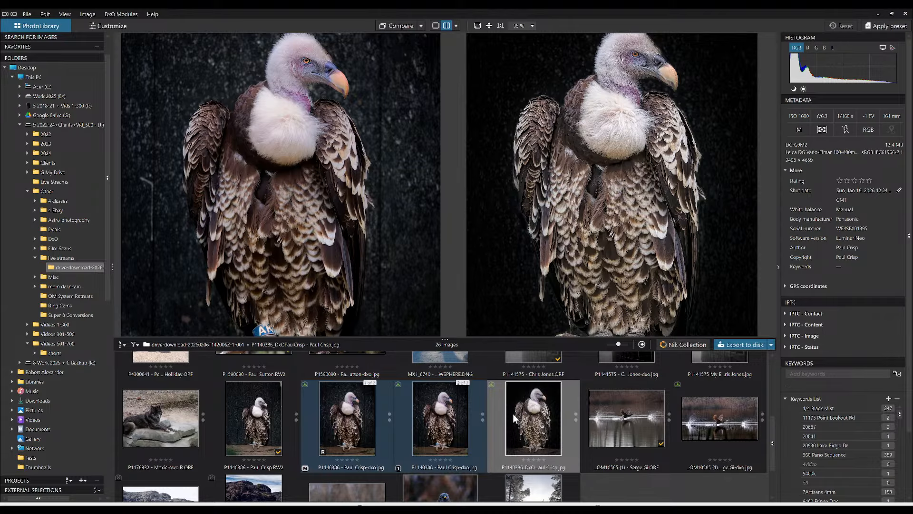
{"action": "key", "text": "F9"}
{"action": "scroll", "coordinate": [303, 240], "scroll_direction": "down", "scroll_amount": 2}
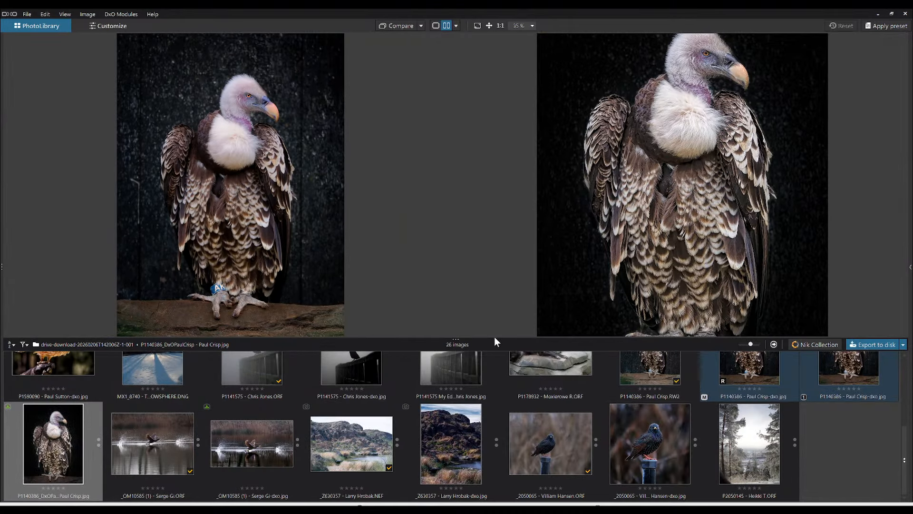
{"action": "left_click_drag", "start_coordinate": [492, 339], "coordinate": [501, 459]}
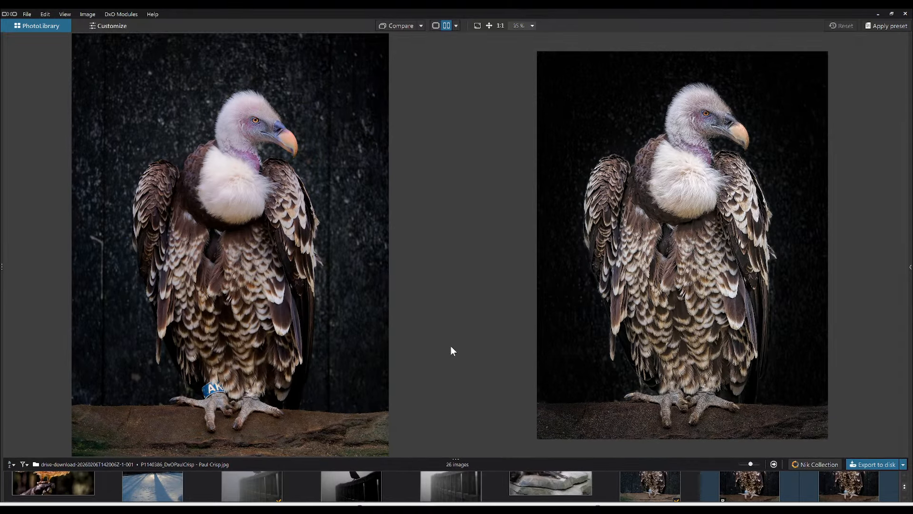
{"action": "scroll", "coordinate": [360, 310], "scroll_direction": "down", "scroll_amount": 1}
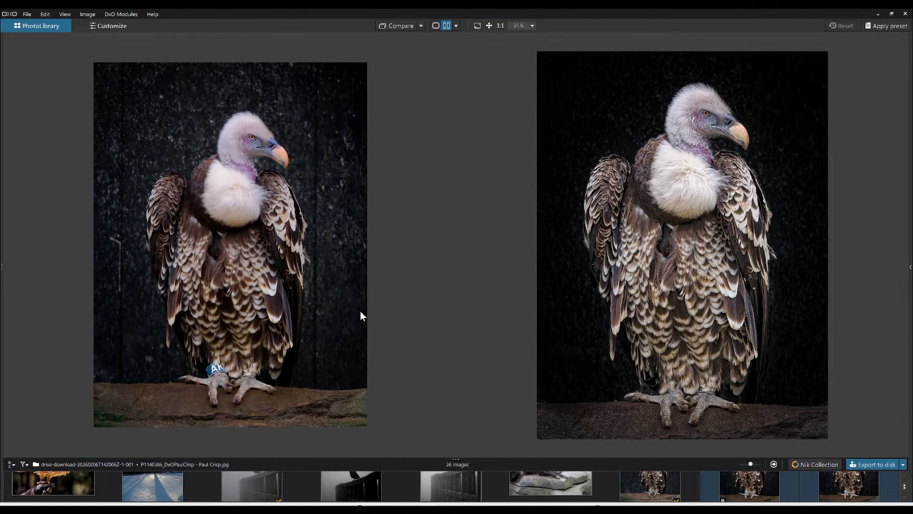
{"action": "scroll", "coordinate": [530, 316], "scroll_direction": "down", "scroll_amount": 1}
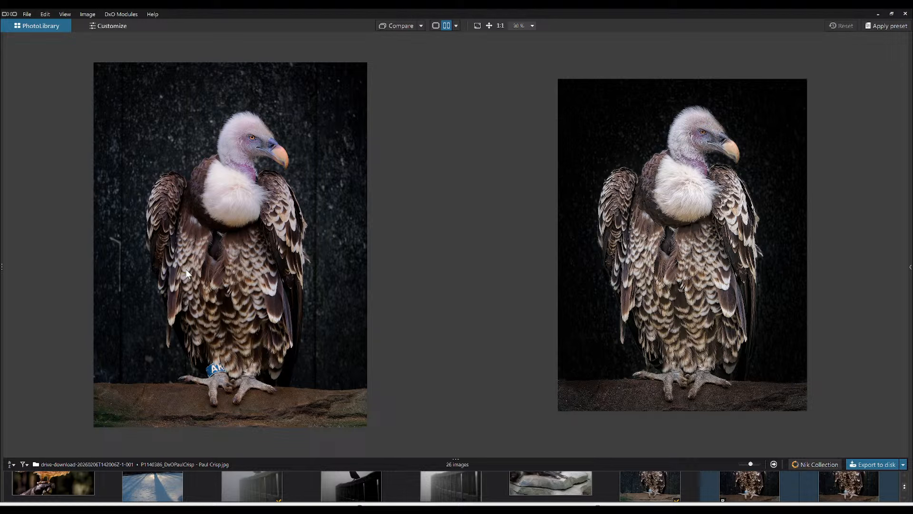
- Examine the vulture's eye, beak, neck and feather detail side by side in the reference and the darker edit
{"action": "scroll", "coordinate": [262, 131], "scroll_direction": "up", "scroll_amount": 3}
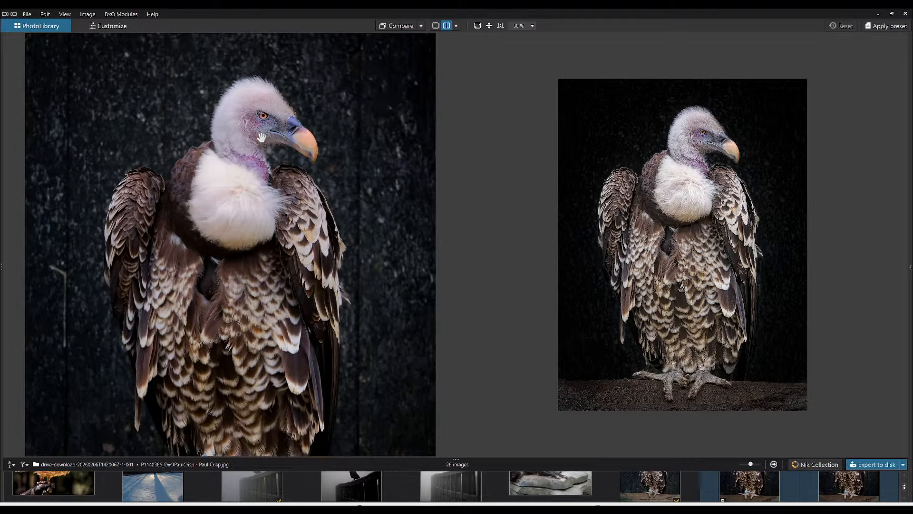
{"action": "scroll", "coordinate": [713, 212], "scroll_direction": "up", "scroll_amount": 6}
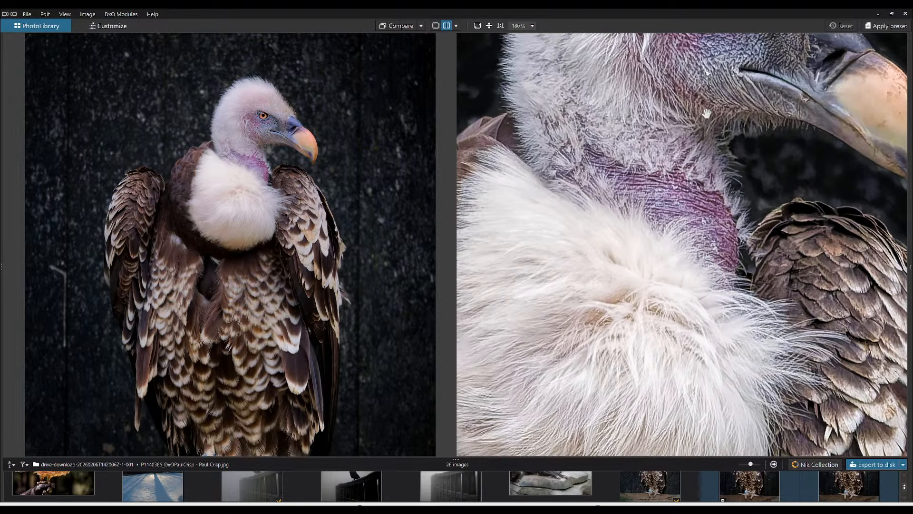
{"action": "left_click_drag", "start_coordinate": [707, 113], "coordinate": [680, 187]}
{"action": "scroll", "coordinate": [284, 154], "scroll_direction": "up", "scroll_amount": 5}
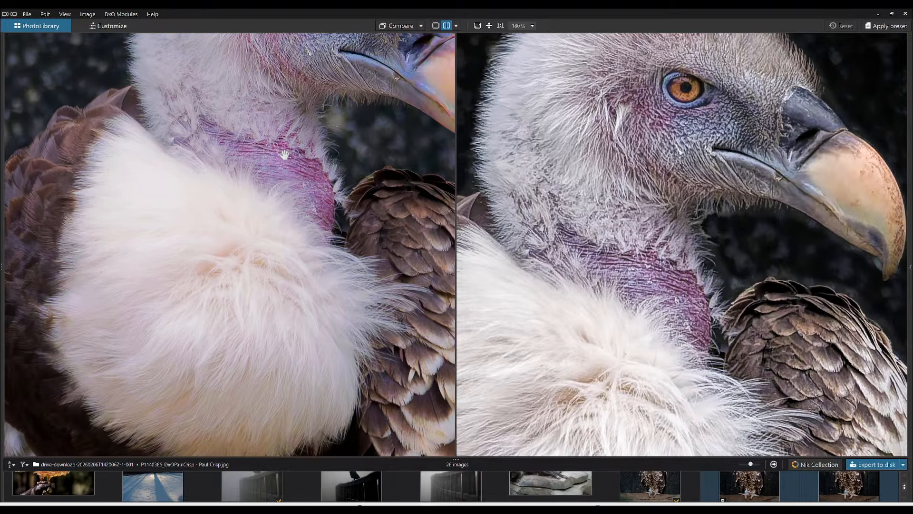
{"action": "scroll", "coordinate": [285, 155], "scroll_direction": "up", "scroll_amount": 1}
{"action": "left_click_drag", "start_coordinate": [296, 197], "coordinate": [293, 306]}
{"action": "left_click_drag", "start_coordinate": [356, 218], "coordinate": [347, 232]}
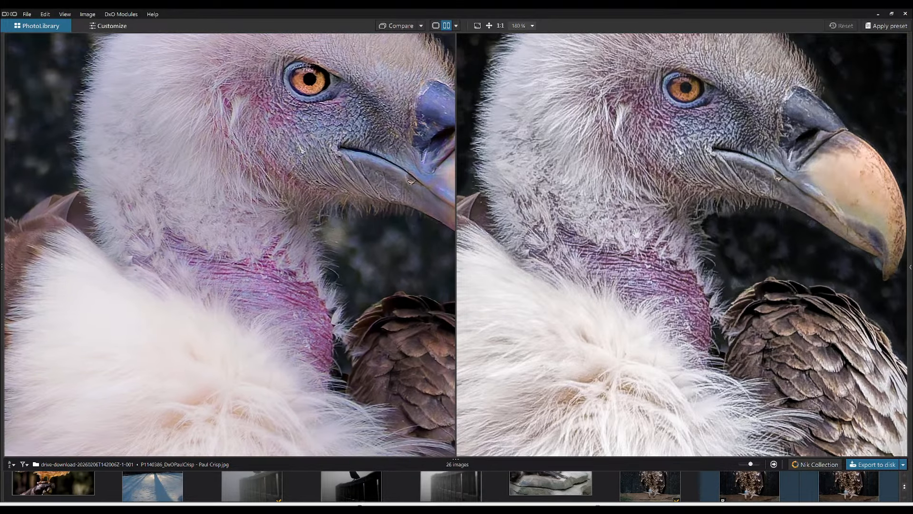
{"action": "left_click_drag", "start_coordinate": [639, 246], "coordinate": [644, 261]}
{"action": "left_click_drag", "start_coordinate": [371, 177], "coordinate": [352, 200]}
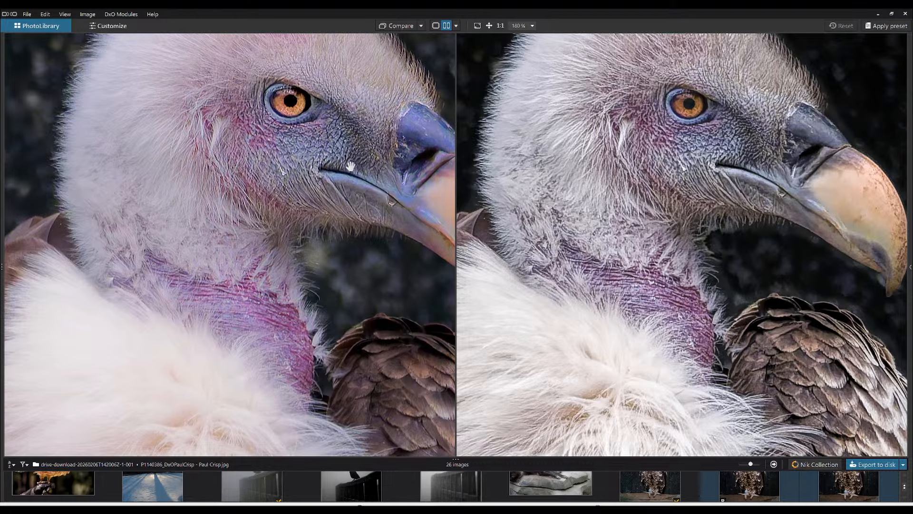
{"action": "scroll", "coordinate": [679, 149], "scroll_direction": "up", "scroll_amount": 2}
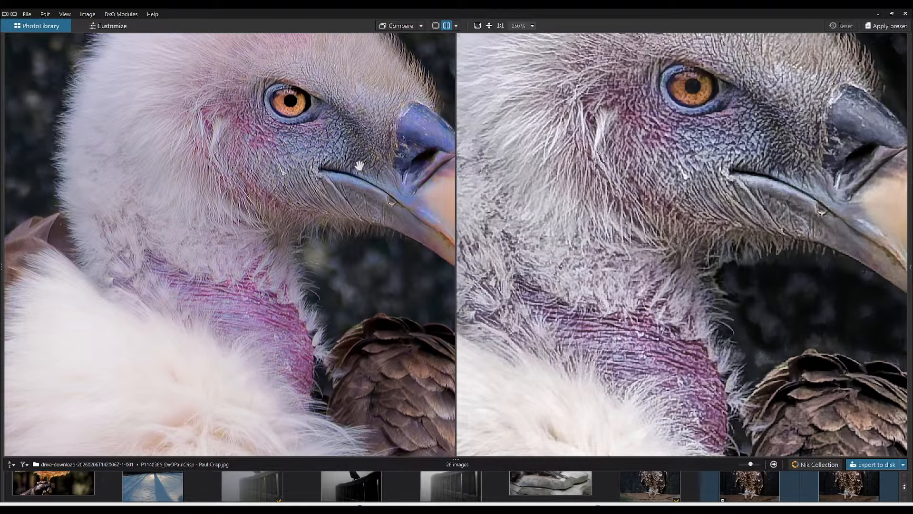
{"action": "scroll", "coordinate": [359, 166], "scroll_direction": "up", "scroll_amount": 2}
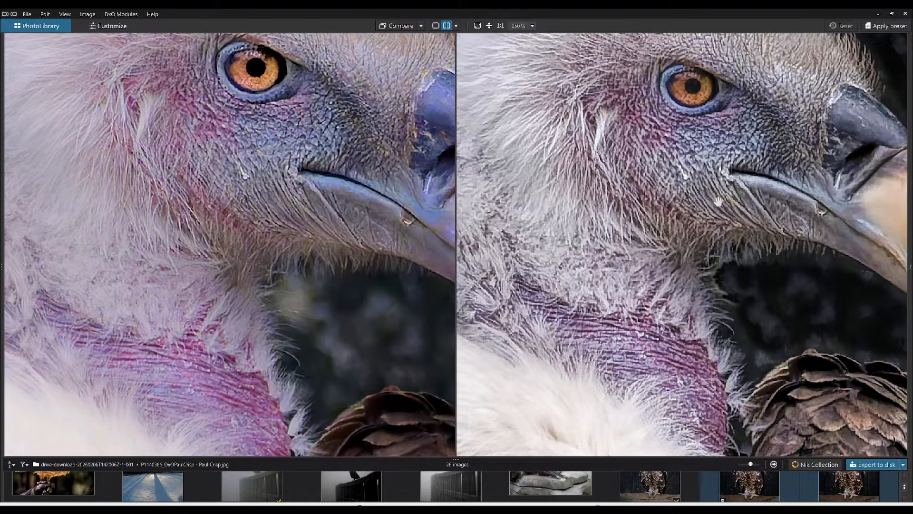
{"action": "scroll", "coordinate": [718, 203], "scroll_direction": "up", "scroll_amount": 1}
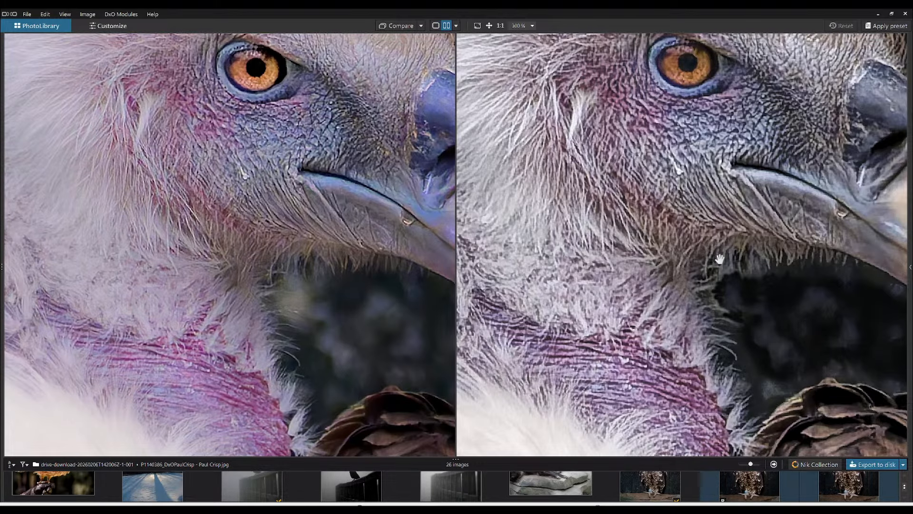
{"action": "scroll", "coordinate": [719, 259], "scroll_direction": "down", "scroll_amount": 5}
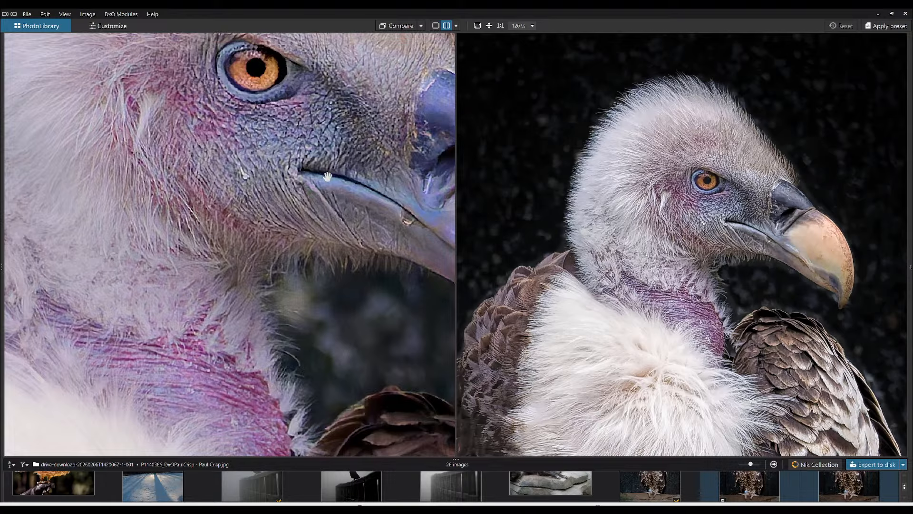
{"action": "scroll", "coordinate": [702, 235], "scroll_direction": "down", "scroll_amount": 2}
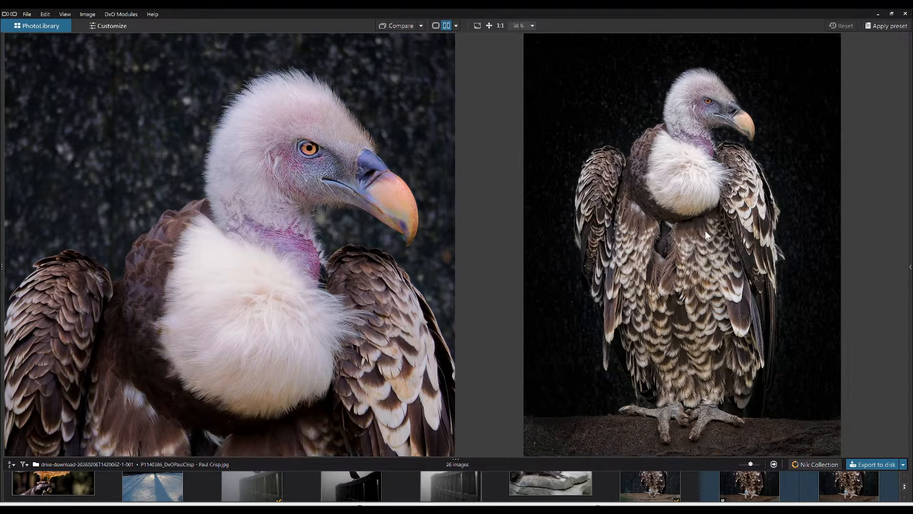
- Restore the side palettes and compare the full vulture reference with its virtual copy and with the darker edit
{"action": "key", "text": "Tab"}
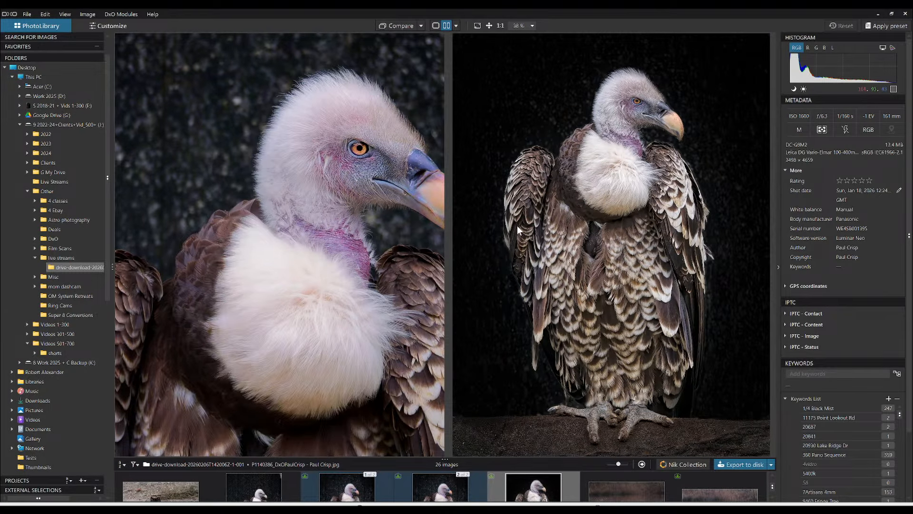
{"action": "scroll", "coordinate": [343, 218], "scroll_direction": "down", "scroll_amount": 3}
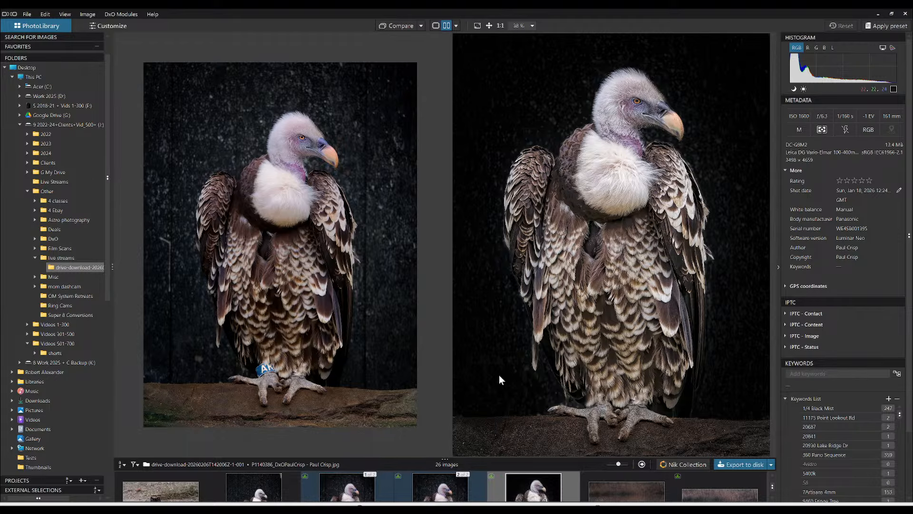
{"action": "scroll", "coordinate": [532, 386], "scroll_direction": "down", "scroll_amount": 1}
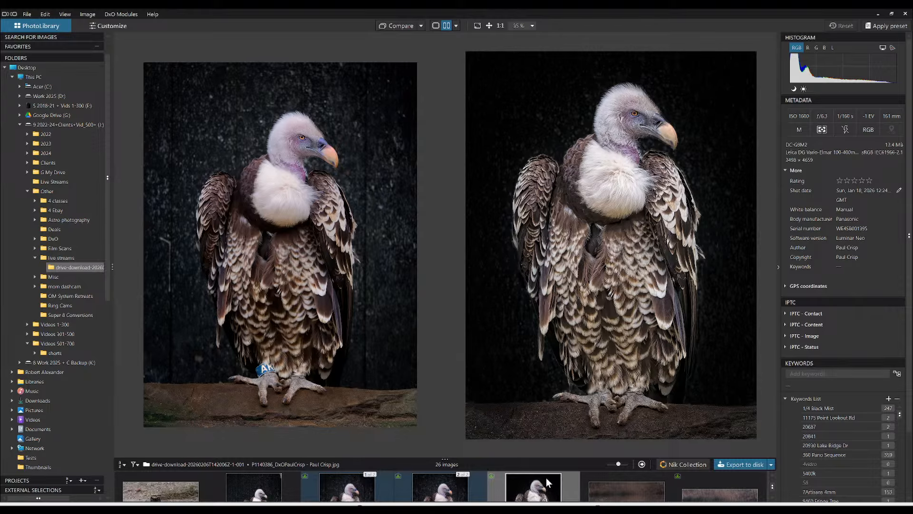
{"action": "left_click", "coordinate": [447, 486]}
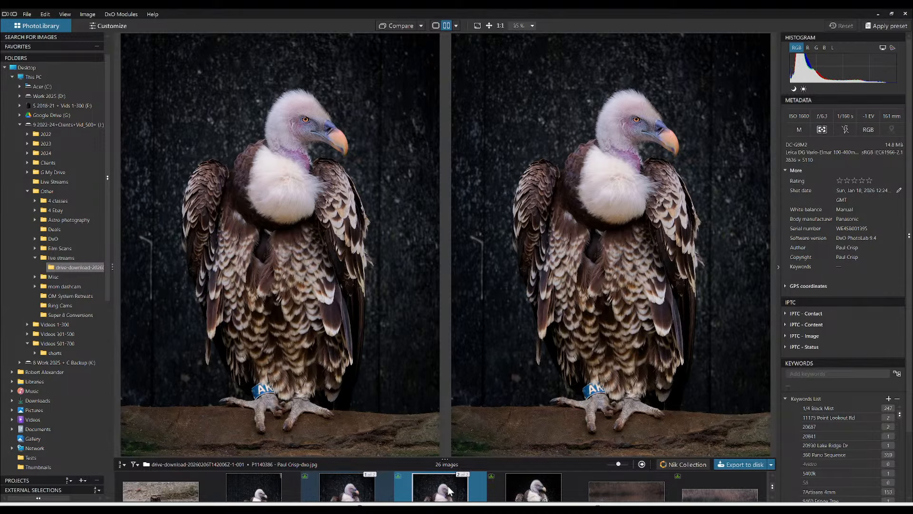
{"action": "left_click", "coordinate": [510, 488]}
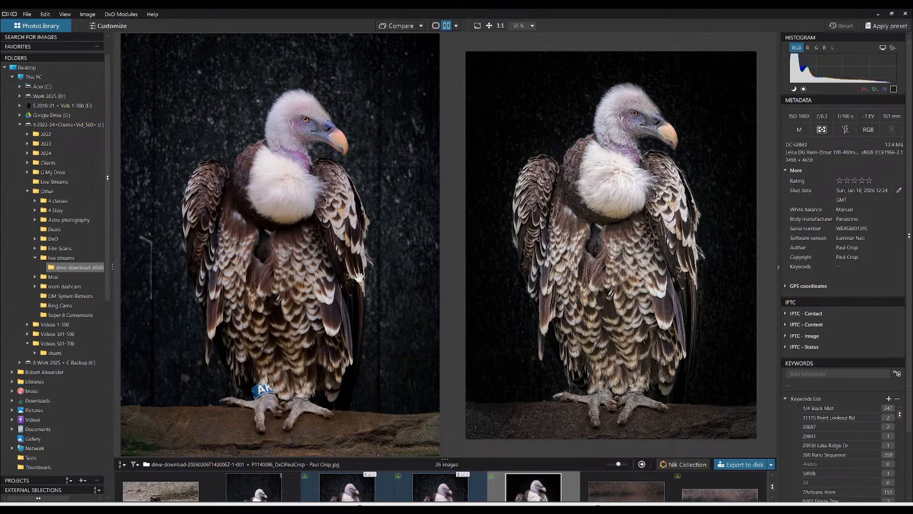
- Examine the vulture's legs and feet up close in the darker edit beside the full reference image
{"action": "scroll", "coordinate": [367, 276], "scroll_direction": "down", "scroll_amount": 2}
{"action": "scroll", "coordinate": [370, 292], "scroll_direction": "down", "scroll_amount": 1}
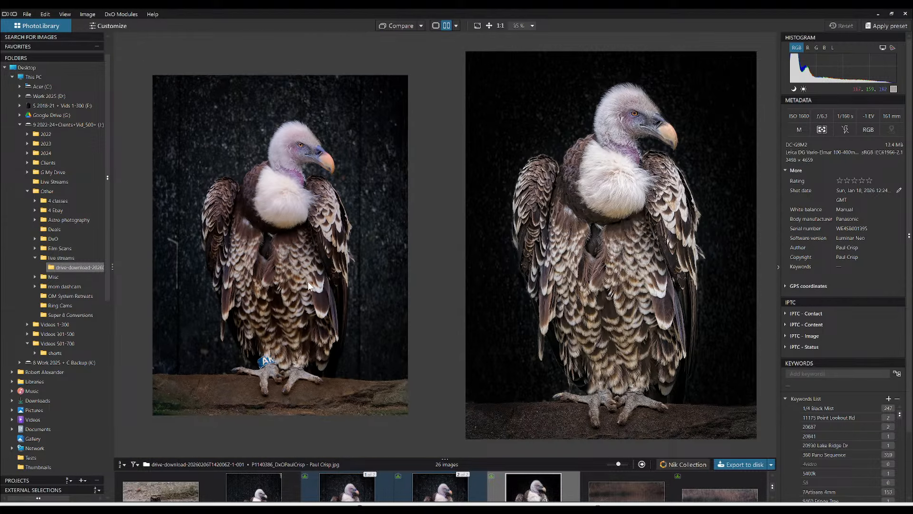
{"action": "scroll", "coordinate": [315, 293], "scroll_direction": "up", "scroll_amount": 1}
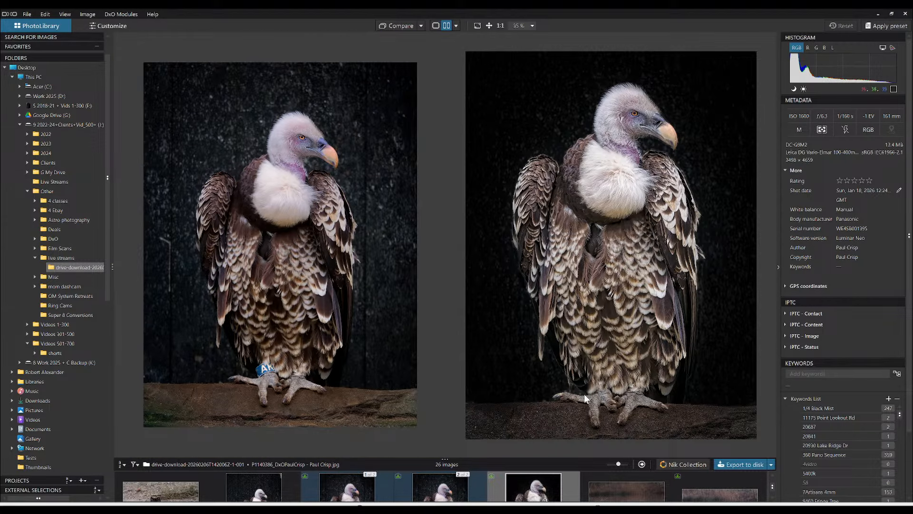
{"action": "scroll", "coordinate": [595, 402], "scroll_direction": "up", "scroll_amount": 5}
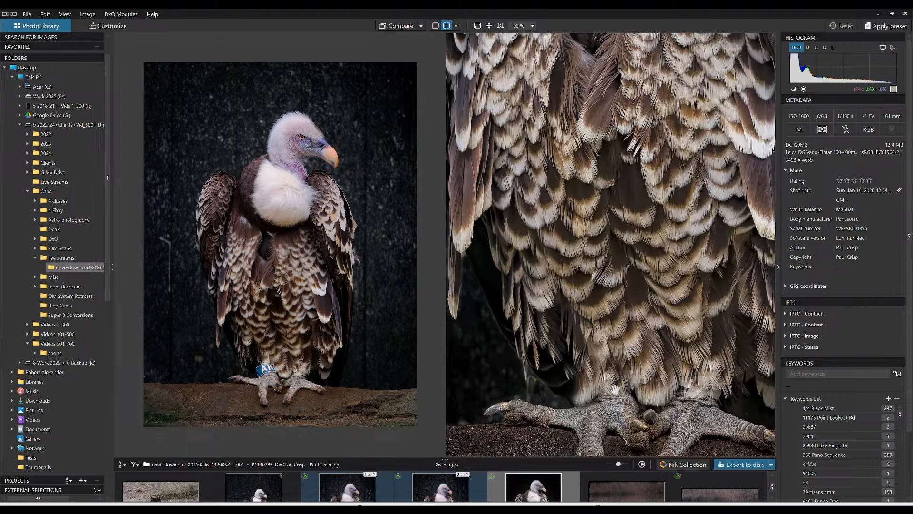
- Examine the vulture's lower feathers and feet up close in the reference, and compare both versions at full view
{"action": "scroll", "coordinate": [262, 379], "scroll_direction": "up", "scroll_amount": 4}
{"action": "scroll", "coordinate": [262, 379], "scroll_direction": "up", "scroll_amount": 2}
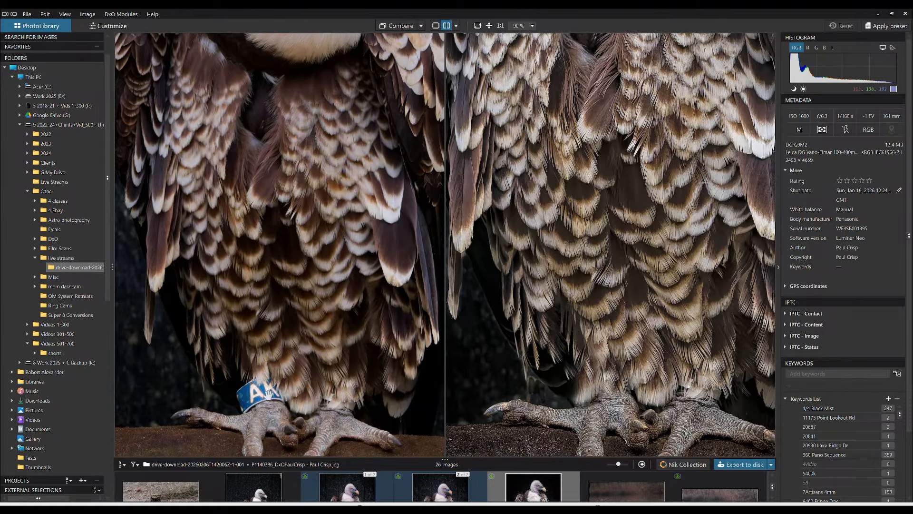
{"action": "scroll", "coordinate": [292, 402], "scroll_direction": "down", "scroll_amount": 6}
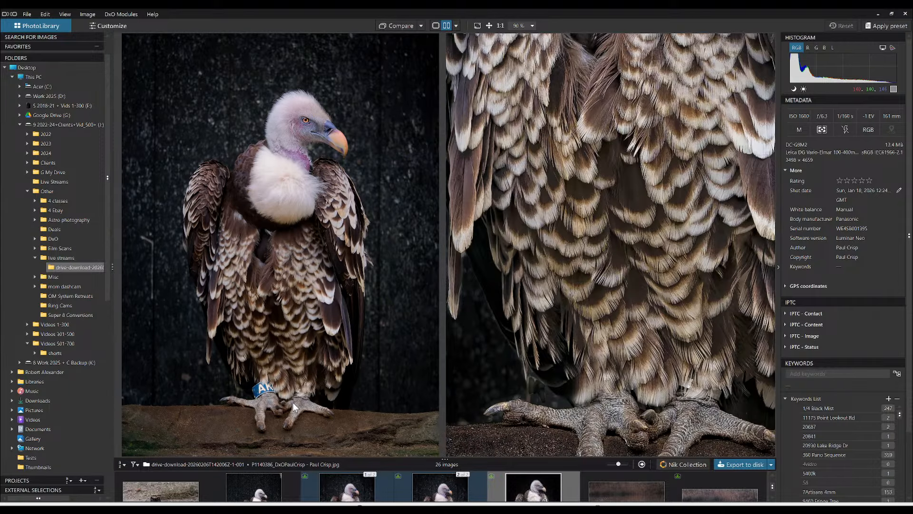
{"action": "scroll", "coordinate": [660, 394], "scroll_direction": "down", "scroll_amount": 5}
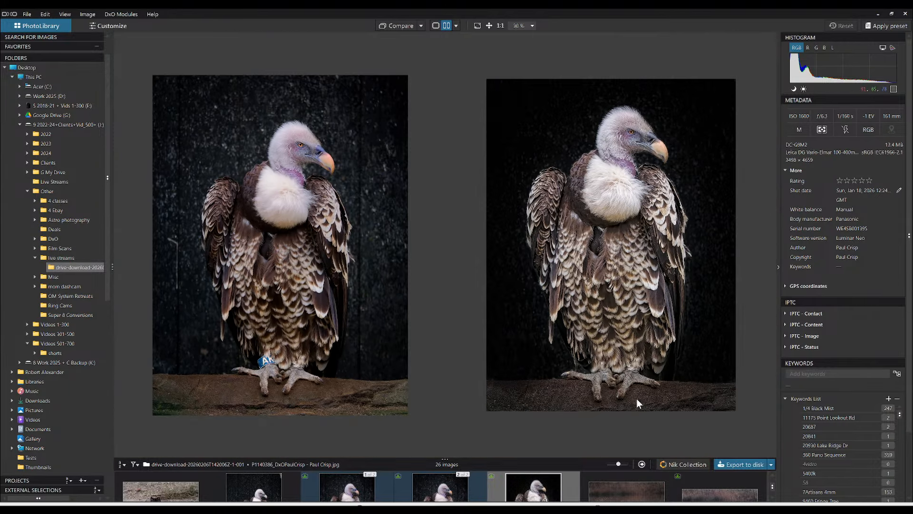
{"action": "scroll", "coordinate": [381, 311], "scroll_direction": "up", "scroll_amount": 1}
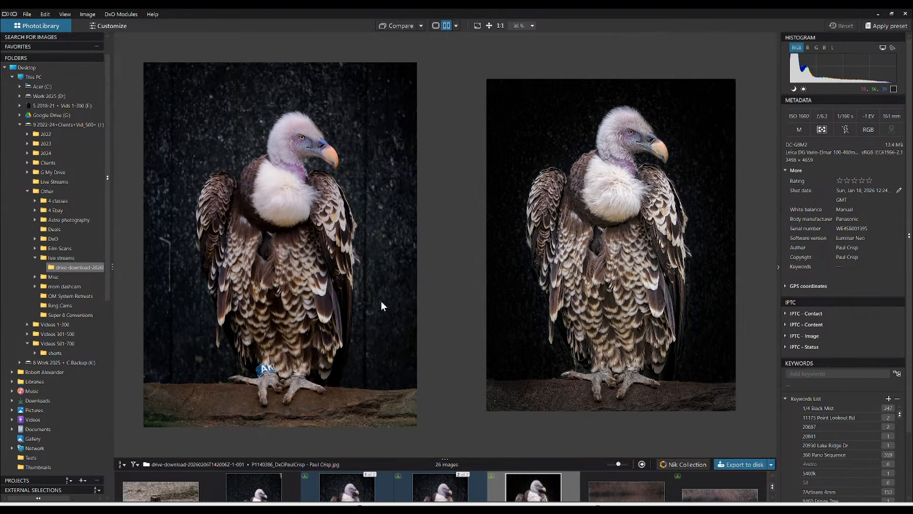
- Set the darker black-and-white crow edit as the reference image and show the lighter "My Edit" version beside it, with the side palettes hidden
{"action": "left_click", "coordinate": [433, 23]}
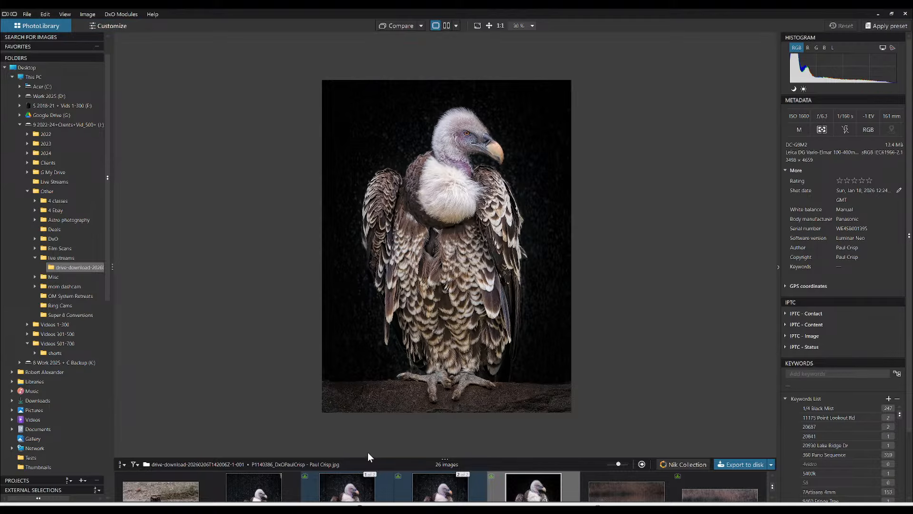
{"action": "left_click_drag", "start_coordinate": [368, 457], "coordinate": [369, 358]}
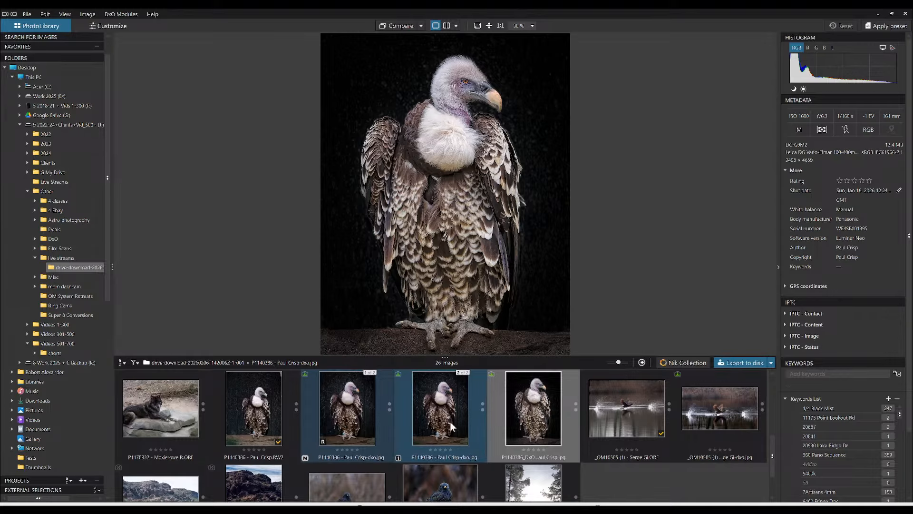
{"action": "scroll", "coordinate": [486, 446], "scroll_direction": "up", "scroll_amount": 1}
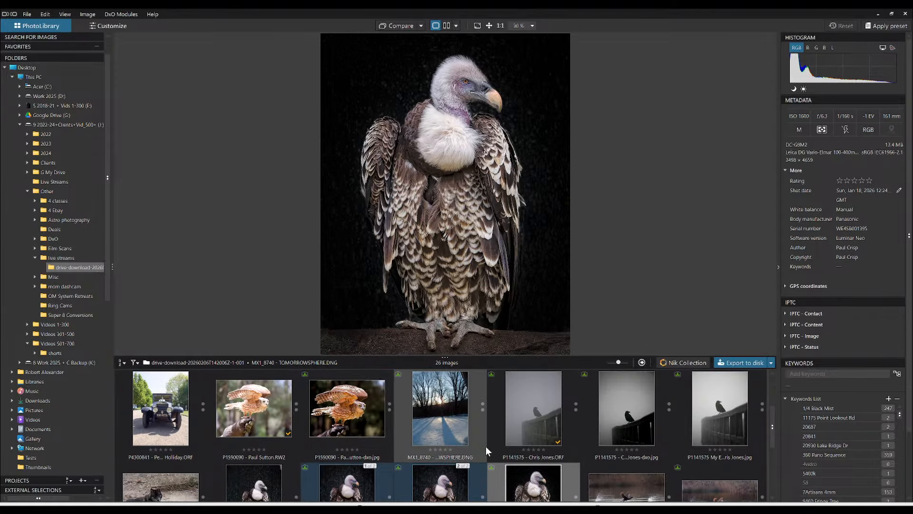
{"action": "left_click", "coordinate": [620, 435]}
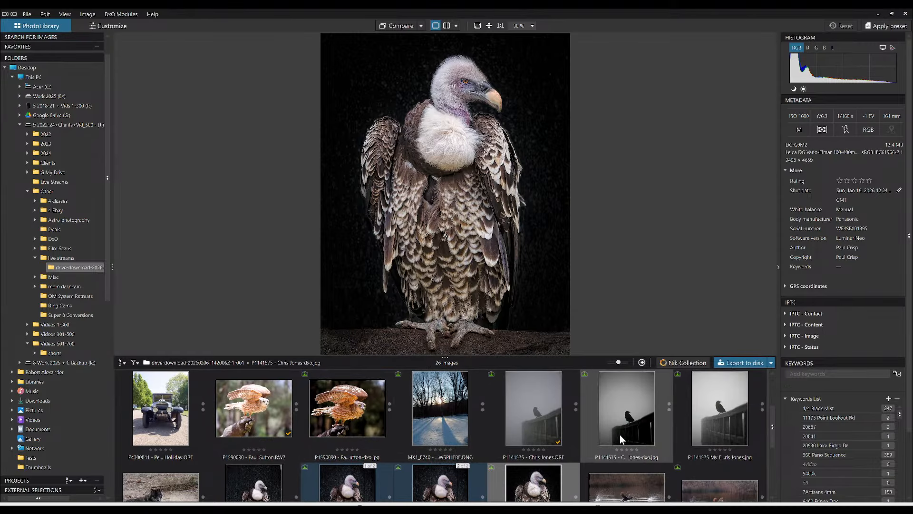
{"action": "right_click", "coordinate": [614, 433]}
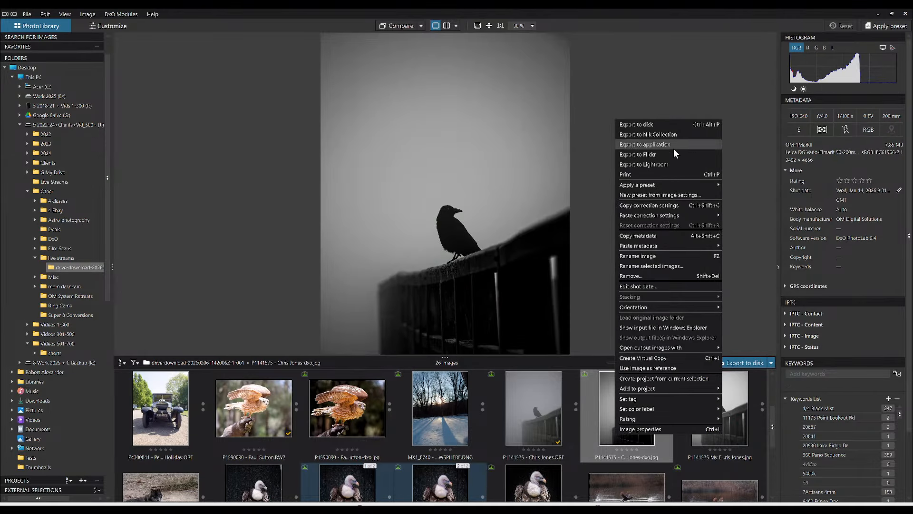
{"action": "left_click", "coordinate": [660, 365]}
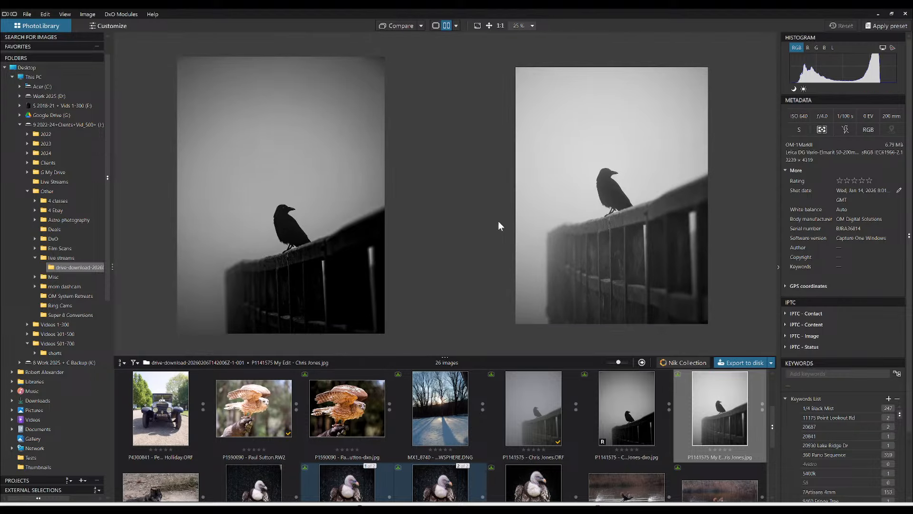
{"action": "key", "text": "F9"}
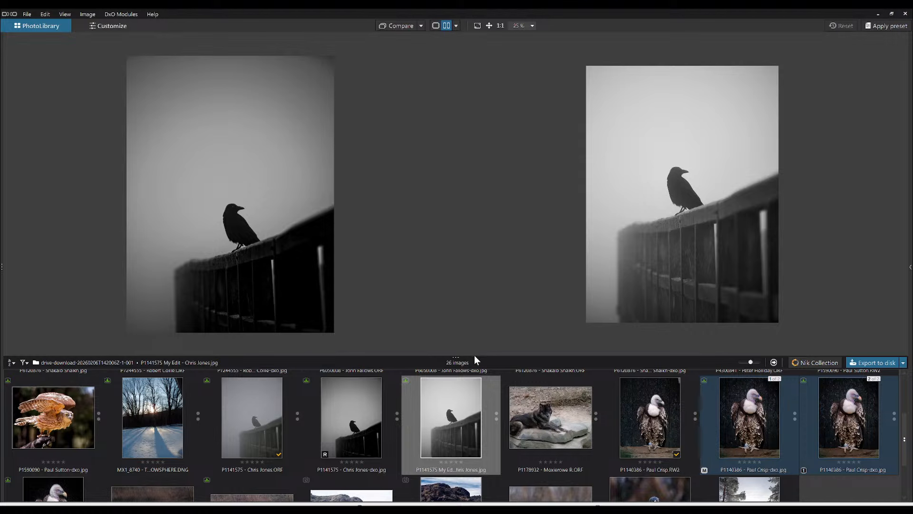
{"action": "mouse_move", "coordinate": [474, 361]}
{"action": "left_mouse_down"}
{"action": "mouse_move", "coordinate": [473, 411]}
{"action": "mouse_move", "coordinate": [467, 369]}
{"action": "left_mouse_up"}
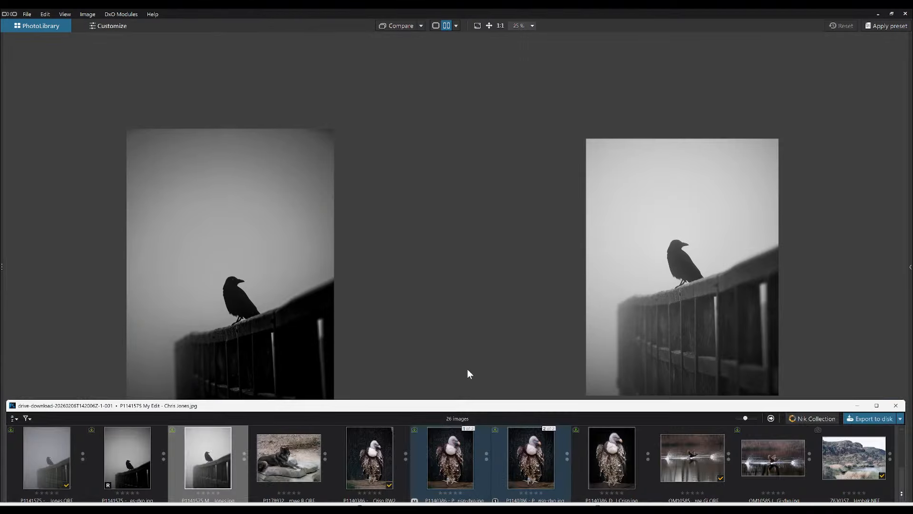
{"action": "double_click", "coordinate": [477, 405]}
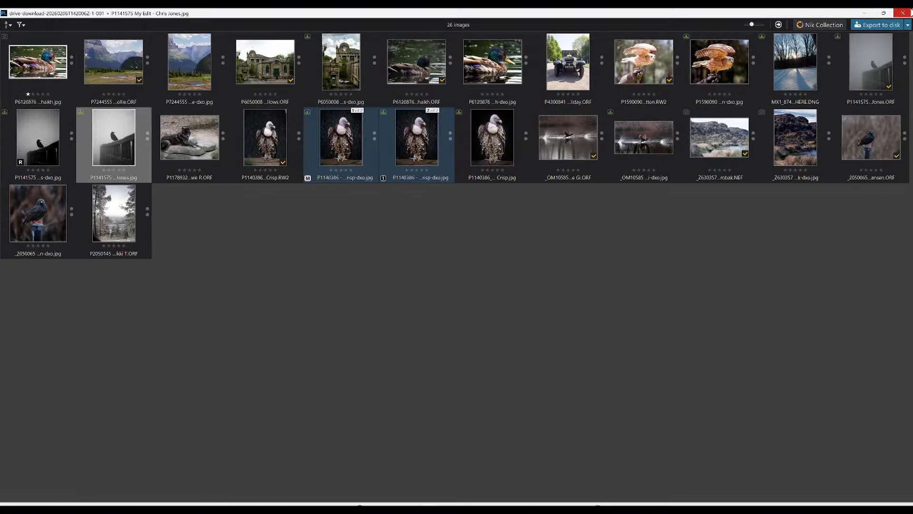
{"action": "left_click", "coordinate": [910, 13]}
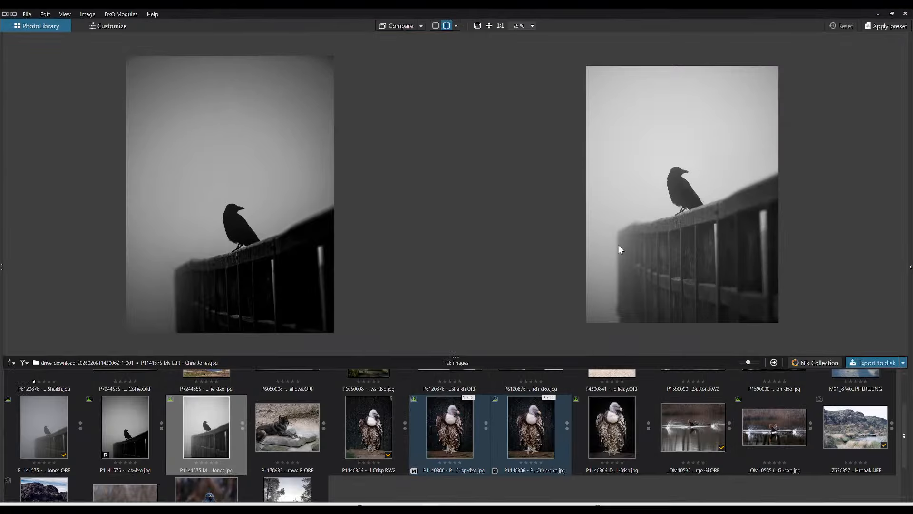
- Shrink the filmstrip to enlarge the viewer and compare the framing and tones of the two crow edits
{"action": "left_click_drag", "start_coordinate": [470, 359], "coordinate": [470, 413]}
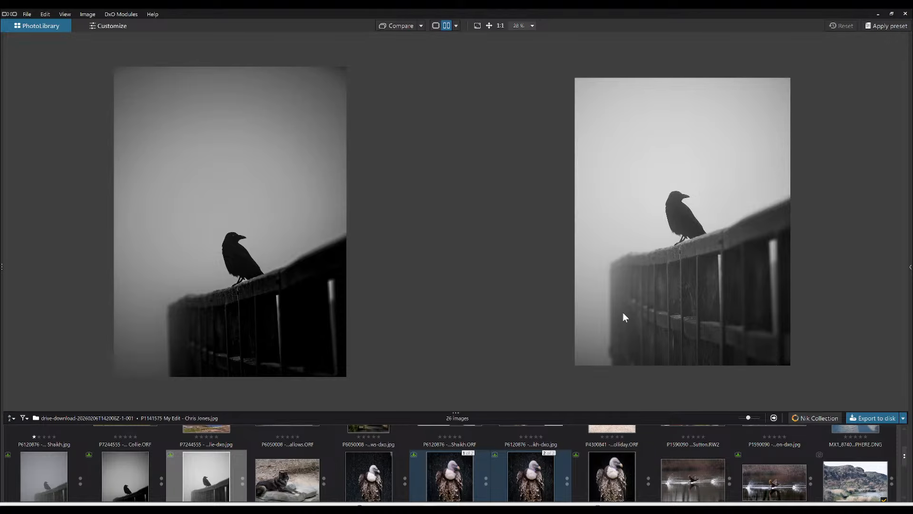
{"action": "scroll", "coordinate": [322, 264], "scroll_direction": "up", "scroll_amount": 2}
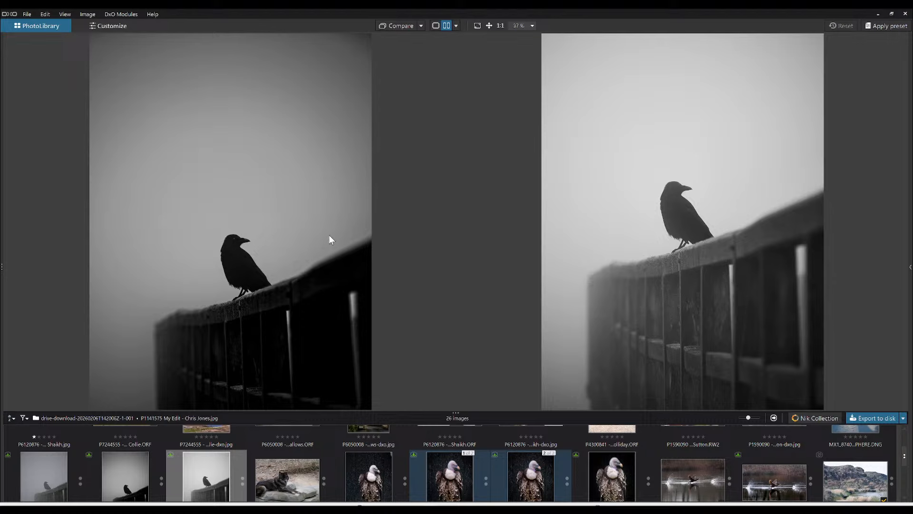
{"action": "scroll", "coordinate": [329, 235], "scroll_direction": "down", "scroll_amount": 1}
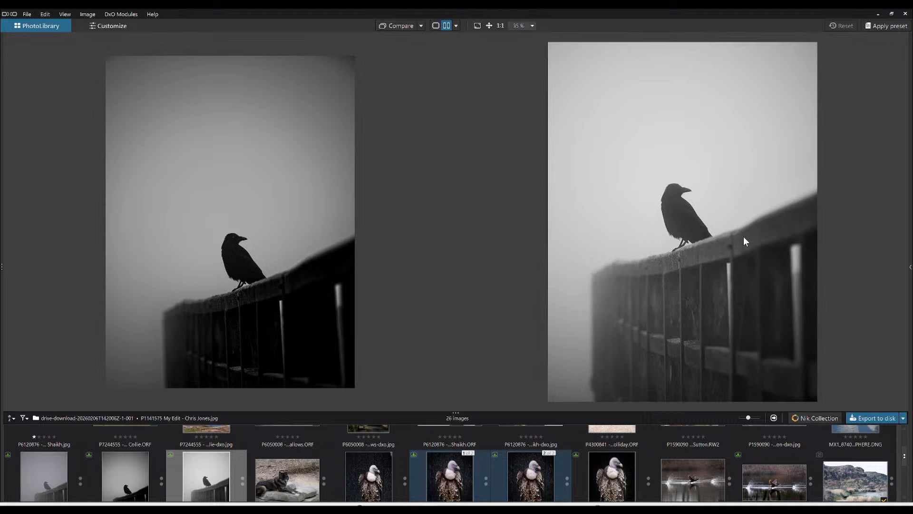
{"action": "scroll", "coordinate": [714, 235], "scroll_direction": "down", "scroll_amount": 1}
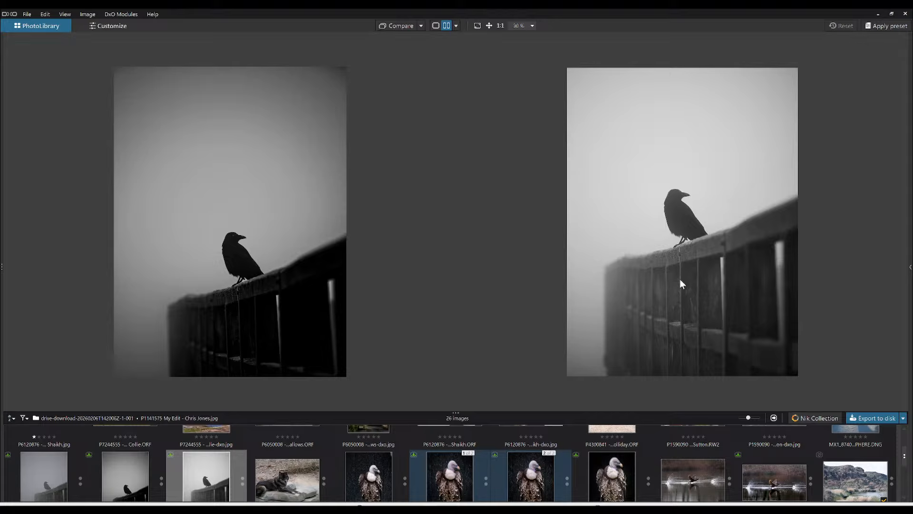
{"action": "scroll", "coordinate": [316, 249], "scroll_direction": "up", "scroll_amount": 1}
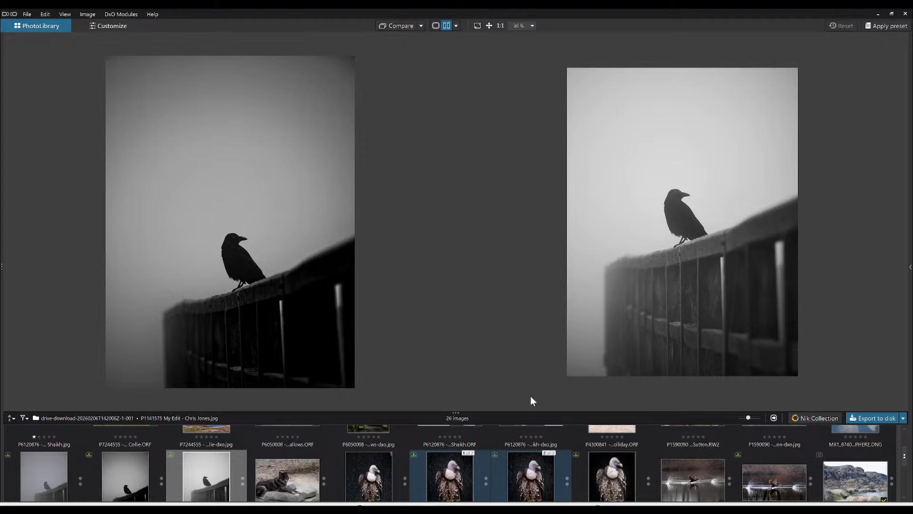
- Enlarge the filmstrip and show the vintage car photo on its own in single-image view with the side palettes restored
{"action": "left_click_drag", "start_coordinate": [460, 413], "coordinate": [460, 375]}
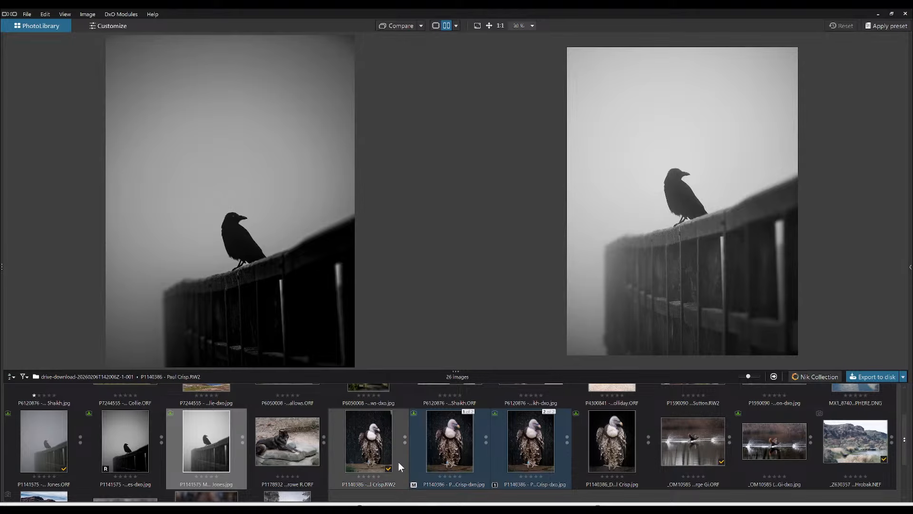
{"action": "scroll", "coordinate": [399, 464], "scroll_direction": "down", "scroll_amount": 2}
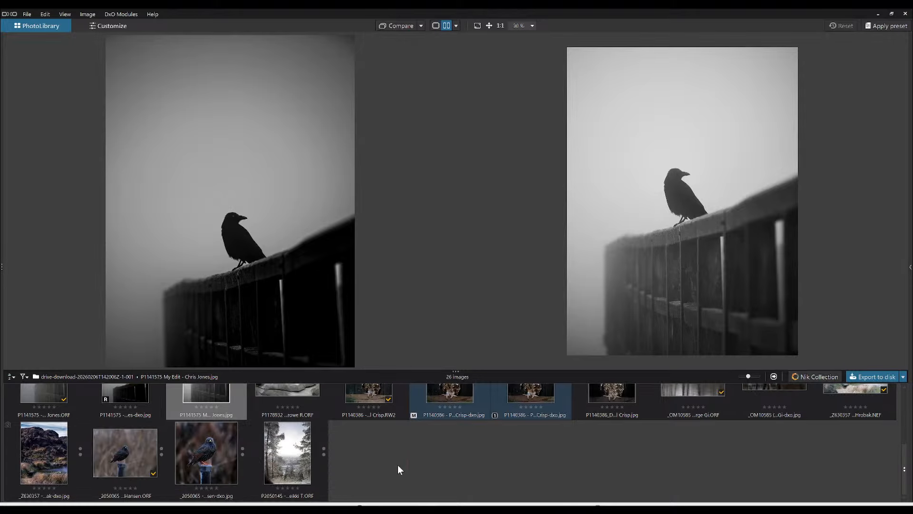
{"action": "scroll", "coordinate": [398, 465], "scroll_direction": "up", "scroll_amount": 2}
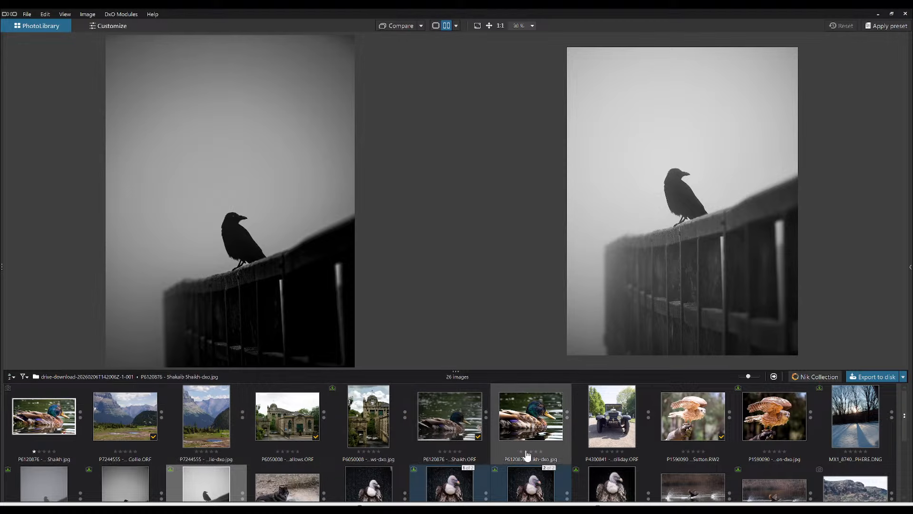
{"action": "left_click", "coordinate": [636, 429]}
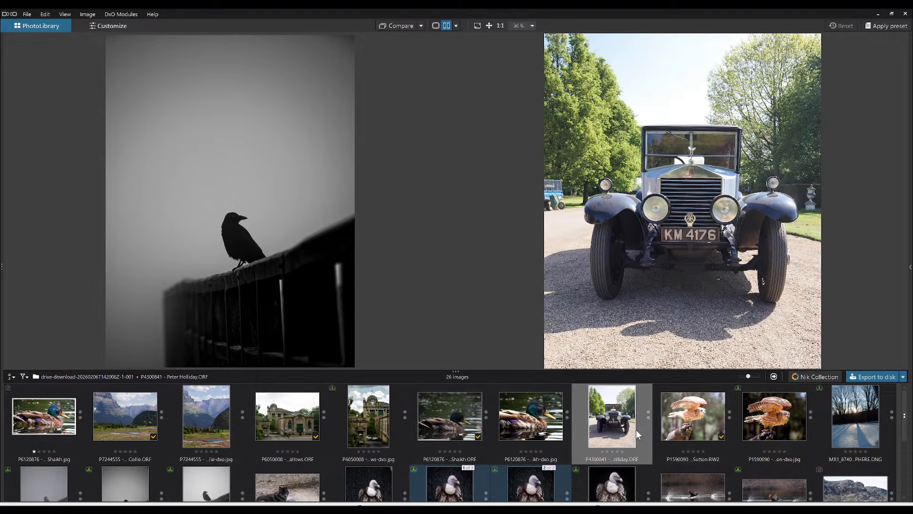
{"action": "left_click", "coordinate": [435, 25]}
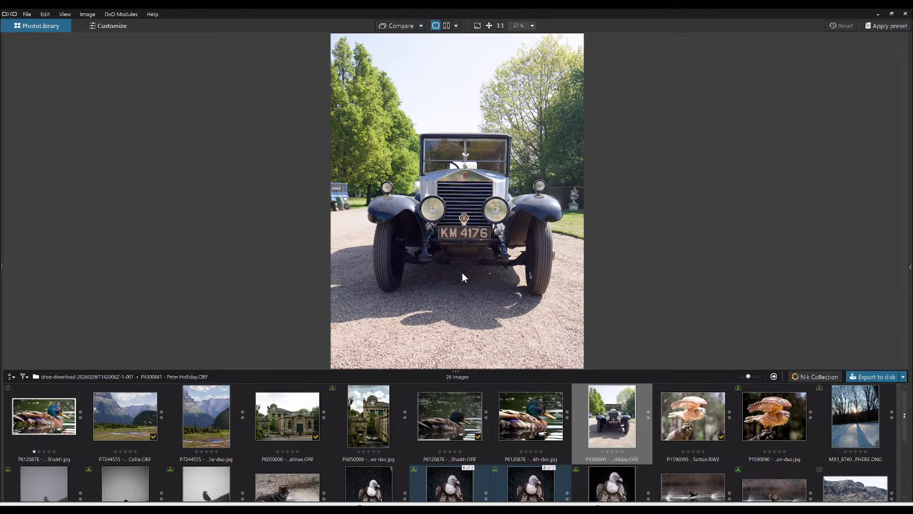
{"action": "key", "text": "F9"}
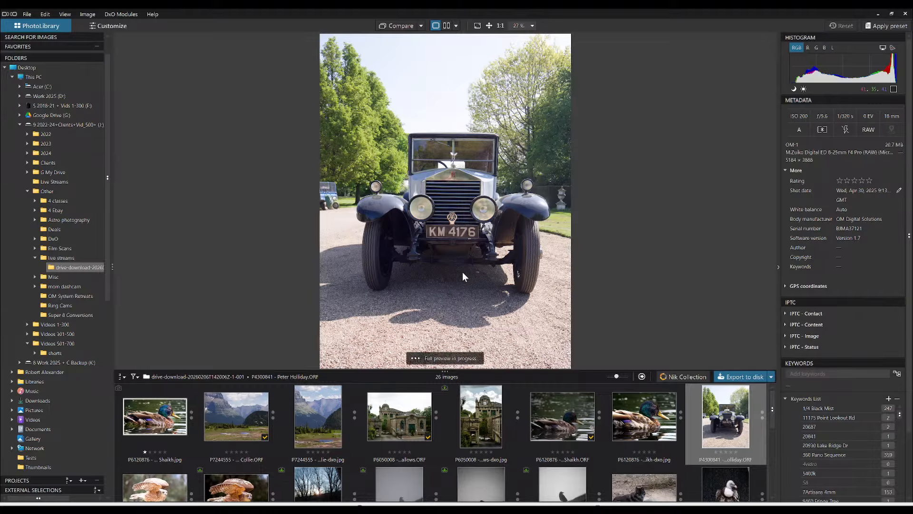
- Apply the 00000 demo Rob Default preset to the car photo in Customize mode and enable the Perspective correction
{"action": "left_click", "coordinate": [117, 27]}
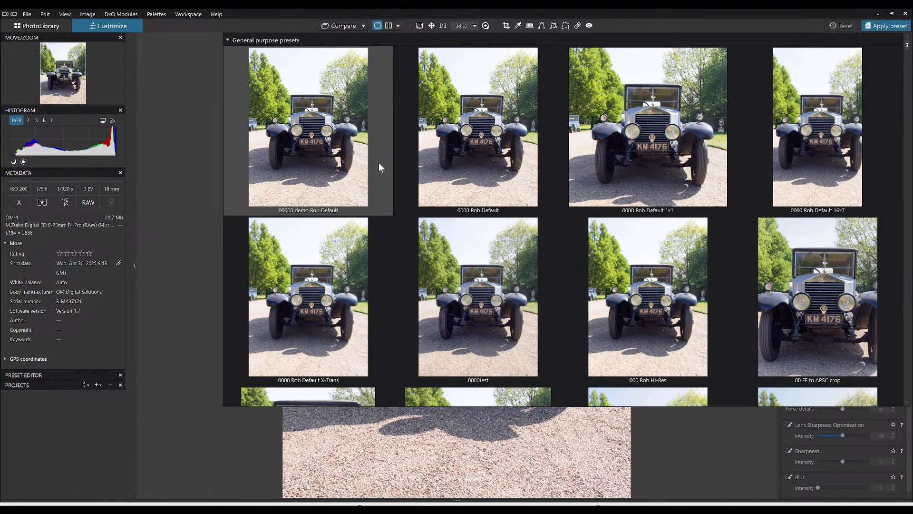
{"action": "left_click", "coordinate": [379, 167]}
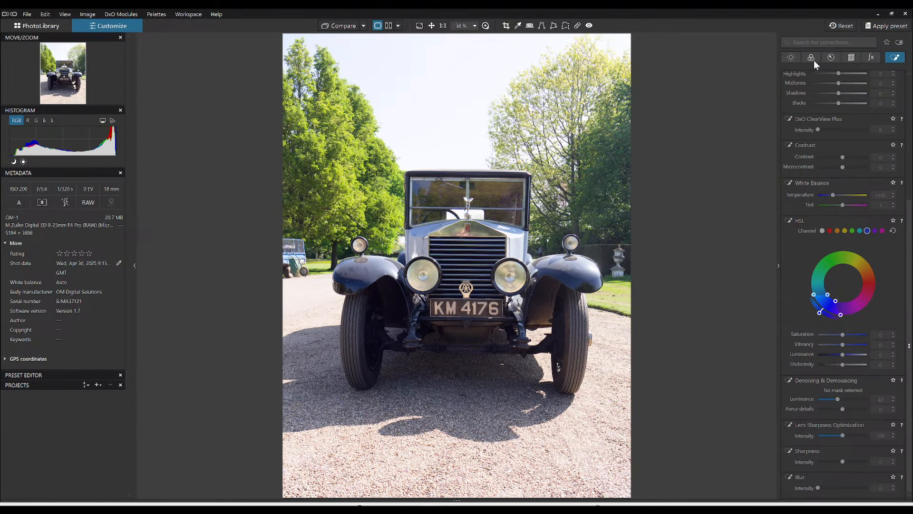
{"action": "left_click", "coordinate": [813, 59]}
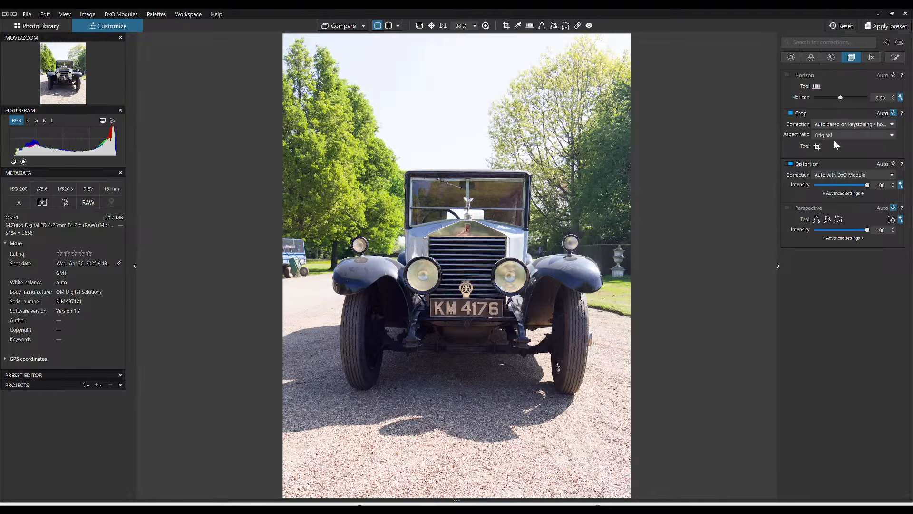
{"action": "left_click", "coordinate": [790, 206]}
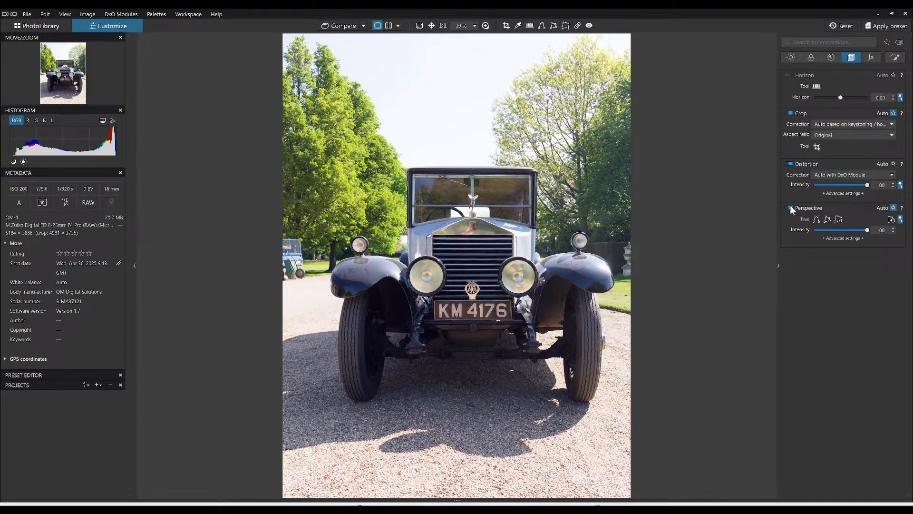
- Crop the car photo to 3409 × 4546 px at the original aspect ratio, trimming the sky above and the area around the car
{"action": "key", "text": "c"}
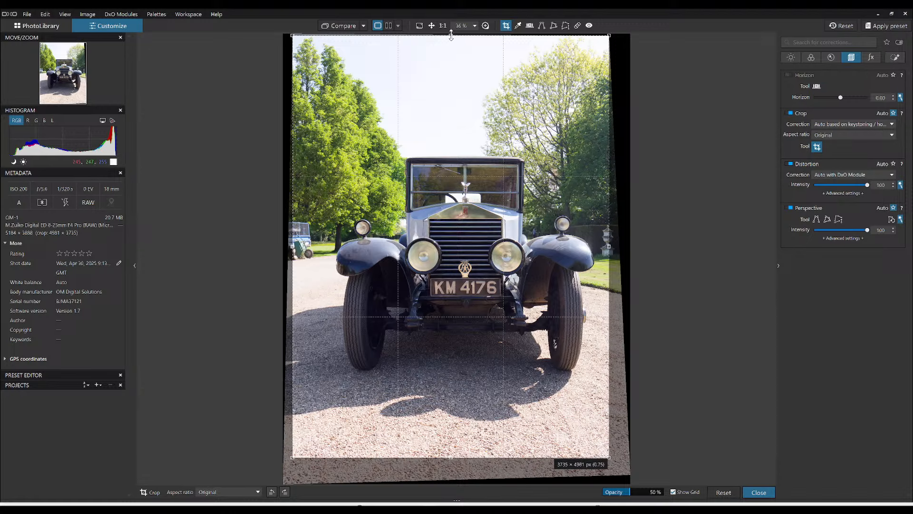
{"action": "left_click_drag", "start_coordinate": [451, 35], "coordinate": [451, 153]}
{"action": "left_click_drag", "start_coordinate": [460, 204], "coordinate": [473, 211]}
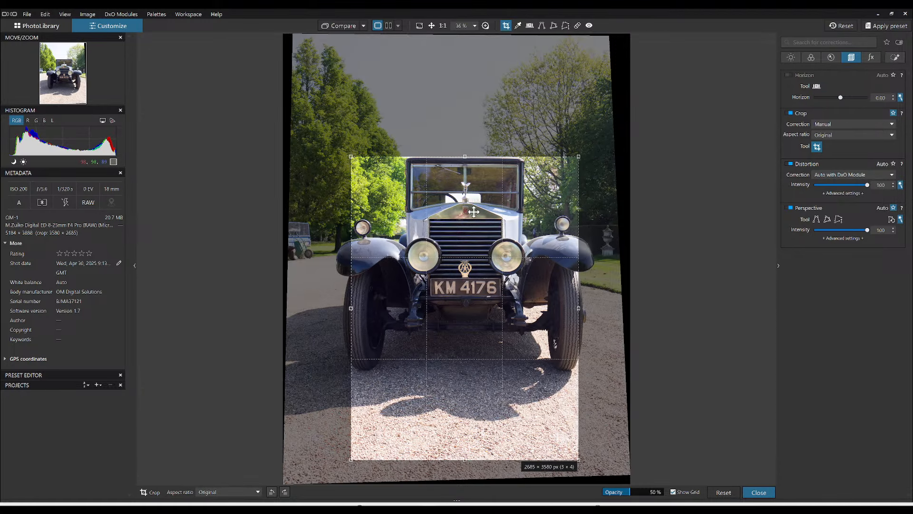
{"action": "left_click_drag", "start_coordinate": [465, 157], "coordinate": [468, 170]}
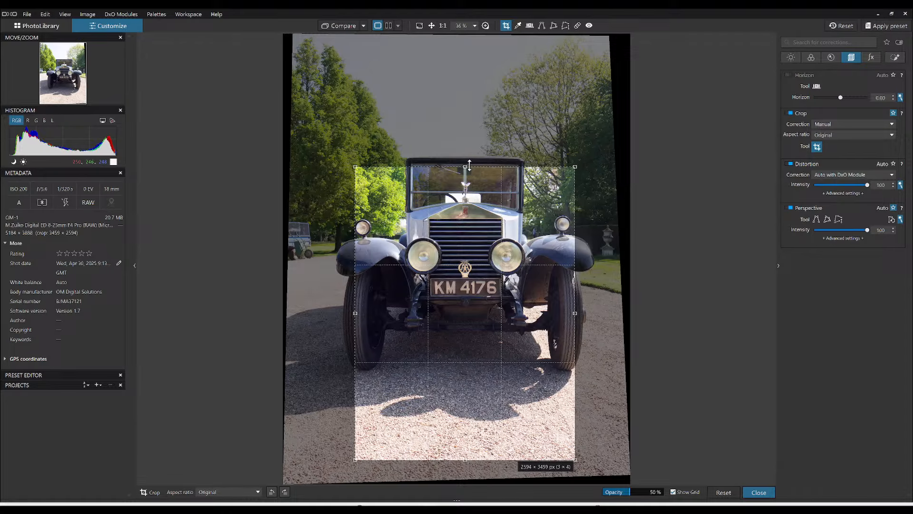
{"action": "left_click_drag", "start_coordinate": [470, 165], "coordinate": [459, 73]}
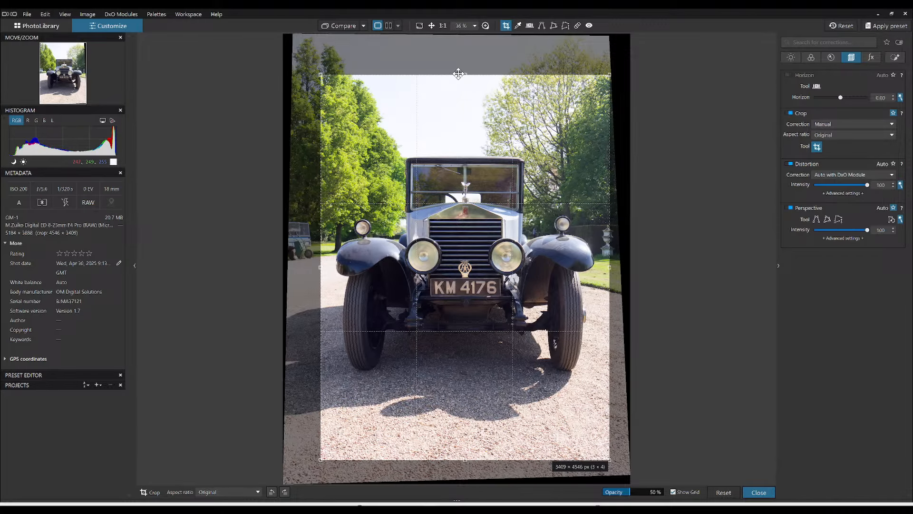
{"action": "key", "text": "Return"}
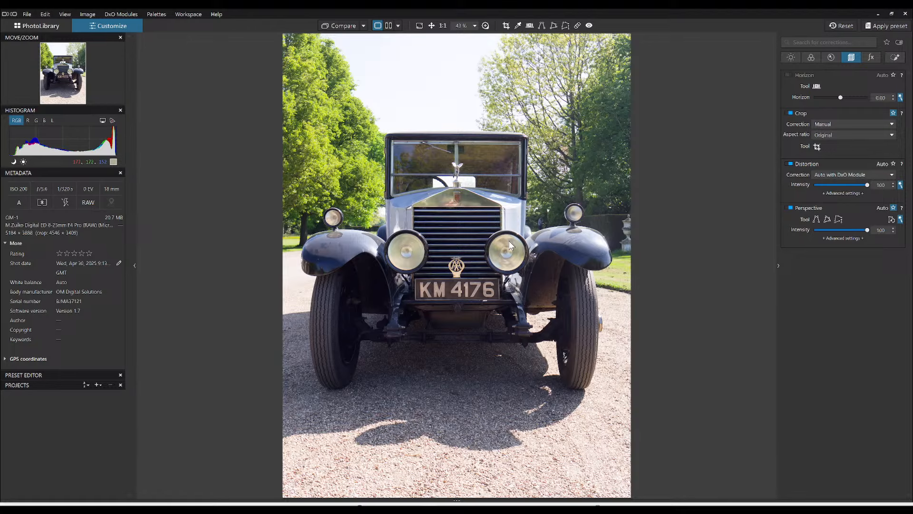
{"action": "scroll", "coordinate": [509, 241], "scroll_direction": "down", "scroll_amount": 1}
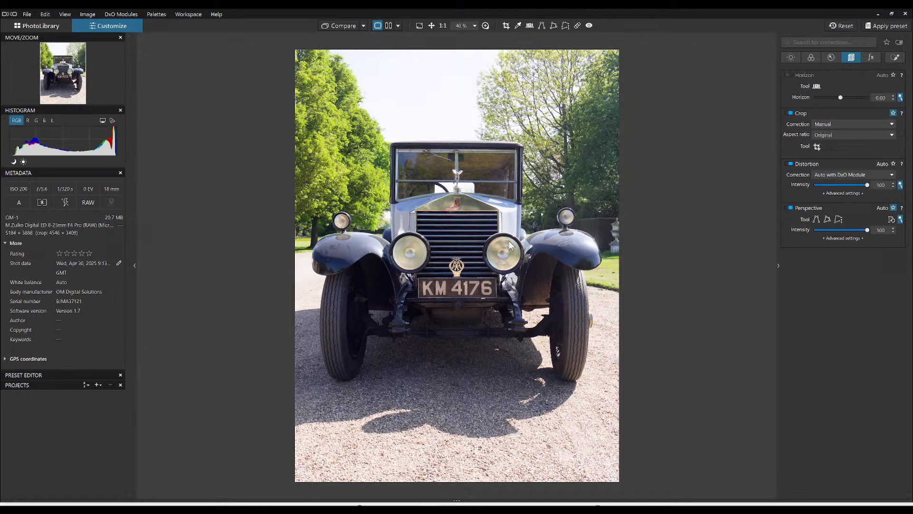
- Change the crop to a 1 × 1 square and reposition it higher to frame the whole car
{"action": "left_click", "coordinate": [824, 135]}
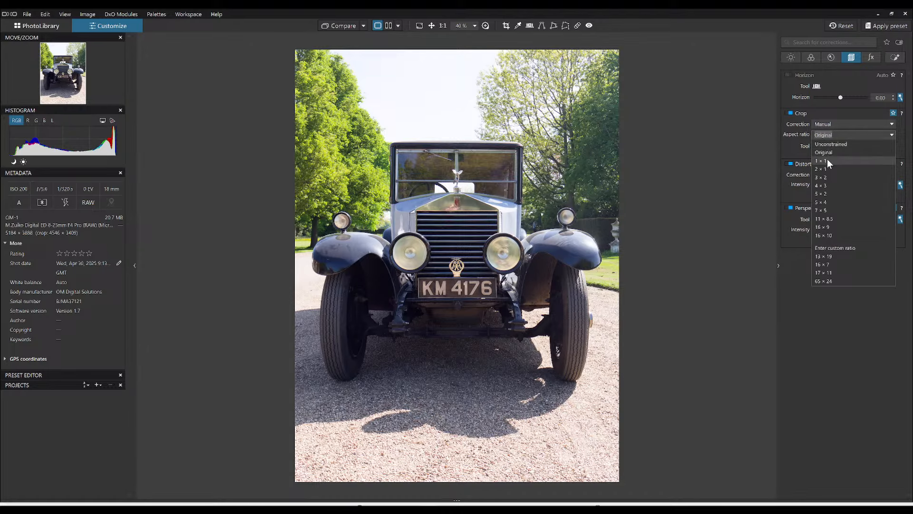
{"action": "left_click", "coordinate": [827, 161]}
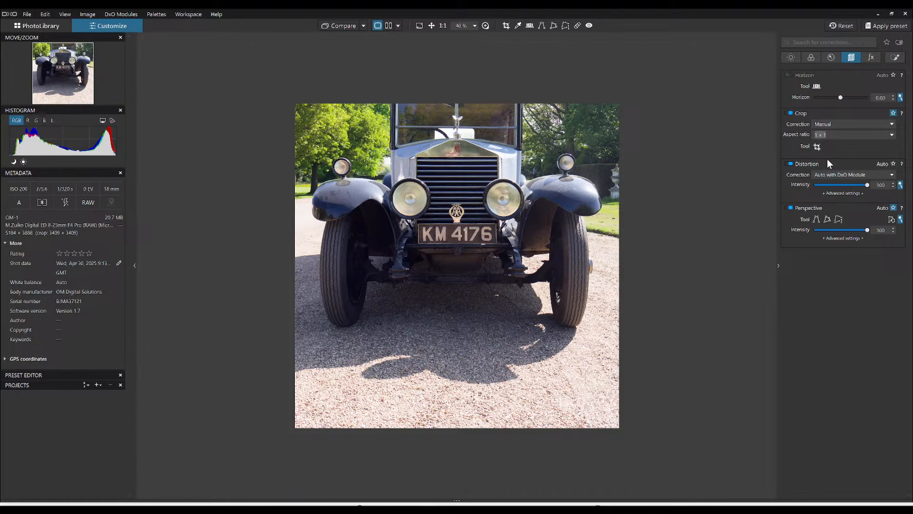
{"action": "left_click", "coordinate": [507, 26]}
{"action": "left_click_drag", "start_coordinate": [478, 294], "coordinate": [477, 257]}
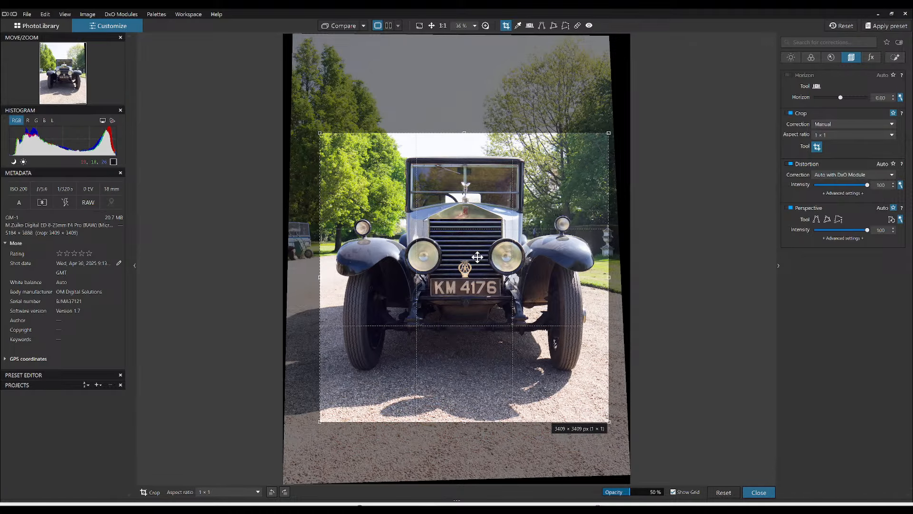
{"action": "key", "text": "Return"}
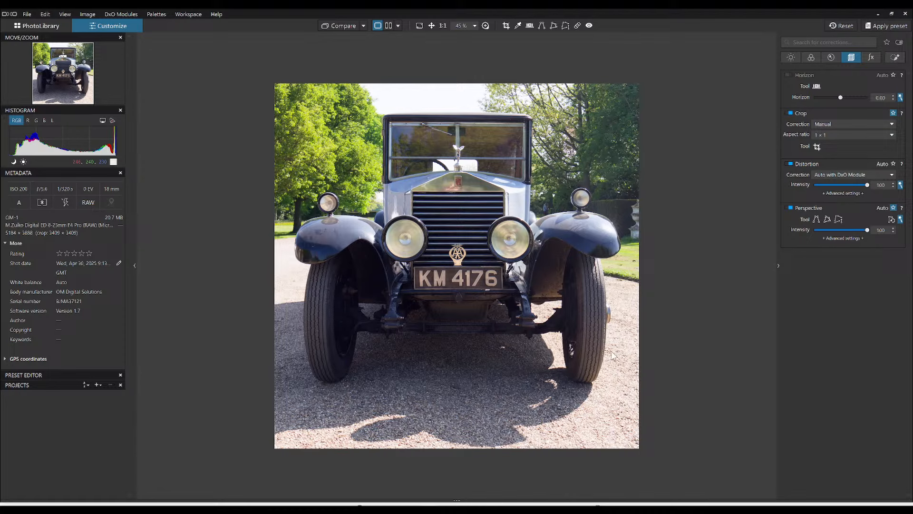
- Lower the car photo's global exposure to -2.45
{"action": "left_click", "coordinate": [791, 58]}
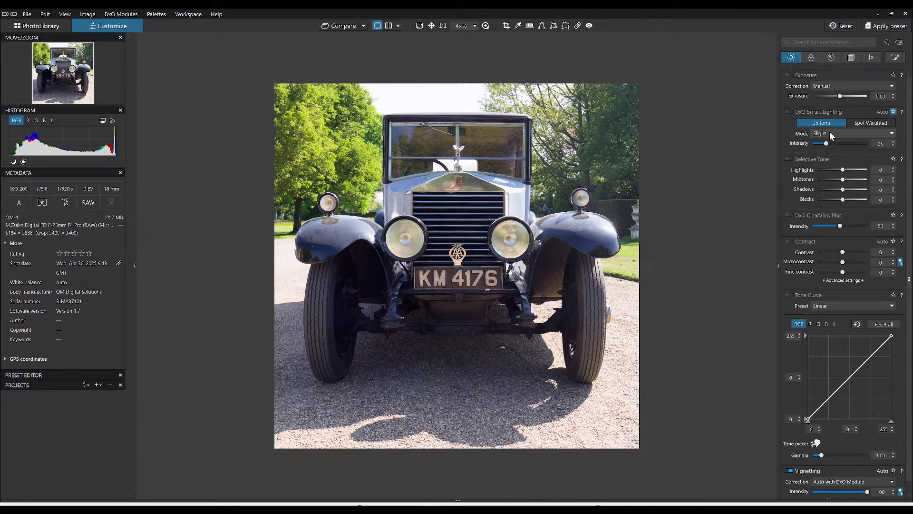
{"action": "mouse_move", "coordinate": [837, 95]}
{"action": "left_mouse_down"}
{"action": "mouse_move", "coordinate": [816, 96]}
{"action": "mouse_move", "coordinate": [824, 96]}
{"action": "left_mouse_up"}
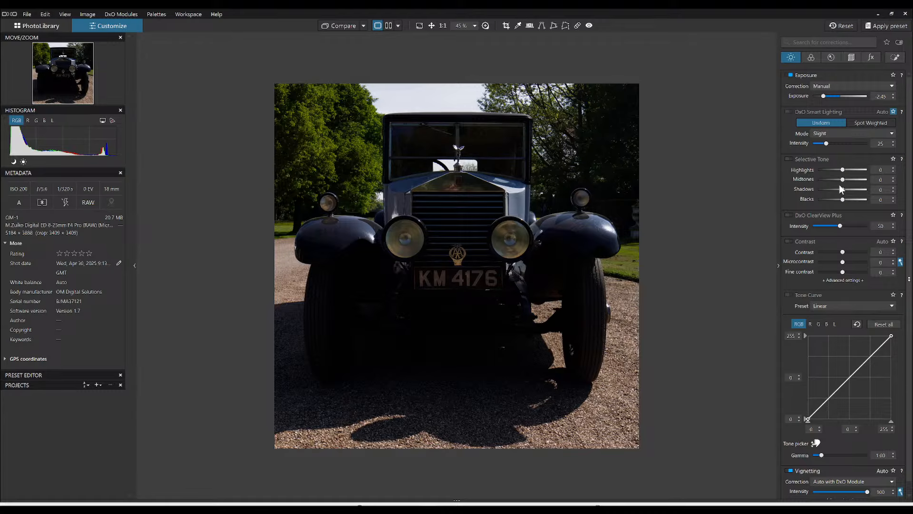
- Add an area-selected AI mask over the car's front and set its Highlights to 65, Midtones to 38 and Shadows to 40
{"action": "left_click", "coordinate": [895, 57]}
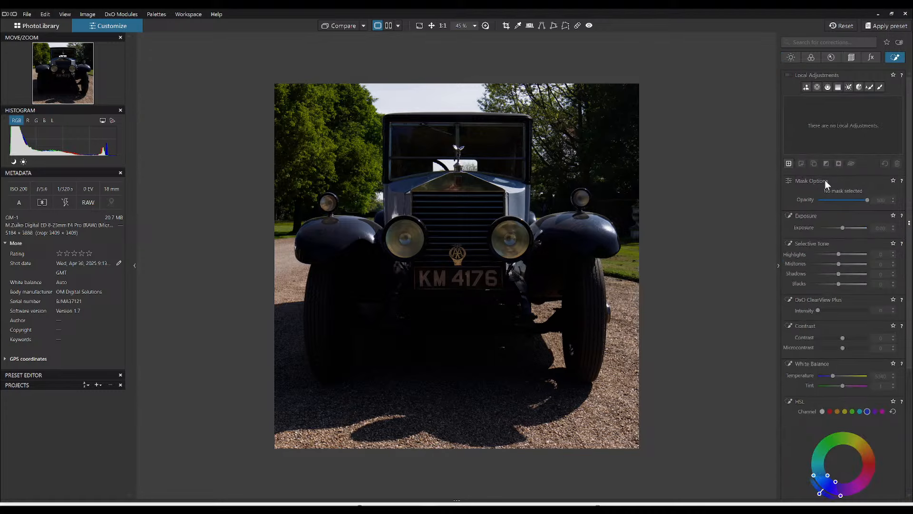
{"action": "left_click", "coordinate": [806, 88]}
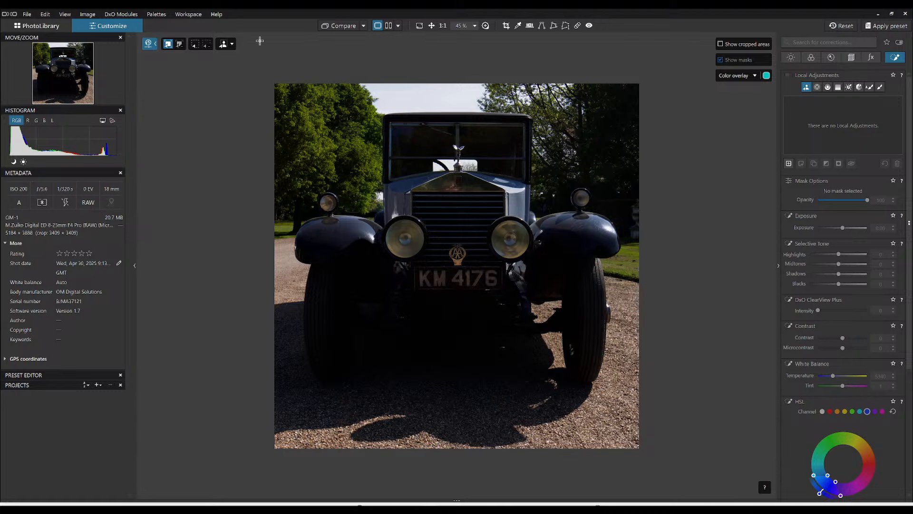
{"action": "left_click", "coordinate": [196, 43]}
{"action": "left_click_drag", "start_coordinate": [322, 136], "coordinate": [584, 393]}
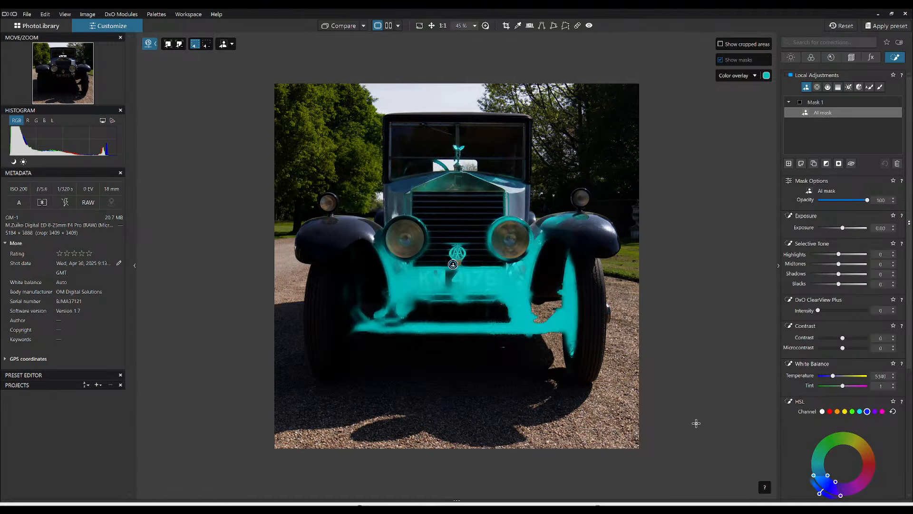
{"action": "left_click_drag", "start_coordinate": [839, 254], "coordinate": [852, 274]}
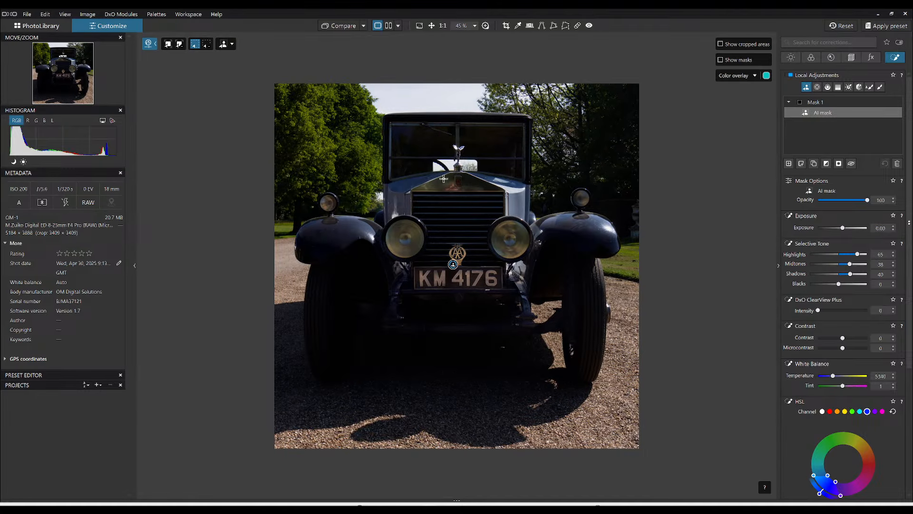
- Add an AI mask on the brass radiator top with Highlights 59, Midtones 38, Shadows 44, ClearView Plus 54 and Microcontrast 59
{"action": "left_click", "coordinate": [168, 44]}
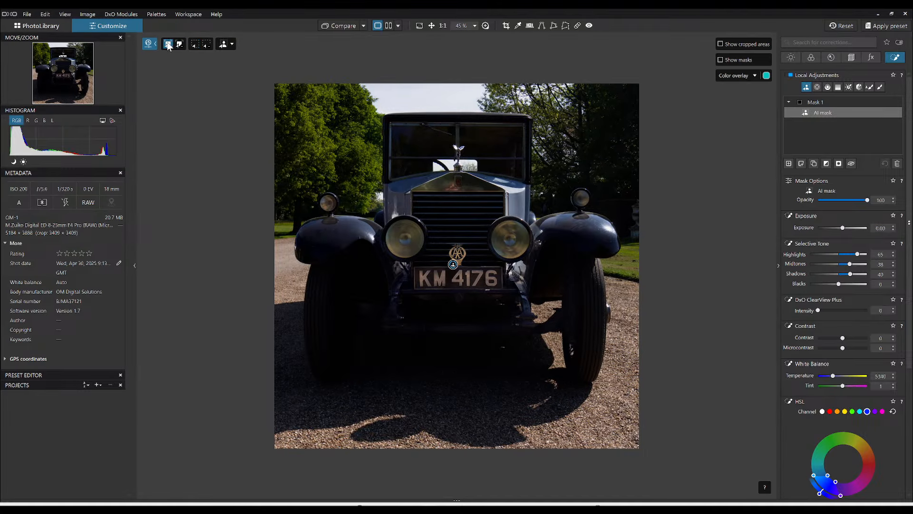
{"action": "left_click", "coordinate": [442, 188]}
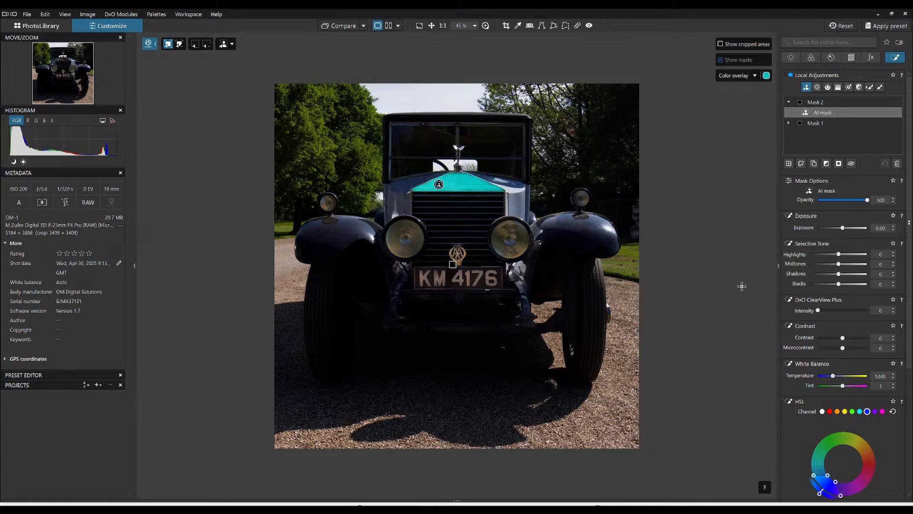
{"action": "left_click", "coordinate": [855, 254]}
{"action": "left_click", "coordinate": [849, 264]}
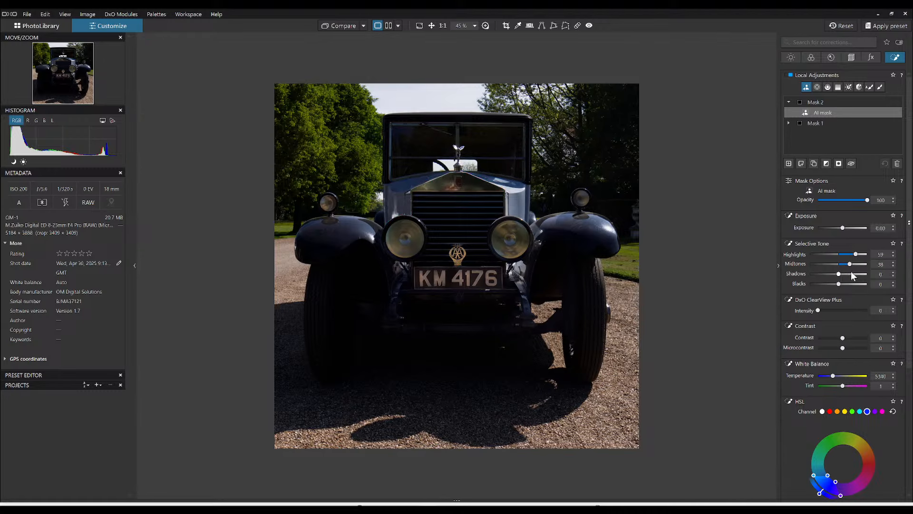
{"action": "left_click", "coordinate": [851, 274]}
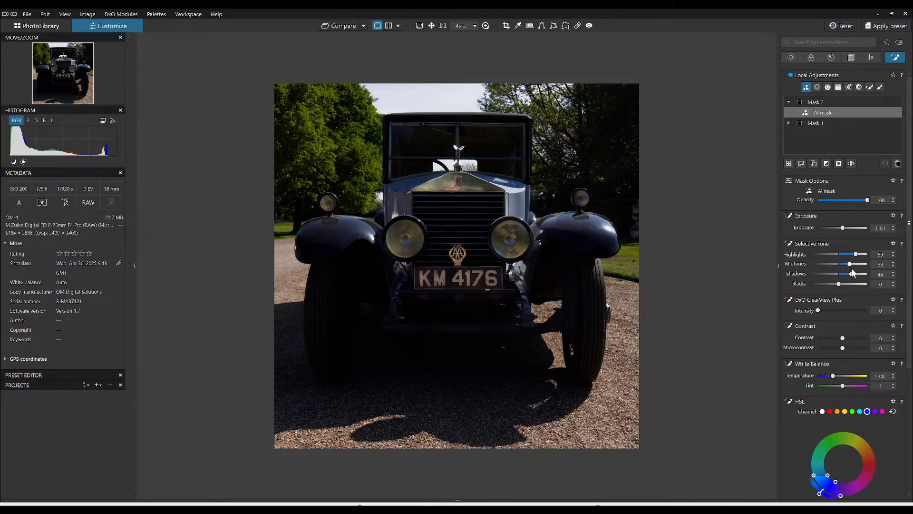
{"action": "left_click", "coordinate": [844, 310]}
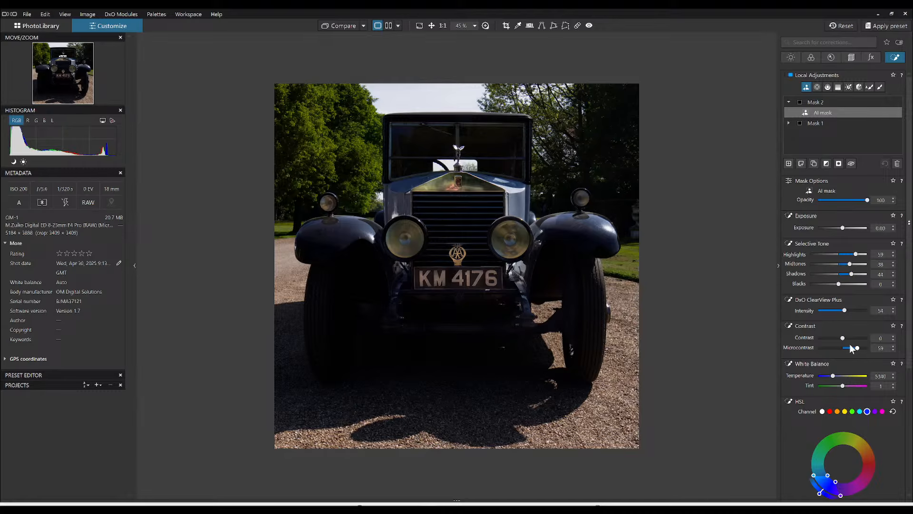
- Add an AI mask on the Rolls-Royce badge and raise its exposure to 1.18
{"action": "scroll", "coordinate": [461, 186], "scroll_direction": "up", "scroll_amount": 5}
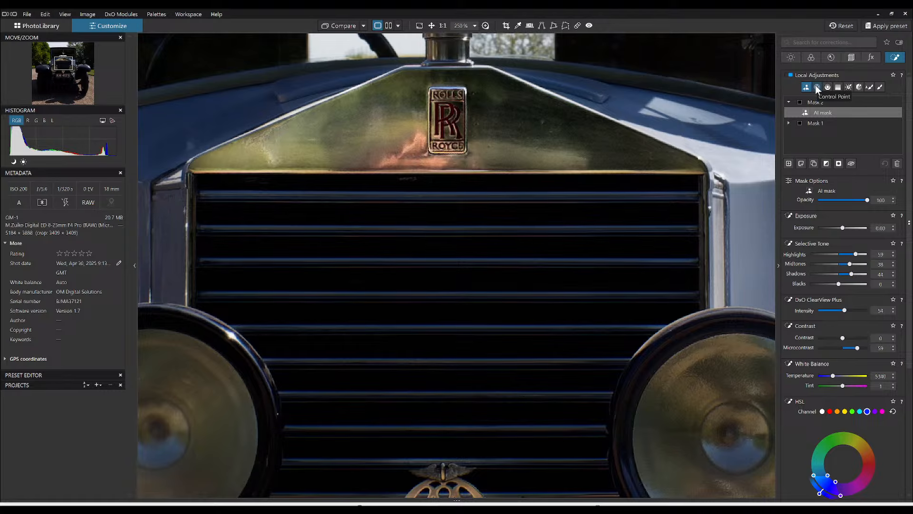
{"action": "left_click", "coordinate": [450, 111]}
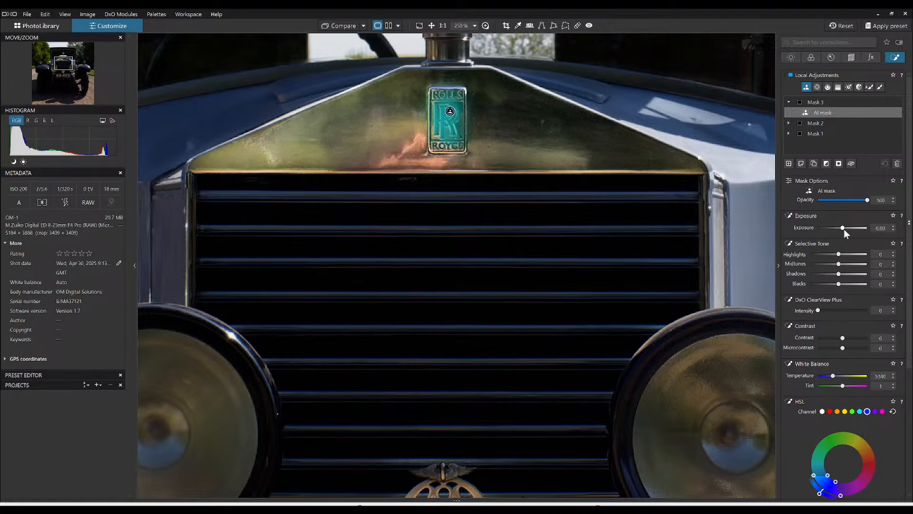
{"action": "left_click_drag", "start_coordinate": [842, 227], "coordinate": [850, 228]}
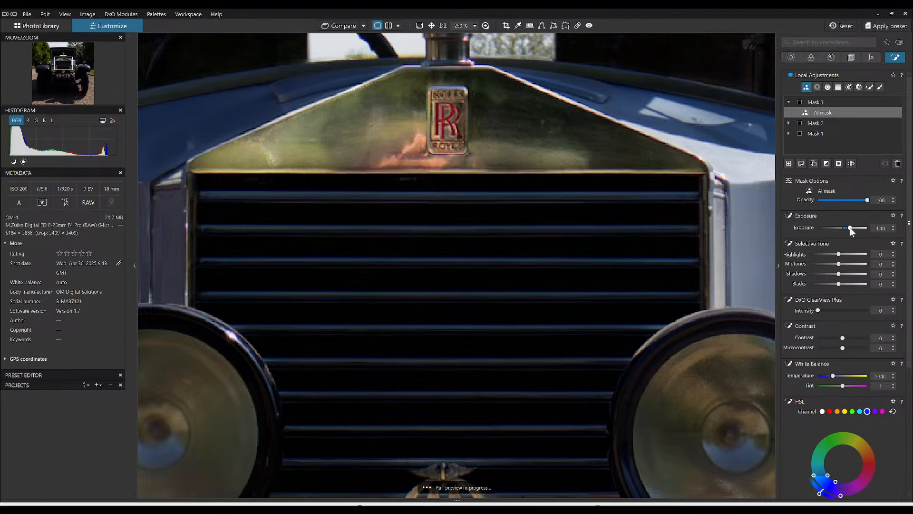
- Set the badge mask's red HSL channel to Saturation 59 and Luminance 51
{"action": "scroll", "coordinate": [849, 373], "scroll_direction": "down", "scroll_amount": 3}
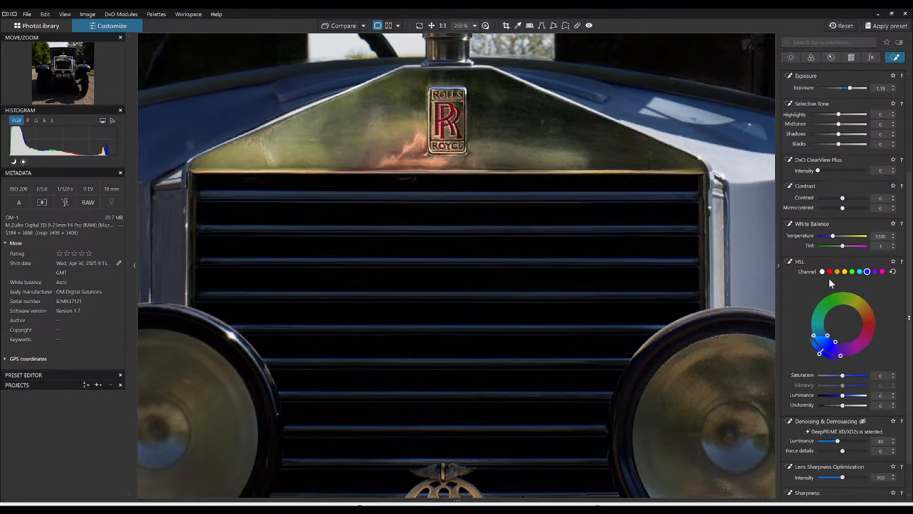
{"action": "left_click", "coordinate": [823, 271]}
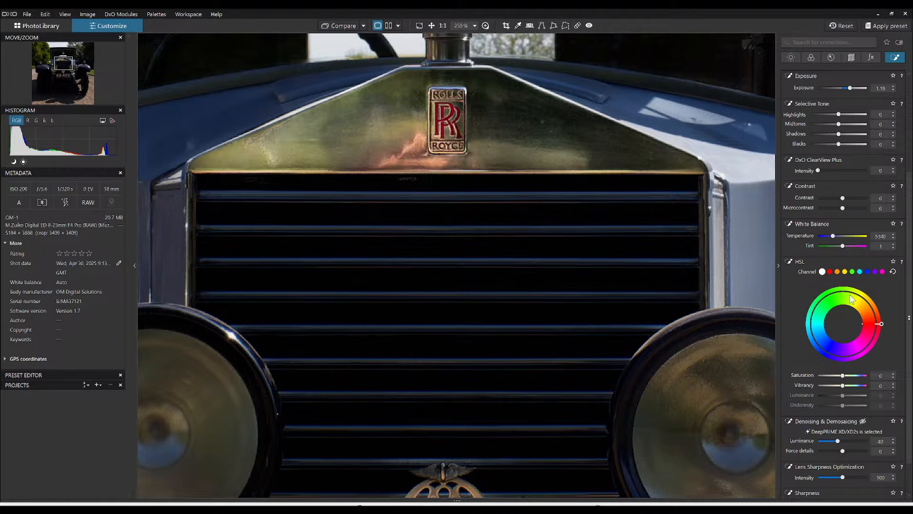
{"action": "left_click", "coordinate": [830, 272]}
{"action": "left_click_drag", "start_coordinate": [843, 375], "coordinate": [854, 395]}
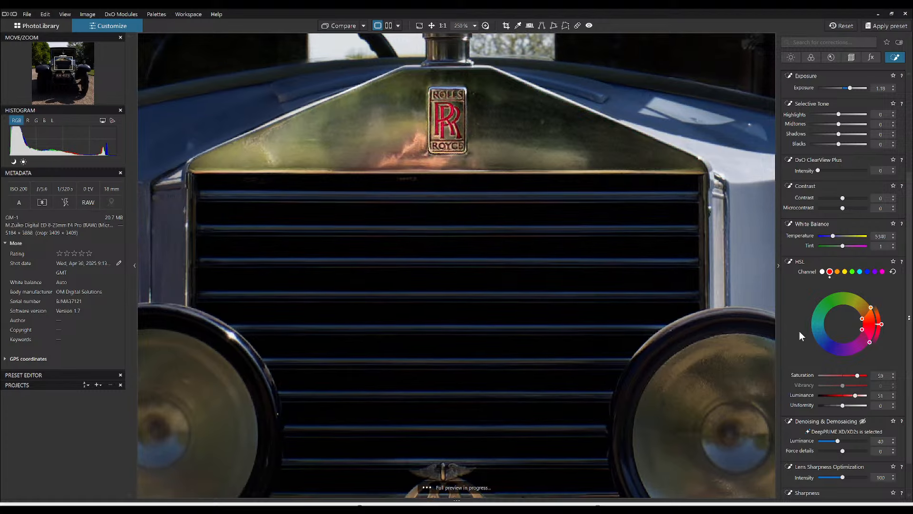
- Add an AI mask on the radiator grille with Highlights 72, Midtones 52, Shadows 37, ClearView Plus 51 and Microcontrast 46
{"action": "scroll", "coordinate": [799, 333], "scroll_direction": "down", "scroll_amount": 2}
{"action": "scroll", "coordinate": [671, 265], "scroll_direction": "down", "scroll_amount": 5}
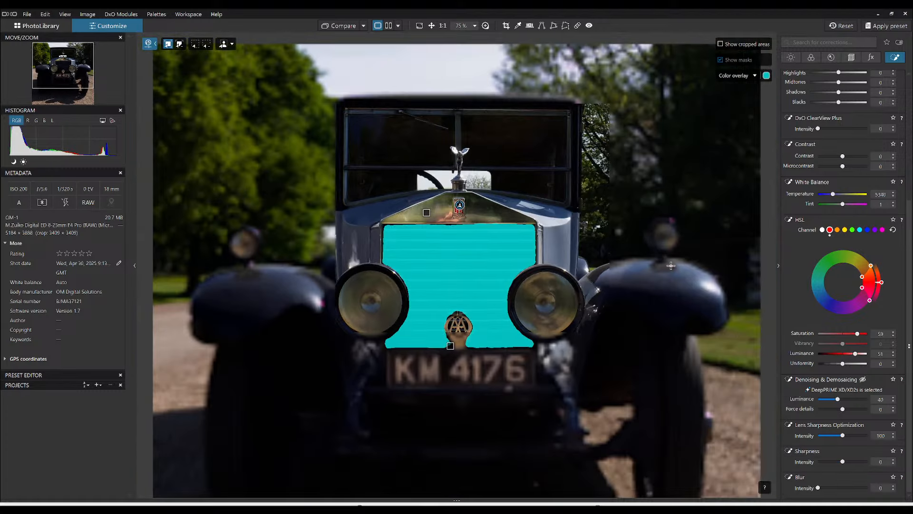
{"action": "scroll", "coordinate": [671, 266], "scroll_direction": "down", "scroll_amount": 1}
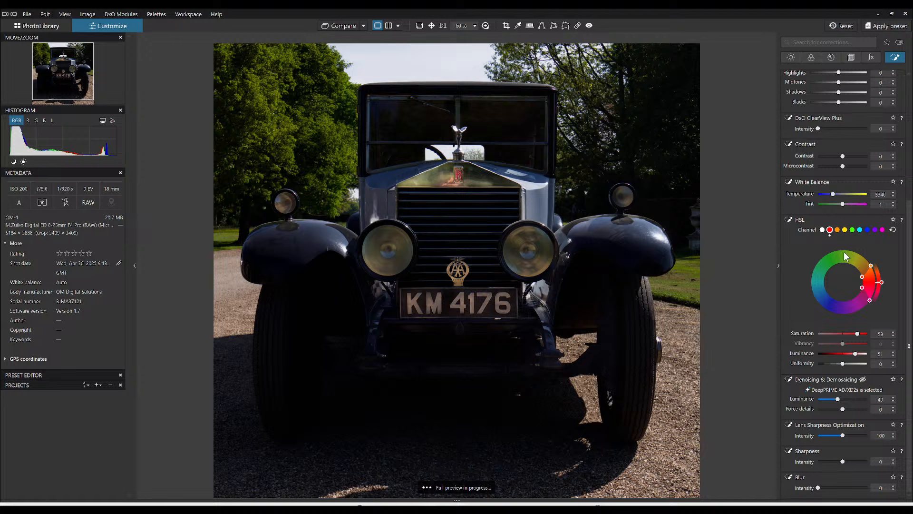
{"action": "left_click", "coordinate": [486, 215]}
{"action": "scroll", "coordinate": [853, 276], "scroll_direction": "up", "scroll_amount": 3}
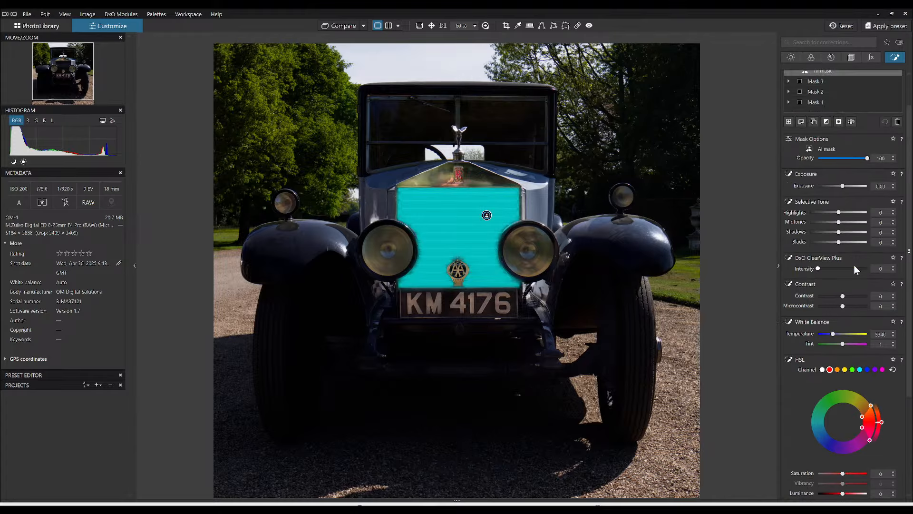
{"action": "scroll", "coordinate": [854, 265], "scroll_direction": "up", "scroll_amount": 1}
{"action": "left_click", "coordinate": [859, 252]}
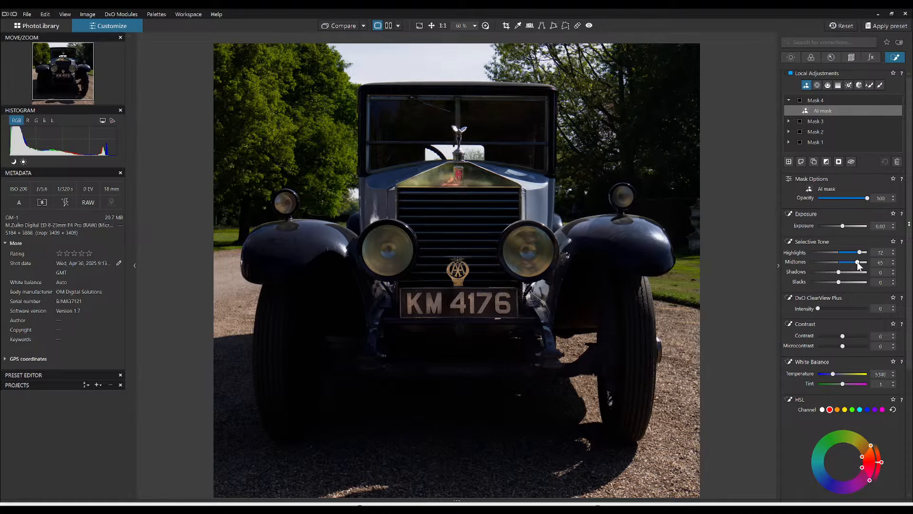
{"action": "left_click", "coordinate": [852, 272]}
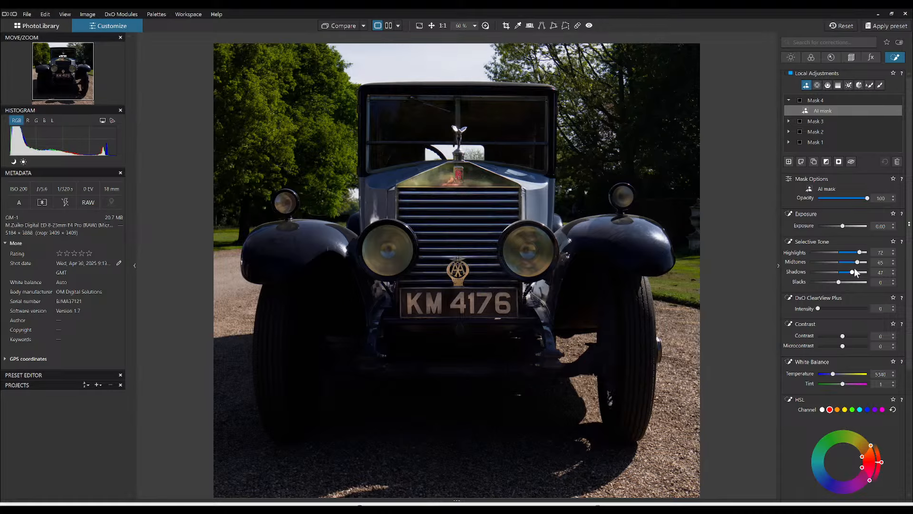
{"action": "left_click_drag", "start_coordinate": [854, 272], "coordinate": [853, 262]}
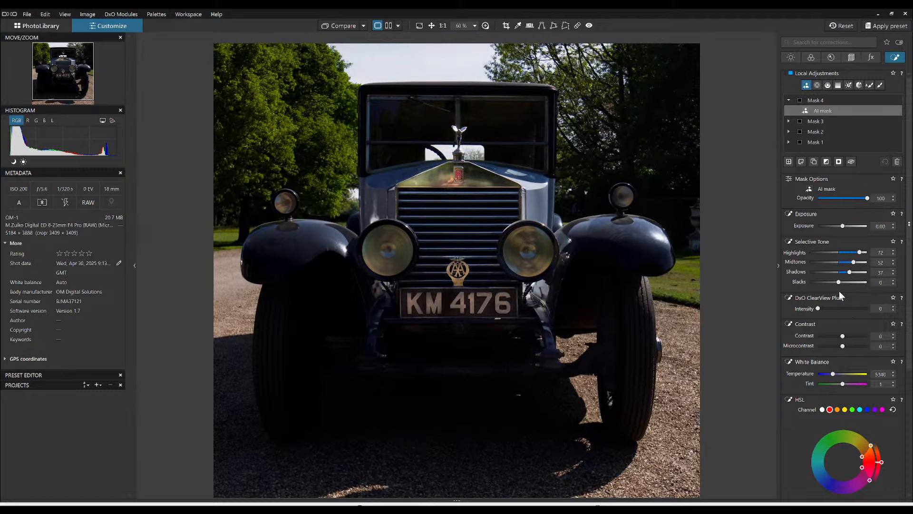
{"action": "left_click", "coordinate": [854, 346]}
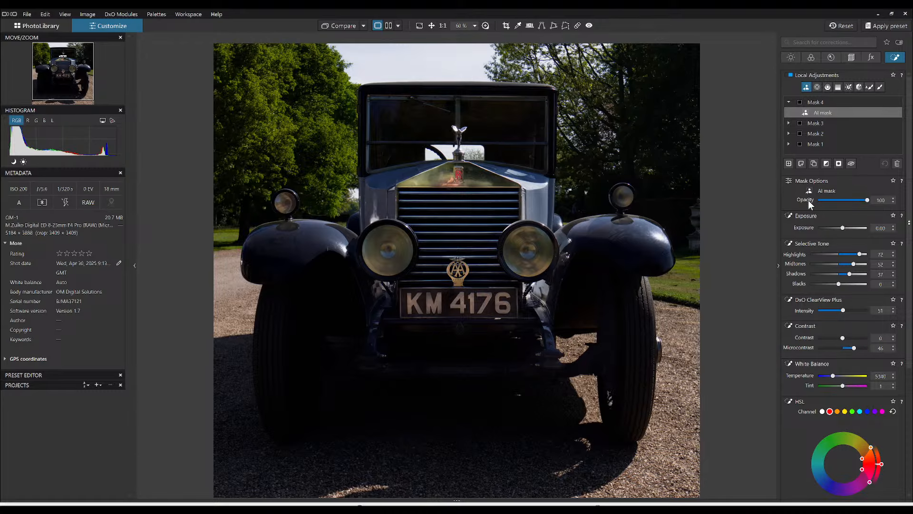
- Create a new mask with a control point on each of the two large headlights, sized and centred to fit each lens
{"action": "left_click", "coordinate": [790, 164]}
{"action": "left_click", "coordinate": [816, 88]}
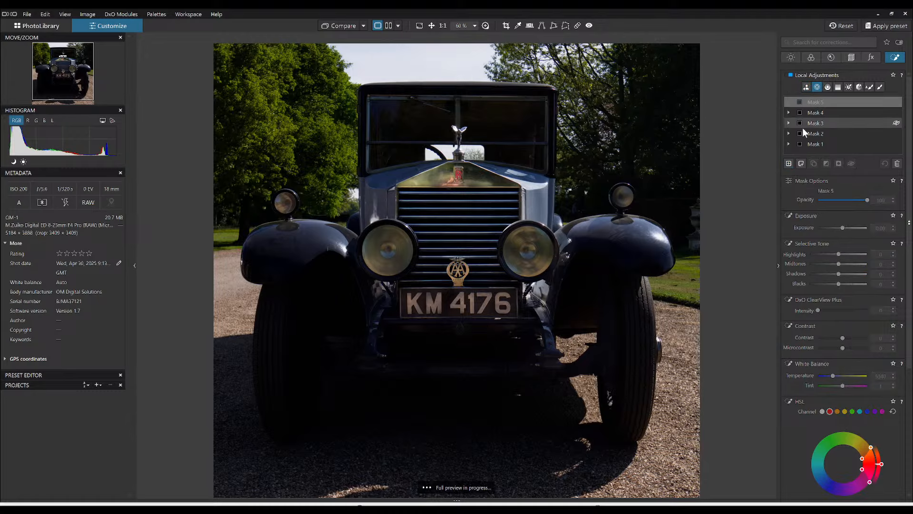
{"action": "left_click", "coordinate": [789, 164]}
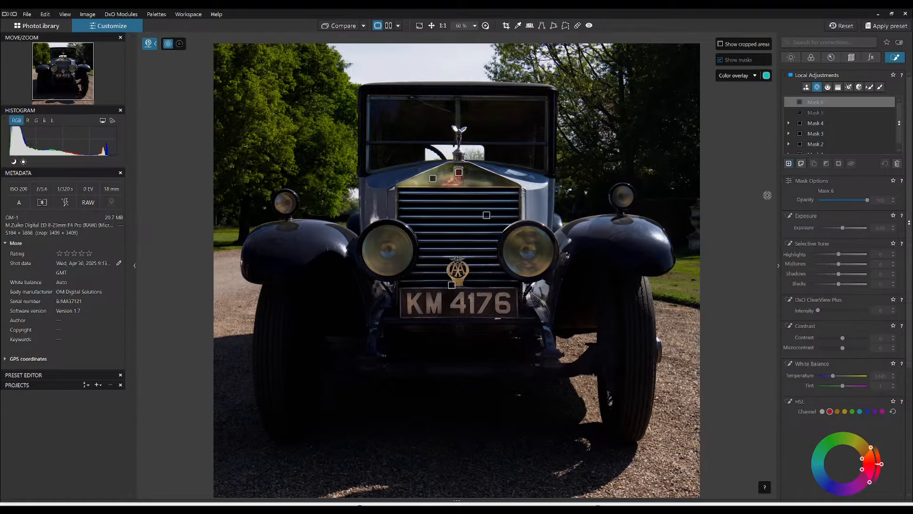
{"action": "left_click", "coordinate": [522, 249]}
{"action": "left_click_drag", "start_coordinate": [666, 104], "coordinate": [557, 214]}
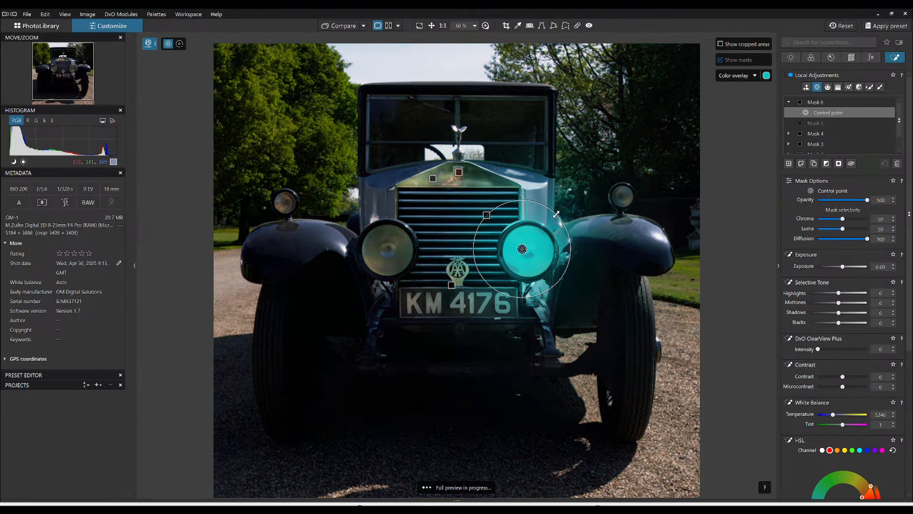
{"action": "left_click", "coordinate": [394, 247]}
{"action": "left_click_drag", "start_coordinate": [411, 203], "coordinate": [407, 215]}
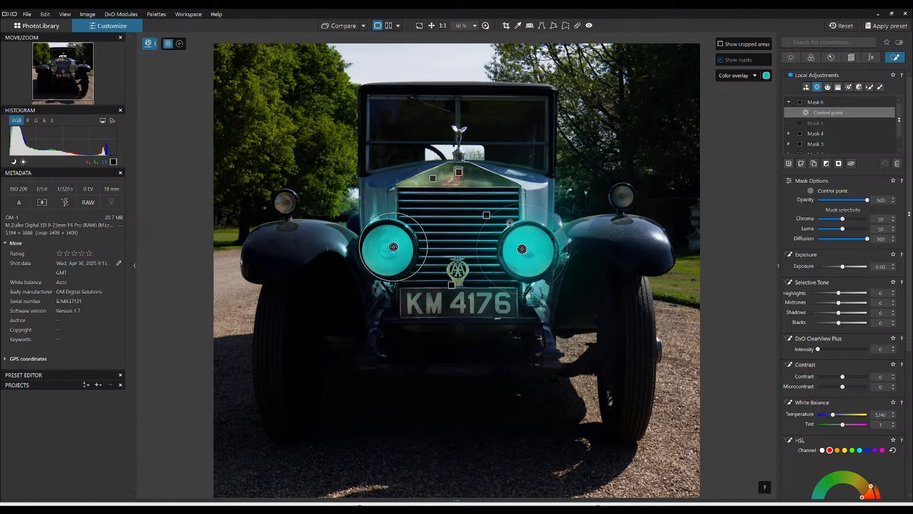
{"action": "left_click_drag", "start_coordinate": [506, 211], "coordinate": [527, 251]}
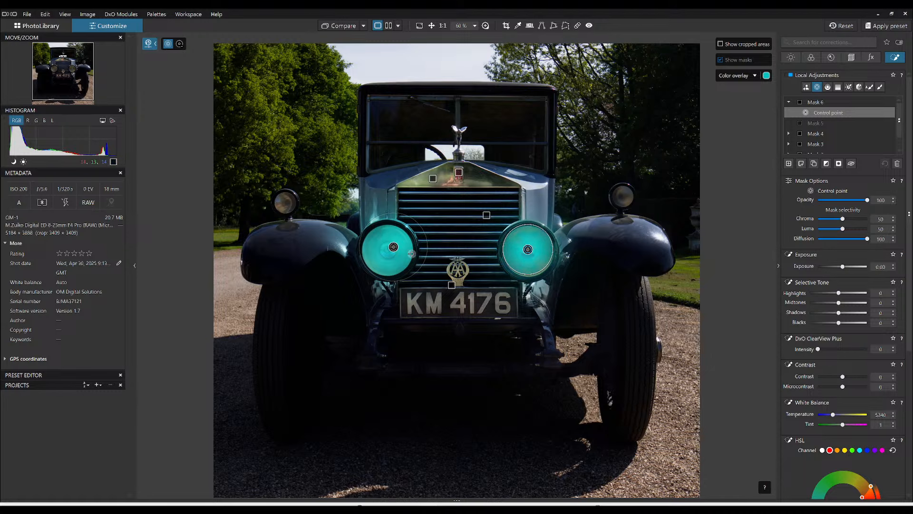
{"action": "left_click_drag", "start_coordinate": [394, 249], "coordinate": [413, 230]}
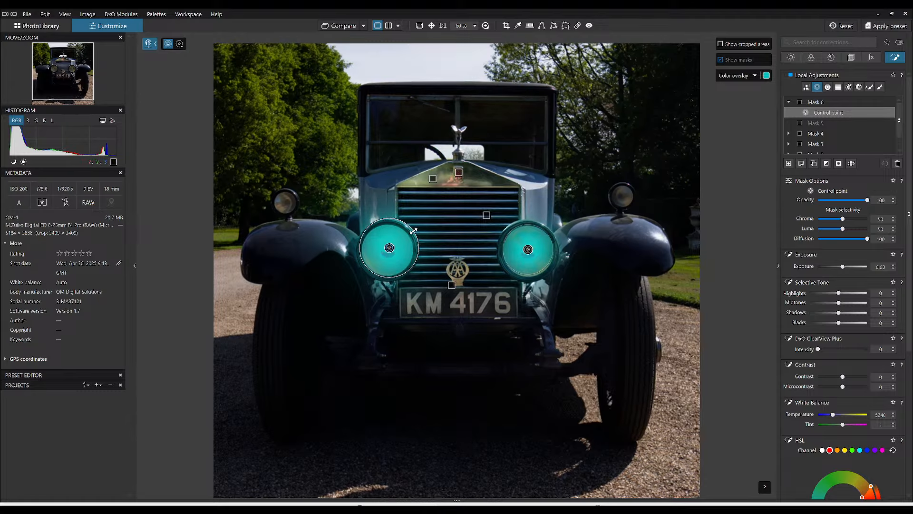
- Set the headlight mask to ClearView Plus 59, Highlights 70, Midtones 53, Shadows 41, Microcontrast 66 and Exposure 0.31
{"action": "left_click", "coordinate": [847, 349]}
{"action": "left_click", "coordinate": [858, 293]}
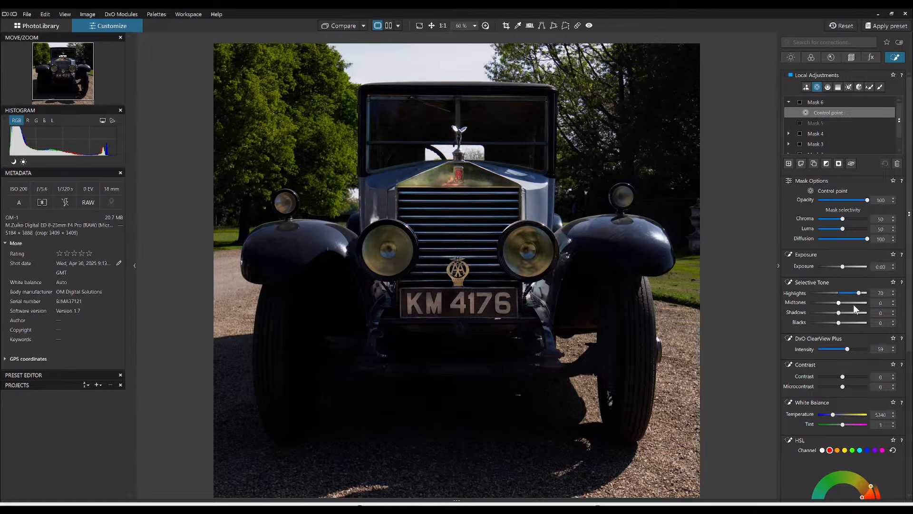
{"action": "left_click", "coordinate": [853, 302]}
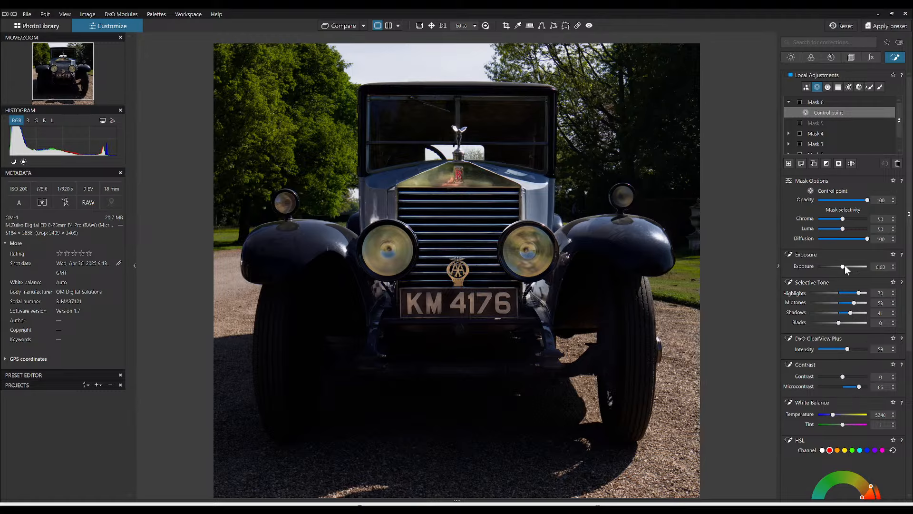
{"action": "left_click_drag", "start_coordinate": [845, 266], "coordinate": [846, 265]}
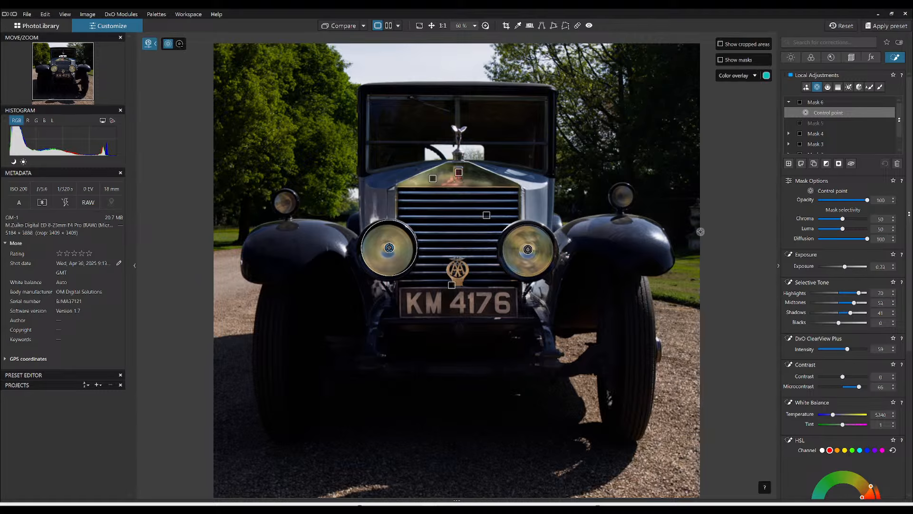
- Add control points on both small side lamps to the headlight mask and raise its exposure to 0.83
{"action": "left_click", "coordinate": [624, 196]}
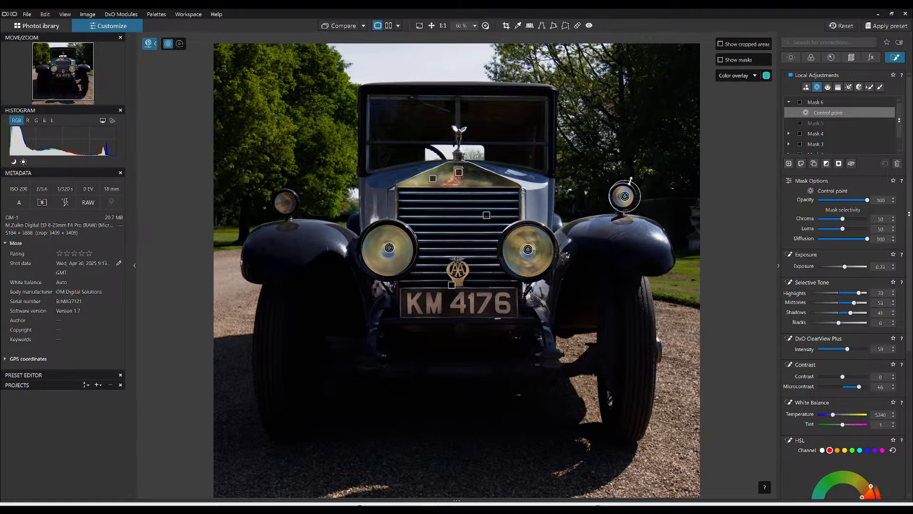
{"action": "left_click", "coordinate": [284, 201]}
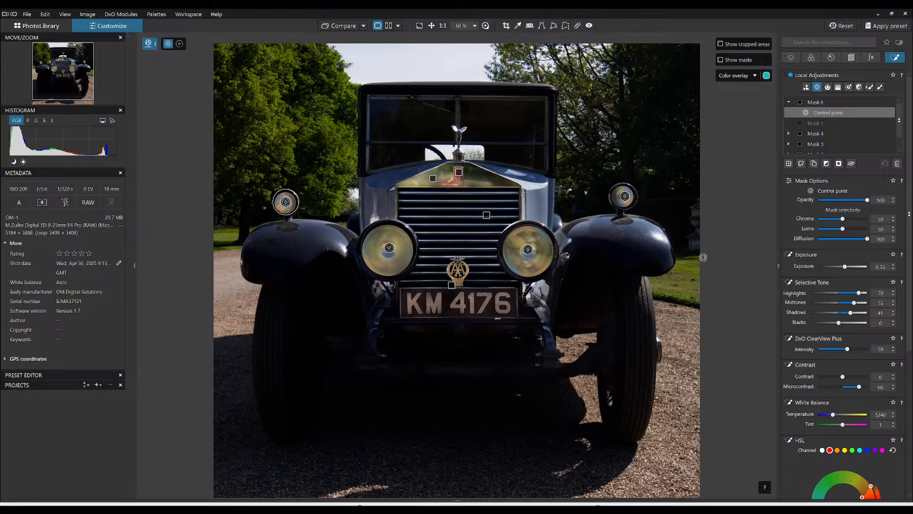
{"action": "key", "text": "Escape"}
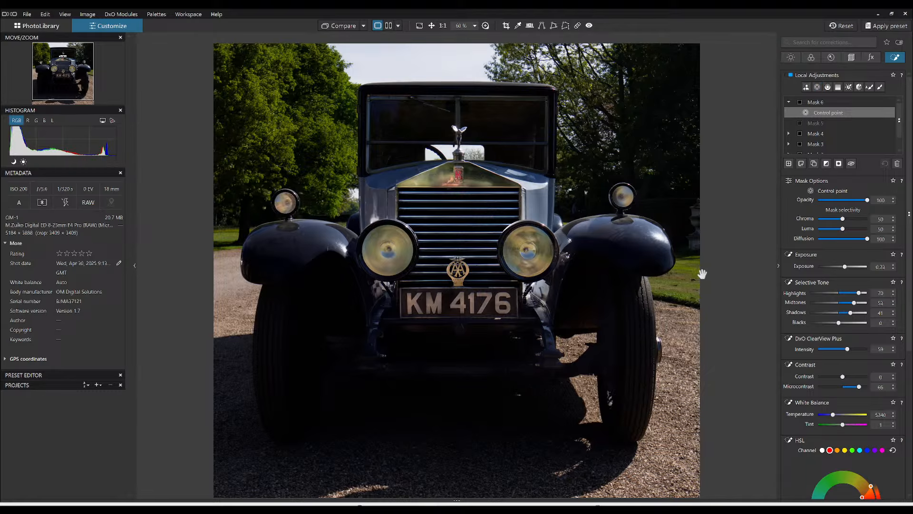
{"action": "left_click_drag", "start_coordinate": [845, 267], "coordinate": [848, 267]}
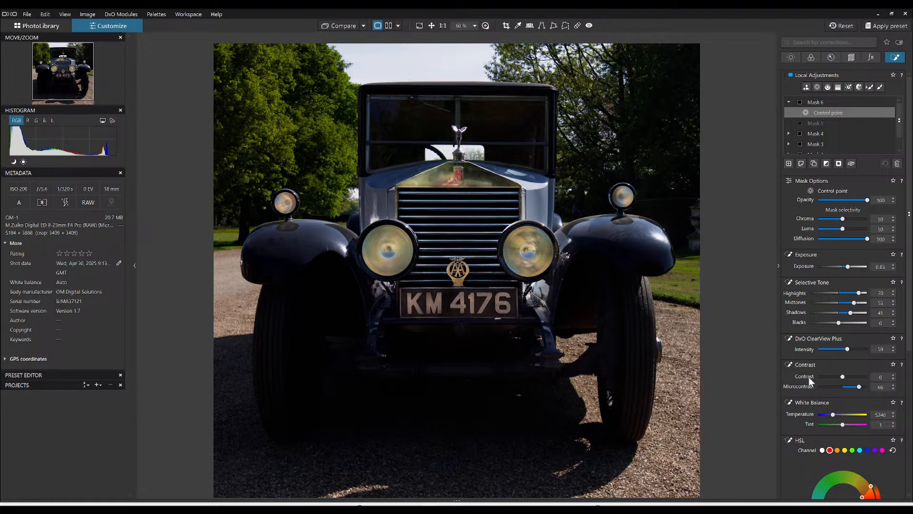
- Remove the yellow tint from the lamps by setting the headlight mask's overall HSL saturation to -100
{"action": "scroll", "coordinate": [809, 377], "scroll_direction": "down", "scroll_amount": 3}
{"action": "scroll", "coordinate": [820, 344], "scroll_direction": "down", "scroll_amount": 2}
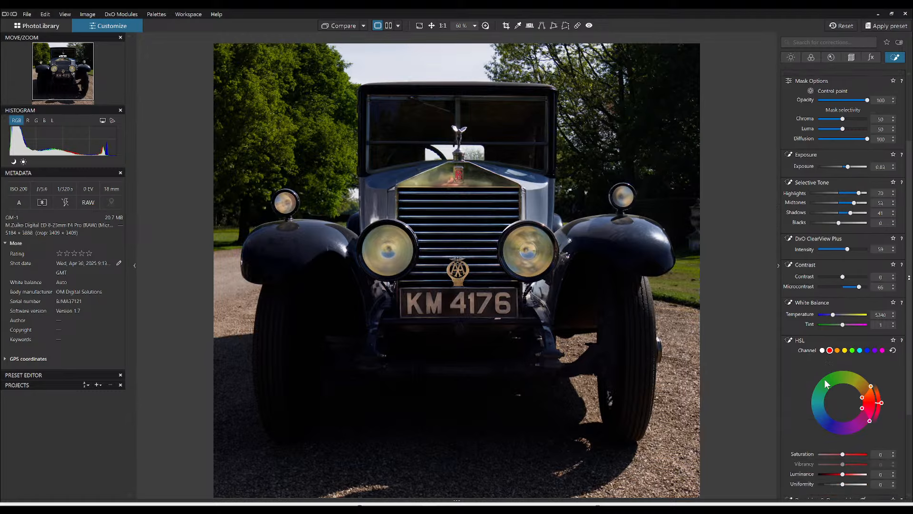
{"action": "left_click", "coordinate": [822, 332]}
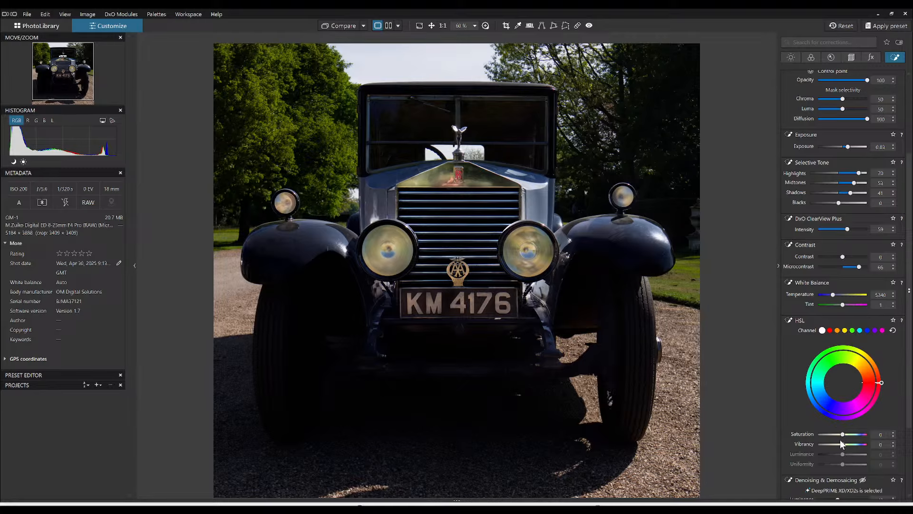
{"action": "left_click_drag", "start_coordinate": [842, 433], "coordinate": [813, 437]}
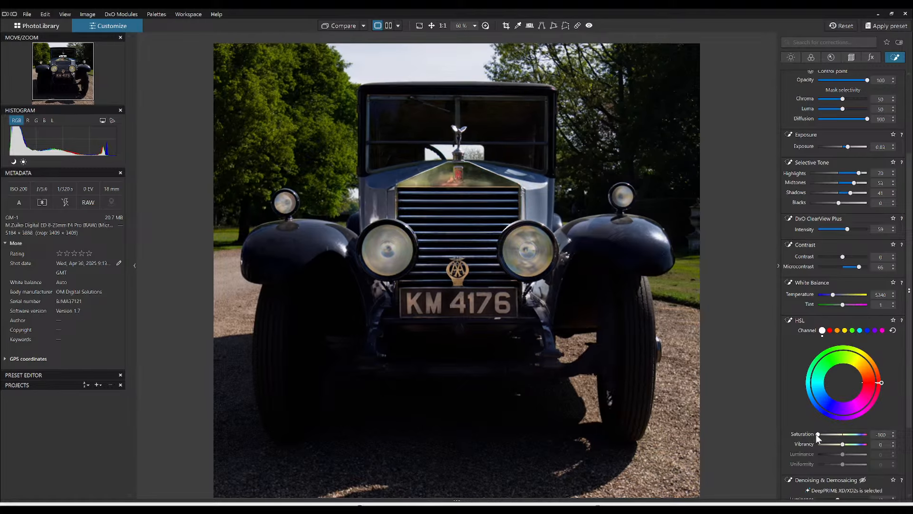
{"action": "scroll", "coordinate": [795, 342], "scroll_direction": "up", "scroll_amount": 5}
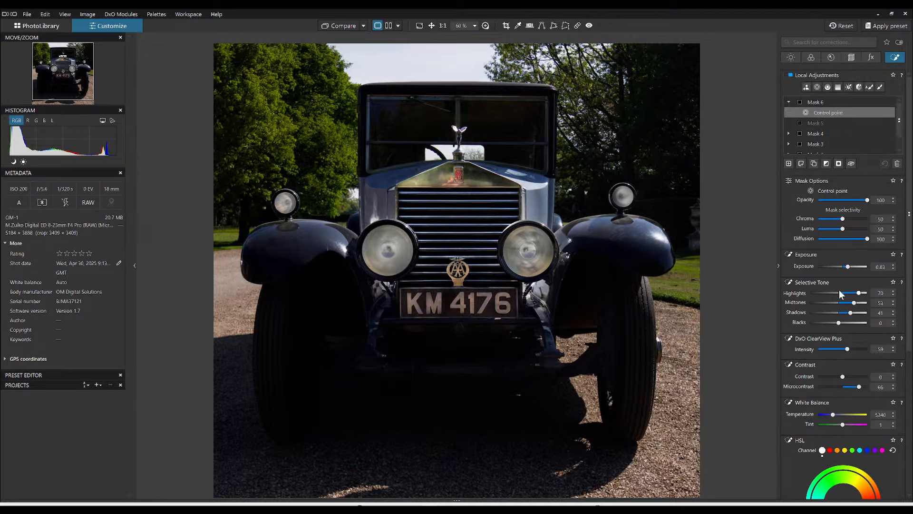
- Strengthen the headlight mask with Highlights 89, ClearView Plus 90, Contrast 50, Microcontrast 100 and Exposure 1.51
{"action": "left_click_drag", "start_coordinate": [865, 294], "coordinate": [866, 293]}
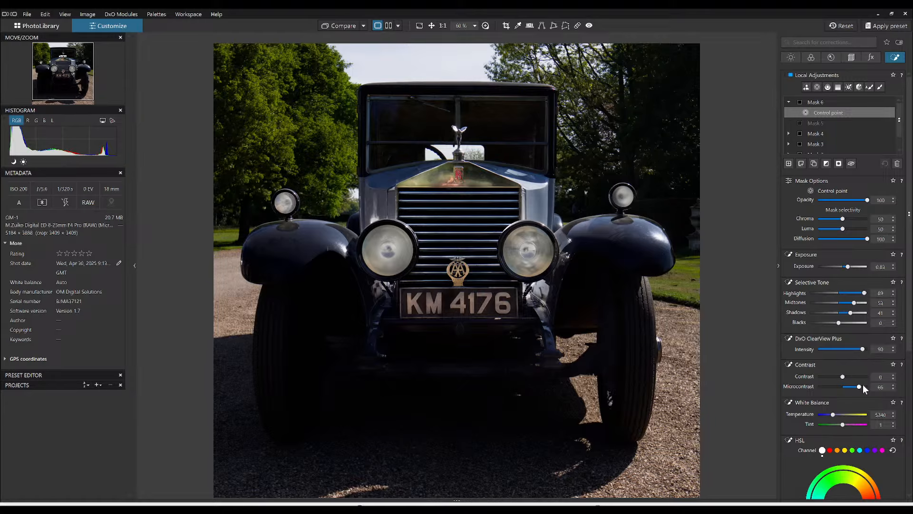
{"action": "mouse_move", "coordinate": [857, 386]}
{"action": "left_mouse_down"}
{"action": "mouse_move", "coordinate": [871, 386]}
{"action": "mouse_move", "coordinate": [855, 377]}
{"action": "left_mouse_up"}
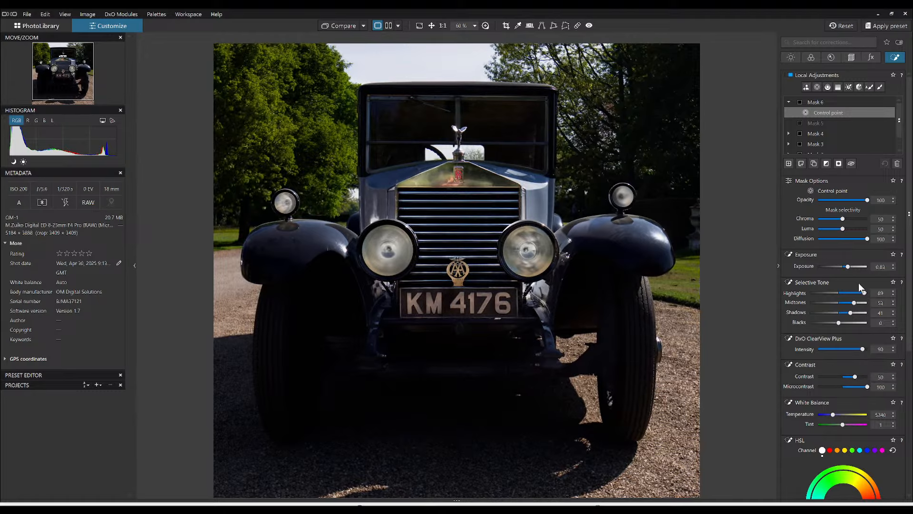
{"action": "left_click_drag", "start_coordinate": [855, 266], "coordinate": [852, 267]}
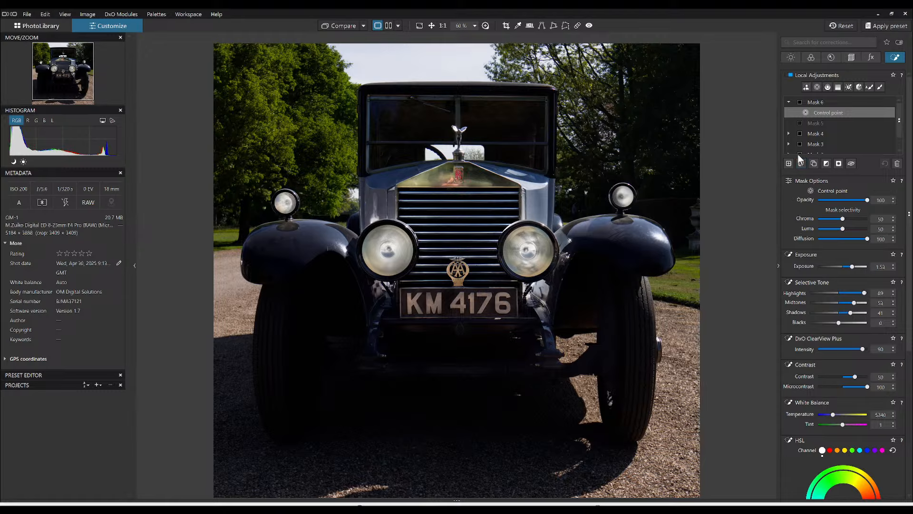
- Find the mask on the metal panel above the grille and set its HSL Saturation to -85 and Vibrancy to -59
{"action": "left_click", "coordinate": [811, 134]}
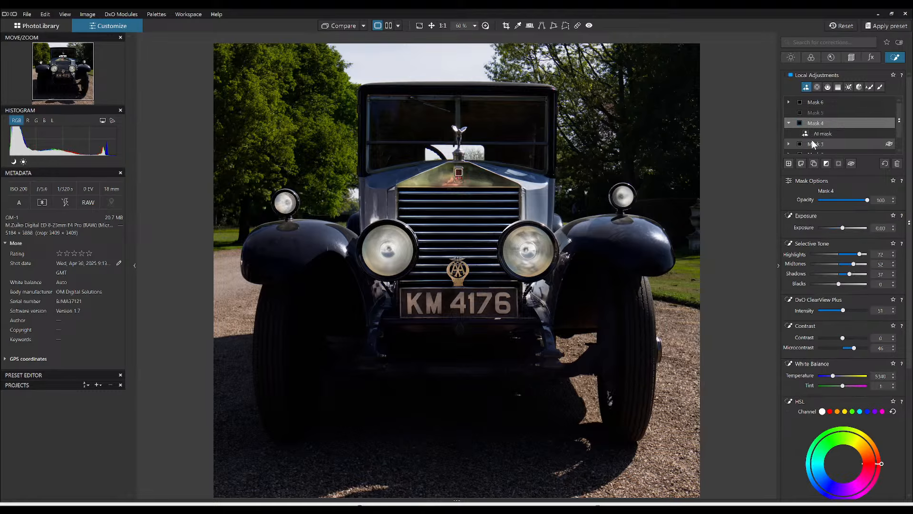
{"action": "left_click", "coordinate": [814, 144]}
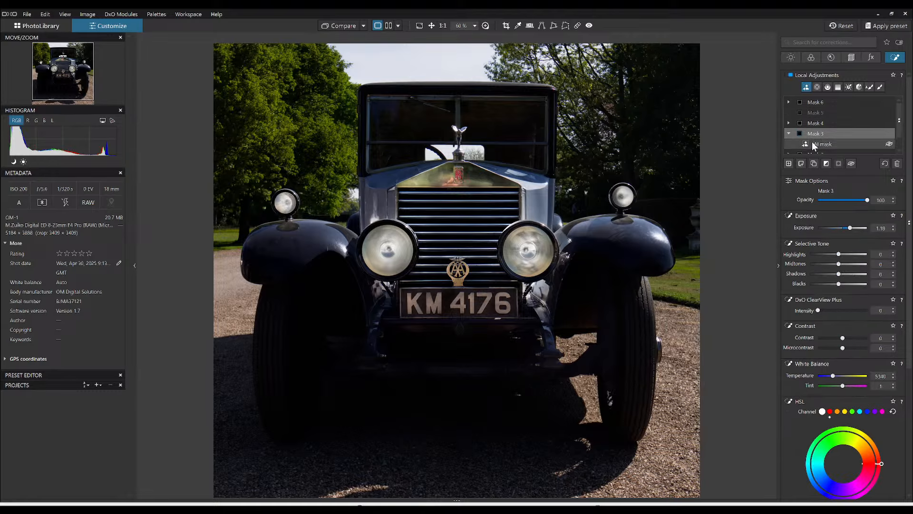
{"action": "scroll", "coordinate": [812, 144], "scroll_direction": "down", "scroll_amount": 1}
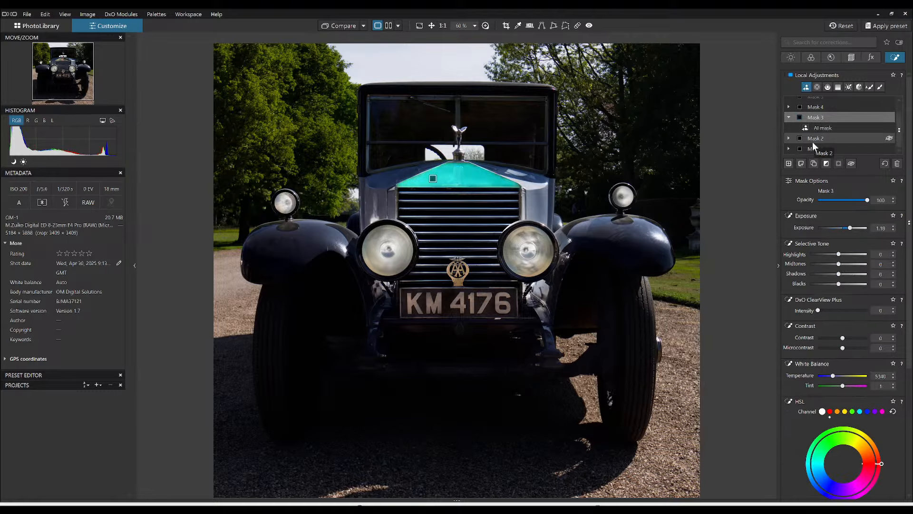
{"action": "left_click", "coordinate": [813, 141]}
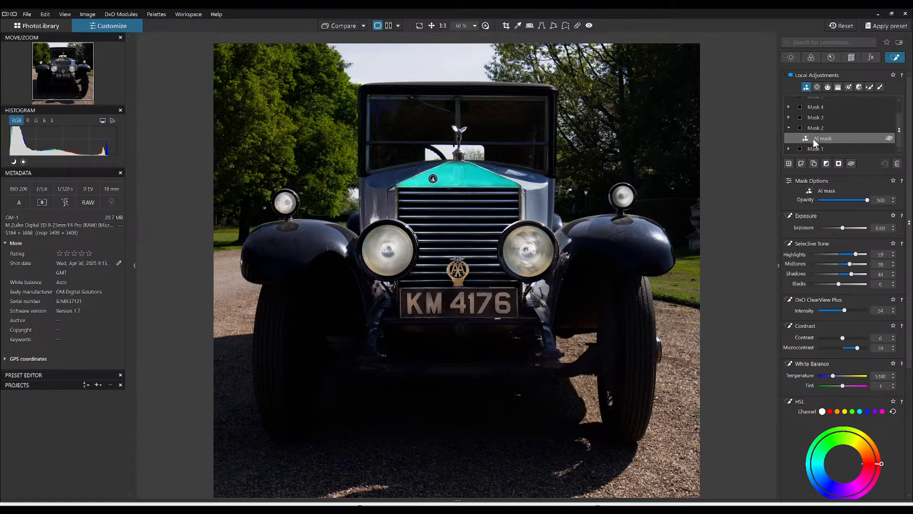
{"action": "scroll", "coordinate": [870, 381], "scroll_direction": "down", "scroll_amount": 5}
{"action": "scroll", "coordinate": [868, 381], "scroll_direction": "down", "scroll_amount": 1}
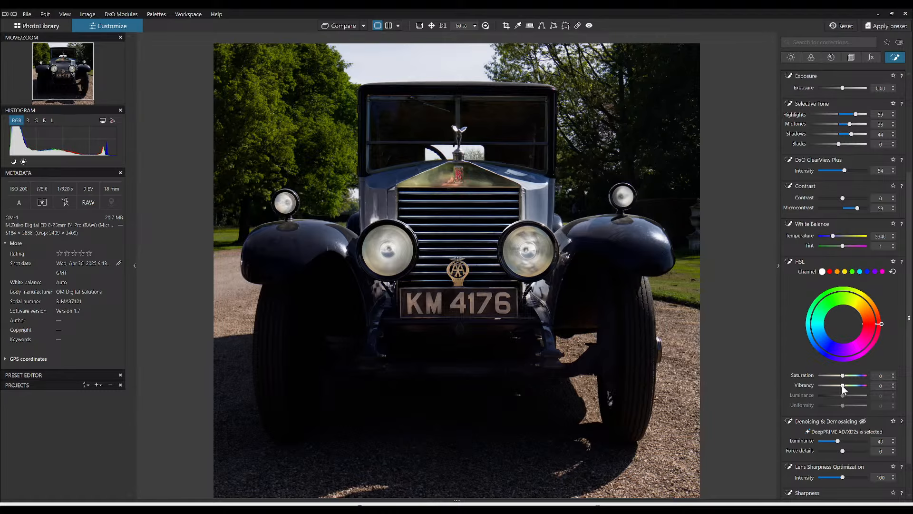
{"action": "left_click_drag", "start_coordinate": [842, 388], "coordinate": [821, 375]}
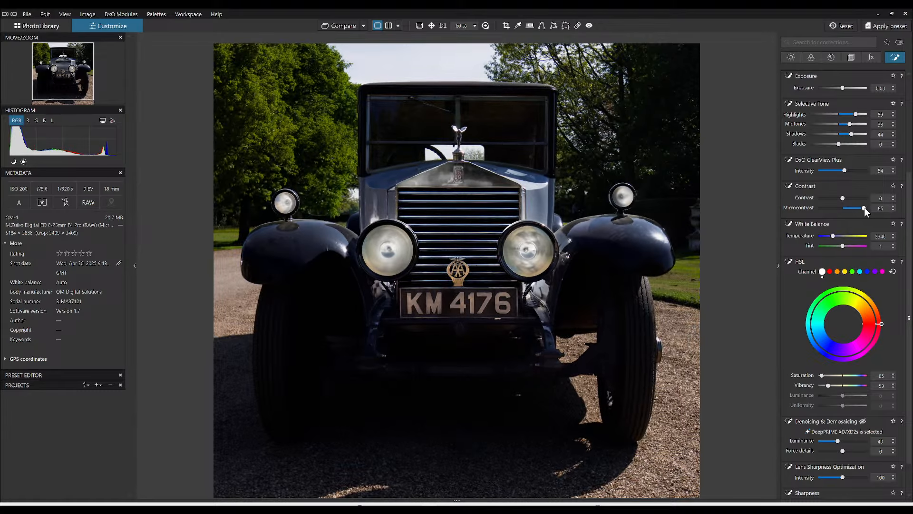
- Set the radiator top panel mask's Microcontrast to 100 and ClearView Plus intensity to 75
{"action": "left_click_drag", "start_coordinate": [865, 208], "coordinate": [868, 209]}
{"action": "left_click_drag", "start_coordinate": [846, 171], "coordinate": [853, 170]}
{"action": "scroll", "coordinate": [820, 230], "scroll_direction": "up", "scroll_amount": 3}
{"action": "scroll", "coordinate": [821, 229], "scroll_direction": "up", "scroll_amount": 1}
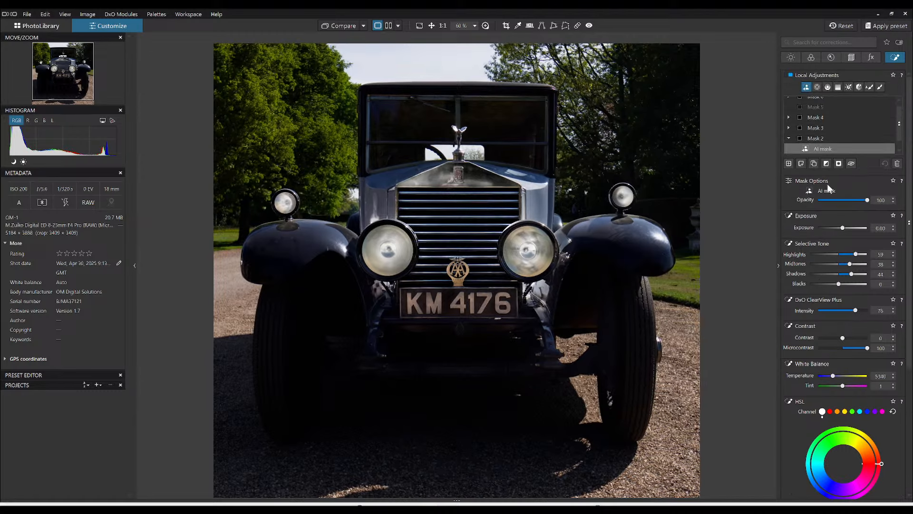
- Set the Rolls-Royce badge mask's overall HSL Saturation to 82 and Vibrancy to 23
{"action": "left_click", "coordinate": [824, 128]}
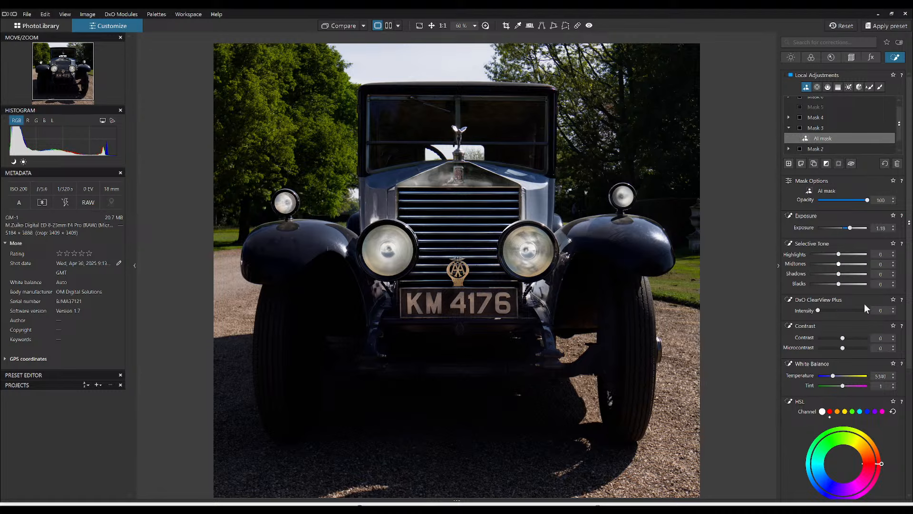
{"action": "scroll", "coordinate": [805, 386], "scroll_direction": "down", "scroll_amount": 3}
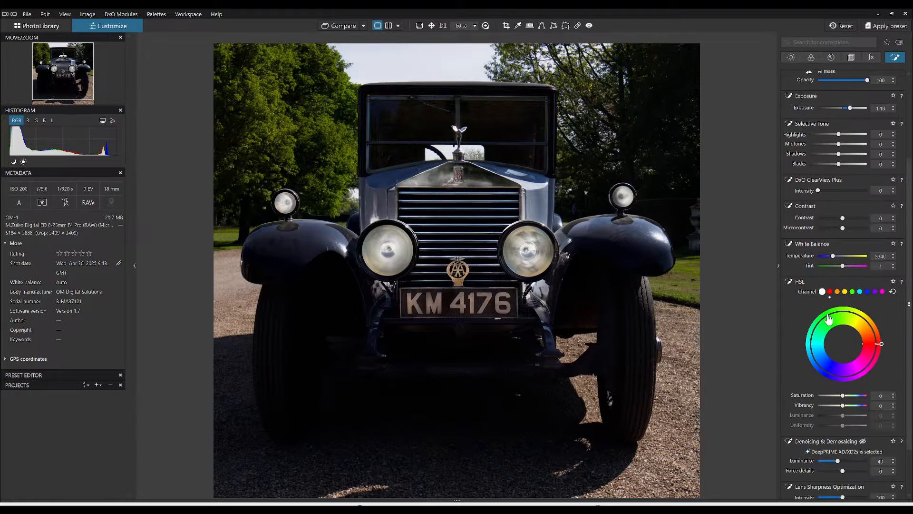
{"action": "scroll", "coordinate": [458, 174], "scroll_direction": "up", "scroll_amount": 4}
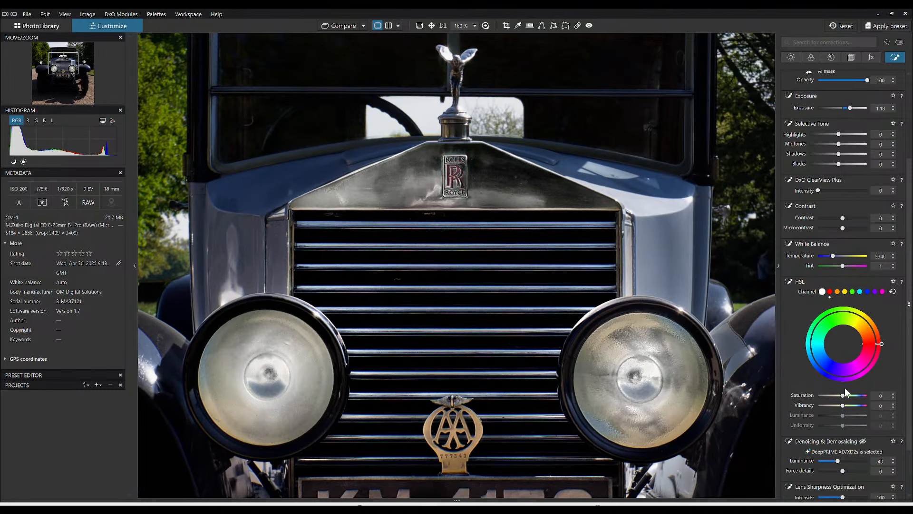
{"action": "mouse_move", "coordinate": [842, 398]}
{"action": "left_mouse_down"}
{"action": "mouse_move", "coordinate": [864, 396]}
{"action": "mouse_move", "coordinate": [851, 406]}
{"action": "left_mouse_up"}
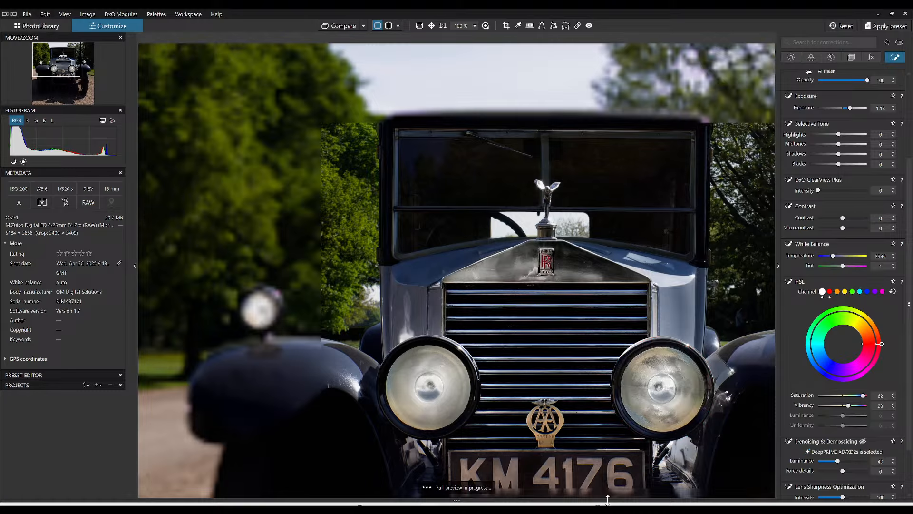
- Add an AI mask on the AA badge in front of the grille with Saturation 52 and Vibrancy 30
{"action": "scroll", "coordinate": [556, 472], "scroll_direction": "up", "scroll_amount": 2}
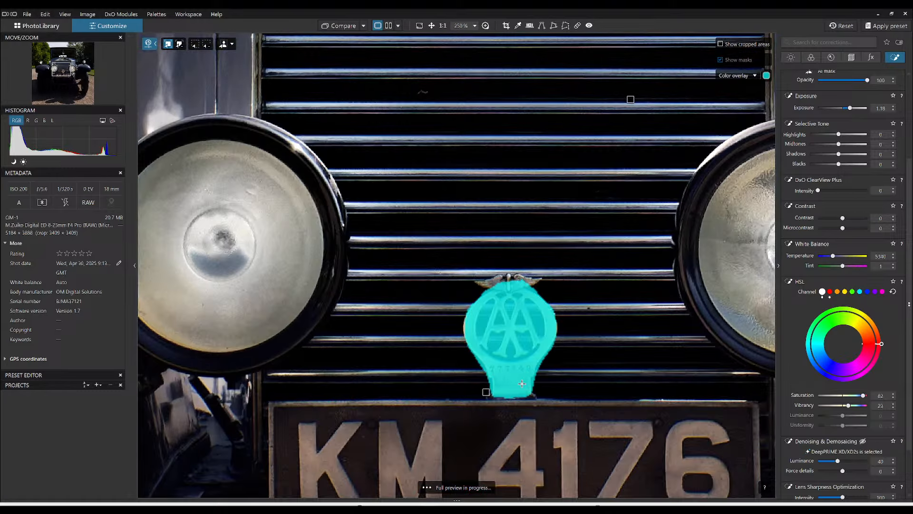
{"action": "left_click", "coordinate": [522, 383]}
{"action": "scroll", "coordinate": [834, 388], "scroll_direction": "down", "scroll_amount": 1}
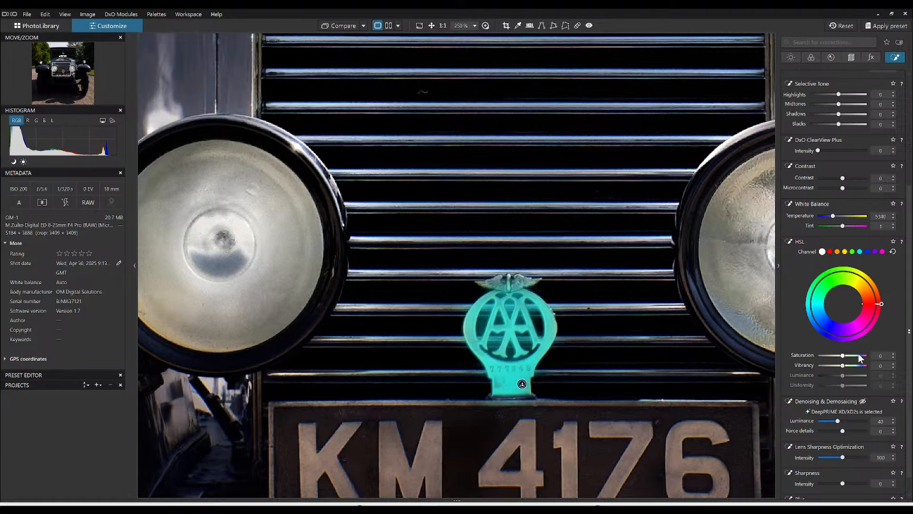
{"action": "mouse_move", "coordinate": [843, 355]}
{"action": "left_mouse_down"}
{"action": "mouse_move", "coordinate": [861, 357]}
{"action": "mouse_move", "coordinate": [850, 366]}
{"action": "left_mouse_up"}
{"action": "scroll", "coordinate": [815, 375], "scroll_direction": "down", "scroll_amount": 1}
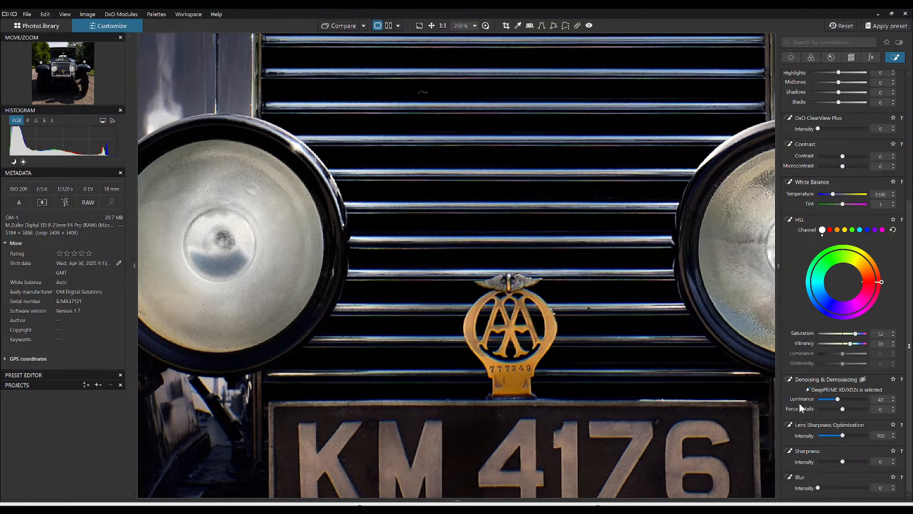
- Add an AI mask on the number plate with Highlights 79, Midtones 47, Blacks -7, ClearView Plus 27 and Microcontrast 35
{"action": "scroll", "coordinate": [718, 416], "scroll_direction": "down", "scroll_amount": 6}
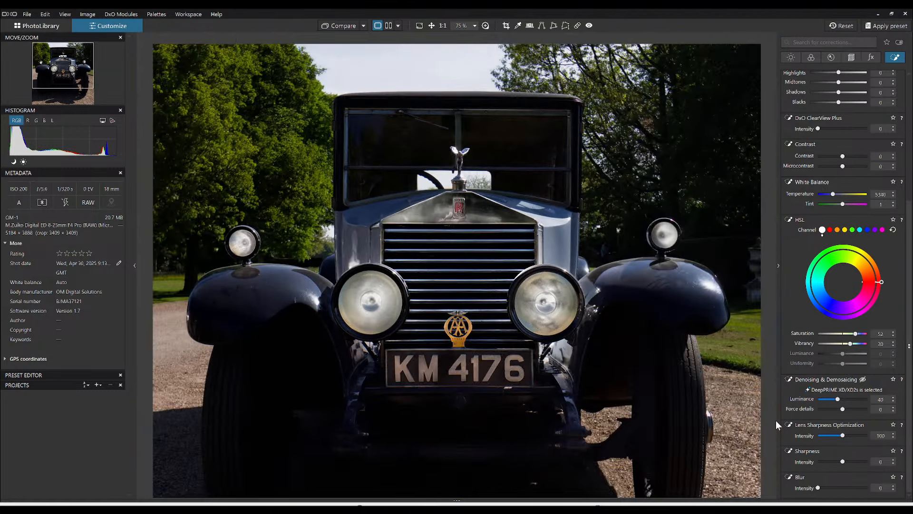
{"action": "key", "text": "l"}
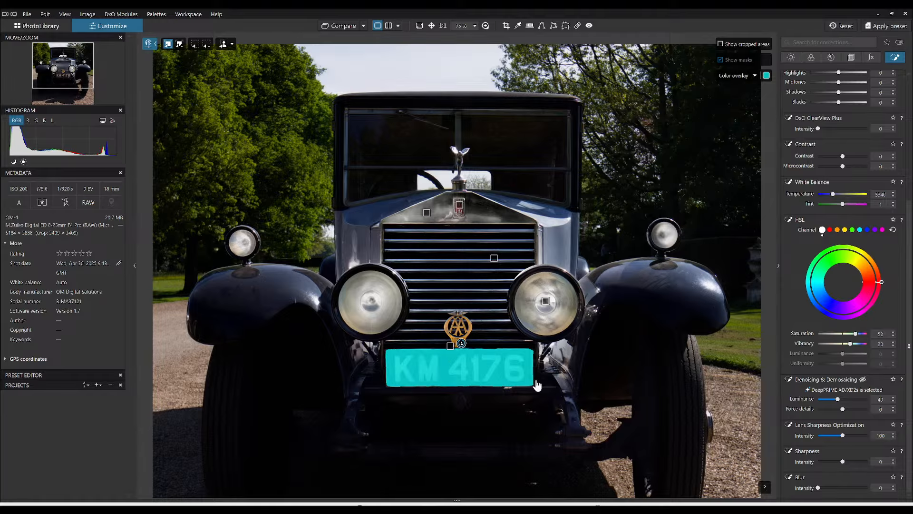
{"action": "scroll", "coordinate": [846, 244], "scroll_direction": "up", "scroll_amount": 5}
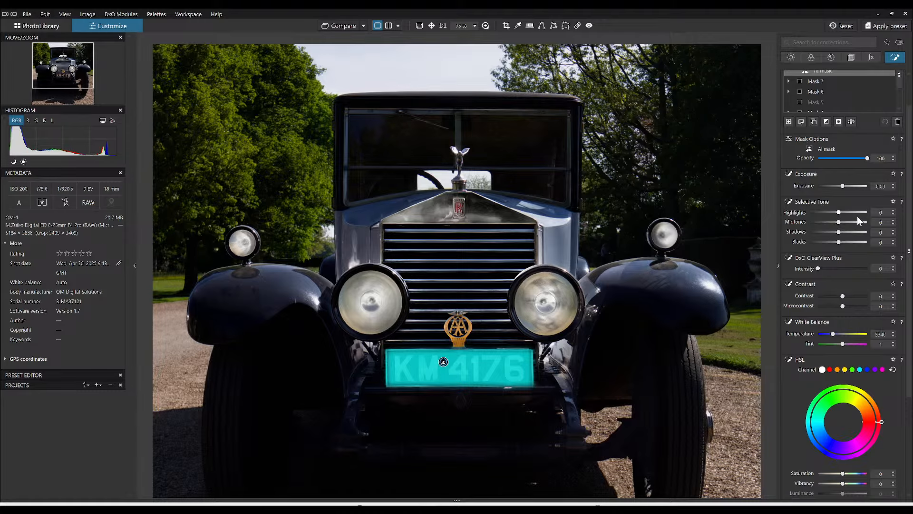
{"action": "left_click", "coordinate": [857, 212]}
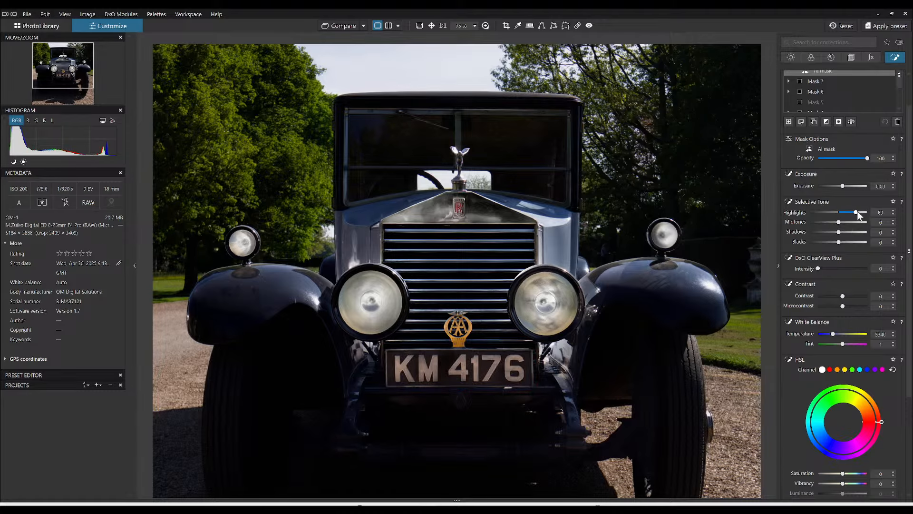
{"action": "left_click", "coordinate": [862, 214]}
{"action": "left_click", "coordinate": [853, 222]}
{"action": "left_click", "coordinate": [836, 242]}
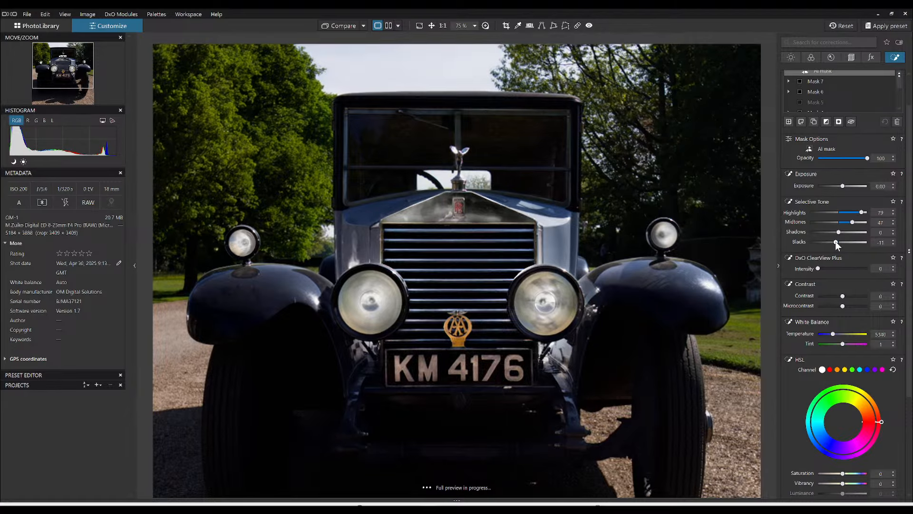
{"action": "left_click", "coordinate": [837, 242]}
{"action": "left_click_drag", "start_coordinate": [843, 306], "coordinate": [852, 306]}
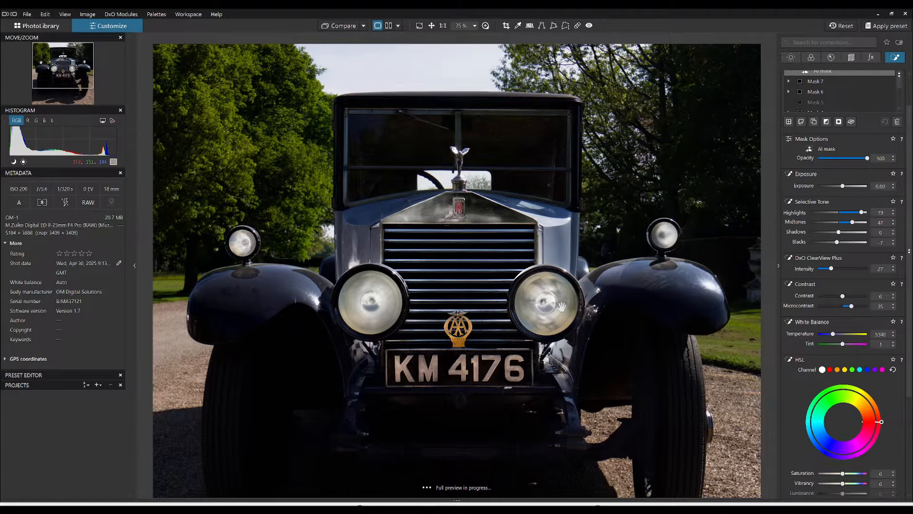
- Paint a brush mask along the dark arc of the steering wheel rim behind the windscreen
{"action": "scroll", "coordinate": [562, 307], "scroll_direction": "down", "scroll_amount": 1}
{"action": "scroll", "coordinate": [809, 285], "scroll_direction": "up", "scroll_amount": 1}
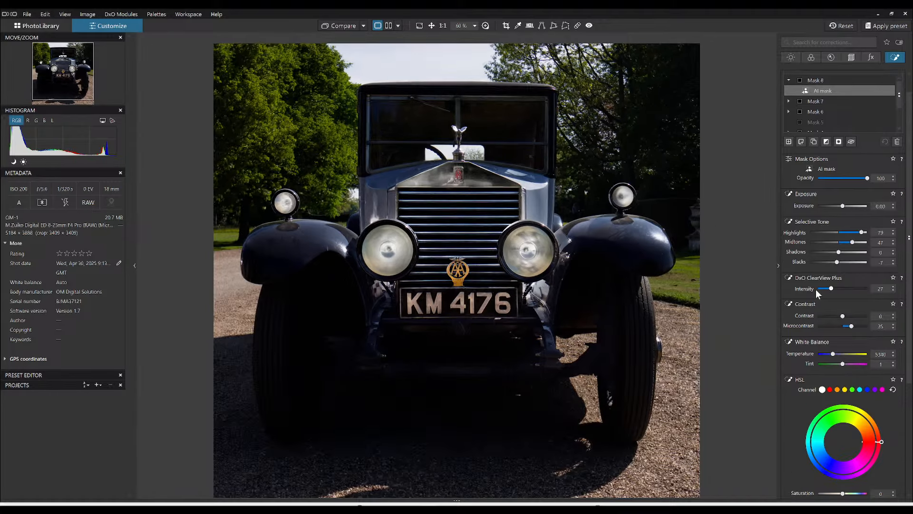
{"action": "scroll", "coordinate": [832, 276], "scroll_direction": "up", "scroll_amount": 1}
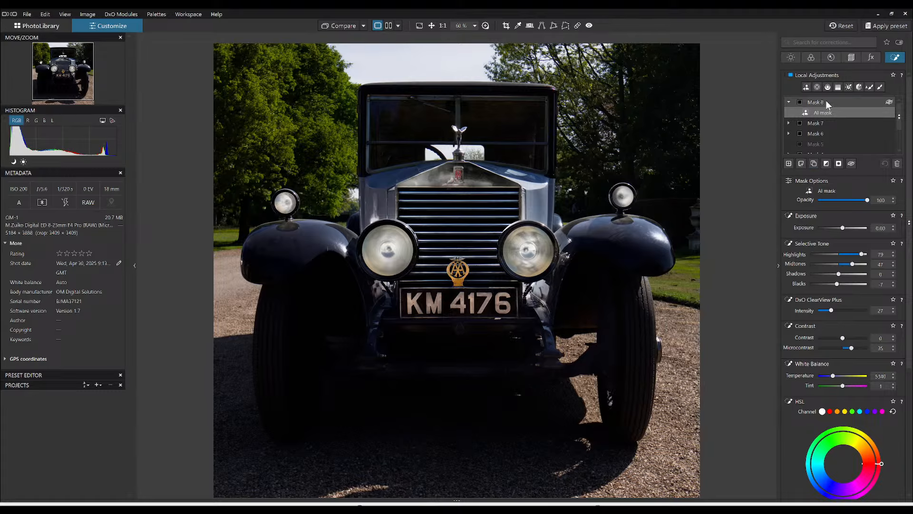
{"action": "left_click", "coordinate": [871, 87]}
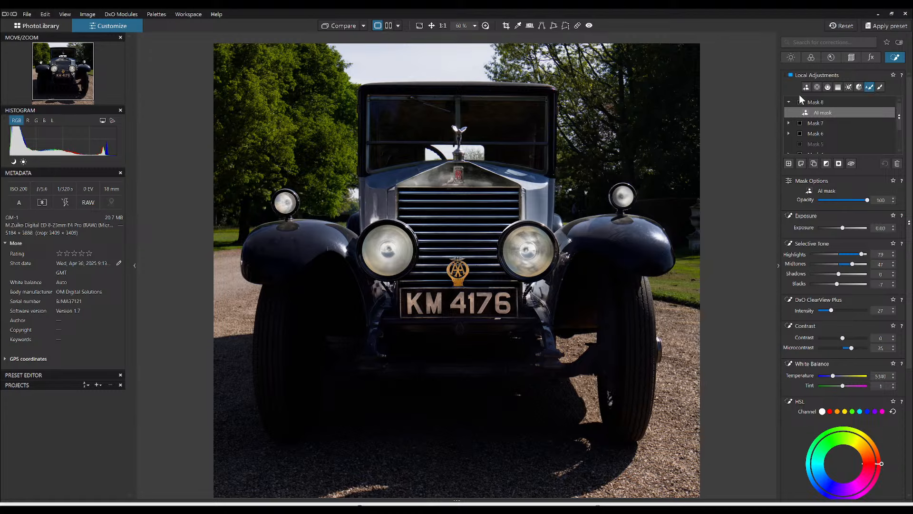
{"action": "scroll", "coordinate": [376, 109], "scroll_direction": "up", "scroll_amount": 5}
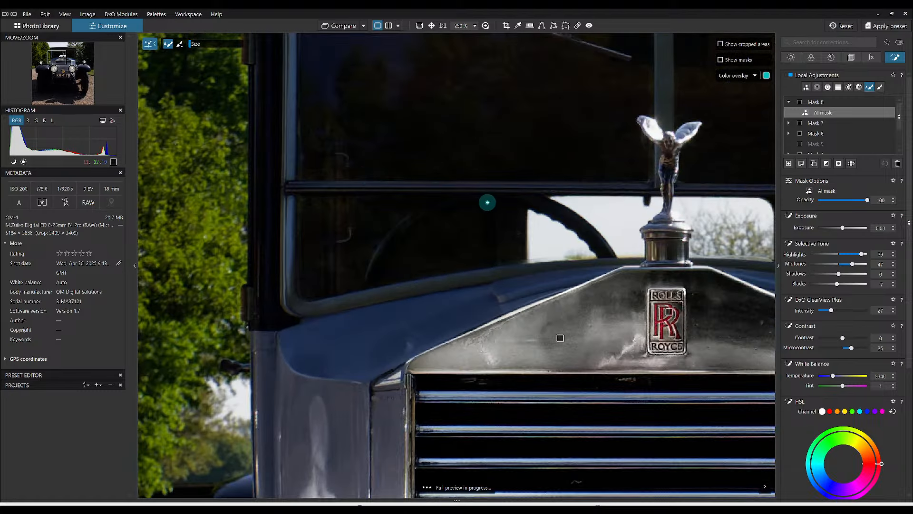
{"action": "key", "text": "m"}
{"action": "mouse_move", "coordinate": [368, 274]}
{"action": "left_mouse_down"}
{"action": "mouse_move", "coordinate": [410, 218]}
{"action": "mouse_move", "coordinate": [454, 198]}
{"action": "left_mouse_up"}
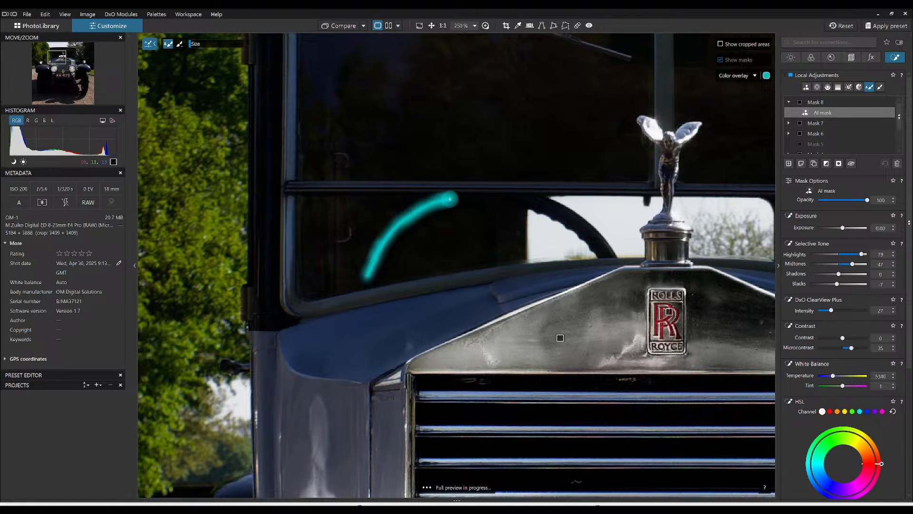
- Paint the rest of the steering wheel rim into an Auto brush mask and erase the overspill onto the bright window
{"action": "mouse_move", "coordinate": [596, 229]}
{"action": "left_mouse_down"}
{"action": "mouse_move", "coordinate": [616, 255]}
{"action": "mouse_move", "coordinate": [590, 232]}
{"action": "mouse_move", "coordinate": [607, 252]}
{"action": "left_mouse_up"}
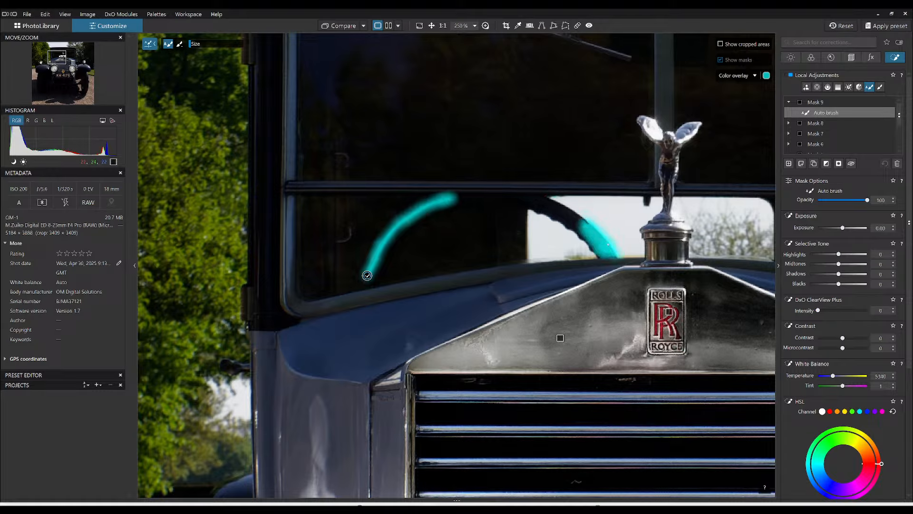
{"action": "key", "text": "alt"}
{"action": "mouse_move", "coordinate": [595, 216]}
{"action": "left_mouse_down"}
{"action": "mouse_move", "coordinate": [618, 245]}
{"action": "mouse_move", "coordinate": [613, 255]}
{"action": "mouse_move", "coordinate": [530, 193]}
{"action": "left_mouse_up"}
- Set the steering wheel mask's highlights to 95, midtones 83, shadows 28, ClearView Plus intensity 52 and microcontrast 83
{"action": "left_click", "coordinate": [864, 256]}
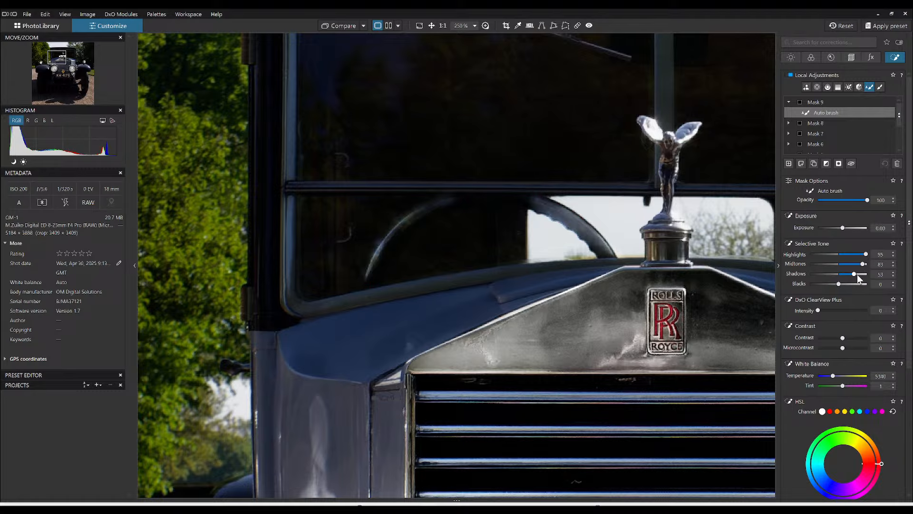
{"action": "left_click_drag", "start_coordinate": [856, 274], "coordinate": [848, 275]}
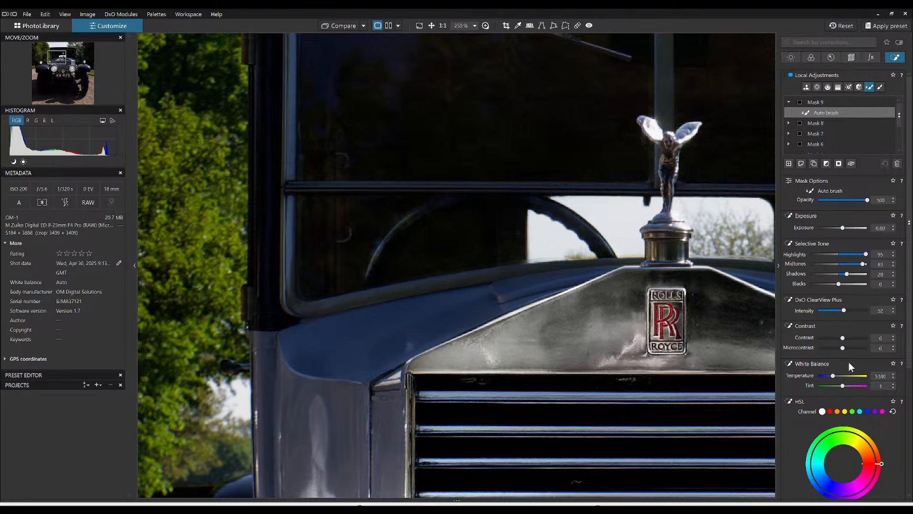
{"action": "left_click_drag", "start_coordinate": [843, 348], "coordinate": [862, 349]}
{"action": "scroll", "coordinate": [579, 322], "scroll_direction": "down", "scroll_amount": 5}
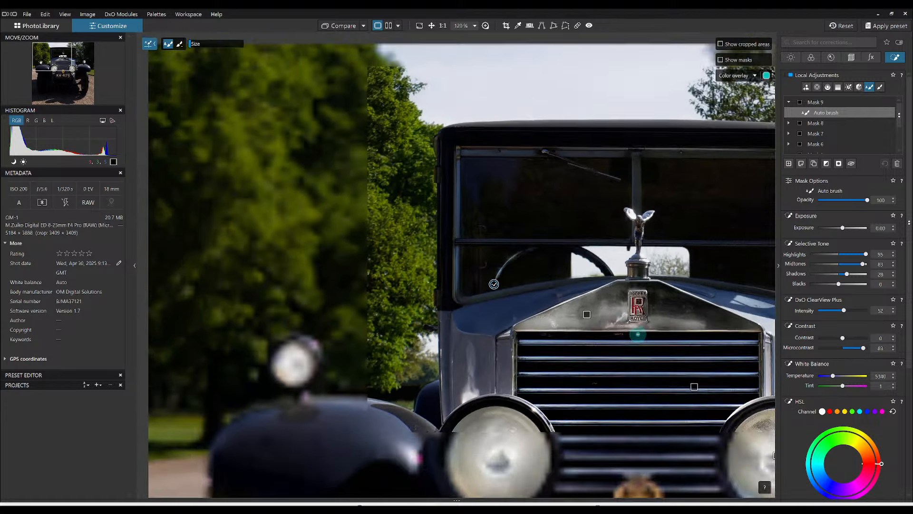
{"action": "scroll", "coordinate": [579, 322], "scroll_direction": "down", "scroll_amount": 2}
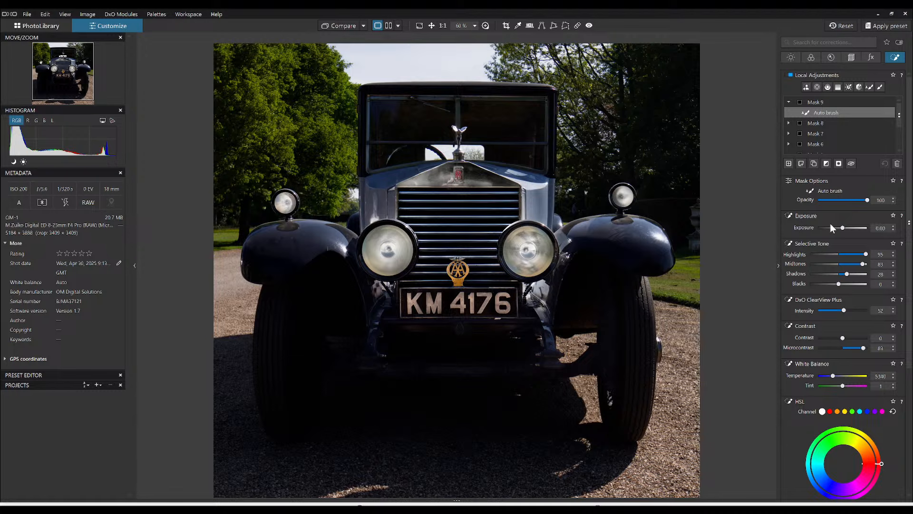
{"action": "left_click", "coordinate": [789, 164]}
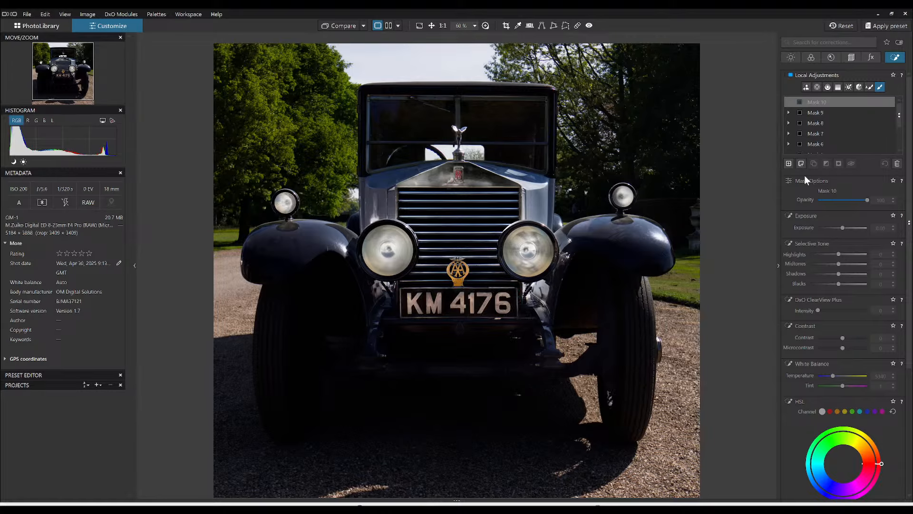
{"action": "left_click", "coordinate": [790, 164]}
{"action": "left_click", "coordinate": [898, 165]}
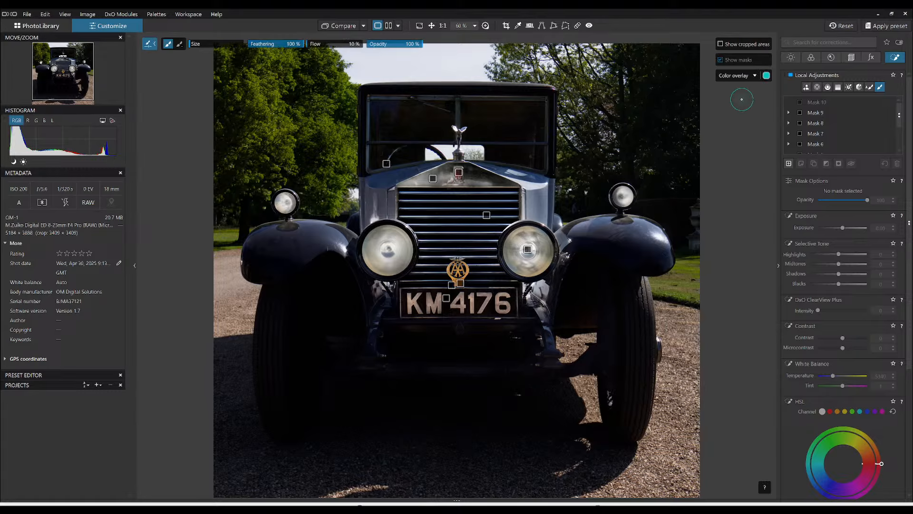
- Create a new AI mask covering the car's whole windscreen, built from two selections near its upper edge
{"action": "left_click", "coordinate": [807, 88]}
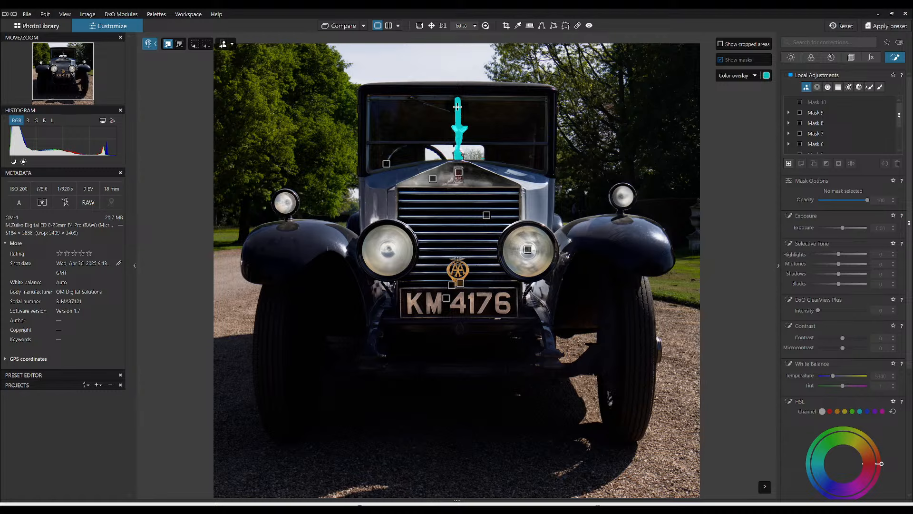
{"action": "left_click", "coordinate": [458, 107]}
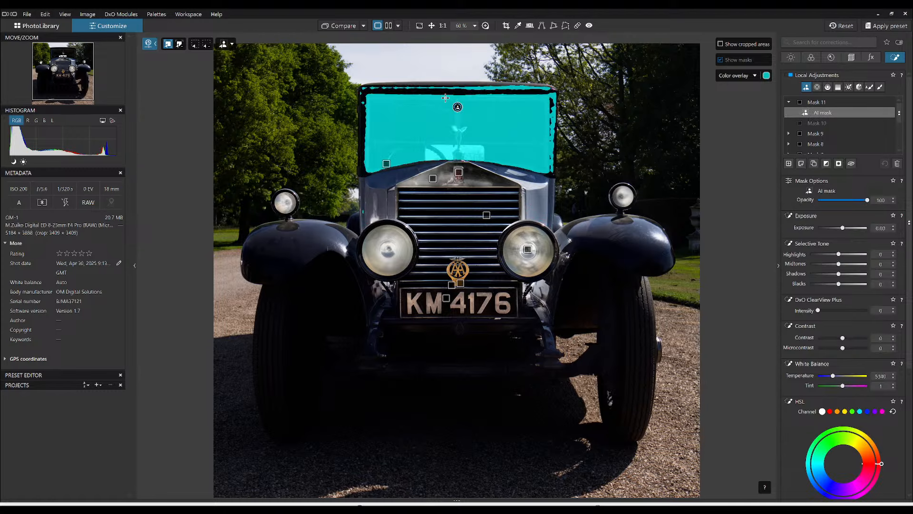
{"action": "left_click", "coordinate": [444, 99]}
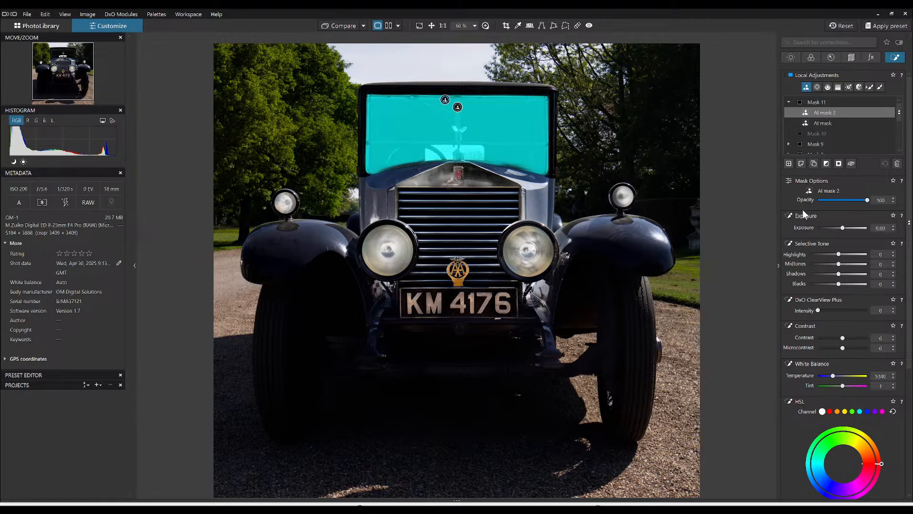
- Set the windscreen mask's highlights to 77, midtones 52, shadows 28, ClearView Plus intensity 61 and microcontrast 58
{"action": "left_click", "coordinate": [861, 254]}
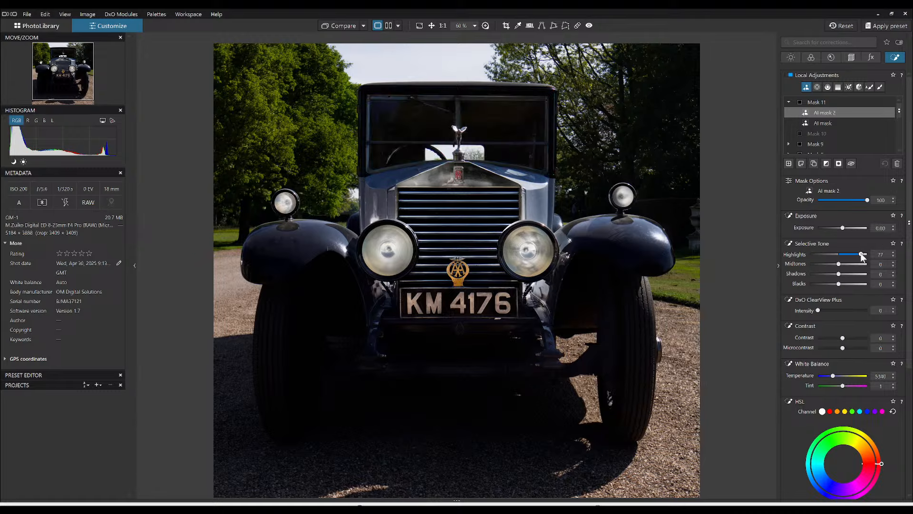
{"action": "left_click", "coordinate": [855, 263]}
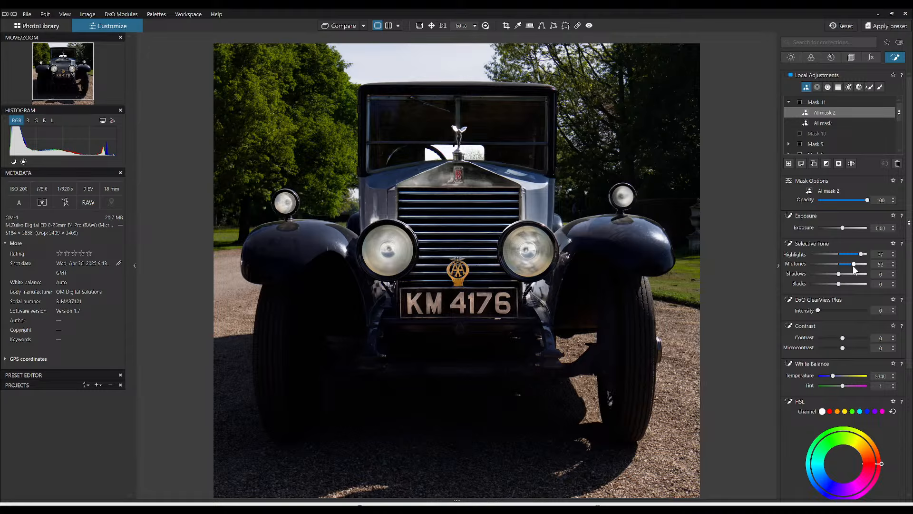
{"action": "left_click", "coordinate": [848, 274]}
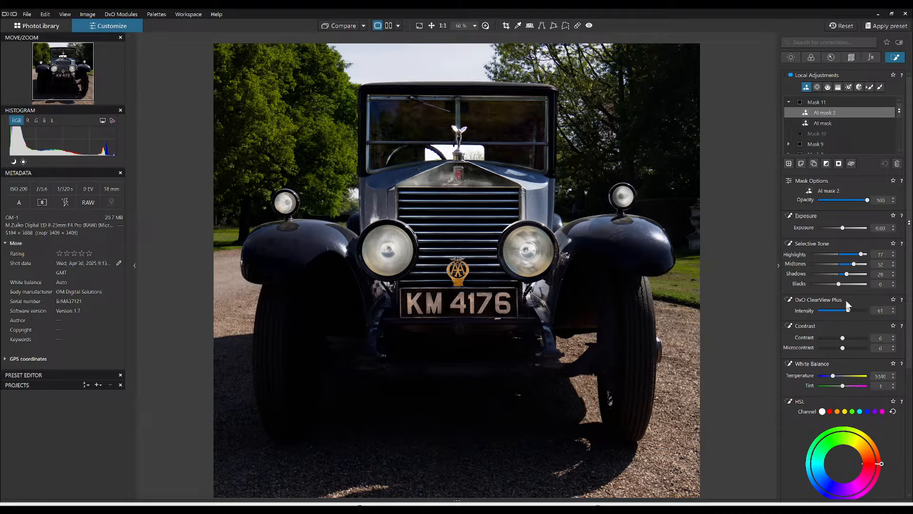
{"action": "left_click", "coordinate": [854, 347]}
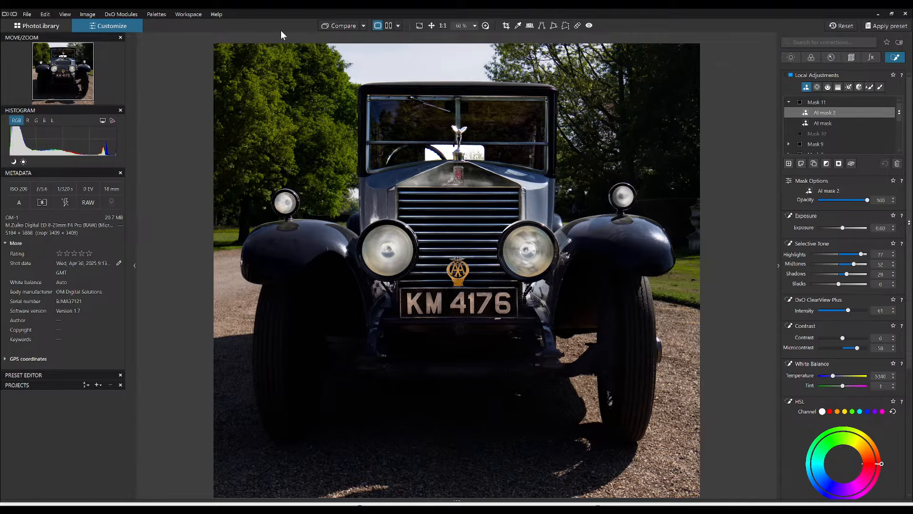
- Compare the edited car photo with its earlier version to check the local adjustments
{"action": "left_click", "coordinate": [338, 30]}
{"action": "left_click", "coordinate": [338, 30]}
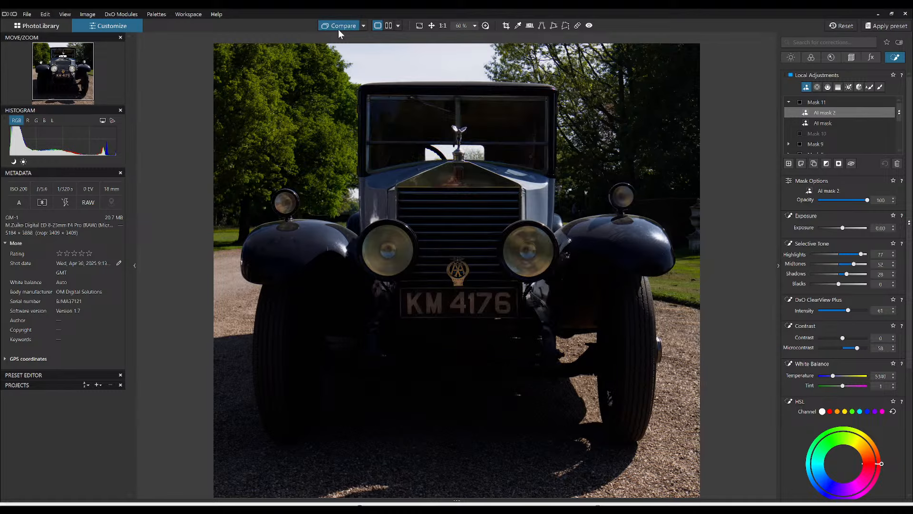
{"action": "left_click", "coordinate": [338, 30]}
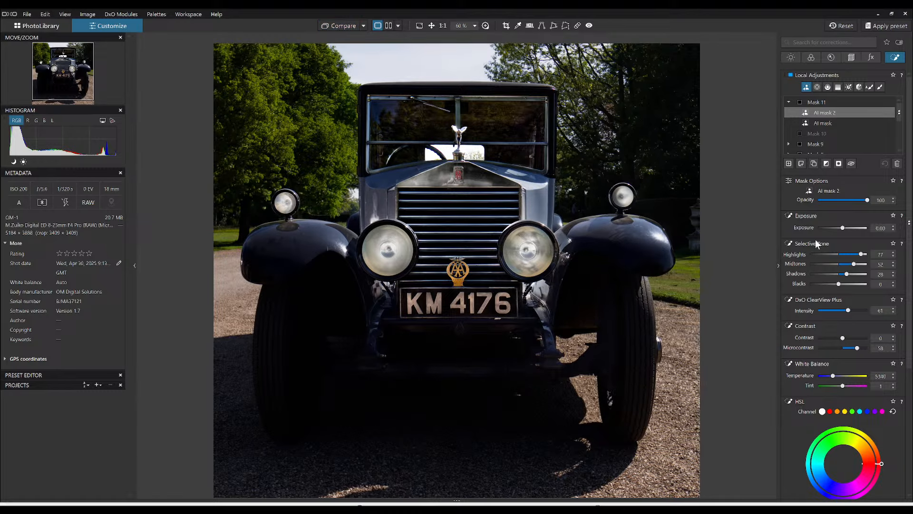
- Add a new control line mask fading upward from the ground to the radiator, with chroma selectivity 62 and luma 69
{"action": "left_click", "coordinate": [789, 163]}
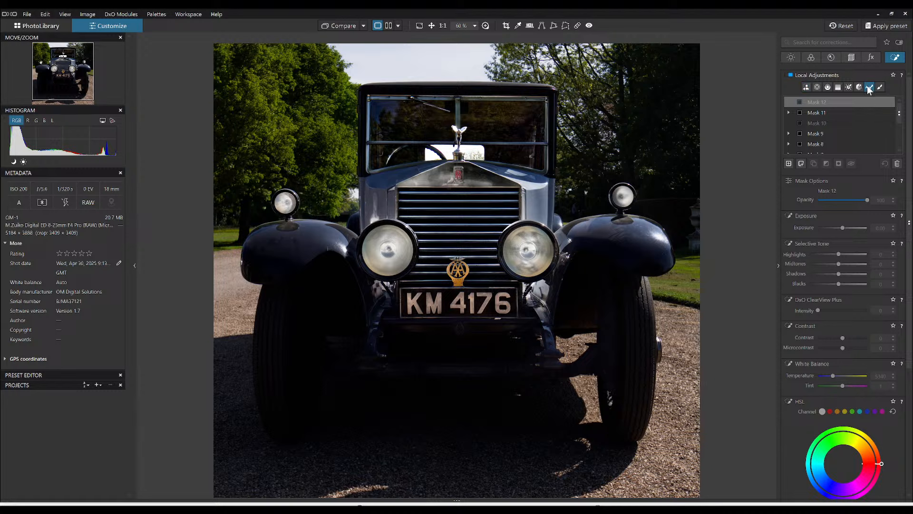
{"action": "left_click", "coordinate": [820, 87]}
{"action": "left_click", "coordinate": [827, 88]}
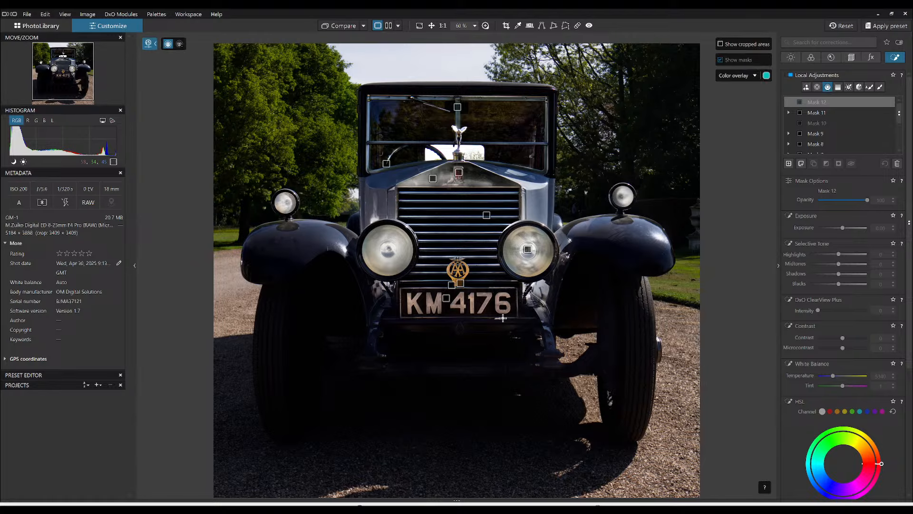
{"action": "left_click_drag", "start_coordinate": [477, 417], "coordinate": [477, 221]}
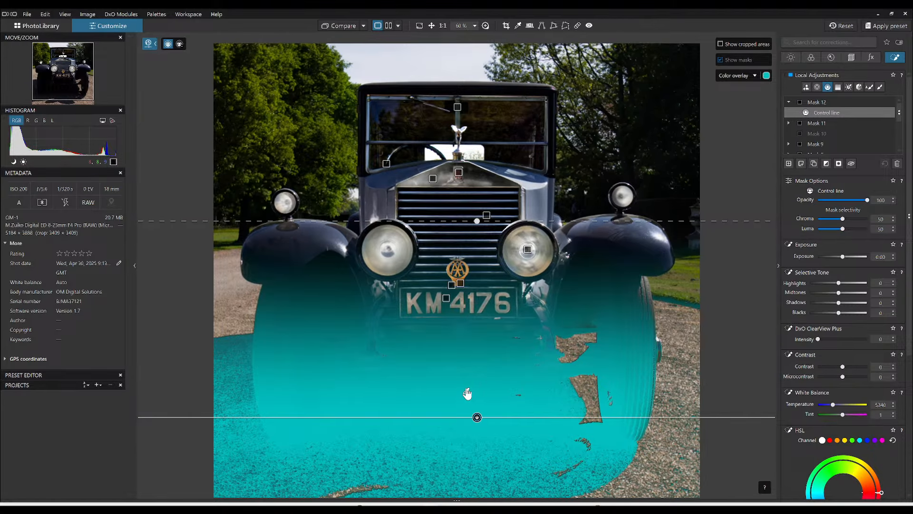
{"action": "mouse_move", "coordinate": [842, 229]}
{"action": "left_mouse_down"}
{"action": "mouse_move", "coordinate": [853, 231]}
{"action": "mouse_move", "coordinate": [849, 219]}
{"action": "left_mouse_up"}
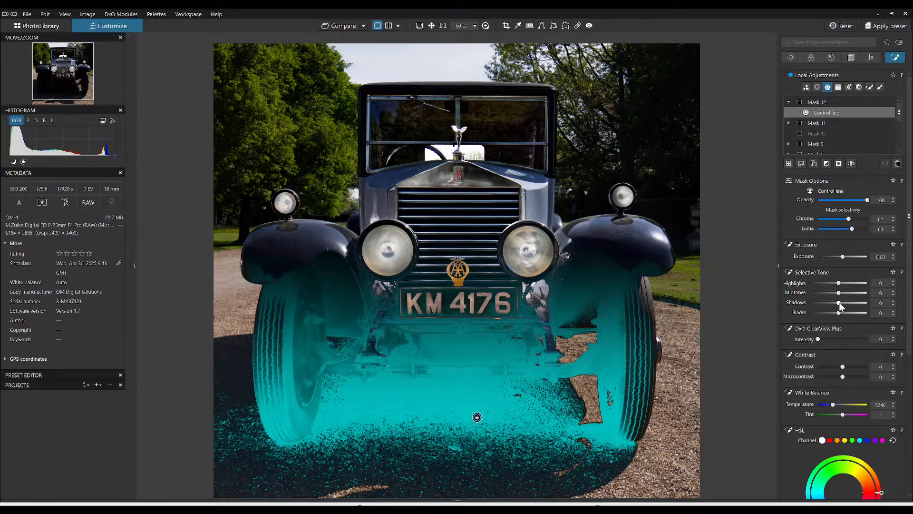
- Set the control line mask's highlights to 65, midtones 50, shadows 29, ClearView Plus intensity 44 and microcontrast 38, keeping exposure at 0.00
{"action": "left_click_drag", "start_coordinate": [839, 303], "coordinate": [857, 283]}
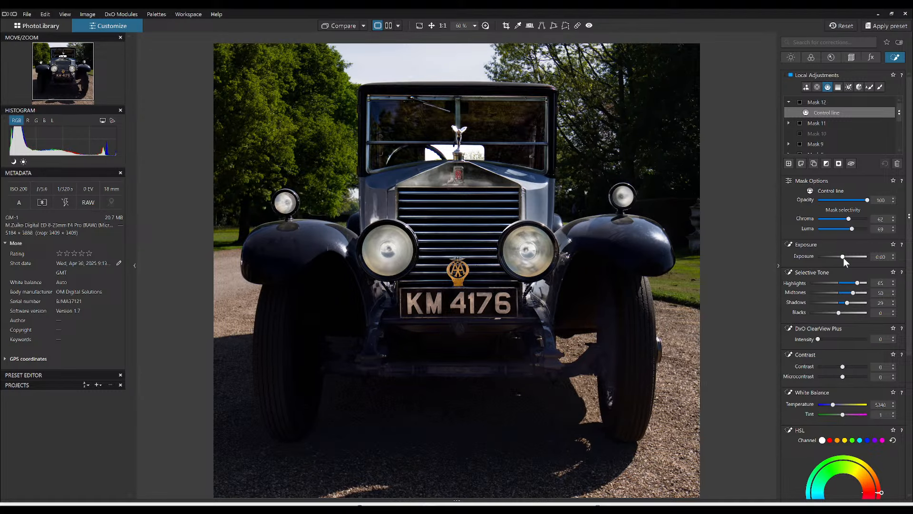
{"action": "left_click_drag", "start_coordinate": [846, 256], "coordinate": [845, 256]}
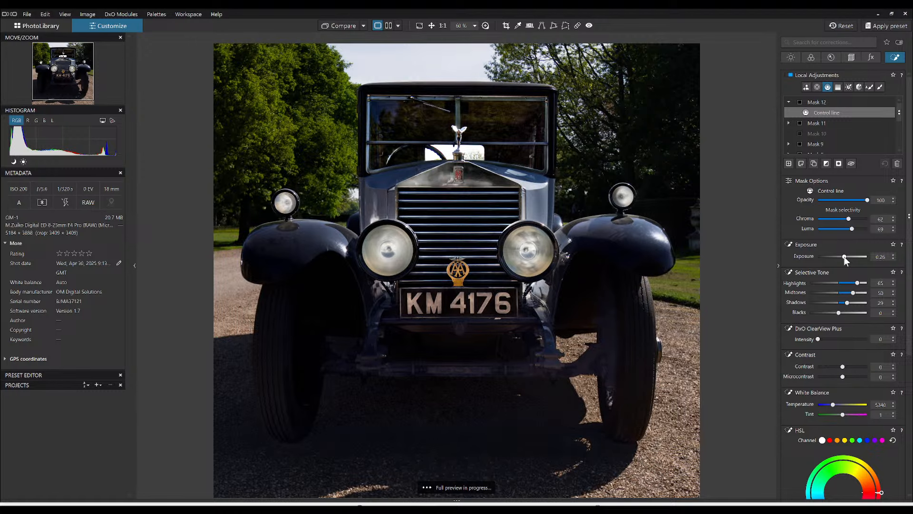
{"action": "left_click", "coordinate": [839, 339]}
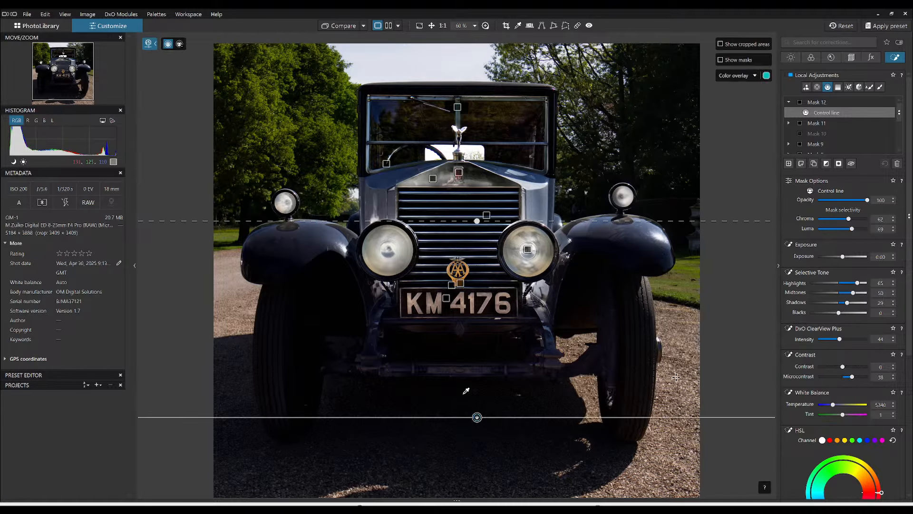
- Set the photo's lens sharpness optimization to intensity 173 and details 64
{"action": "scroll", "coordinate": [701, 373], "scroll_direction": "down", "scroll_amount": 3}
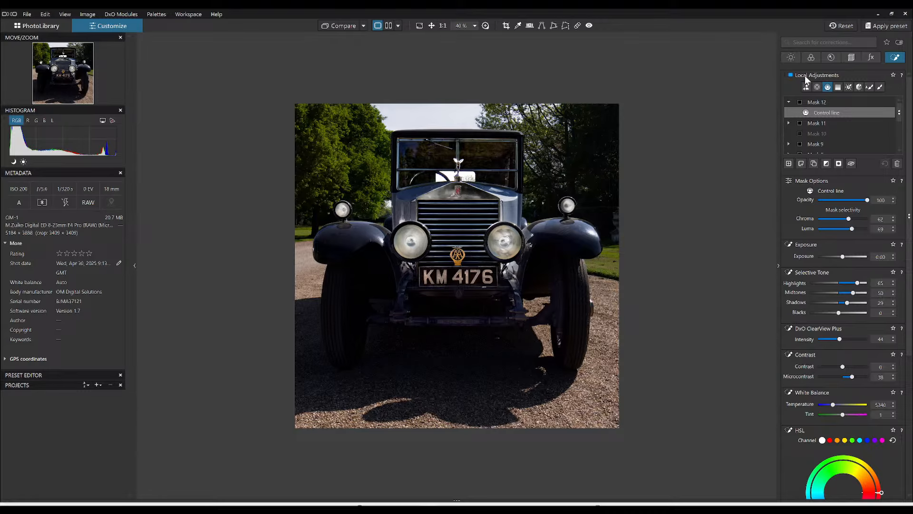
{"action": "left_click", "coordinate": [830, 58]}
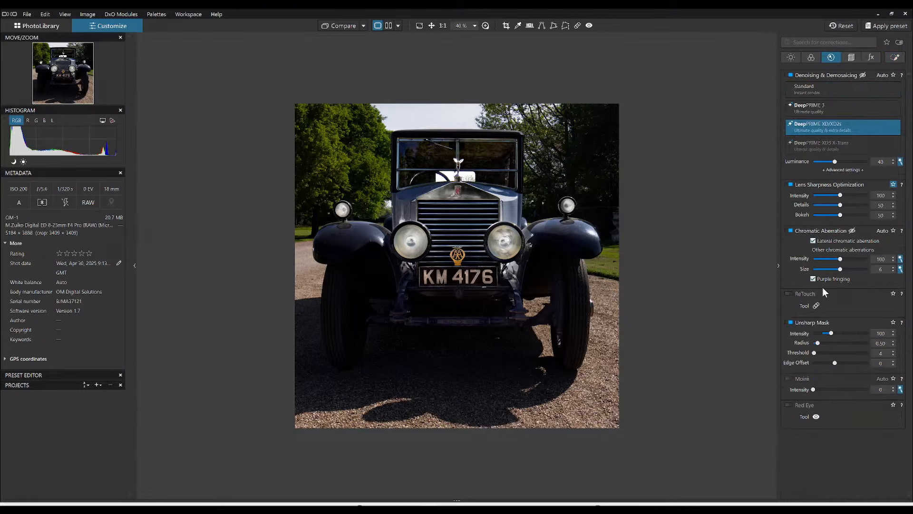
{"action": "left_click", "coordinate": [848, 205]}
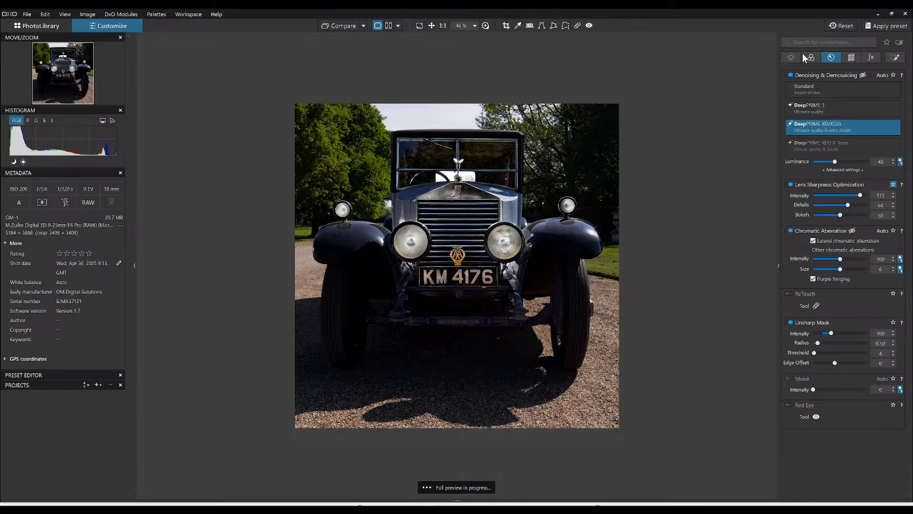
- Set the whole photo's ClearView Plus intensity to 43, microcontrast to 24 and selective tone shadows to 22
{"action": "left_click", "coordinate": [792, 59]}
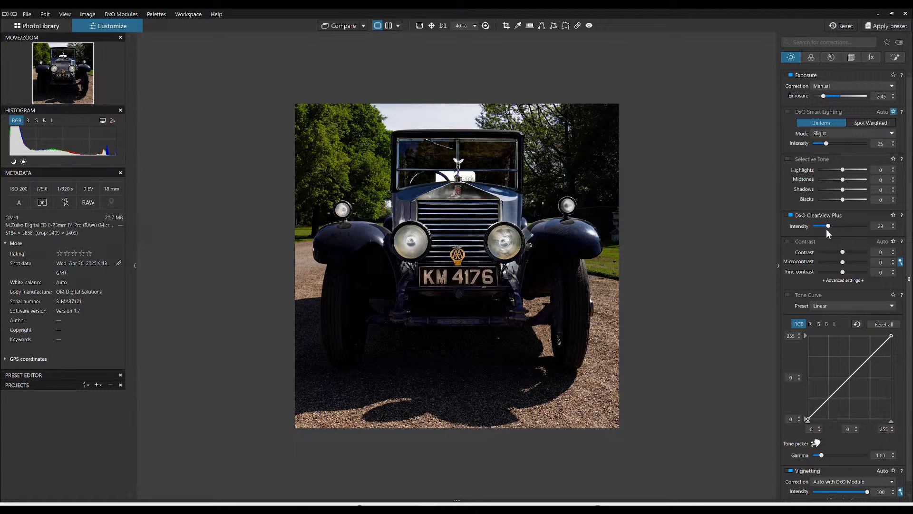
{"action": "left_click_drag", "start_coordinate": [828, 229], "coordinate": [837, 228]}
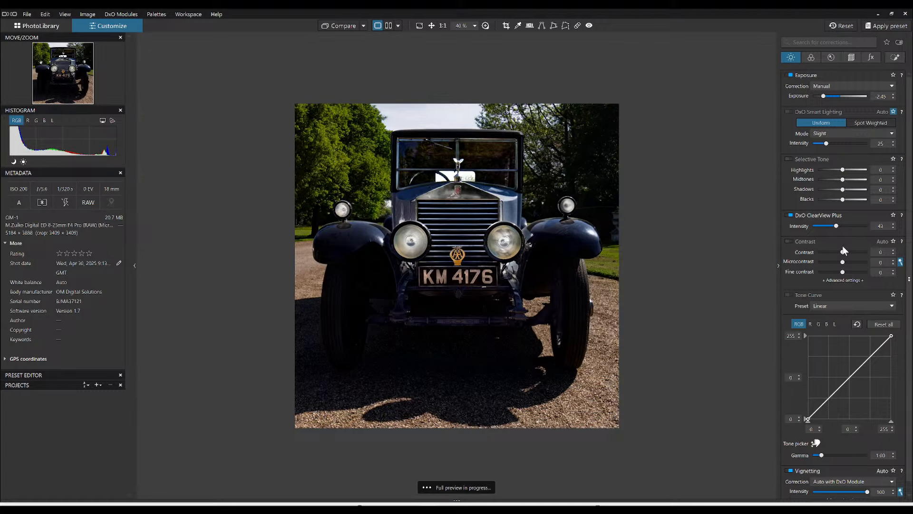
{"action": "left_click_drag", "start_coordinate": [843, 261], "coordinate": [849, 262]}
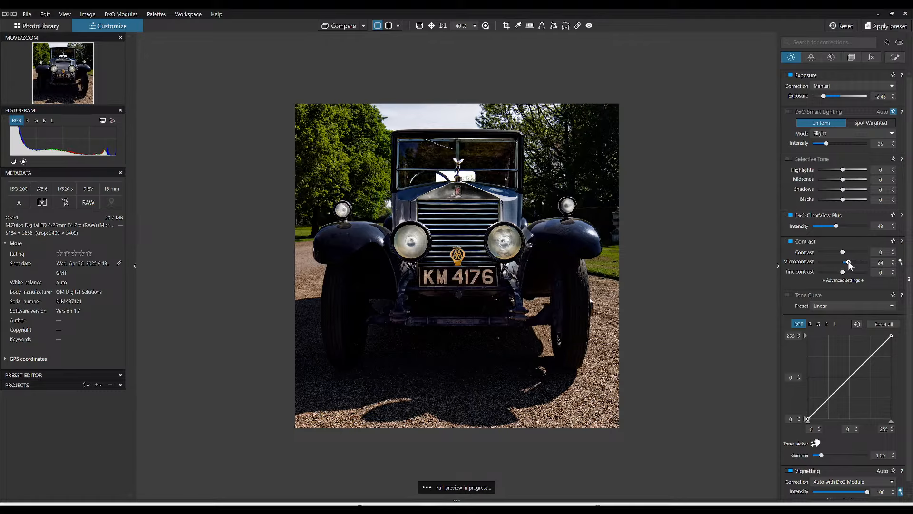
{"action": "left_click_drag", "start_coordinate": [843, 190], "coordinate": [848, 191]}
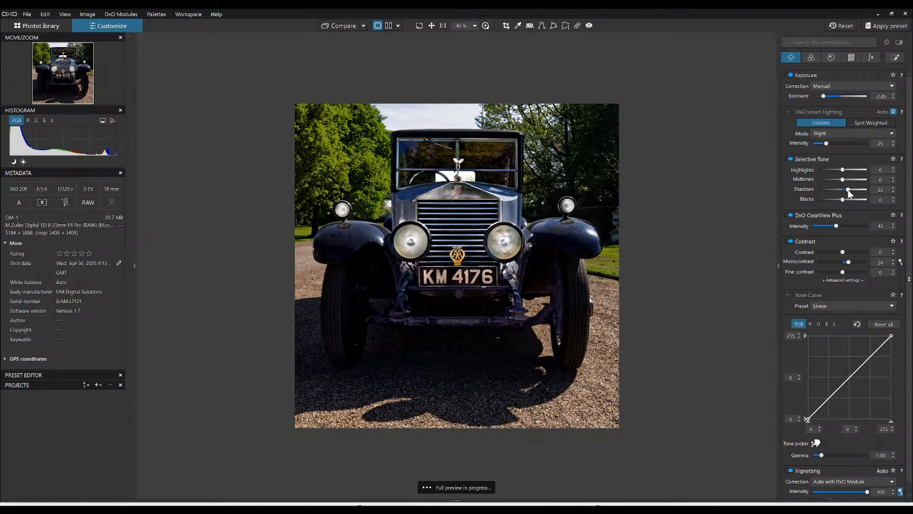
{"action": "left_click_drag", "start_coordinate": [848, 189], "coordinate": [848, 190]}
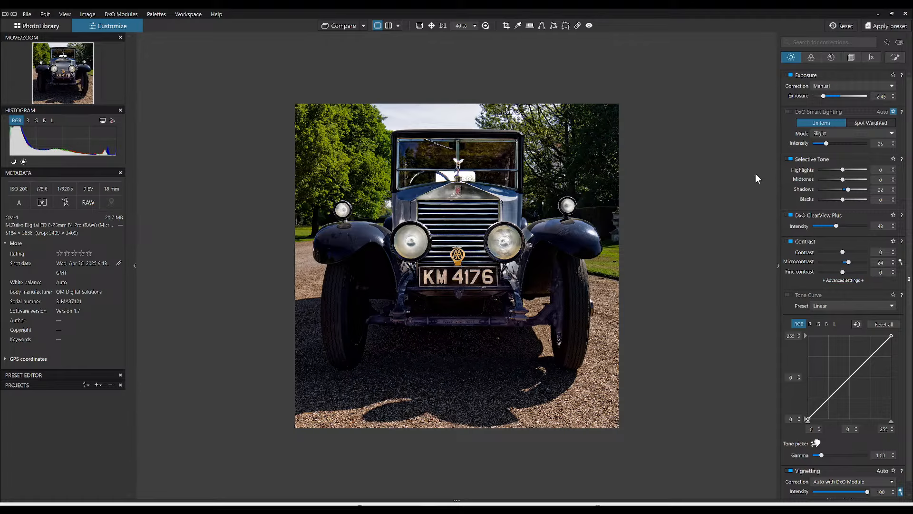
{"action": "right_click", "coordinate": [552, 134]}
{"action": "left_click", "coordinate": [576, 138]}
{"action": "key", "text": "Escape"}
- Review the comparison reference choices and display the edited photo in a side-by-side comparison
{"action": "left_click", "coordinate": [363, 26]}
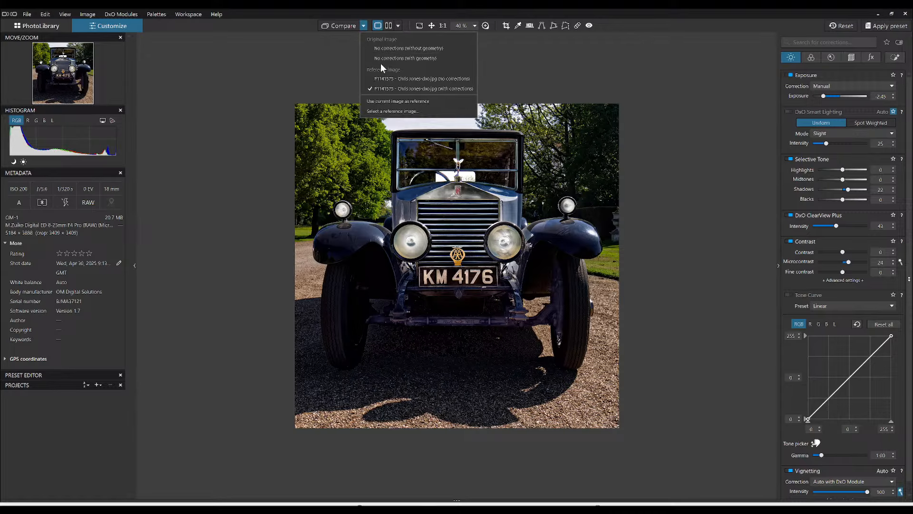
{"action": "left_click", "coordinate": [364, 26]}
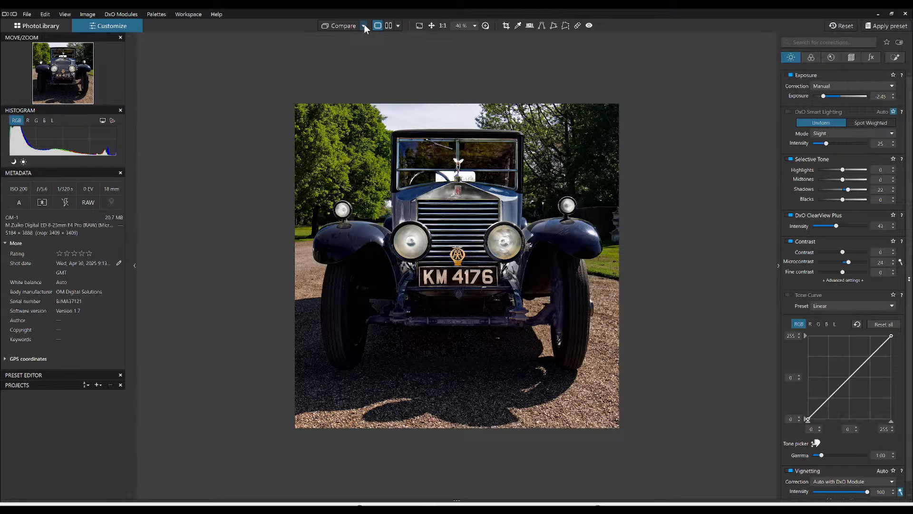
{"action": "left_click", "coordinate": [364, 25]}
{"action": "left_click", "coordinate": [384, 76]}
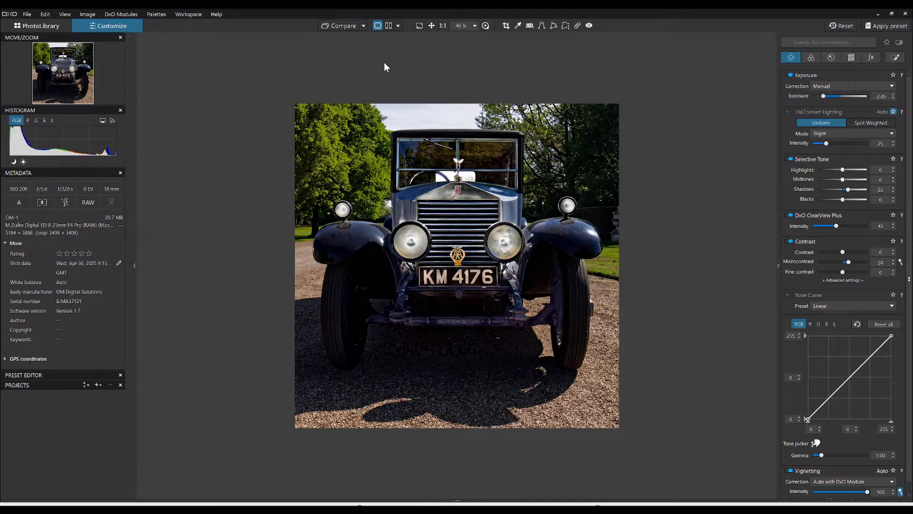
{"action": "left_click", "coordinate": [388, 26]}
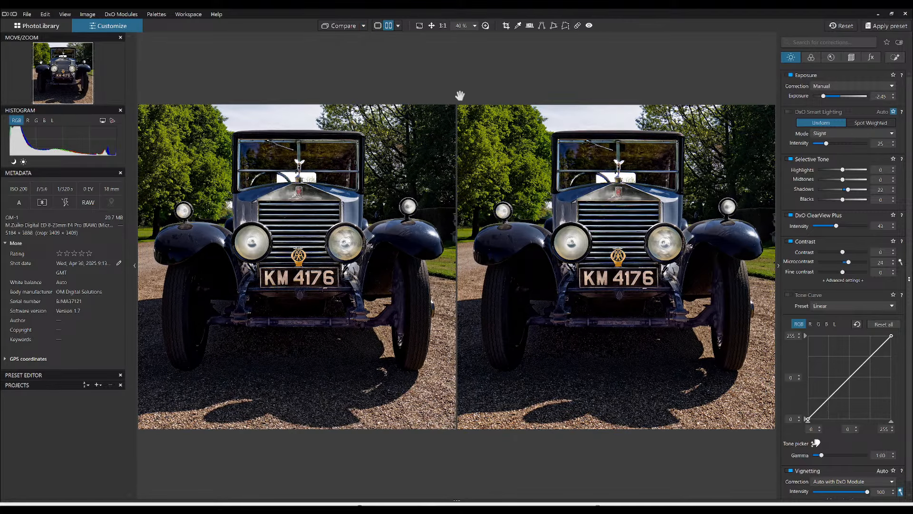
- Reset all corrections on the vintage car photo and inspect it side by side with the reference image in an enlarged comparison area
{"action": "left_click", "coordinate": [850, 27]}
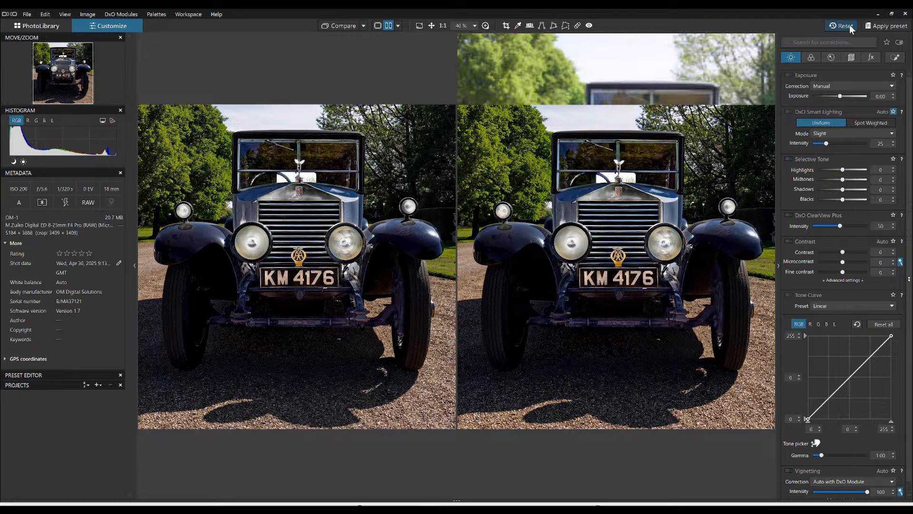
{"action": "key", "text": "F9"}
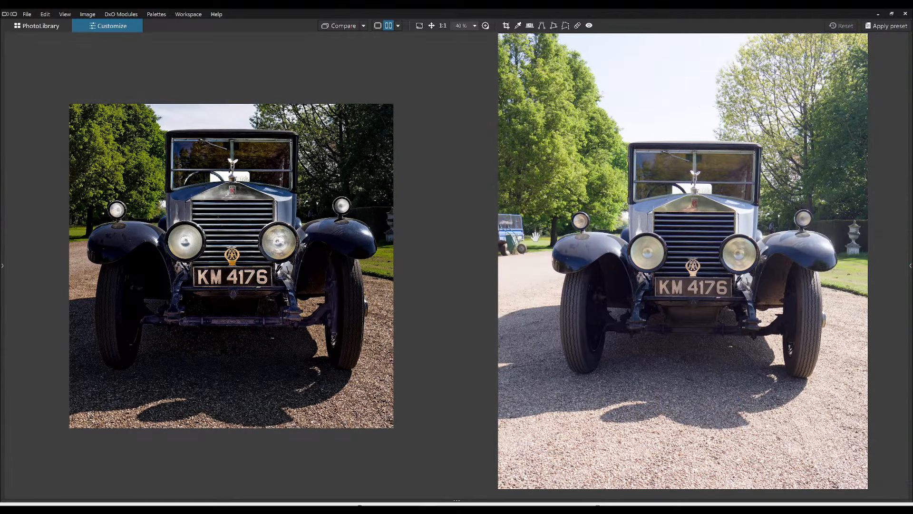
{"action": "scroll", "coordinate": [535, 235], "scroll_direction": "down", "scroll_amount": 2}
{"action": "scroll", "coordinate": [529, 295], "scroll_direction": "up", "scroll_amount": 1}
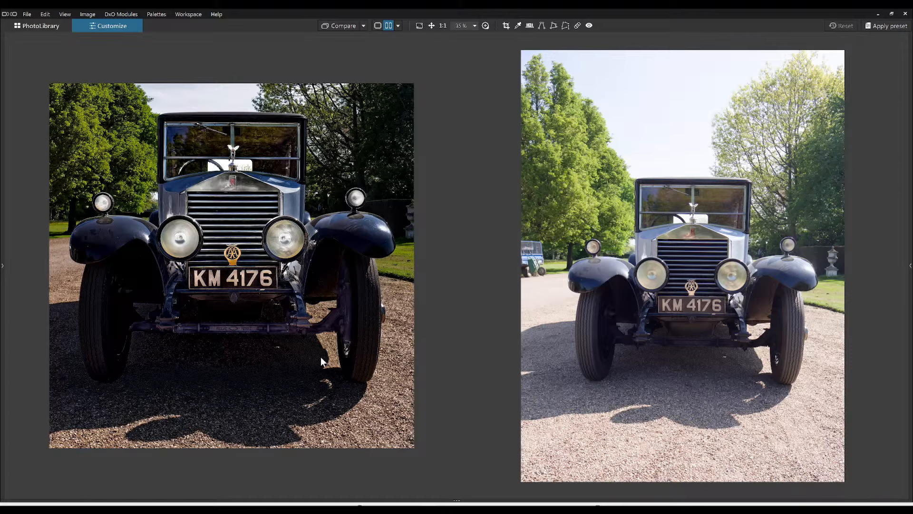
{"action": "scroll", "coordinate": [330, 348], "scroll_direction": "down", "scroll_amount": 2}
{"action": "scroll", "coordinate": [280, 352], "scroll_direction": "up", "scroll_amount": 3}
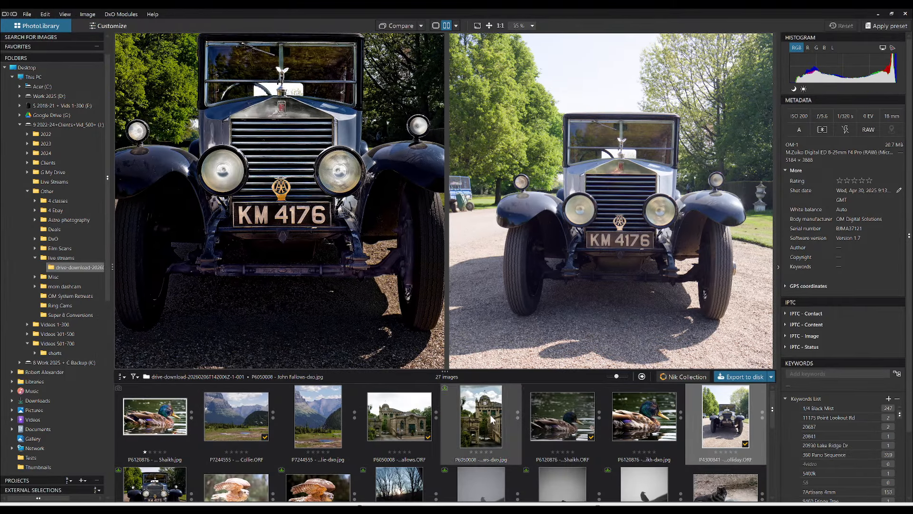
- Select the snowy woodland photo MX1_8740 in the library and examine the sun behind the trees at 100% in single-image view
{"action": "scroll", "coordinate": [490, 414], "scroll_direction": "down", "scroll_amount": 1}
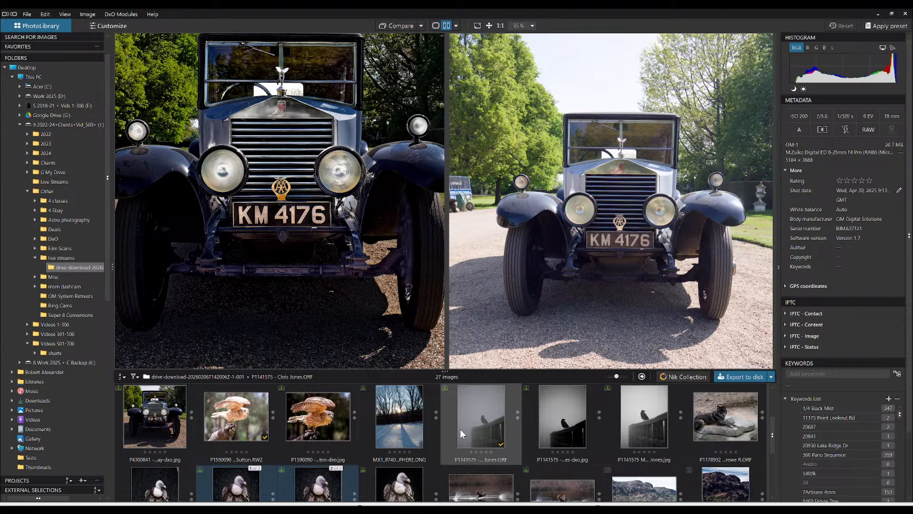
{"action": "left_click", "coordinate": [417, 425]}
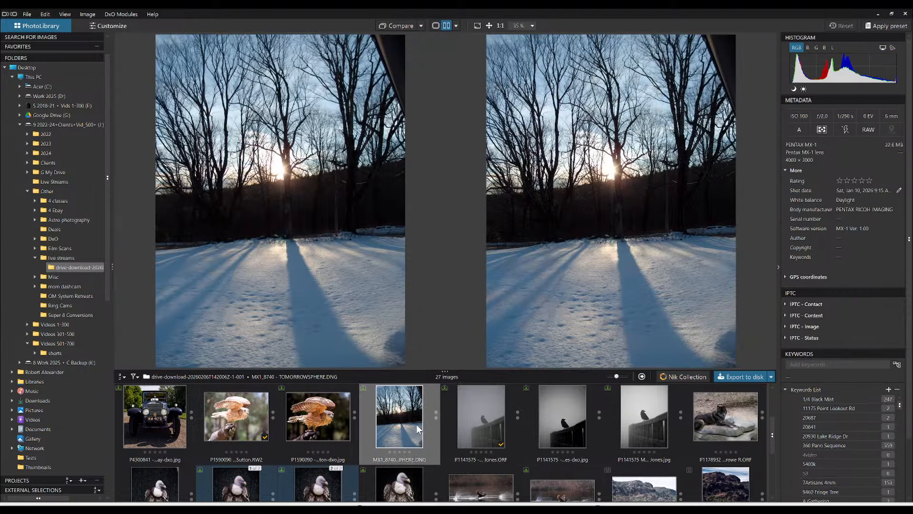
{"action": "left_click", "coordinate": [436, 26]}
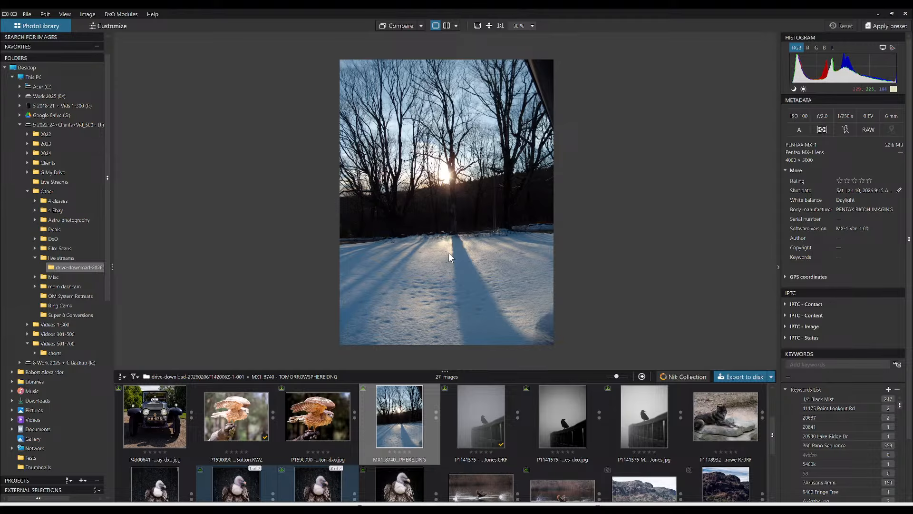
{"action": "scroll", "coordinate": [448, 180], "scroll_direction": "up", "scroll_amount": 3}
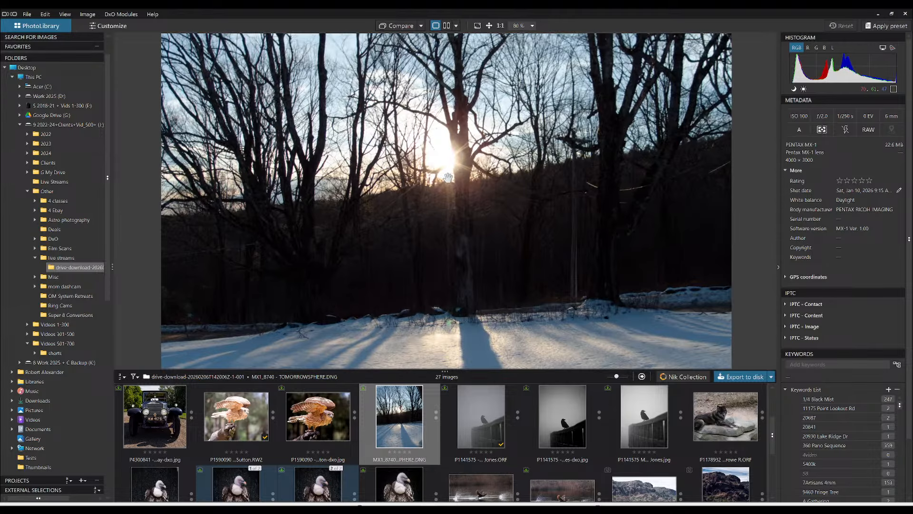
{"action": "scroll", "coordinate": [448, 178], "scroll_direction": "up", "scroll_amount": 1}
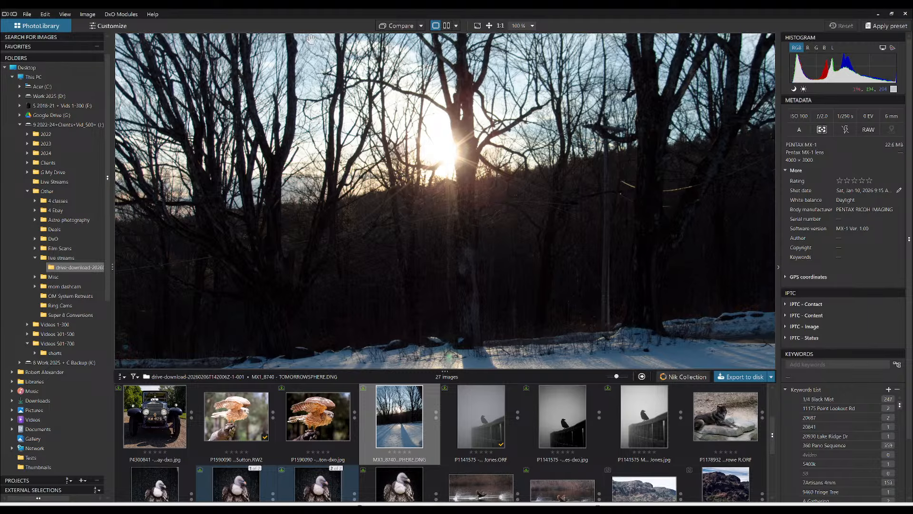
- Open the snowy woodland photo for customization and apply the 00000 demo default preset to it
{"action": "left_click", "coordinate": [121, 30]}
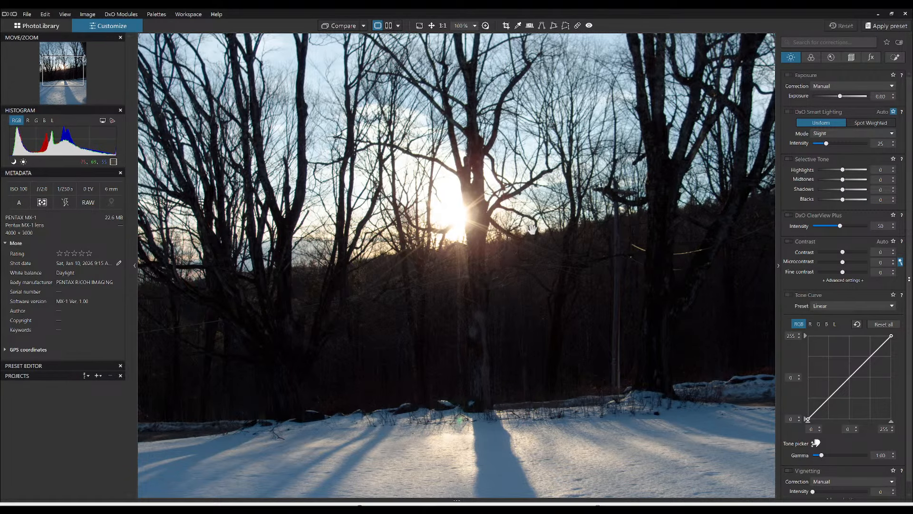
{"action": "scroll", "coordinate": [449, 203], "scroll_direction": "down", "scroll_amount": 1}
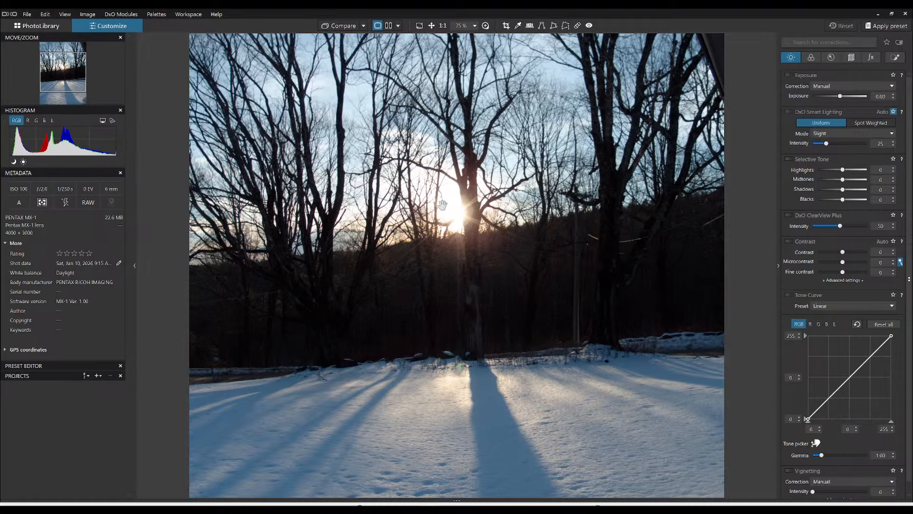
{"action": "scroll", "coordinate": [442, 204], "scroll_direction": "down", "scroll_amount": 3}
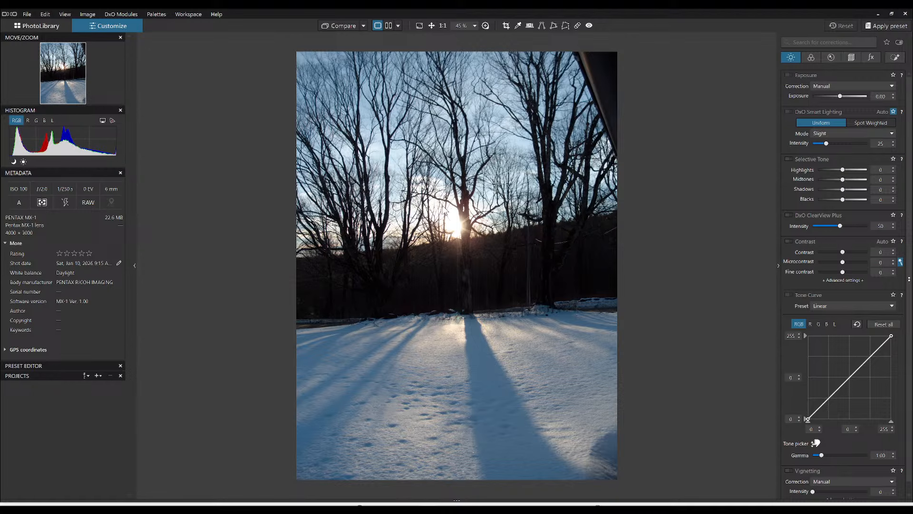
{"action": "left_click", "coordinate": [851, 58]}
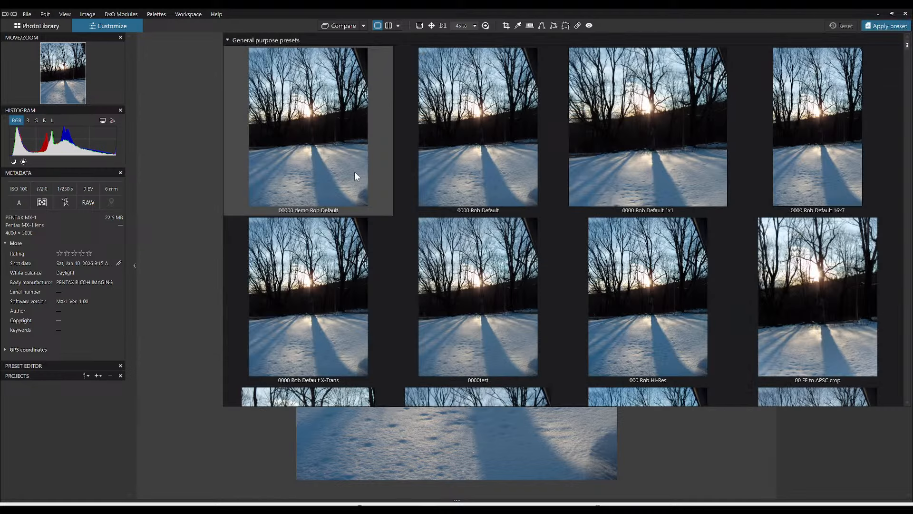
{"action": "double_click", "coordinate": [357, 174]}
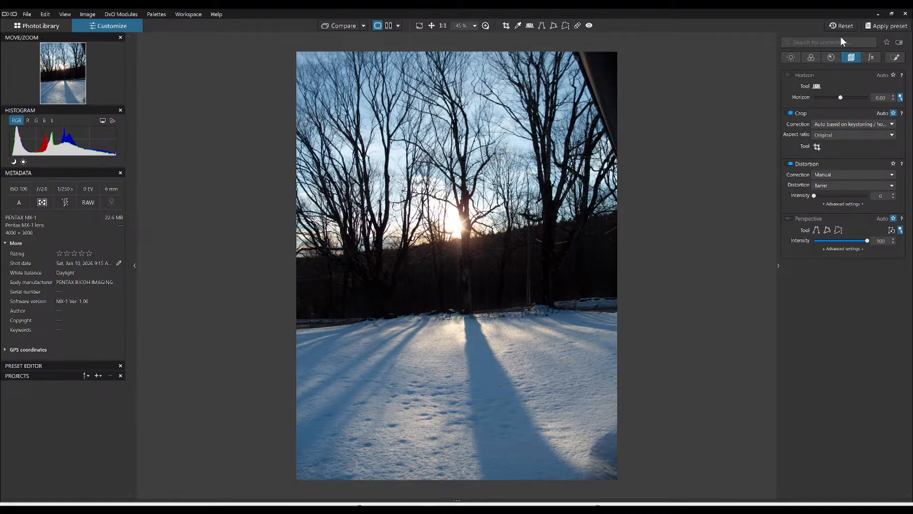
- Return to the photo library and download and install the Pentax MX-1 + Pentax MX-1 lens optics module
{"action": "left_click", "coordinate": [41, 27]}
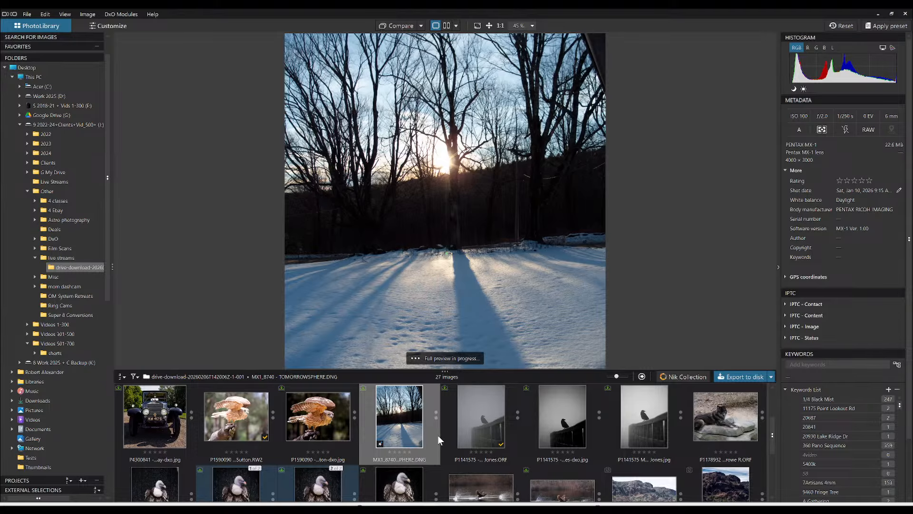
{"action": "scroll", "coordinate": [437, 435], "scroll_direction": "down", "scroll_amount": 1}
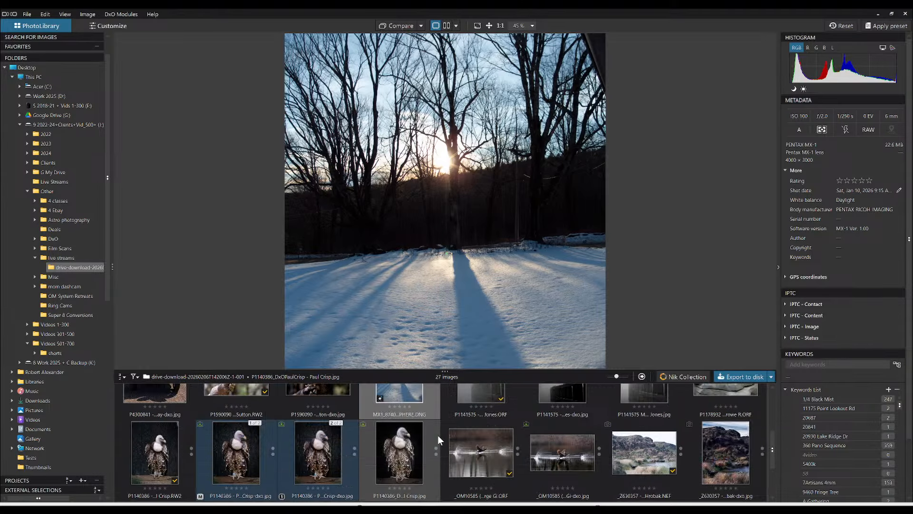
{"action": "scroll", "coordinate": [437, 435], "scroll_direction": "up", "scroll_amount": 1}
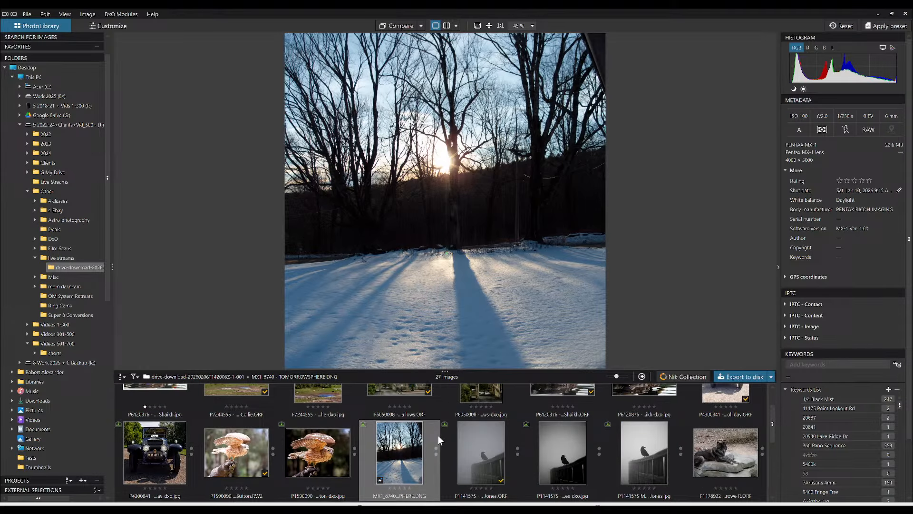
{"action": "left_click", "coordinate": [362, 424]}
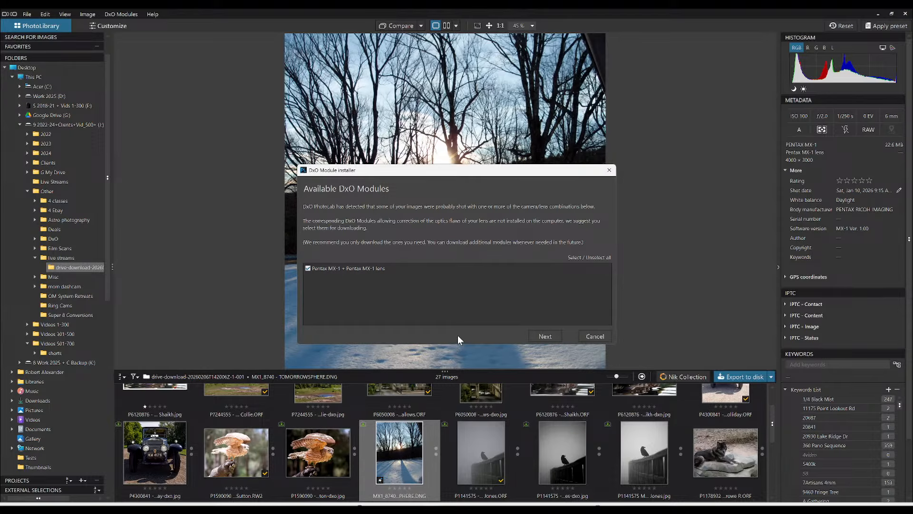
{"action": "left_click", "coordinate": [542, 338]}
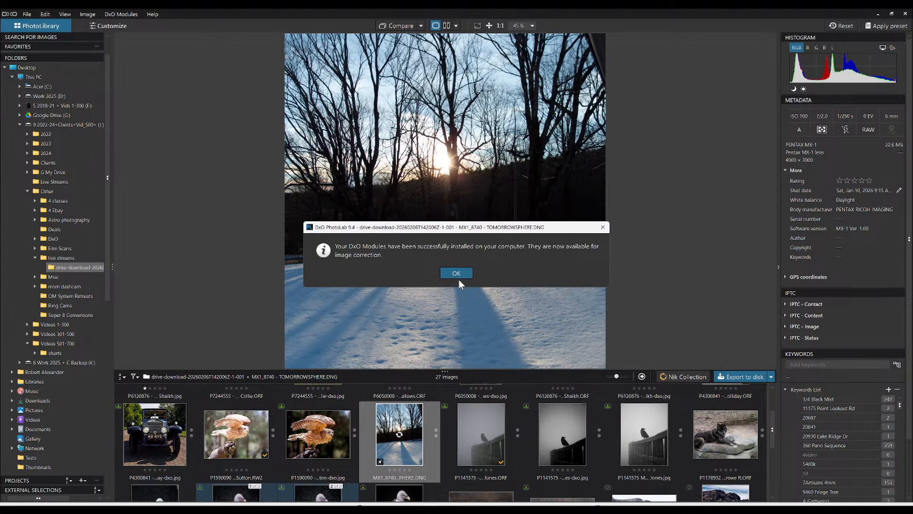
{"action": "left_click", "coordinate": [457, 272]}
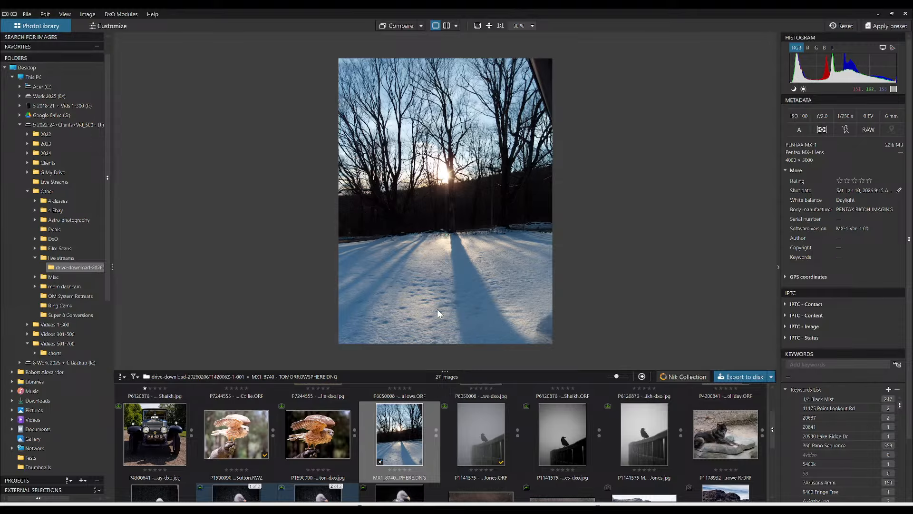
- Crop the snowy photo at its original aspect ratio to about 1940 × 2587 px, framing the sun and the central tree's shadow
{"action": "left_click", "coordinate": [108, 26]}
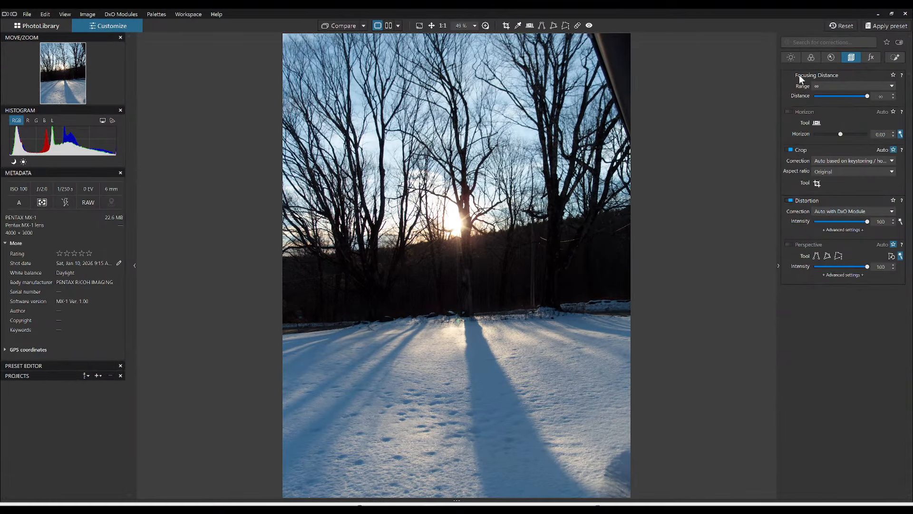
{"action": "left_click", "coordinate": [818, 186]}
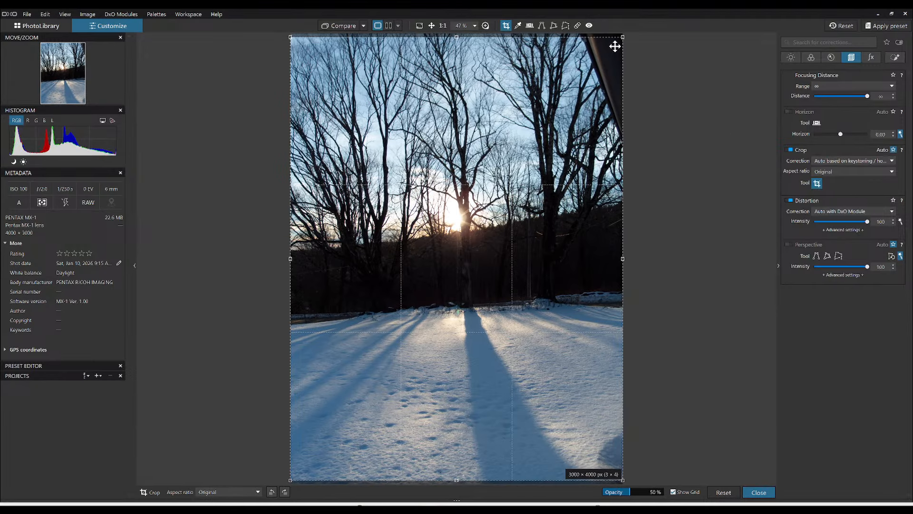
{"action": "left_click_drag", "start_coordinate": [622, 37], "coordinate": [505, 194]}
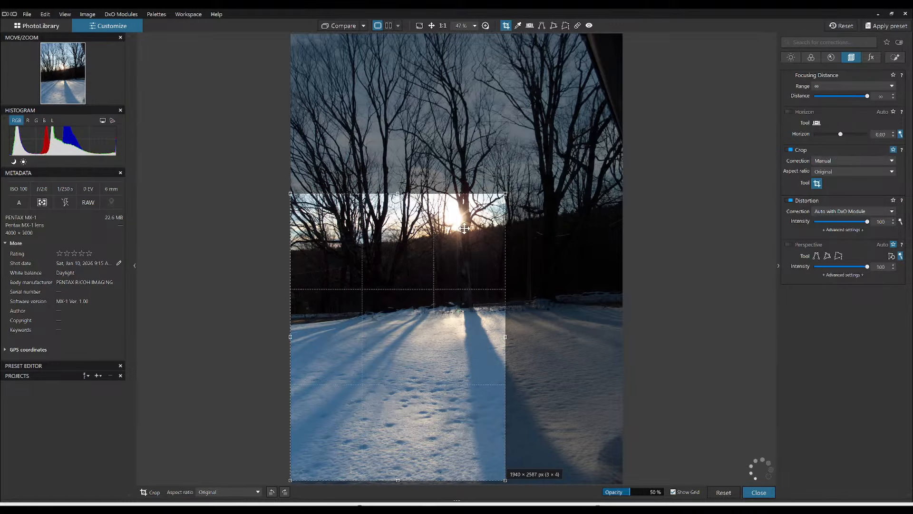
{"action": "left_click_drag", "start_coordinate": [415, 334], "coordinate": [441, 268]}
{"action": "key", "text": "Return"}
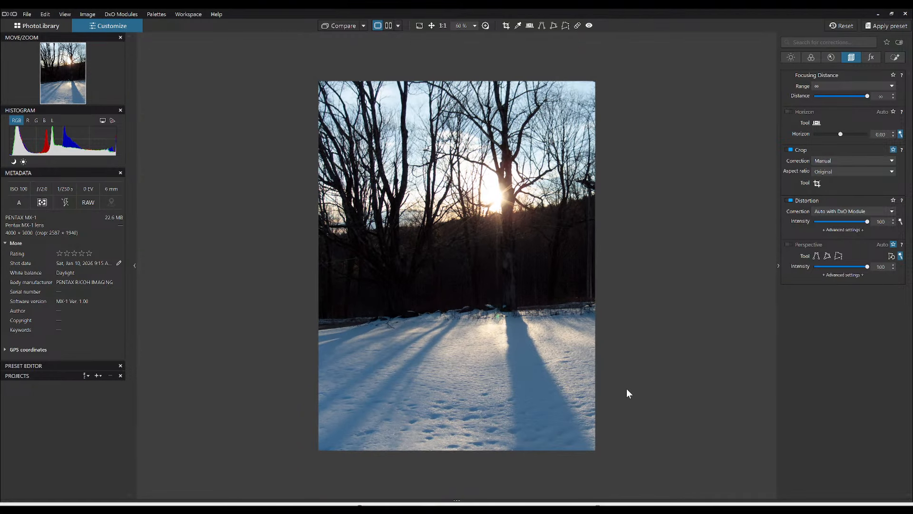
- Set the photo's horizon rotation to 1.20 and tighten the crop to about 1928 × 2570 px
{"action": "left_click", "coordinate": [817, 183]}
{"action": "left_click_drag", "start_coordinate": [535, 271], "coordinate": [532, 272]}
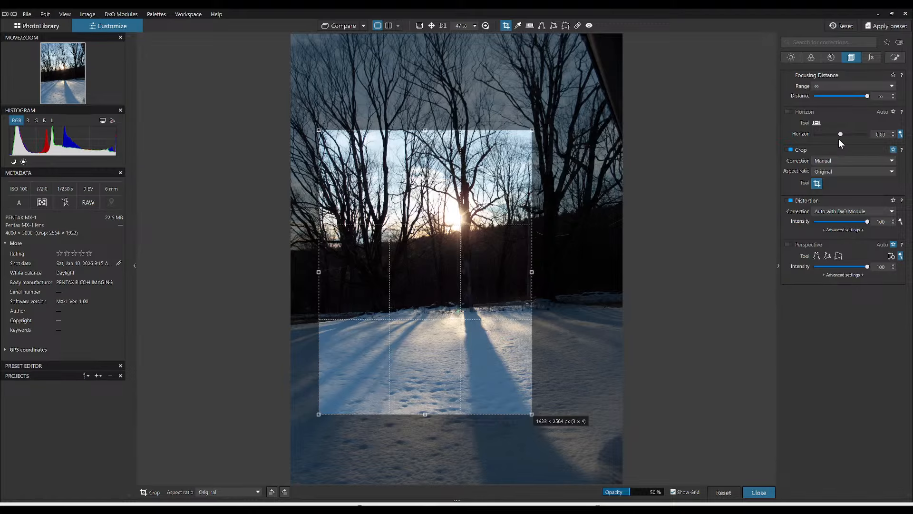
{"action": "left_click", "coordinate": [840, 135]}
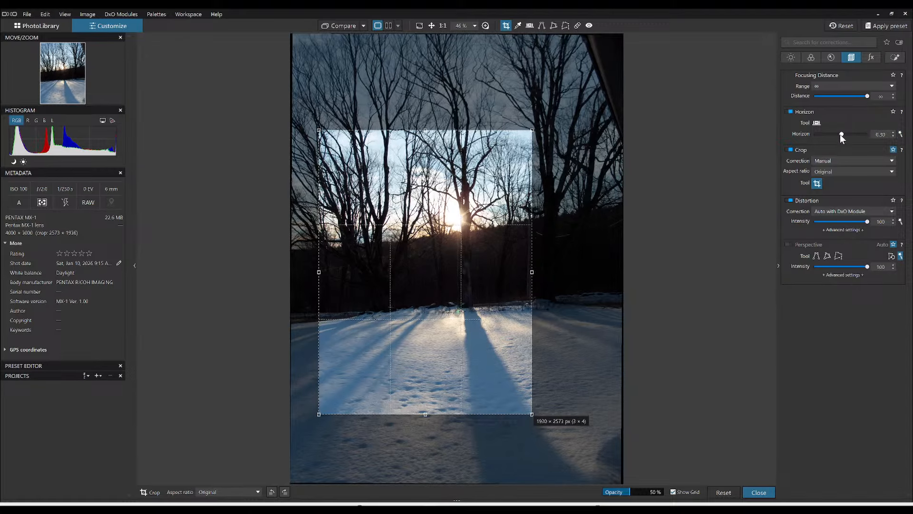
{"action": "scroll", "coordinate": [840, 134], "scroll_direction": "up", "scroll_amount": 4}
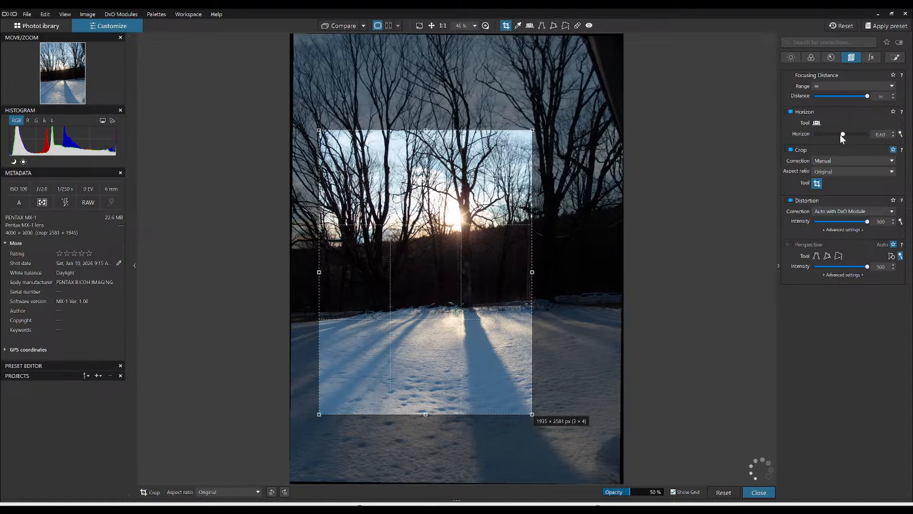
{"action": "scroll", "coordinate": [840, 135], "scroll_direction": "up", "scroll_amount": 5}
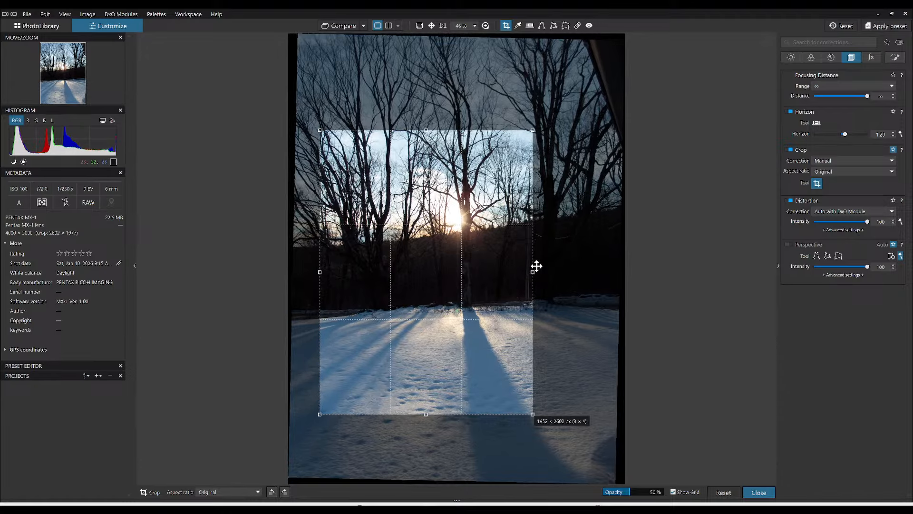
{"action": "left_click_drag", "start_coordinate": [533, 270], "coordinate": [529, 270]}
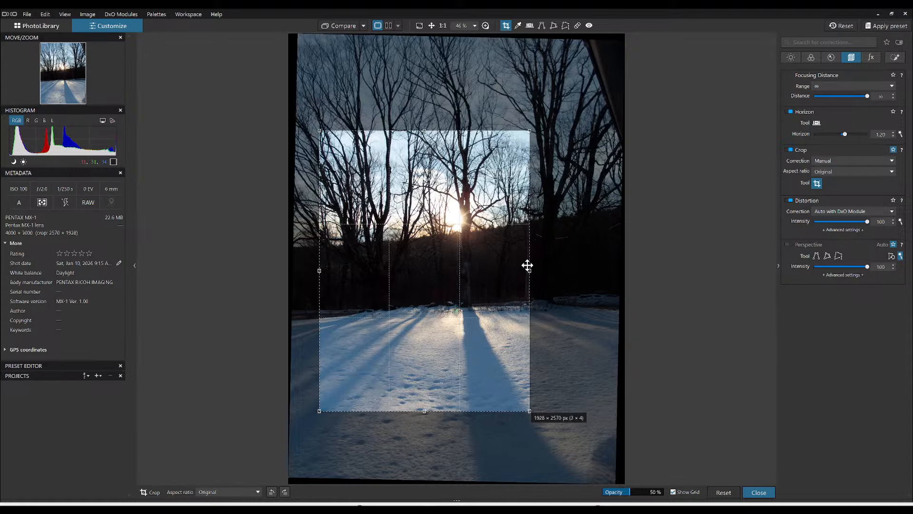
{"action": "key", "text": "Return"}
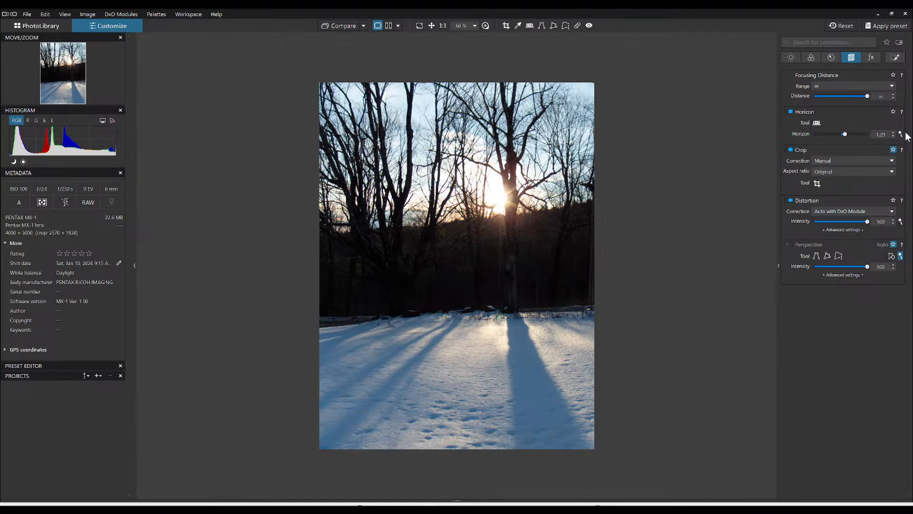
- Add a control line mask over the sky and set its ClearView Plus intensity to 50 and highlights to -71
{"action": "left_click", "coordinate": [895, 57]}
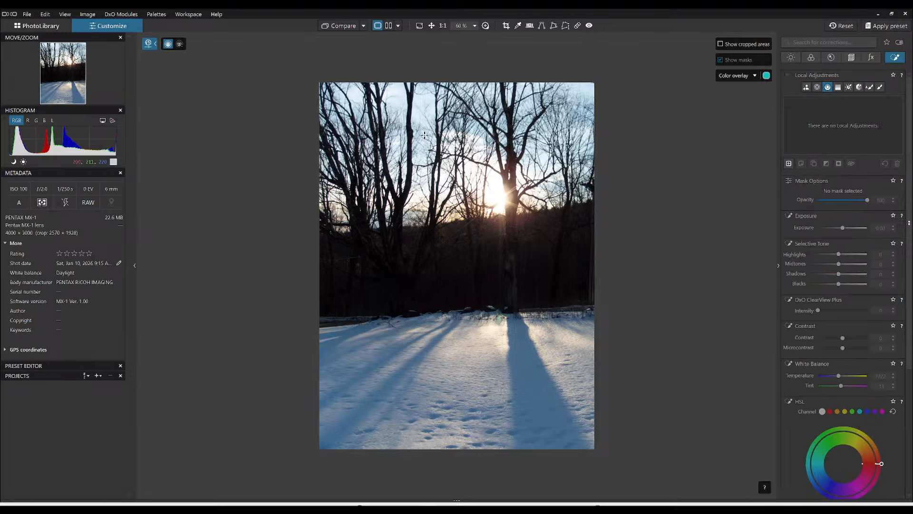
{"action": "left_click_drag", "start_coordinate": [423, 121], "coordinate": [423, 275]}
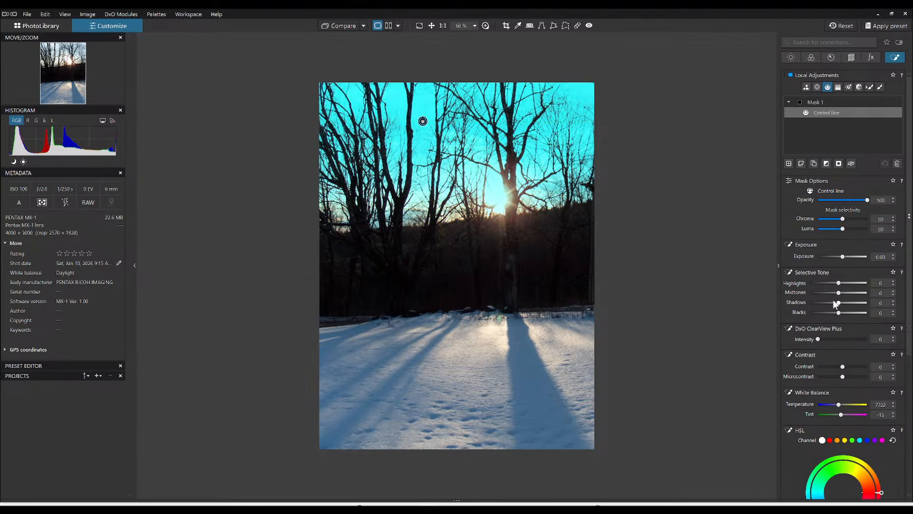
{"action": "left_click", "coordinate": [843, 339]}
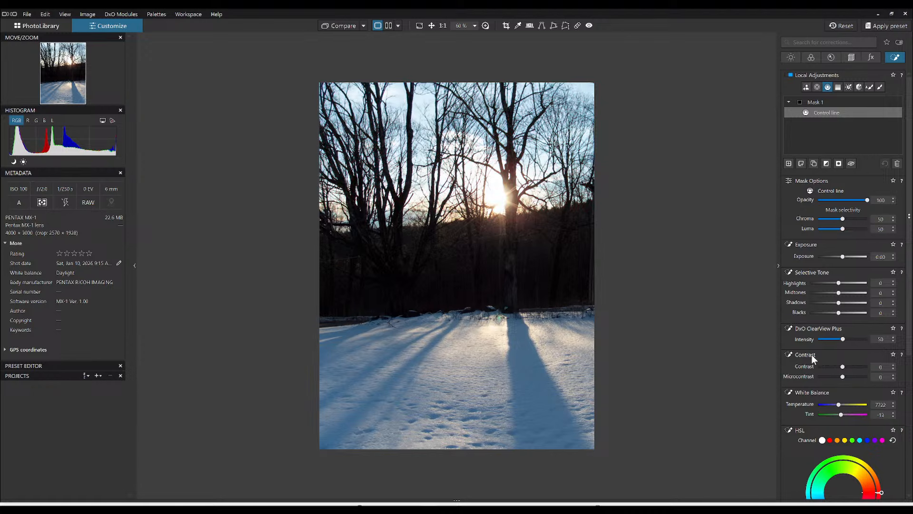
{"action": "scroll", "coordinate": [814, 355], "scroll_direction": "down", "scroll_amount": 1}
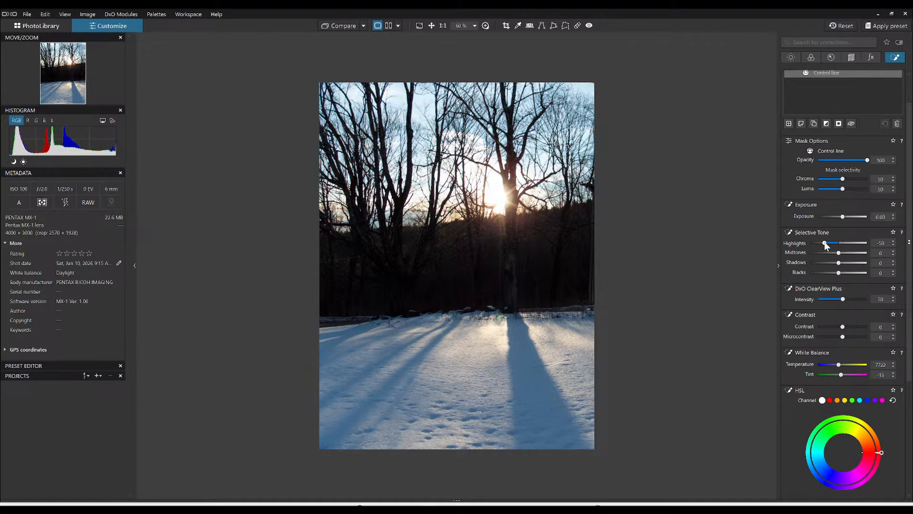
{"action": "left_click_drag", "start_coordinate": [825, 244], "coordinate": [818, 243]}
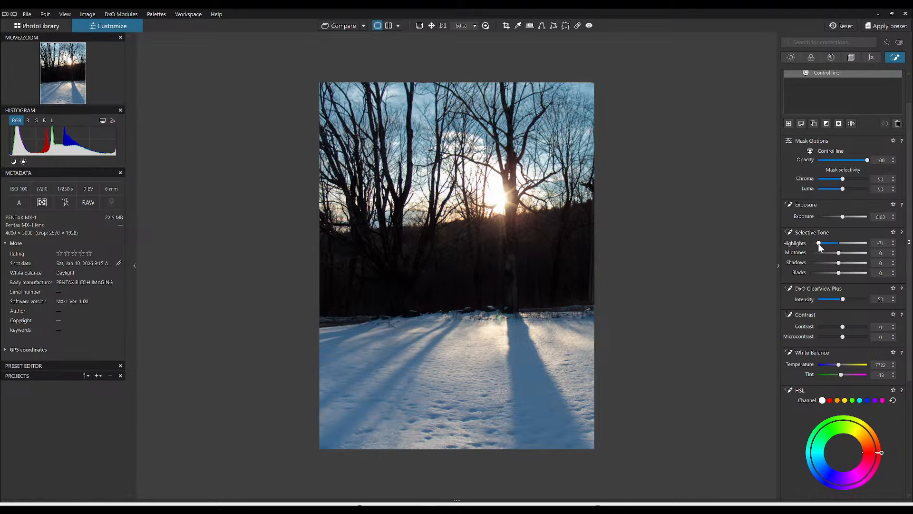
- Try a warmer white balance temperature on the sky's control line mask and undo the change
{"action": "scroll", "coordinate": [809, 300], "scroll_direction": "down", "scroll_amount": 1}
{"action": "scroll", "coordinate": [804, 305], "scroll_direction": "down", "scroll_amount": 1}
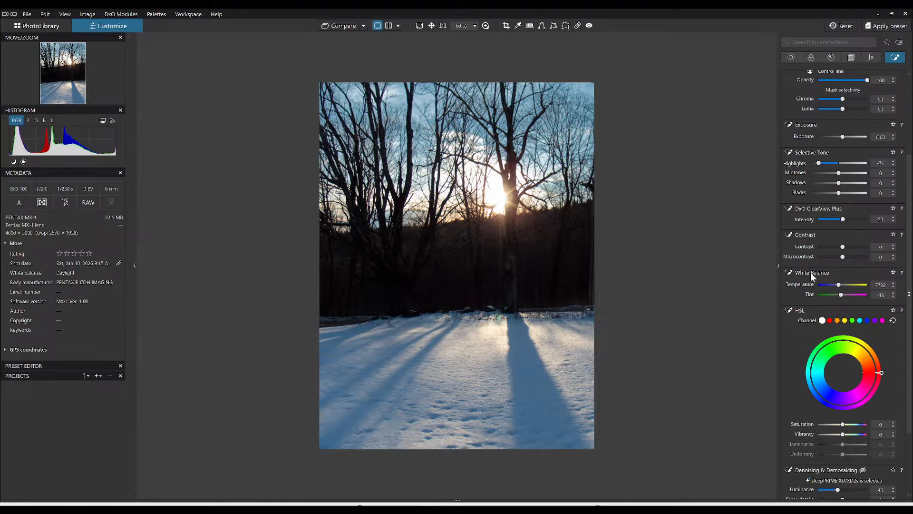
{"action": "left_click_drag", "start_coordinate": [835, 286], "coordinate": [842, 286]}
{"action": "key", "text": "ctrl+z"}
{"action": "scroll", "coordinate": [809, 197], "scroll_direction": "up", "scroll_amount": 3}
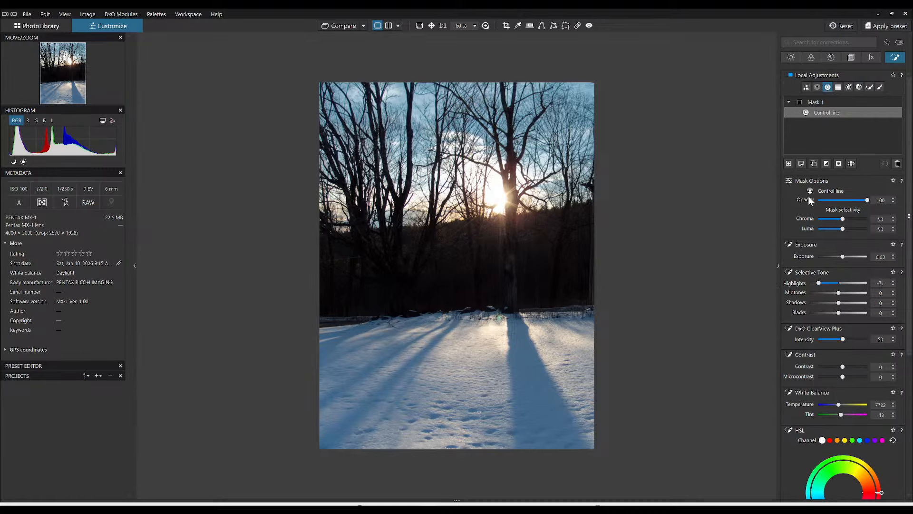
- Add a control line mask over the sunlit snow with highlights -27, midtones -24, ClearView Plus 38, microcontrast 34 and temperature 11254
{"action": "left_click_drag", "start_coordinate": [501, 348], "coordinate": [502, 300]}
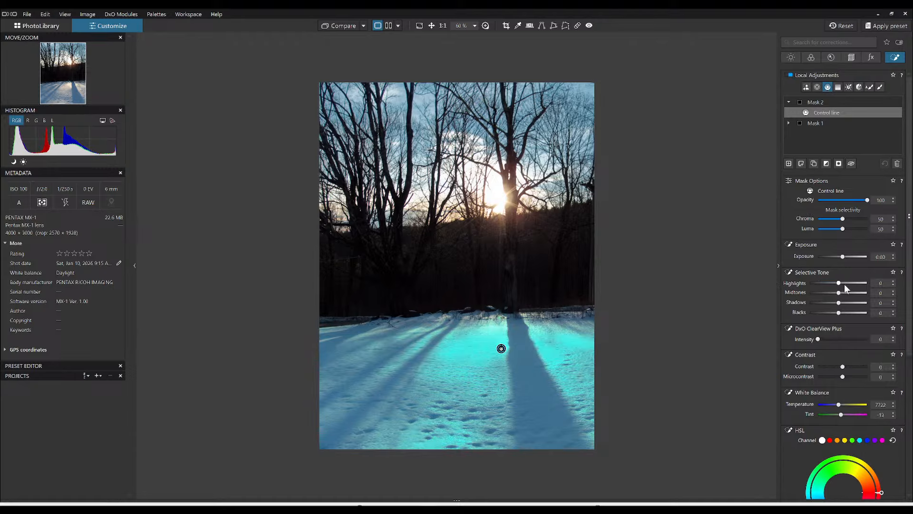
{"action": "left_click_drag", "start_coordinate": [839, 283], "coordinate": [832, 283]}
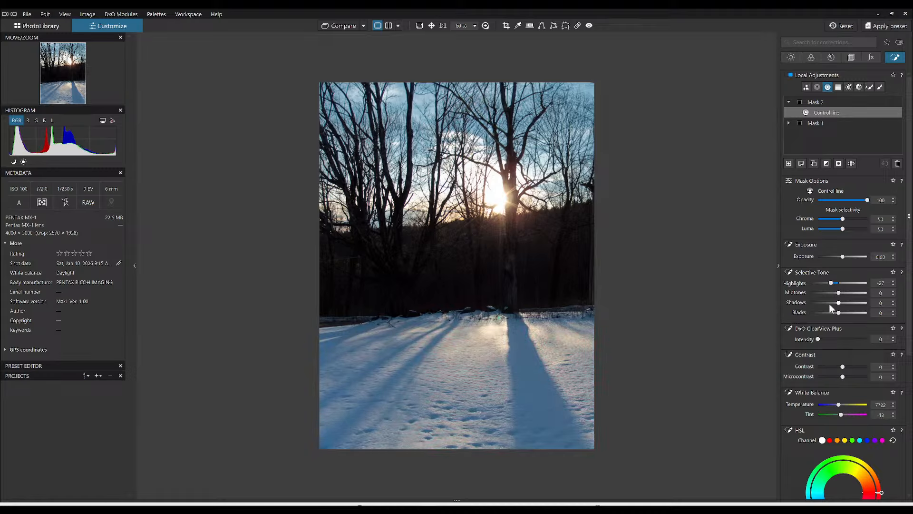
{"action": "left_click", "coordinate": [832, 293]}
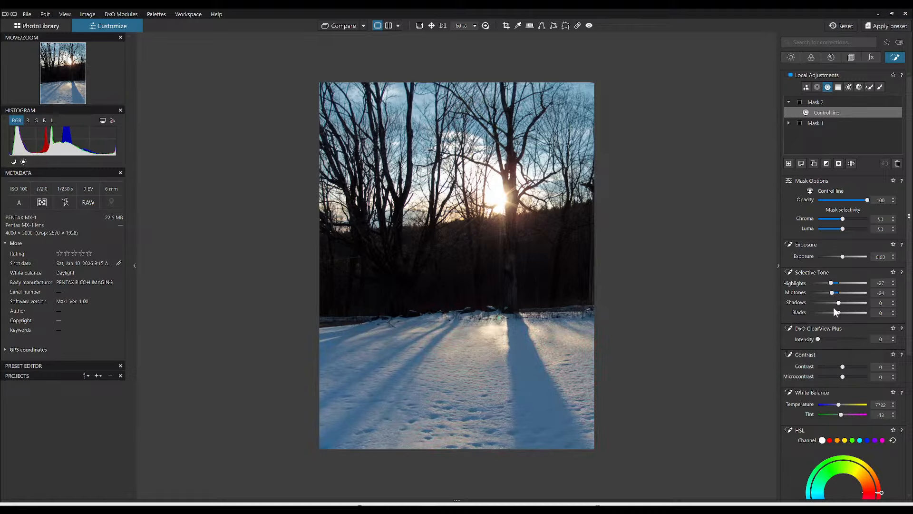
{"action": "left_click", "coordinate": [837, 338]}
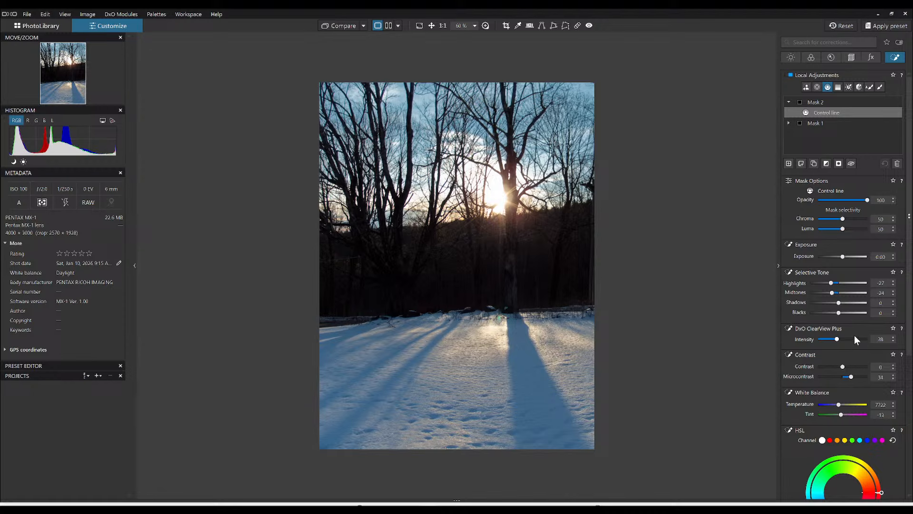
{"action": "left_click_drag", "start_coordinate": [841, 404], "coordinate": [844, 405]}
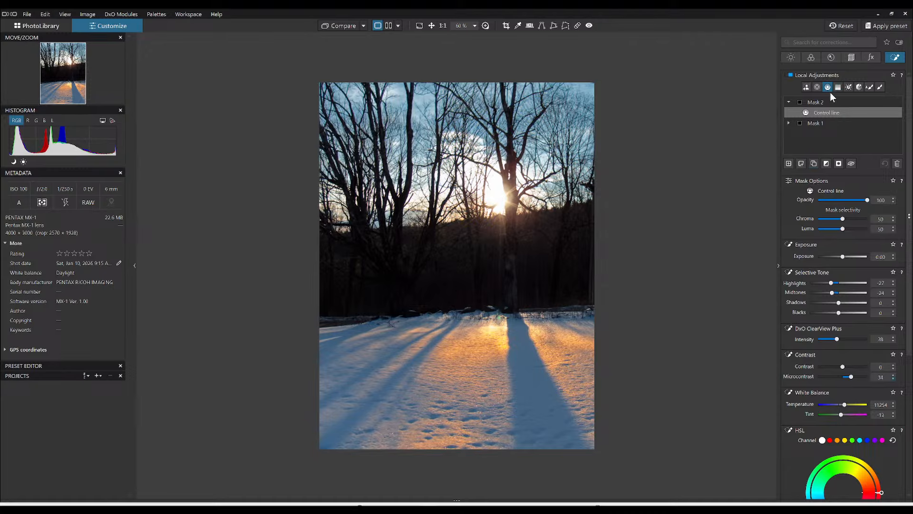
- Create a new brush mask and paint it along the trunk of the central tree beside the sun
{"action": "left_click", "coordinate": [880, 87]}
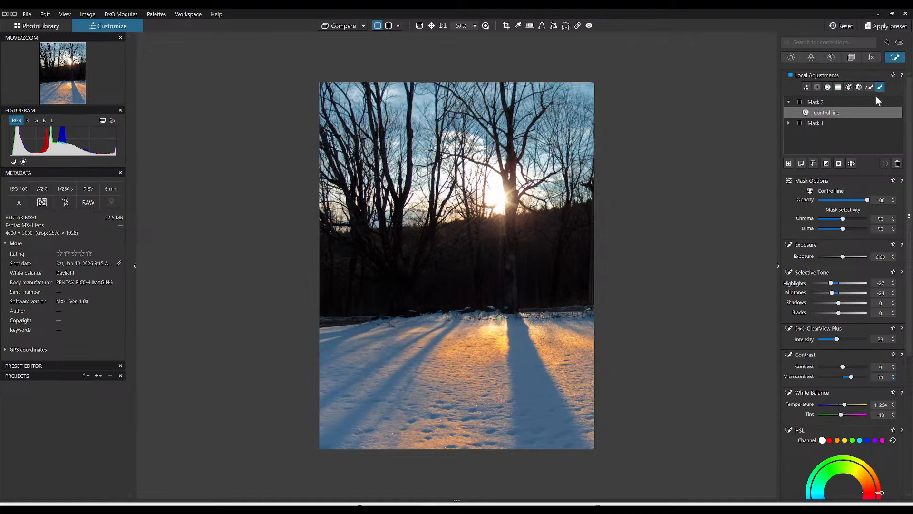
{"action": "left_click", "coordinate": [789, 163]}
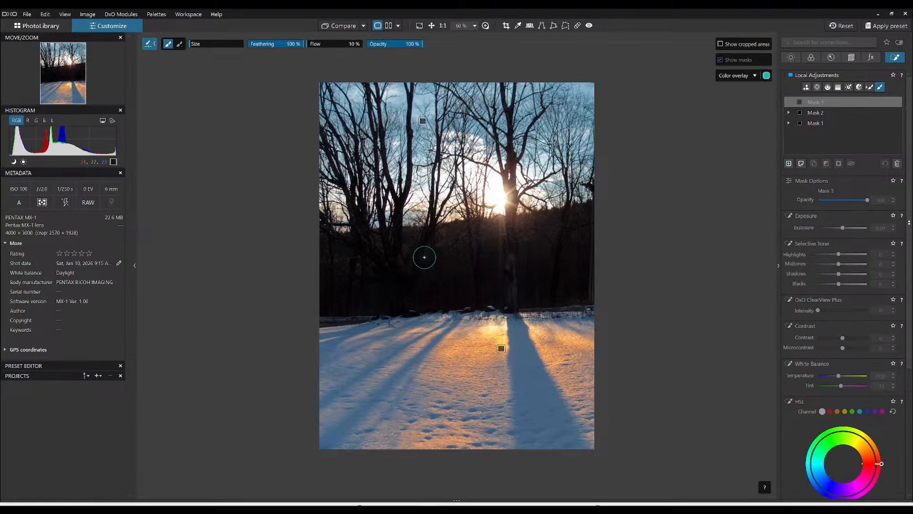
{"action": "scroll", "coordinate": [424, 257], "scroll_direction": "up", "scroll_amount": 1}
{"action": "left_click_drag", "start_coordinate": [528, 227], "coordinate": [527, 314]}
{"action": "left_click_drag", "start_coordinate": [529, 270], "coordinate": [531, 170]}
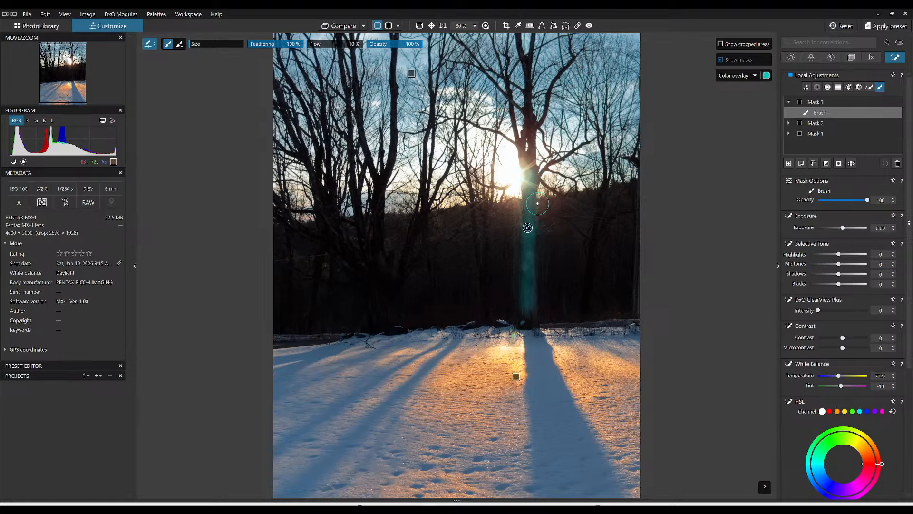
- Set the trunk mask's highlights to 73, midtones to 37, shadows to 3, ClearView Plus to 41, microcontrast to 61 and temperature to 9201
{"action": "mouse_move", "coordinate": [839, 254]}
{"action": "left_mouse_down"}
{"action": "mouse_move", "coordinate": [860, 254]}
{"action": "mouse_move", "coordinate": [849, 265]}
{"action": "left_mouse_up"}
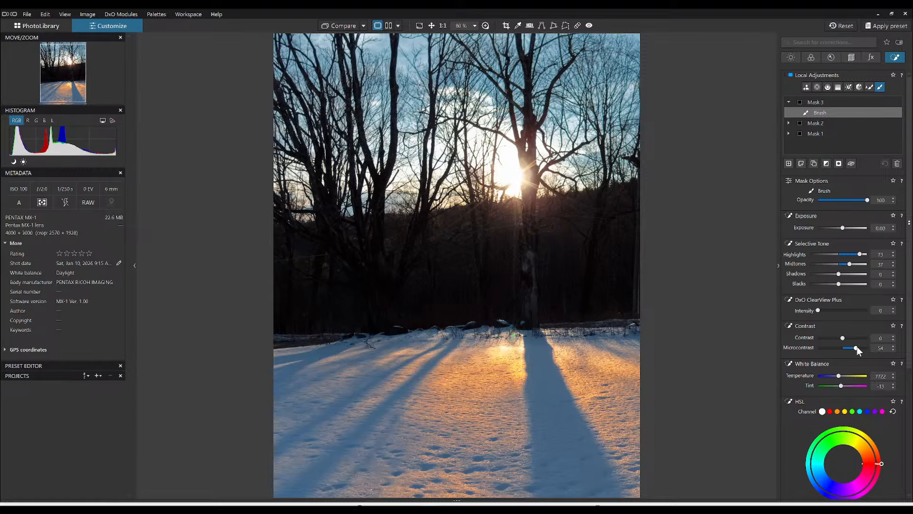
{"action": "mouse_move", "coordinate": [857, 347]}
{"action": "left_mouse_down"}
{"action": "mouse_move", "coordinate": [872, 348]}
{"action": "mouse_move", "coordinate": [857, 348]}
{"action": "left_mouse_up"}
{"action": "left_click_drag", "start_coordinate": [818, 310], "coordinate": [839, 310]}
{"action": "left_click_drag", "start_coordinate": [839, 274], "coordinate": [840, 275]}
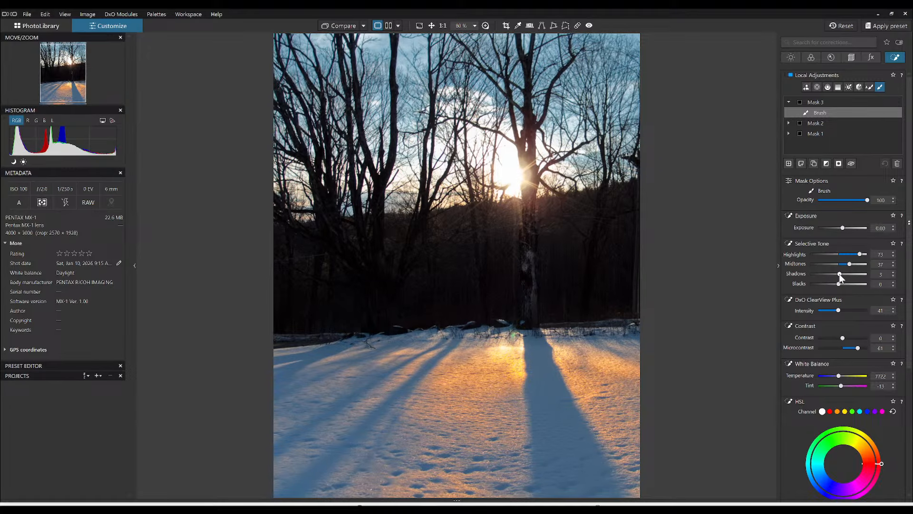
{"action": "left_click", "coordinate": [840, 375]}
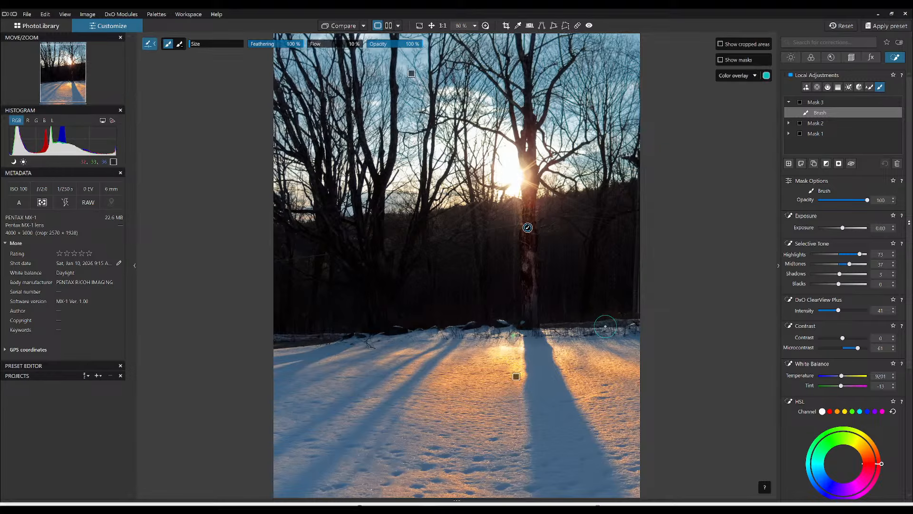
- Soften the trunk mask by setting microcontrast to 40, highlights to 37, midtones to 24 and blacks to -9
{"action": "scroll", "coordinate": [608, 326], "scroll_direction": "down", "scroll_amount": 2}
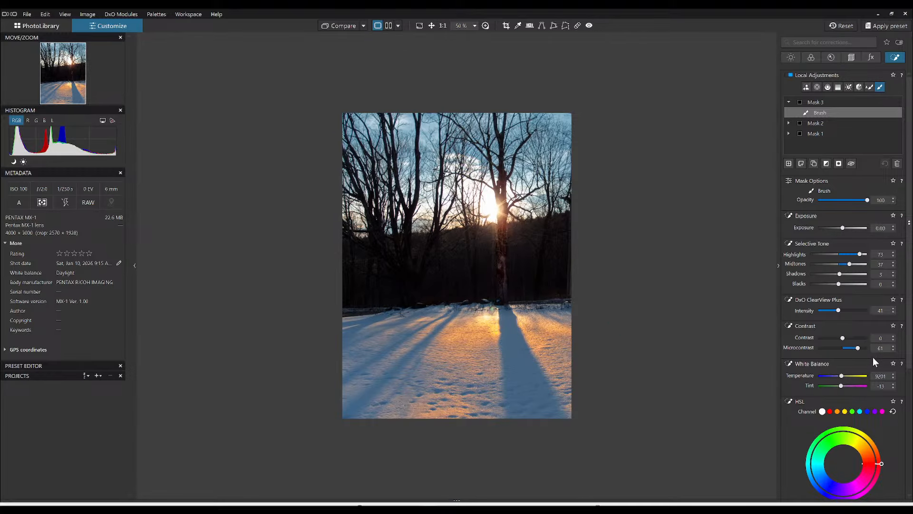
{"action": "left_click_drag", "start_coordinate": [856, 347], "coordinate": [850, 347]}
{"action": "left_click_drag", "start_coordinate": [849, 264], "coordinate": [836, 285]}
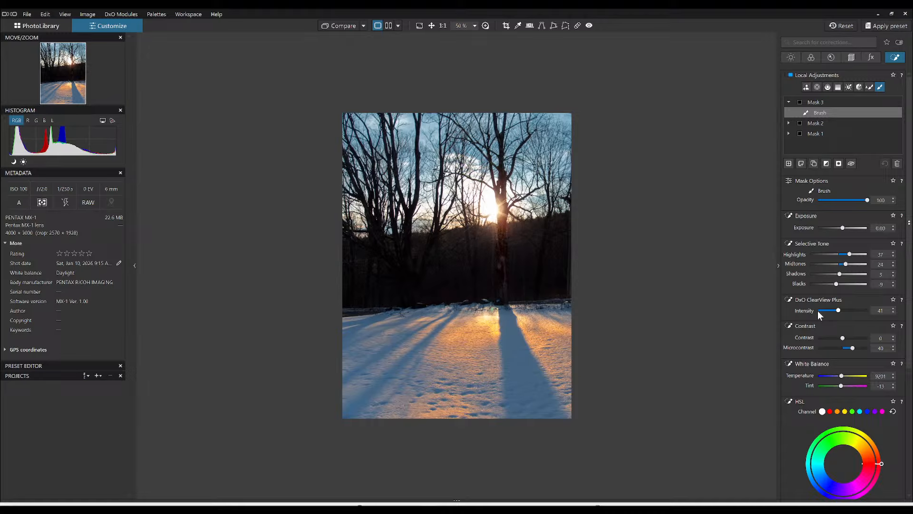
- Place a control point mask on the sun and enlarge it to cover the surrounding bright sky
{"action": "left_click", "coordinate": [817, 88]}
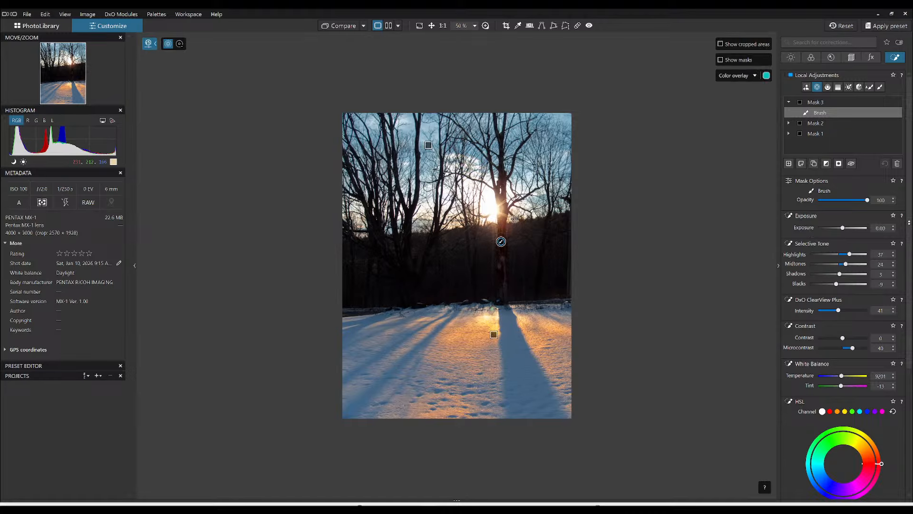
{"action": "left_click", "coordinate": [491, 212]}
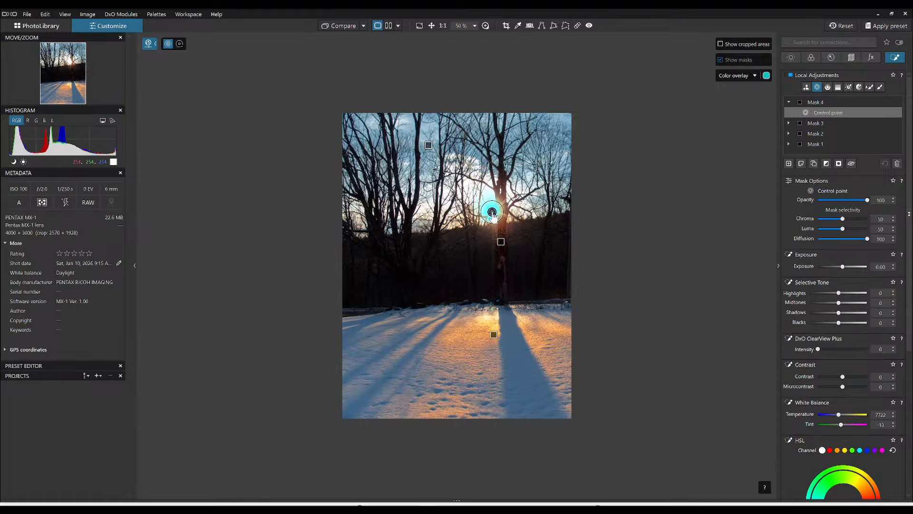
{"action": "left_click_drag", "start_coordinate": [530, 200], "coordinate": [548, 196]}
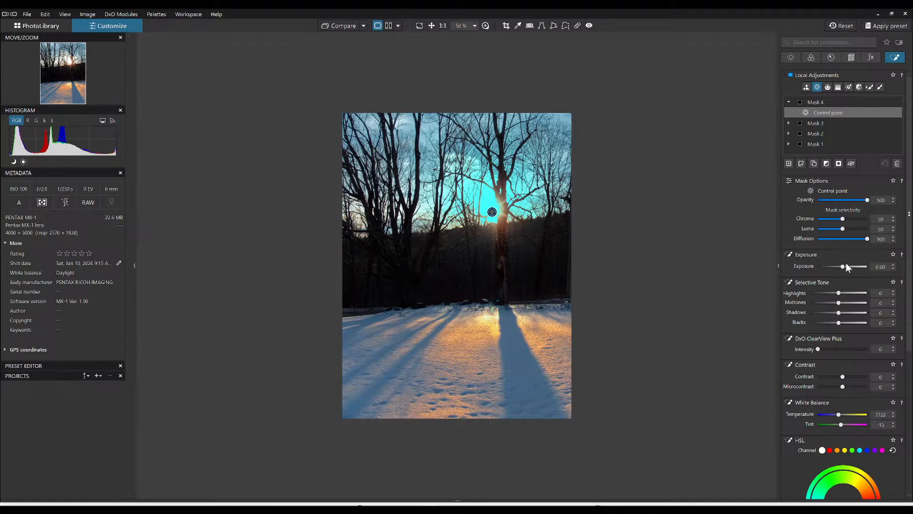
- Set the sun mask's ClearView Plus to 75, microcontrast to 100, contrast to 85, shadows to -18 and blacks to -20
{"action": "left_click_drag", "start_coordinate": [818, 349], "coordinate": [847, 350]}
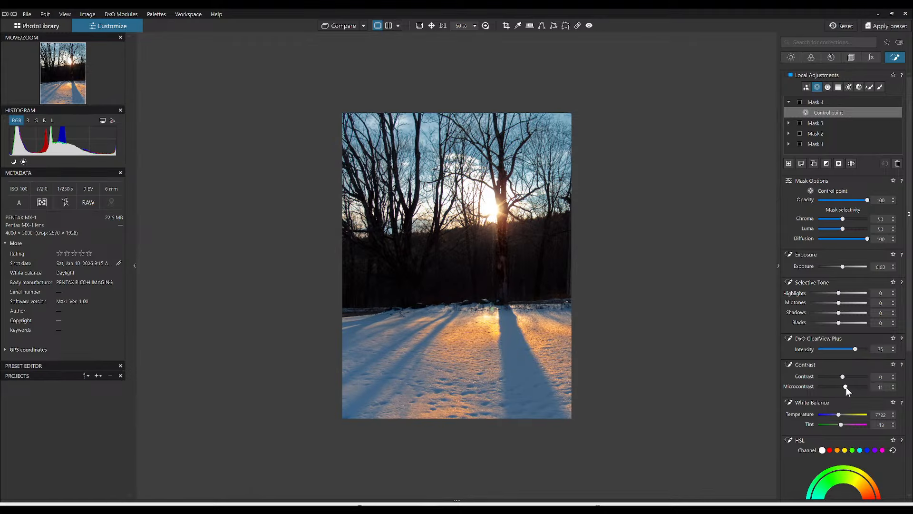
{"action": "left_click_drag", "start_coordinate": [846, 386], "coordinate": [864, 381]}
{"action": "left_click_drag", "start_coordinate": [836, 325], "coordinate": [834, 314]}
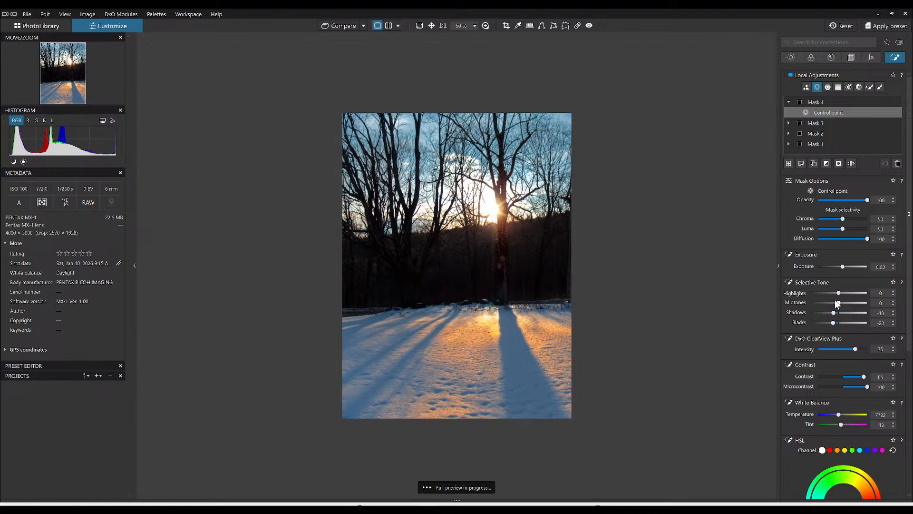
- Set the sun mask's exposure to -1.09, ClearView Plus and contrast to 100, chroma selectivity to 29 and luma selectivity to 42
{"action": "left_click_drag", "start_coordinate": [840, 266], "coordinate": [828, 269]}
{"action": "mouse_move", "coordinate": [827, 267]}
{"action": "left_mouse_down"}
{"action": "mouse_move", "coordinate": [857, 267]}
{"action": "mouse_move", "coordinate": [836, 267]}
{"action": "left_mouse_up"}
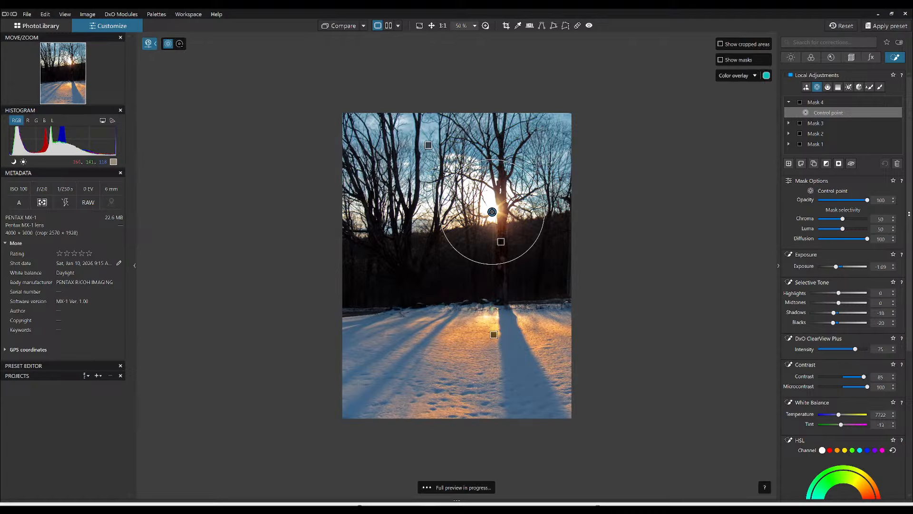
{"action": "left_click_drag", "start_coordinate": [855, 349], "coordinate": [868, 350]}
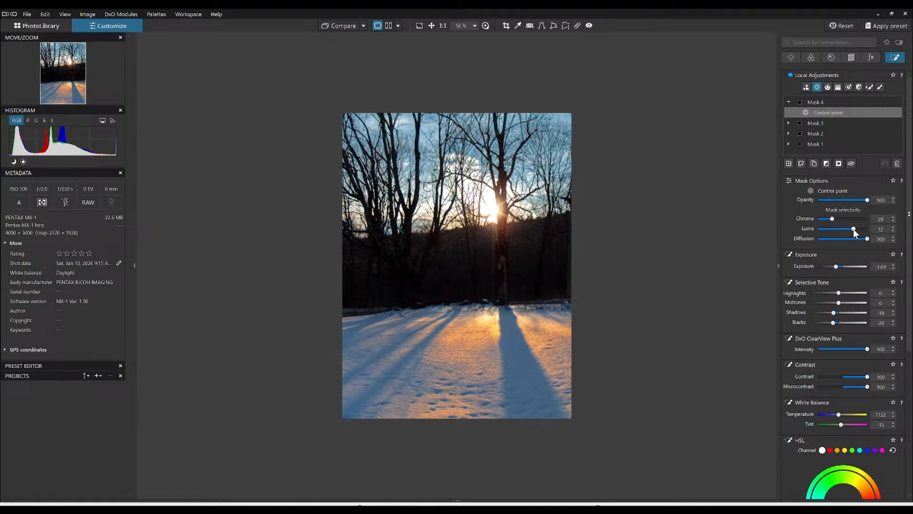
{"action": "left_click_drag", "start_coordinate": [853, 230], "coordinate": [838, 227]}
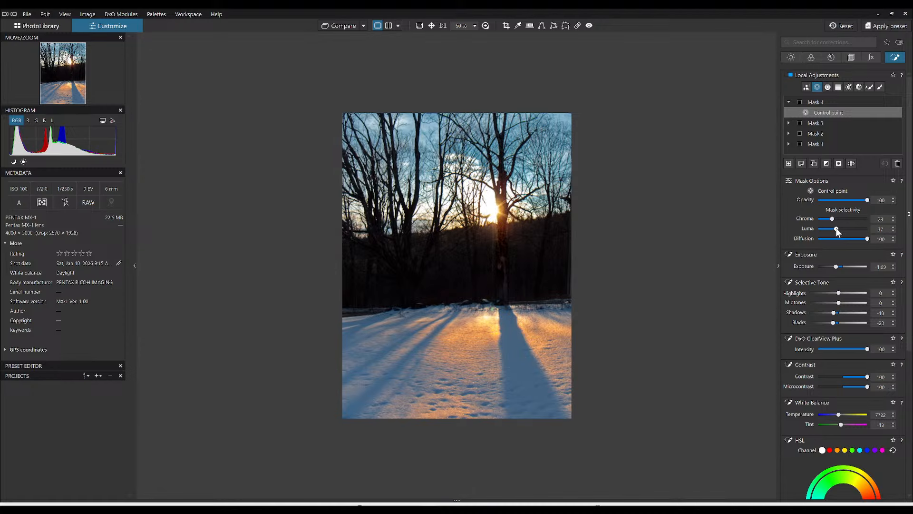
- Enlarge the sun's control point radius down to the edge of the snow and set its ClearView Plus intensity to 78
{"action": "mouse_move", "coordinate": [526, 276]}
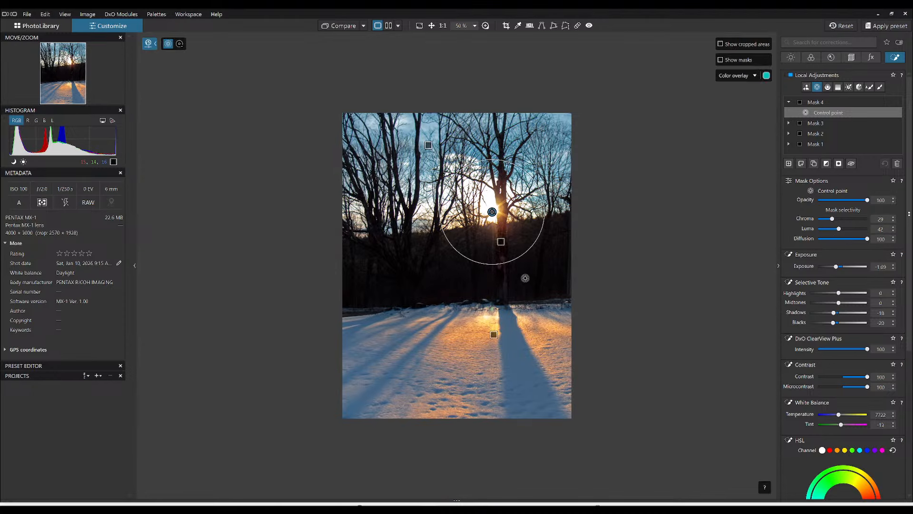
{"action": "left_click_drag", "start_coordinate": [512, 262], "coordinate": [521, 303]}
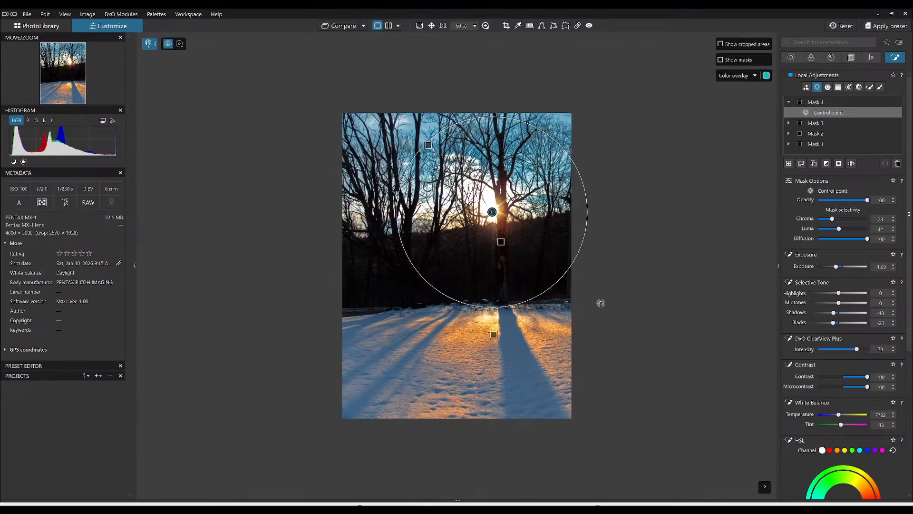
{"action": "key", "text": "Escape"}
{"action": "right_click", "coordinate": [556, 271]}
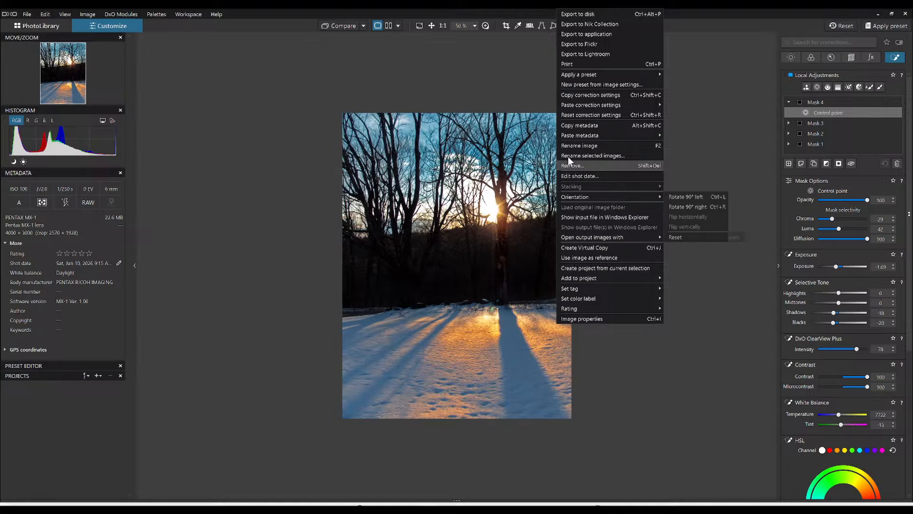
{"action": "left_click", "coordinate": [603, 20]}
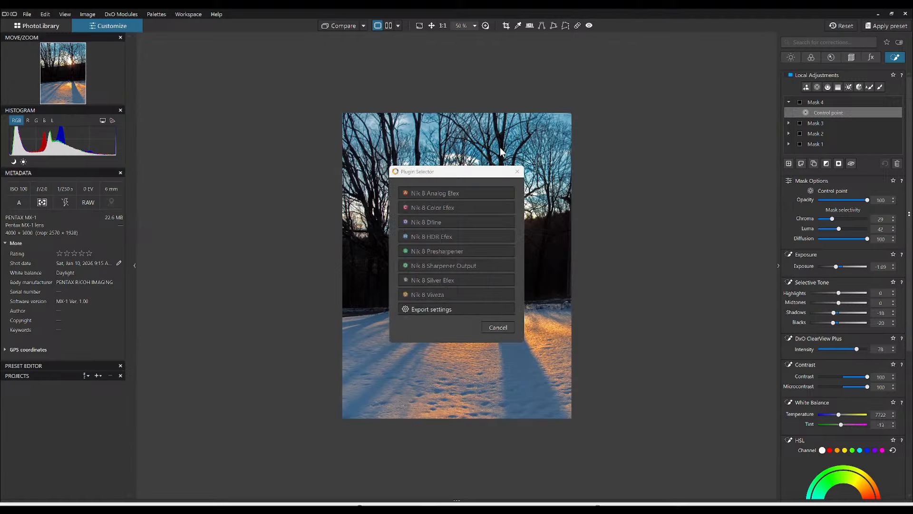
{"action": "left_click", "coordinate": [509, 323]}
{"action": "right_click", "coordinate": [501, 156]}
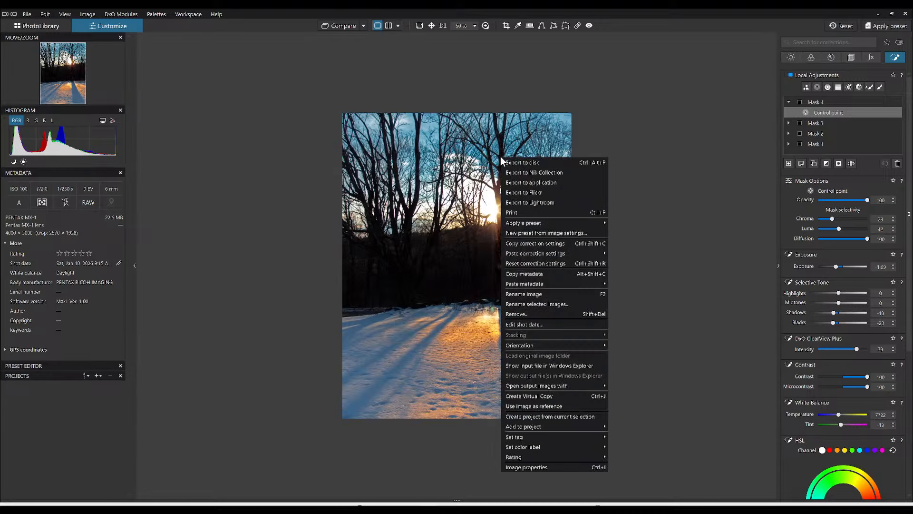
{"action": "left_click", "coordinate": [588, 142]}
- Enable LUT Grading for the photo and set its type to Standard
{"action": "left_click", "coordinate": [811, 58]}
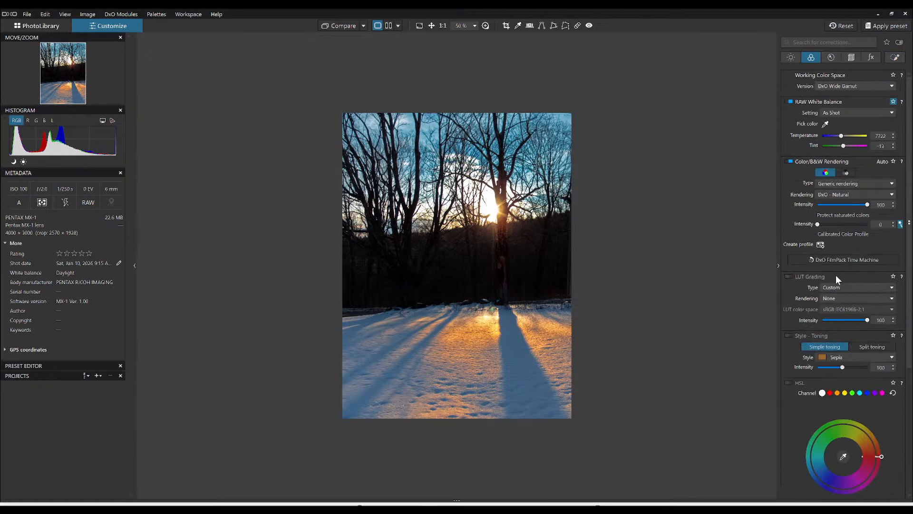
{"action": "left_click", "coordinate": [788, 277]}
{"action": "left_click", "coordinate": [844, 290]}
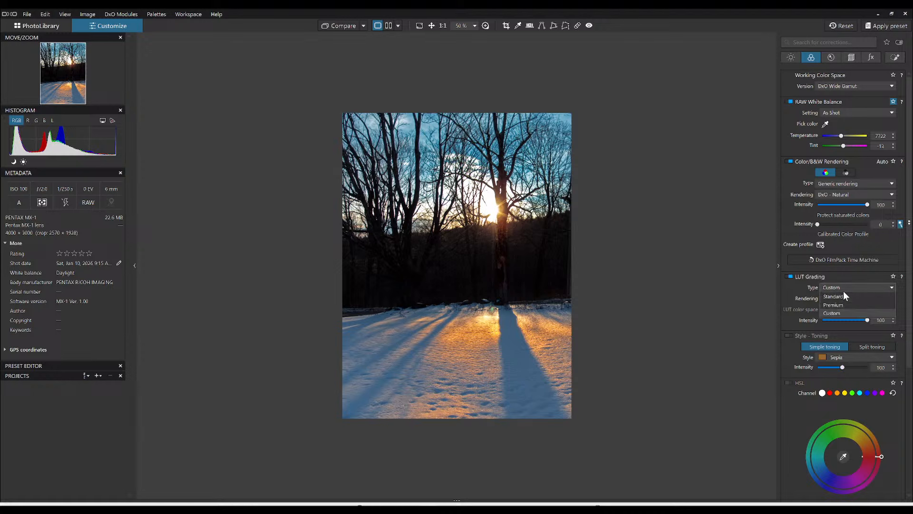
{"action": "left_click", "coordinate": [843, 298]}
{"action": "scroll", "coordinate": [816, 306], "scroll_direction": "down", "scroll_amount": 2}
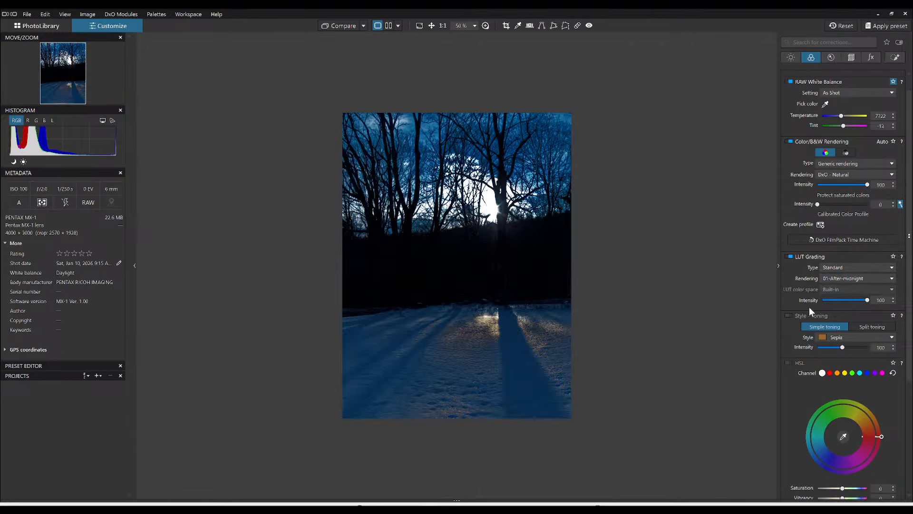
- Apply the 05-Golden-beauty LUT rendering after trying 06-Old-magazine, and toggle the grading off and on to compare
{"action": "left_click", "coordinate": [839, 263]}
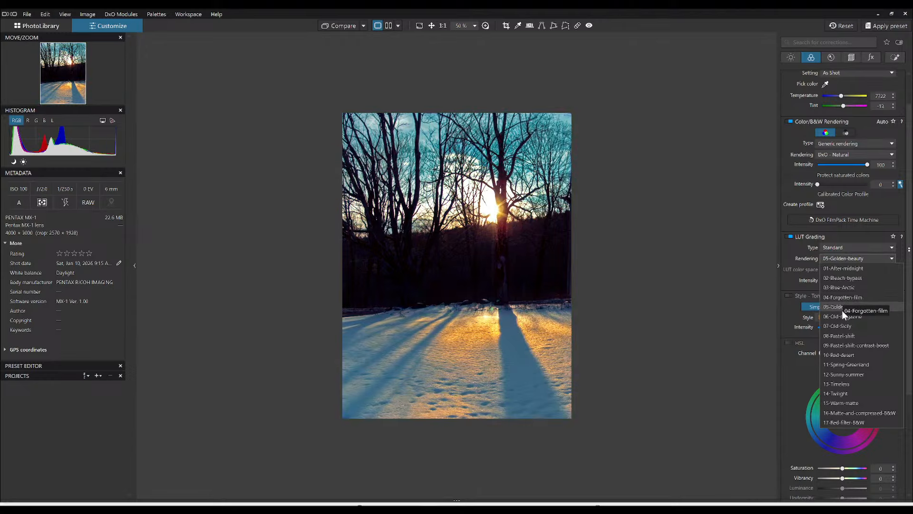
{"action": "left_click", "coordinate": [843, 318]}
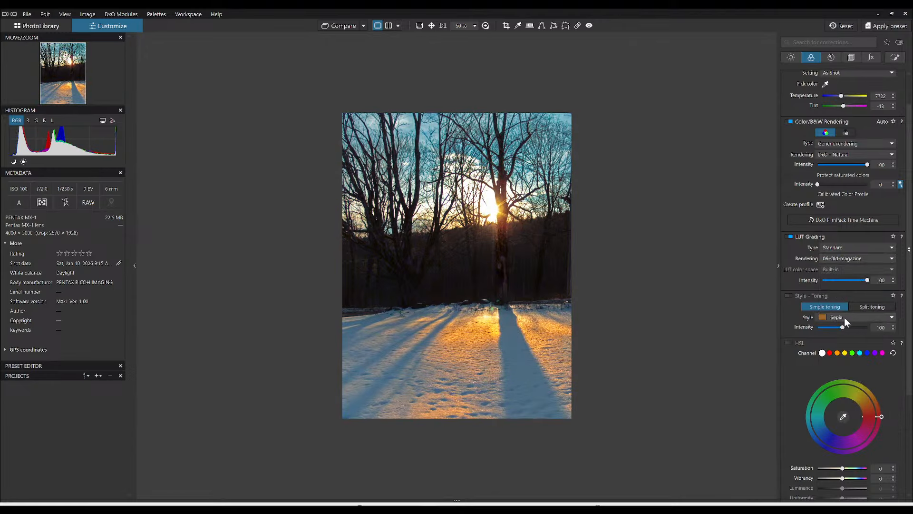
{"action": "left_click", "coordinate": [845, 259]}
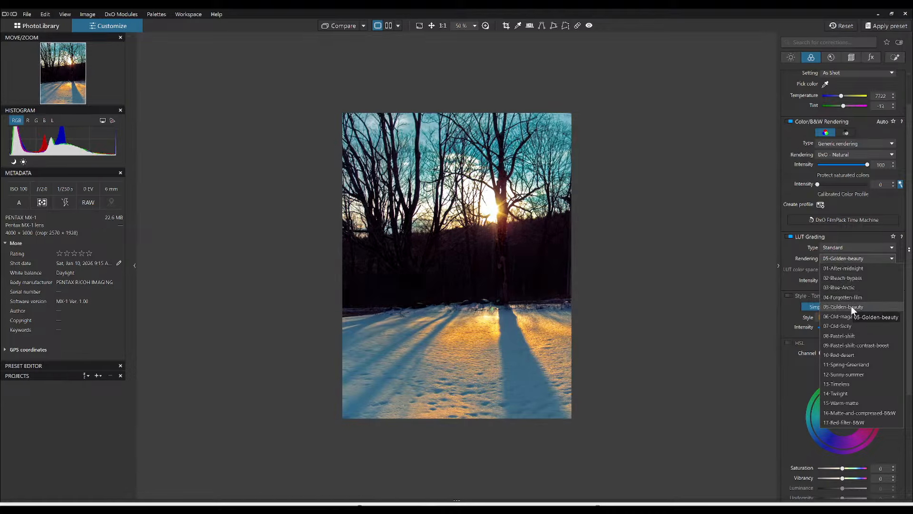
{"action": "left_click", "coordinate": [852, 307]}
{"action": "left_click", "coordinate": [787, 237]}
{"action": "left_click", "coordinate": [788, 237]}
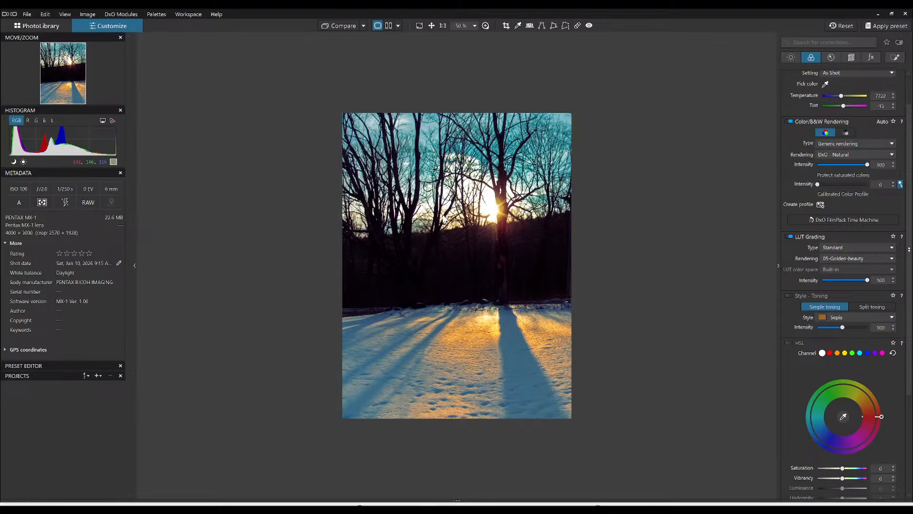
- Set the comparison reference to the snowy sunset photo's exported standard output and show both versions side by side
{"action": "right_click", "coordinate": [446, 186]}
{"action": "left_click", "coordinate": [463, 187]}
{"action": "left_click", "coordinate": [363, 26]}
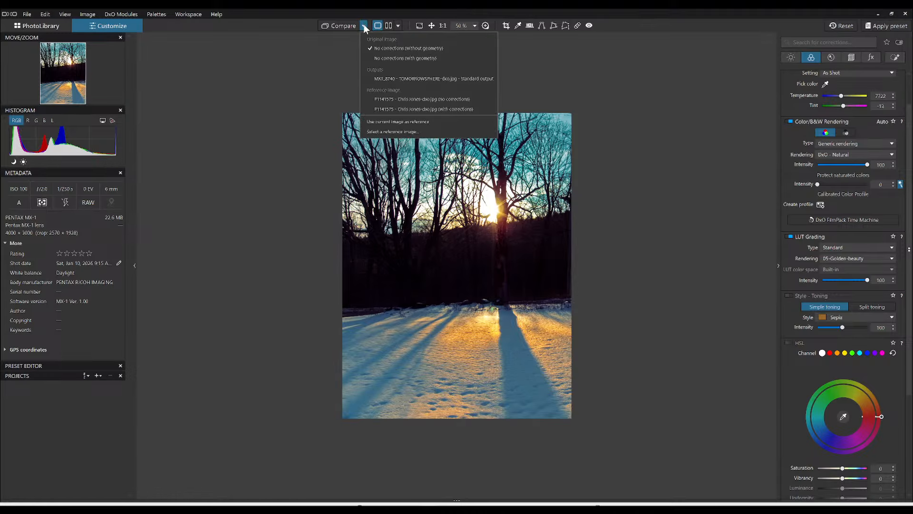
{"action": "left_click", "coordinate": [394, 79]}
{"action": "left_click", "coordinate": [392, 30]}
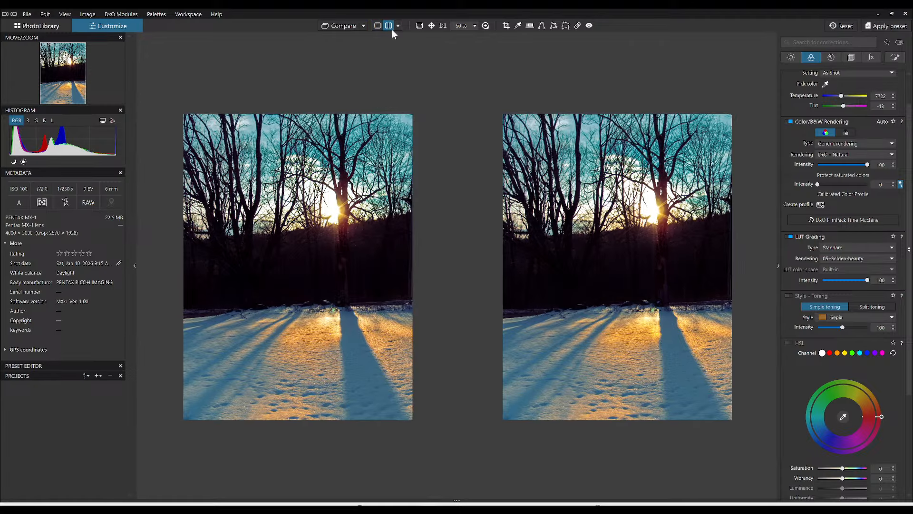
- Reset the sunset photo's corrections, hide the side palettes and enlarge both versions to compare the original with the exported edit
{"action": "left_click", "coordinate": [841, 25]}
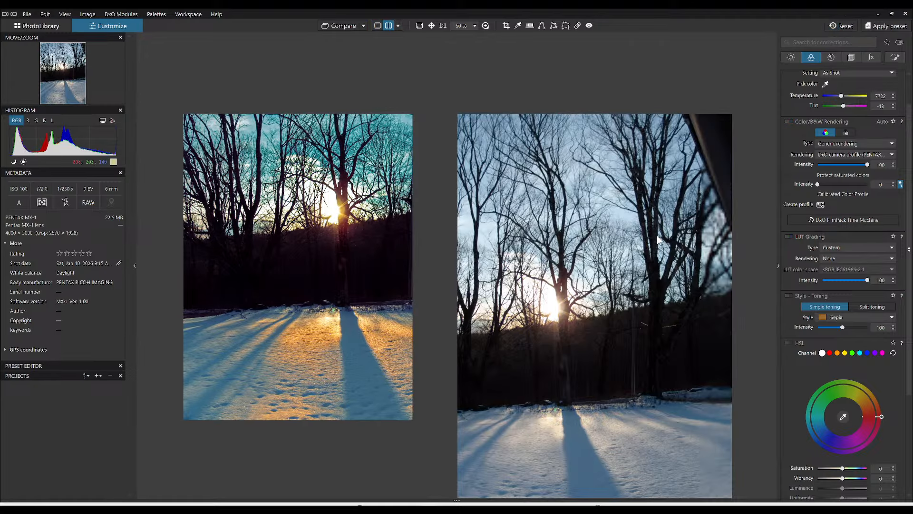
{"action": "key", "text": "Tab"}
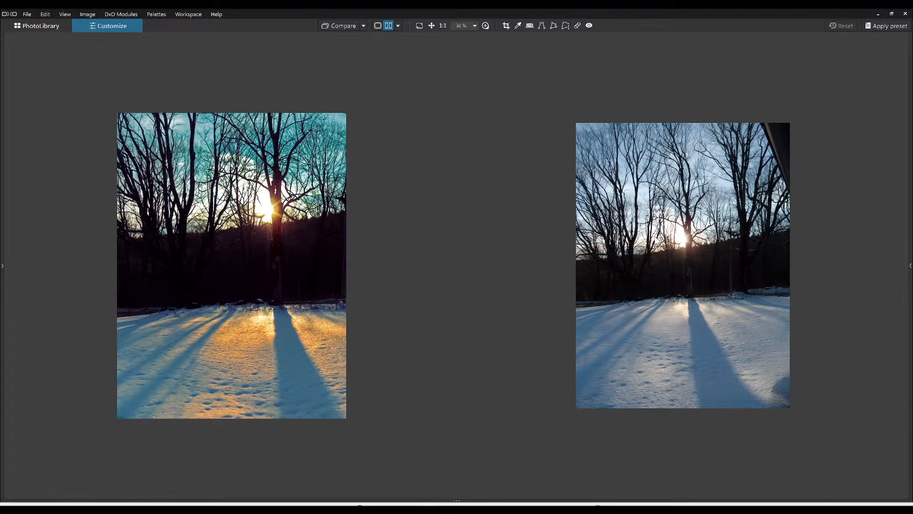
{"action": "scroll", "coordinate": [686, 245], "scroll_direction": "up", "scroll_amount": 1}
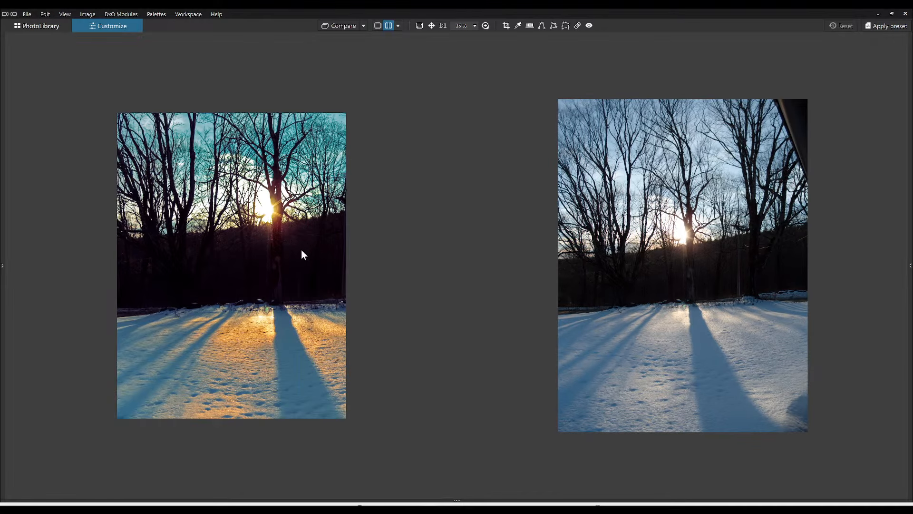
{"action": "scroll", "coordinate": [301, 250], "scroll_direction": "up", "scroll_amount": 1}
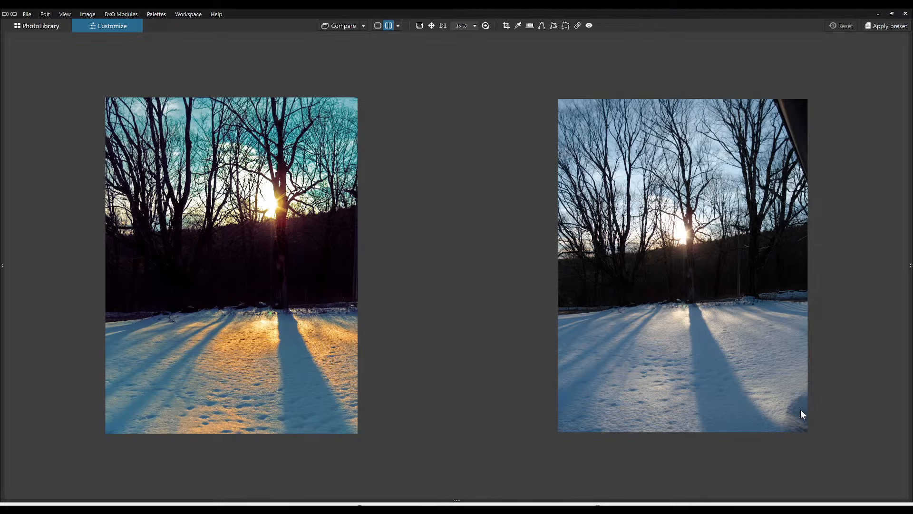
{"action": "scroll", "coordinate": [797, 358], "scroll_direction": "up", "scroll_amount": 1}
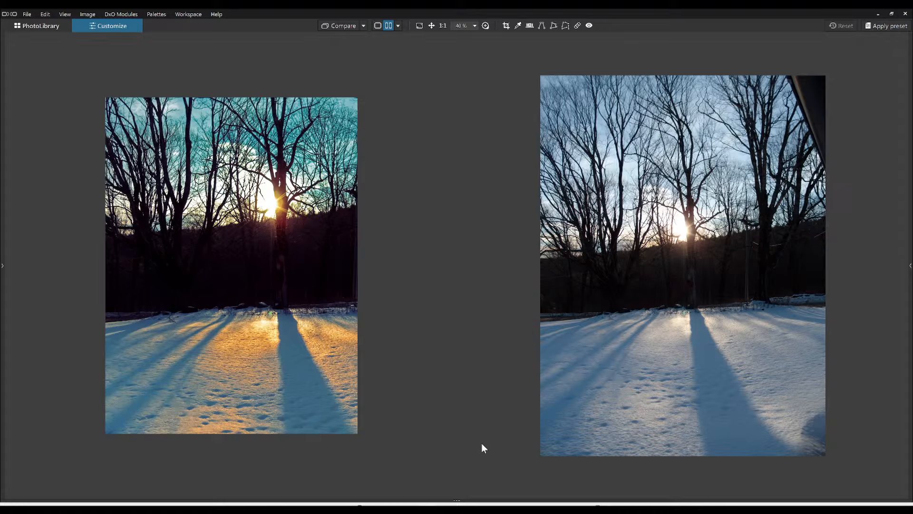
{"action": "scroll", "coordinate": [384, 405], "scroll_direction": "up", "scroll_amount": 3}
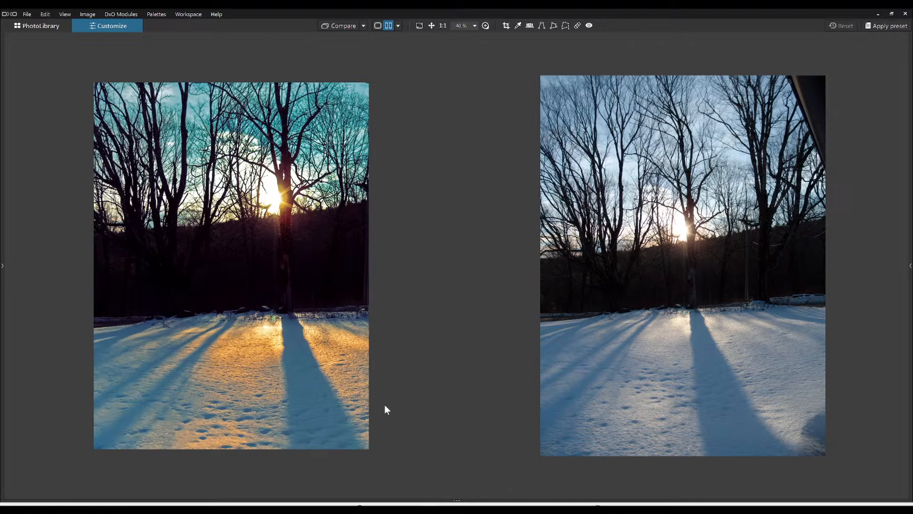
{"action": "scroll", "coordinate": [580, 426], "scroll_direction": "up", "scroll_amount": 1}
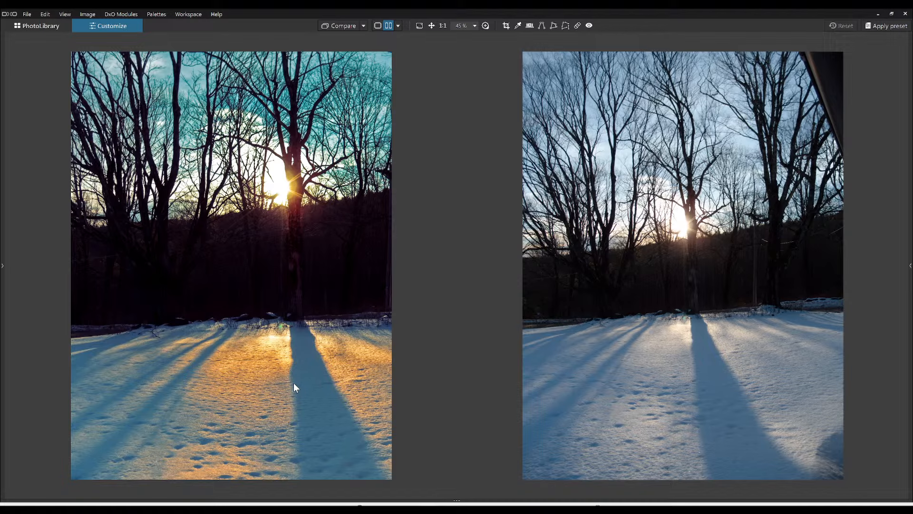
- Return to the photo library and open the black wolf RAW photo for customizing
{"action": "left_click", "coordinate": [51, 27]}
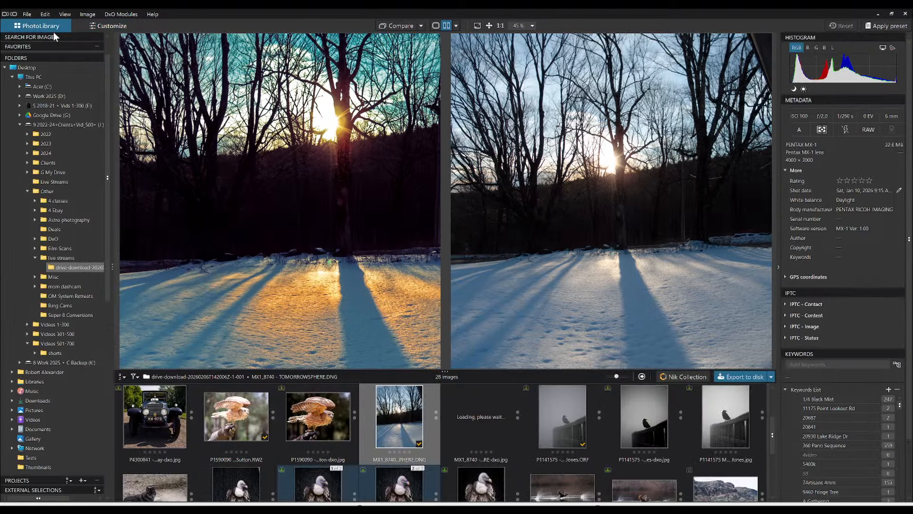
{"action": "key", "text": "F9"}
{"action": "key", "text": "F9"}
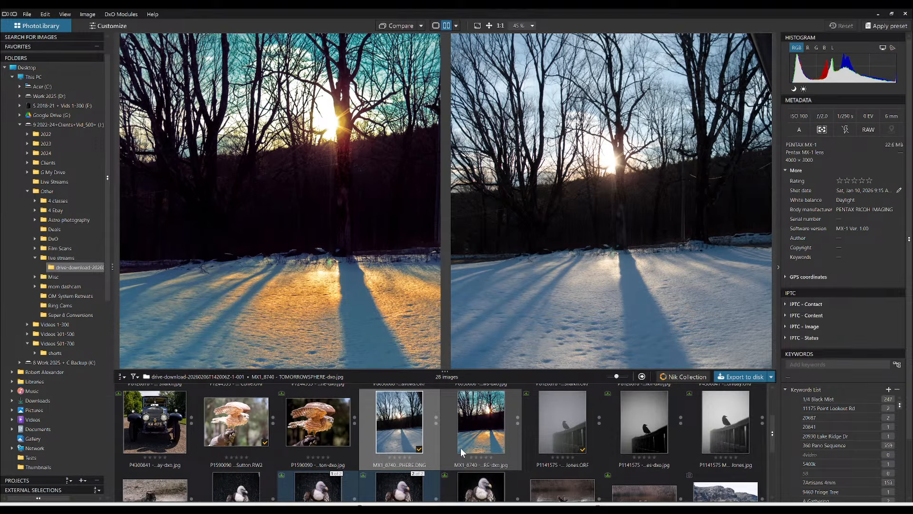
{"action": "left_click", "coordinate": [318, 420]}
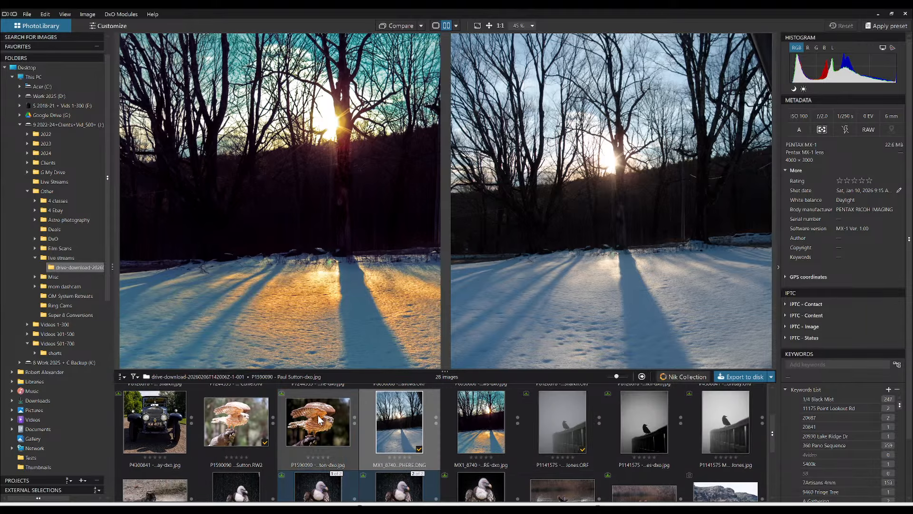
{"action": "scroll", "coordinate": [318, 420], "scroll_direction": "down", "scroll_amount": 2}
{"action": "left_click", "coordinate": [164, 428]}
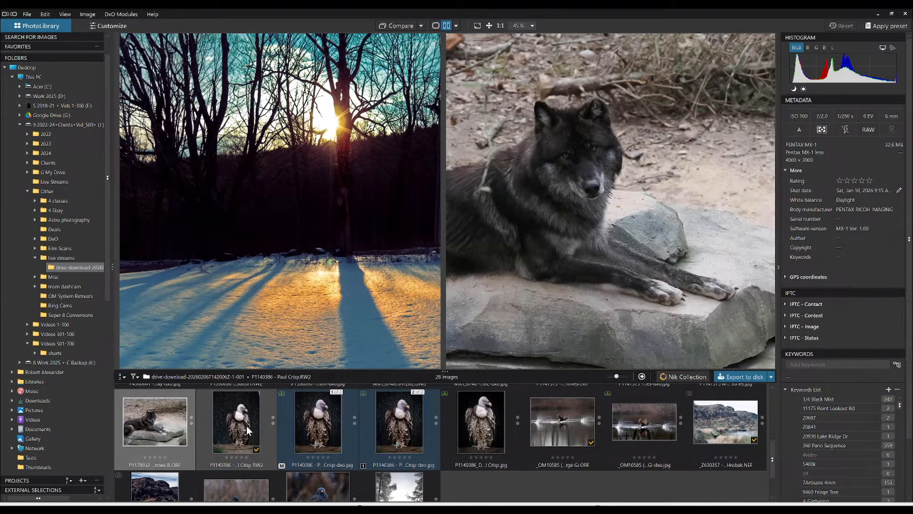
{"action": "scroll", "coordinate": [350, 450], "scroll_direction": "down", "scroll_amount": 1}
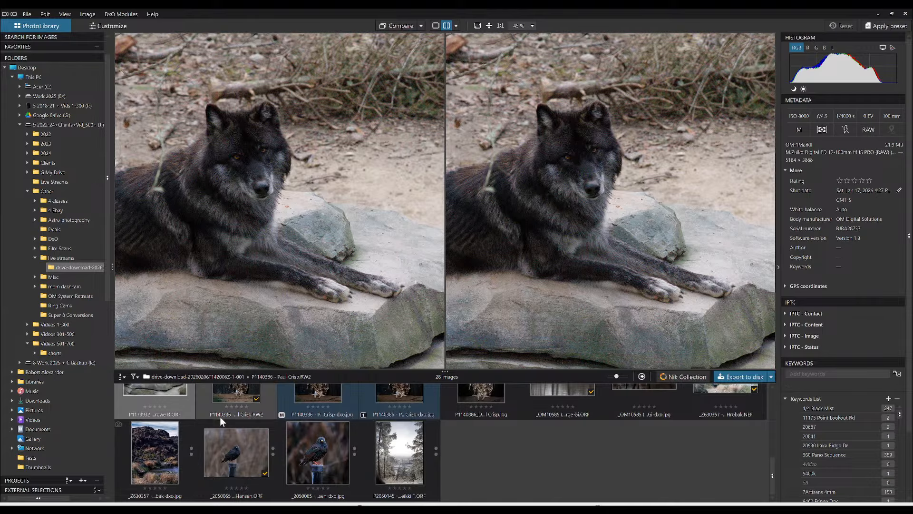
{"action": "double_click", "coordinate": [165, 396]}
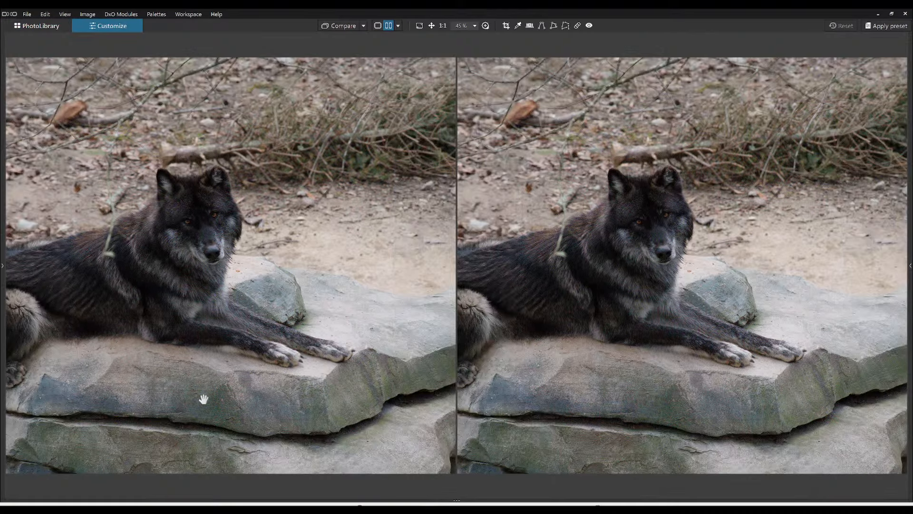
- Show the wolf photo as a single image, apply the 00000 demo default preset and examine the wolf's face
{"action": "left_click", "coordinate": [377, 26]}
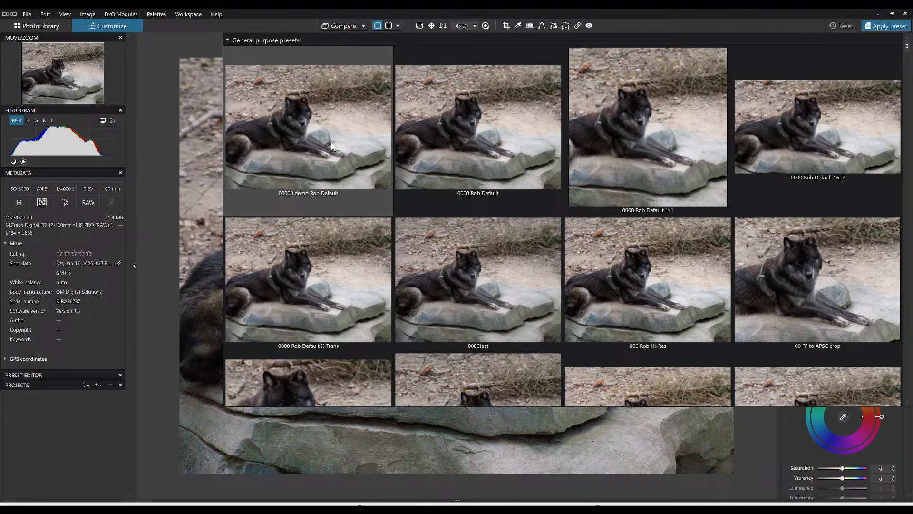
{"action": "left_click", "coordinate": [331, 141]}
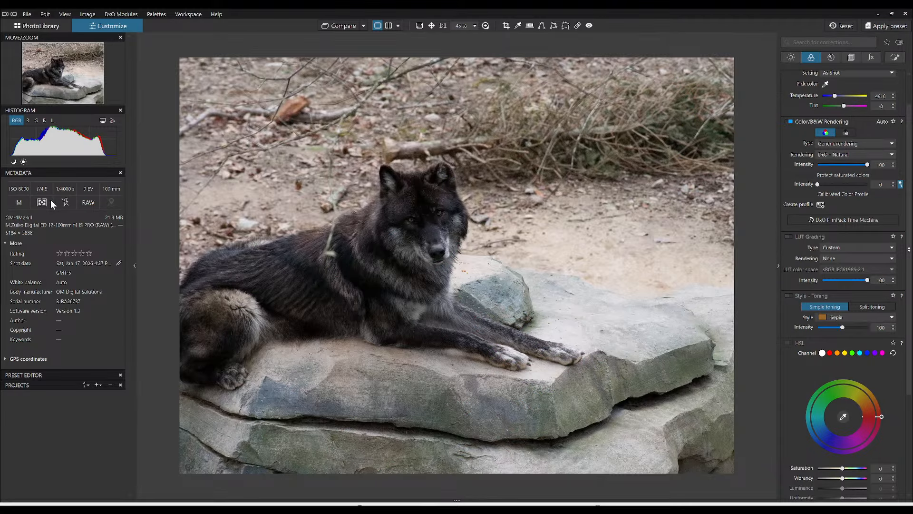
{"action": "scroll", "coordinate": [389, 281], "scroll_direction": "up", "scroll_amount": 5}
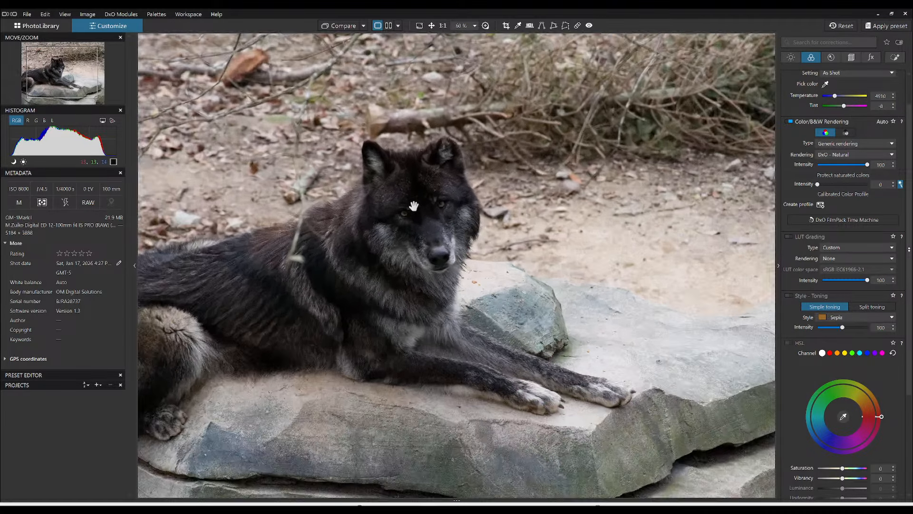
{"action": "scroll", "coordinate": [412, 208], "scroll_direction": "up", "scroll_amount": 3}
{"action": "scroll", "coordinate": [410, 216], "scroll_direction": "down", "scroll_amount": 8}
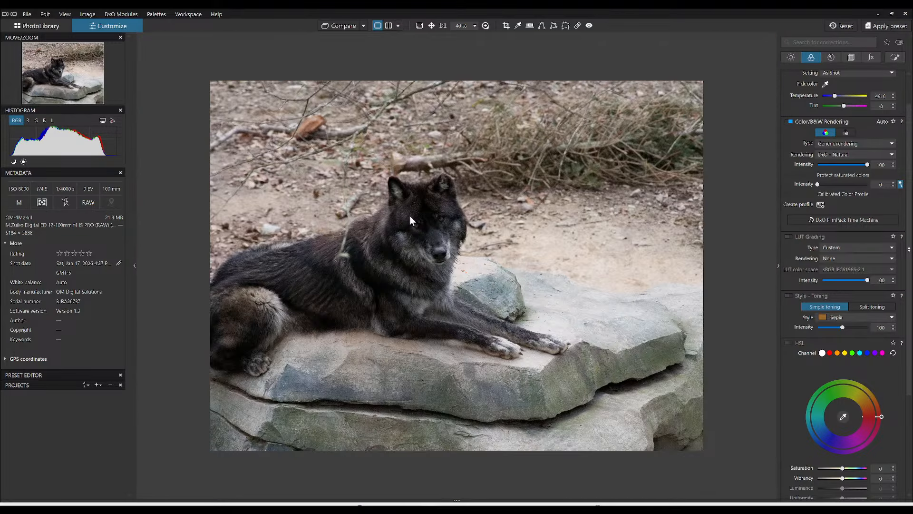
- Crop the wolf photo to a 16 × 9 ratio, trimming the image's left side to a frame of about 4314 × 2427 px
{"action": "left_click", "coordinate": [851, 58]}
{"action": "left_click", "coordinate": [819, 147]}
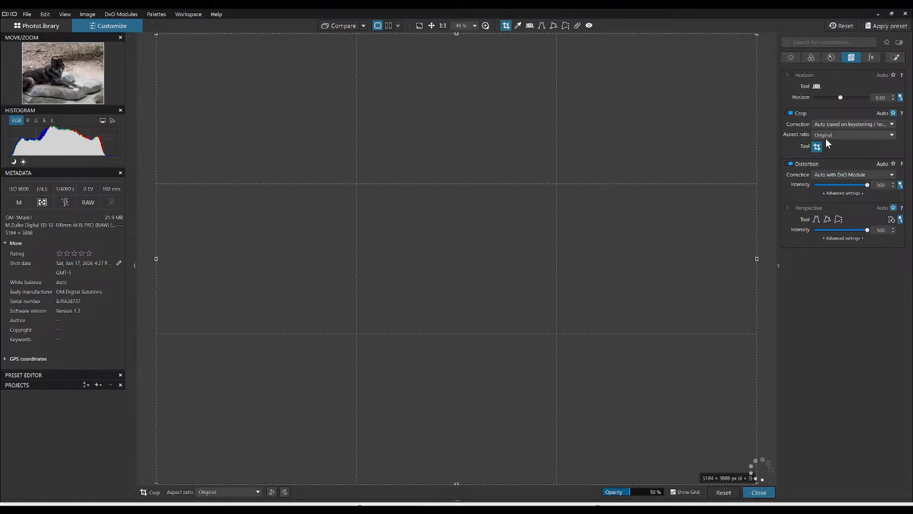
{"action": "left_click", "coordinate": [829, 136]}
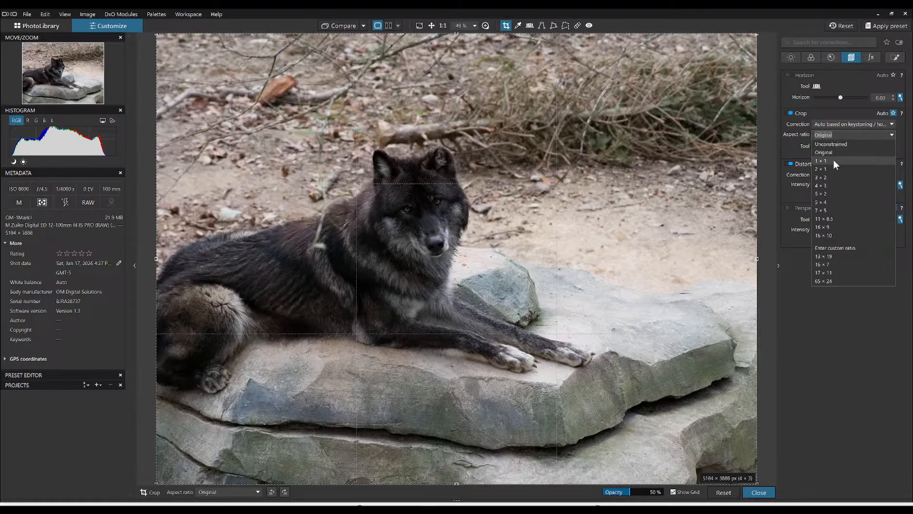
{"action": "left_click", "coordinate": [838, 225]}
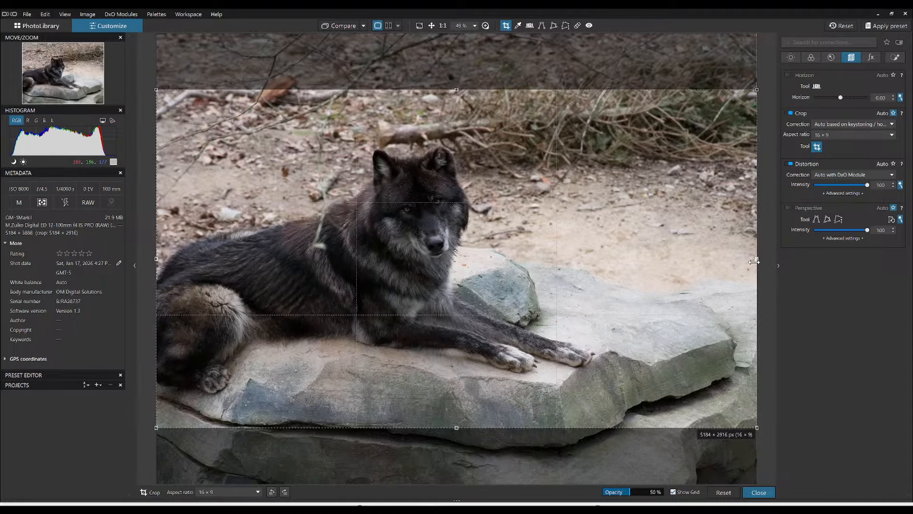
{"action": "double_click", "coordinate": [562, 248]}
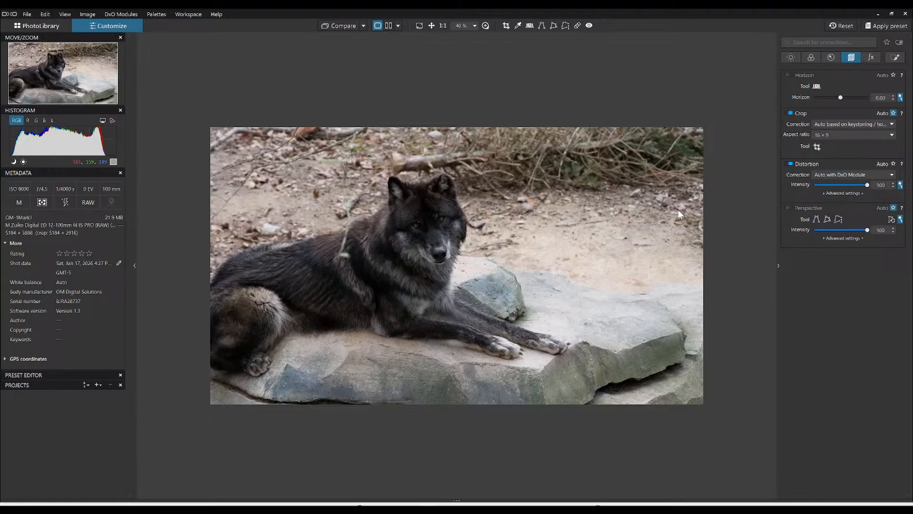
{"action": "left_click", "coordinate": [818, 147]}
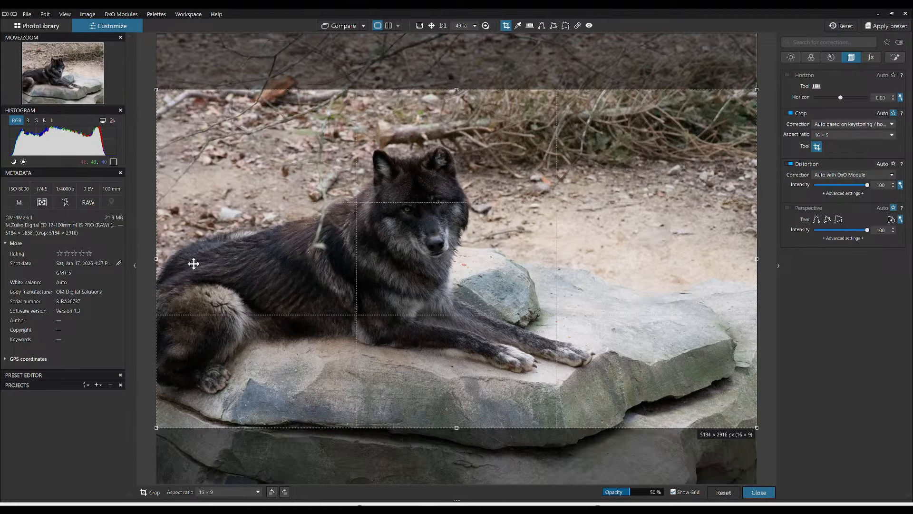
{"action": "left_click_drag", "start_coordinate": [157, 259], "coordinate": [257, 266]}
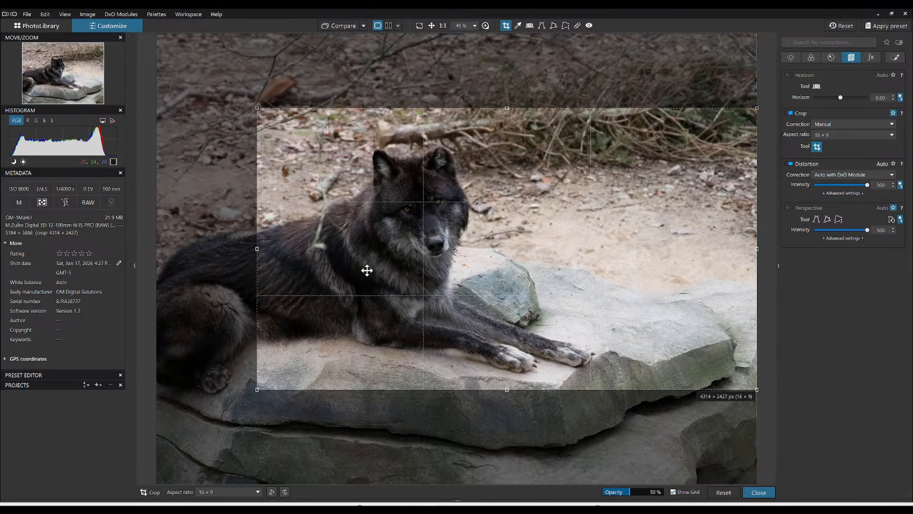
{"action": "key", "text": "Return"}
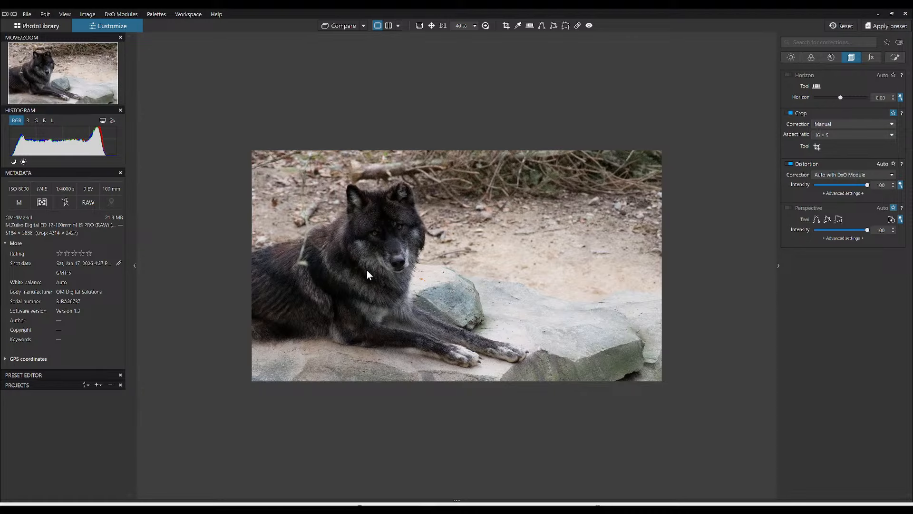
- Change the crop ratio to 4 × 3 and tighten the frame around the wolf's head and paws to about 3534 × 2650 px
{"action": "left_click", "coordinate": [821, 136]}
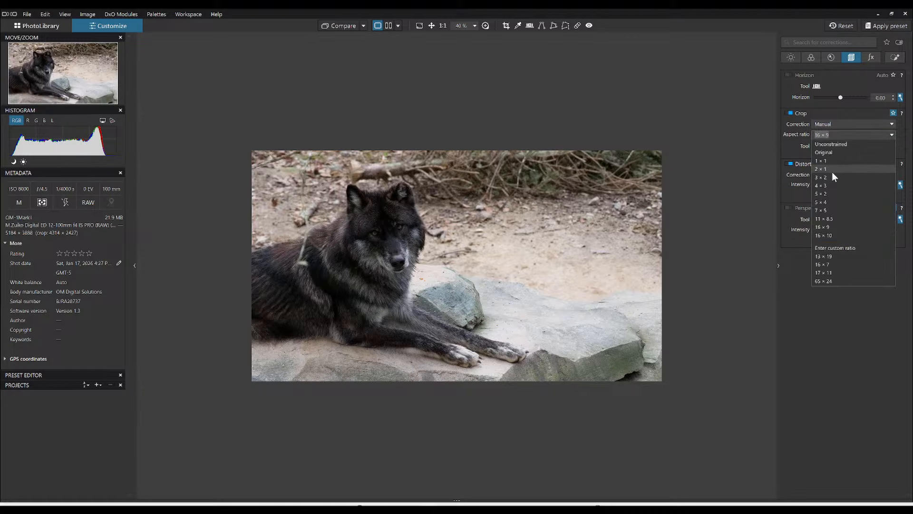
{"action": "left_click", "coordinate": [832, 183]}
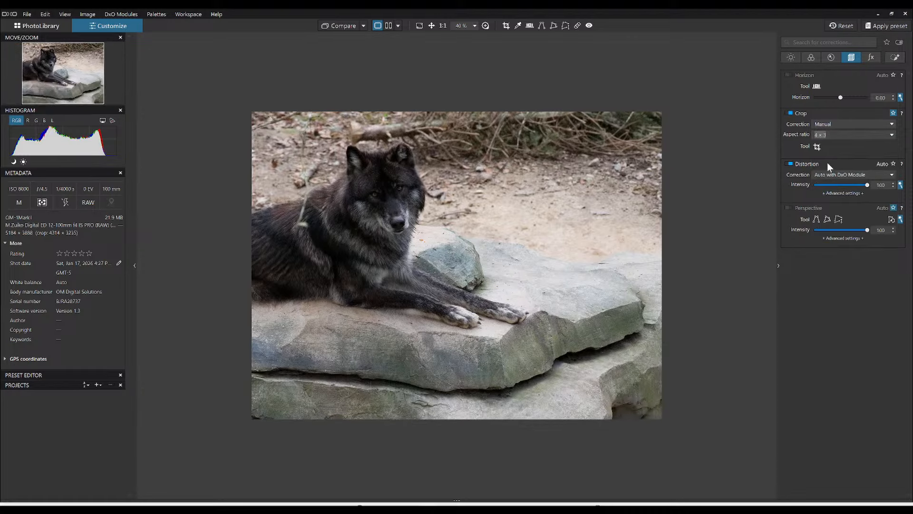
{"action": "left_click", "coordinate": [817, 147]}
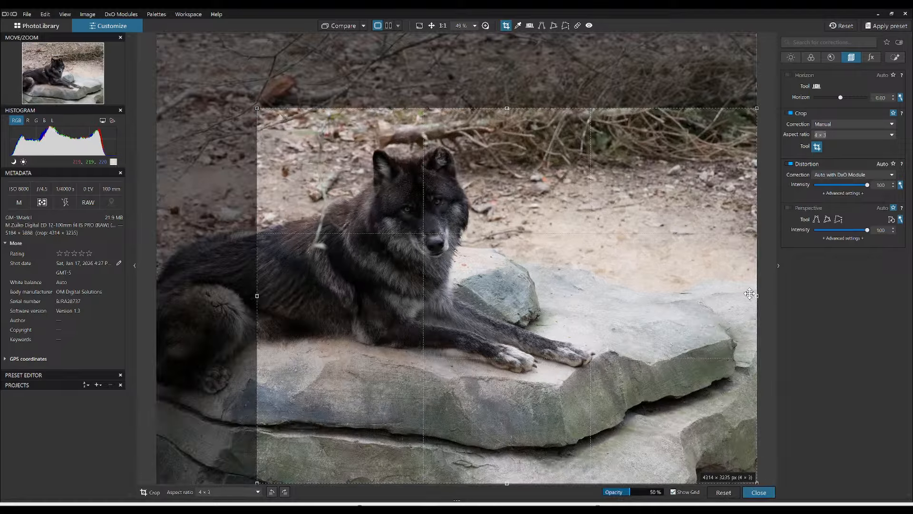
{"action": "left_click_drag", "start_coordinate": [757, 296], "coordinate": [666, 296]}
{"action": "left_click_drag", "start_coordinate": [565, 290], "coordinate": [562, 263]}
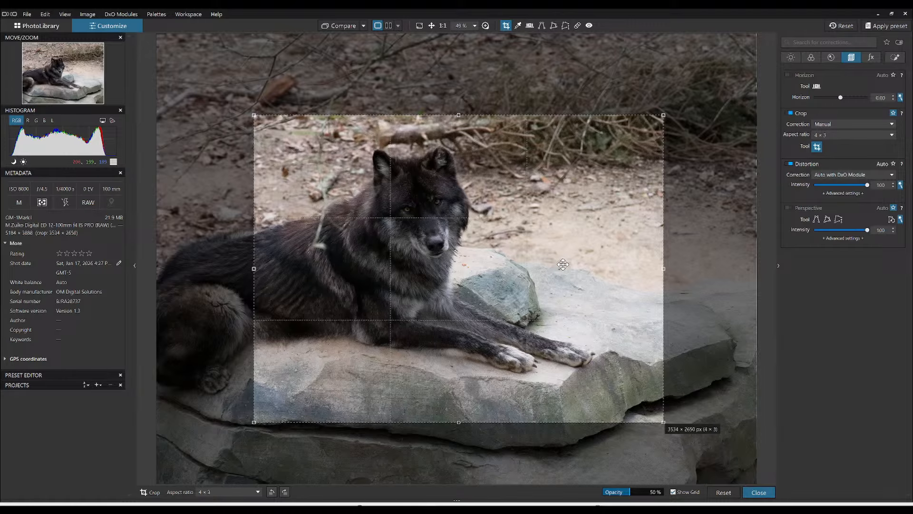
{"action": "left_click_drag", "start_coordinate": [376, 251], "coordinate": [390, 248]}
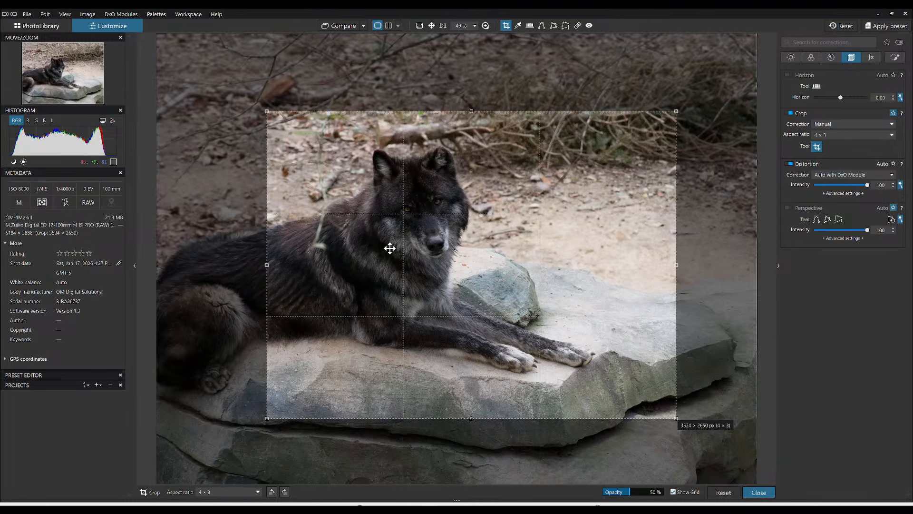
{"action": "key", "text": "Return"}
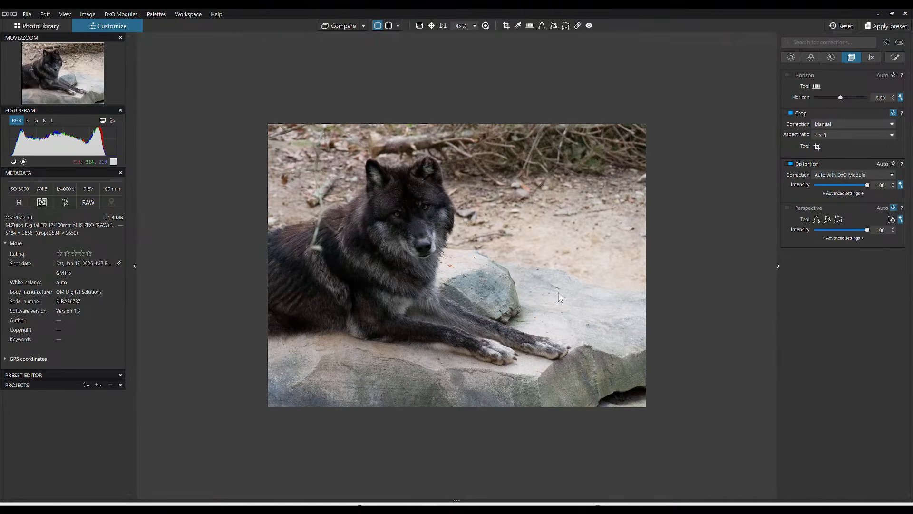
- Change the wolf photo's crop ratio to 5 × 4 and tighten the frame around the head and front paws to about 2982 × 2386 px
{"action": "left_click", "coordinate": [824, 136]}
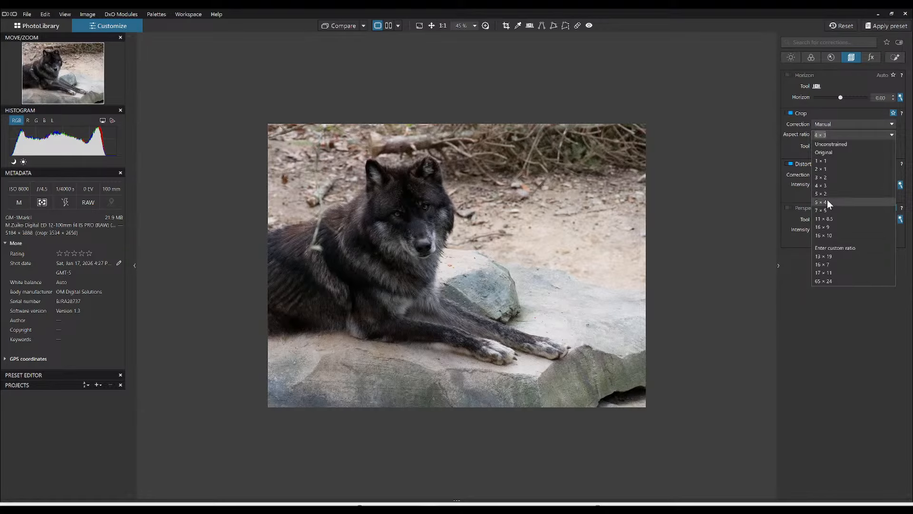
{"action": "left_click", "coordinate": [827, 200]}
{"action": "left_click", "coordinate": [818, 147]}
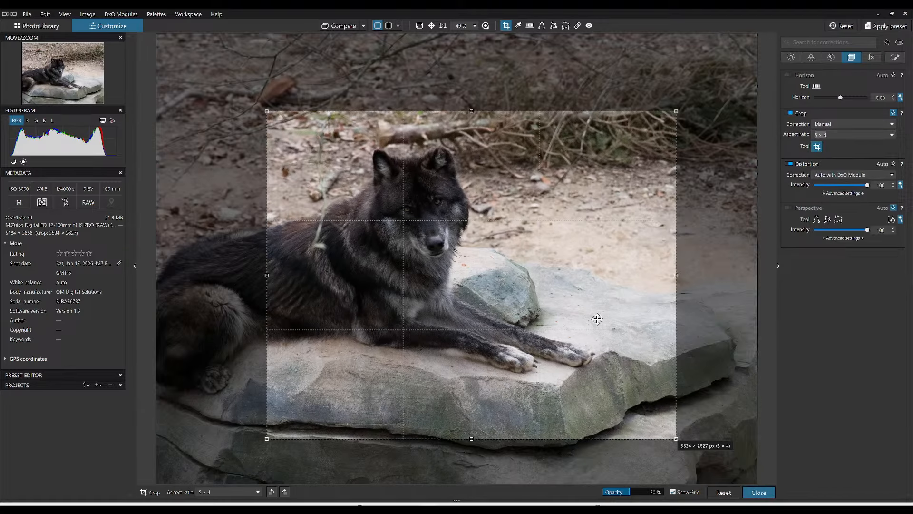
{"action": "left_click_drag", "start_coordinate": [669, 265], "coordinate": [583, 252]}
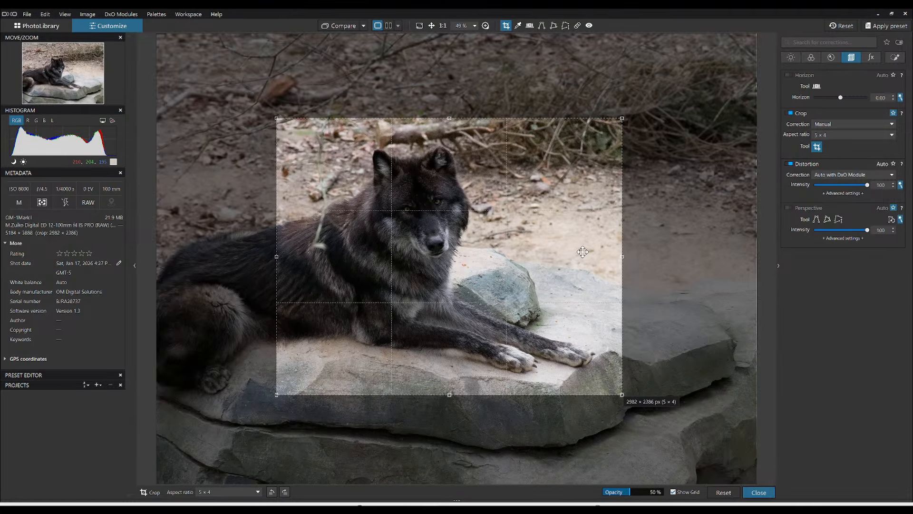
{"action": "double_click", "coordinate": [582, 251]}
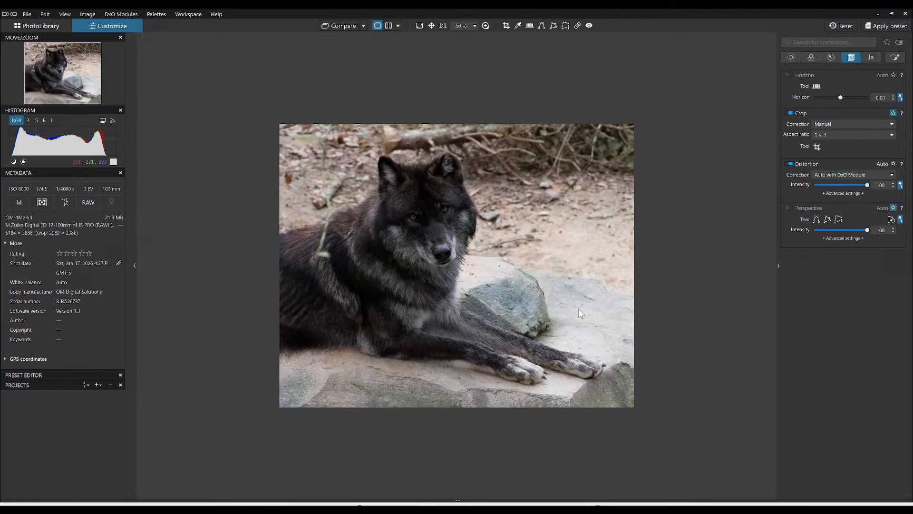
- Add a local adjustment mask with a small control point on each of the wolf's eyes
{"action": "scroll", "coordinate": [617, 323], "scroll_direction": "up", "scroll_amount": 1}
{"action": "scroll", "coordinate": [607, 320], "scroll_direction": "up", "scroll_amount": 1}
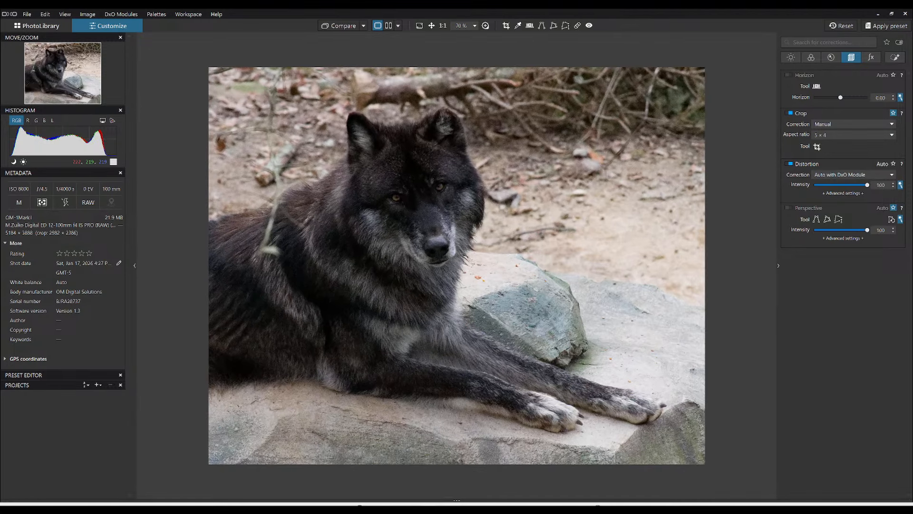
{"action": "left_click", "coordinate": [895, 58]}
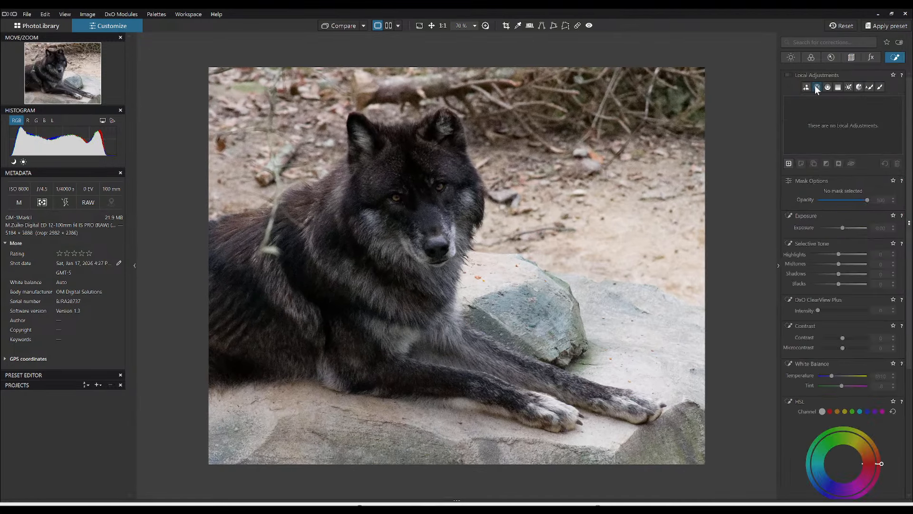
{"action": "left_click", "coordinate": [817, 88]}
{"action": "left_click", "coordinate": [397, 199]}
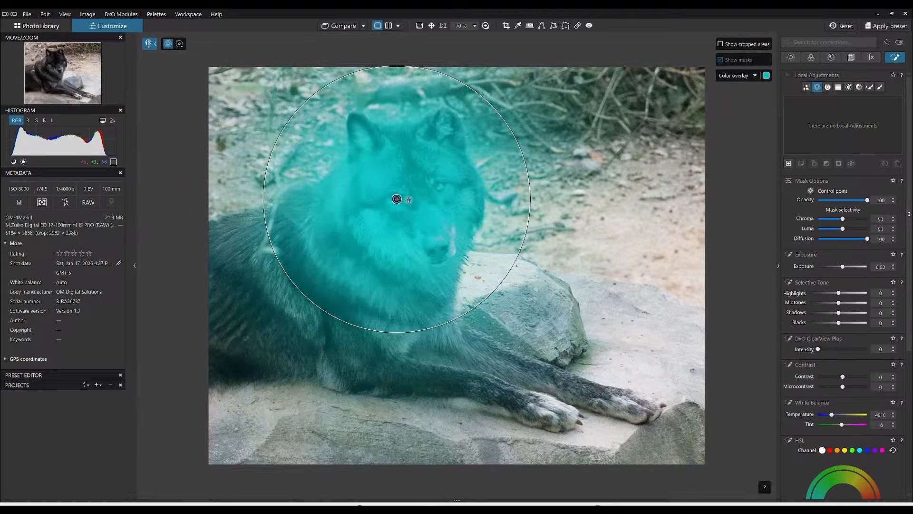
{"action": "left_click_drag", "start_coordinate": [490, 107], "coordinate": [405, 188]}
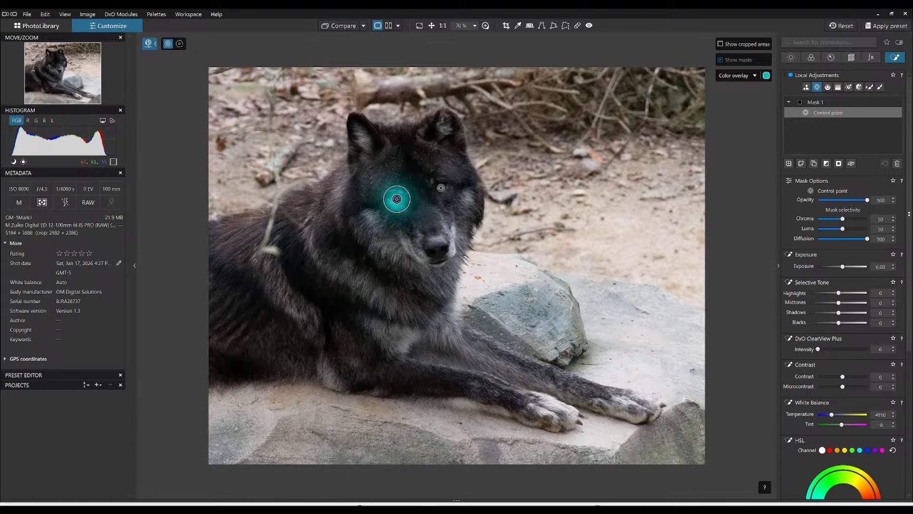
{"action": "left_click", "coordinate": [442, 187]}
- Set the eye mask's Shadows to 59, ClearView Plus intensity to 57 and Microcontrast to 84
{"action": "left_click", "coordinate": [832, 57]}
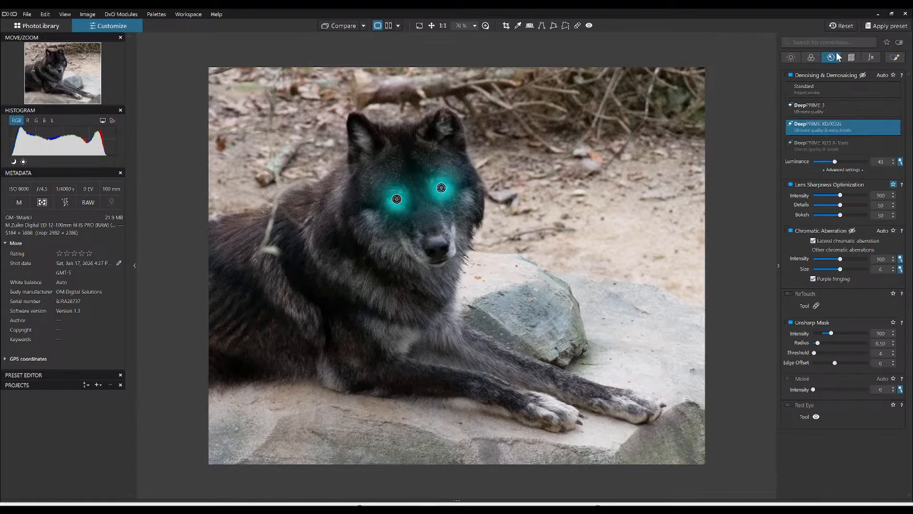
{"action": "left_click", "coordinate": [893, 58]}
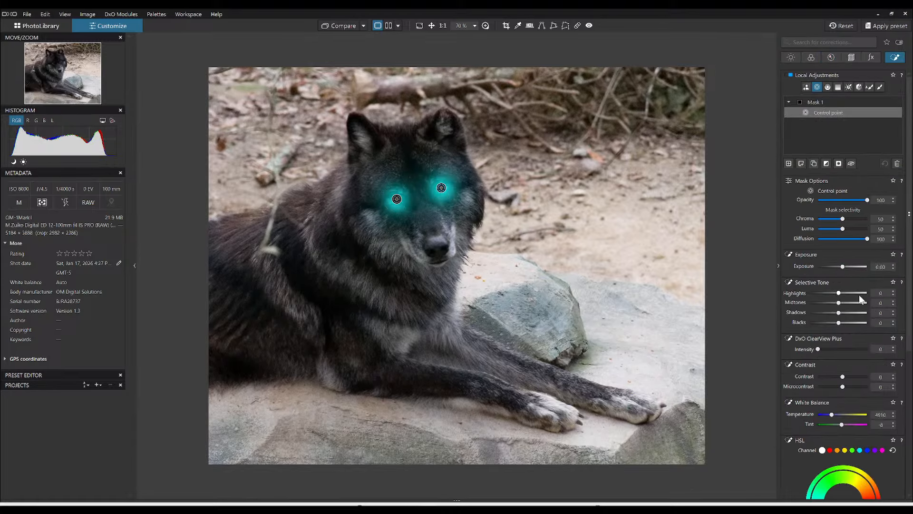
{"action": "left_click_drag", "start_coordinate": [849, 312], "coordinate": [855, 312]}
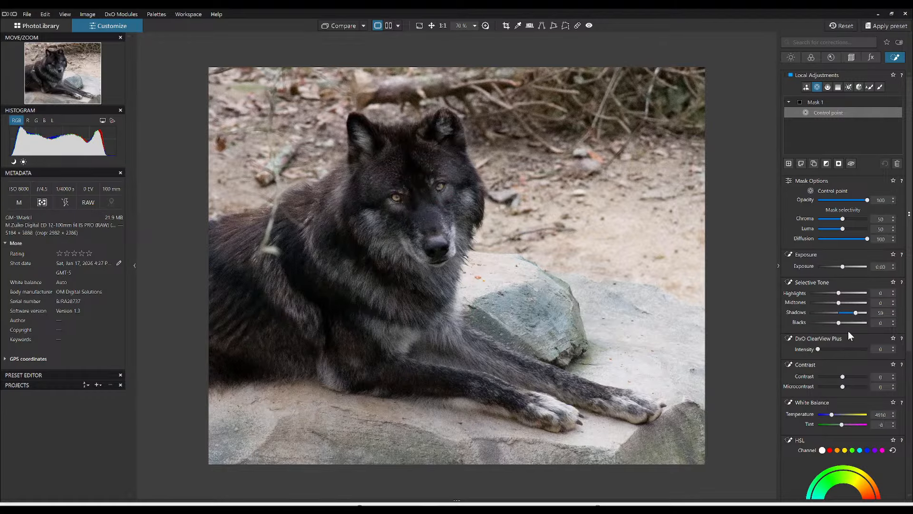
{"action": "left_click", "coordinate": [845, 349]}
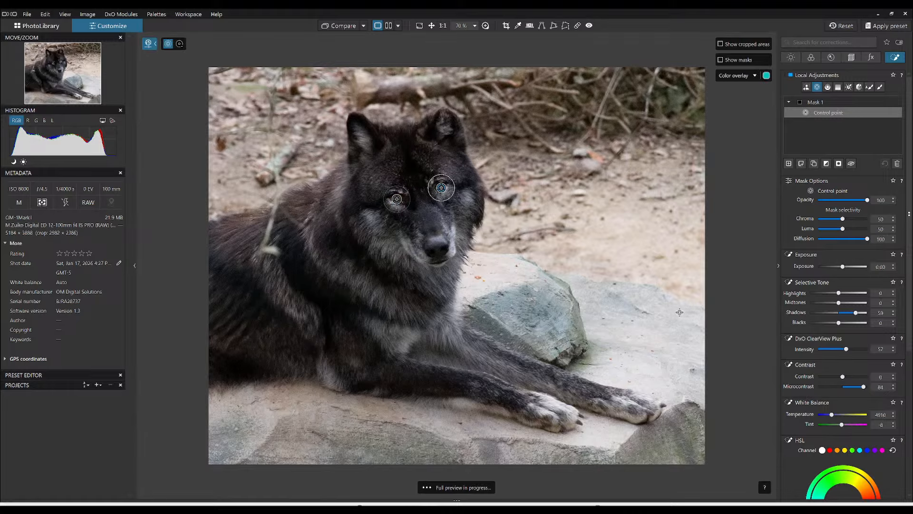
{"action": "left_click_drag", "start_coordinate": [401, 186], "coordinate": [429, 172]}
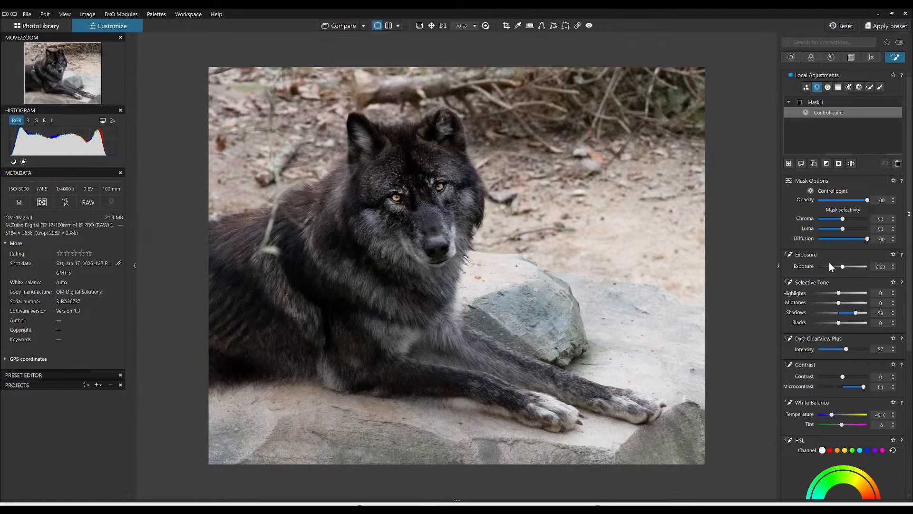
- Create a new mask with a control point on the wolf's nose, with ClearView Plus intensity 58 and Microcontrast 55
{"action": "left_click", "coordinate": [788, 163]}
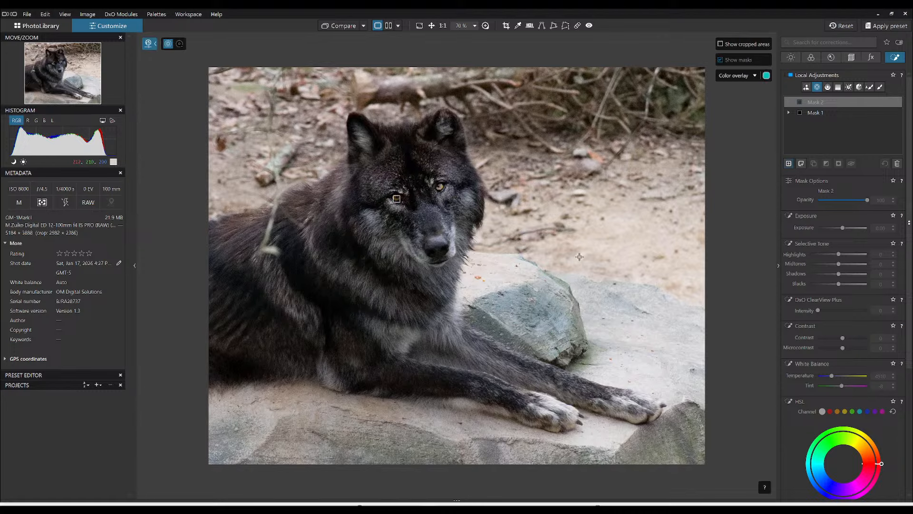
{"action": "left_click", "coordinate": [438, 248]}
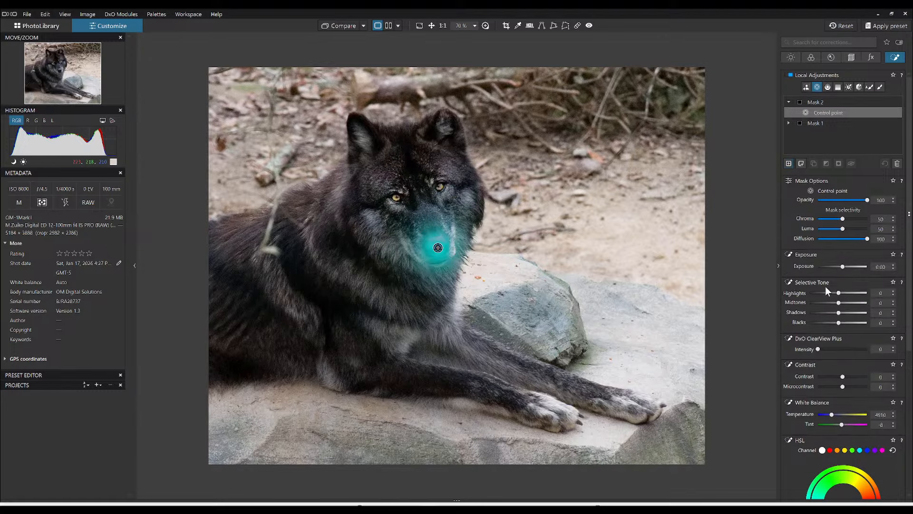
{"action": "left_click", "coordinate": [847, 349]}
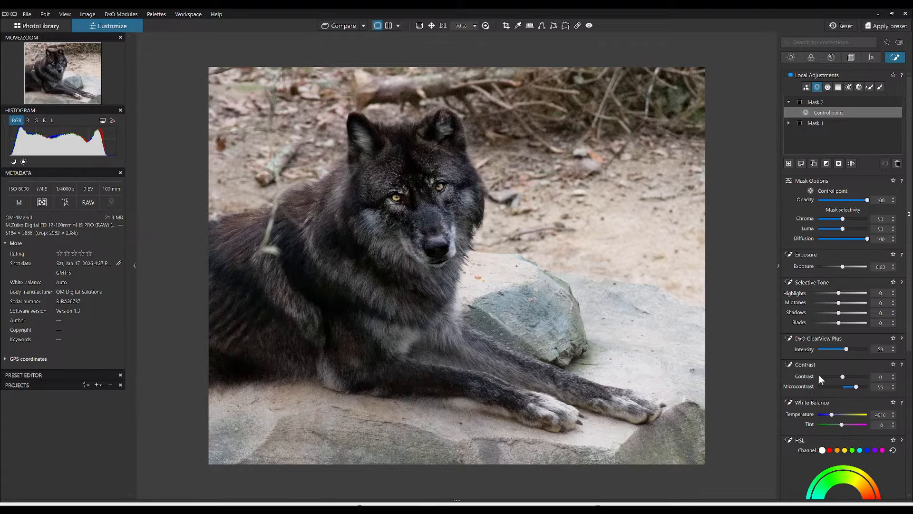
{"action": "mouse_move", "coordinate": [632, 399]}
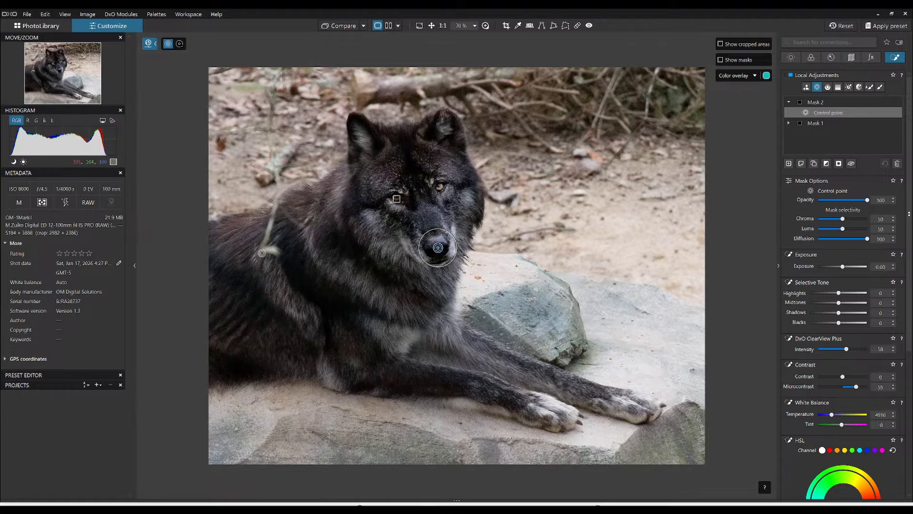
- Repair the pale grass tip on the wolf's shoulder with ReTouch, moving the source to the fur just below and rotating it slightly
{"action": "left_click", "coordinate": [577, 25]}
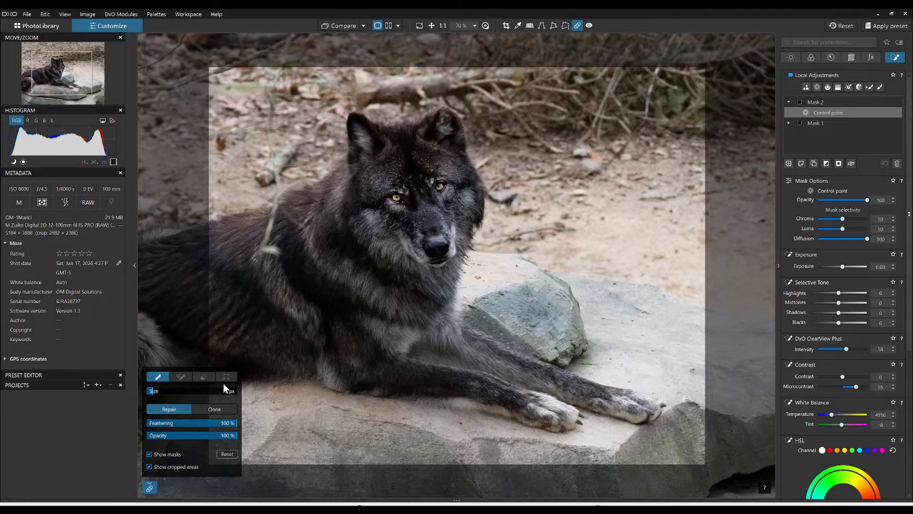
{"action": "left_click", "coordinate": [276, 252]}
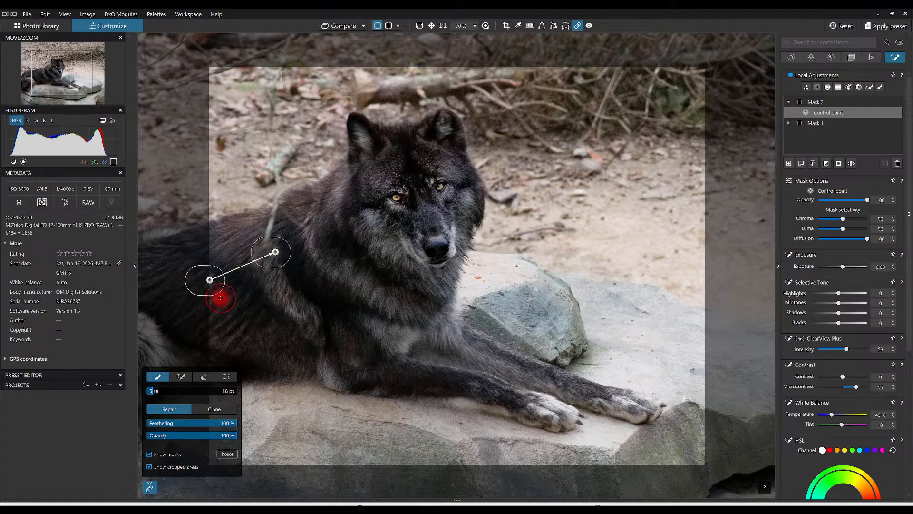
{"action": "left_click_drag", "start_coordinate": [210, 280], "coordinate": [291, 291]}
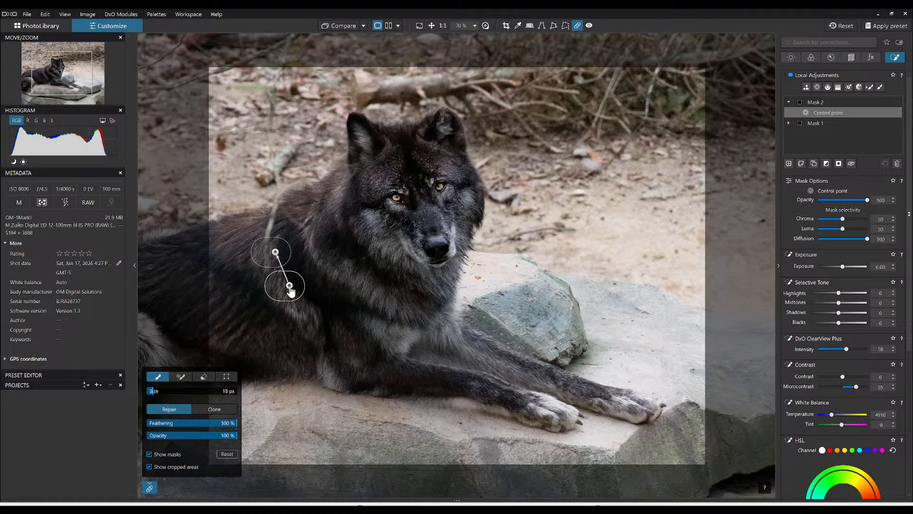
{"action": "left_click", "coordinate": [229, 377]}
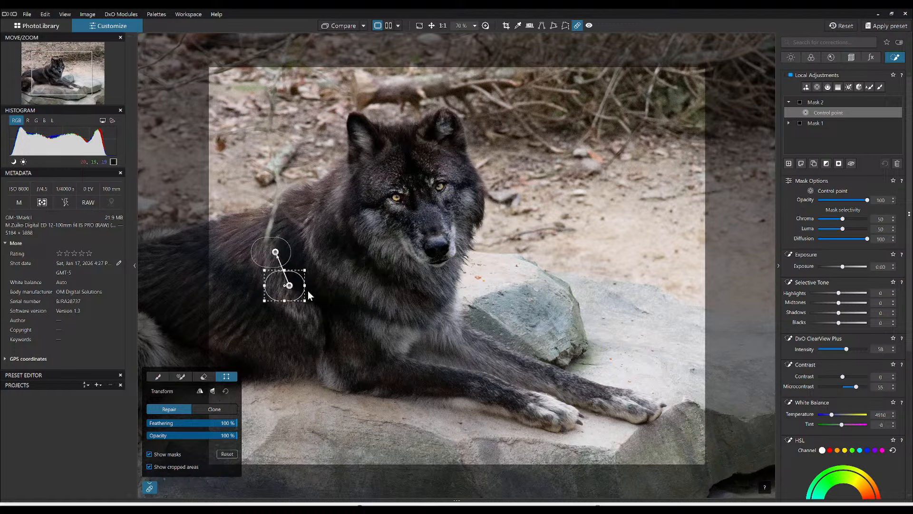
{"action": "left_click_drag", "start_coordinate": [307, 305], "coordinate": [315, 295]}
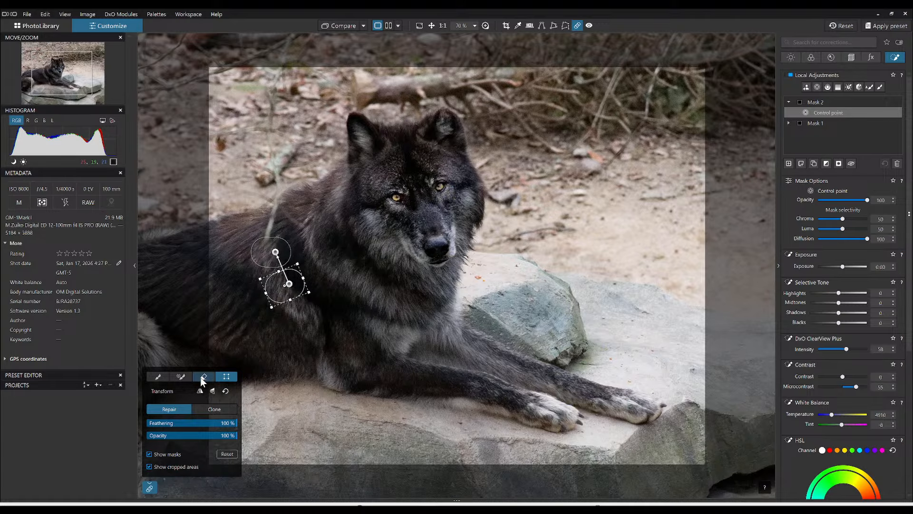
- Repair the grass stem above that spot with short 18 px brush dabs up to the edge of the wolf's back
{"action": "left_click", "coordinate": [158, 378]}
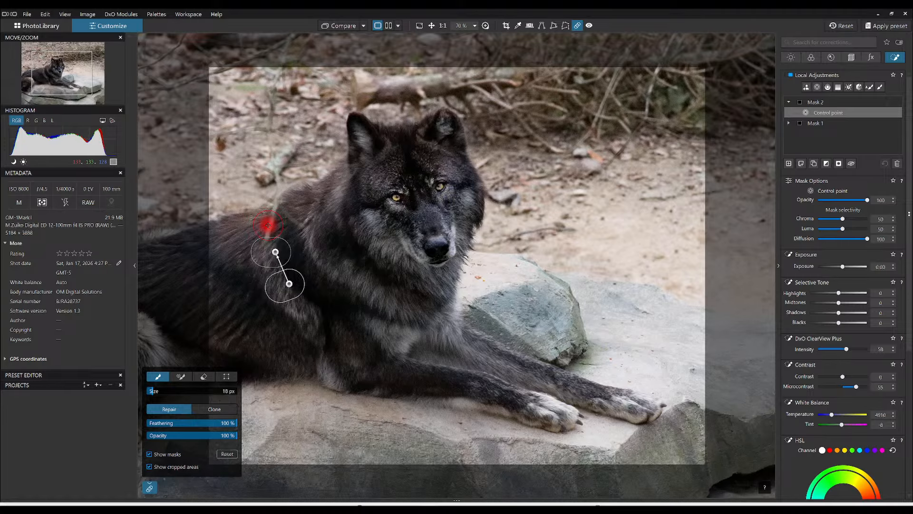
{"action": "scroll", "coordinate": [267, 225], "scroll_direction": "up", "scroll_amount": 3}
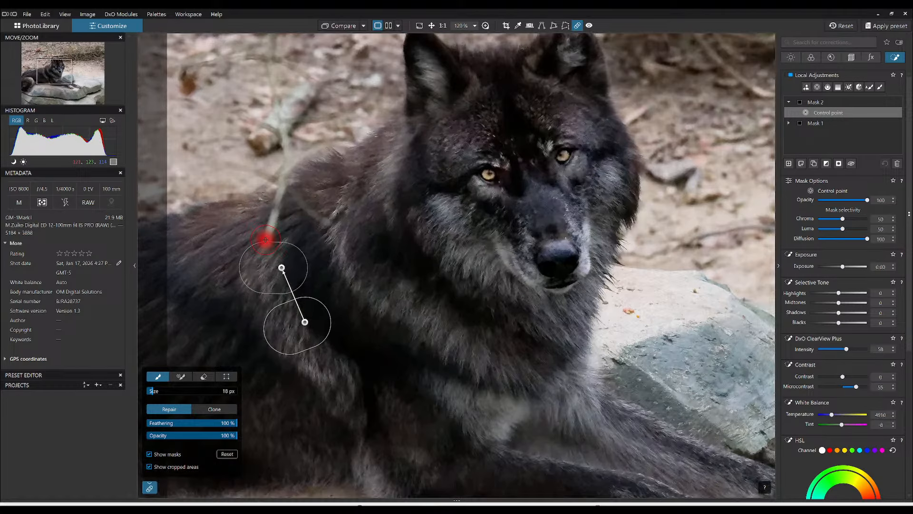
{"action": "left_click", "coordinate": [265, 244]}
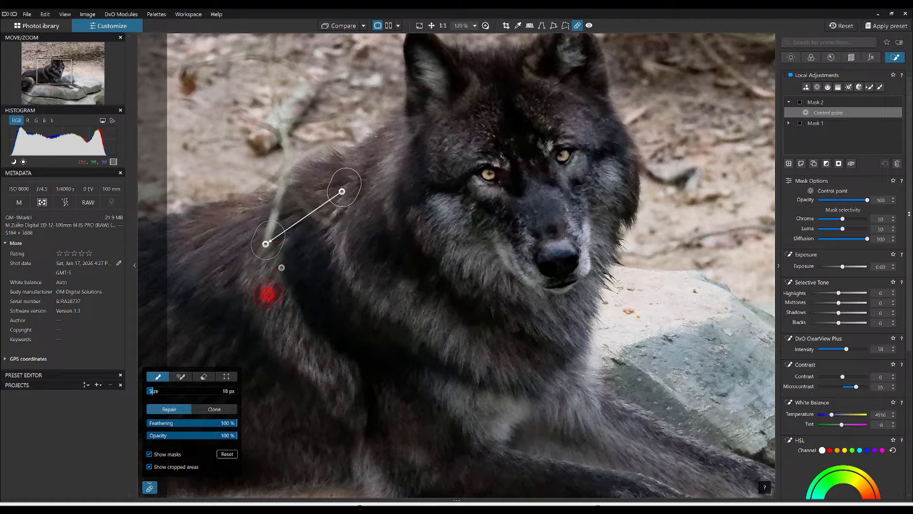
{"action": "left_click_drag", "start_coordinate": [270, 227], "coordinate": [272, 223]}
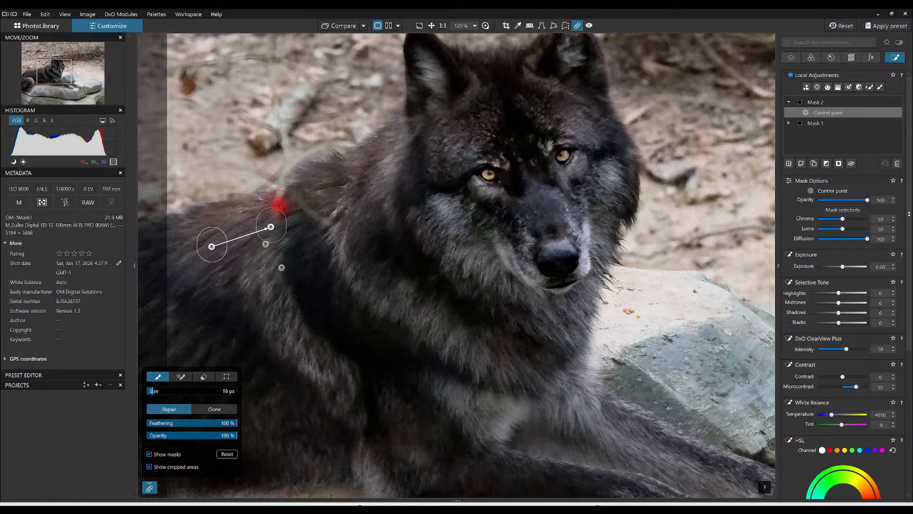
{"action": "left_click", "coordinate": [278, 205]}
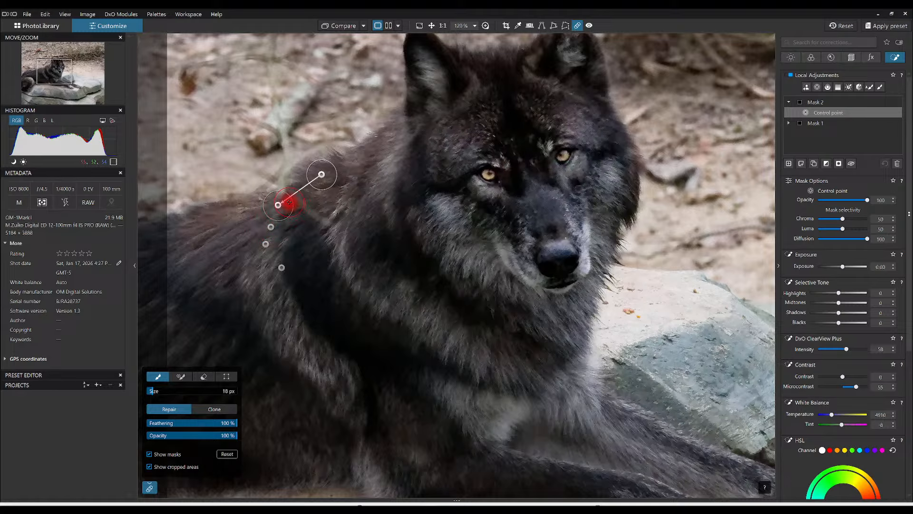
{"action": "left_click", "coordinate": [283, 196]}
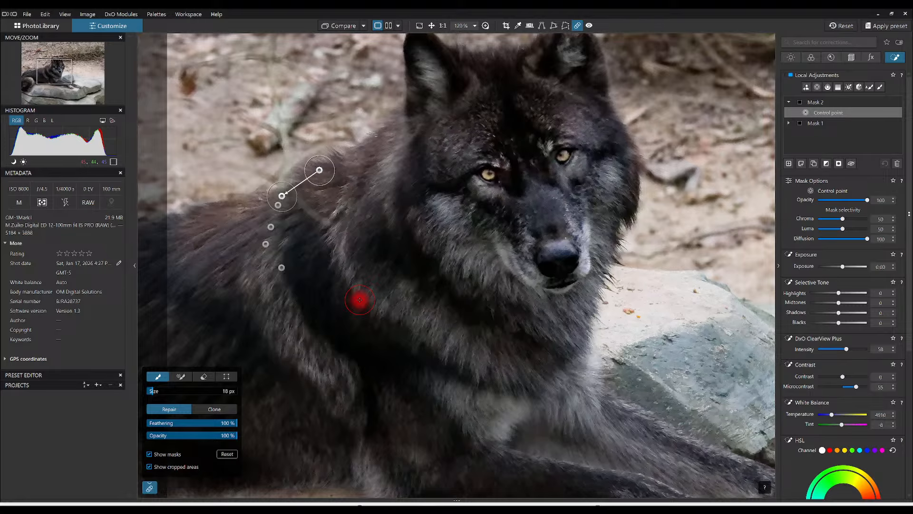
- Repair the remaining diagonal strand on the wolf's shoulder fur and close the ReTouch tool
{"action": "scroll", "coordinate": [325, 223], "scroll_direction": "up", "scroll_amount": 3}
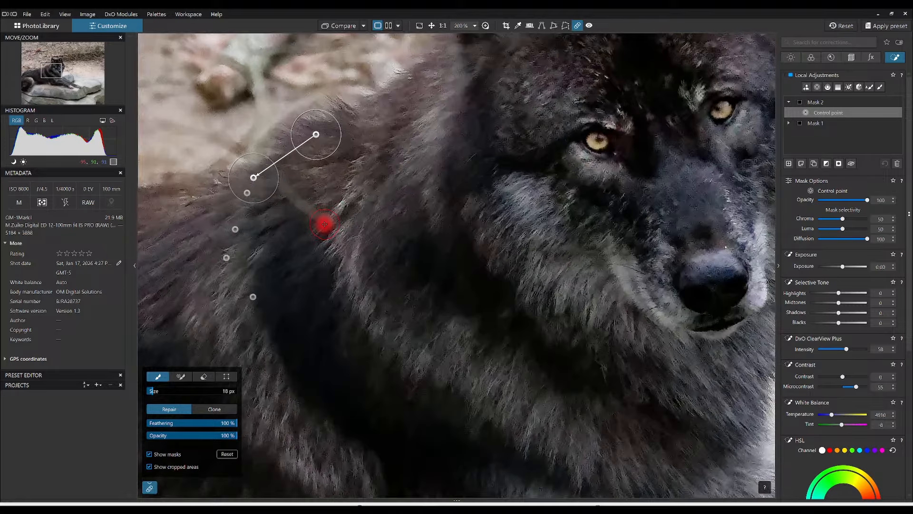
{"action": "left_click_drag", "start_coordinate": [326, 223], "coordinate": [281, 178]}
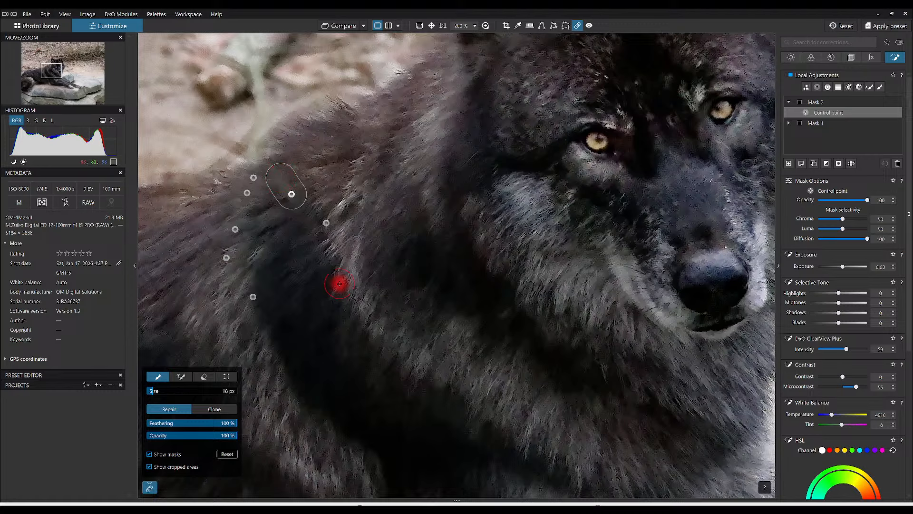
{"action": "scroll", "coordinate": [357, 310], "scroll_direction": "down", "scroll_amount": 1}
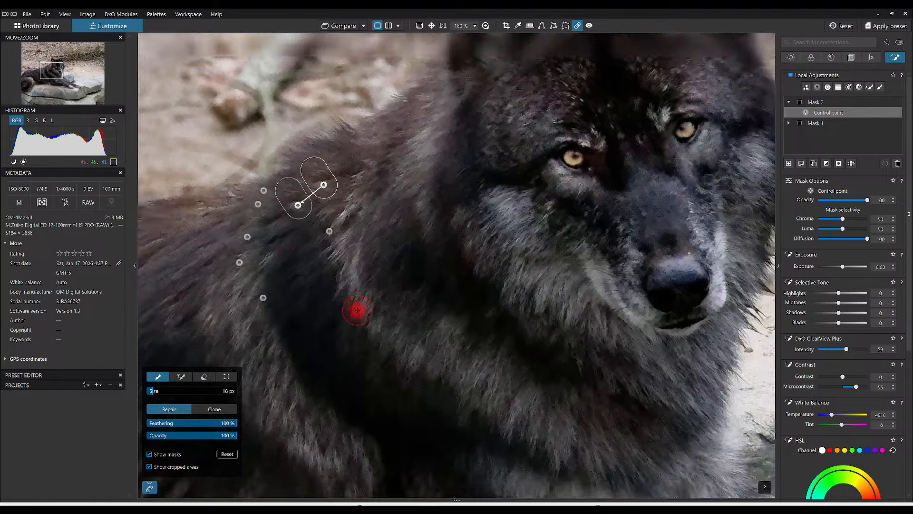
{"action": "scroll", "coordinate": [359, 309], "scroll_direction": "down", "scroll_amount": 6}
{"action": "scroll", "coordinate": [818, 343], "scroll_direction": "down", "scroll_amount": 2}
{"action": "scroll", "coordinate": [619, 328], "scroll_direction": "down", "scroll_amount": 2}
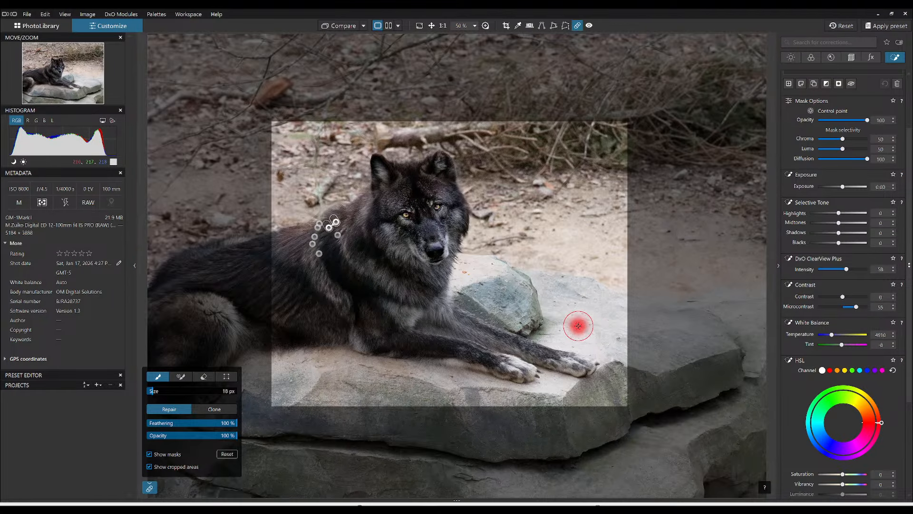
{"action": "left_click", "coordinate": [578, 27]}
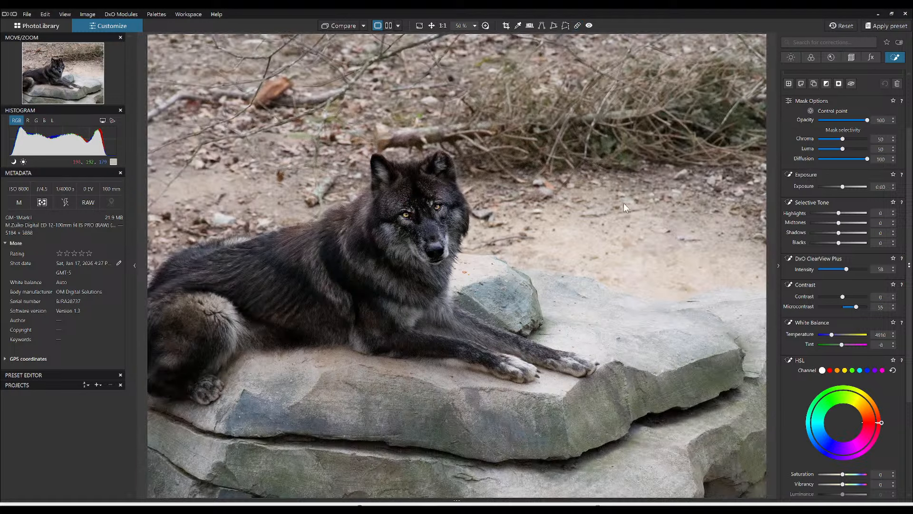
{"action": "scroll", "coordinate": [596, 247], "scroll_direction": "up", "scroll_amount": 4}
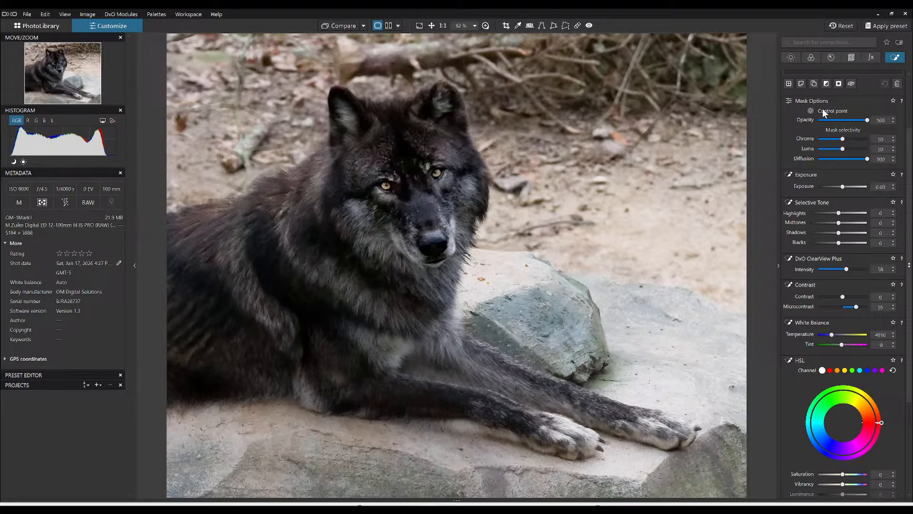
{"action": "scroll", "coordinate": [824, 151], "scroll_direction": "up", "scroll_amount": 3}
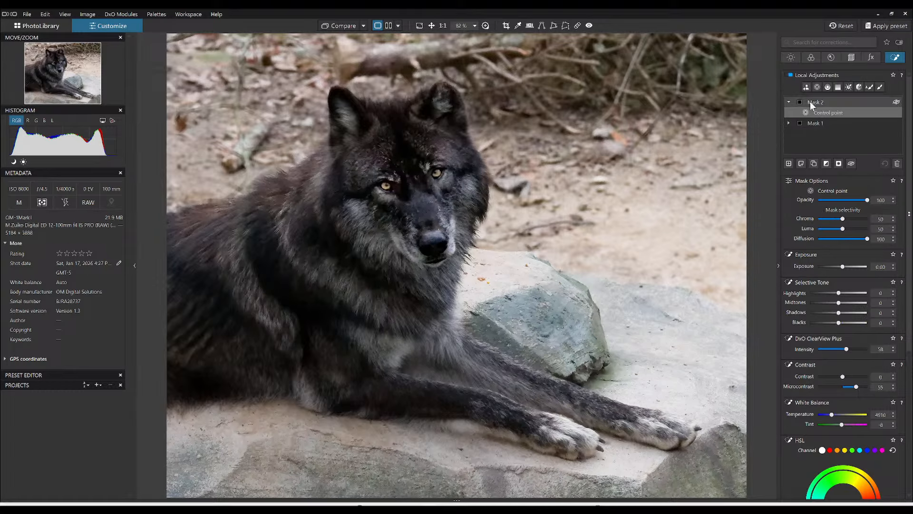
- Create a new mask with control points on both of the wolf's ears and set its Exposure to 1.29
{"action": "left_click", "coordinate": [788, 163]}
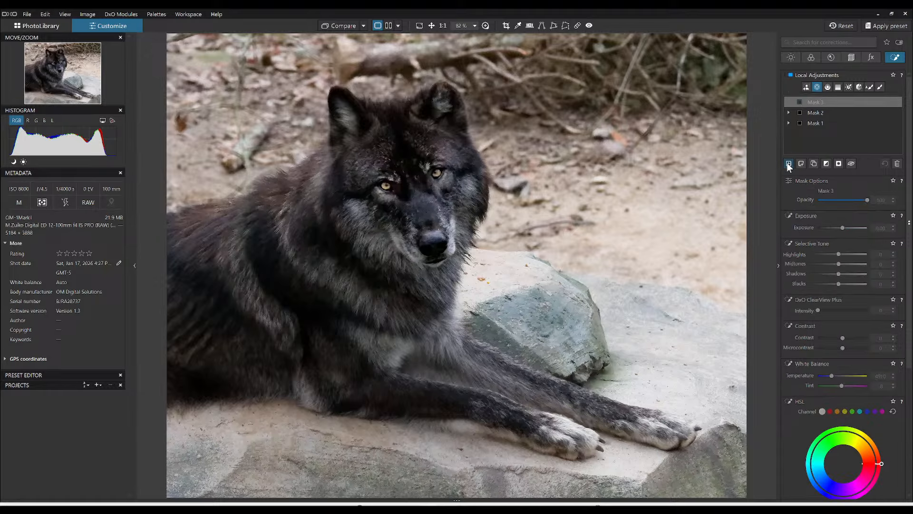
{"action": "left_click", "coordinate": [348, 118]}
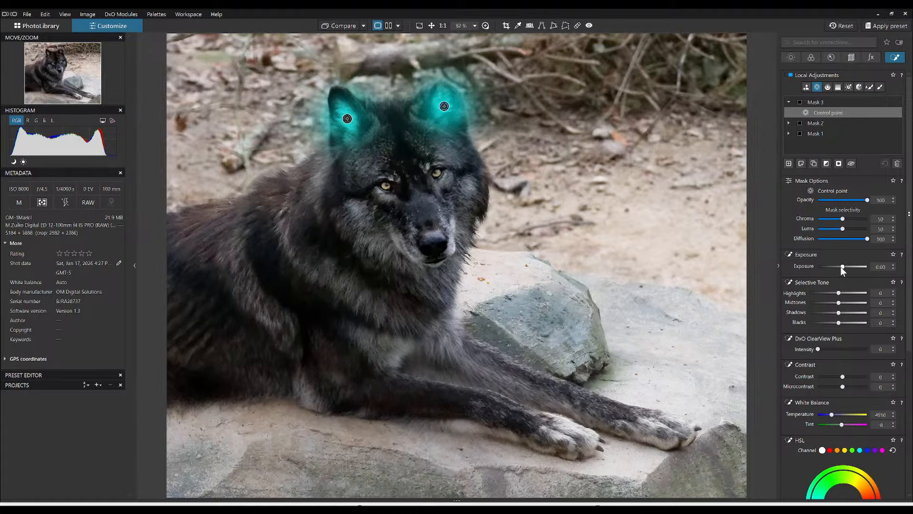
{"action": "left_click_drag", "start_coordinate": [842, 267], "coordinate": [851, 266]}
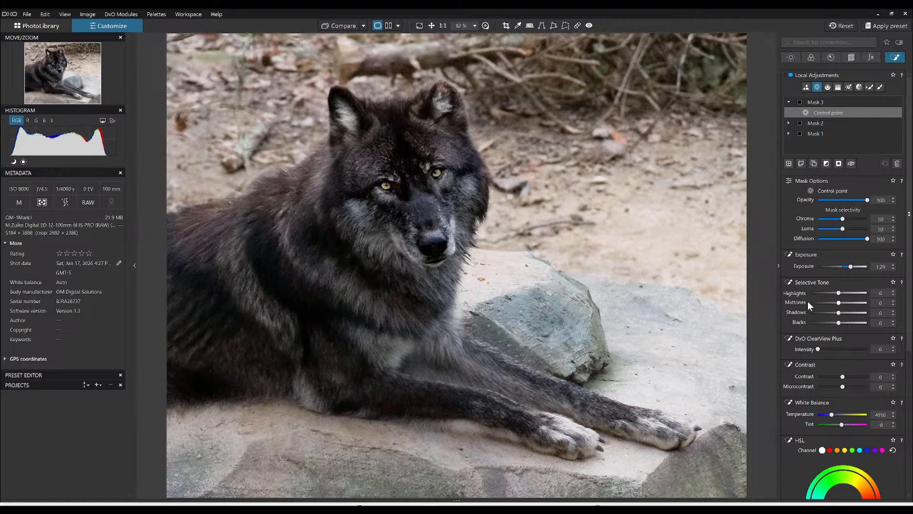
- Add an AI mask selecting the entire wolf and invert it to cover the background, deleting the misplaced first selection
{"action": "scroll", "coordinate": [632, 296], "scroll_direction": "down", "scroll_amount": 1}
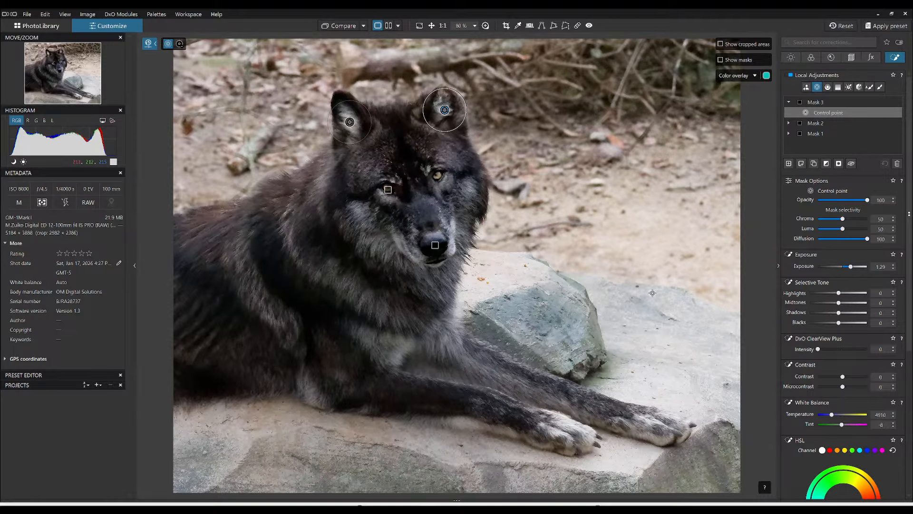
{"action": "scroll", "coordinate": [652, 292], "scroll_direction": "down", "scroll_amount": 2}
{"action": "scroll", "coordinate": [656, 291], "scroll_direction": "down", "scroll_amount": 1}
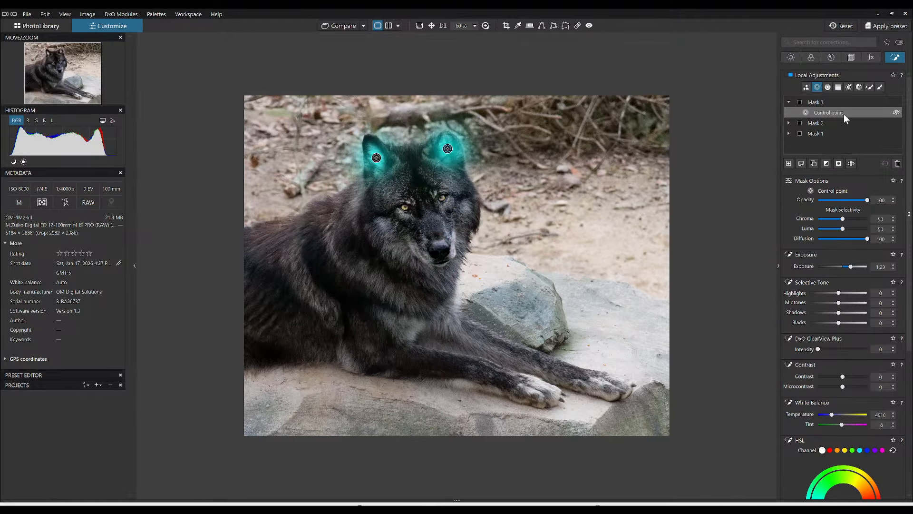
{"action": "left_click", "coordinate": [807, 87]}
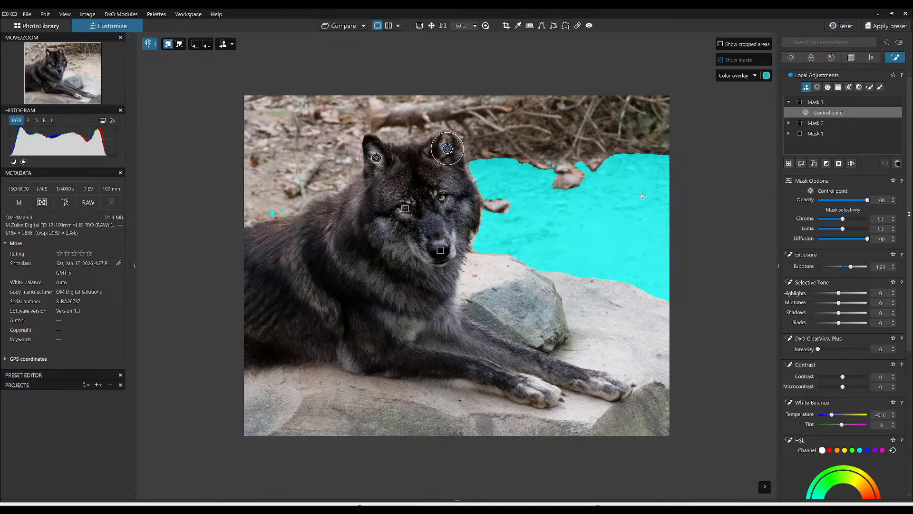
{"action": "left_click", "coordinate": [320, 114]}
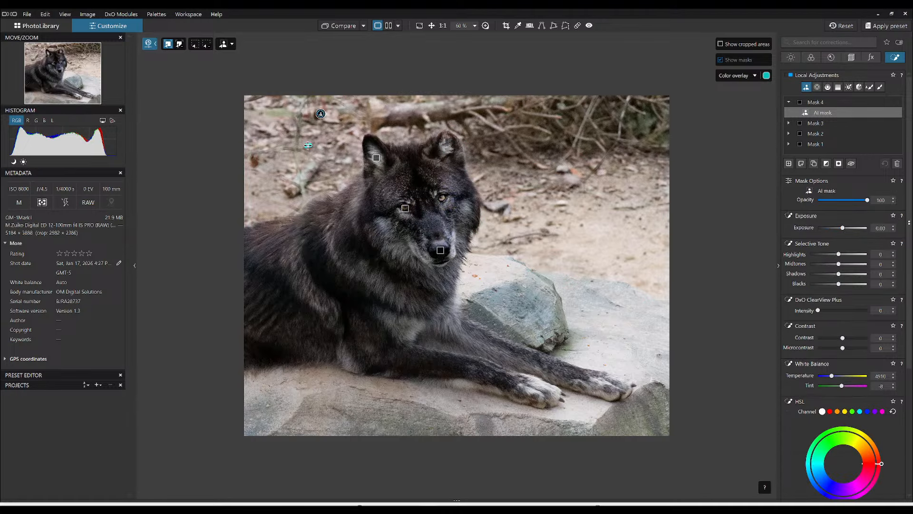
{"action": "left_click_drag", "start_coordinate": [339, 143], "coordinate": [353, 133]}
{"action": "key", "text": "Delete"}
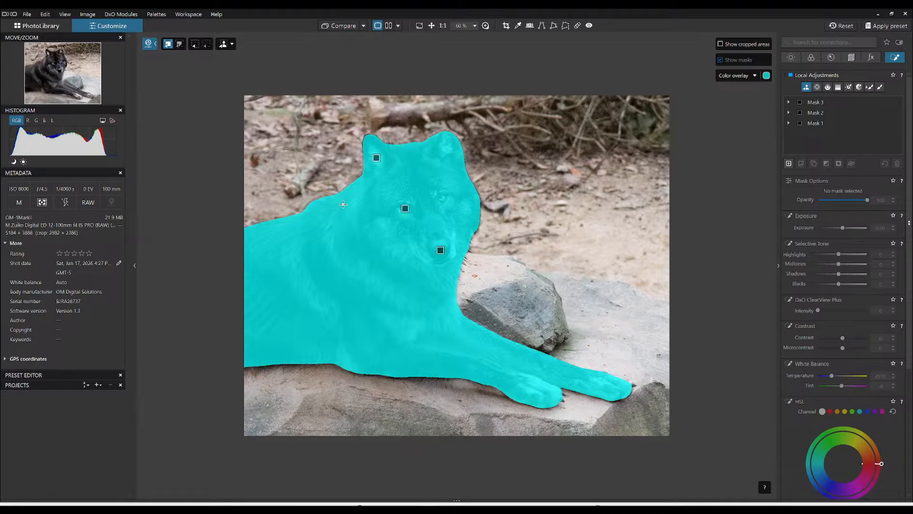
{"action": "left_click", "coordinate": [343, 204]}
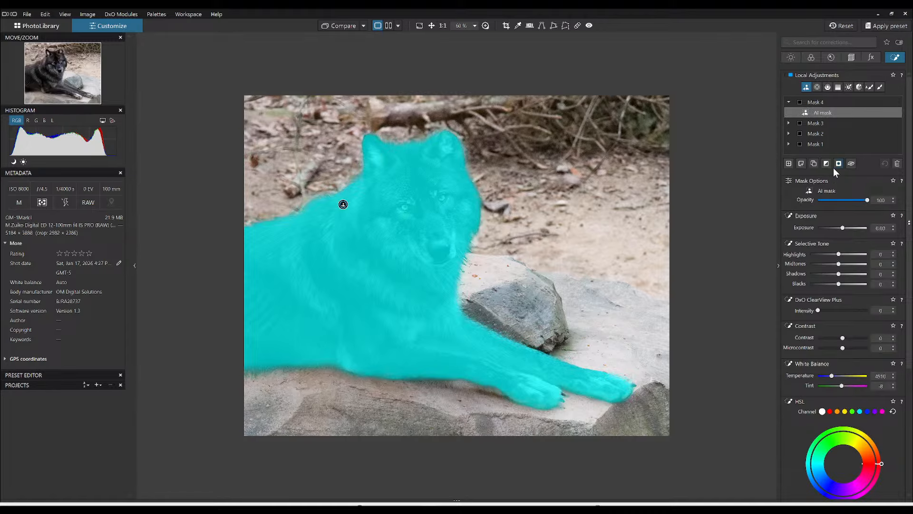
{"action": "left_click", "coordinate": [826, 164]}
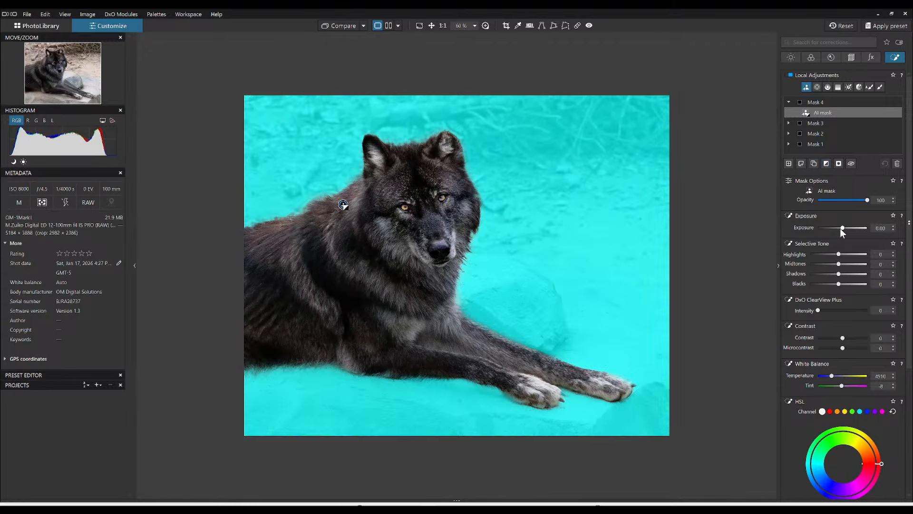
- Darken the background mask with Exposure -1.09, Shadows -16 and Blacks -51, and cool its Temperature slightly
{"action": "left_click_drag", "start_coordinate": [840, 227], "coordinate": [835, 227]}
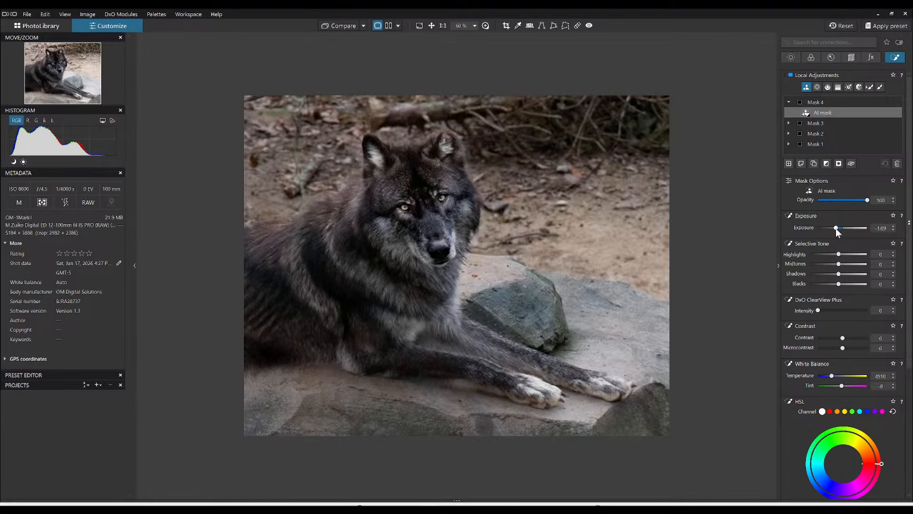
{"action": "left_click_drag", "start_coordinate": [837, 284], "coordinate": [836, 274]}
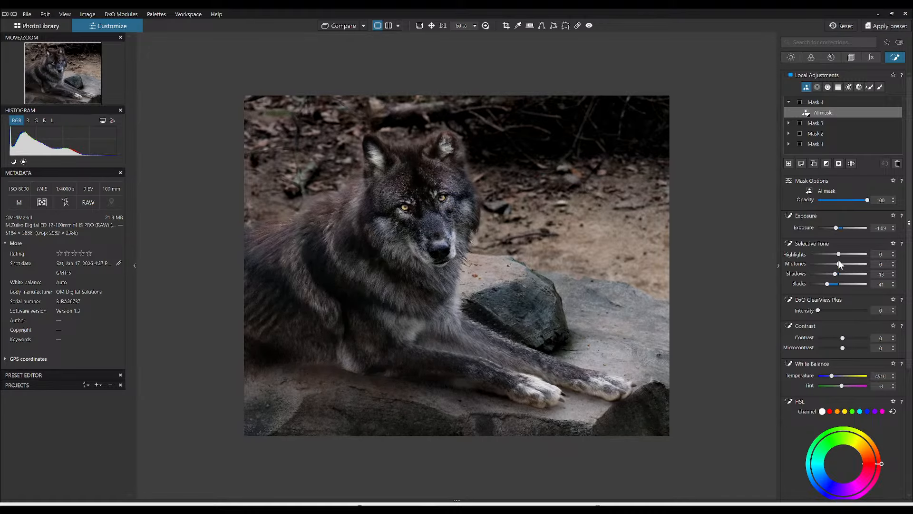
{"action": "left_click_drag", "start_coordinate": [835, 274], "coordinate": [823, 283]}
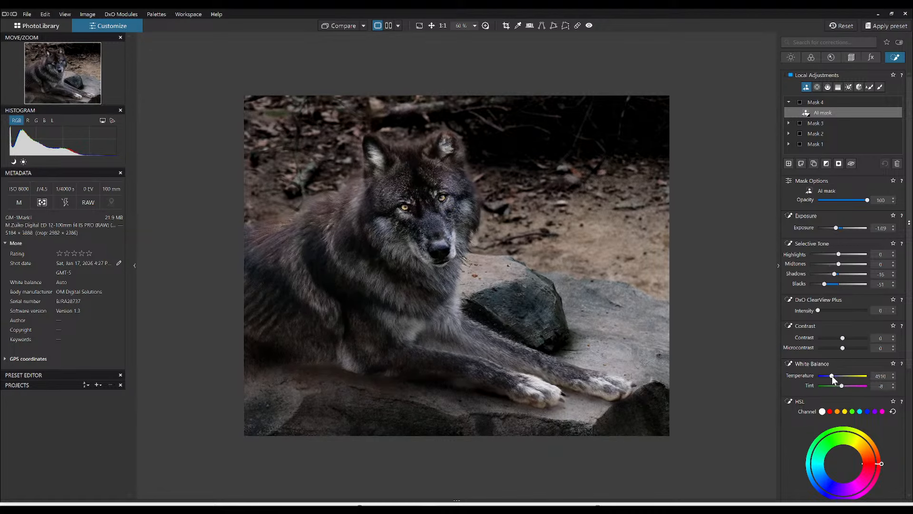
{"action": "left_click_drag", "start_coordinate": [832, 375], "coordinate": [831, 376]}
- Raise the whole photo's global Exposure correction to 0.50
{"action": "left_click", "coordinate": [790, 57]}
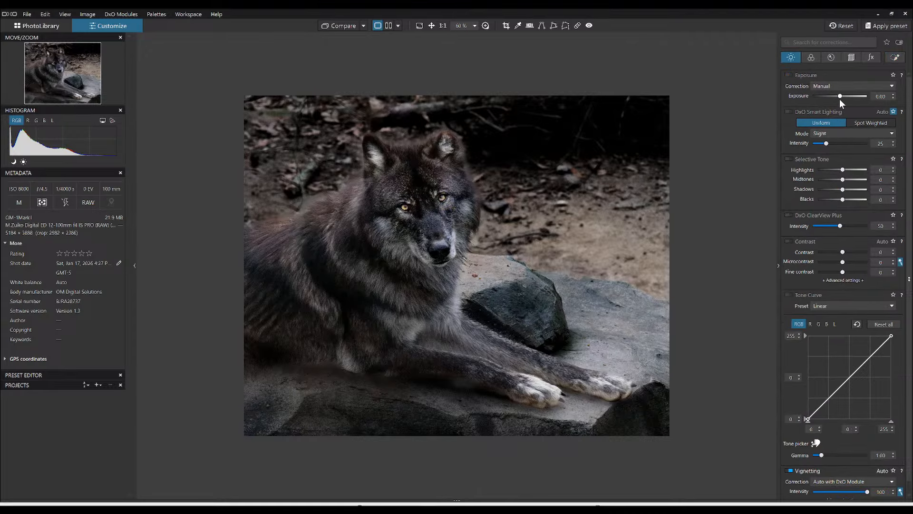
{"action": "left_click_drag", "start_coordinate": [841, 96], "coordinate": [842, 96]}
{"action": "scroll", "coordinate": [840, 97], "scroll_direction": "up", "scroll_amount": 1}
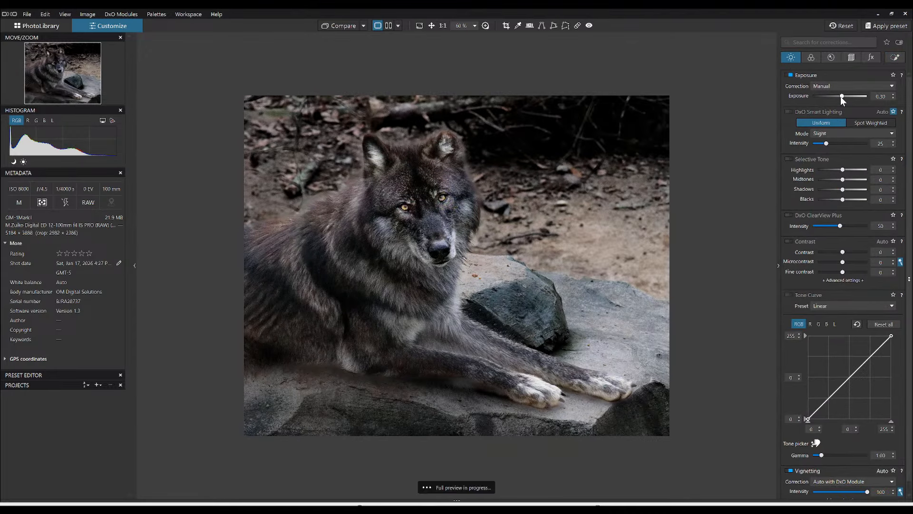
{"action": "scroll", "coordinate": [840, 96], "scroll_direction": "up", "scroll_amount": 1}
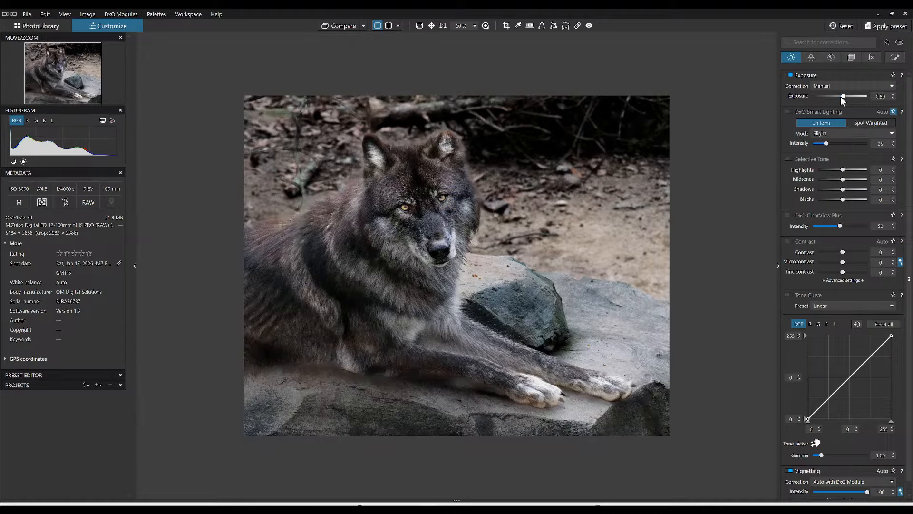
{"action": "scroll", "coordinate": [841, 96], "scroll_direction": "up", "scroll_amount": 1}
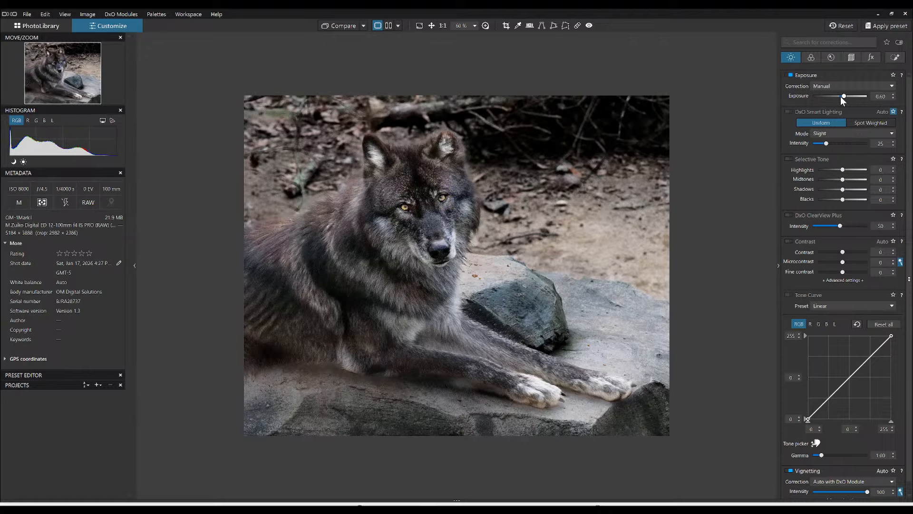
{"action": "scroll", "coordinate": [840, 96], "scroll_direction": "down", "scroll_amount": 1}
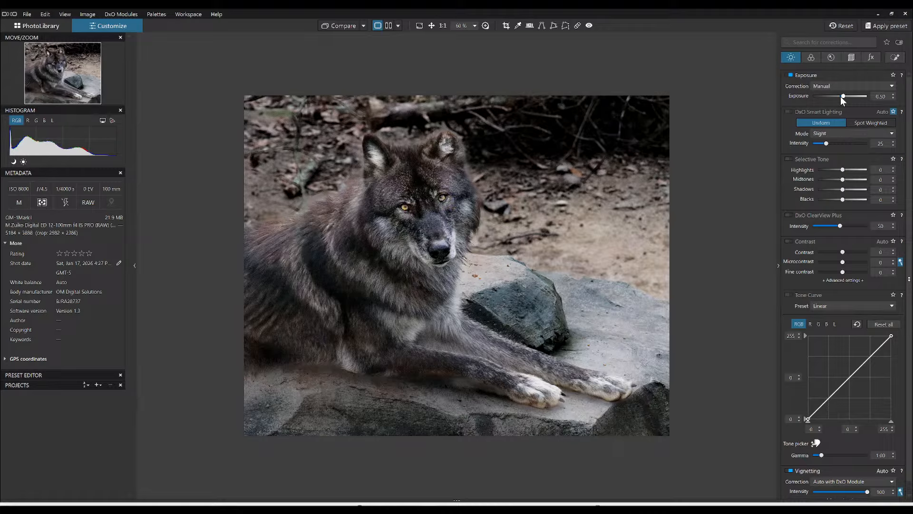
{"action": "key", "text": "l"}
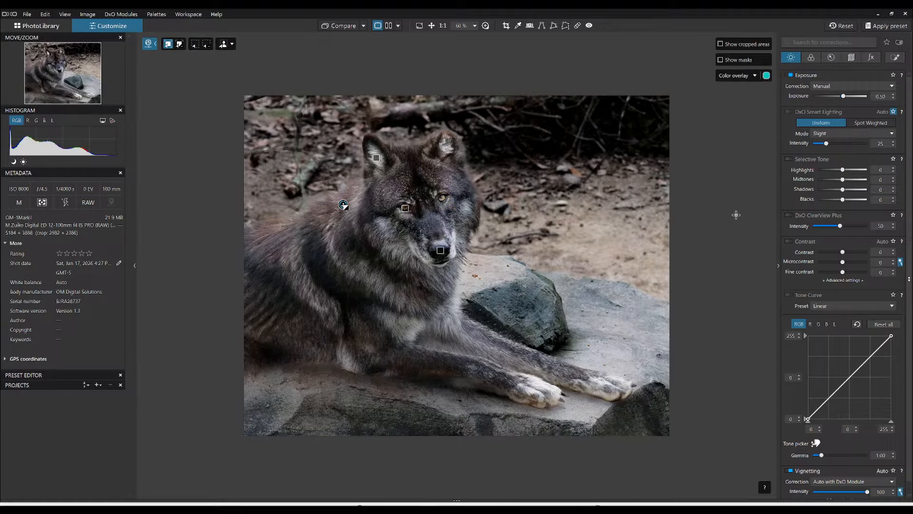
{"action": "key", "text": "l"}
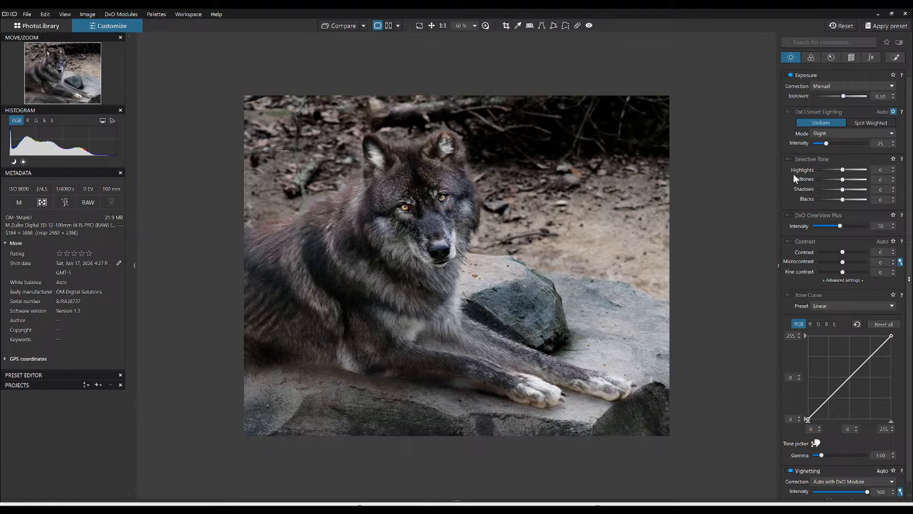
- Select the eyes' control point in Mask 1 and set Midtones to 25, Microcontrast to 100 and Temperature to 5210
{"action": "left_click", "coordinate": [896, 59]}
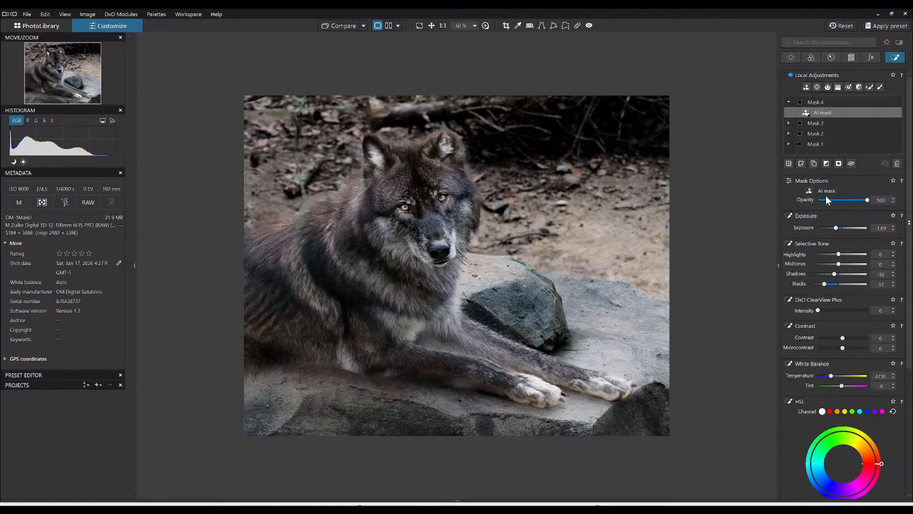
{"action": "left_click", "coordinate": [821, 135]}
{"action": "left_click", "coordinate": [820, 135]}
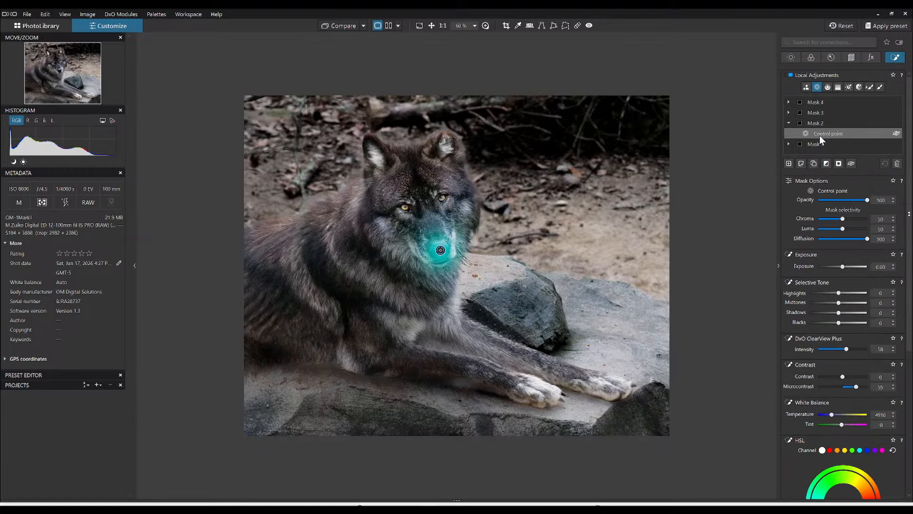
{"action": "left_click", "coordinate": [818, 147]}
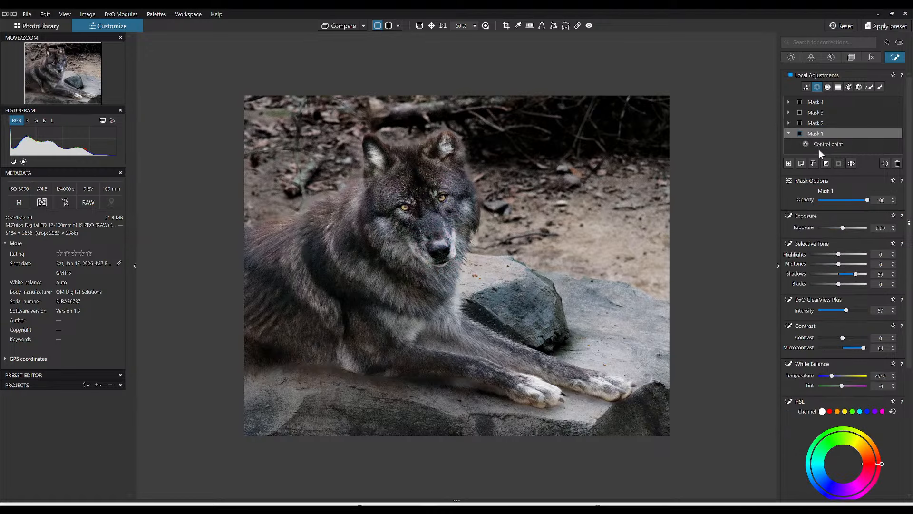
{"action": "left_click", "coordinate": [818, 144]}
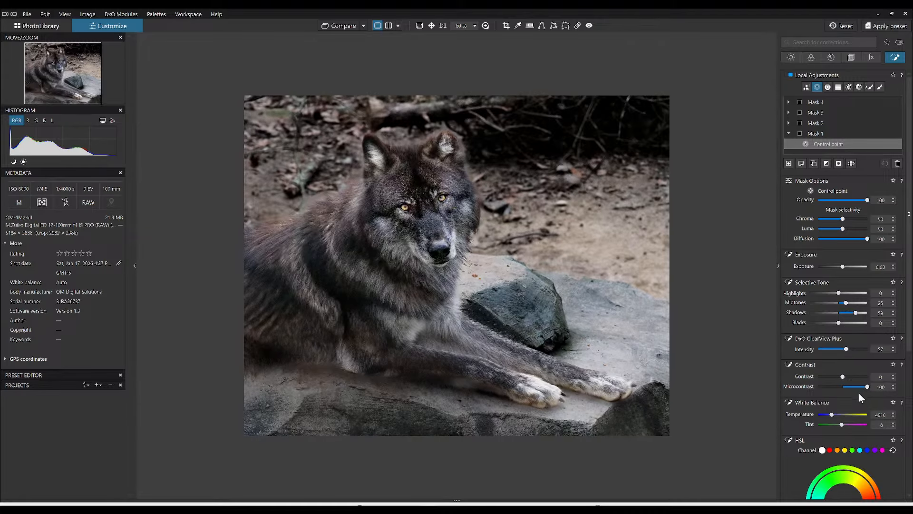
{"action": "scroll", "coordinate": [849, 400], "scroll_direction": "down", "scroll_amount": 3}
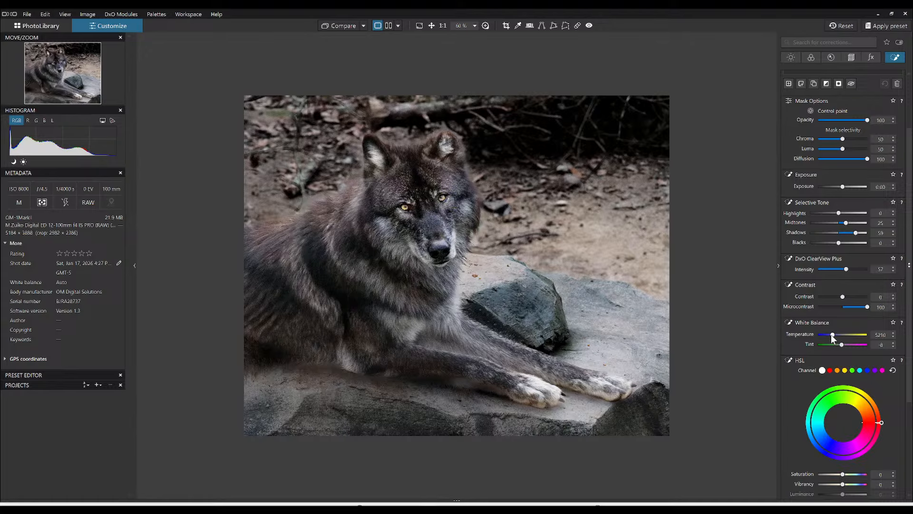
- Set the eye control point's Vibrancy to 33, Shadows to 42 and Midtones to 17
{"action": "scroll", "coordinate": [839, 390], "scroll_direction": "down", "scroll_amount": 2}
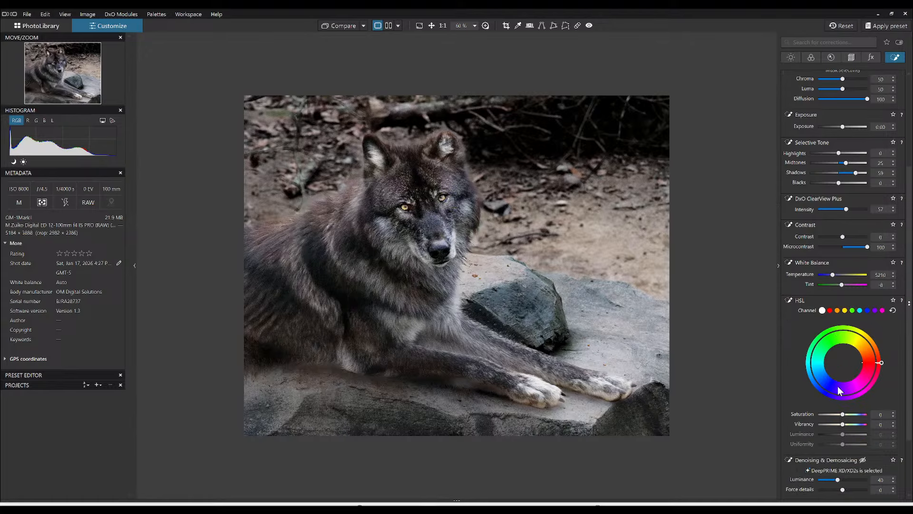
{"action": "left_click", "coordinate": [857, 424]}
{"action": "left_click_drag", "start_coordinate": [858, 424], "coordinate": [845, 431]}
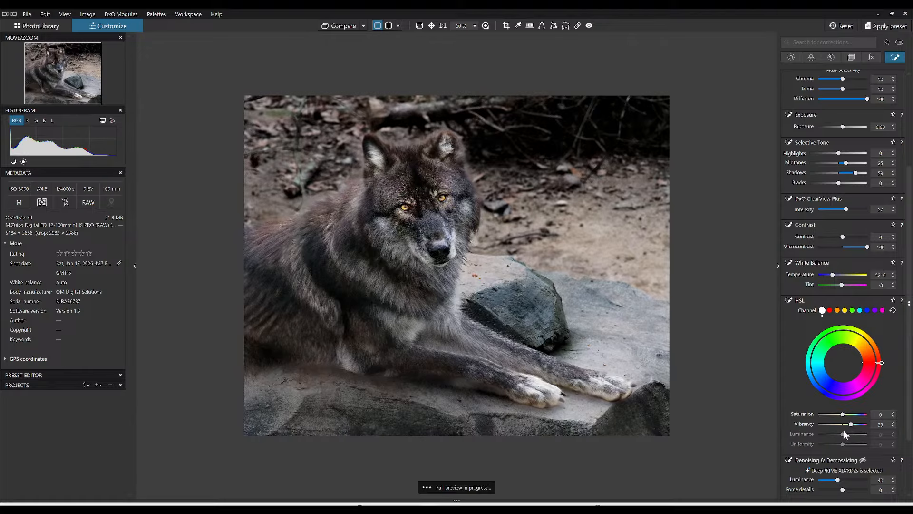
{"action": "left_click_drag", "start_coordinate": [862, 175], "coordinate": [851, 175]}
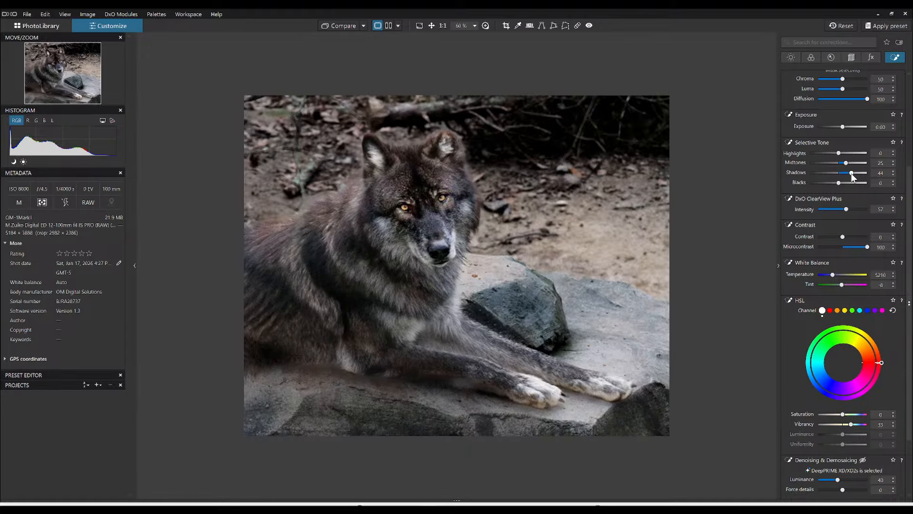
{"action": "left_click_drag", "start_coordinate": [846, 162], "coordinate": [844, 164]}
- Brush a new mask over the wolf's lower body, foreleg and the foreground rock, with Blacks -66, Shadows -33 and Midtones -17
{"action": "scroll", "coordinate": [874, 153], "scroll_direction": "up", "scroll_amount": 5}
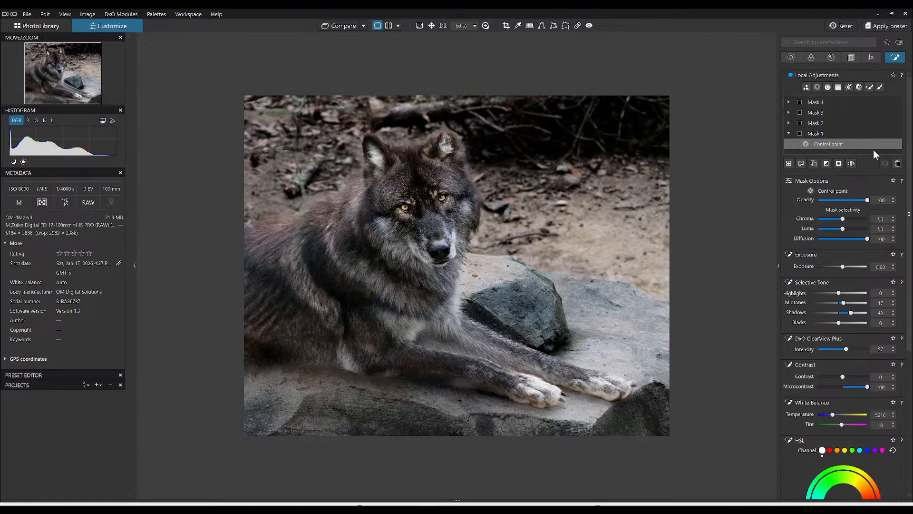
{"action": "left_click", "coordinate": [881, 87]}
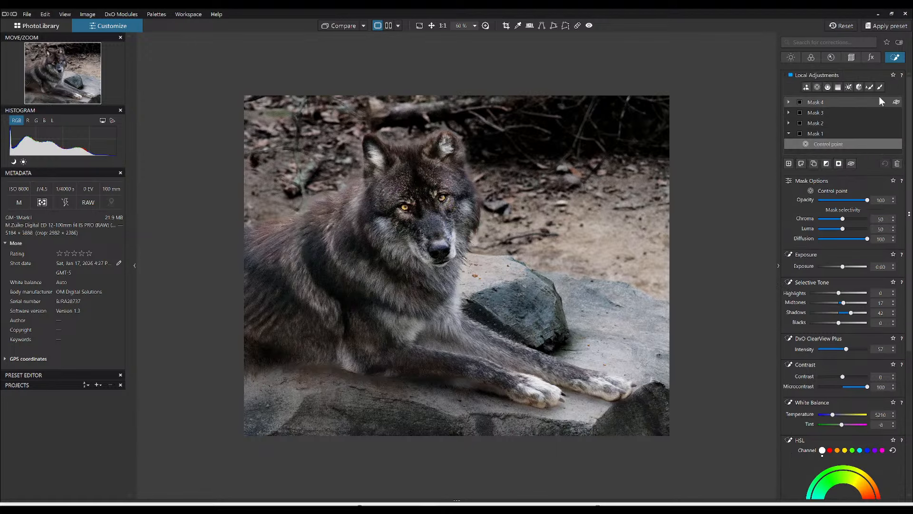
{"action": "left_click", "coordinate": [803, 164]}
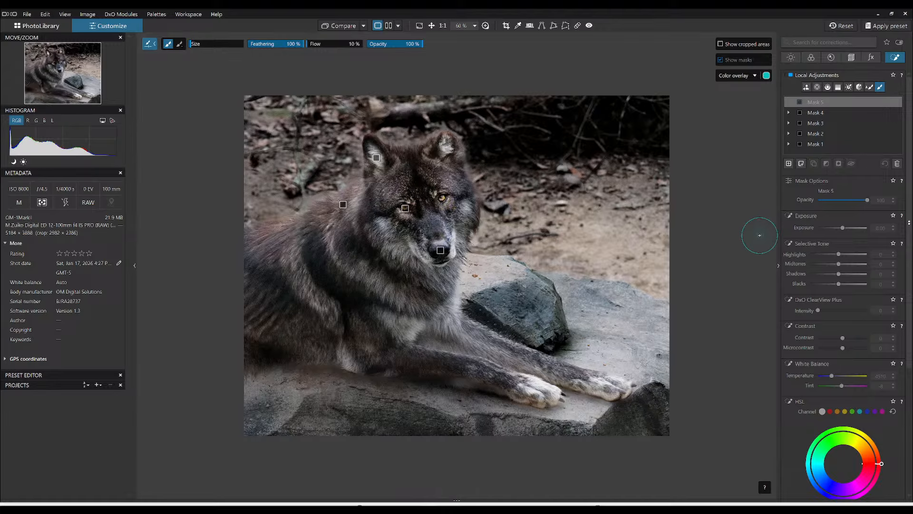
{"action": "scroll", "coordinate": [760, 235], "scroll_direction": "up", "scroll_amount": 3}
{"action": "mouse_move", "coordinate": [255, 298]}
{"action": "left_mouse_down"}
{"action": "mouse_move", "coordinate": [304, 341]}
{"action": "mouse_move", "coordinate": [345, 355]}
{"action": "left_mouse_up"}
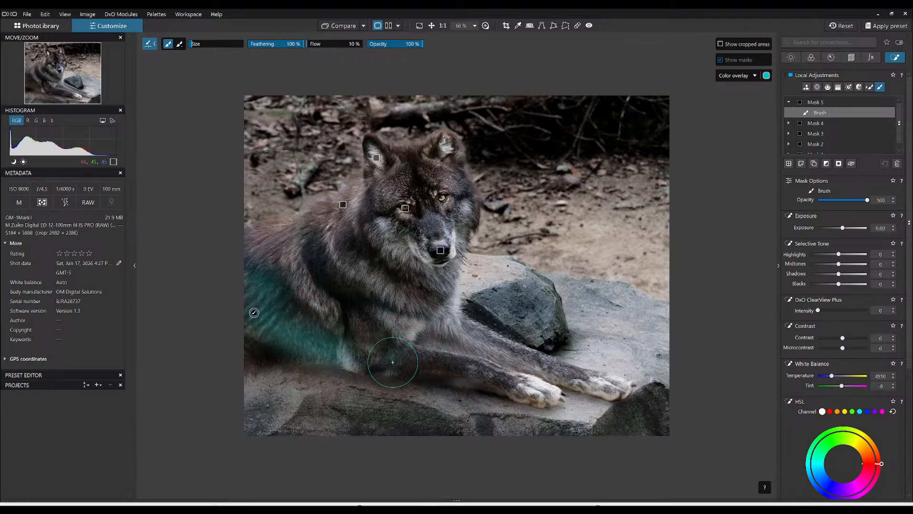
{"action": "mouse_move", "coordinate": [396, 361]}
{"action": "left_mouse_down"}
{"action": "mouse_move", "coordinate": [487, 378]}
{"action": "mouse_move", "coordinate": [468, 381]}
{"action": "left_mouse_up"}
{"action": "mouse_move", "coordinate": [303, 395]}
{"action": "left_mouse_down"}
{"action": "mouse_move", "coordinate": [260, 400]}
{"action": "mouse_move", "coordinate": [536, 445]}
{"action": "left_mouse_up"}
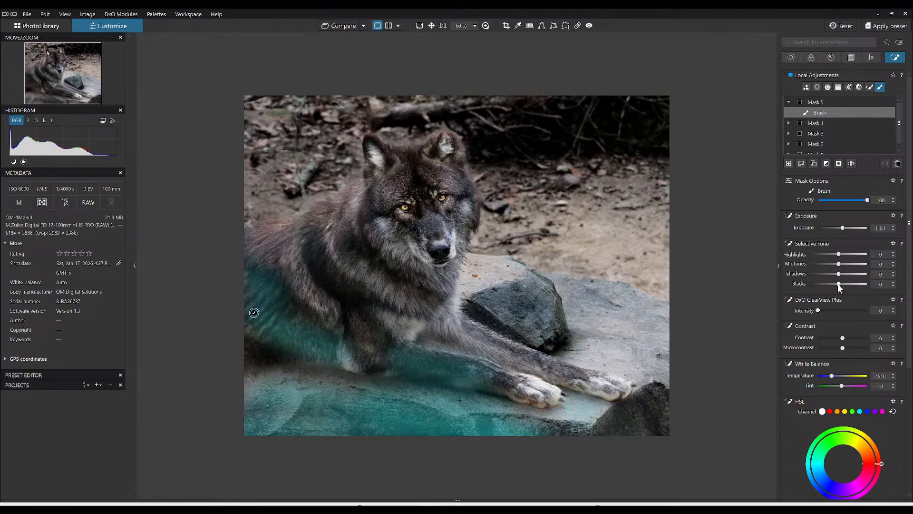
{"action": "left_click_drag", "start_coordinate": [839, 284], "coordinate": [821, 285]}
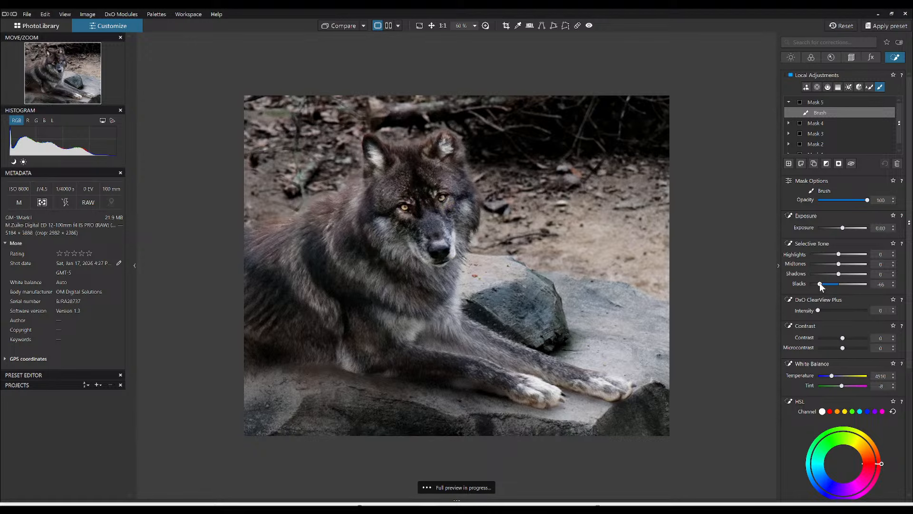
{"action": "mouse_move", "coordinate": [839, 275]}
{"action": "left_mouse_down"}
{"action": "mouse_move", "coordinate": [829, 275]}
{"action": "mouse_move", "coordinate": [834, 264]}
{"action": "left_mouse_up"}
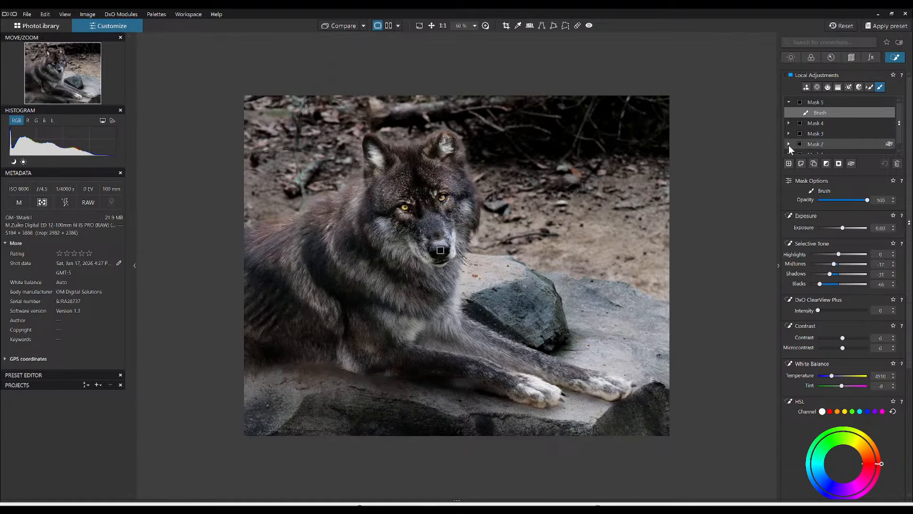
- Add a new mask with a control point between the wolf's eyes and enlarge it to cover the head, body and surroundings
{"action": "left_click", "coordinate": [789, 163]}
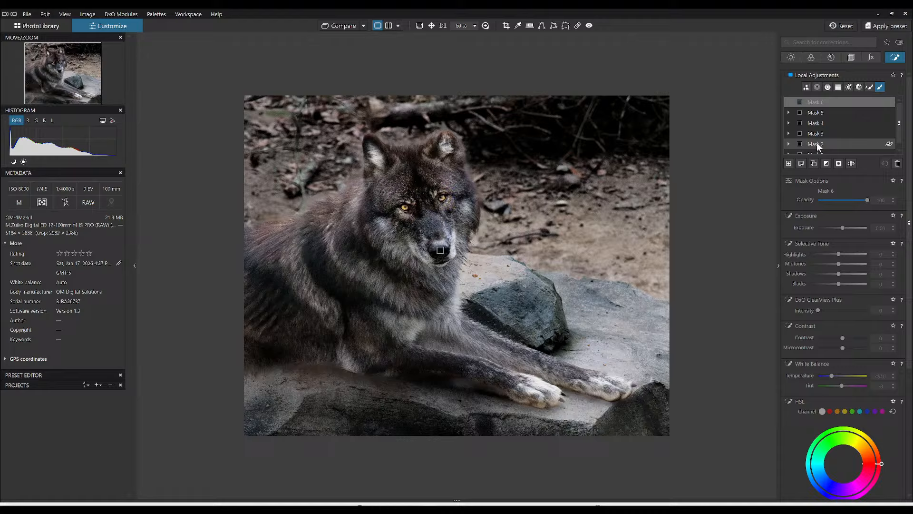
{"action": "left_click", "coordinate": [817, 87]}
{"action": "left_click", "coordinate": [432, 216]}
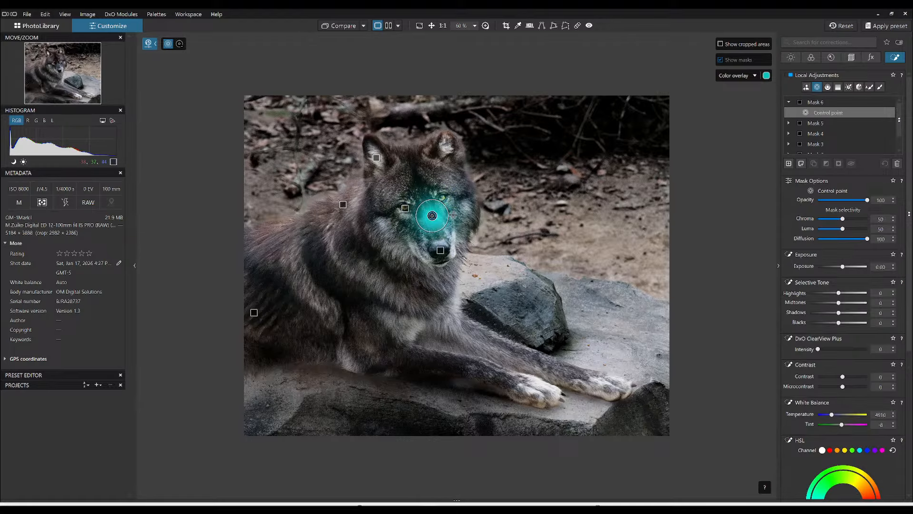
{"action": "left_click_drag", "start_coordinate": [453, 215], "coordinate": [624, 217]}
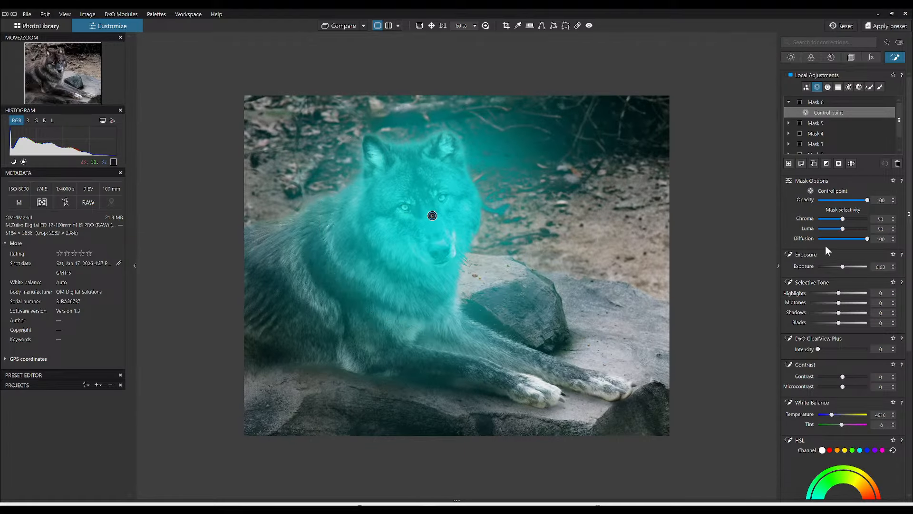
- Invert the face control point, set its Chroma and Luma selectivity to 0, Blacks to -21 and Shadows to -11
{"action": "left_click", "coordinate": [826, 163]}
{"action": "left_click", "coordinate": [816, 218]}
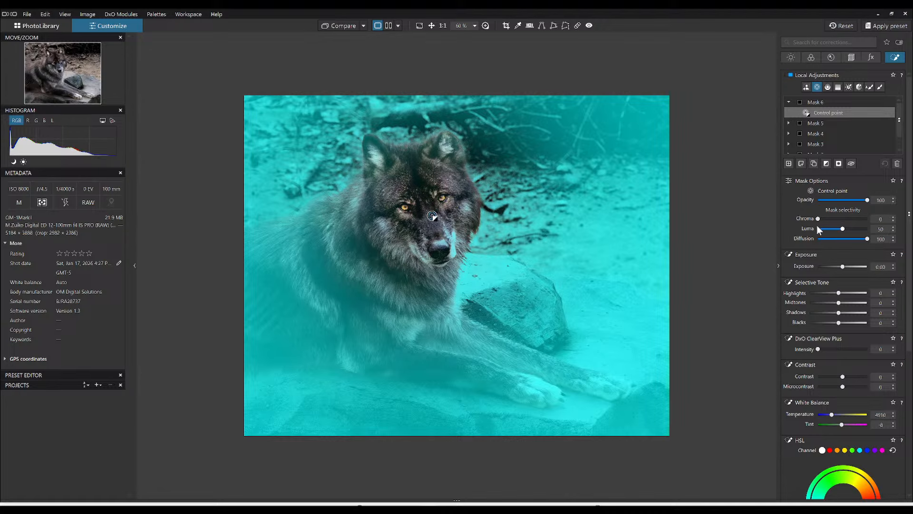
{"action": "left_click", "coordinate": [817, 229]}
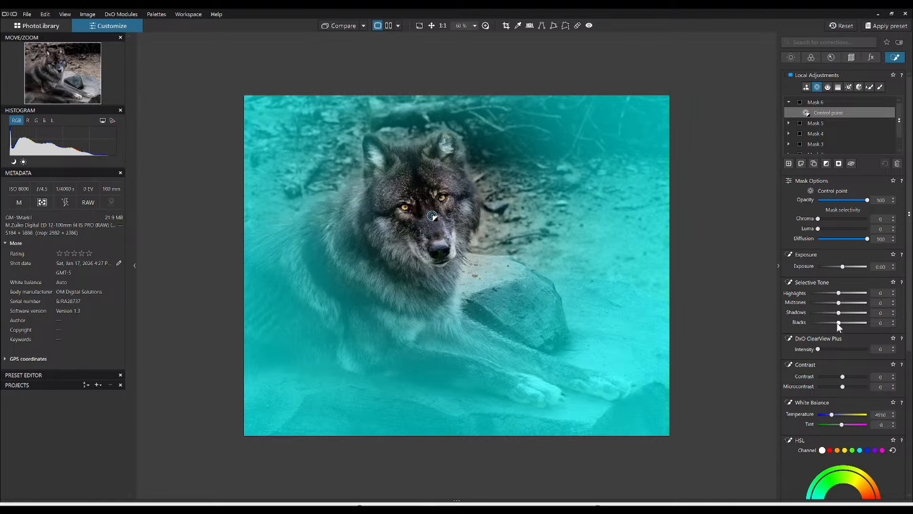
{"action": "left_click_drag", "start_coordinate": [838, 322], "coordinate": [832, 322]}
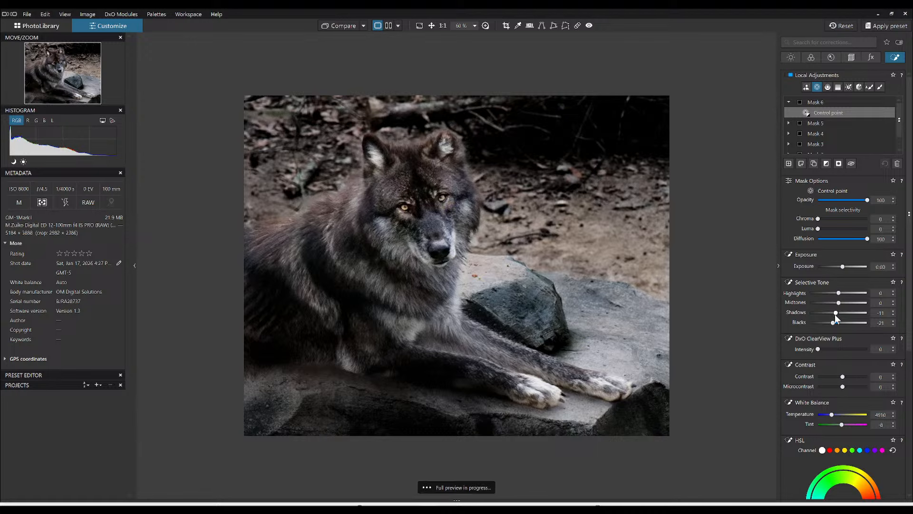
- Raise the whole photo's global Exposure correction to 0.80
{"action": "left_click", "coordinate": [791, 57]}
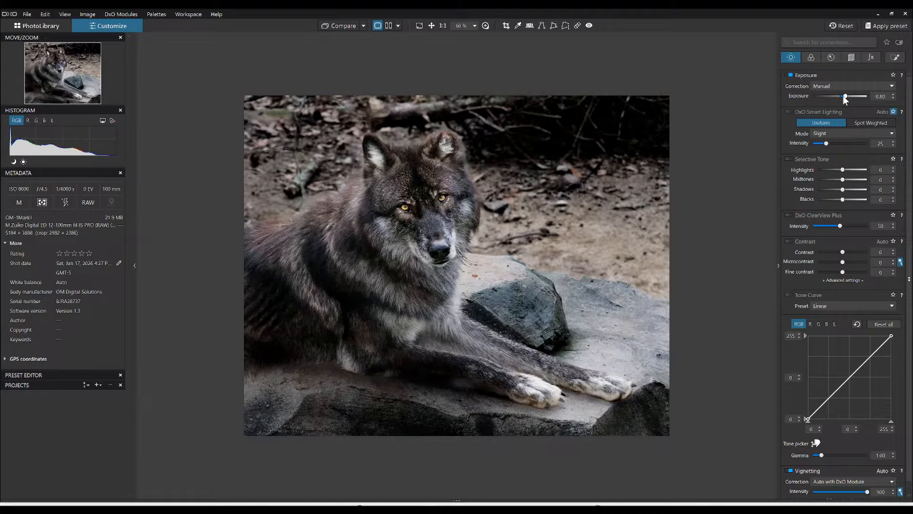
- Extend Mask 5's brush over the rock behind the wolf, the flat slab and the foreground rock, and set its Microcontrast to 92
{"action": "left_click", "coordinate": [896, 57]}
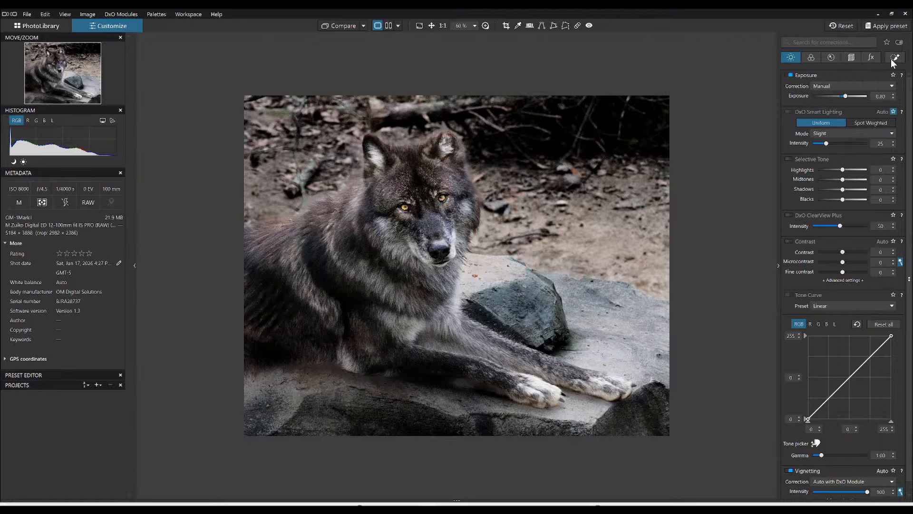
{"action": "left_click", "coordinate": [814, 124]}
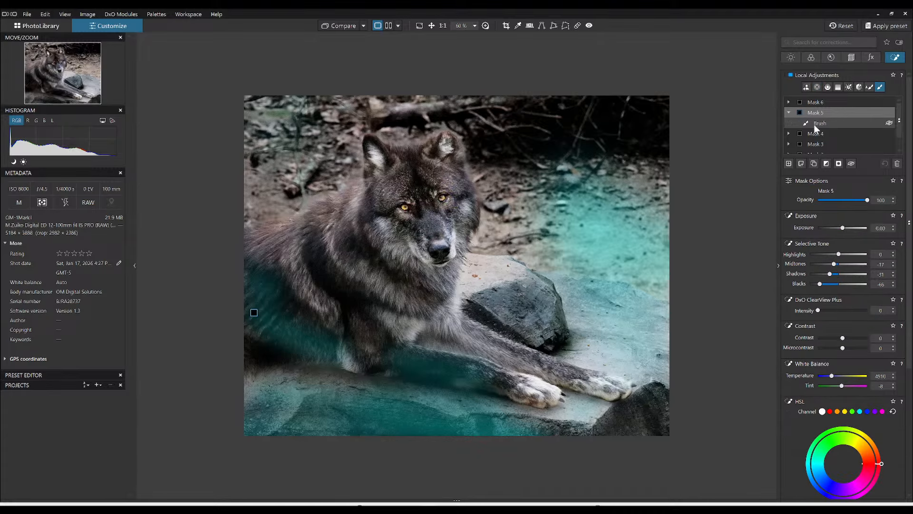
{"action": "left_click", "coordinate": [815, 124]}
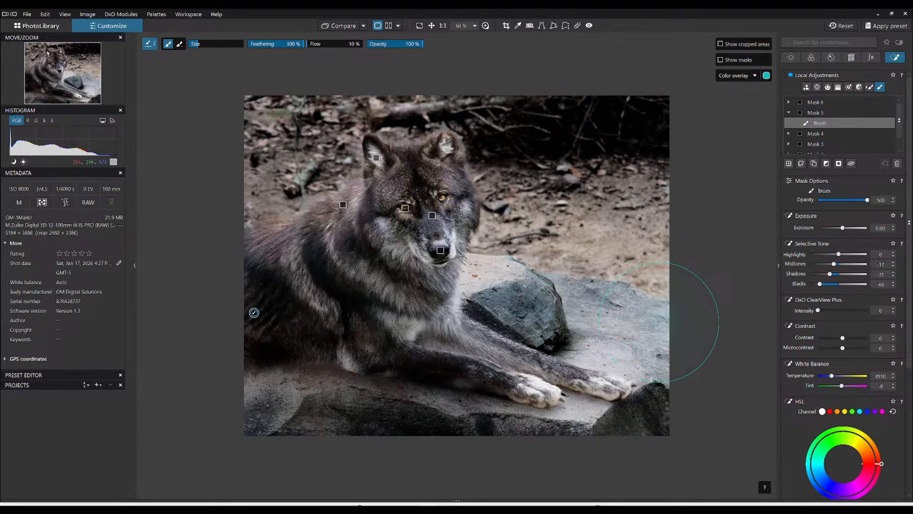
{"action": "scroll", "coordinate": [659, 320], "scroll_direction": "down", "scroll_amount": 5}
{"action": "mouse_move", "coordinate": [639, 324]}
{"action": "left_mouse_down"}
{"action": "mouse_move", "coordinate": [667, 334]}
{"action": "mouse_move", "coordinate": [614, 321]}
{"action": "mouse_move", "coordinate": [640, 352]}
{"action": "mouse_move", "coordinate": [608, 332]}
{"action": "mouse_move", "coordinate": [624, 359]}
{"action": "mouse_move", "coordinate": [561, 300]}
{"action": "mouse_move", "coordinate": [639, 357]}
{"action": "mouse_move", "coordinate": [523, 280]}
{"action": "left_mouse_up"}
{"action": "scroll", "coordinate": [524, 280], "scroll_direction": "down", "scroll_amount": 5}
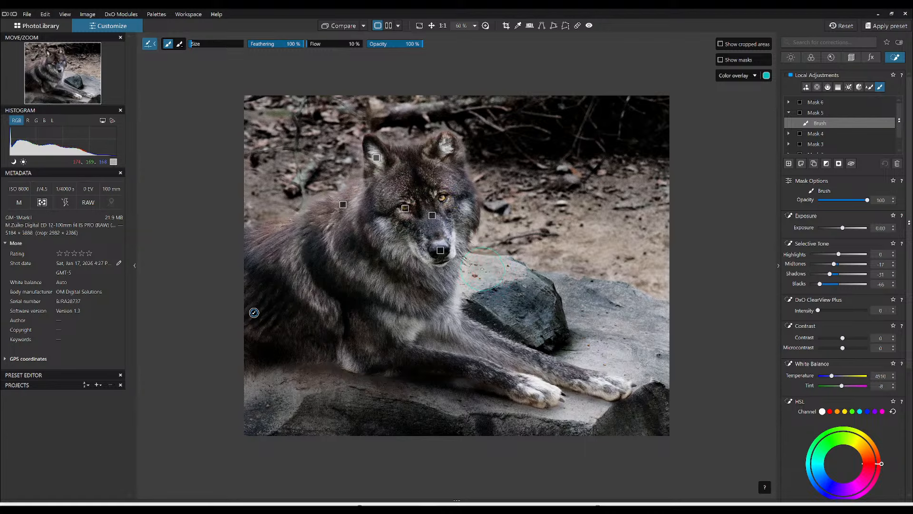
{"action": "mouse_move", "coordinate": [572, 437]}
{"action": "left_mouse_down"}
{"action": "mouse_move", "coordinate": [592, 425]}
{"action": "mouse_move", "coordinate": [514, 435]}
{"action": "mouse_move", "coordinate": [471, 416]}
{"action": "left_mouse_up"}
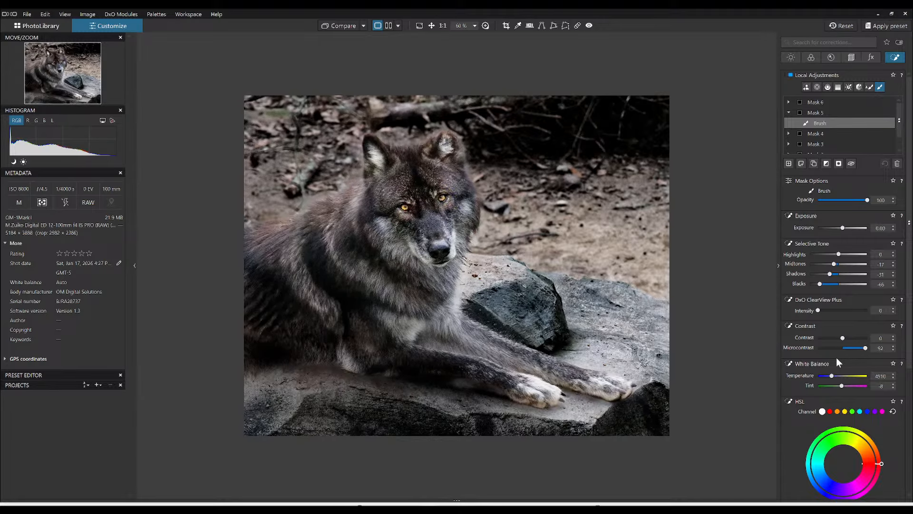
- Set the Lens Sharpness Optimization intensity of Mask 5's brush to 145
{"action": "scroll", "coordinate": [836, 358], "scroll_direction": "down", "scroll_amount": 3}
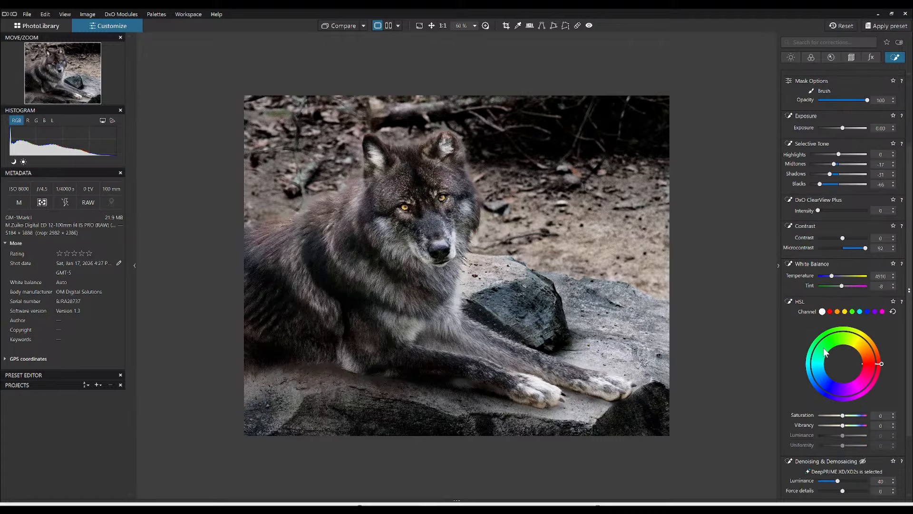
{"action": "scroll", "coordinate": [823, 349], "scroll_direction": "down", "scroll_amount": 2}
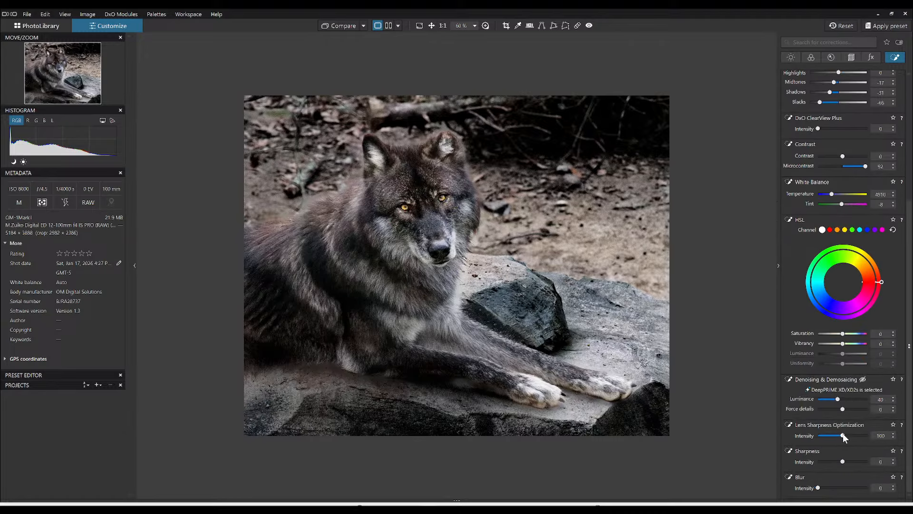
{"action": "left_click_drag", "start_coordinate": [843, 435], "coordinate": [854, 436]}
- With the wolf's eye magnified at 200 %, set global Lens Sharpness Intensity to 120, Details to 100 and Unsharp Mask Intensity to 133
{"action": "left_click", "coordinate": [485, 25]}
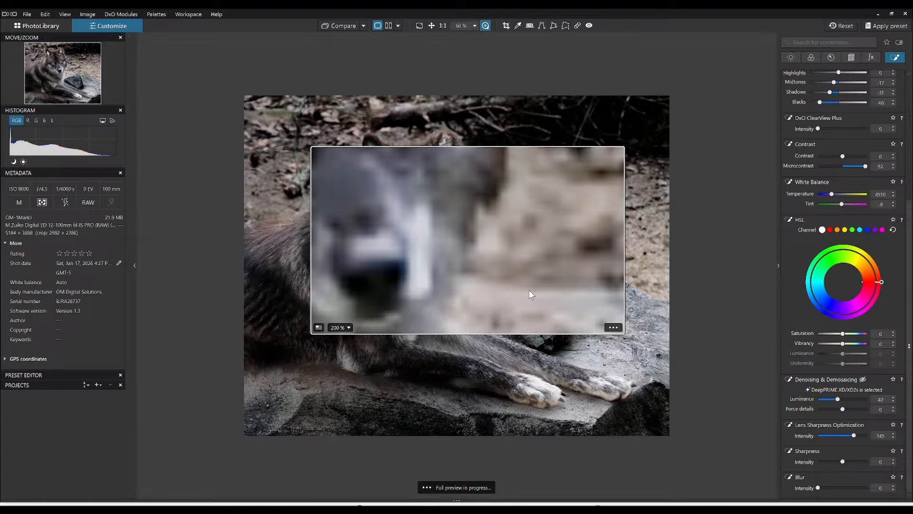
{"action": "left_click_drag", "start_coordinate": [529, 289], "coordinate": [443, 219]}
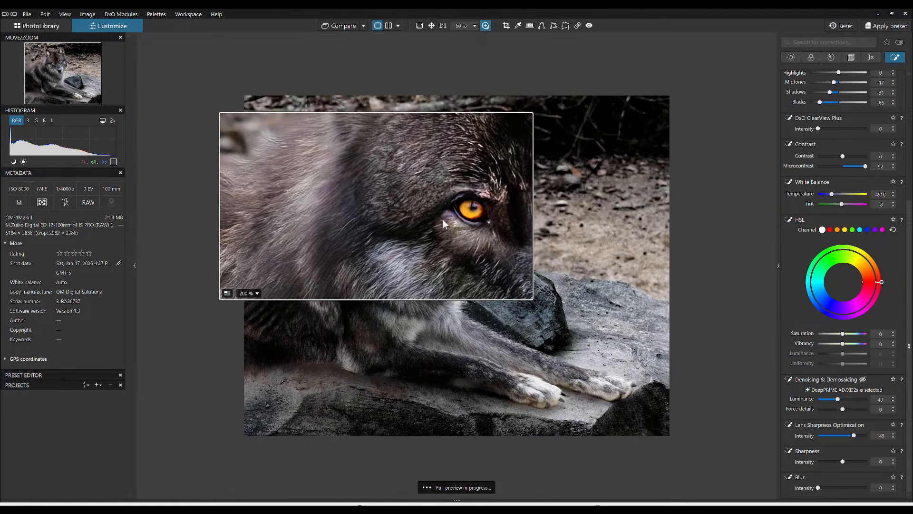
{"action": "left_click", "coordinate": [835, 57]}
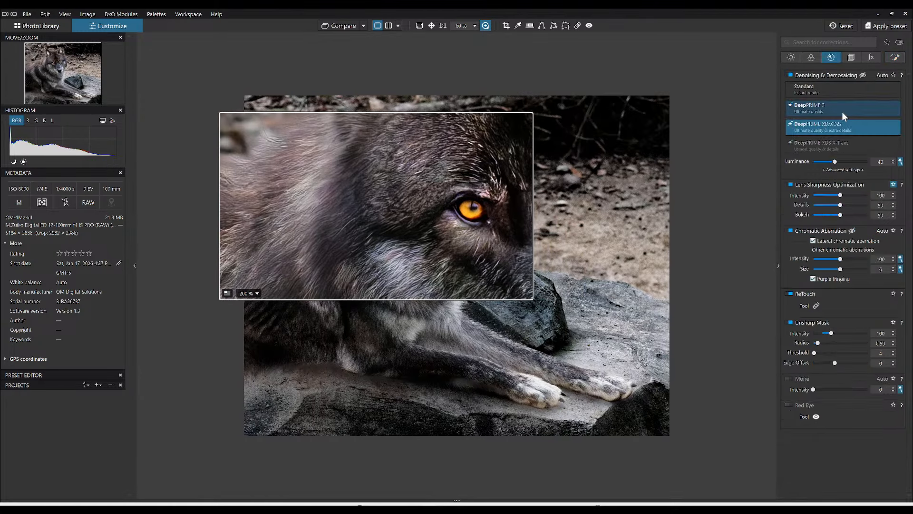
{"action": "left_click_drag", "start_coordinate": [841, 196], "coordinate": [846, 208]}
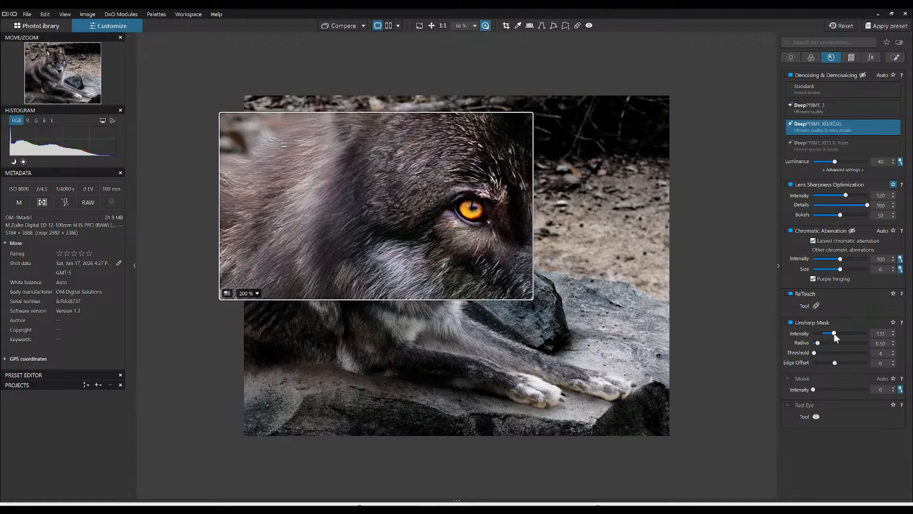
{"action": "left_click", "coordinate": [835, 333]}
{"action": "key", "text": "Escape"}
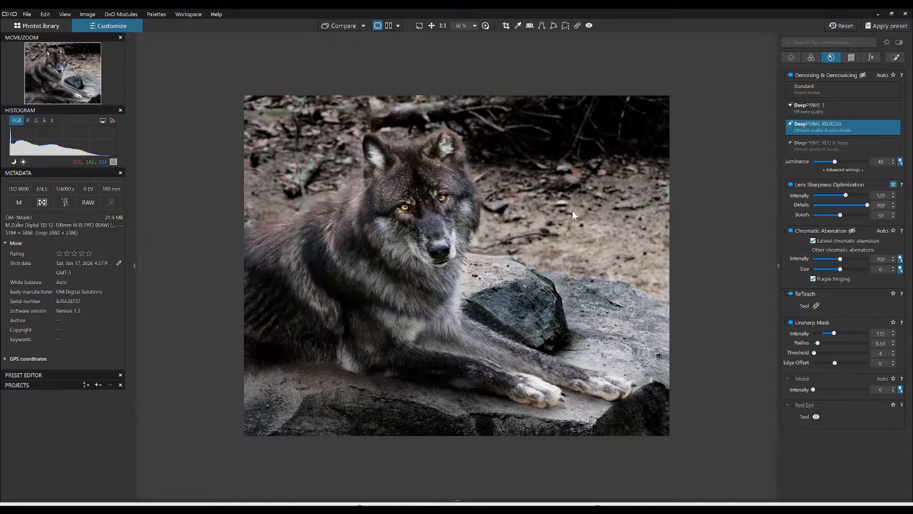
- Desaturate the rocks in Mask 5 with Saturation -26 and Vibrancy -39
{"action": "left_click", "coordinate": [890, 58]}
{"action": "left_click", "coordinate": [821, 112]}
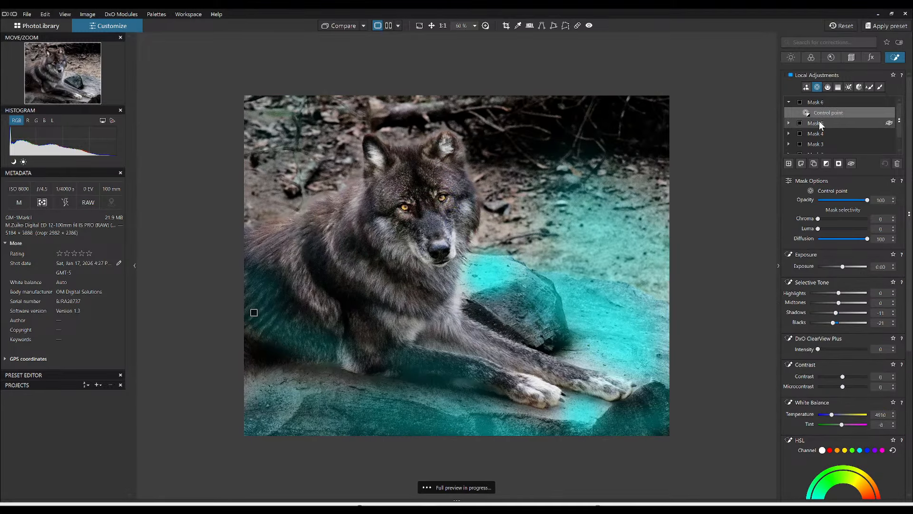
{"action": "left_click", "coordinate": [819, 123]}
{"action": "scroll", "coordinate": [860, 366], "scroll_direction": "down", "scroll_amount": 1}
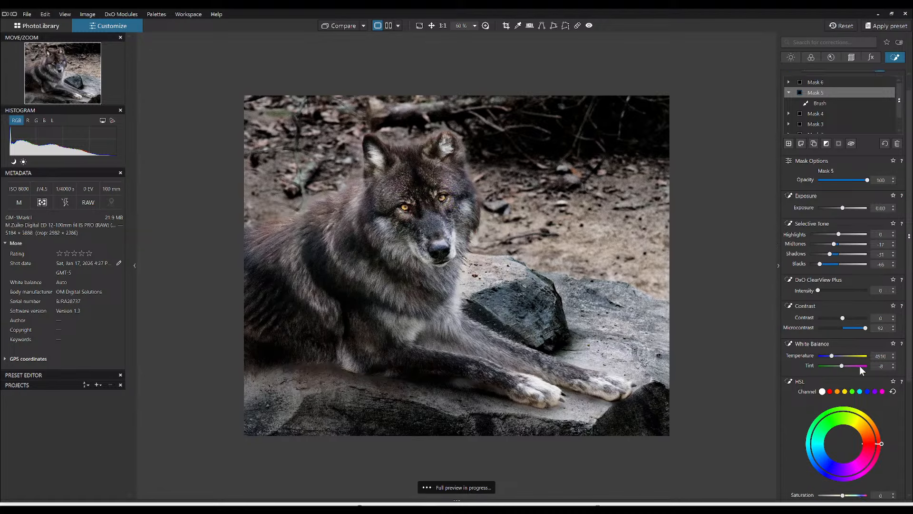
{"action": "scroll", "coordinate": [860, 365], "scroll_direction": "down", "scroll_amount": 5}
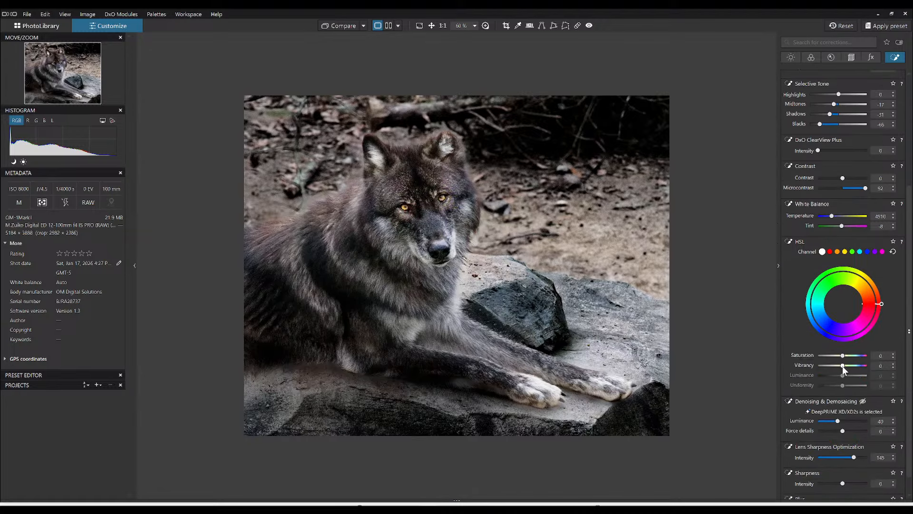
{"action": "mouse_move", "coordinate": [840, 366]}
{"action": "left_mouse_down"}
{"action": "mouse_move", "coordinate": [826, 366]}
{"action": "mouse_move", "coordinate": [836, 356]}
{"action": "left_mouse_up"}
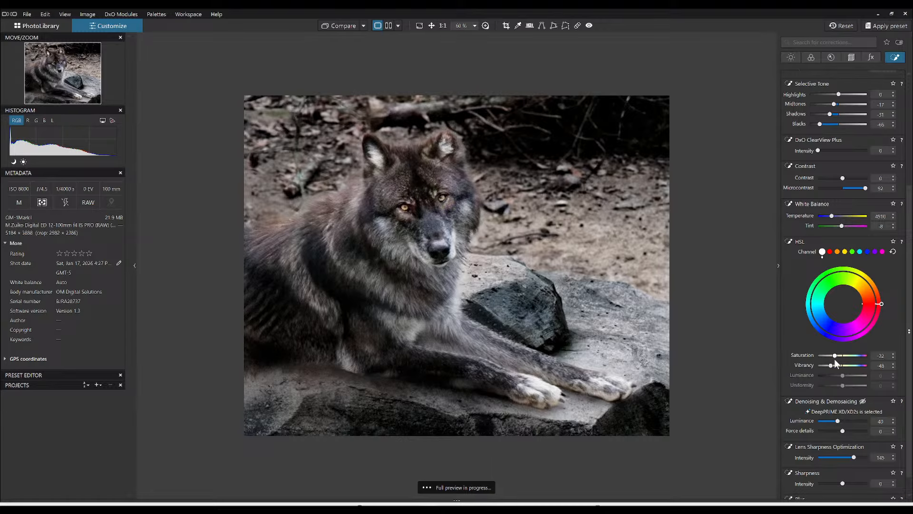
{"action": "left_click_drag", "start_coordinate": [831, 367], "coordinate": [834, 367]}
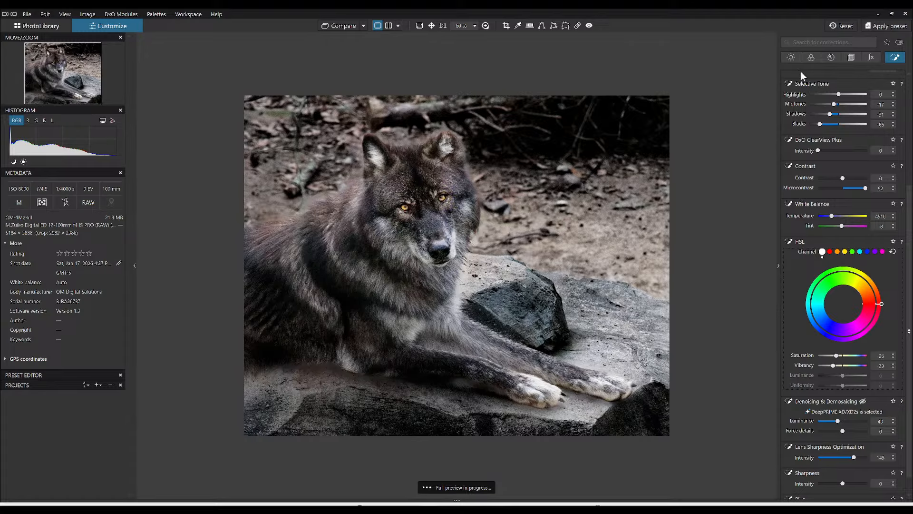
- Create a new AI mask of the wolf and set its Exposure to 0.30
{"action": "scroll", "coordinate": [861, 181], "scroll_direction": "up", "scroll_amount": 5}
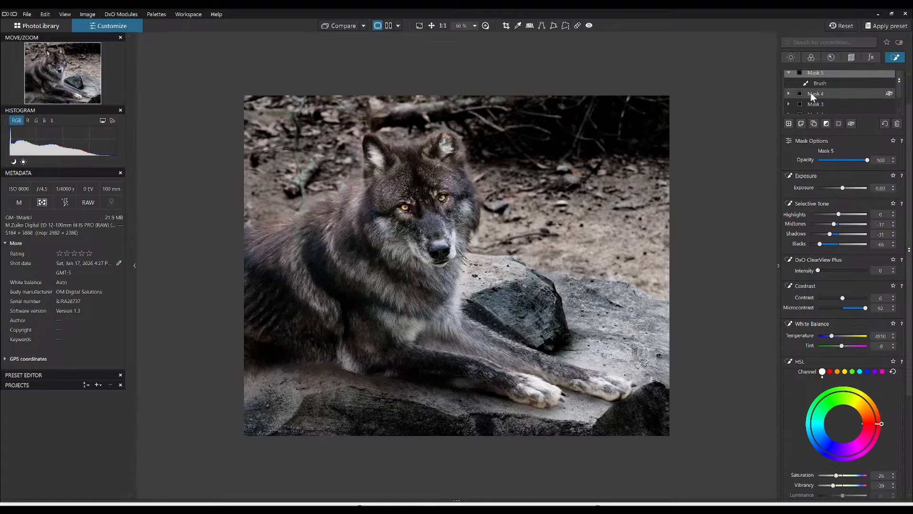
{"action": "left_click", "coordinate": [789, 122]}
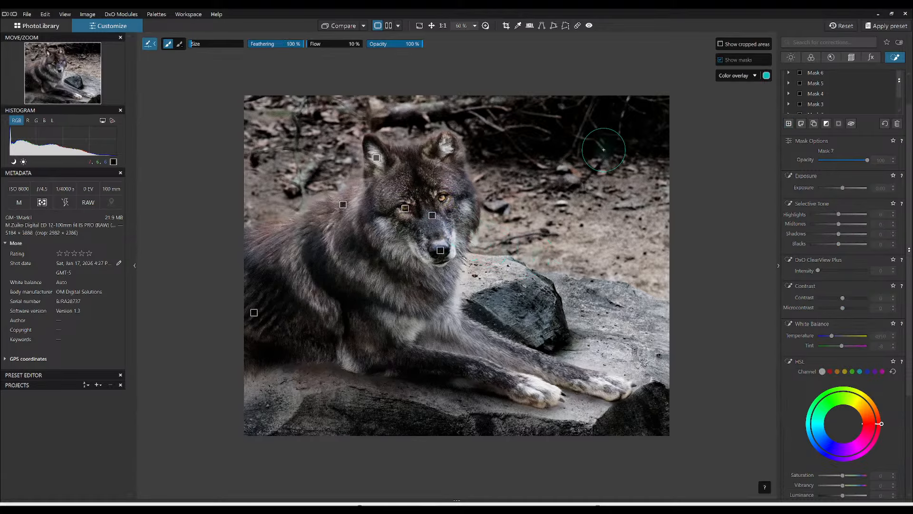
{"action": "scroll", "coordinate": [832, 155], "scroll_direction": "up", "scroll_amount": 1}
{"action": "left_click", "coordinate": [806, 87]}
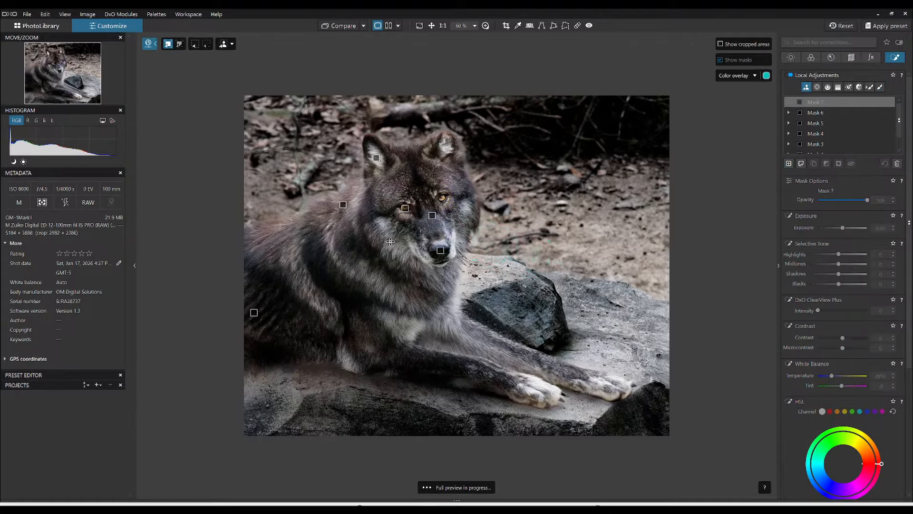
{"action": "left_click", "coordinate": [390, 243]}
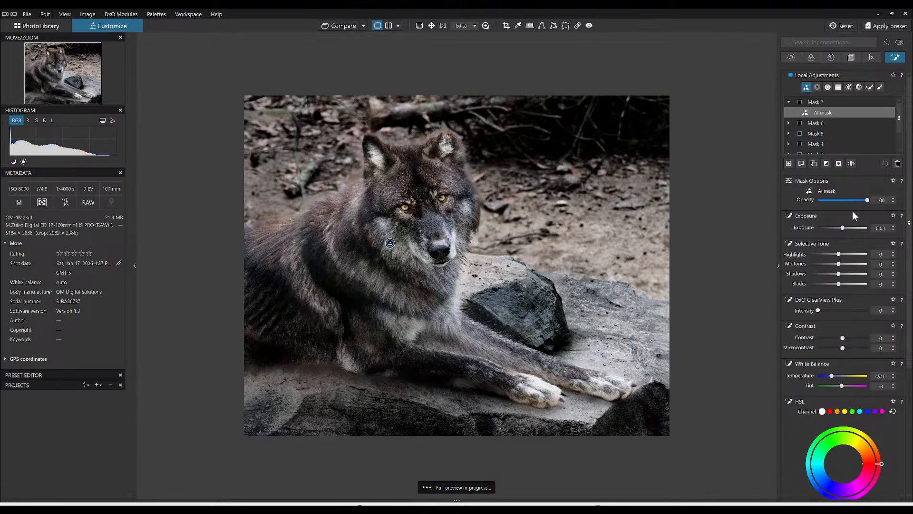
{"action": "left_click_drag", "start_coordinate": [843, 228], "coordinate": [844, 228]}
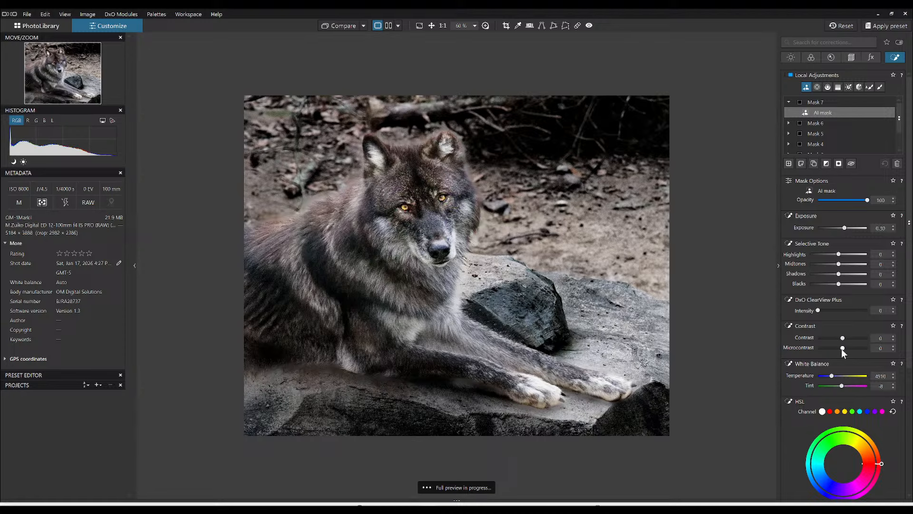
- Increase the wolf AI mask's Vibrancy moderately and warm its Temperature slightly
{"action": "scroll", "coordinate": [840, 350], "scroll_direction": "down", "scroll_amount": 3}
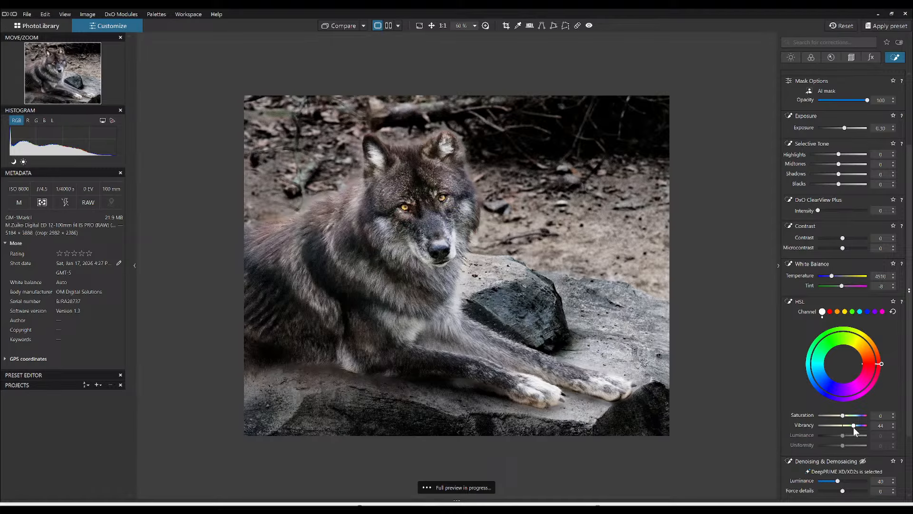
{"action": "left_click_drag", "start_coordinate": [855, 428], "coordinate": [849, 429]}
{"action": "scroll", "coordinate": [832, 275], "scroll_direction": "down", "scroll_amount": 2}
{"action": "scroll", "coordinate": [878, 166], "scroll_direction": "up", "scroll_amount": 3}
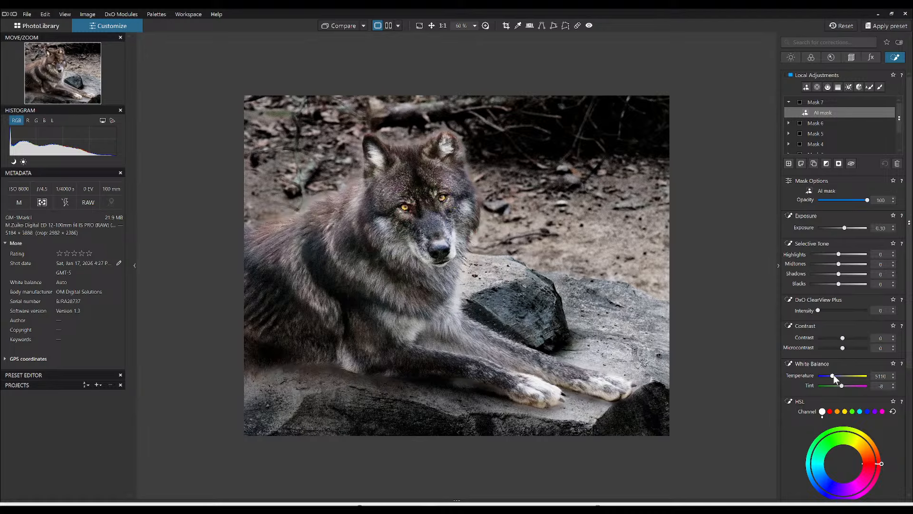
- Export the edited wolf photo to disk
{"action": "right_click", "coordinate": [558, 188]}
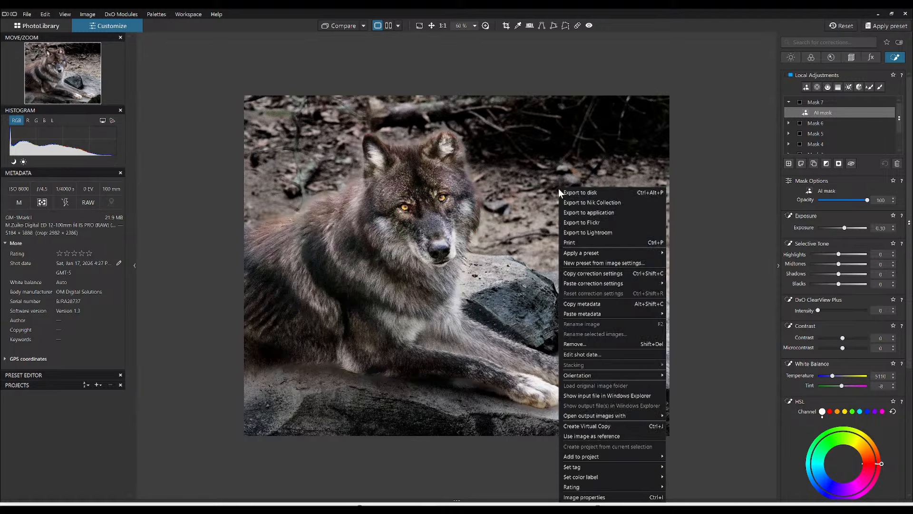
{"action": "left_click", "coordinate": [592, 192]}
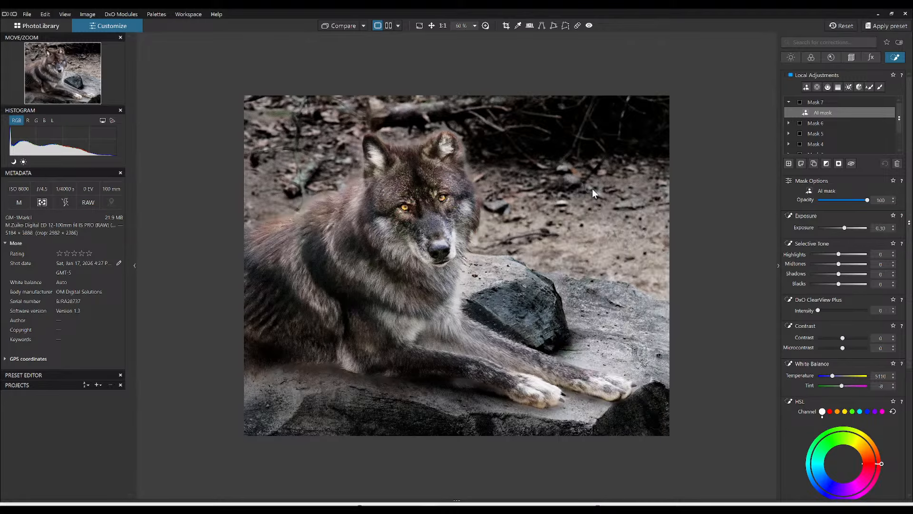
{"action": "key", "text": "Escape"}
- Return to the photo library and set the edited wolf photo as the reference image for comparison
{"action": "left_click", "coordinate": [46, 25]}
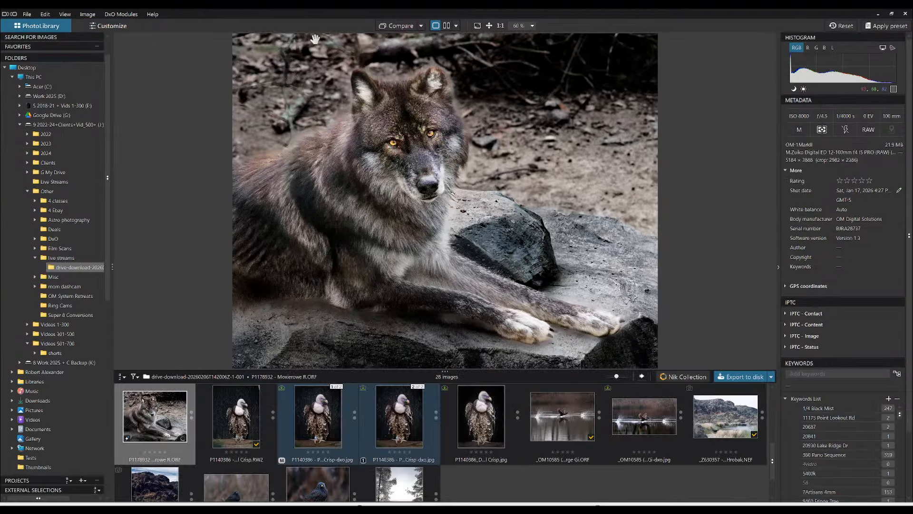
{"action": "left_click", "coordinate": [423, 28]}
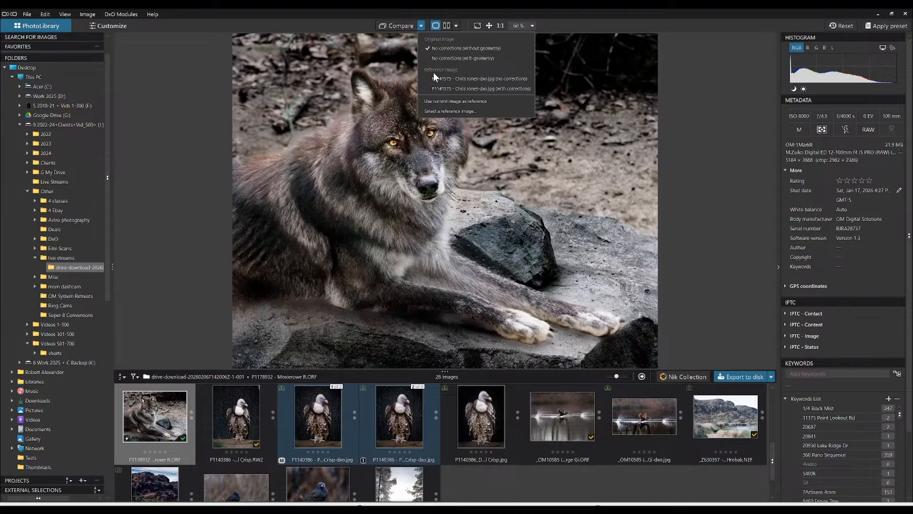
{"action": "left_click", "coordinate": [420, 24]}
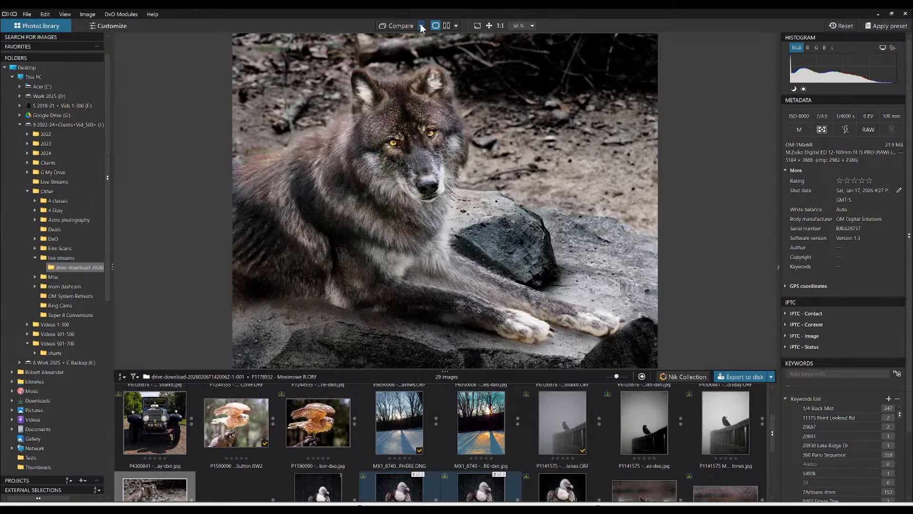
{"action": "left_click", "coordinate": [421, 25]}
{"action": "left_click", "coordinate": [476, 78]}
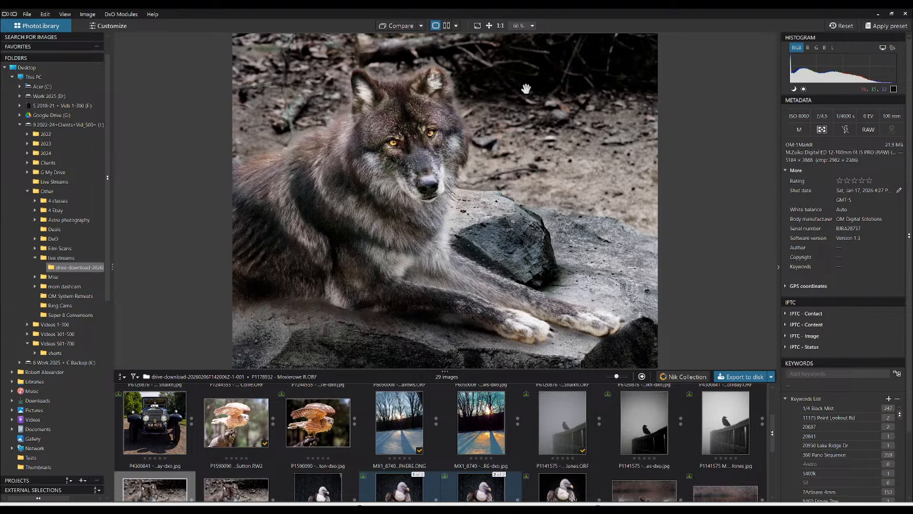
- Reset all corrections on the wolf RAW file and show it side by side with the edited reference
{"action": "left_click", "coordinate": [833, 27]}
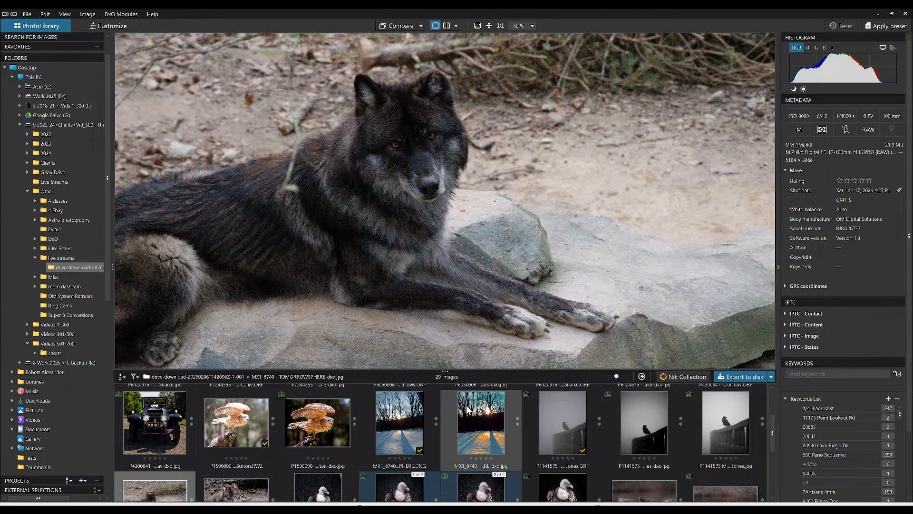
{"action": "scroll", "coordinate": [417, 434], "scroll_direction": "down", "scroll_amount": 1}
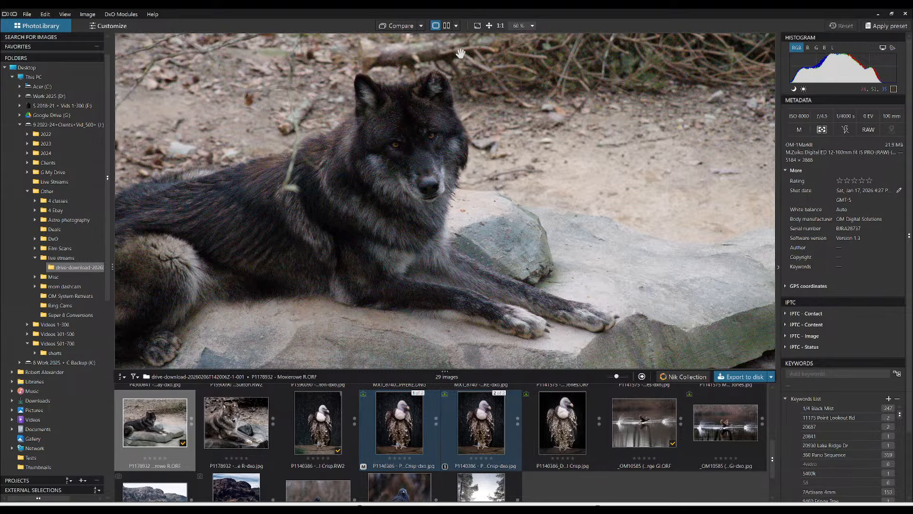
{"action": "left_click", "coordinate": [447, 26]}
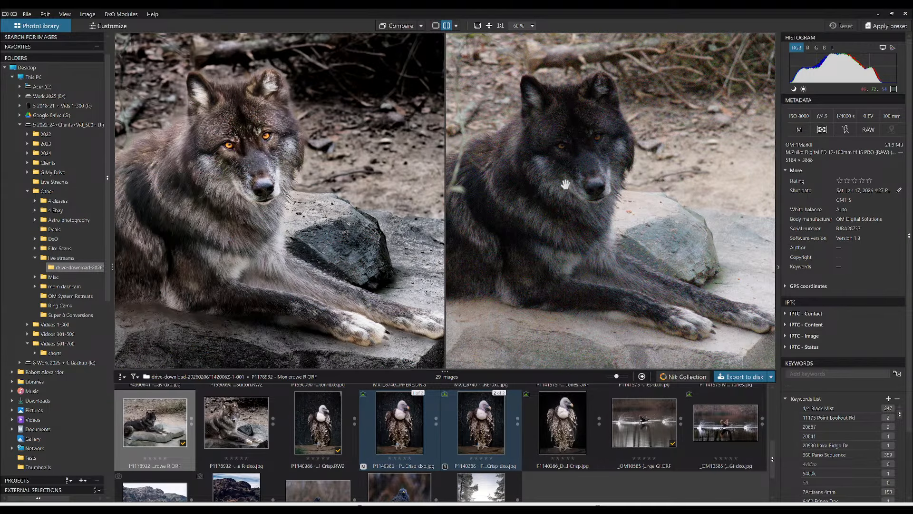
- Hide the side palettes and shrink the image browser so the two wolf versions fill the screen
{"action": "key", "text": "F9"}
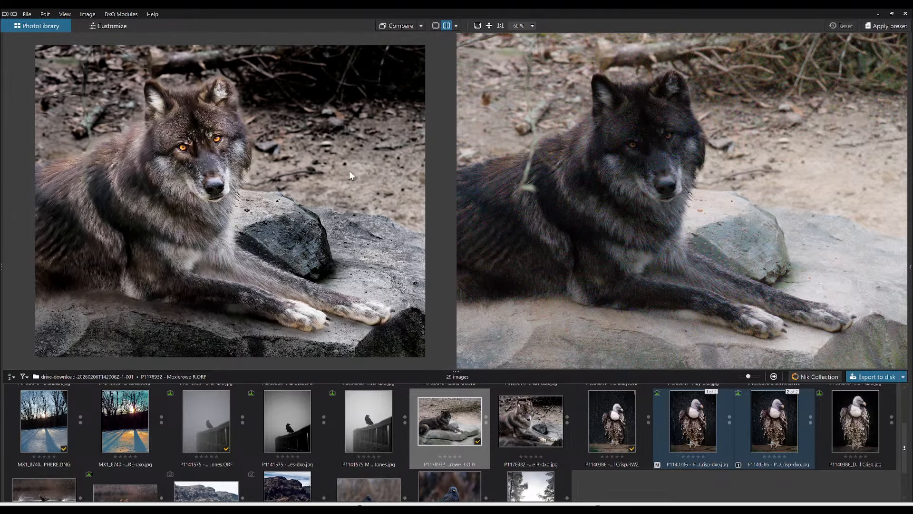
{"action": "scroll", "coordinate": [525, 186], "scroll_direction": "down", "scroll_amount": 1}
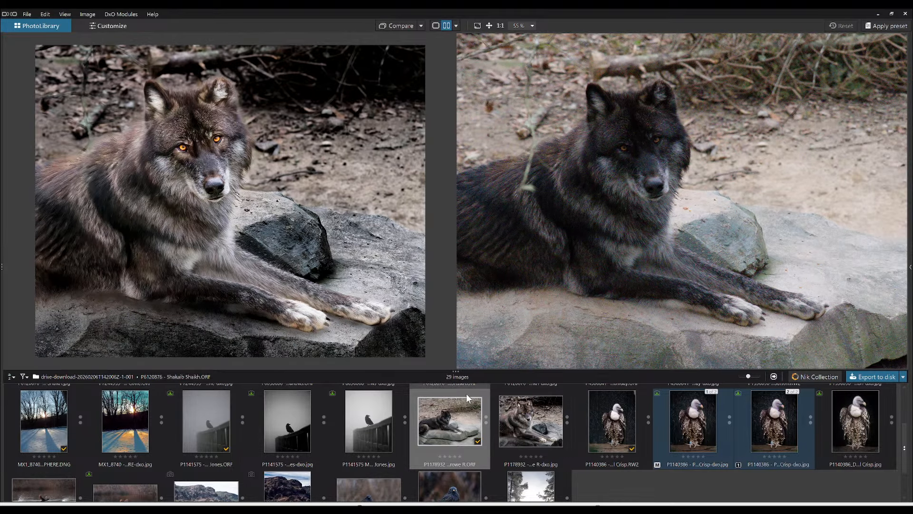
{"action": "left_click", "coordinate": [468, 398]}
{"action": "left_click_drag", "start_coordinate": [462, 372], "coordinate": [457, 484]}
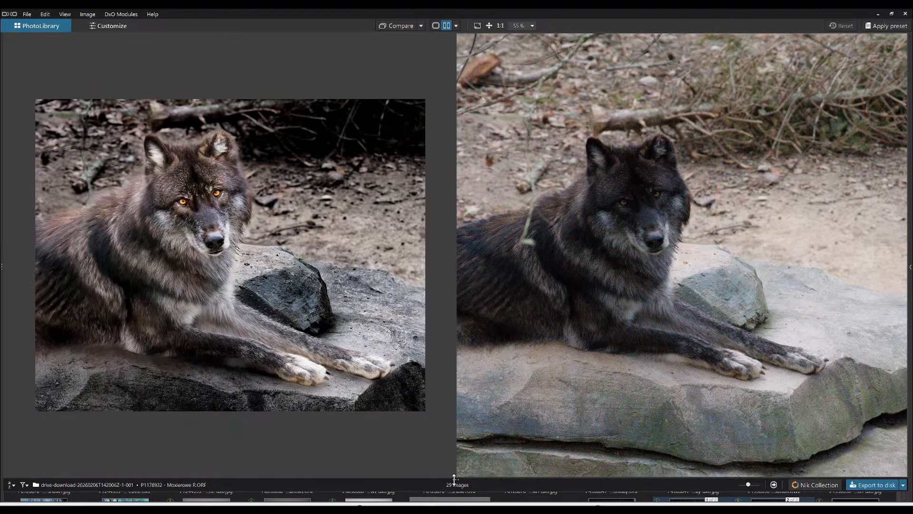
{"action": "scroll", "coordinate": [625, 346], "scroll_direction": "down", "scroll_amount": 1}
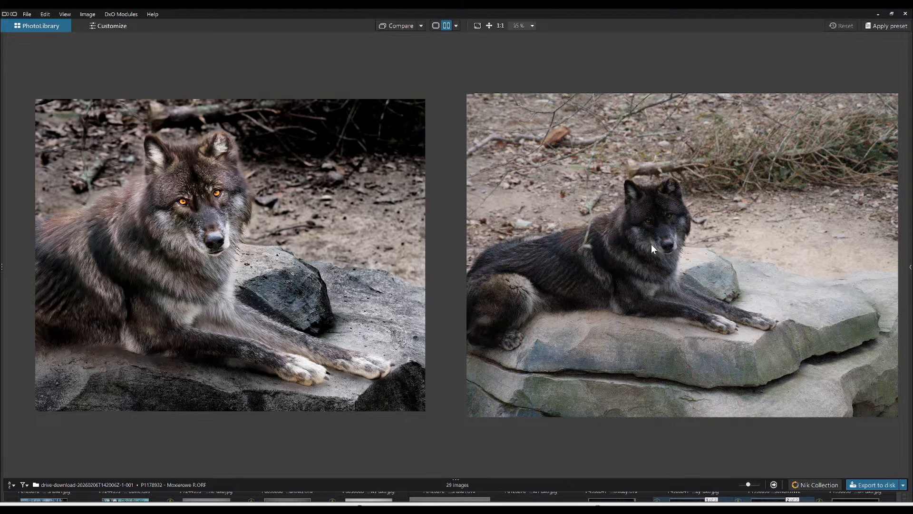
{"action": "scroll", "coordinate": [651, 244], "scroll_direction": "up", "scroll_amount": 1}
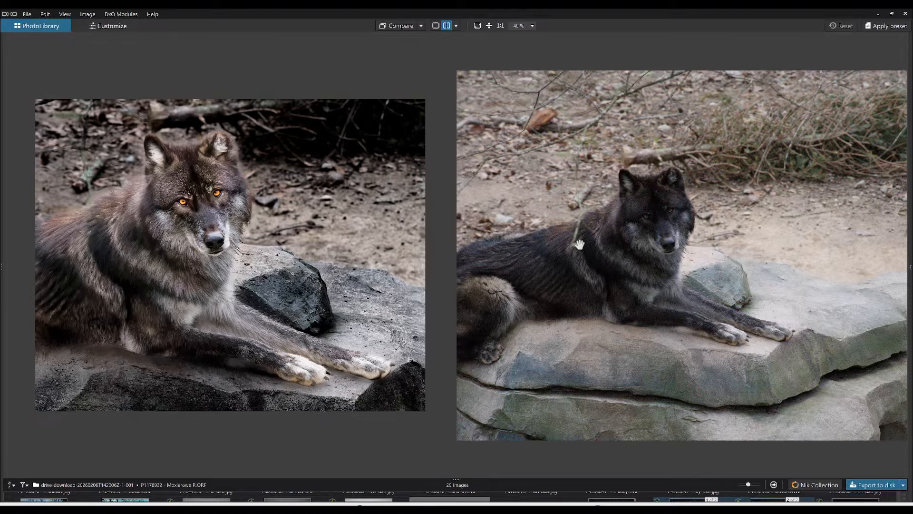
- Compare the wolf's eyes, face and fur in both versions at 200% zoom, lining up the two heads
{"action": "left_click", "coordinate": [457, 26]}
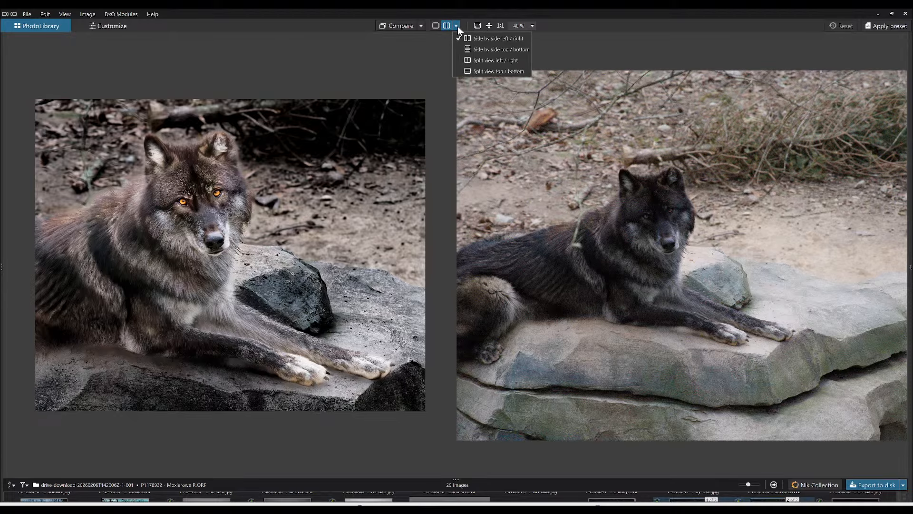
{"action": "left_click", "coordinate": [457, 27]}
{"action": "scroll", "coordinate": [196, 167], "scroll_direction": "up", "scroll_amount": 4}
{"action": "scroll", "coordinate": [217, 188], "scroll_direction": "up", "scroll_amount": 5}
{"action": "left_click_drag", "start_coordinate": [239, 182], "coordinate": [332, 193]}
{"action": "scroll", "coordinate": [338, 204], "scroll_direction": "down", "scroll_amount": 2}
{"action": "scroll", "coordinate": [644, 228], "scroll_direction": "up", "scroll_amount": 5}
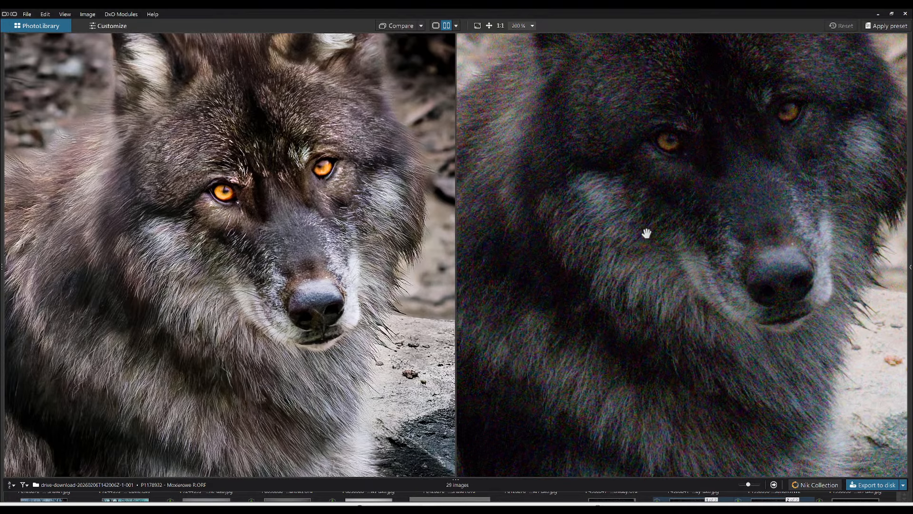
{"action": "left_click_drag", "start_coordinate": [651, 238], "coordinate": [673, 312]}
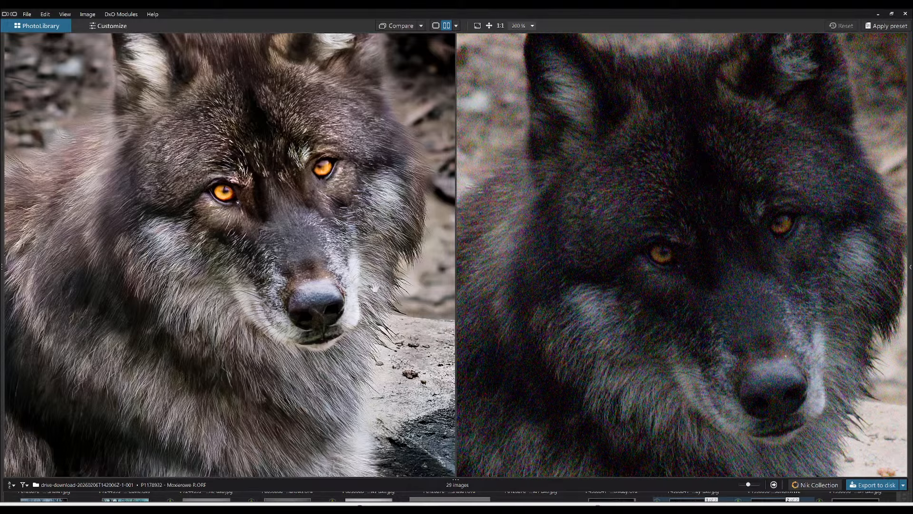
{"action": "scroll", "coordinate": [296, 257], "scroll_direction": "up", "scroll_amount": 1}
{"action": "left_click_drag", "start_coordinate": [289, 209], "coordinate": [308, 233]}
{"action": "left_click_drag", "start_coordinate": [331, 180], "coordinate": [327, 196]}
{"action": "left_click_drag", "start_coordinate": [528, 208], "coordinate": [551, 214]}
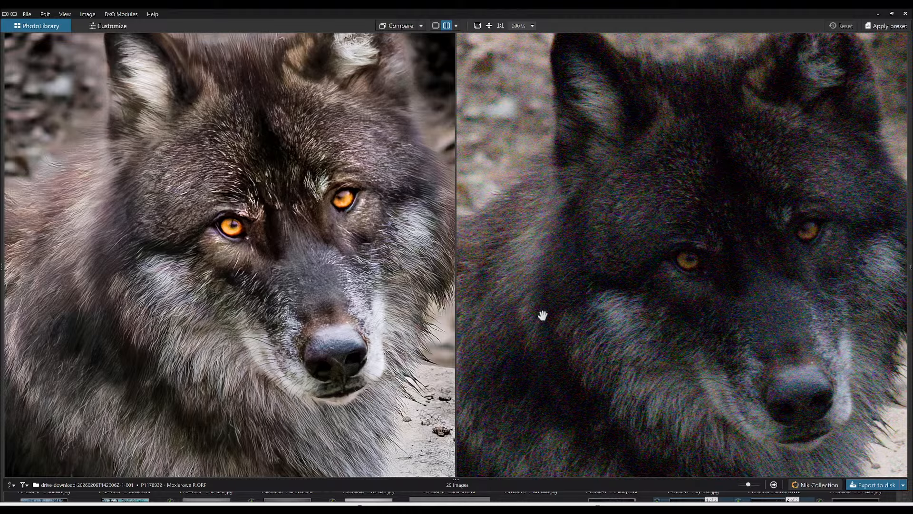
- Compare the wolf's head, ears and nearby background in both versions at 160% zoom
{"action": "scroll", "coordinate": [359, 273], "scroll_direction": "down", "scroll_amount": 2}
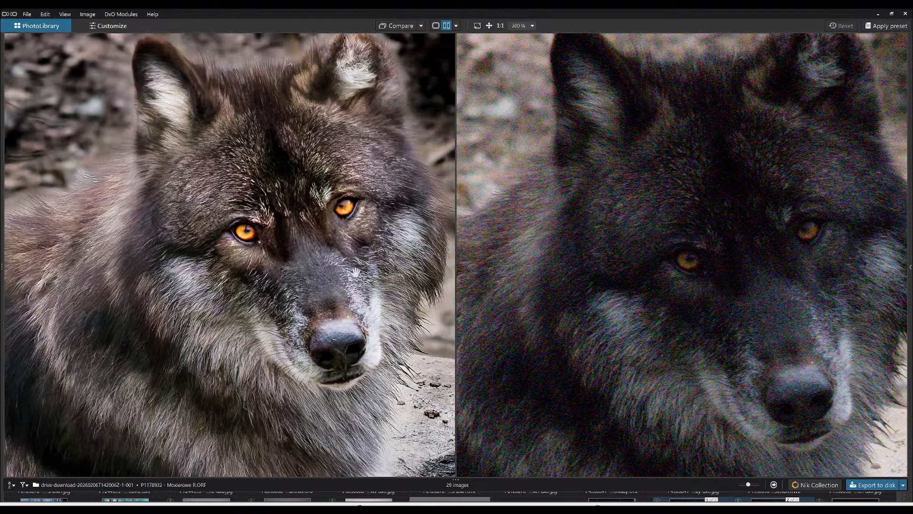
{"action": "left_click_drag", "start_coordinate": [538, 351], "coordinate": [551, 330]}
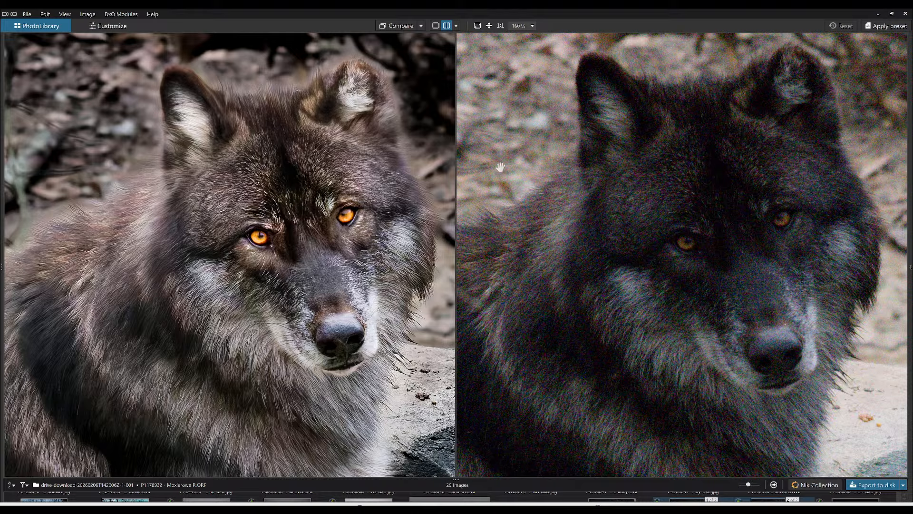
{"action": "left_click_drag", "start_coordinate": [556, 173], "coordinate": [593, 204]}
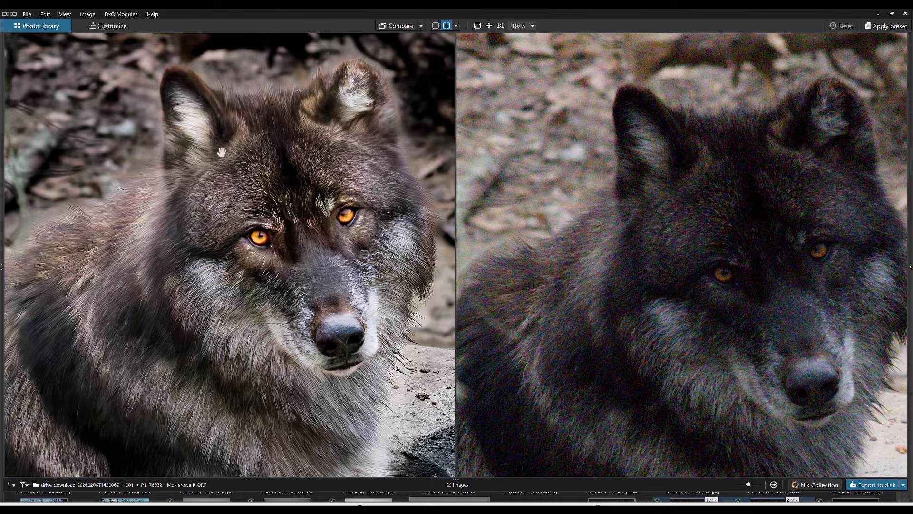
{"action": "left_click_drag", "start_coordinate": [221, 153], "coordinate": [272, 223]}
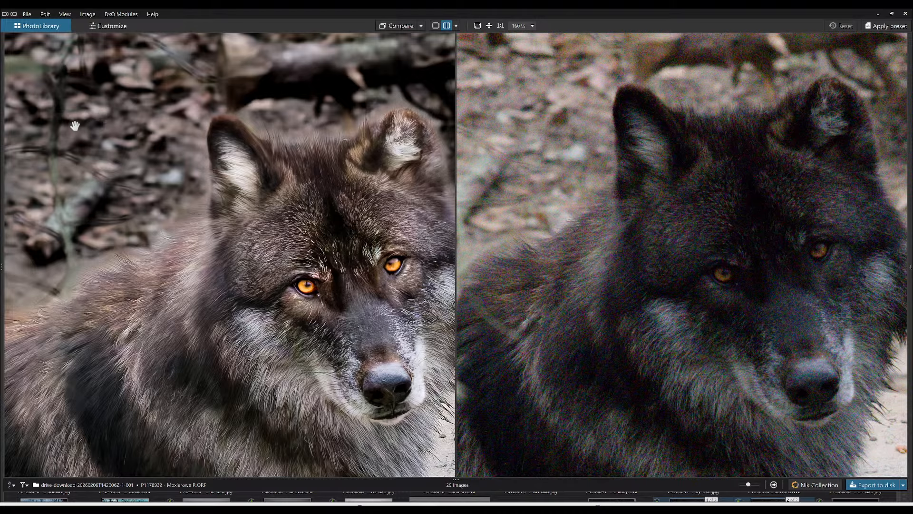
{"action": "left_click_drag", "start_coordinate": [391, 312], "coordinate": [314, 277]}
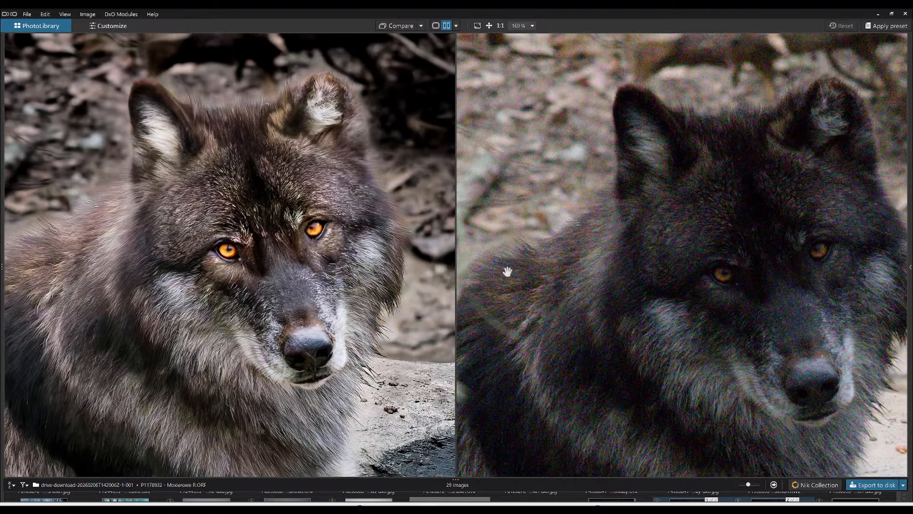
{"action": "left_click_drag", "start_coordinate": [620, 270], "coordinate": [598, 239]}
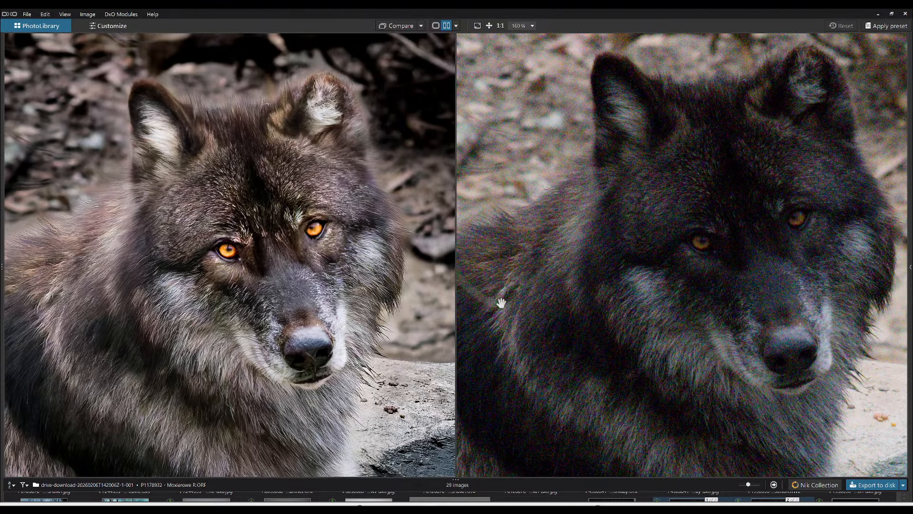
- Compare the overall composition, rocks and surroundings of the edited and original wolf photos
{"action": "scroll", "coordinate": [329, 250], "scroll_direction": "down", "scroll_amount": 5}
{"action": "scroll", "coordinate": [624, 266], "scroll_direction": "down", "scroll_amount": 5}
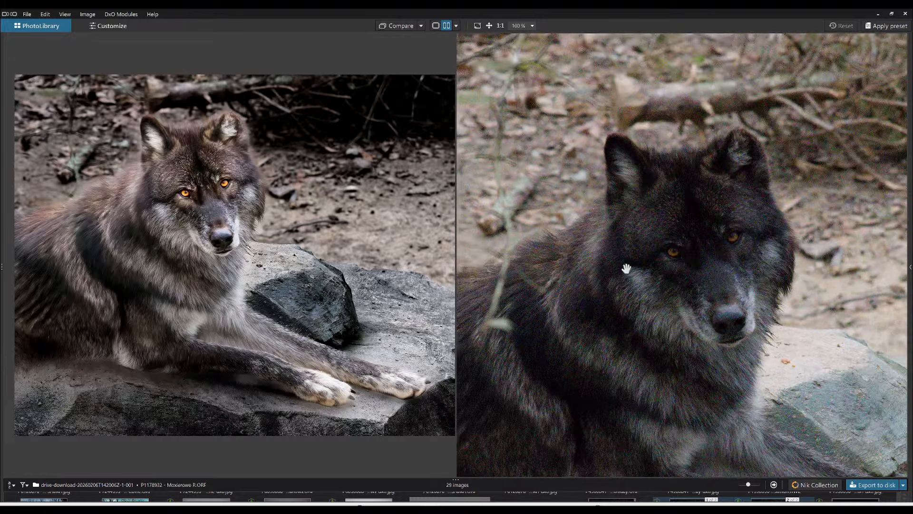
{"action": "scroll", "coordinate": [379, 263], "scroll_direction": "down", "scroll_amount": 2}
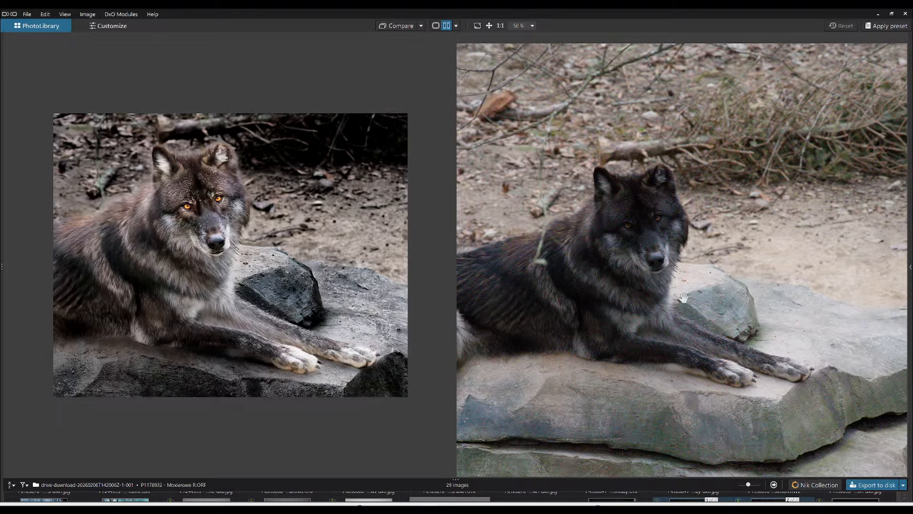
{"action": "scroll", "coordinate": [676, 287], "scroll_direction": "down", "scroll_amount": 3}
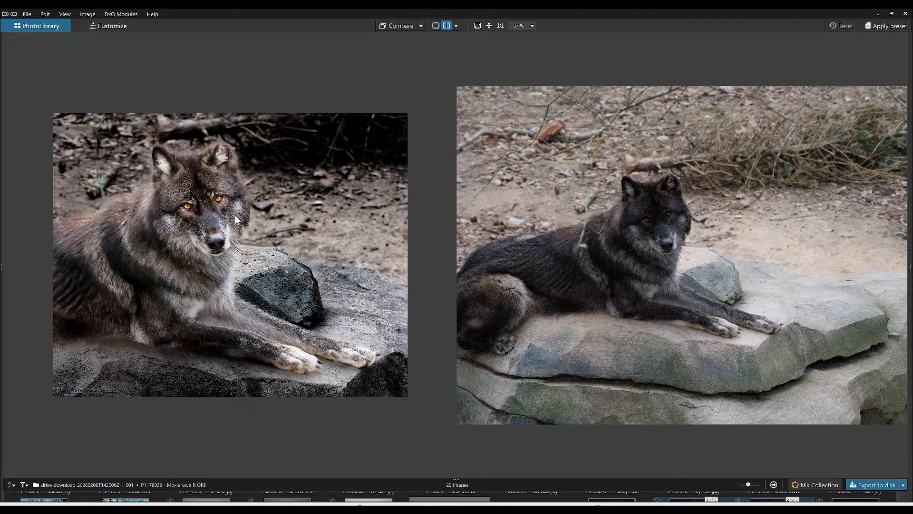
{"action": "scroll", "coordinate": [223, 203], "scroll_direction": "up", "scroll_amount": 1}
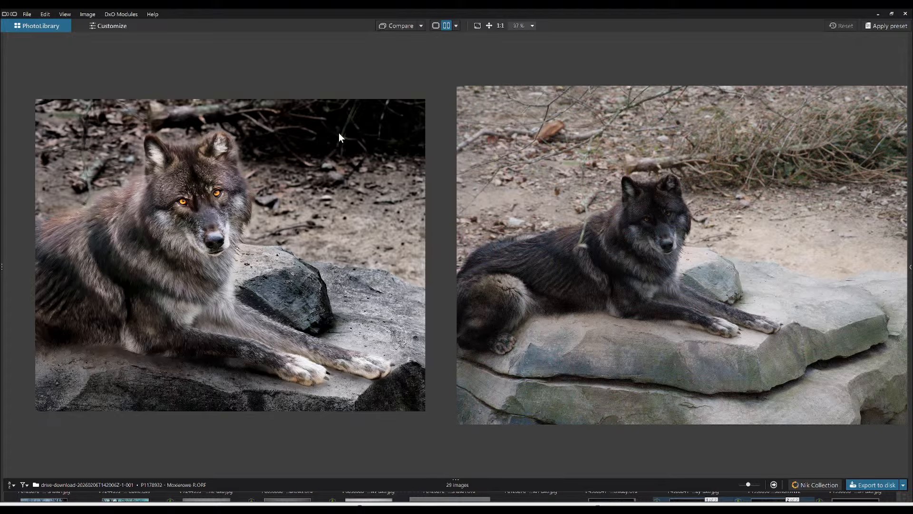
- Restore the palettes and image browser, and show the snowy forest photo P2050145 in single-image view
{"action": "key", "text": "Tab"}
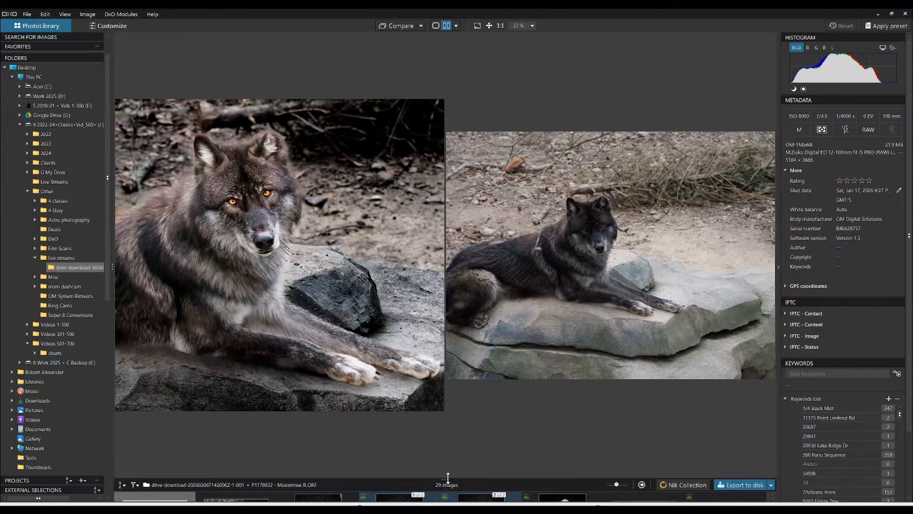
{"action": "left_click_drag", "start_coordinate": [446, 478], "coordinate": [437, 324]}
{"action": "scroll", "coordinate": [455, 428], "scroll_direction": "down", "scroll_amount": 1}
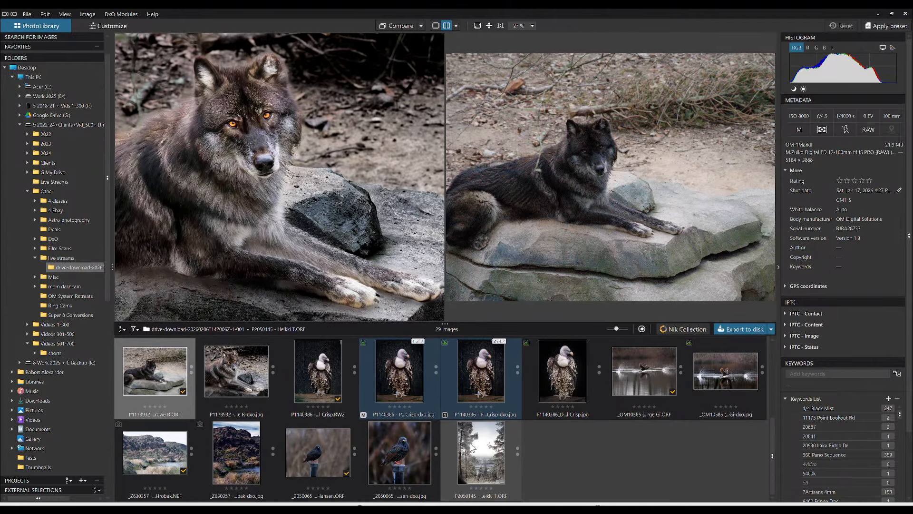
{"action": "left_click", "coordinate": [472, 447]}
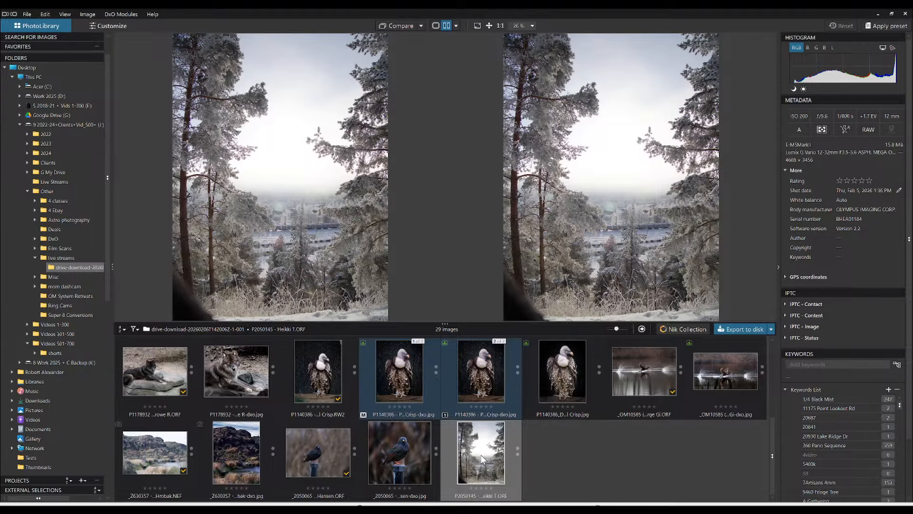
{"action": "left_click", "coordinate": [436, 25]}
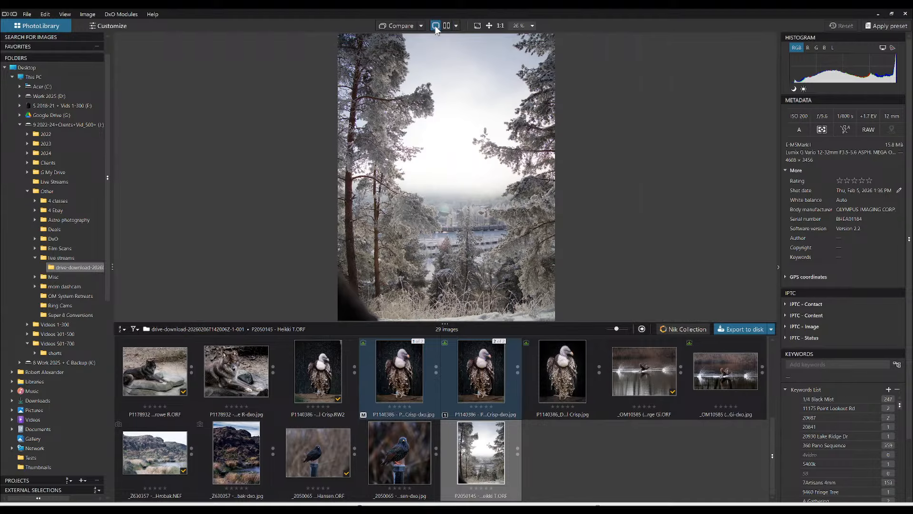
- Open the snowy forest photo for editing, apply the 00000 demo default preset and inspect the distant rail yard
{"action": "double_click", "coordinate": [493, 464]}
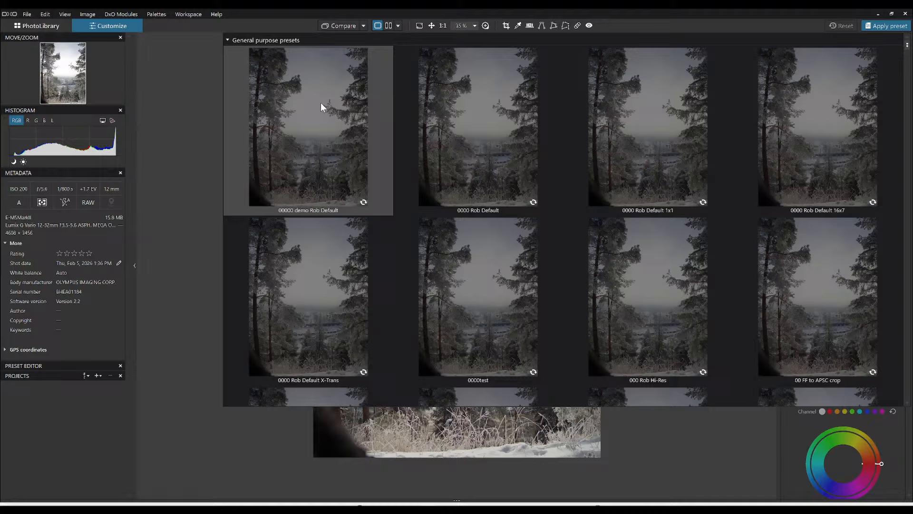
{"action": "left_click", "coordinate": [320, 106]}
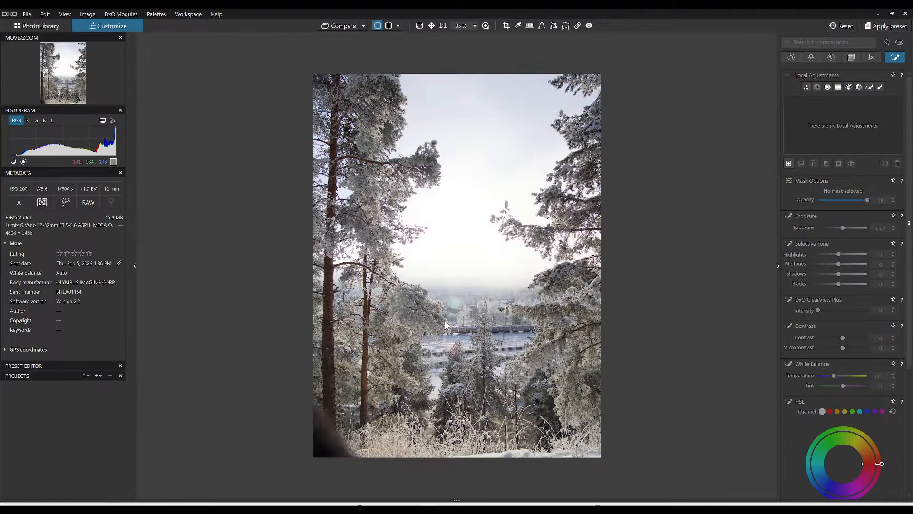
{"action": "scroll", "coordinate": [484, 430], "scroll_direction": "up", "scroll_amount": 1}
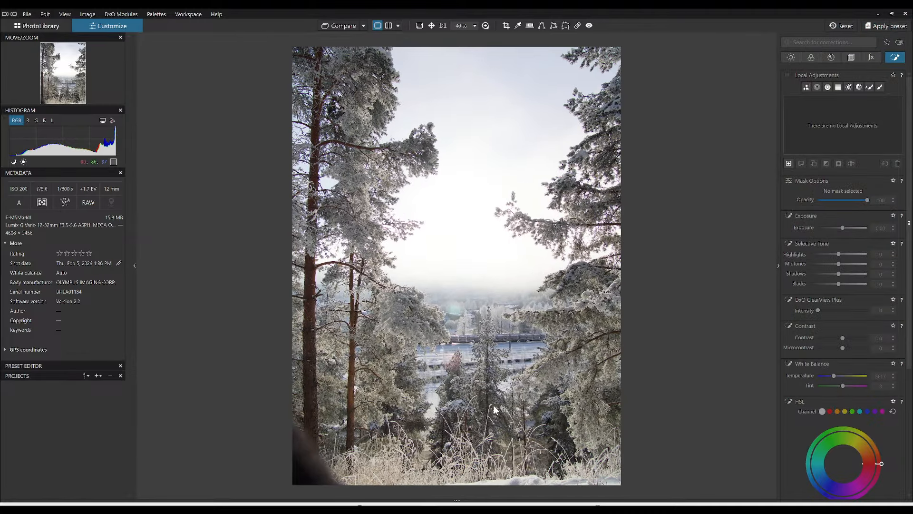
{"action": "scroll", "coordinate": [495, 406], "scroll_direction": "up", "scroll_amount": 4}
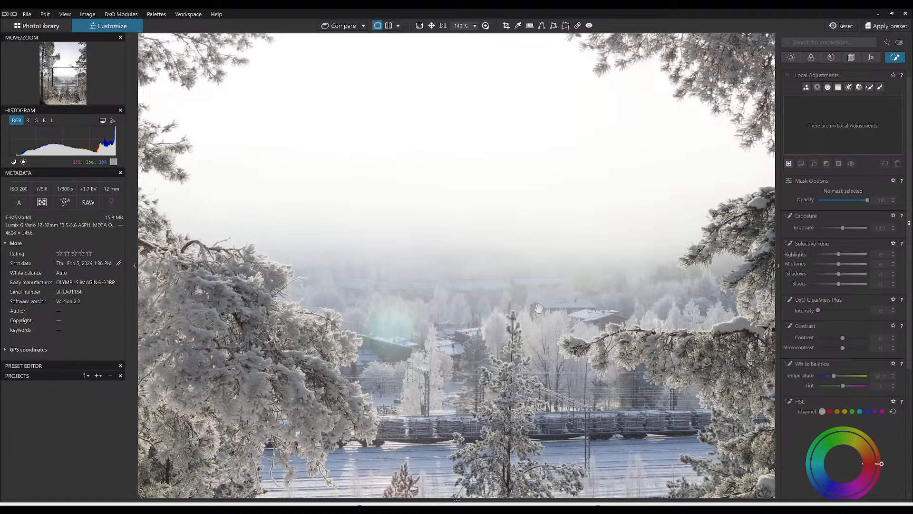
{"action": "scroll", "coordinate": [539, 308], "scroll_direction": "down", "scroll_amount": 4}
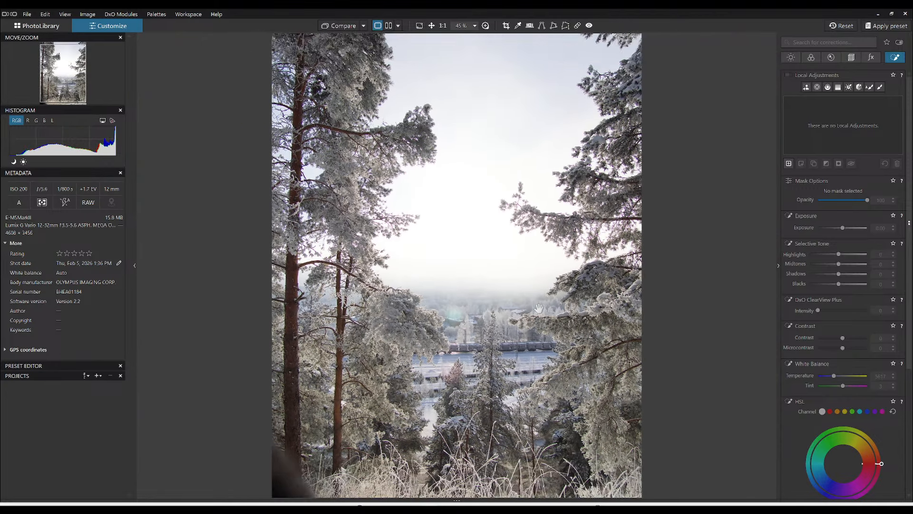
- Crop off the dark foreground and right-hand edge to about 2932 × 3910 px at the original ratio, and set the horizon to -0.40
{"action": "scroll", "coordinate": [539, 309], "scroll_direction": "down", "scroll_amount": 1}
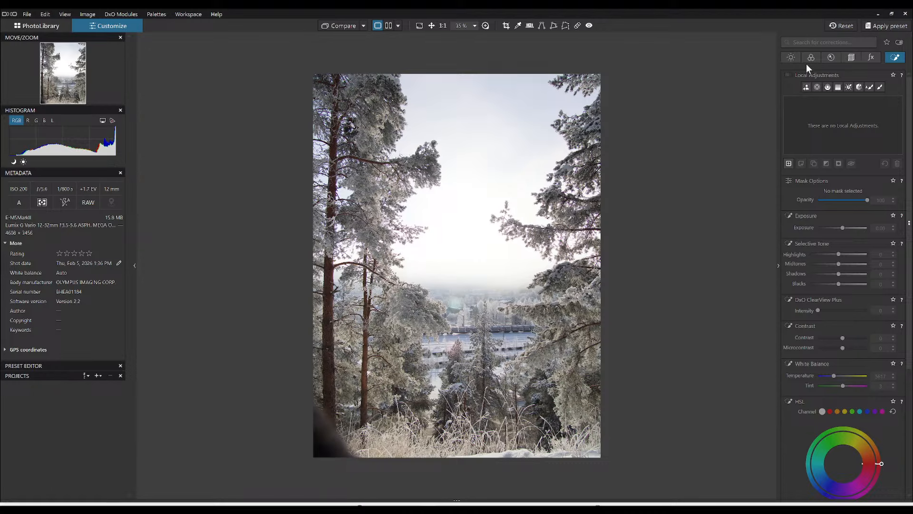
{"action": "left_click", "coordinate": [852, 58]}
{"action": "left_click", "coordinate": [818, 147]}
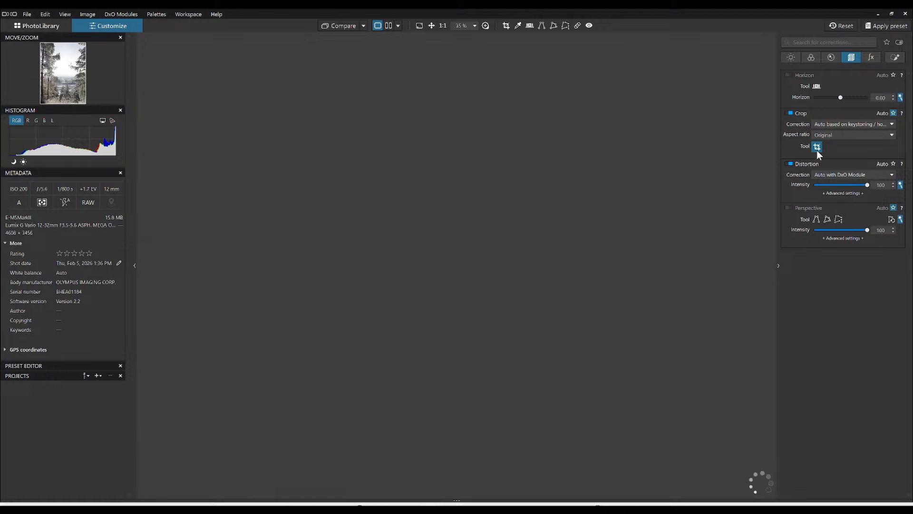
{"action": "left_click_drag", "start_coordinate": [621, 262], "coordinate": [573, 259]}
{"action": "left_click_drag", "start_coordinate": [495, 254], "coordinate": [483, 214]}
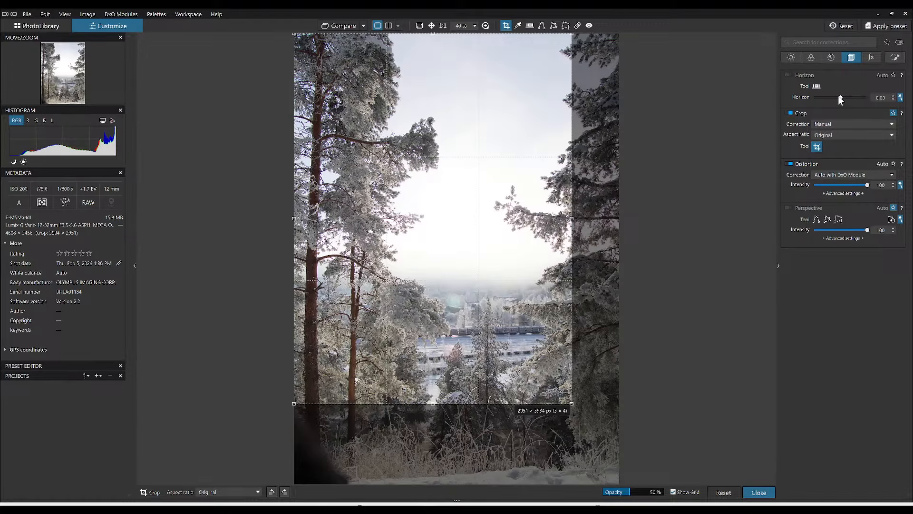
{"action": "left_click_drag", "start_coordinate": [840, 97], "coordinate": [838, 97]}
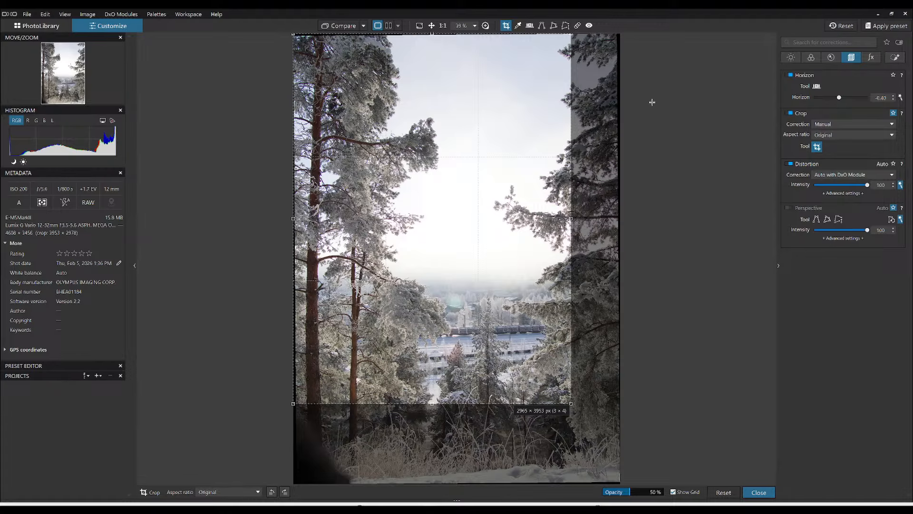
{"action": "left_click_drag", "start_coordinate": [432, 33], "coordinate": [432, 40]}
{"action": "key", "text": "Return"}
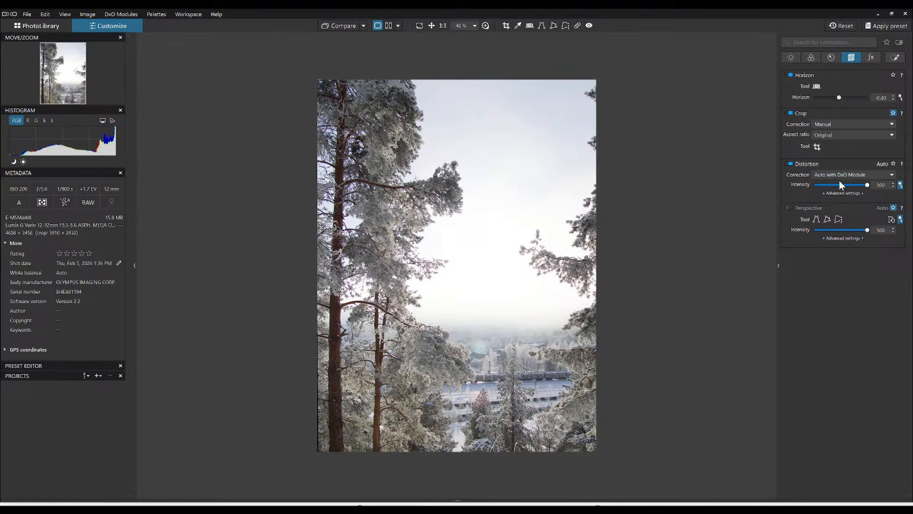
- Enlarge the crop slightly at its lower-right corner to about 2944 × 3925 px
{"action": "left_click", "coordinate": [818, 147]}
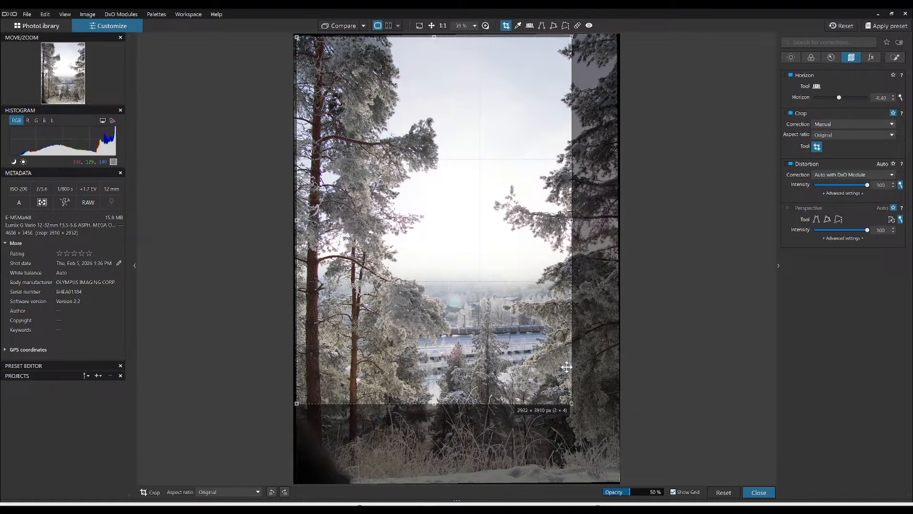
{"action": "left_click_drag", "start_coordinate": [571, 403], "coordinate": [572, 405]}
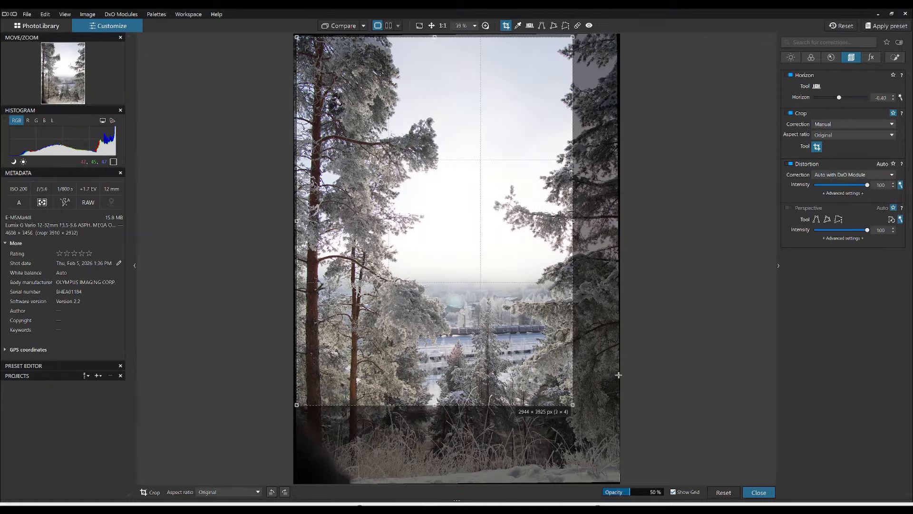
{"action": "key", "text": "Return"}
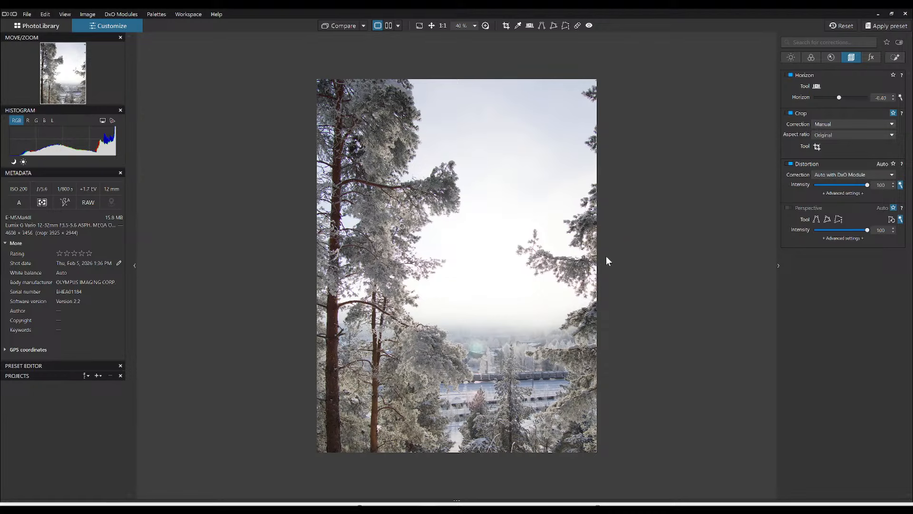
- Mask the sky with a control line, and set Highlights to -20, ClearView Plus to 57 and Microcontrast to 33
{"action": "left_click", "coordinate": [509, 267]}
{"action": "left_click", "coordinate": [895, 58]}
{"action": "left_click", "coordinate": [817, 87]}
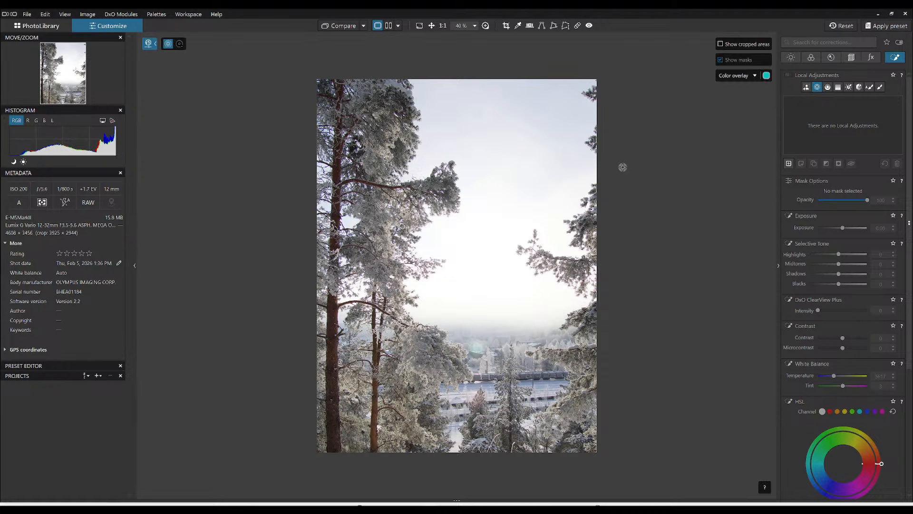
{"action": "left_click", "coordinate": [828, 88]}
{"action": "left_click_drag", "start_coordinate": [504, 287], "coordinate": [503, 418]}
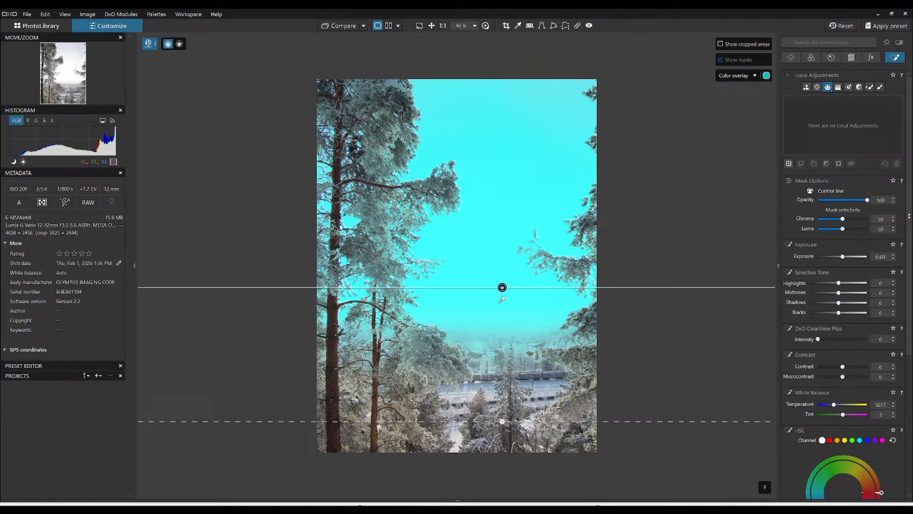
{"action": "left_click", "coordinate": [838, 284]}
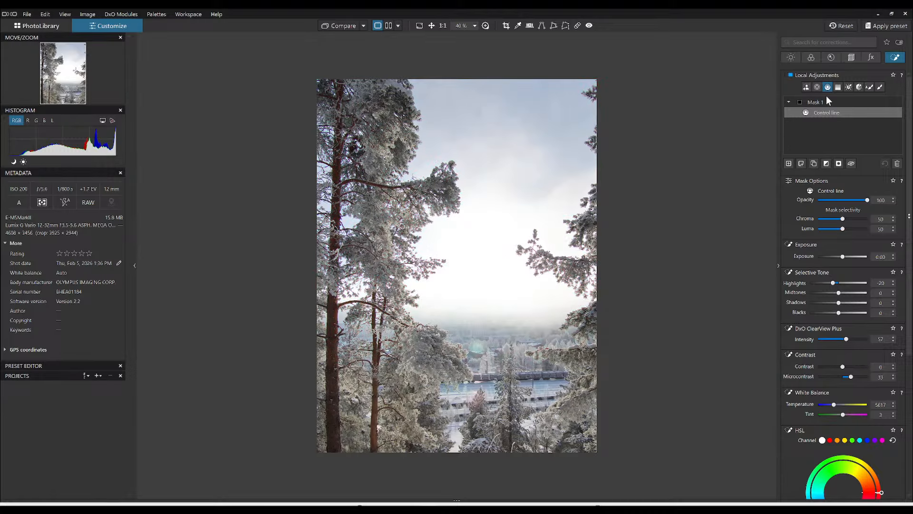
- Set the RAW white balance temperature to 6117 and raise the luminance of the yellow HSL channel to 67
{"action": "left_click", "coordinate": [810, 57]}
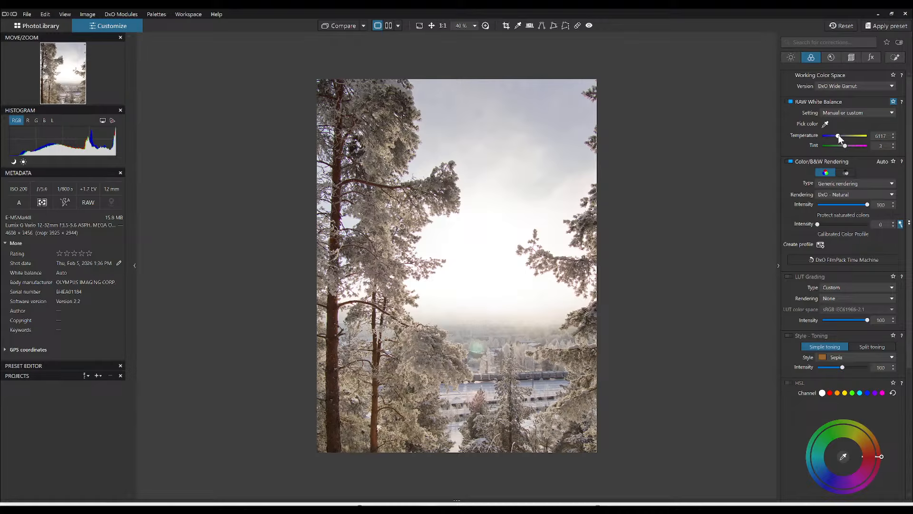
{"action": "scroll", "coordinate": [853, 328], "scroll_direction": "down", "scroll_amount": 2}
{"action": "left_click", "coordinate": [845, 334]}
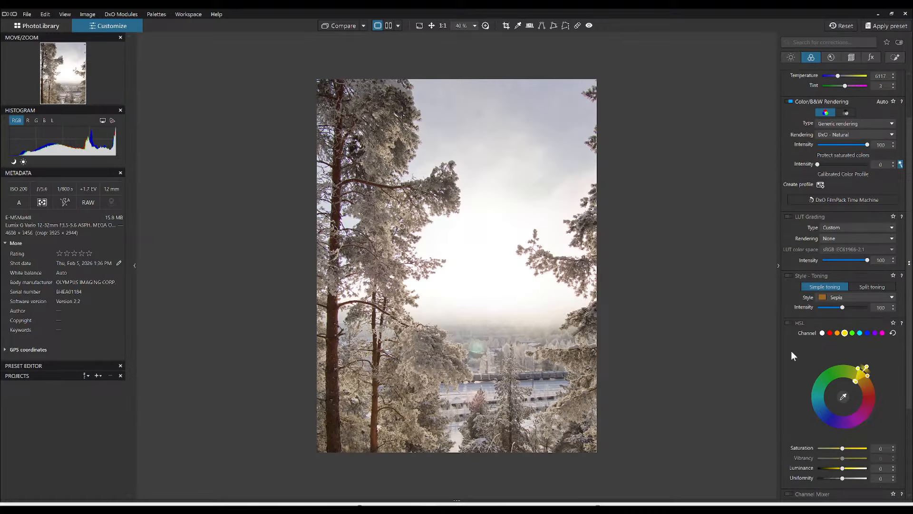
{"action": "scroll", "coordinate": [794, 355], "scroll_direction": "down", "scroll_amount": 2}
{"action": "left_click_drag", "start_coordinate": [856, 324], "coordinate": [858, 325]}
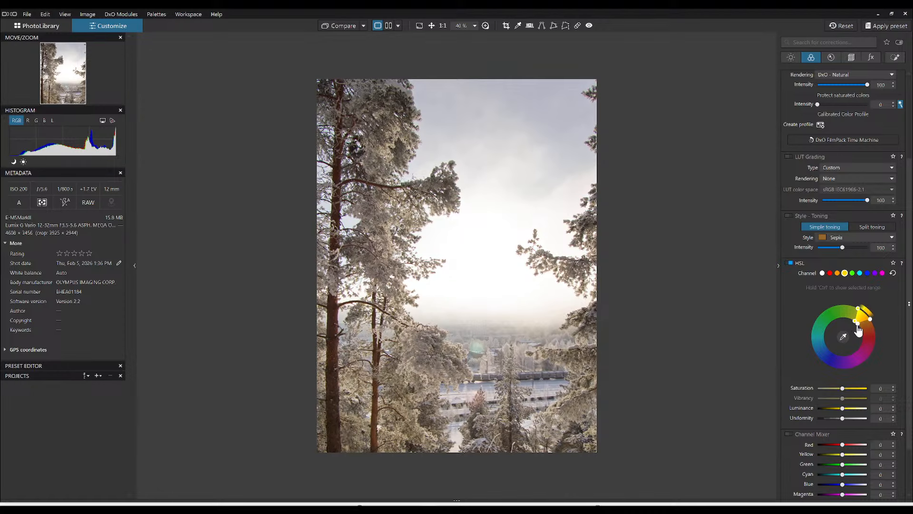
{"action": "left_click_drag", "start_coordinate": [843, 408], "coordinate": [865, 414]}
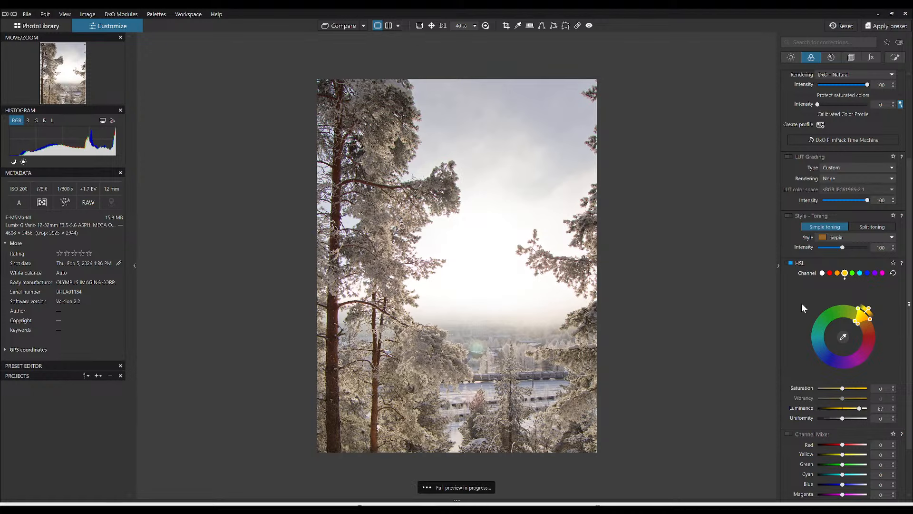
- Widen the blue HSL channel's range towards cyan and set its luminance to -100
{"action": "left_click", "coordinate": [867, 273]}
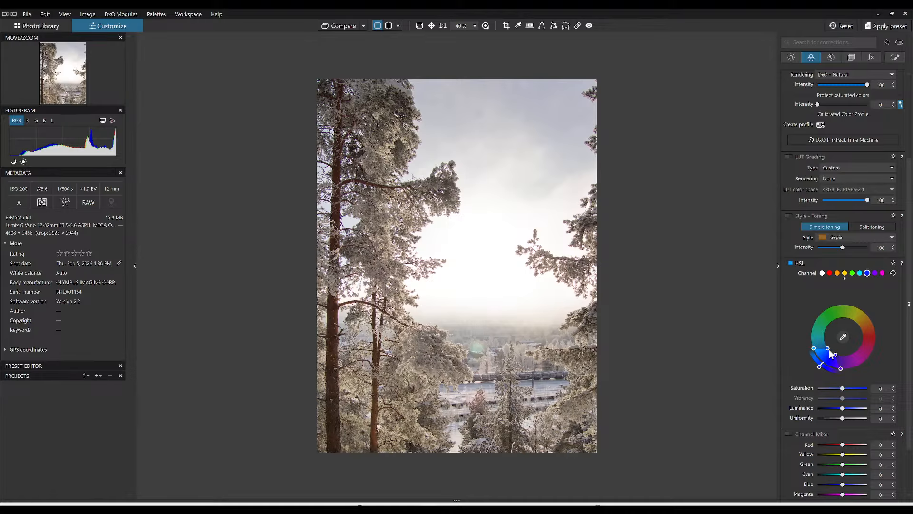
{"action": "left_click_drag", "start_coordinate": [829, 349], "coordinate": [824, 333]}
{"action": "left_click_drag", "start_coordinate": [842, 408], "coordinate": [842, 388]}
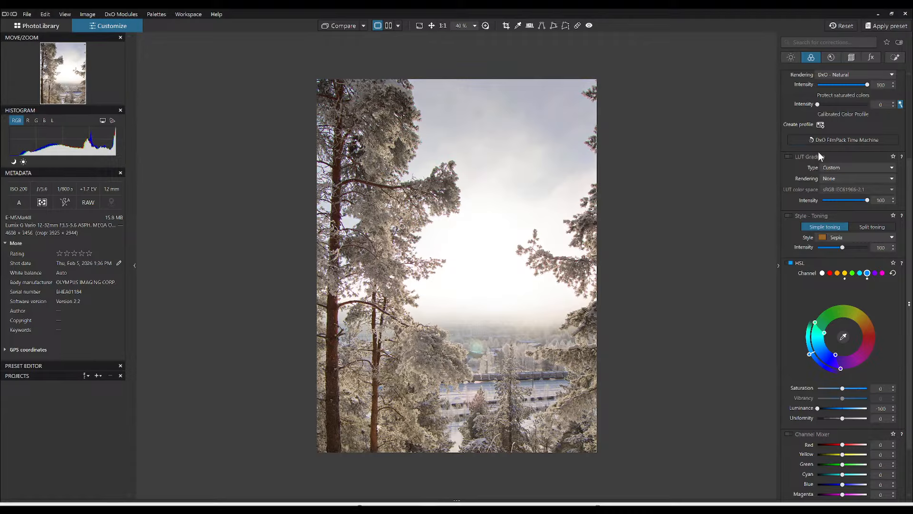
{"action": "scroll", "coordinate": [860, 207], "scroll_direction": "up", "scroll_amount": 3}
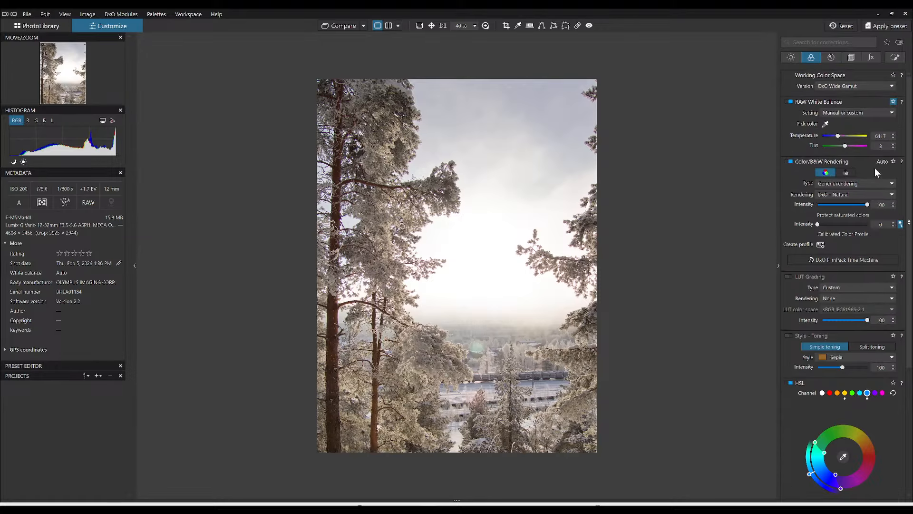
- Create a new brush mask and paint over the frosted foliage of the trees on the left
{"action": "left_click", "coordinate": [896, 58]}
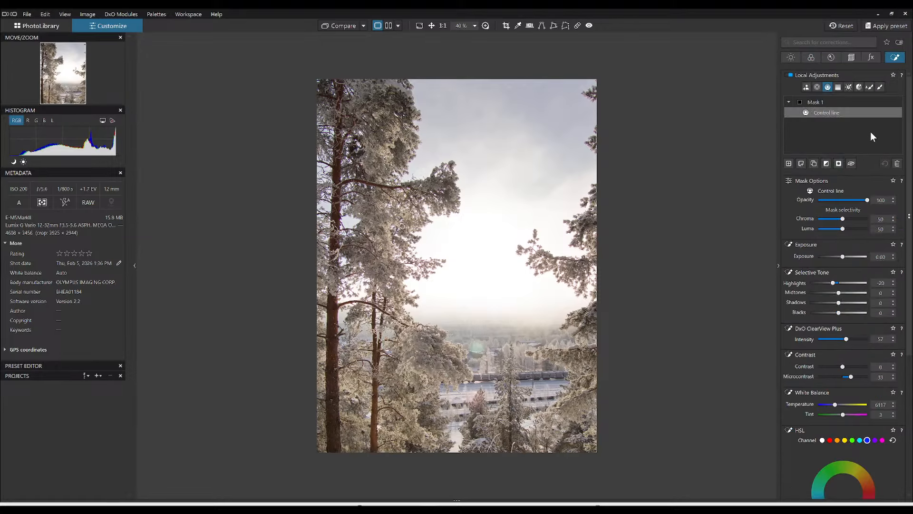
{"action": "left_click", "coordinate": [877, 88]}
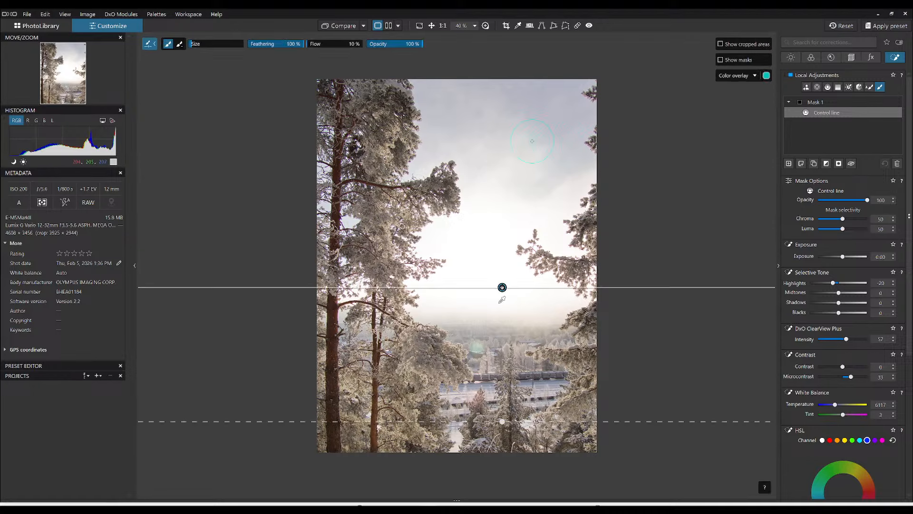
{"action": "left_click", "coordinate": [788, 163]}
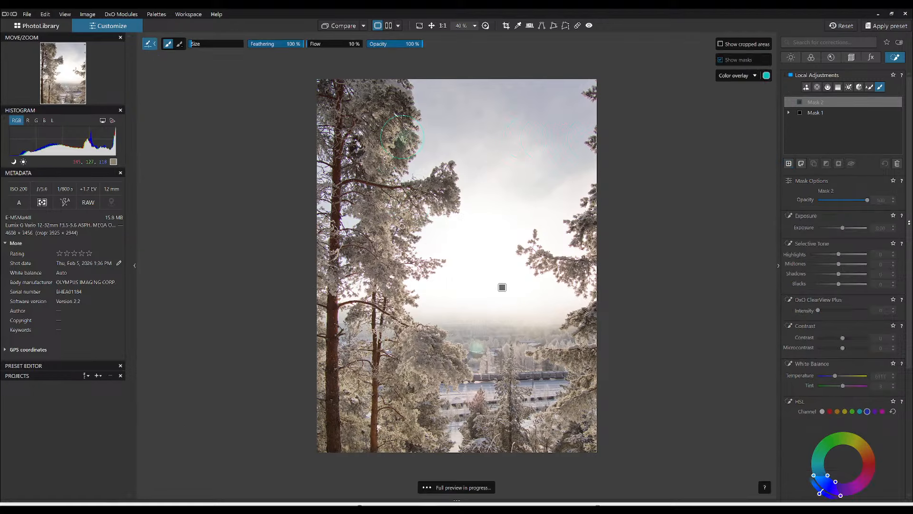
{"action": "mouse_move", "coordinate": [388, 141]}
{"action": "left_mouse_down"}
{"action": "mouse_move", "coordinate": [378, 171]}
{"action": "mouse_move", "coordinate": [395, 153]}
{"action": "left_mouse_up"}
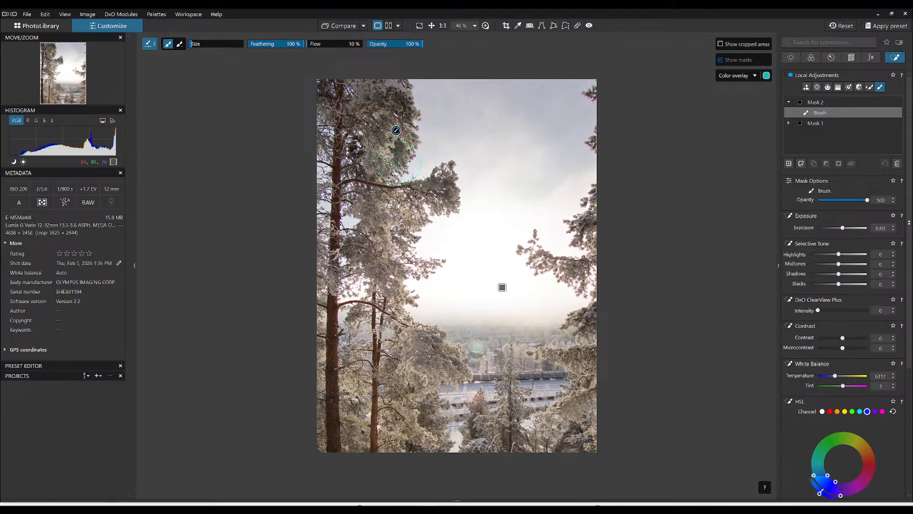
{"action": "scroll", "coordinate": [396, 130], "scroll_direction": "up", "scroll_amount": 2}
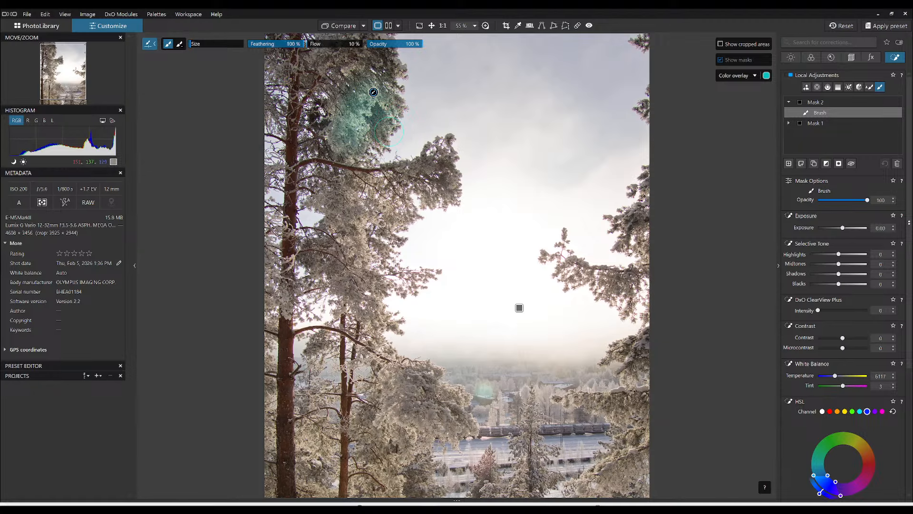
{"action": "left_click_drag", "start_coordinate": [373, 187], "coordinate": [369, 205]}
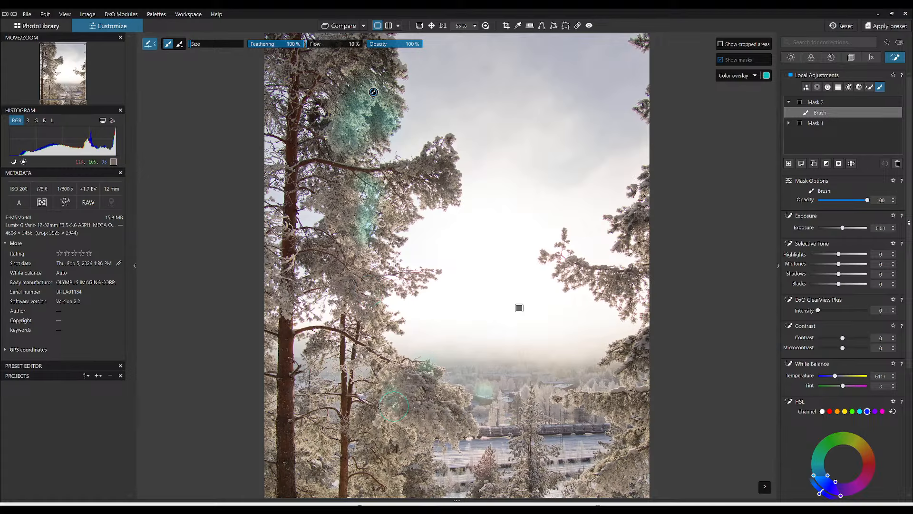
{"action": "mouse_move", "coordinate": [394, 406]}
{"action": "left_mouse_down"}
{"action": "mouse_move", "coordinate": [372, 420]}
{"action": "mouse_move", "coordinate": [288, 438]}
{"action": "left_mouse_up"}
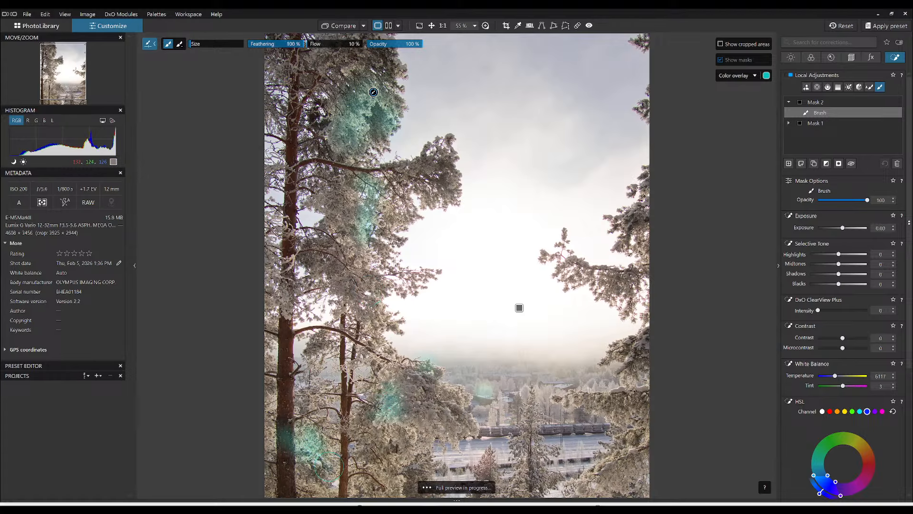
- Tag the snowy forest photo as Picked
{"action": "right_click", "coordinate": [398, 484]}
{"action": "mouse_move", "coordinate": [452, 450]}
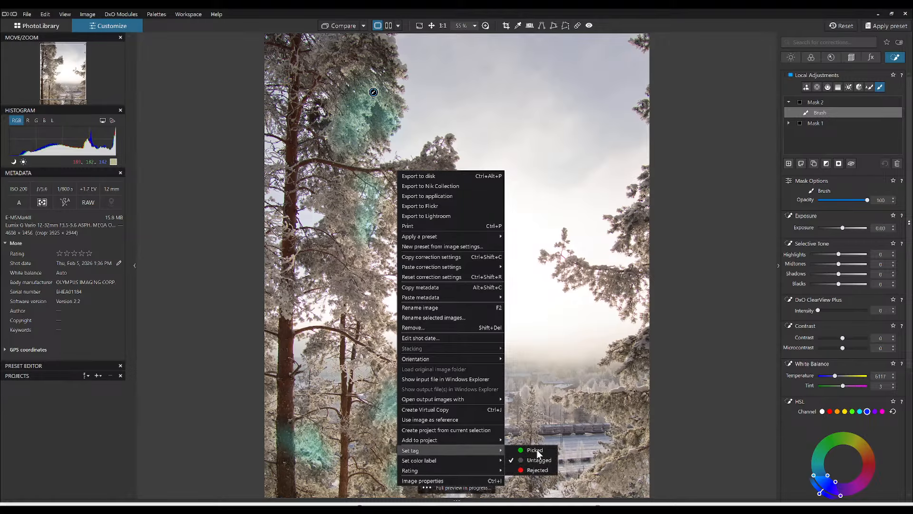
{"action": "left_click", "coordinate": [539, 453]}
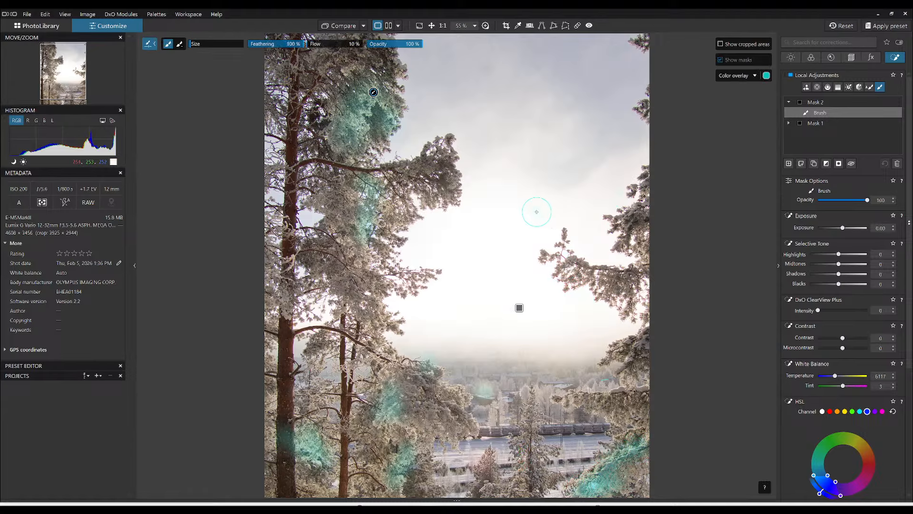
- Extend the brush mask over more left-hand branches, the right-hand tree's foliage and the small firs at the bottom centre
{"action": "scroll", "coordinate": [537, 212], "scroll_direction": "down", "scroll_amount": 2}
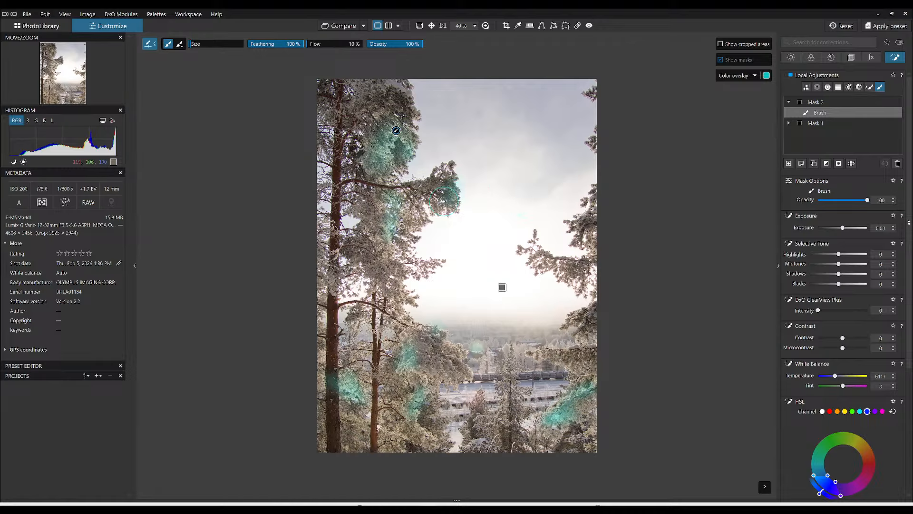
{"action": "mouse_move", "coordinate": [444, 201]}
{"action": "left_mouse_down"}
{"action": "mouse_move", "coordinate": [455, 182]}
{"action": "mouse_move", "coordinate": [397, 111]}
{"action": "mouse_move", "coordinate": [390, 89]}
{"action": "mouse_move", "coordinate": [401, 91]}
{"action": "mouse_move", "coordinate": [383, 81]}
{"action": "mouse_move", "coordinate": [401, 161]}
{"action": "left_mouse_up"}
{"action": "mouse_move", "coordinate": [397, 246]}
{"action": "left_mouse_down"}
{"action": "mouse_move", "coordinate": [377, 243]}
{"action": "mouse_move", "coordinate": [412, 263]}
{"action": "left_mouse_up"}
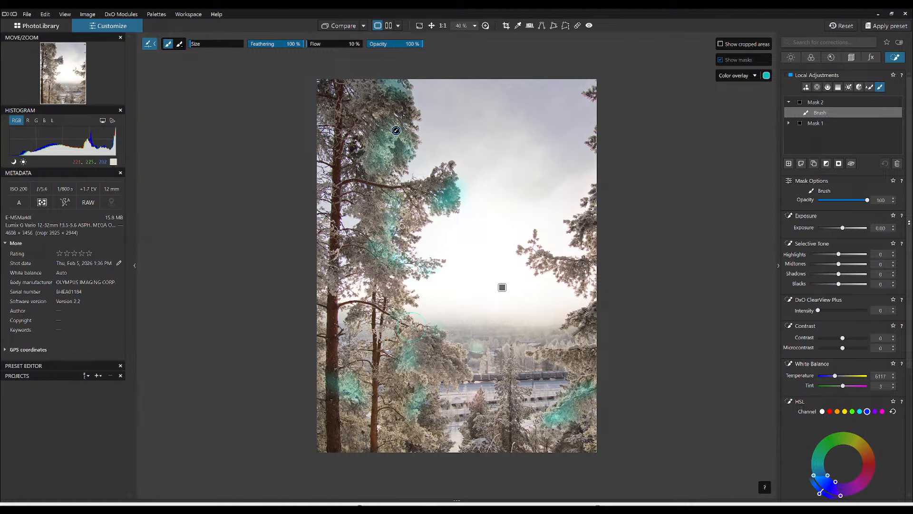
{"action": "mouse_move", "coordinate": [411, 326]}
{"action": "left_mouse_down"}
{"action": "mouse_move", "coordinate": [451, 368]}
{"action": "mouse_move", "coordinate": [441, 355]}
{"action": "mouse_move", "coordinate": [462, 366]}
{"action": "mouse_move", "coordinate": [421, 395]}
{"action": "mouse_move", "coordinate": [412, 420]}
{"action": "mouse_move", "coordinate": [428, 441]}
{"action": "mouse_move", "coordinate": [416, 412]}
{"action": "mouse_move", "coordinate": [388, 419]}
{"action": "mouse_move", "coordinate": [384, 411]}
{"action": "mouse_move", "coordinate": [393, 431]}
{"action": "mouse_move", "coordinate": [359, 381]}
{"action": "mouse_move", "coordinate": [364, 396]}
{"action": "mouse_move", "coordinate": [367, 344]}
{"action": "mouse_move", "coordinate": [382, 370]}
{"action": "mouse_move", "coordinate": [363, 429]}
{"action": "mouse_move", "coordinate": [351, 422]}
{"action": "mouse_move", "coordinate": [362, 432]}
{"action": "mouse_move", "coordinate": [411, 436]}
{"action": "left_mouse_up"}
{"action": "left_click_drag", "start_coordinate": [555, 358], "coordinate": [605, 365]}
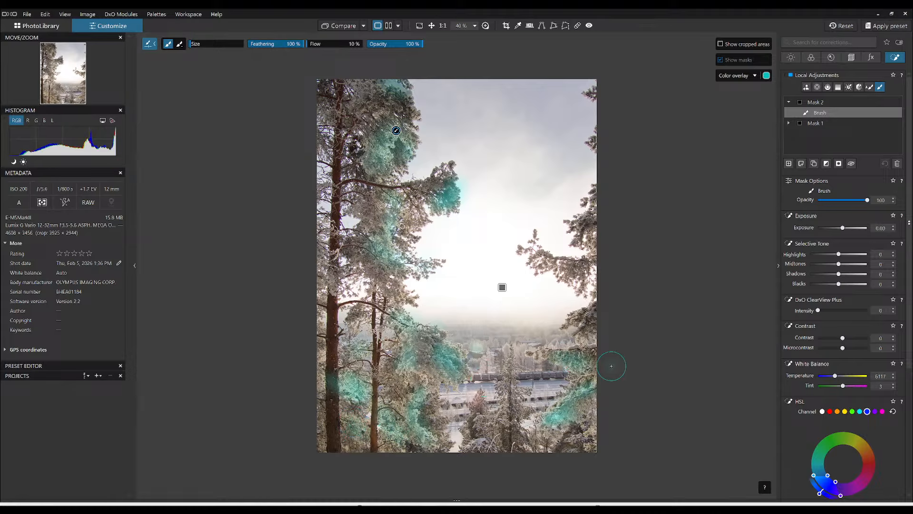
{"action": "left_click_drag", "start_coordinate": [571, 276], "coordinate": [577, 270]}
{"action": "mouse_move", "coordinate": [514, 420]}
{"action": "left_mouse_down"}
{"action": "mouse_move", "coordinate": [513, 412]}
{"action": "mouse_move", "coordinate": [476, 414]}
{"action": "left_mouse_up"}
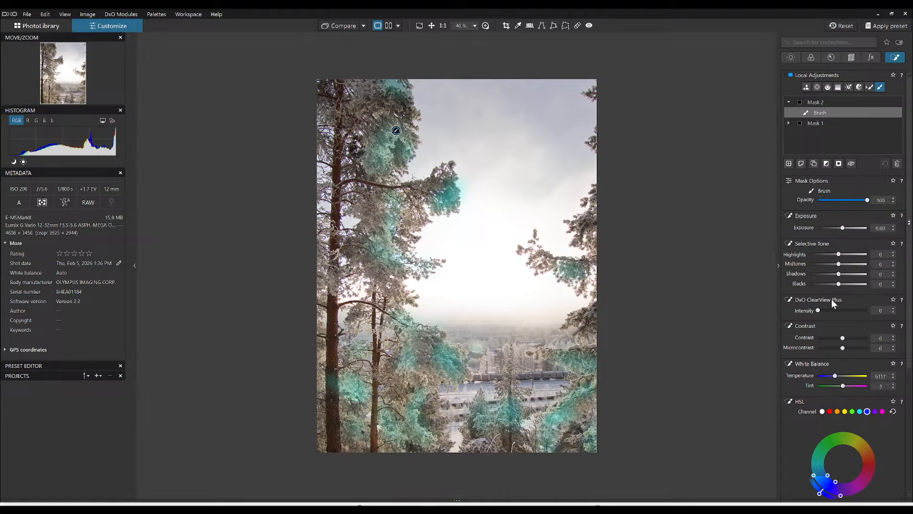
- Set the foliage mask's Contrast to 100, ClearView Plus 40, Highlights 70, Midtones 42 and Shadows 19, warm its white balance and brush more foliage
{"action": "left_click_drag", "start_coordinate": [843, 338], "coordinate": [867, 339]}
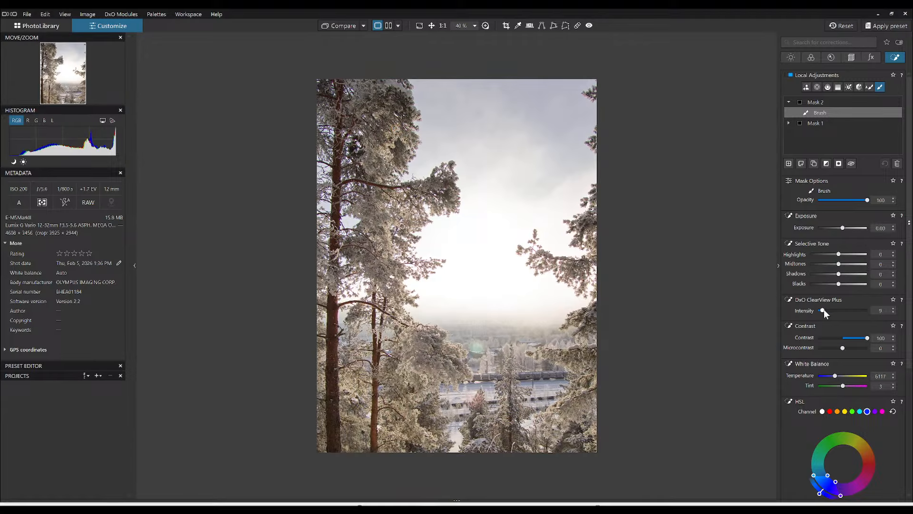
{"action": "left_click_drag", "start_coordinate": [823, 310], "coordinate": [837, 311]}
{"action": "left_click_drag", "start_coordinate": [839, 255], "coordinate": [844, 275]}
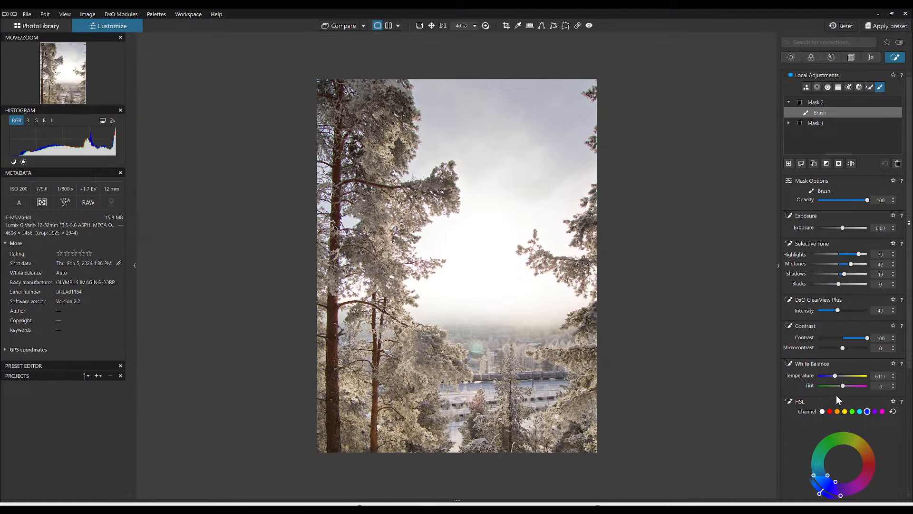
{"action": "left_click_drag", "start_coordinate": [835, 376], "coordinate": [839, 375]}
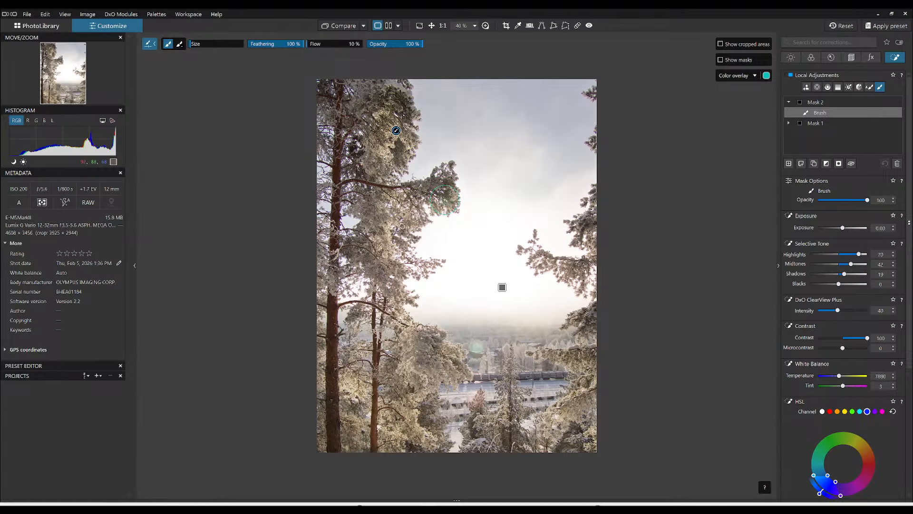
{"action": "mouse_move", "coordinate": [394, 214]}
{"action": "left_mouse_down"}
{"action": "mouse_move", "coordinate": [386, 255]}
{"action": "mouse_move", "coordinate": [385, 192]}
{"action": "left_mouse_up"}
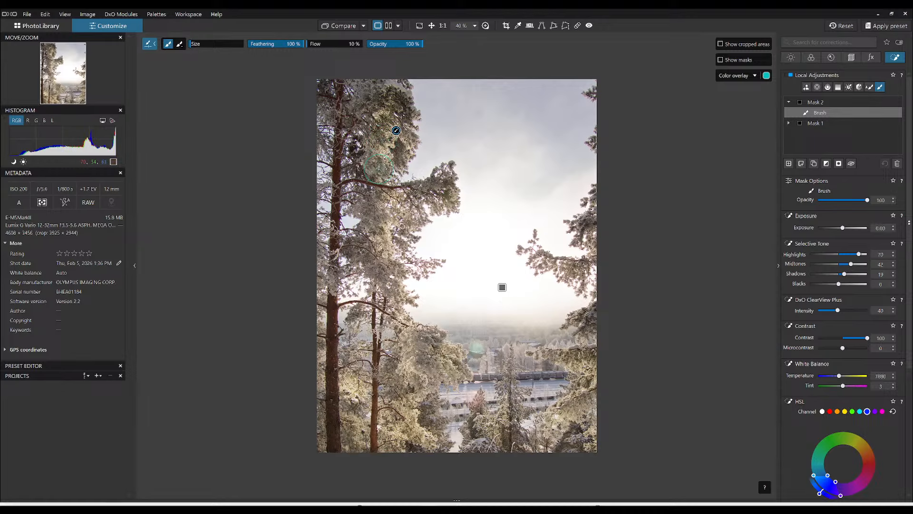
- Brush more upper-left foliage, and paint a new mask along the lower-left edge with Midtones -27, Shadows -40 and Blacks -57
{"action": "mouse_move", "coordinate": [386, 139]}
{"action": "left_mouse_down"}
{"action": "mouse_move", "coordinate": [387, 110]}
{"action": "mouse_move", "coordinate": [399, 95]}
{"action": "left_mouse_up"}
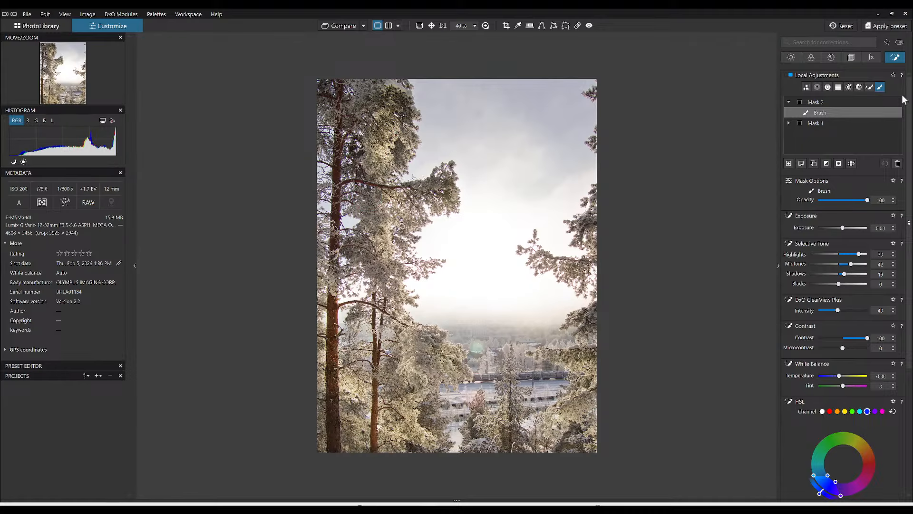
{"action": "left_click", "coordinate": [789, 164]}
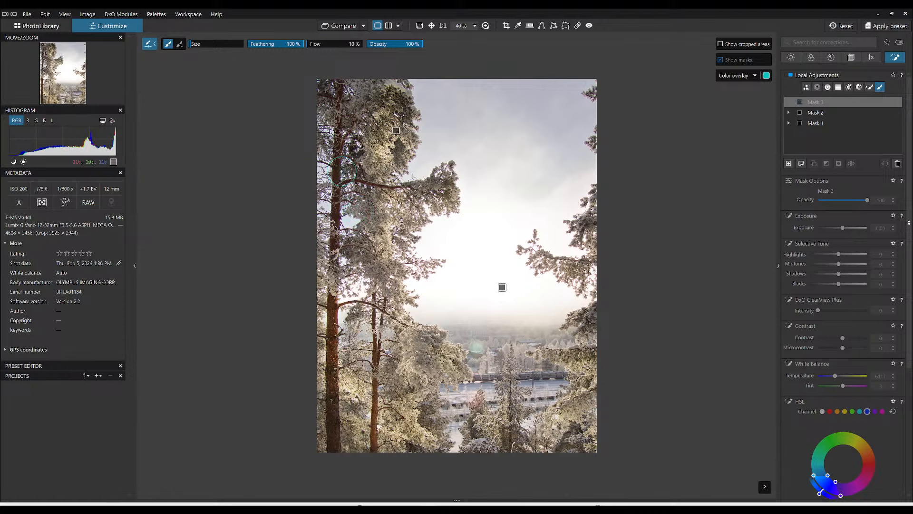
{"action": "left_click_drag", "start_coordinate": [313, 332], "coordinate": [322, 455]}
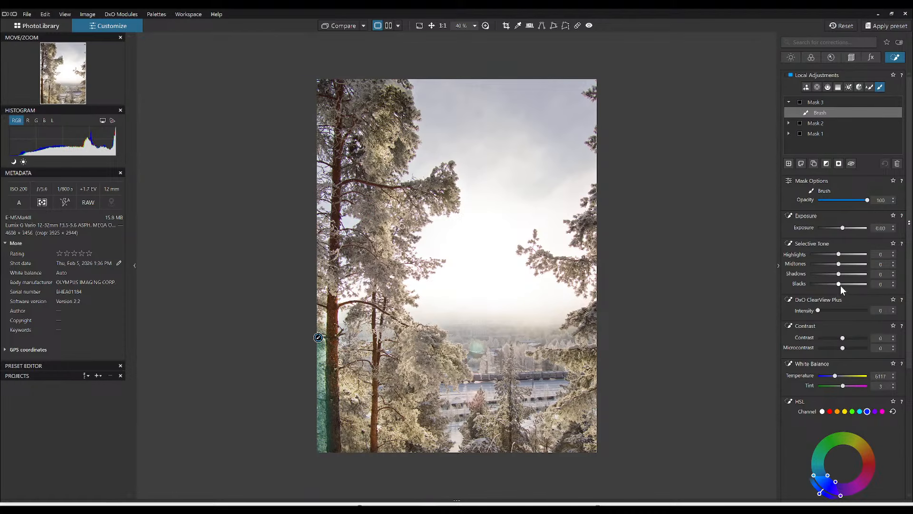
{"action": "mouse_move", "coordinate": [840, 284]}
{"action": "left_mouse_down"}
{"action": "mouse_move", "coordinate": [824, 284]}
{"action": "mouse_move", "coordinate": [832, 266]}
{"action": "mouse_move", "coordinate": [827, 273]}
{"action": "left_mouse_up"}
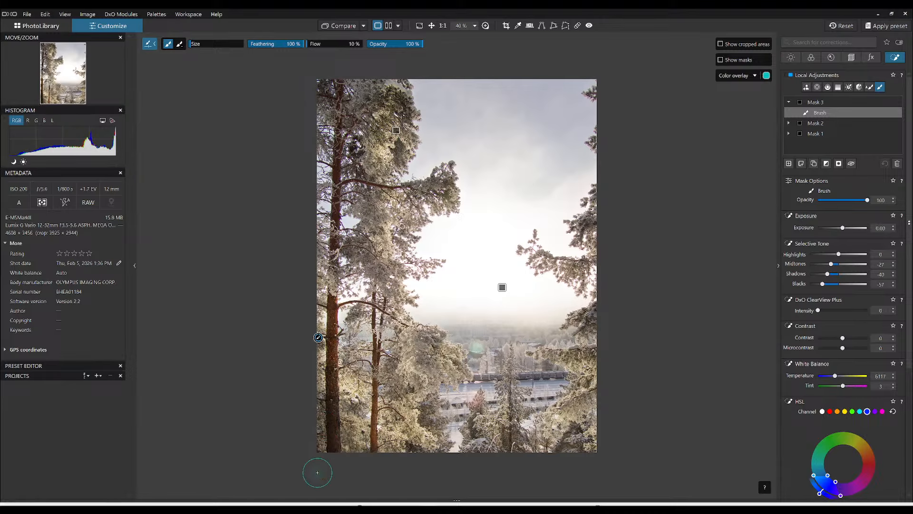
- Extend the darkening brush mask over the bottom edge, lower-right foliage and shaded left-hand branches, erasing overspill among the upper-left branches
{"action": "mouse_move", "coordinate": [322, 436]}
{"action": "left_mouse_down"}
{"action": "mouse_move", "coordinate": [344, 421]}
{"action": "mouse_move", "coordinate": [382, 457]}
{"action": "left_mouse_up"}
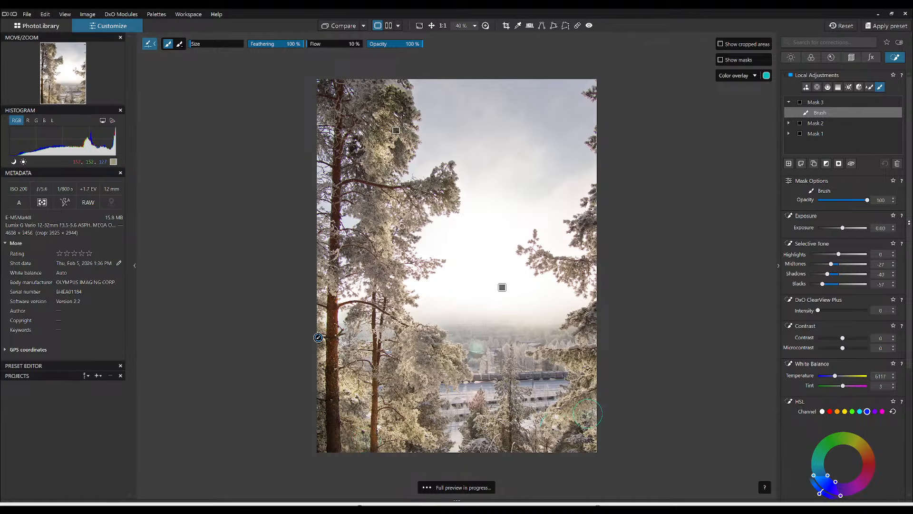
{"action": "mouse_move", "coordinate": [560, 450]}
{"action": "left_mouse_down"}
{"action": "mouse_move", "coordinate": [530, 444]}
{"action": "mouse_move", "coordinate": [526, 431]}
{"action": "mouse_move", "coordinate": [512, 439]}
{"action": "mouse_move", "coordinate": [537, 428]}
{"action": "left_mouse_up"}
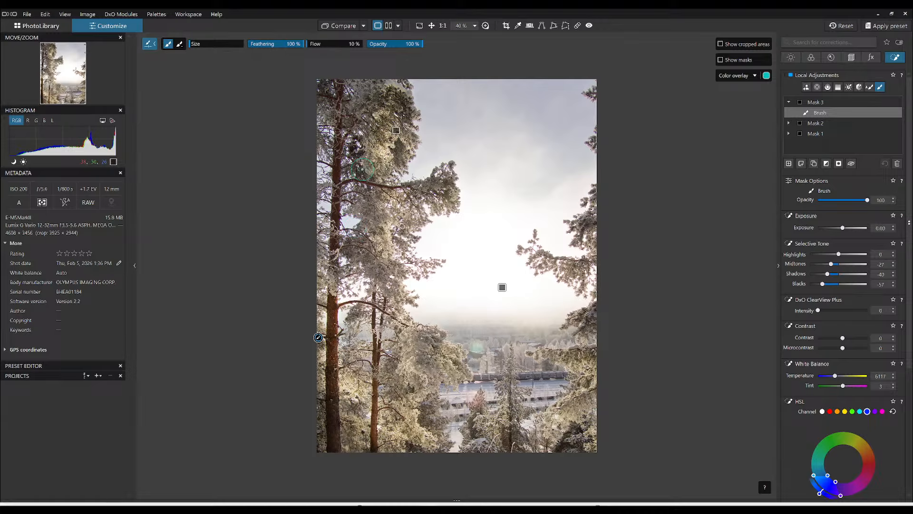
{"action": "mouse_move", "coordinate": [362, 169]}
{"action": "left_mouse_down"}
{"action": "mouse_move", "coordinate": [354, 151]}
{"action": "mouse_move", "coordinate": [366, 101]}
{"action": "mouse_move", "coordinate": [386, 99]}
{"action": "mouse_move", "coordinate": [402, 117]}
{"action": "left_mouse_up"}
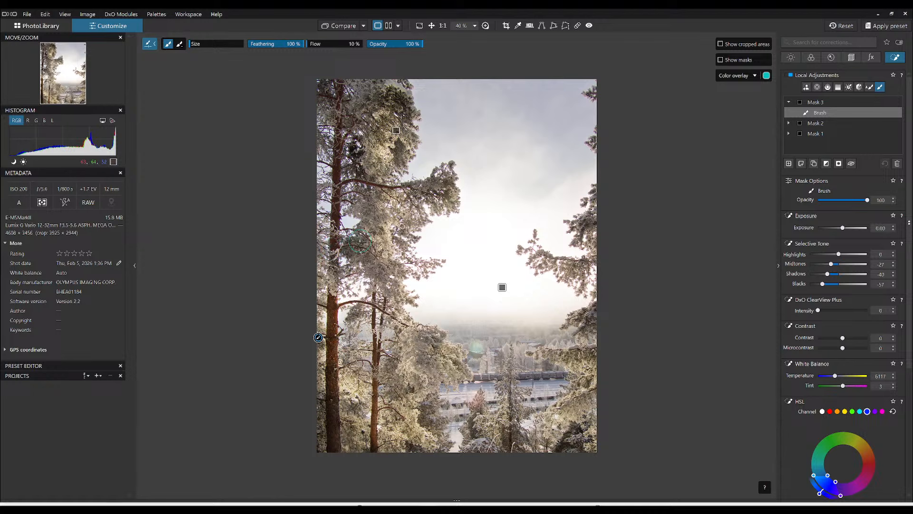
{"action": "left_click_drag", "start_coordinate": [391, 365], "coordinate": [392, 394]}
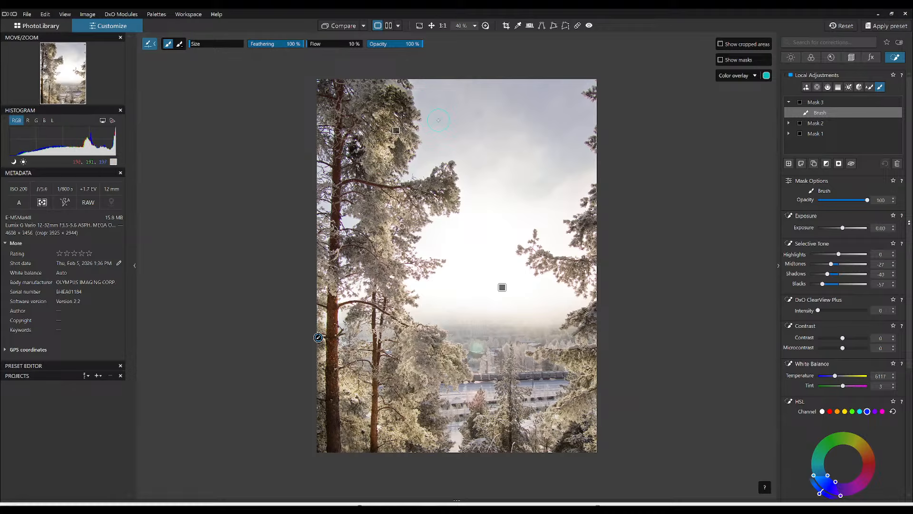
{"action": "mouse_move", "coordinate": [375, 137]}
{"action": "left_mouse_down"}
{"action": "mouse_move", "coordinate": [352, 115]}
{"action": "mouse_move", "coordinate": [333, 126]}
{"action": "mouse_move", "coordinate": [365, 169]}
{"action": "mouse_move", "coordinate": [347, 142]}
{"action": "left_mouse_up"}
{"action": "key", "text": "alt"}
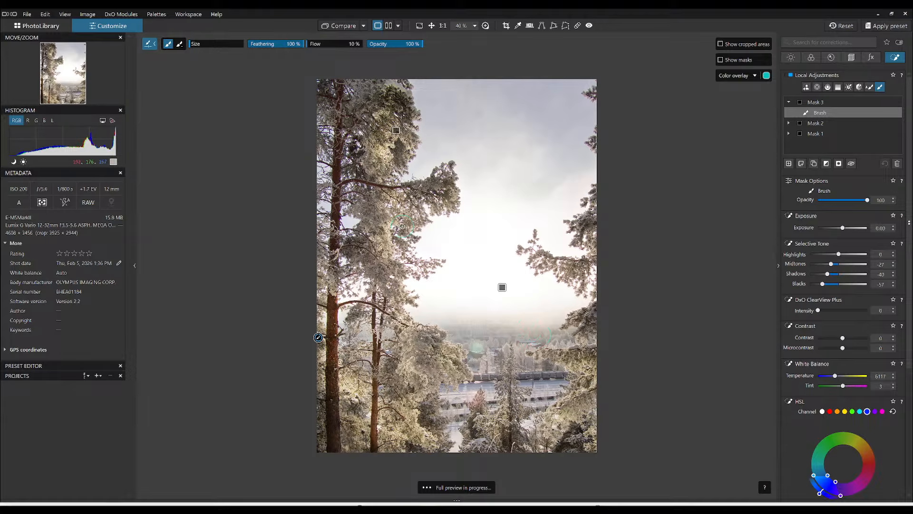
{"action": "key", "text": "alt"}
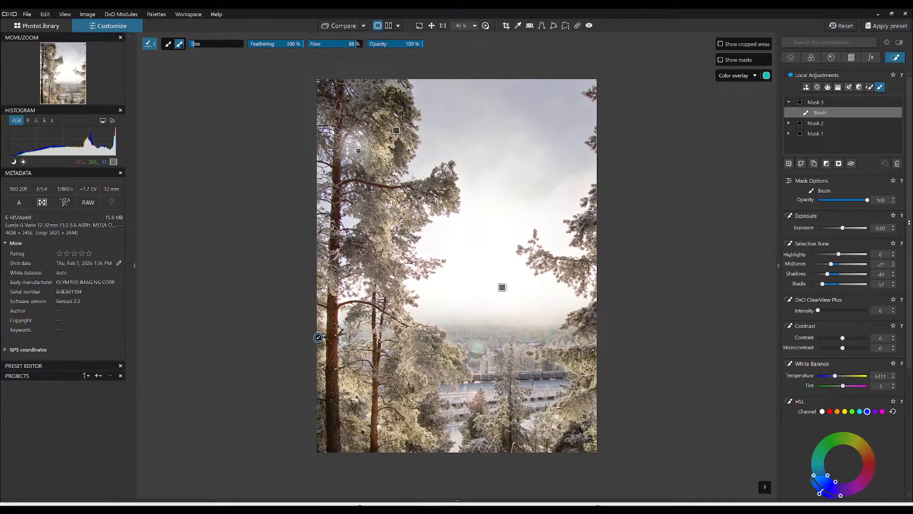
{"action": "scroll", "coordinate": [357, 150], "scroll_direction": "down", "scroll_amount": 5}
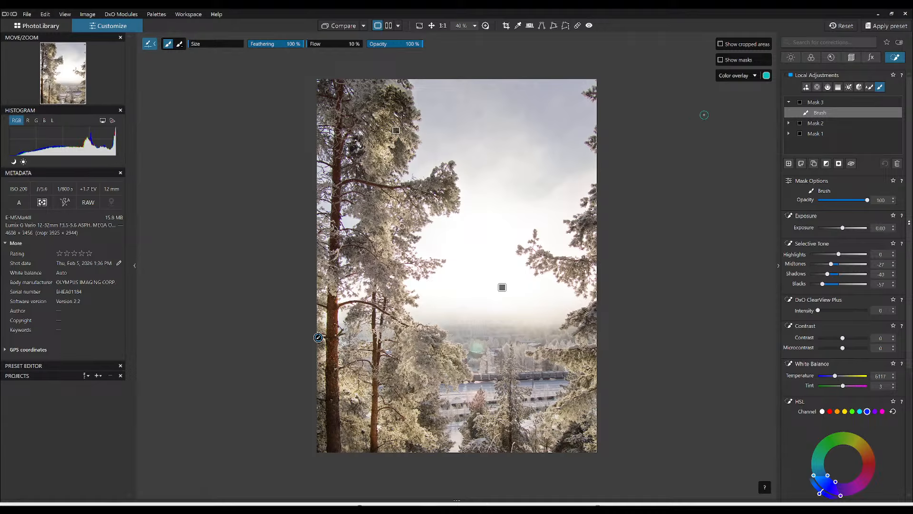
- Return to the foliage mask and brush over the lit branch tips of the left-hand tree
{"action": "left_click", "coordinate": [806, 123]}
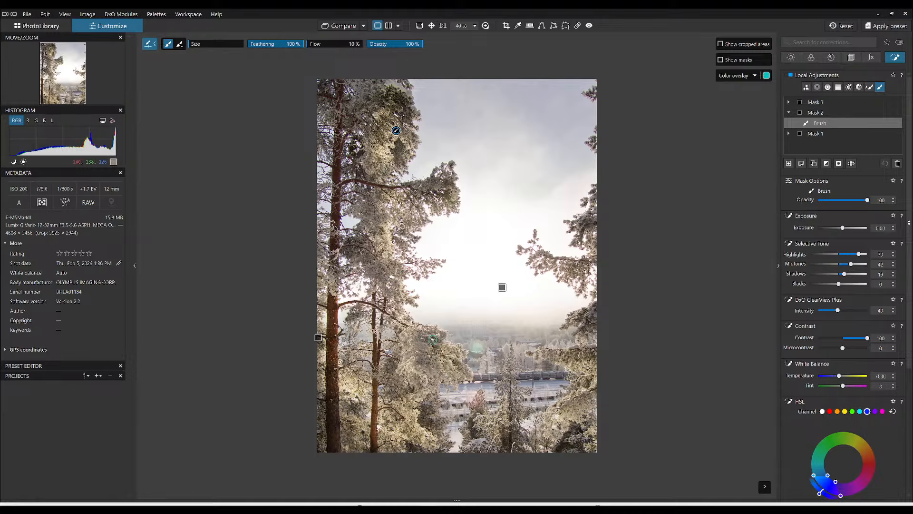
{"action": "left_click_drag", "start_coordinate": [432, 339], "coordinate": [441, 340]}
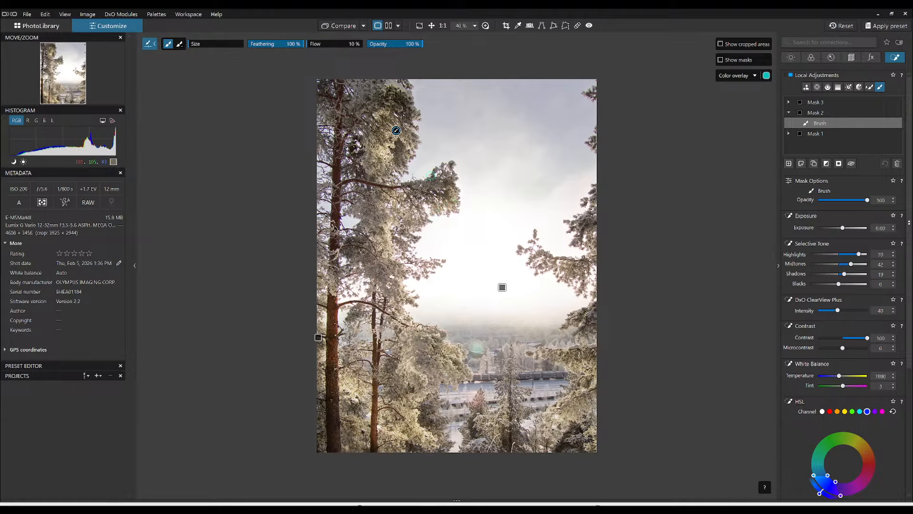
{"action": "left_click_drag", "start_coordinate": [431, 175], "coordinate": [412, 188]}
{"action": "left_click_drag", "start_coordinate": [414, 167], "coordinate": [409, 133]}
{"action": "key", "text": "ctrl+plus"}
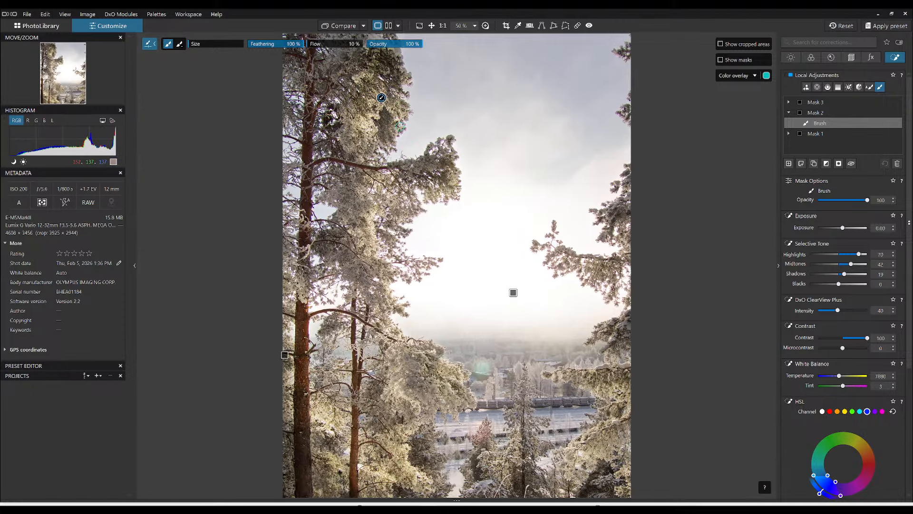
{"action": "scroll", "coordinate": [399, 124], "scroll_direction": "up", "scroll_amount": 2}
{"action": "key", "text": "ctrl+minus"}
{"action": "key", "text": "ctrl+minus"}
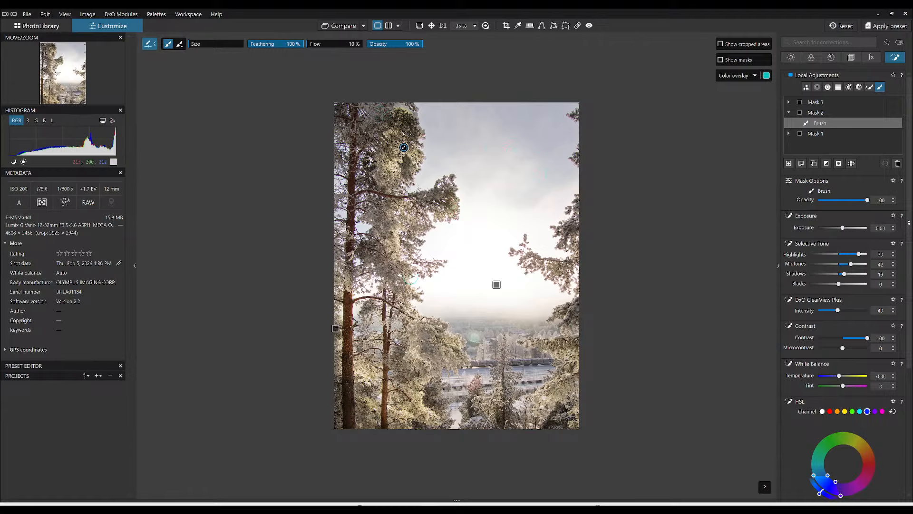
- Cool the darkening mask's white balance temperature to 5257 and brush more of the upper-left foliage at 58% opacity
{"action": "left_click", "coordinate": [814, 104]}
{"action": "left_click", "coordinate": [815, 112]}
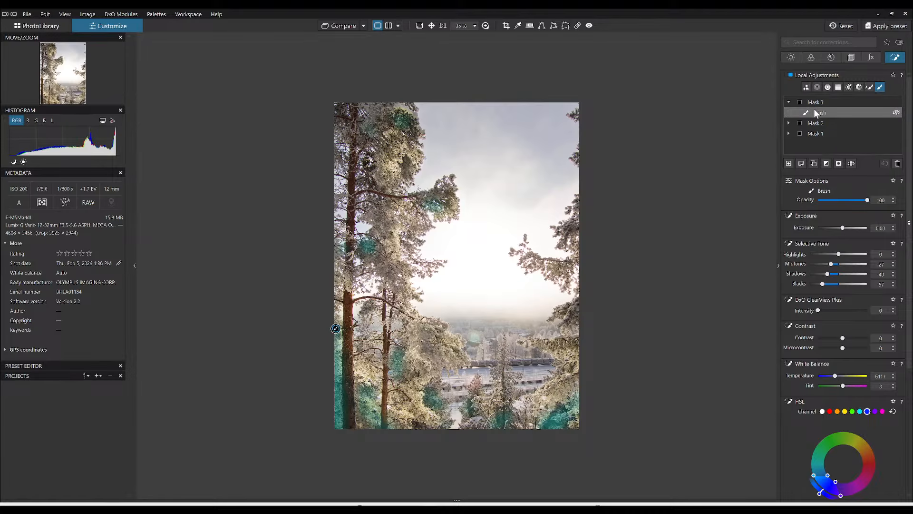
{"action": "left_click", "coordinate": [815, 111]}
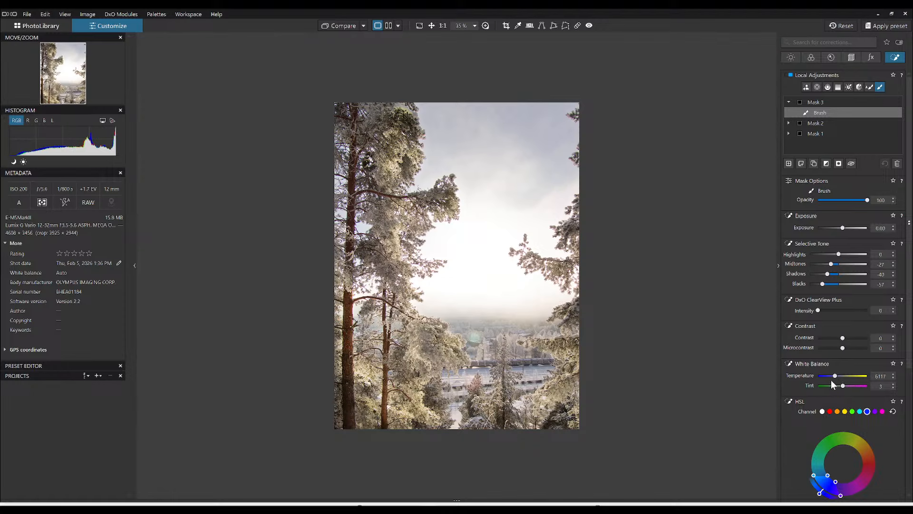
{"action": "left_click_drag", "start_coordinate": [834, 378], "coordinate": [831, 378]}
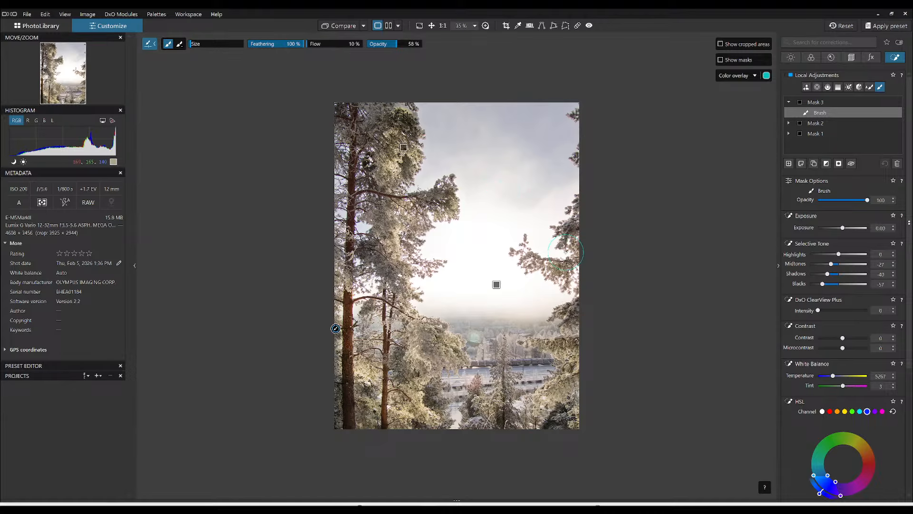
{"action": "left_click_drag", "start_coordinate": [399, 117], "coordinate": [408, 128]}
- Set the foliage mask's white balance temperature to 6617
{"action": "left_click", "coordinate": [824, 124]}
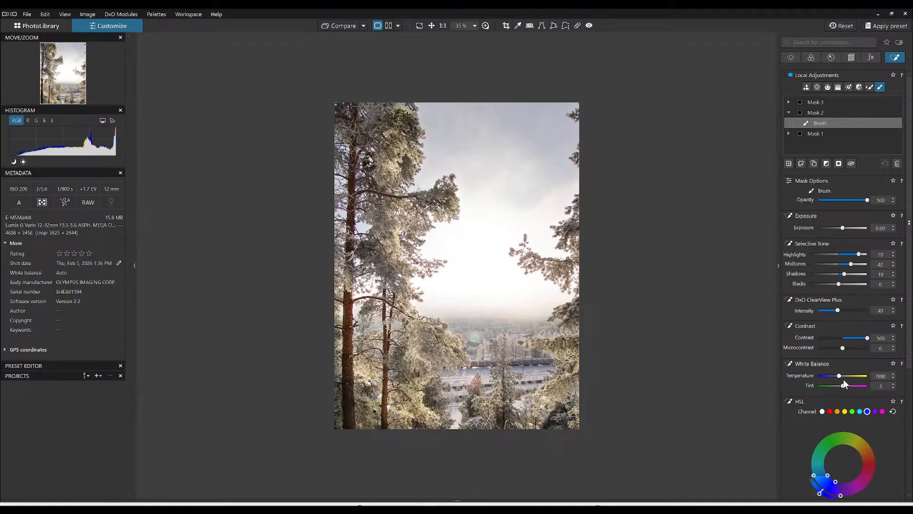
{"action": "left_click_drag", "start_coordinate": [839, 375], "coordinate": [846, 375]}
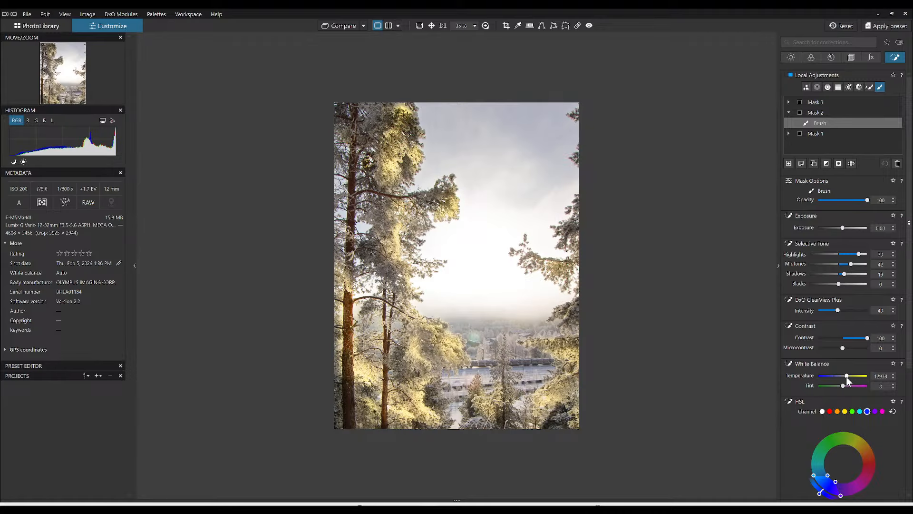
{"action": "double_click", "coordinate": [846, 377]}
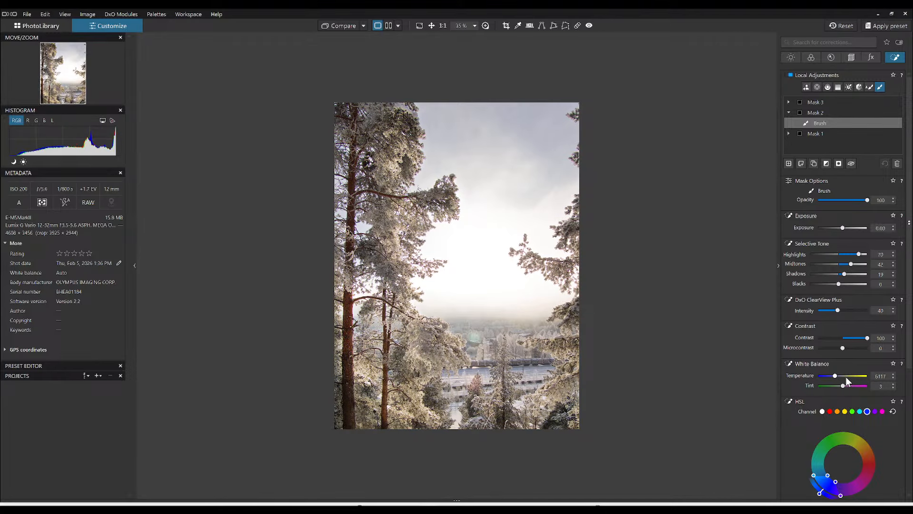
{"action": "scroll", "coordinate": [846, 376], "scroll_direction": "up", "scroll_amount": 2}
- Raise the yellow channel's saturation in the foliage mask's HSL settings and shift its colour range toward orange
{"action": "left_click", "coordinate": [844, 412]}
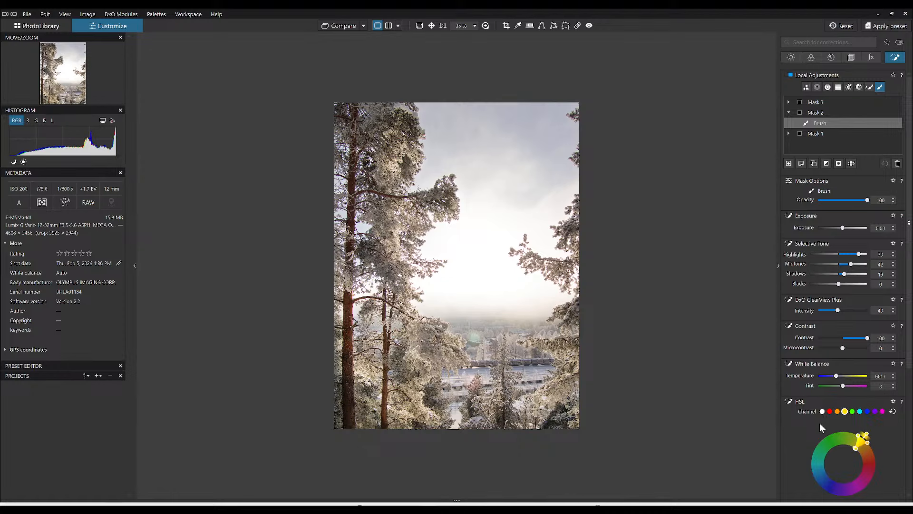
{"action": "scroll", "coordinate": [815, 426], "scroll_direction": "down", "scroll_amount": 2}
{"action": "scroll", "coordinate": [815, 427], "scroll_direction": "down", "scroll_amount": 3}
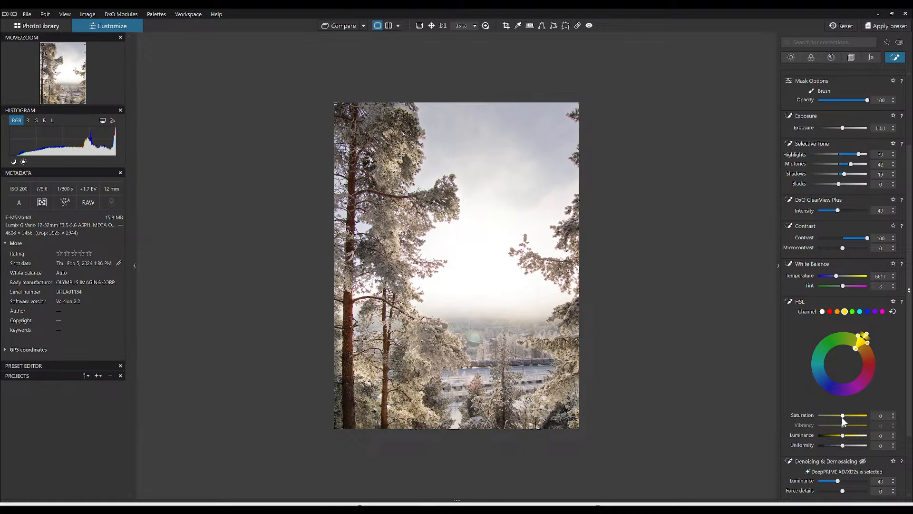
{"action": "left_click_drag", "start_coordinate": [848, 417], "coordinate": [851, 416]}
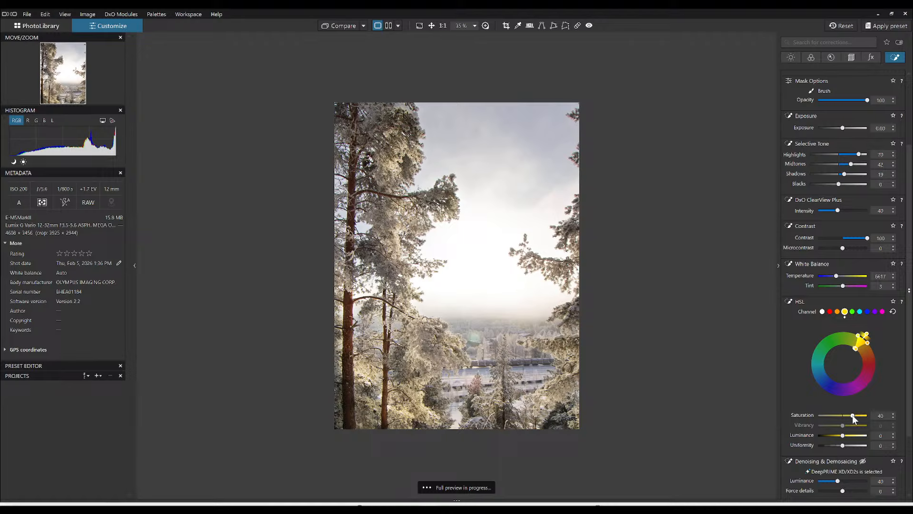
{"action": "left_click_drag", "start_coordinate": [857, 349], "coordinate": [859, 357]}
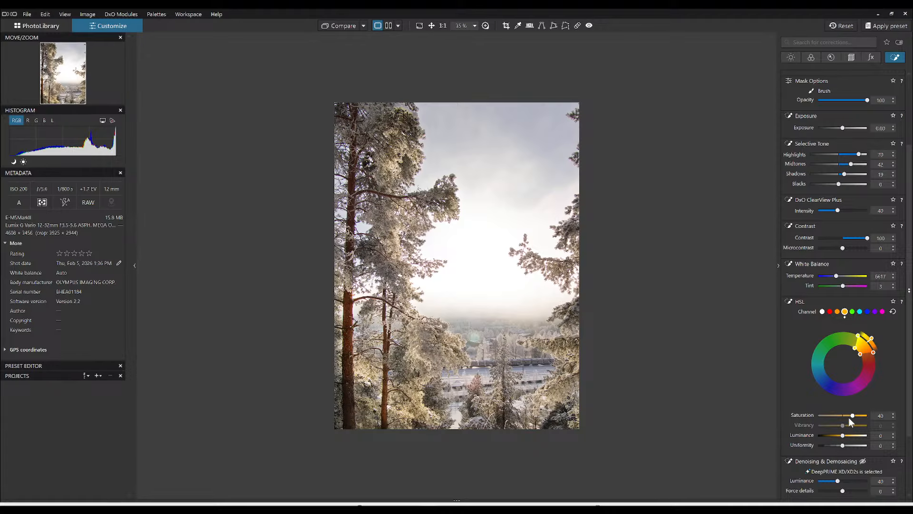
{"action": "mouse_move", "coordinate": [853, 415]}
{"action": "left_mouse_down"}
{"action": "mouse_move", "coordinate": [865, 416]}
{"action": "mouse_move", "coordinate": [856, 416]}
{"action": "left_mouse_up"}
- Extend the darkening brush mask across the hazy horizon and the railway area in the valley, and finish the local adjustments
{"action": "scroll", "coordinate": [837, 145], "scroll_direction": "up", "scroll_amount": 3}
{"action": "left_click", "coordinate": [816, 112]}
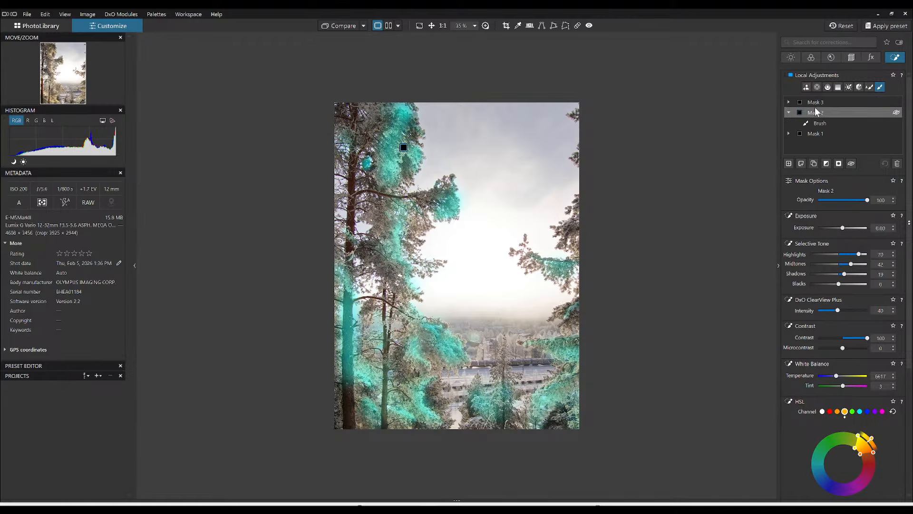
{"action": "left_click", "coordinate": [815, 103]}
{"action": "left_click", "coordinate": [817, 112]}
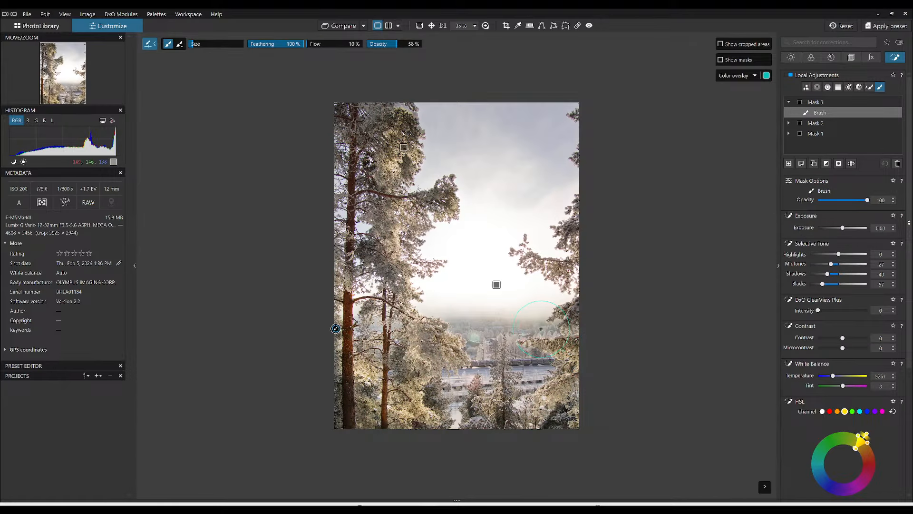
{"action": "left_click_drag", "start_coordinate": [536, 318], "coordinate": [457, 318]}
{"action": "left_click_drag", "start_coordinate": [478, 370], "coordinate": [545, 363]}
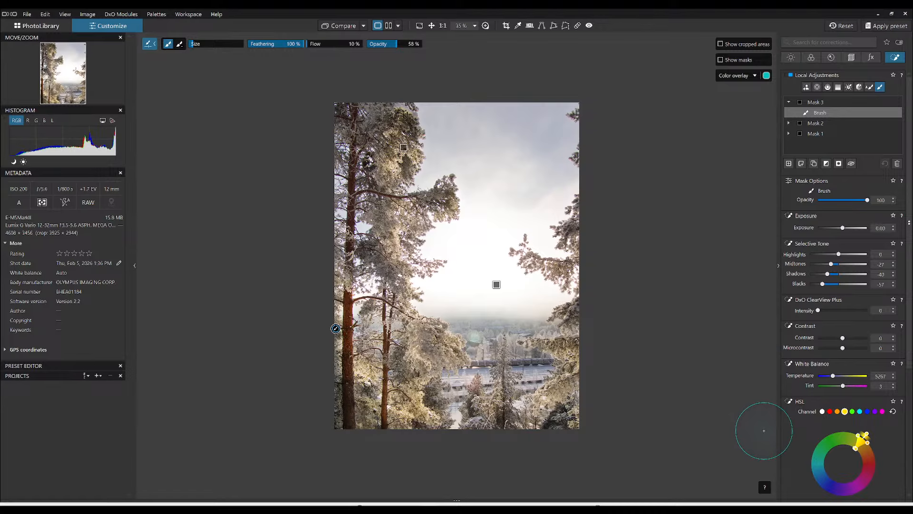
{"action": "key", "text": "Escape"}
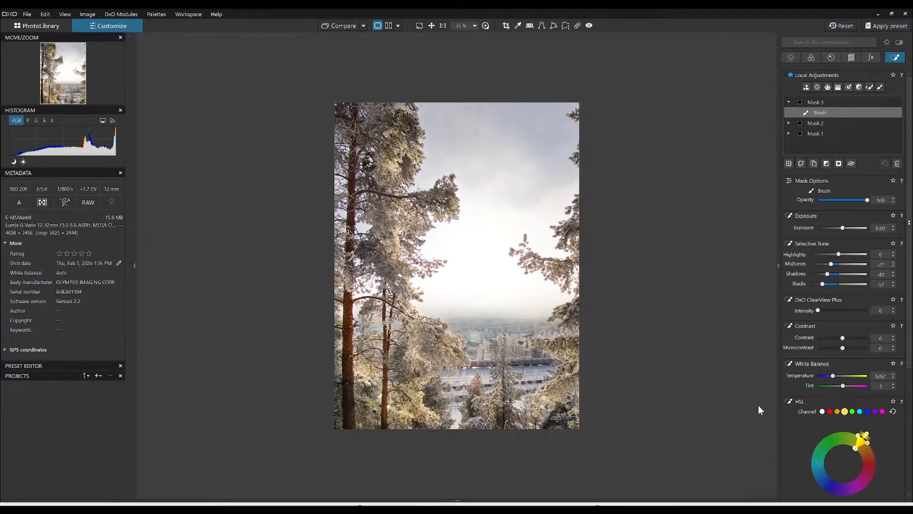
- Check the edit against the original and export the finished snowy forest photo to disk
{"action": "left_click", "coordinate": [344, 25]}
{"action": "right_click", "coordinate": [558, 240]}
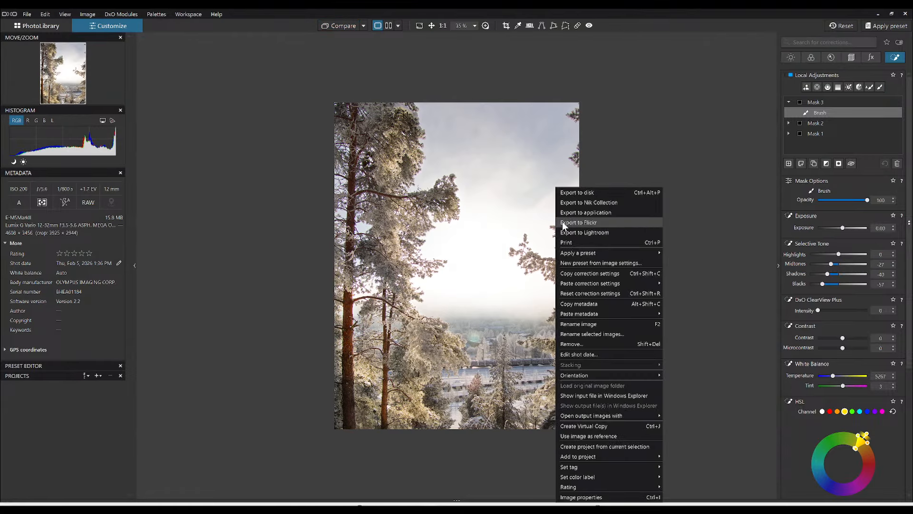
{"action": "left_click", "coordinate": [597, 193]}
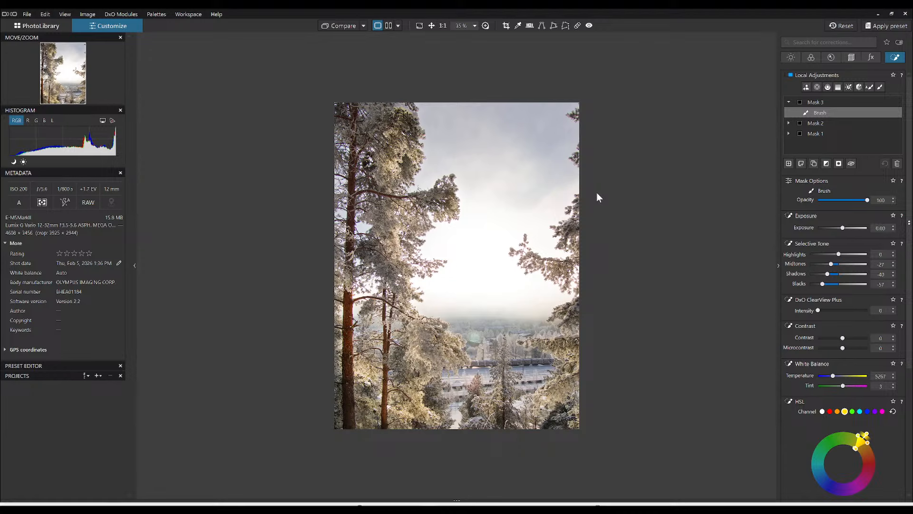
- Compare the exported standard output side by side with the uncorrected photo, palettes hidden, and return to the photo library
{"action": "left_click", "coordinate": [363, 25]}
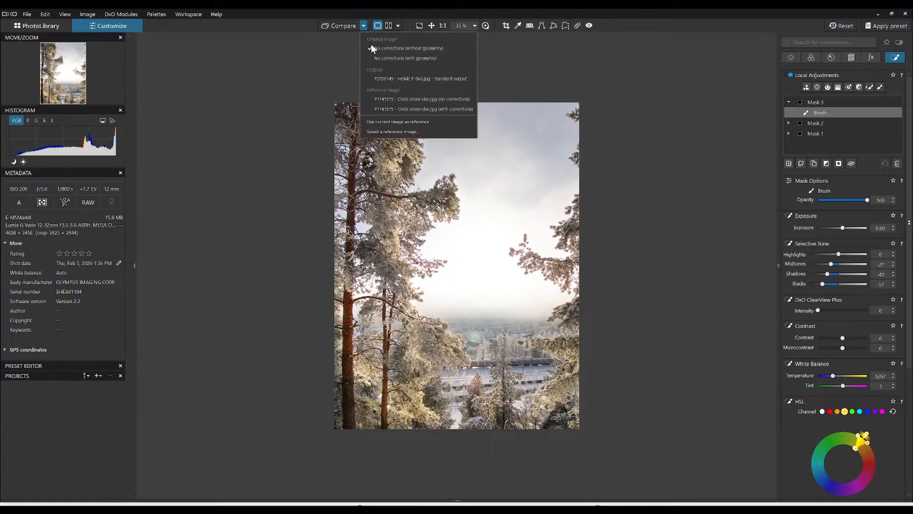
{"action": "left_click", "coordinate": [381, 76]}
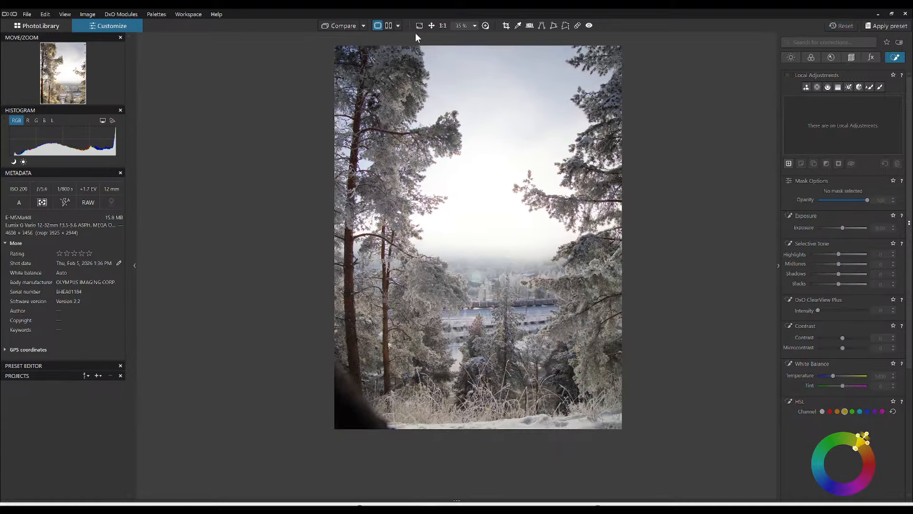
{"action": "left_click", "coordinate": [388, 26]}
{"action": "key", "text": "F9"}
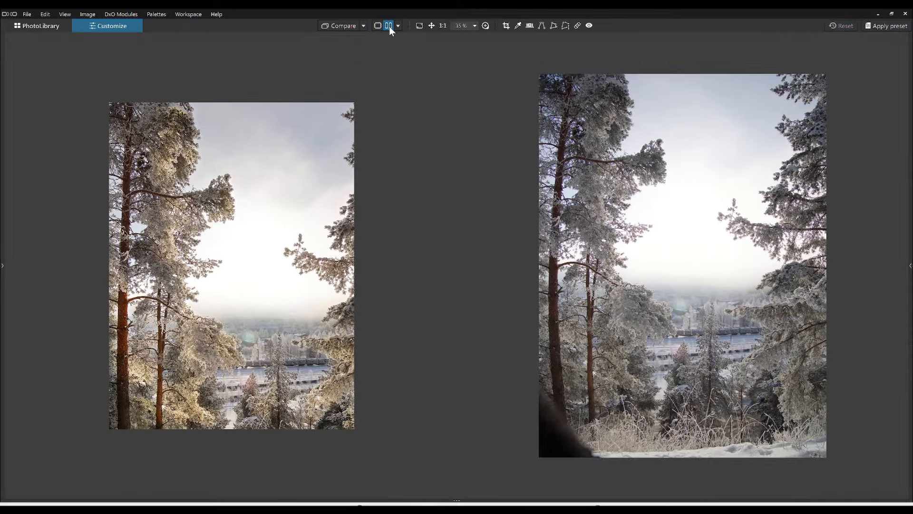
{"action": "scroll", "coordinate": [282, 252], "scroll_direction": "up", "scroll_amount": 2}
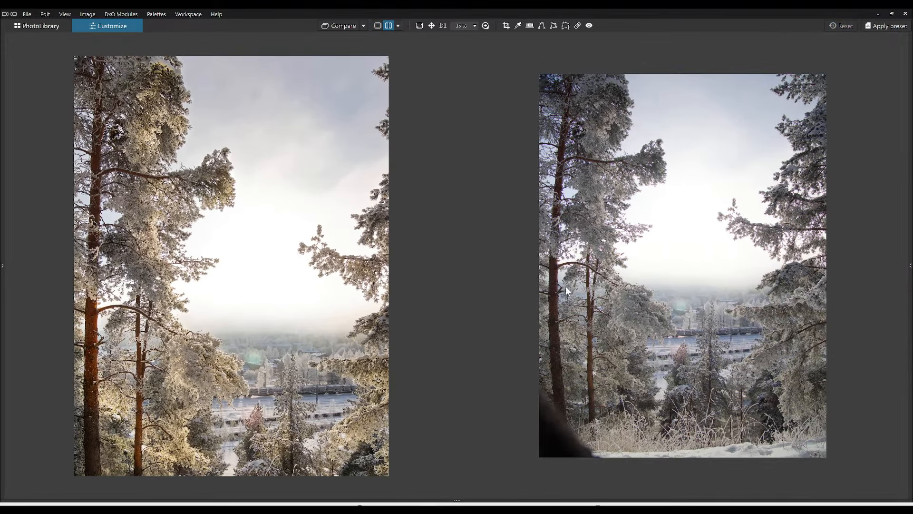
{"action": "scroll", "coordinate": [594, 304], "scroll_direction": "up", "scroll_amount": 1}
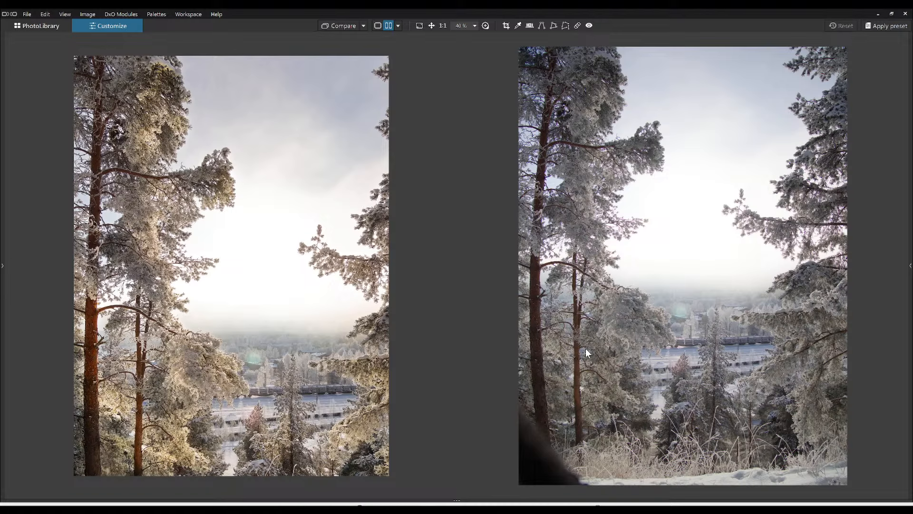
{"action": "left_click", "coordinate": [52, 26]}
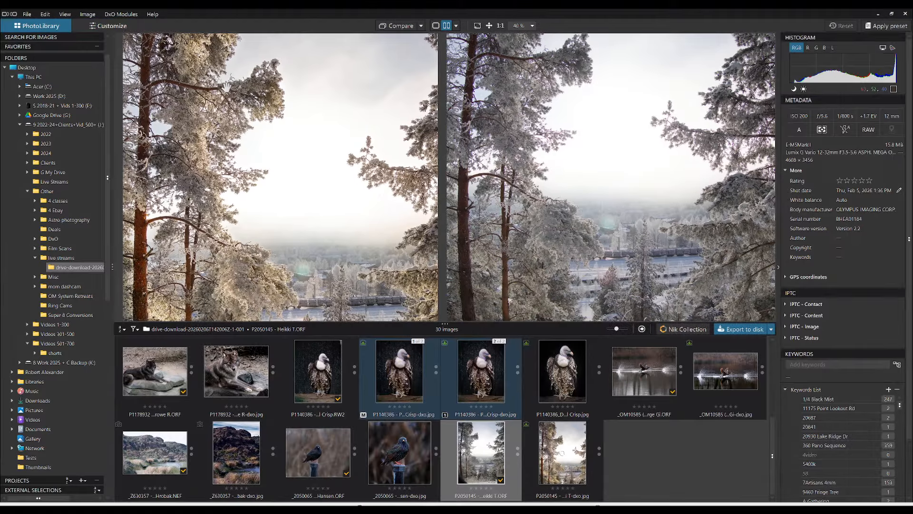